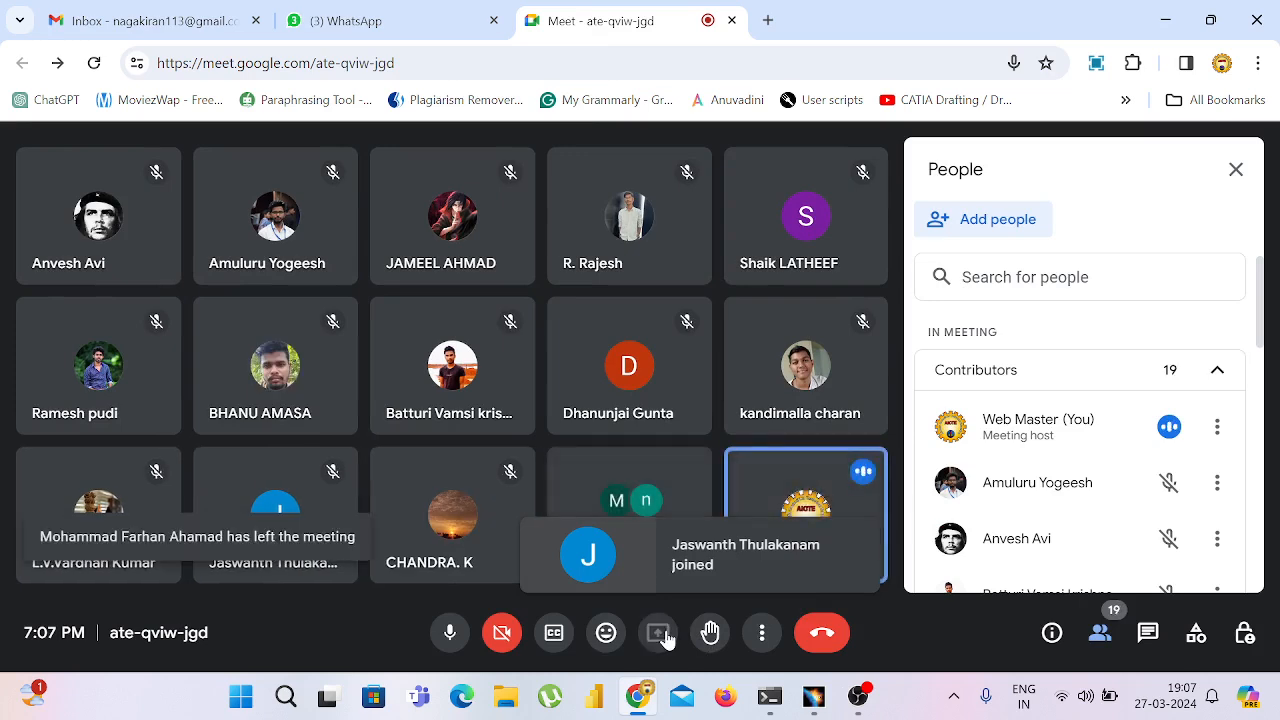
# - Present the entire screen to the Google Meet call using the Entire Screen option
pyautogui.click(659, 633)
pyautogui.click(797, 192)
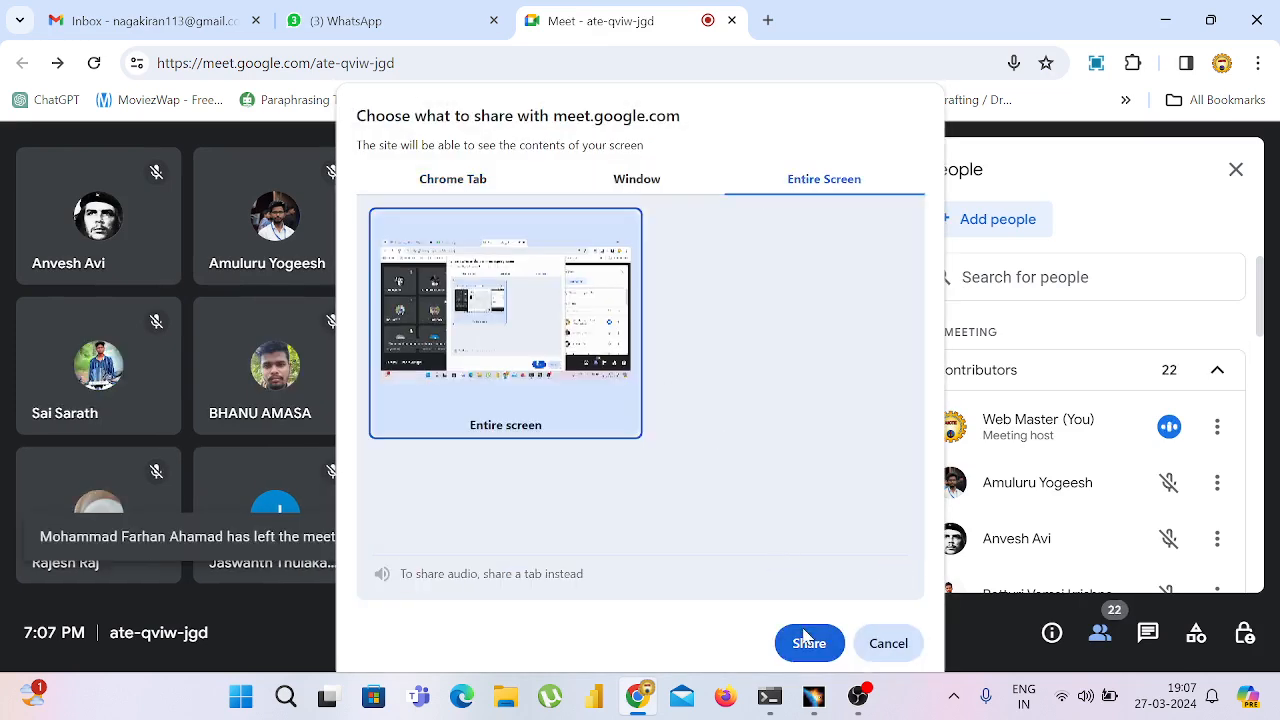
pyautogui.click(806, 640)
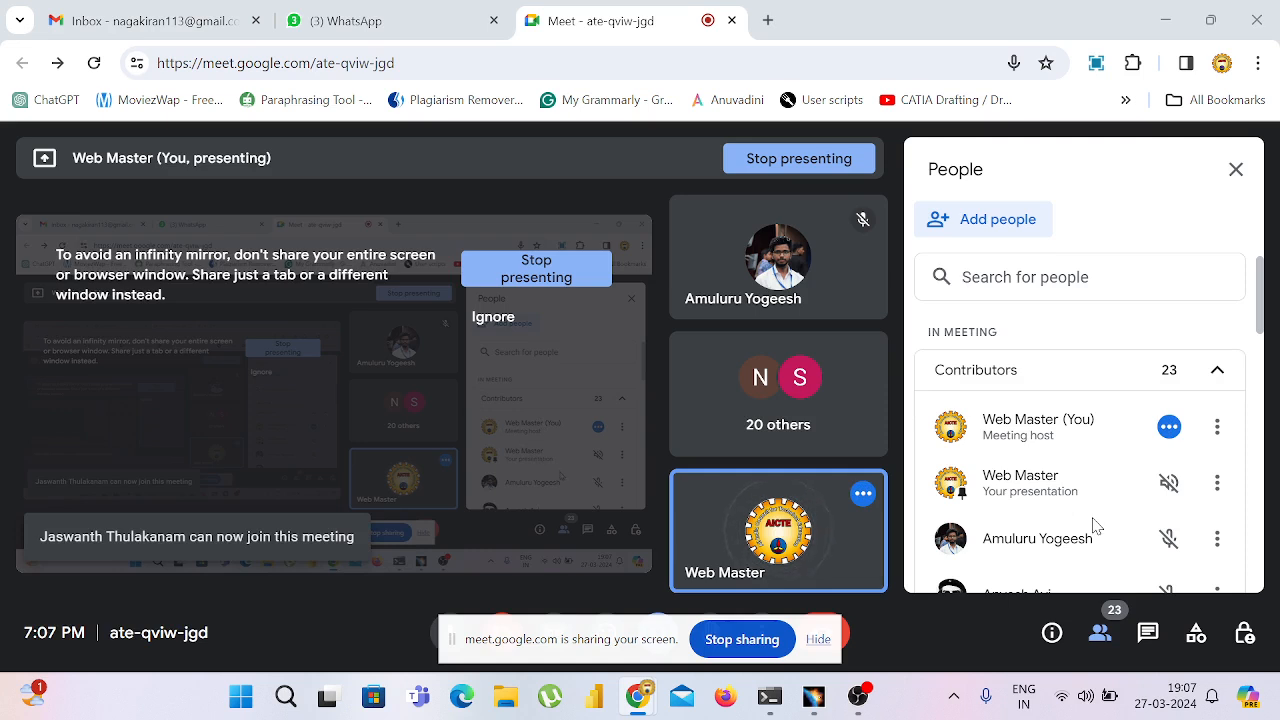
# - Hide the screen-sharing notice and admit the two waiting participants
pyautogui.click(824, 641)
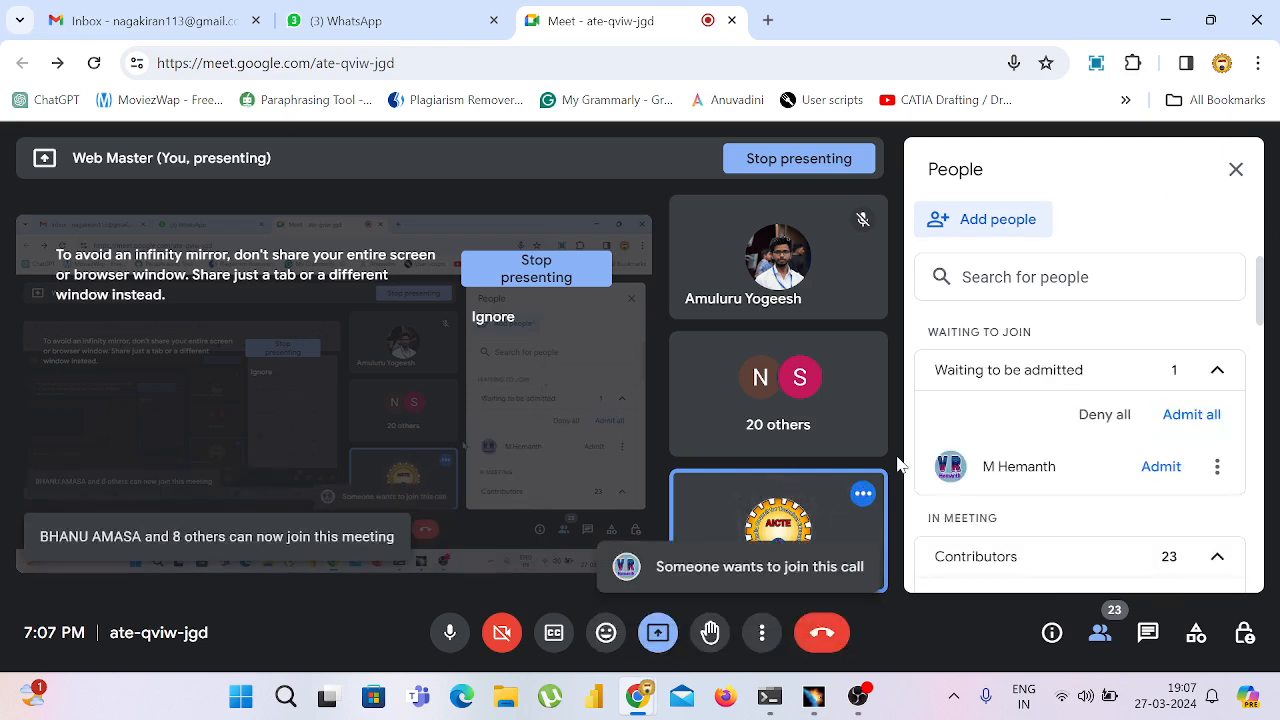
pyautogui.click(1172, 469)
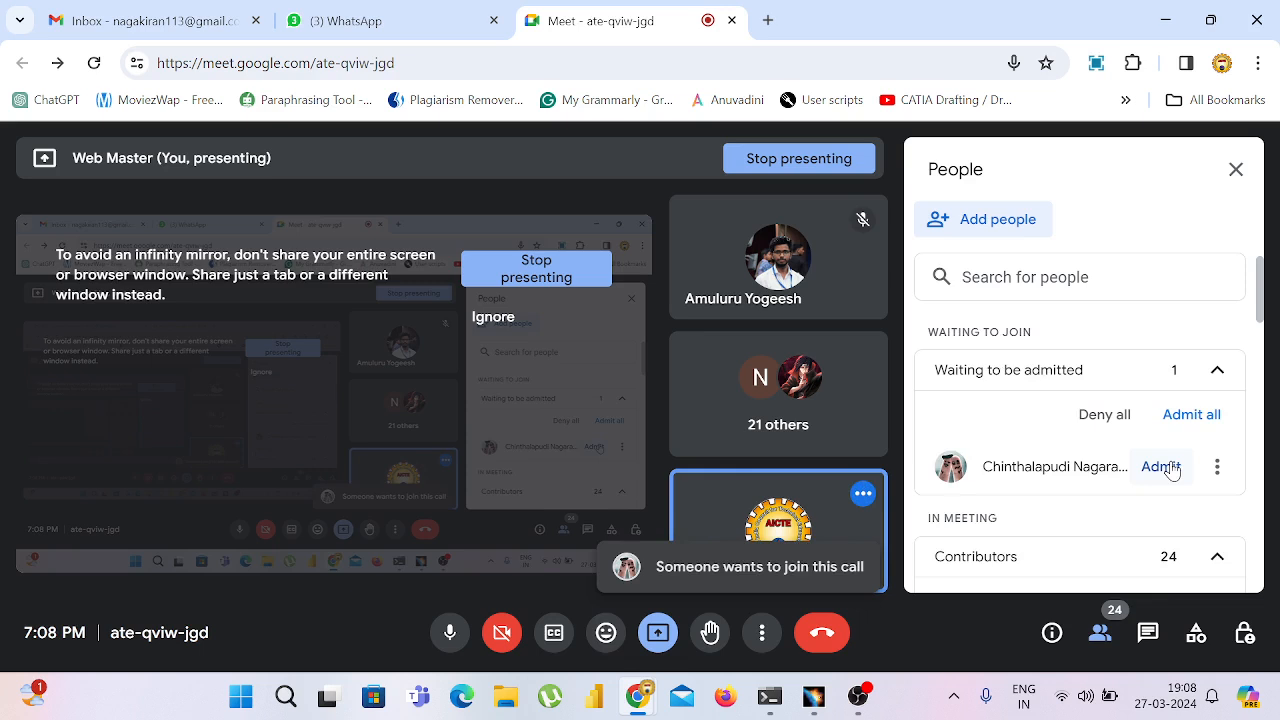
pyautogui.click(1163, 467)
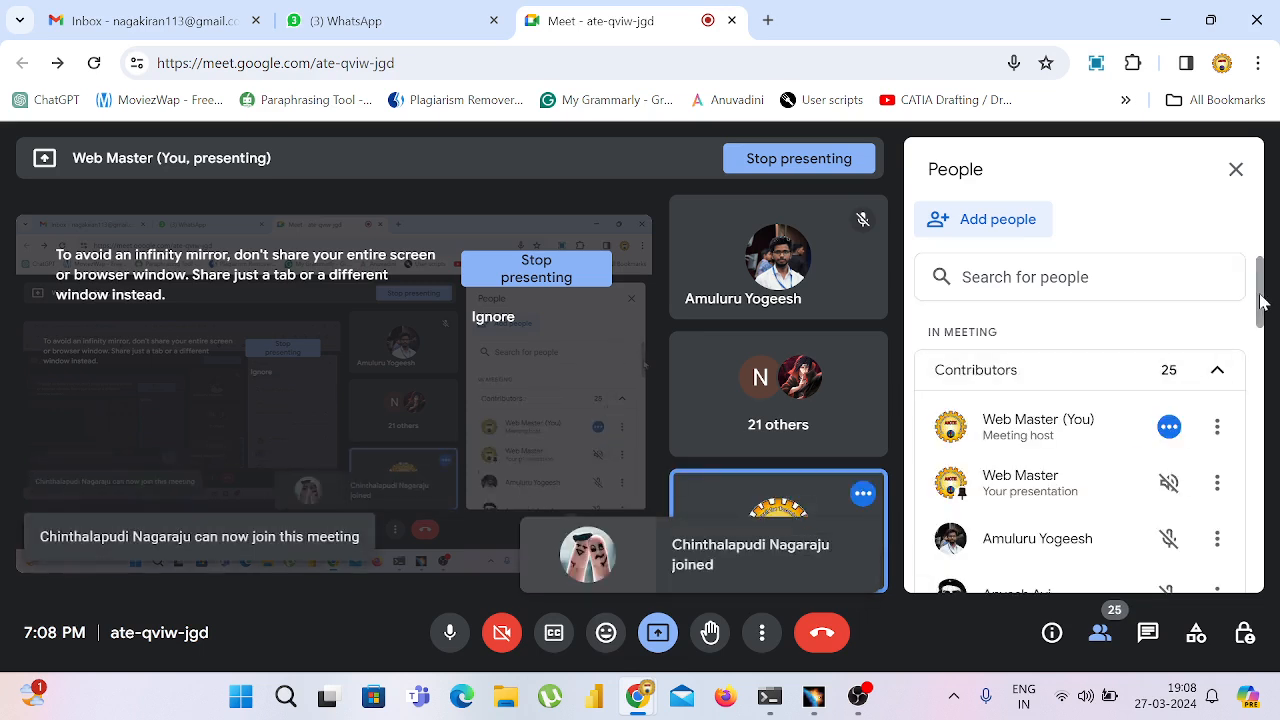
# - Look through the People panel list, then bring CATIA V5 to the front
pyautogui.scroll(-1, 1261, 300)
pyautogui.moveTo(1261, 317); pyautogui.dragTo(1258, 580)
pyautogui.scroll(10, 1245, 560)
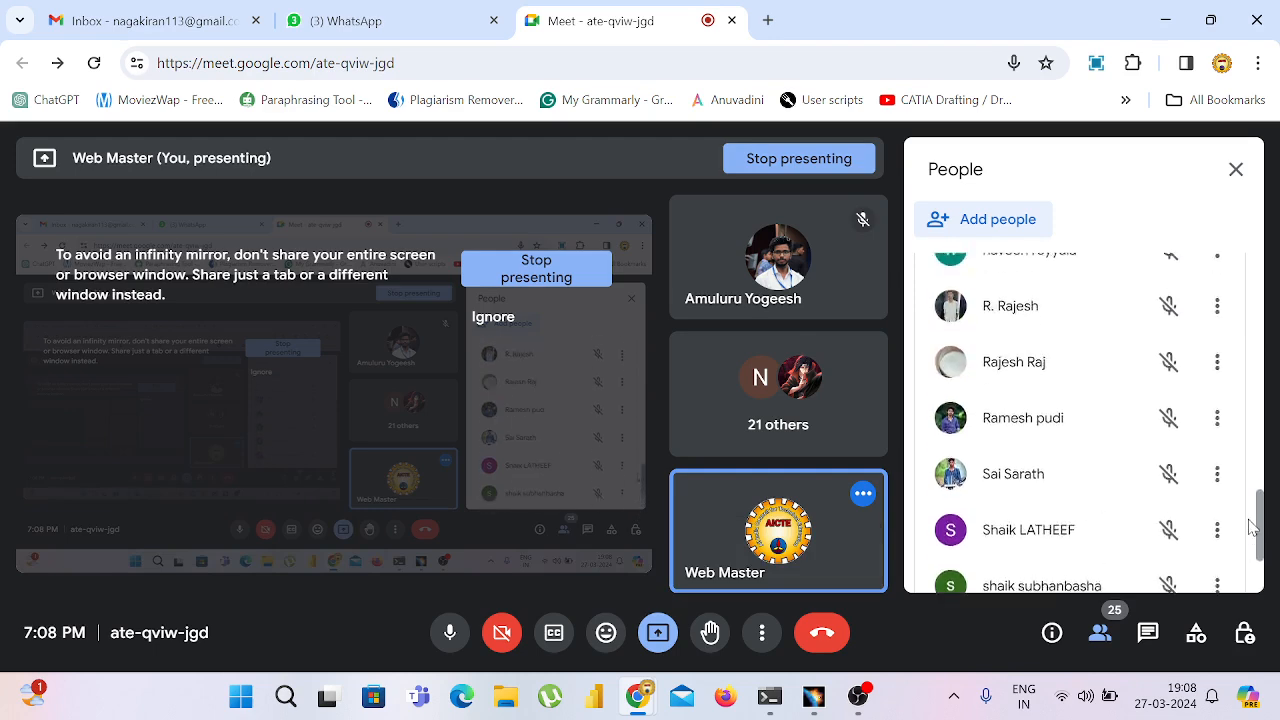
pyautogui.scroll(6, 1230, 340)
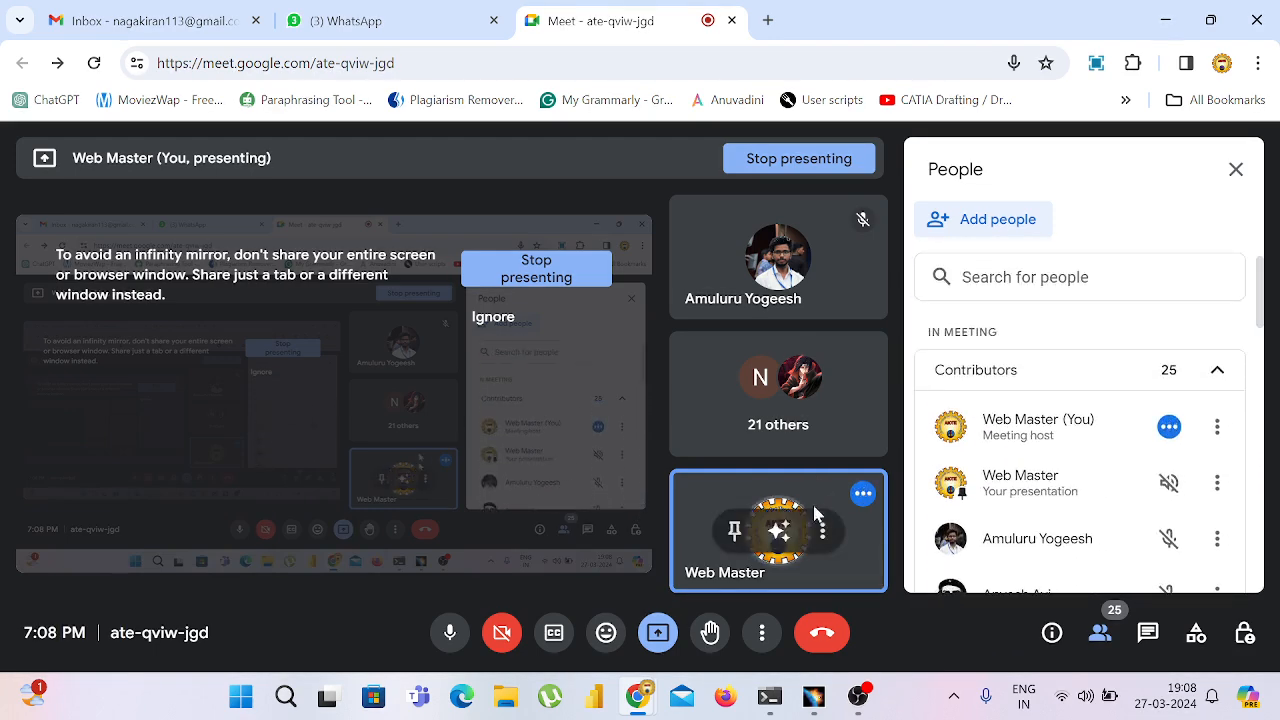
pyautogui.click(816, 700)
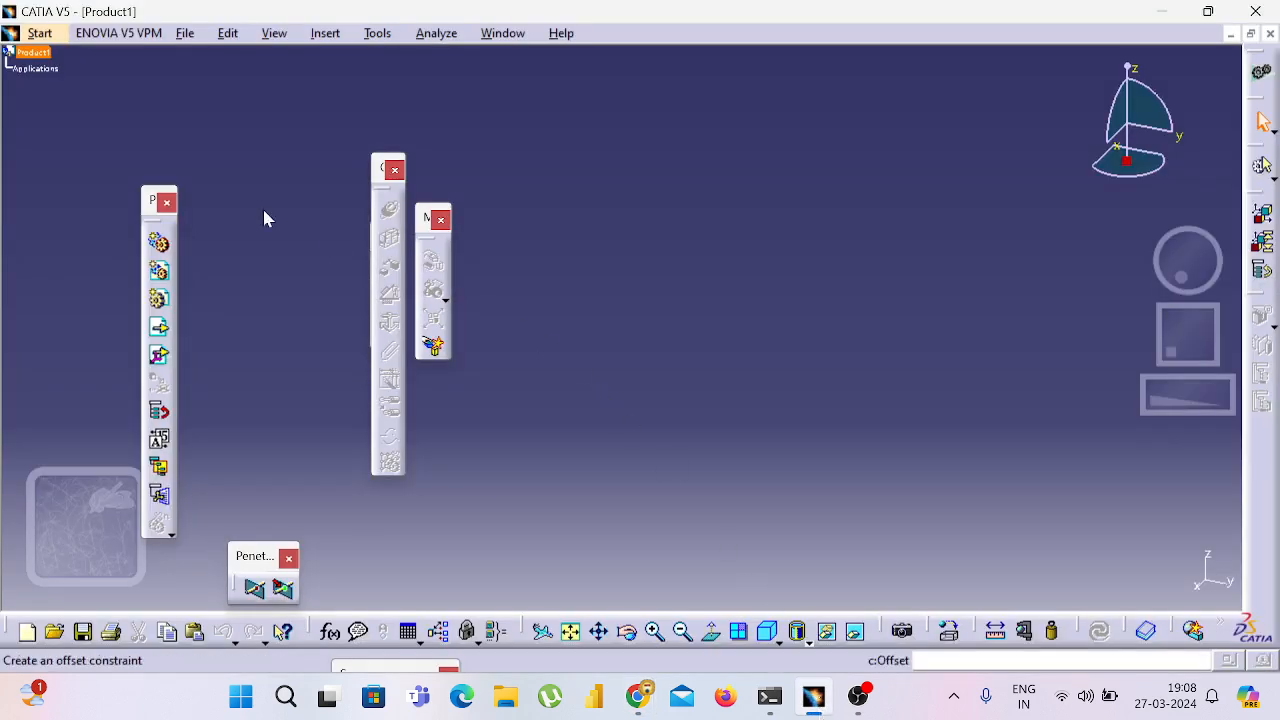
# - Start Generative Shape Design and expand Part1 to show its xy, yz, zx planes and PartBody
pyautogui.click(40, 33)
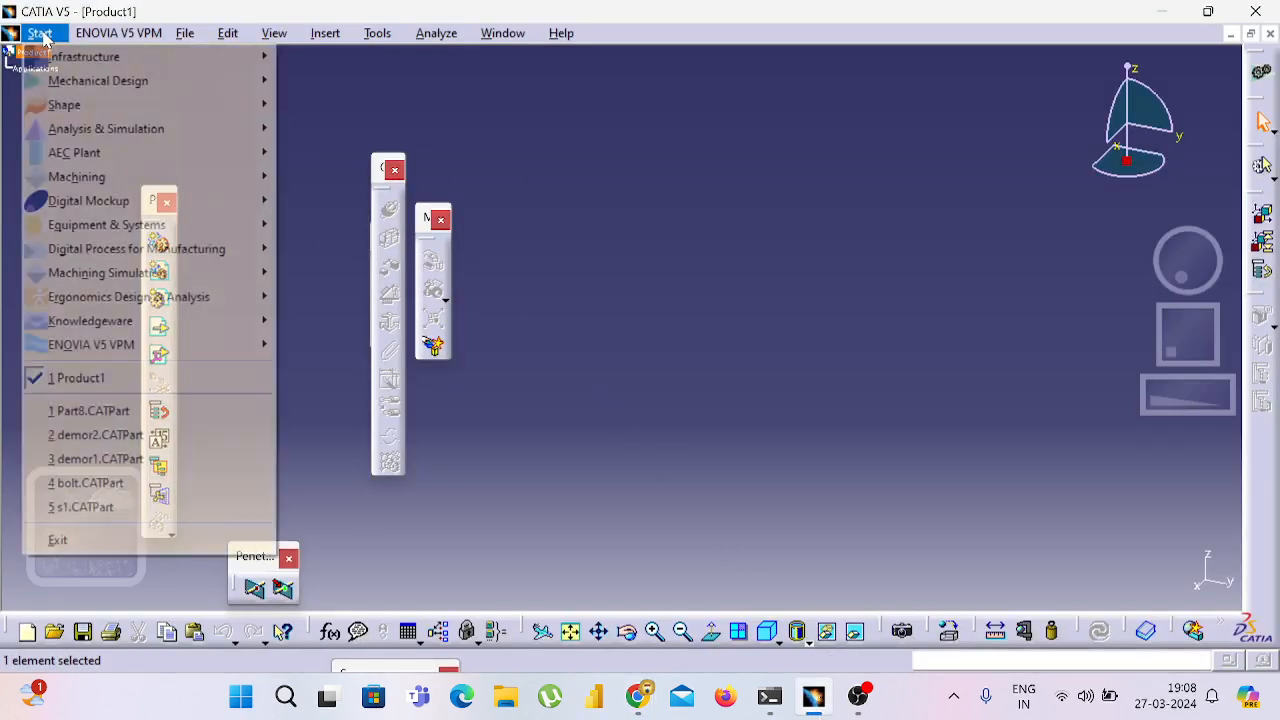
pyautogui.moveTo(262, 105)
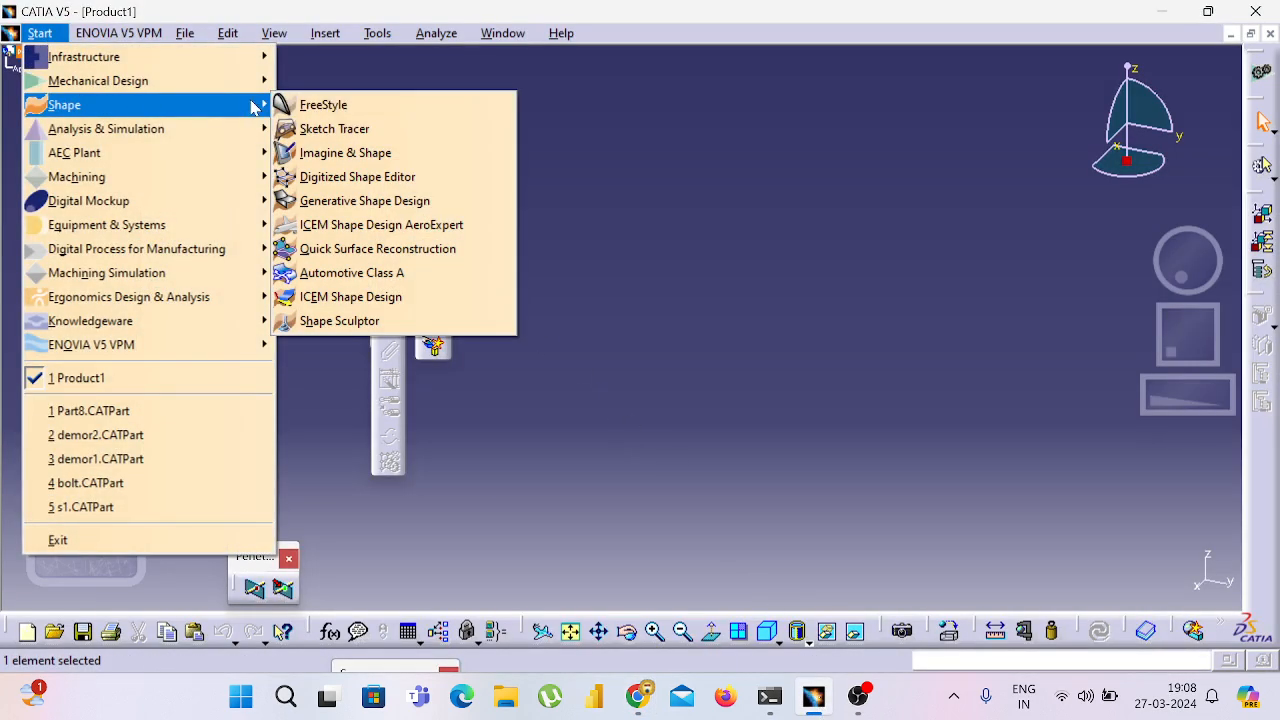
pyautogui.click(410, 202)
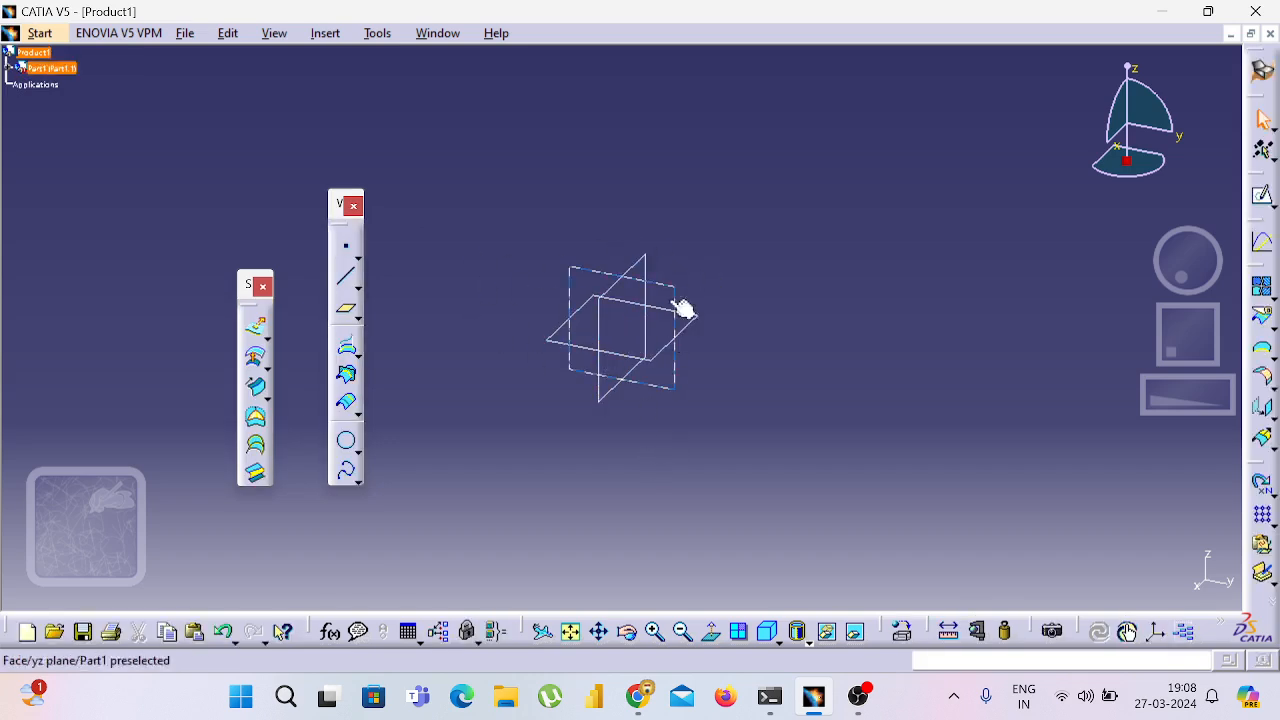
pyautogui.click(11, 68)
pyautogui.click(21, 84)
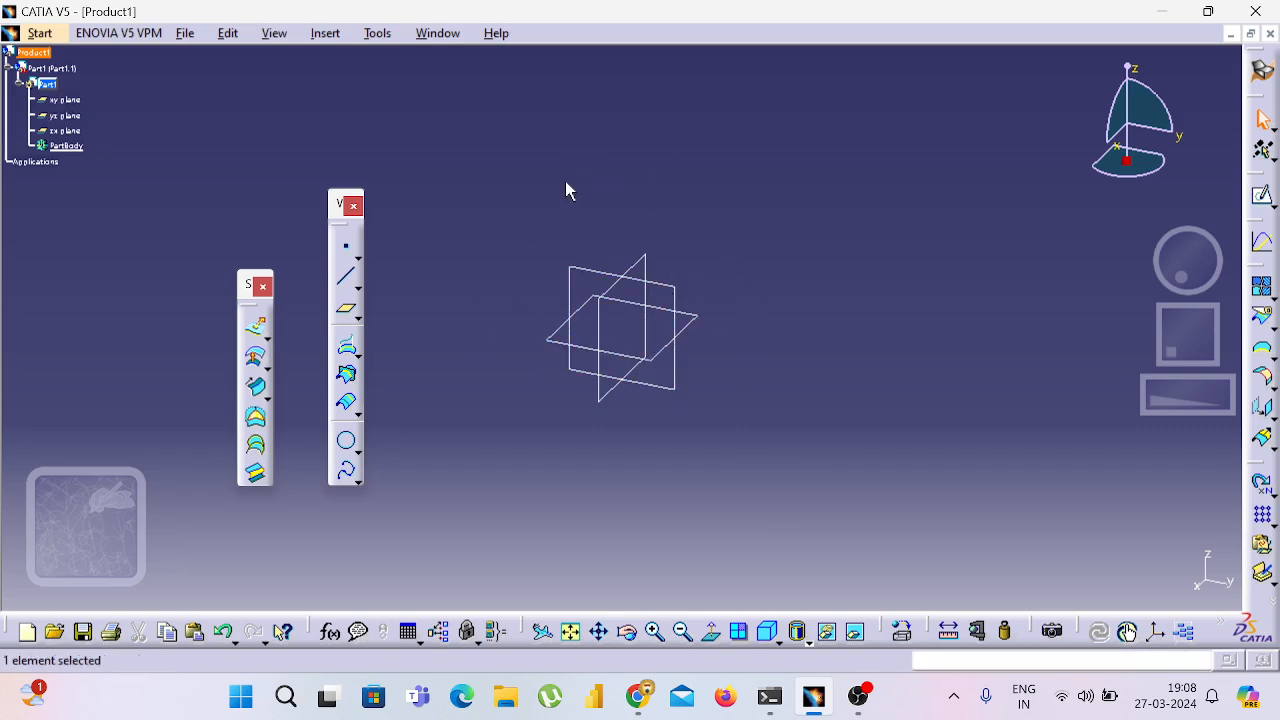
# - Admit the remaining waiting participants in Meet, ending back in CATIA V5
pyautogui.hotkey('alt', 'Tab')
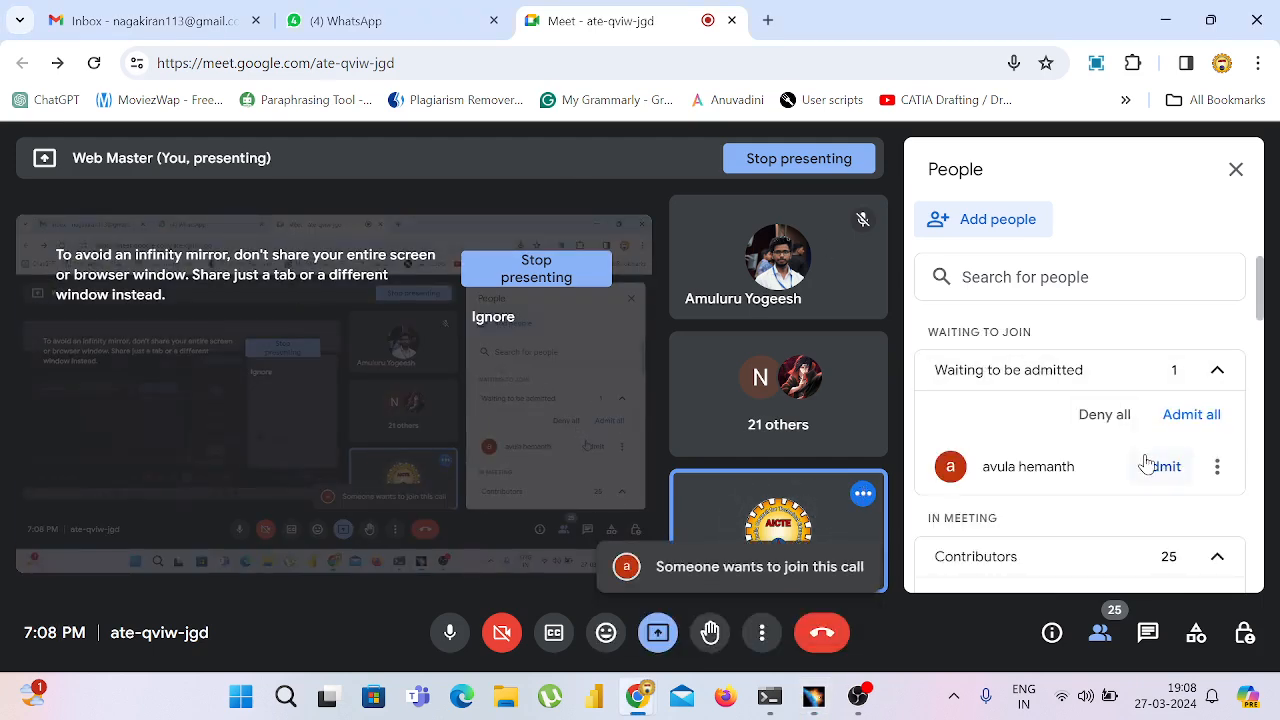
pyautogui.click(1160, 466)
pyautogui.hotkey('alt', 'Tab')
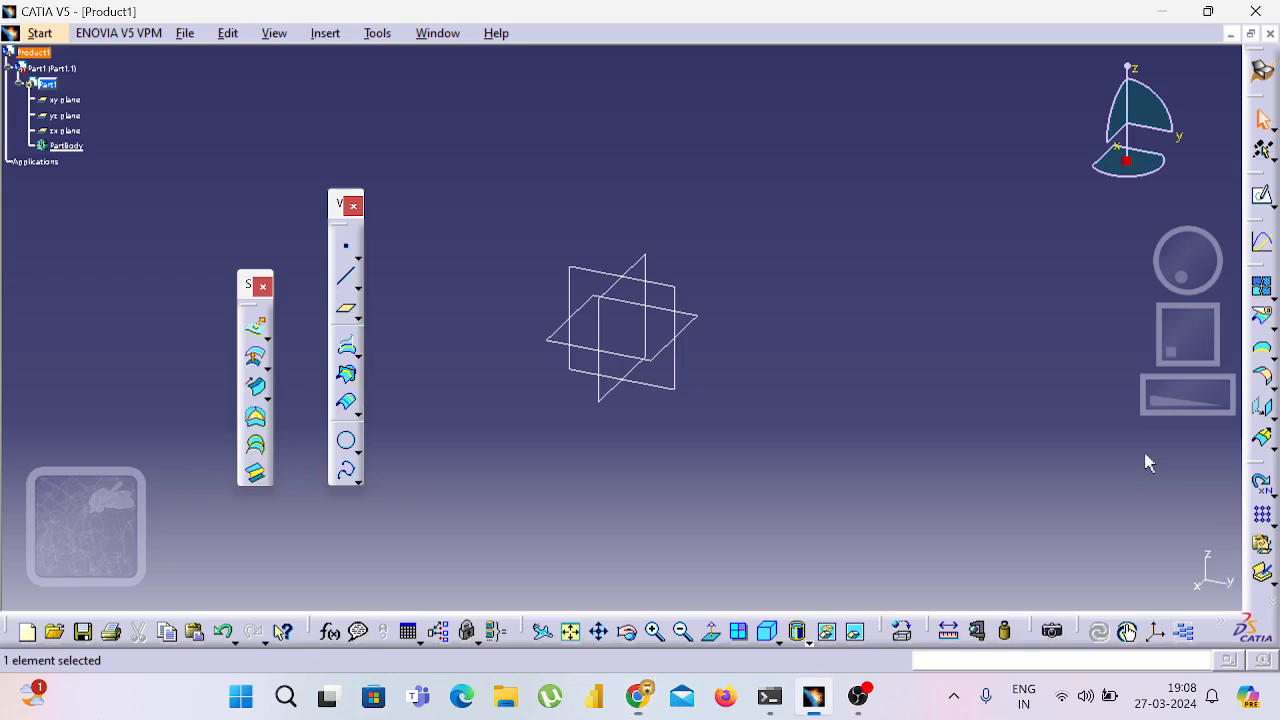
pyautogui.hotkey('alt', 'Tab')
pyautogui.click(1161, 467)
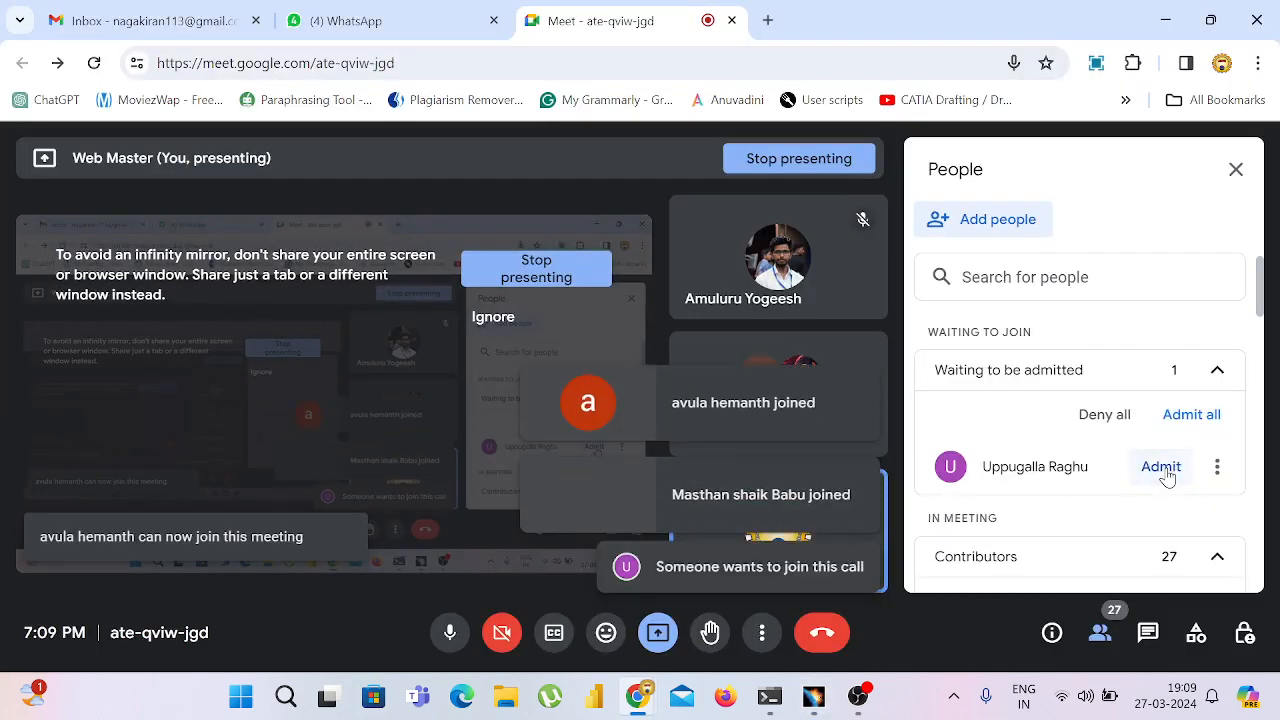
pyautogui.click(1161, 467)
pyautogui.hotkey('alt', 'Tab')
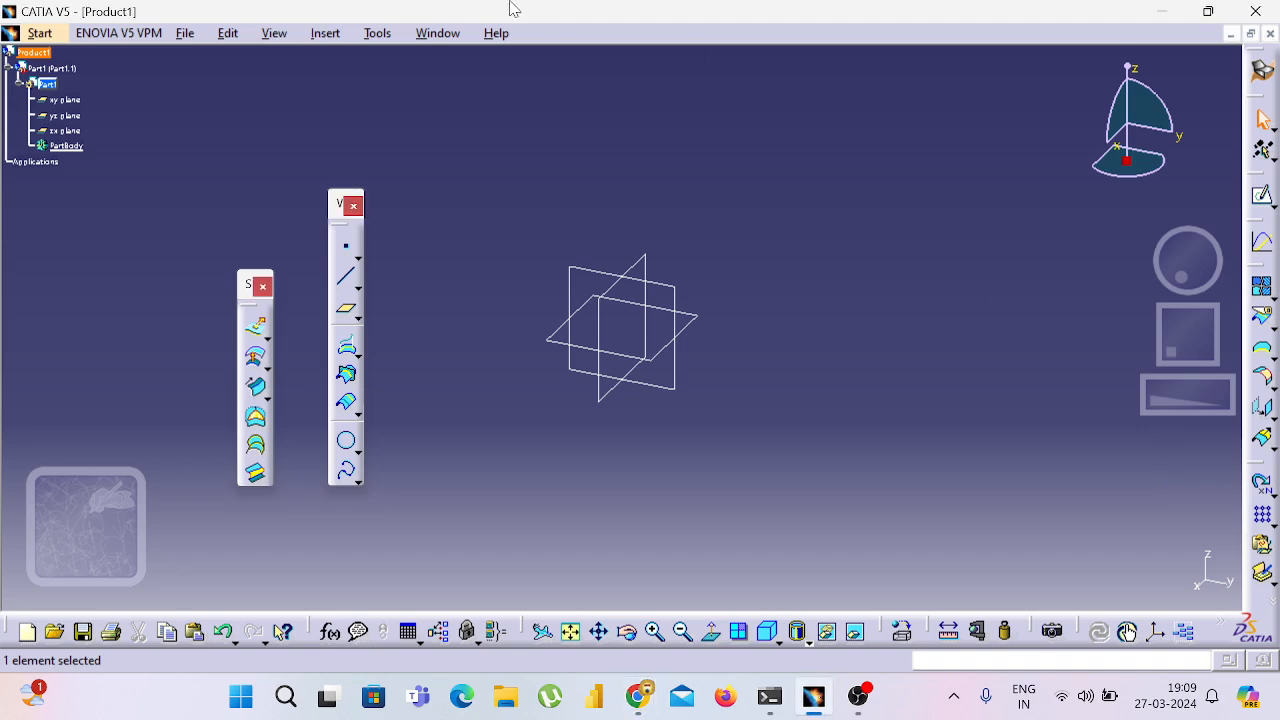
pyautogui.hotkey('alt', 'Tab')
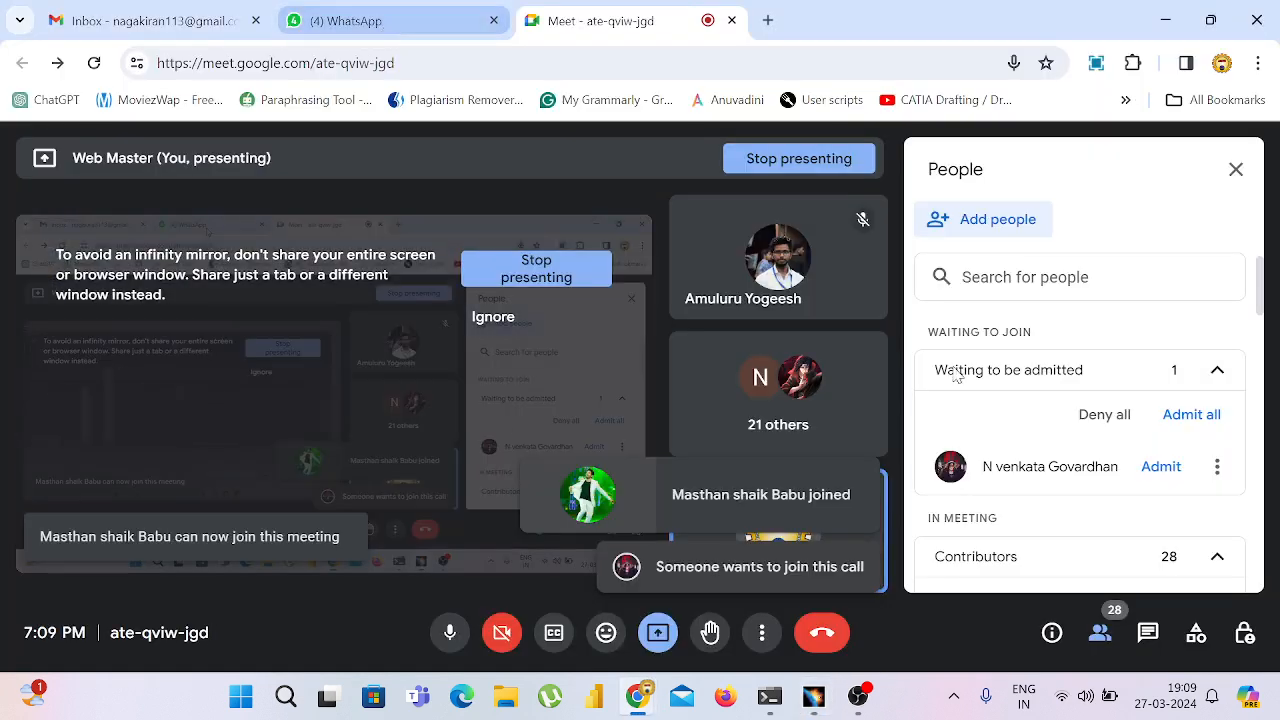
pyautogui.click(1172, 480)
pyautogui.hotkey('alt', 'Tab')
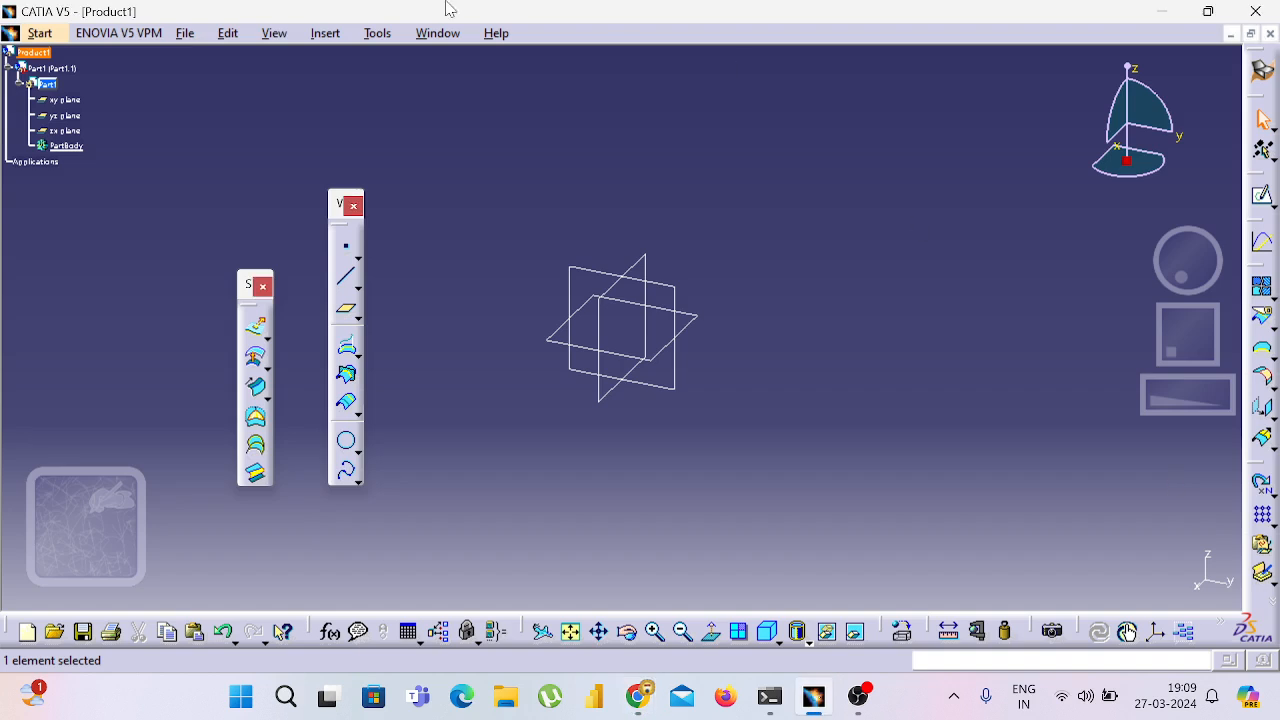
pyautogui.click(380, 37)
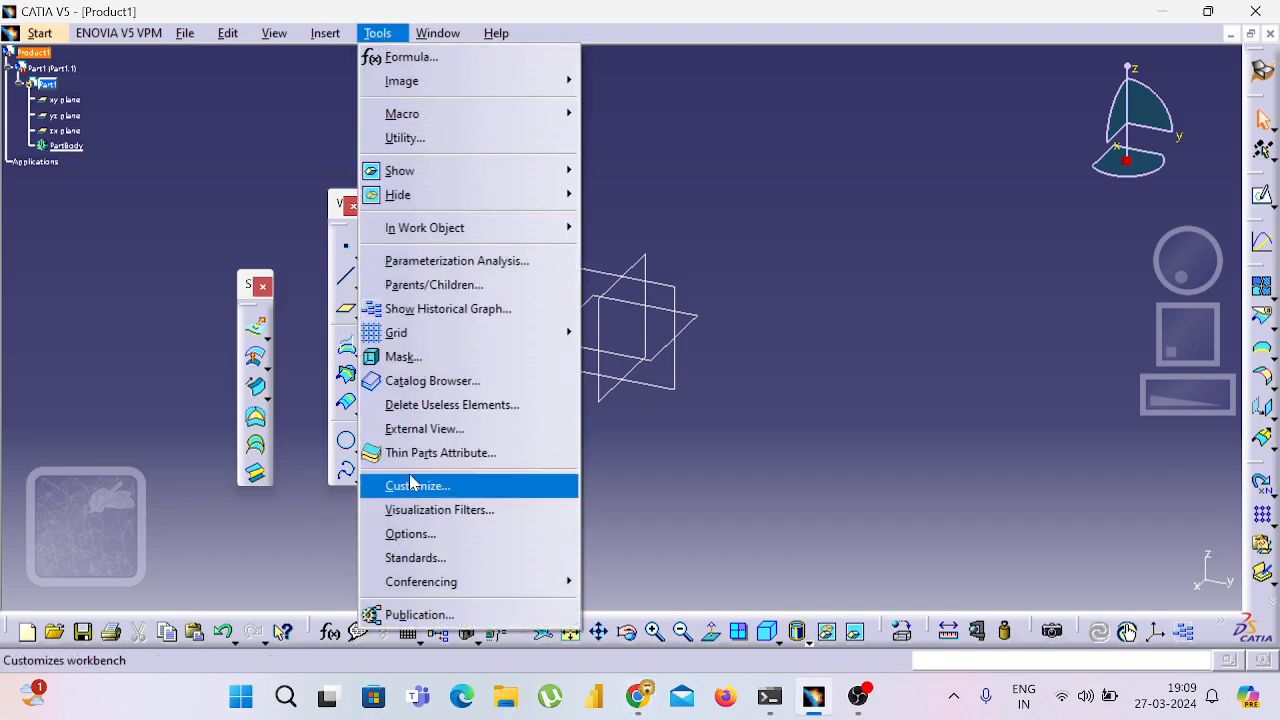
# - In Part Infrastructure options, set axis display size to 44 mm and enable Create an axis system
pyautogui.click(410, 535)
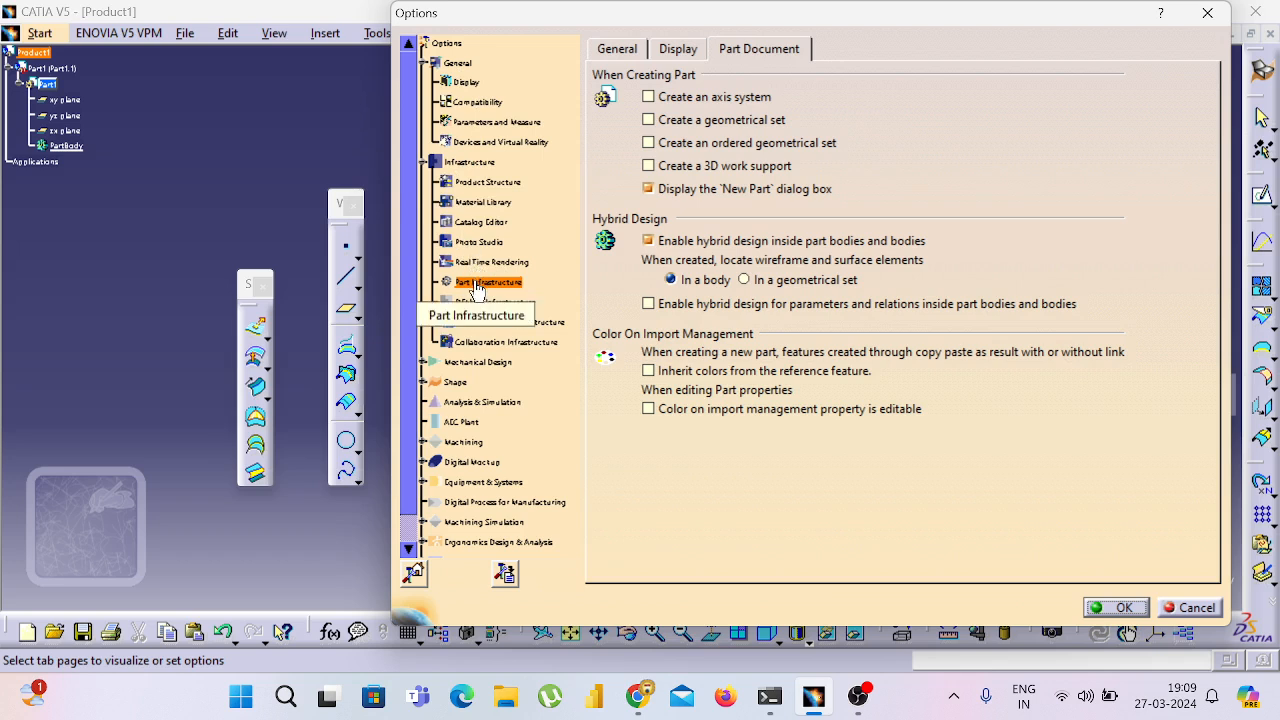
pyautogui.click(678, 50)
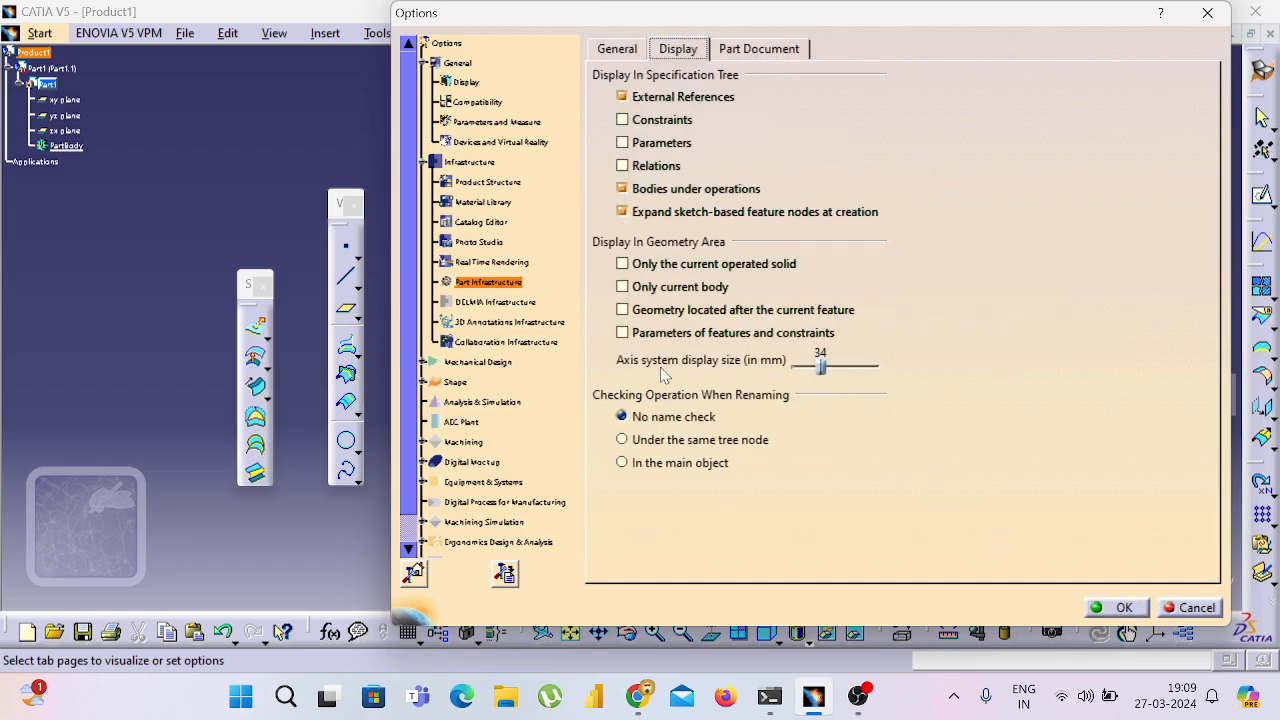
pyautogui.click(808, 372)
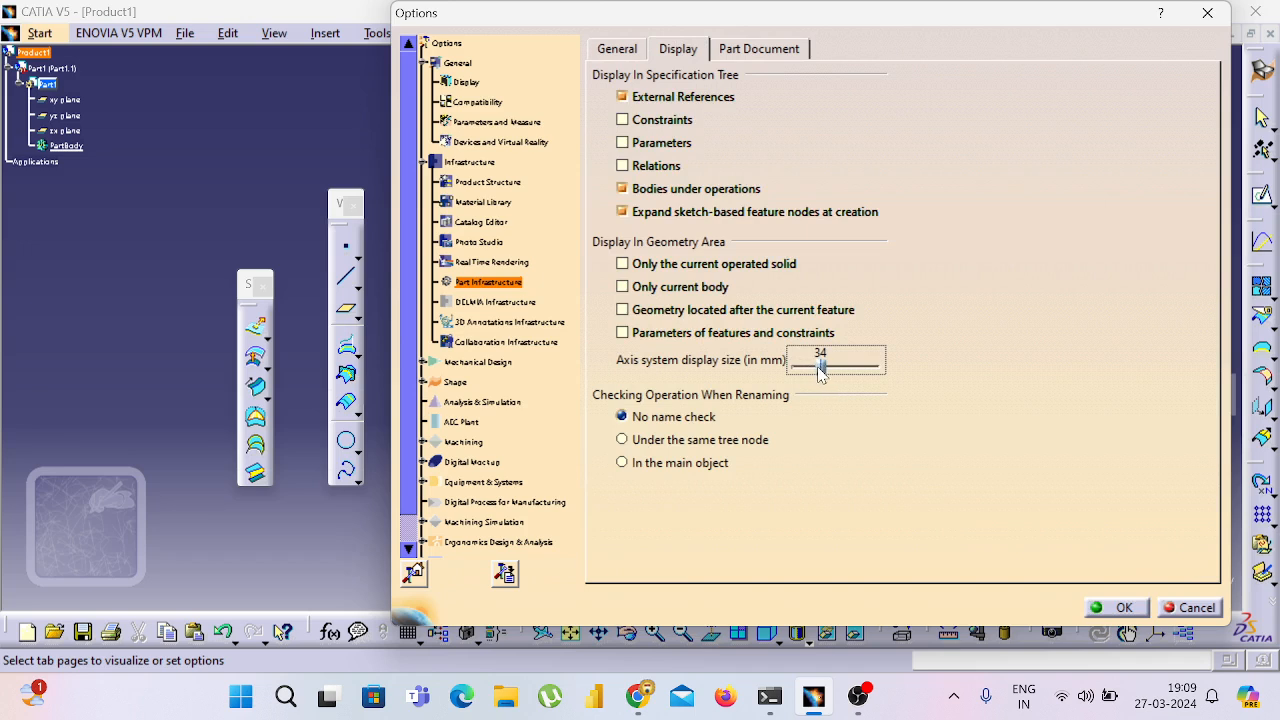
pyautogui.moveTo(822, 370)
pyautogui.mouseDown()
pyautogui.moveTo(792, 366)
pyautogui.moveTo(832, 366)
pyautogui.moveTo(811, 365)
pyautogui.moveTo(819, 382)
pyautogui.mouseUp()
pyautogui.click(744, 51)
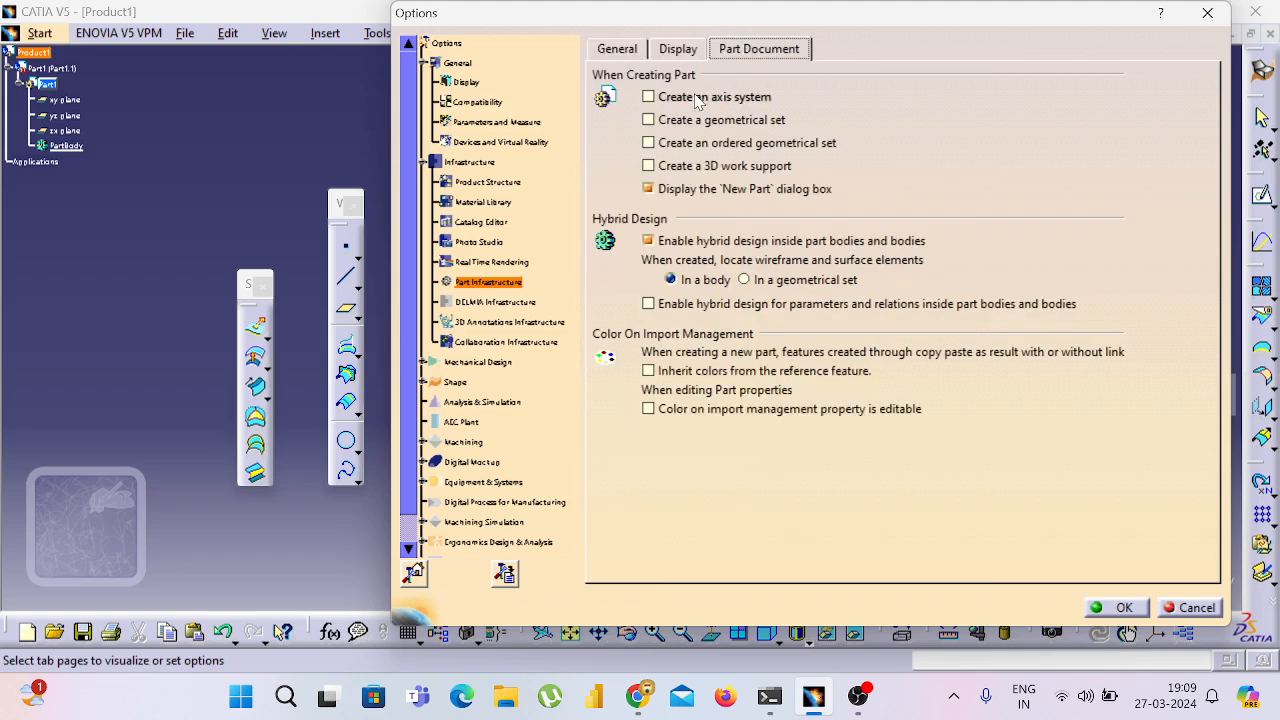
pyautogui.moveTo(690, 104)
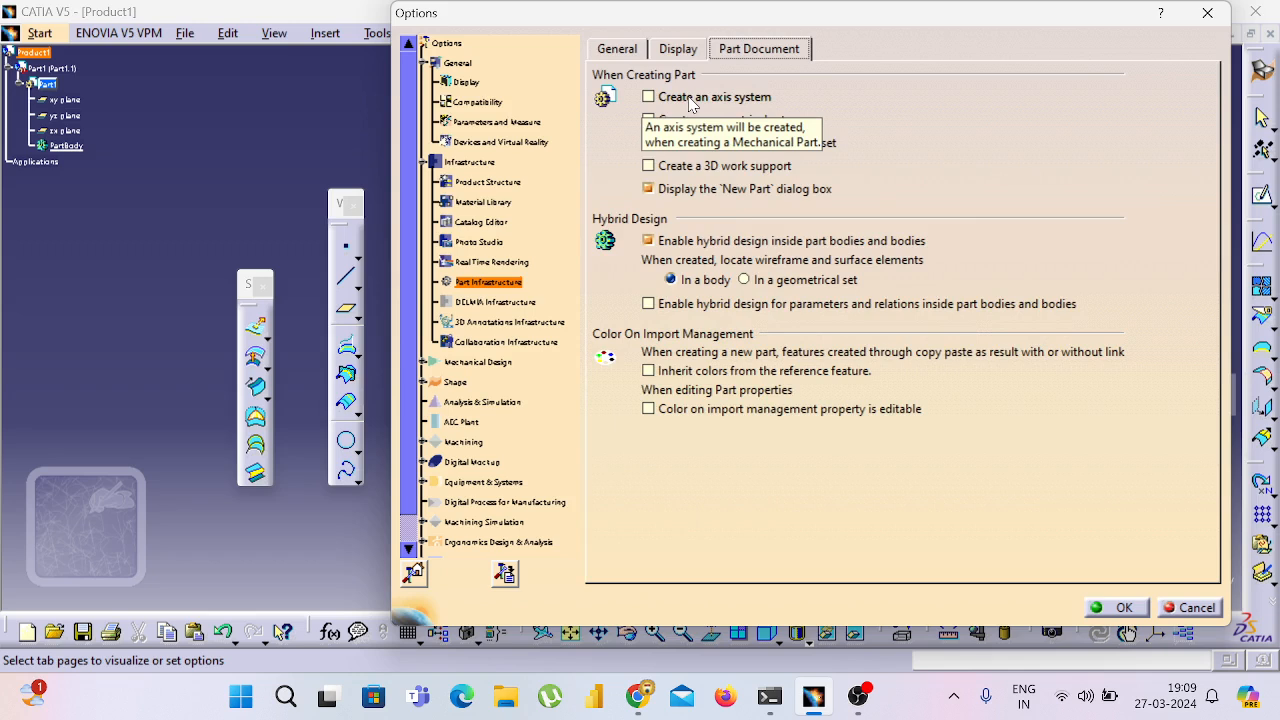
pyautogui.click(690, 100)
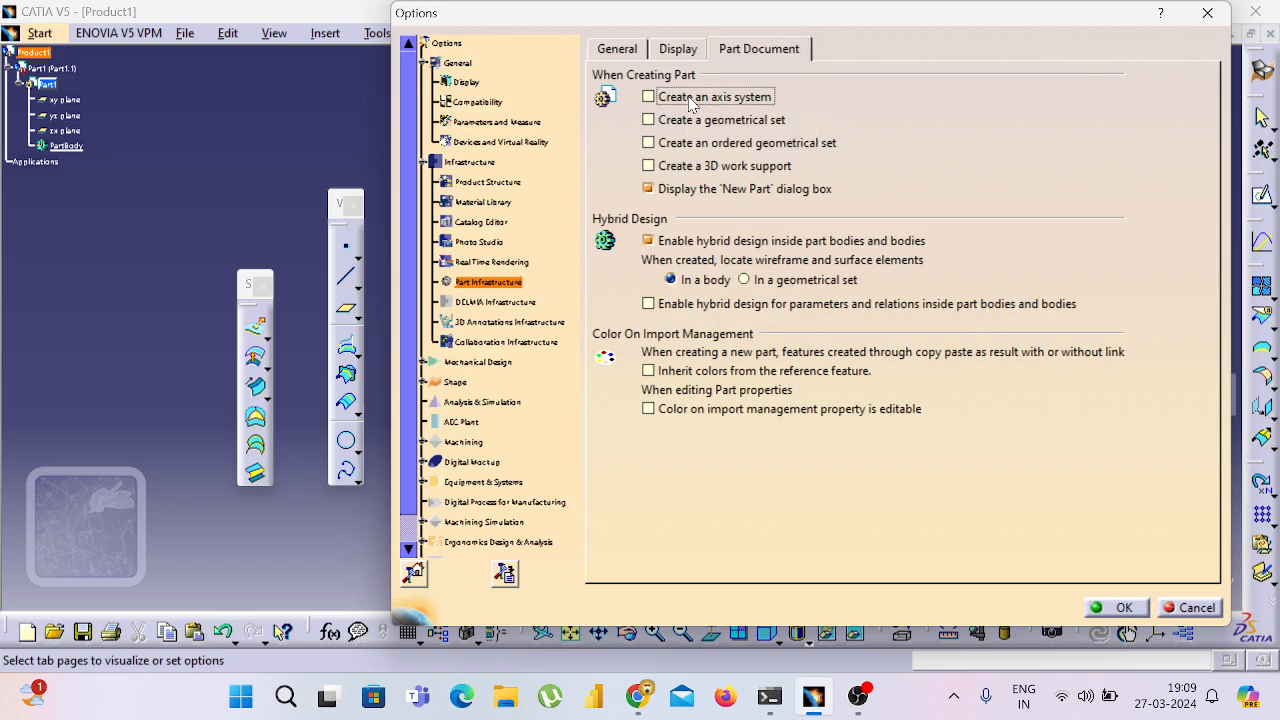
pyautogui.click(1118, 609)
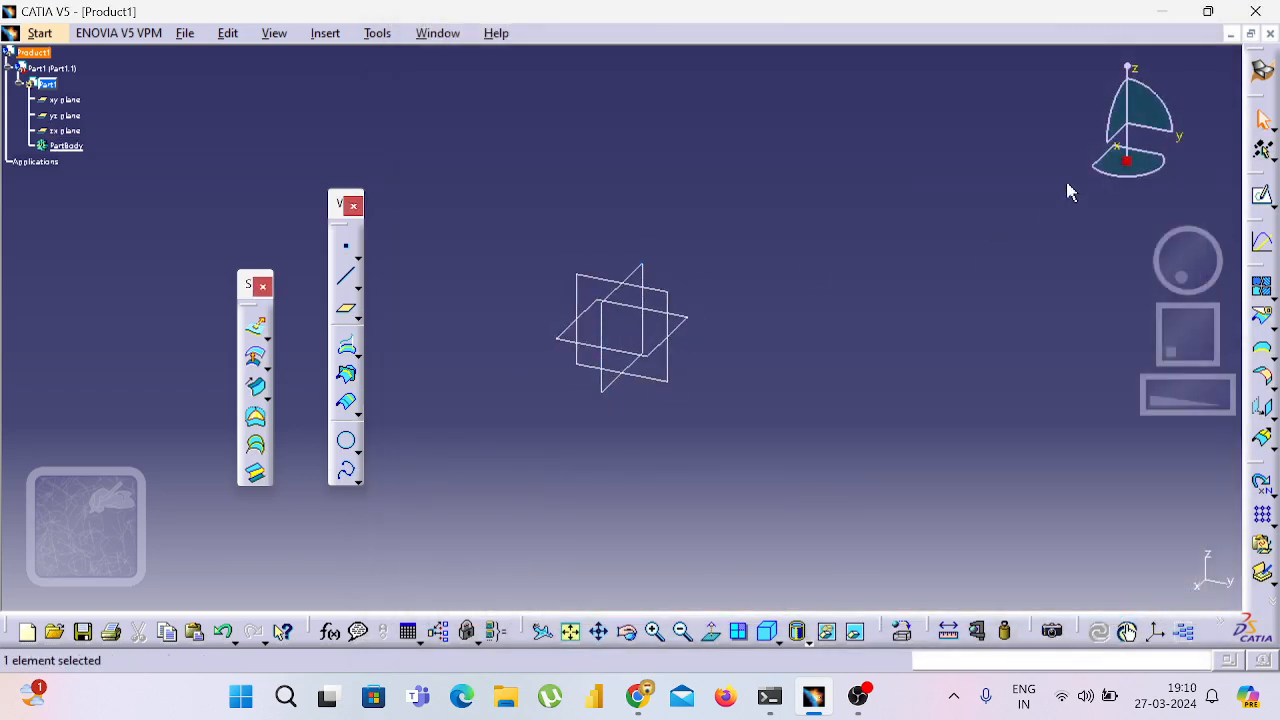
# - Close Product1 without saving and start a new Part1 in the Sketcher workbench
pyautogui.click(1270, 34)
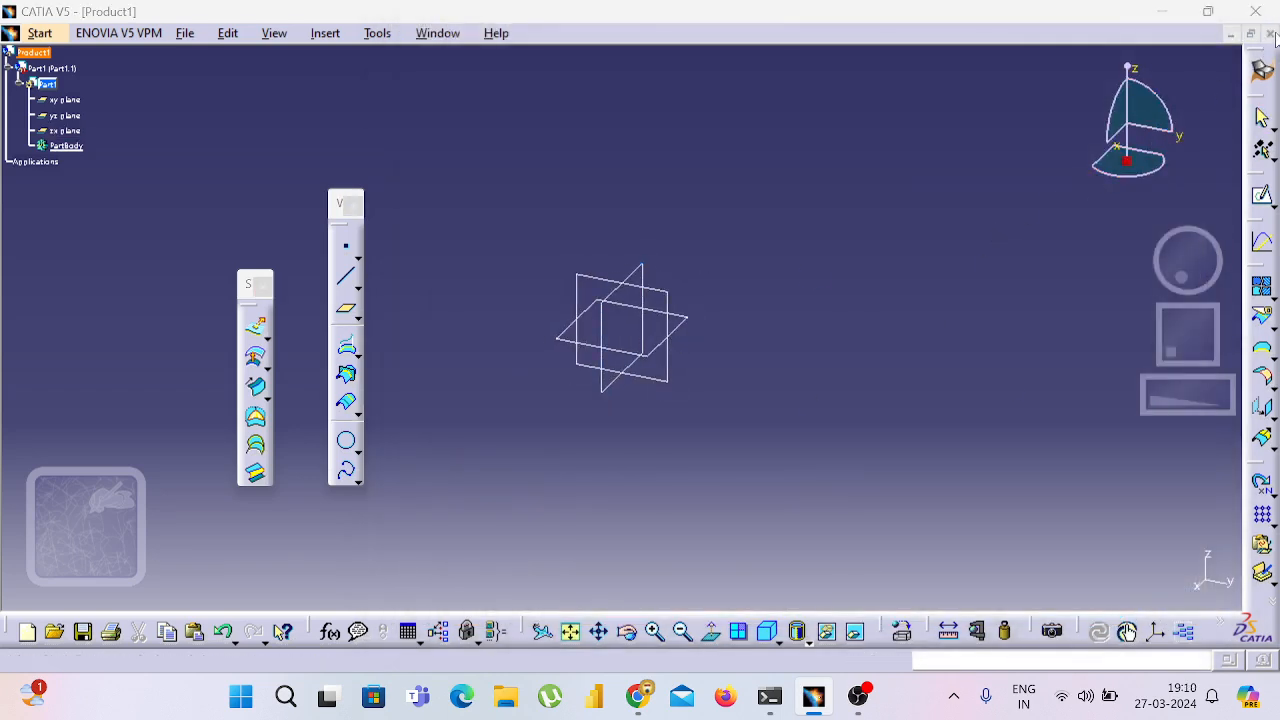
pyautogui.click(700, 388)
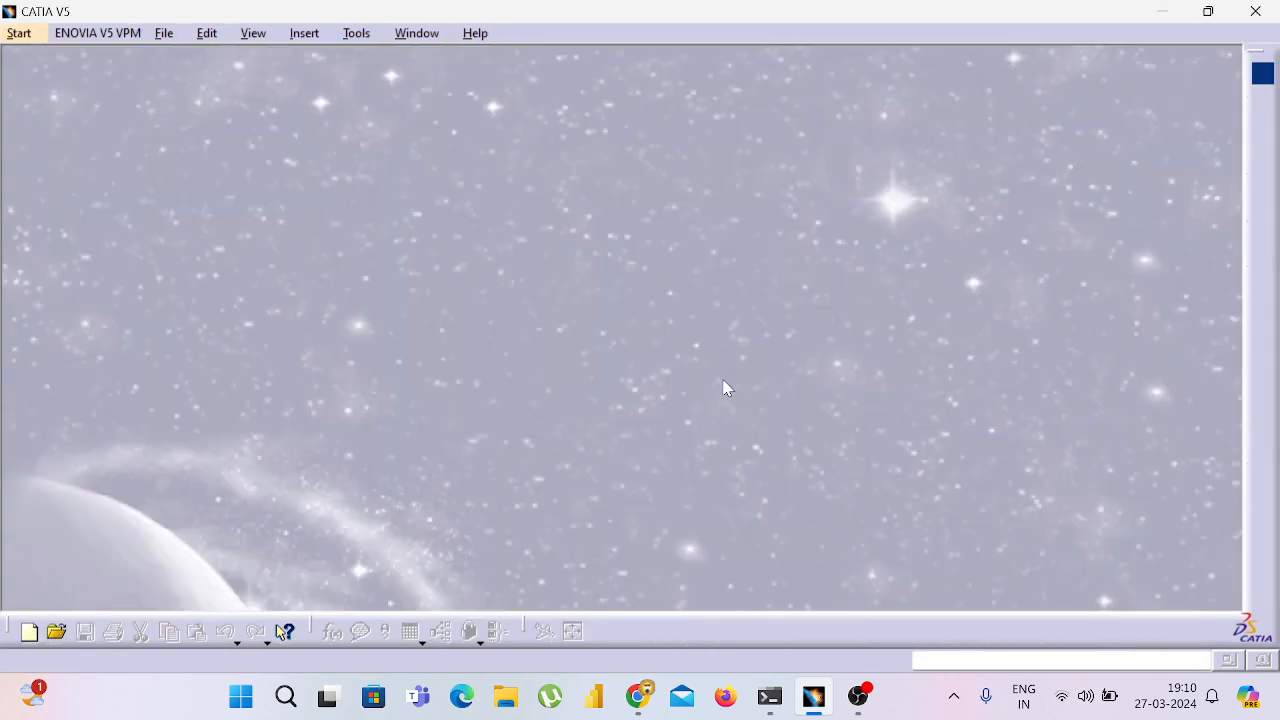
pyautogui.click(22, 34)
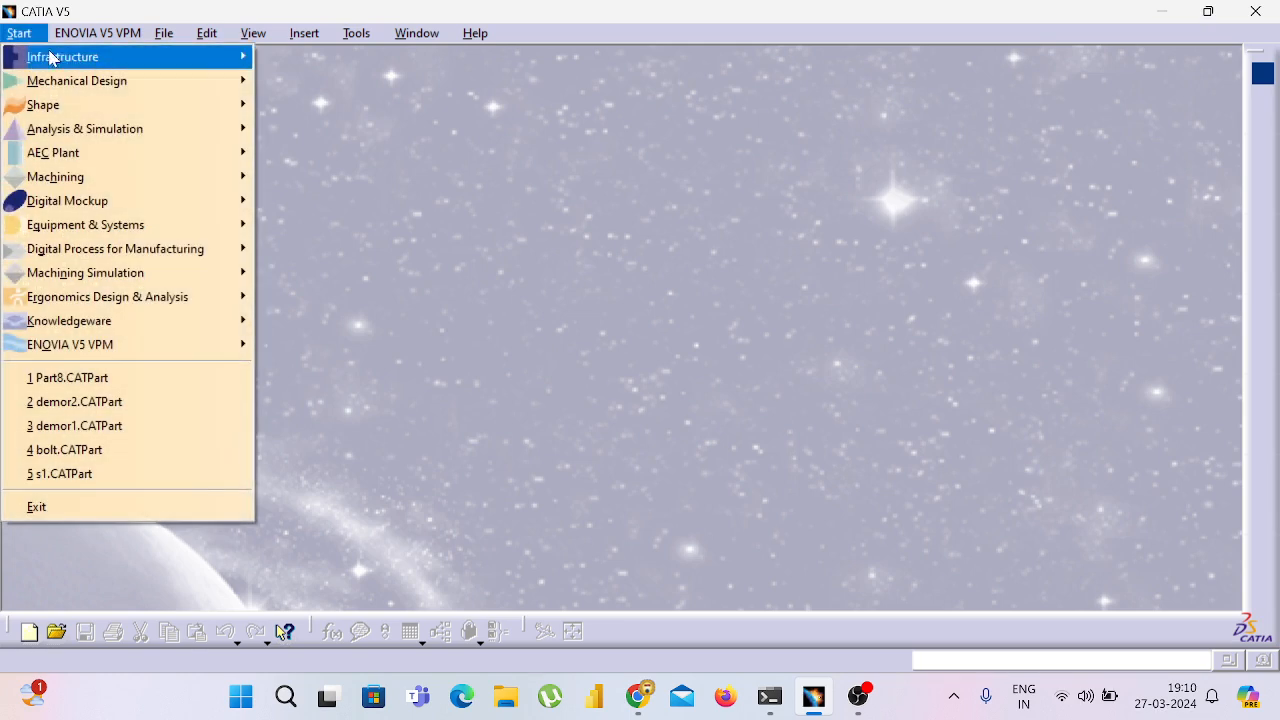
pyautogui.moveTo(90, 80)
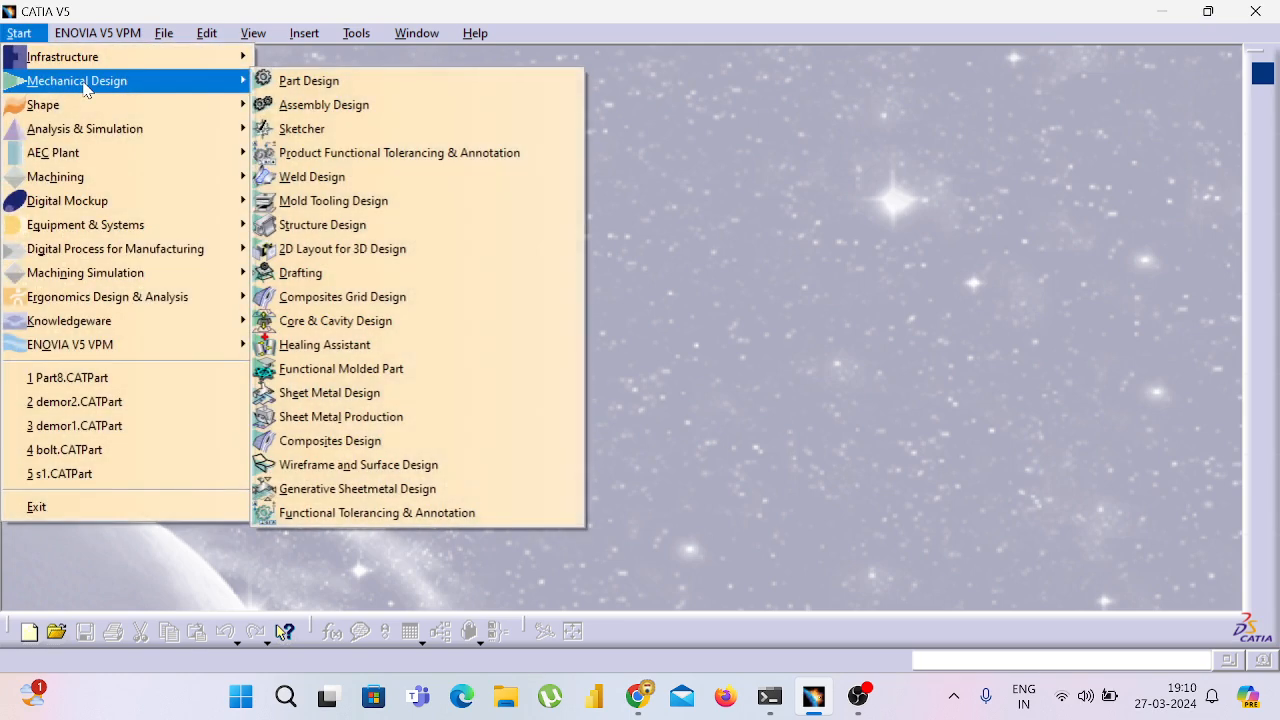
pyautogui.click(312, 131)
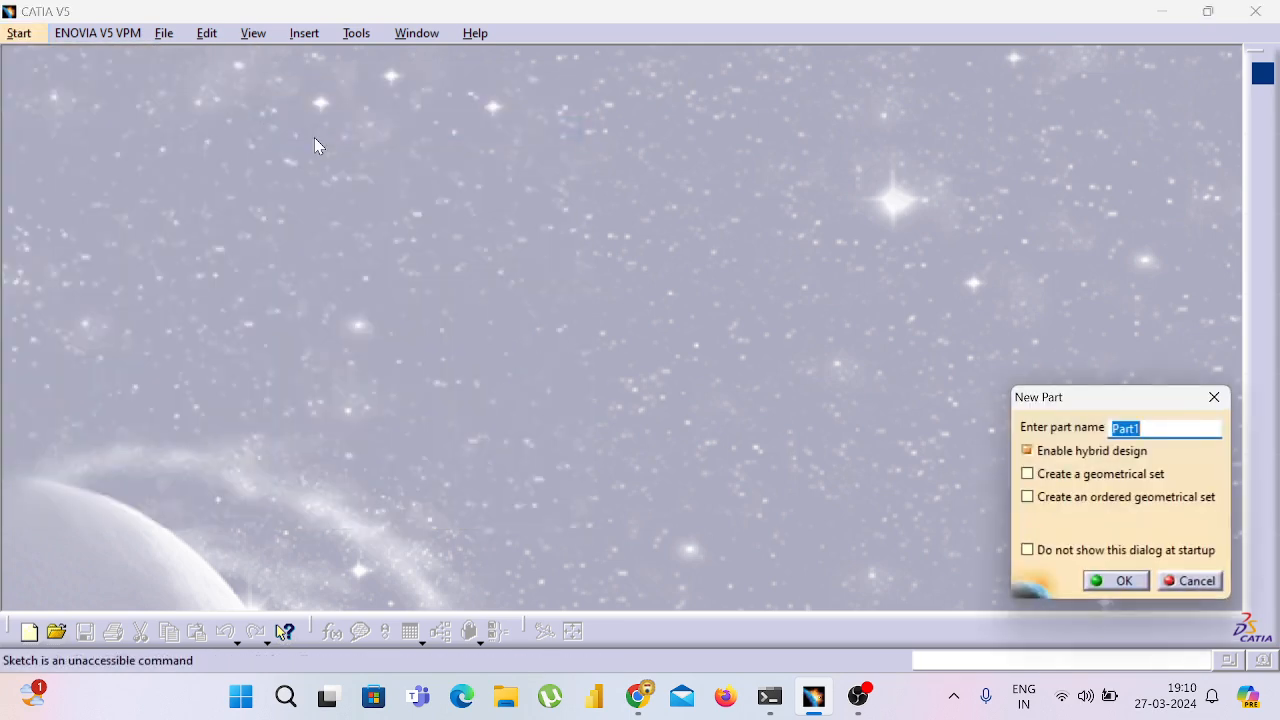
pyautogui.press('Return')
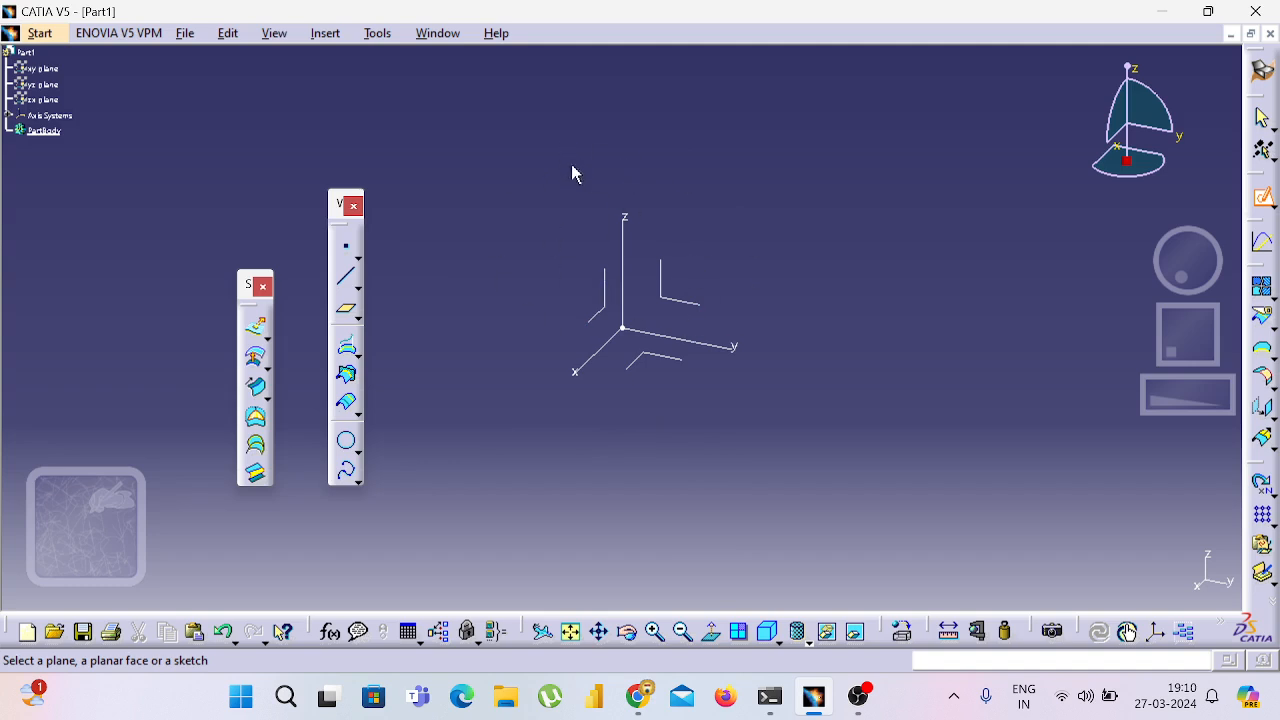
# - Uncheck Create an axis system in the Part Infrastructure Part Document options
pyautogui.click(376, 34)
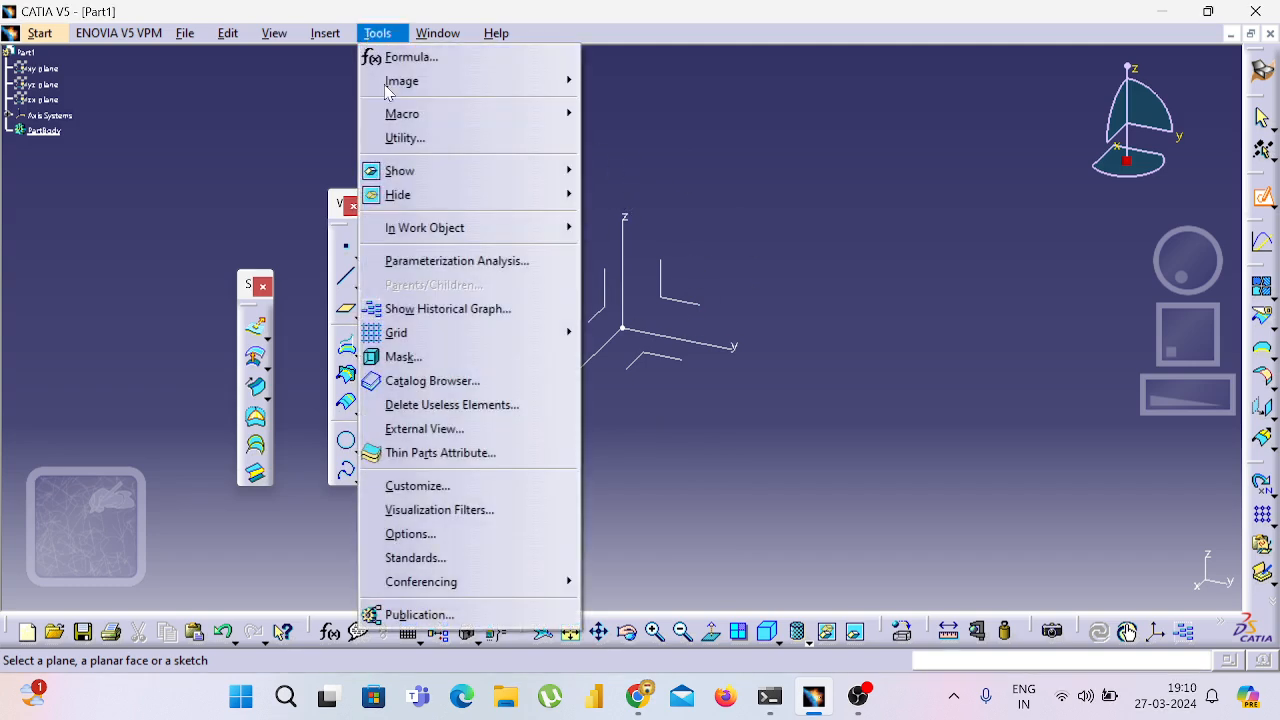
pyautogui.click(421, 533)
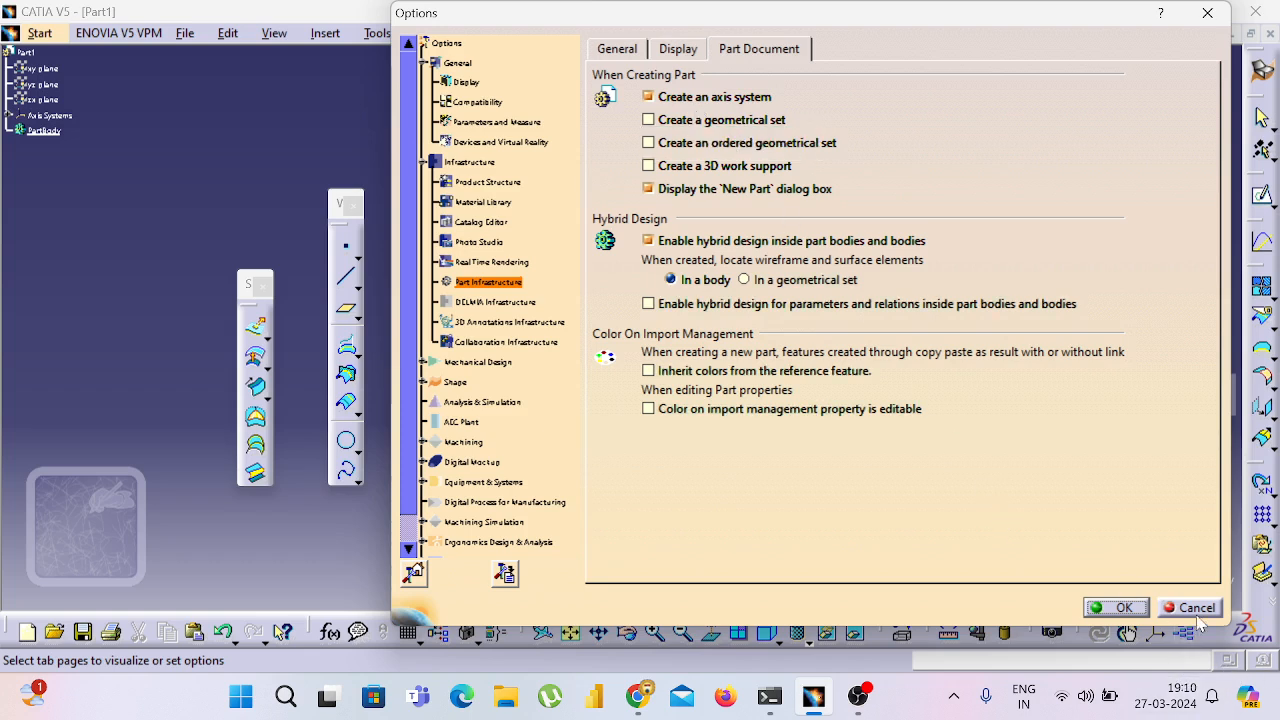
pyautogui.click(716, 97)
pyautogui.click(1117, 606)
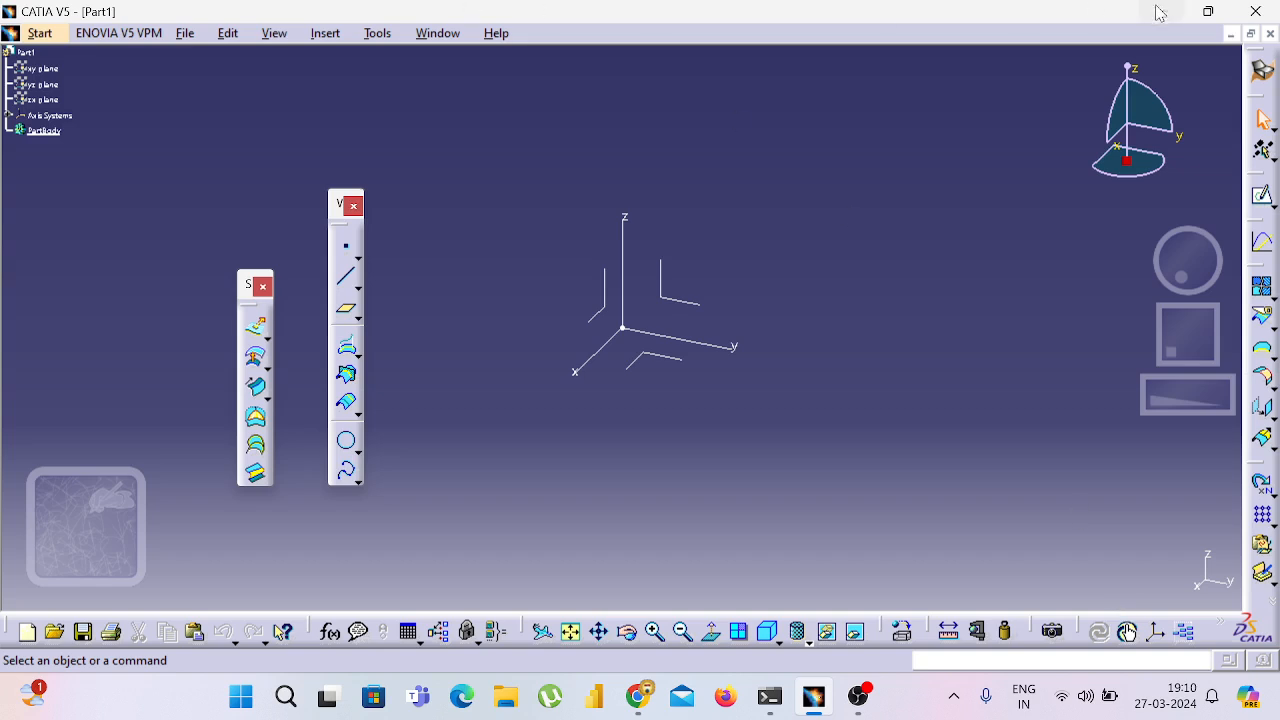
# - Close the old Part1 and start a fresh Part1 in Generative Shape Design without an axis system
pyautogui.click(1270, 33)
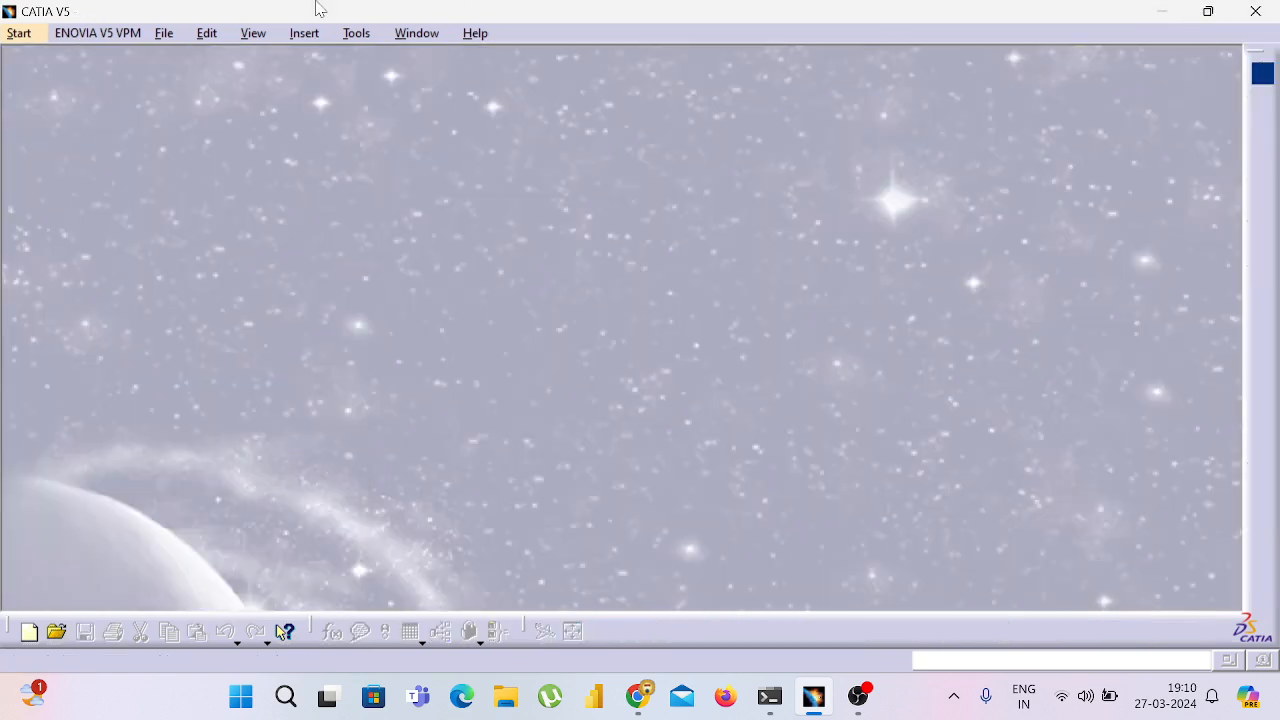
pyautogui.click(16, 36)
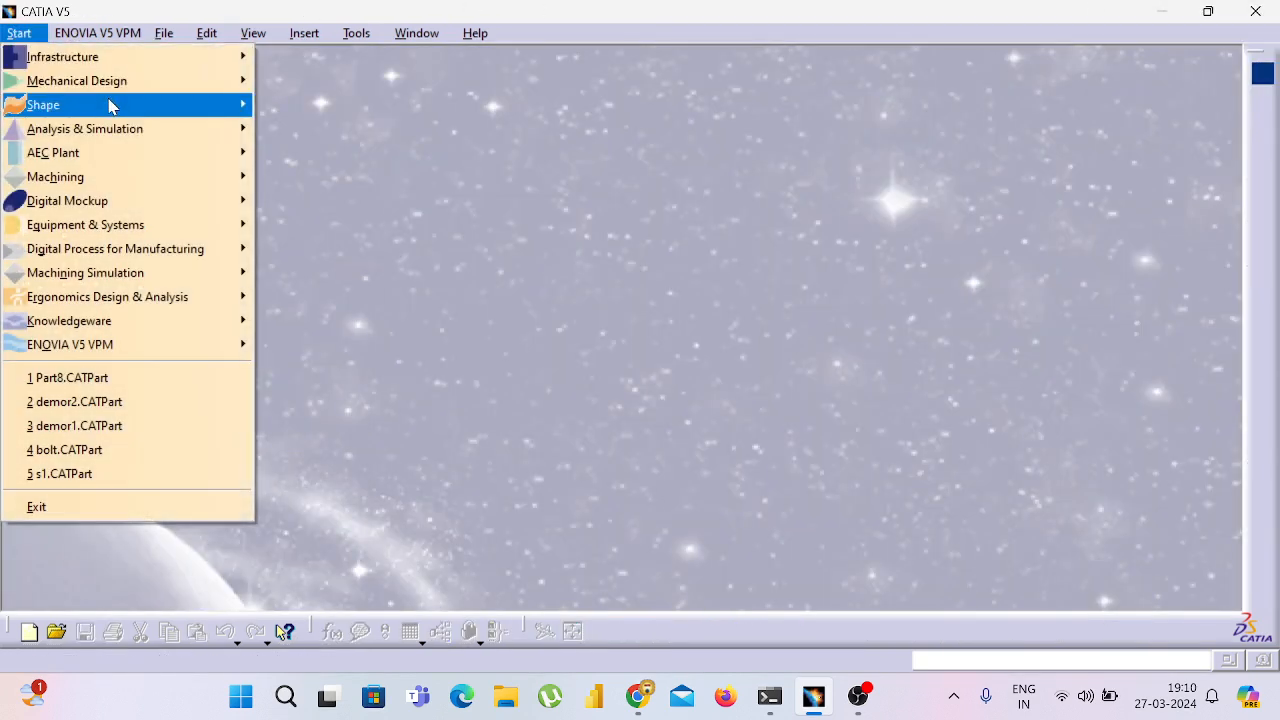
pyautogui.moveTo(110, 106)
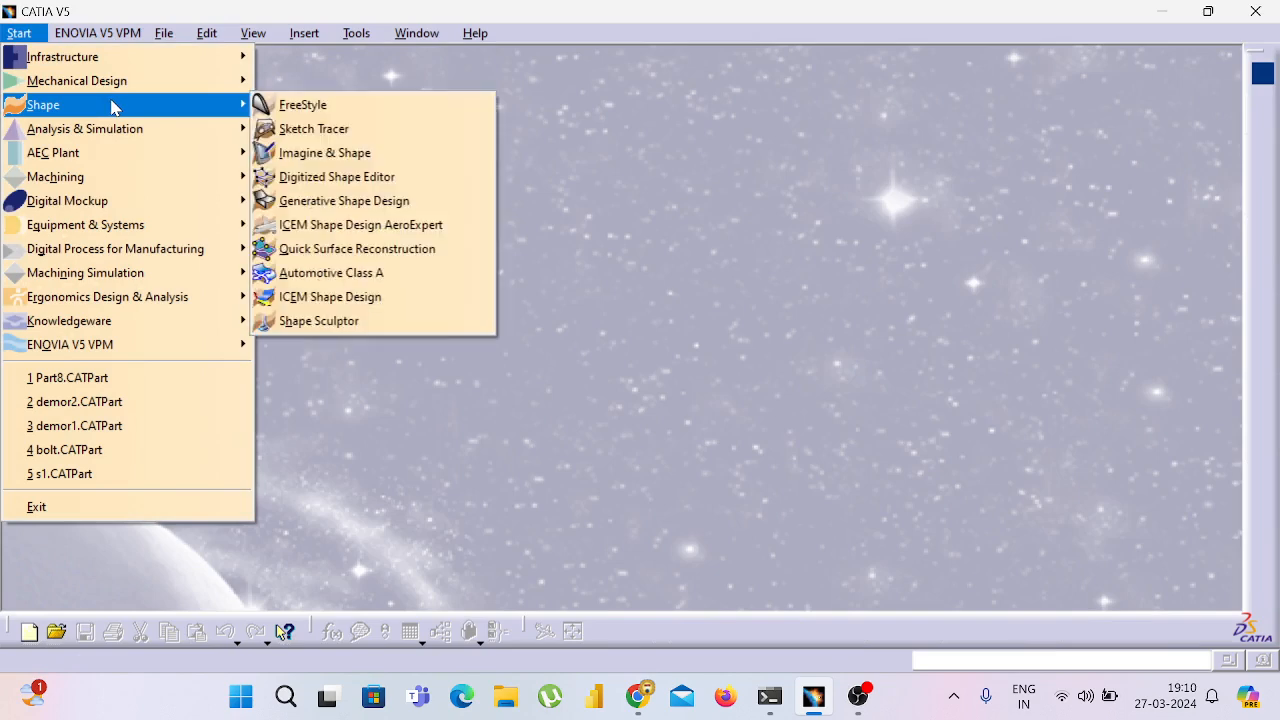
pyautogui.click(355, 204)
pyautogui.press('Return')
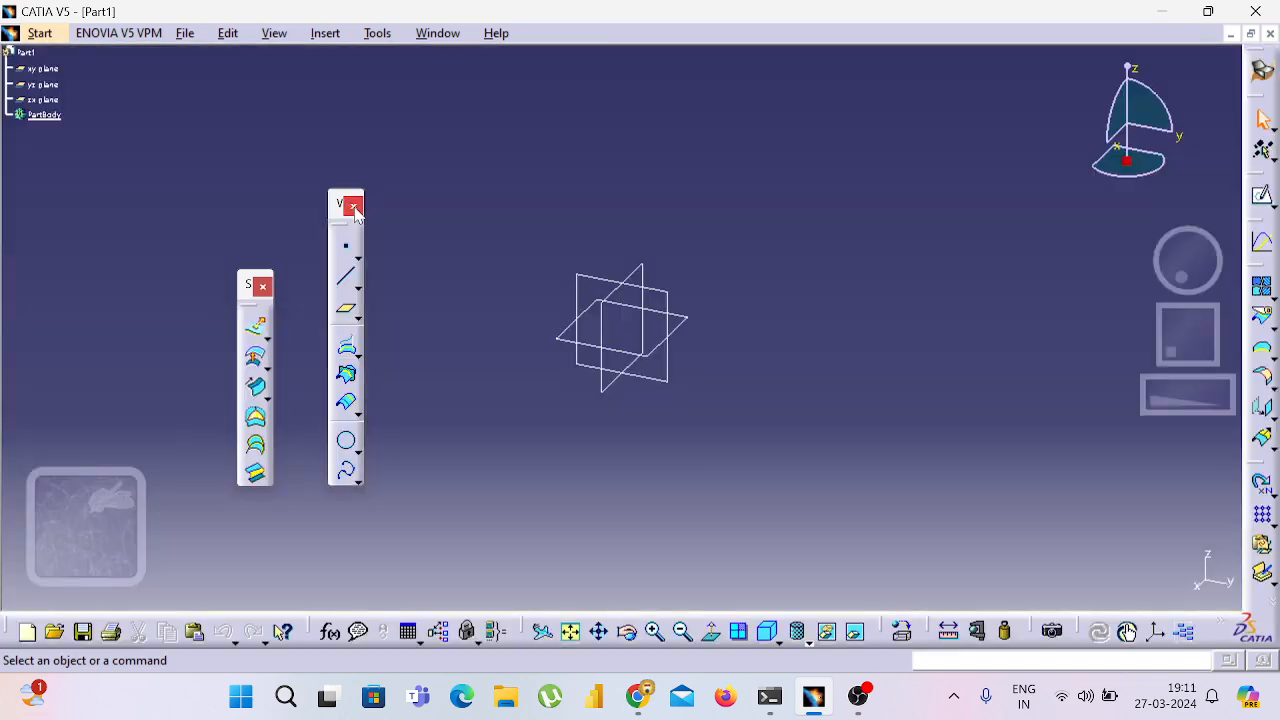
pyautogui.click(267, 368)
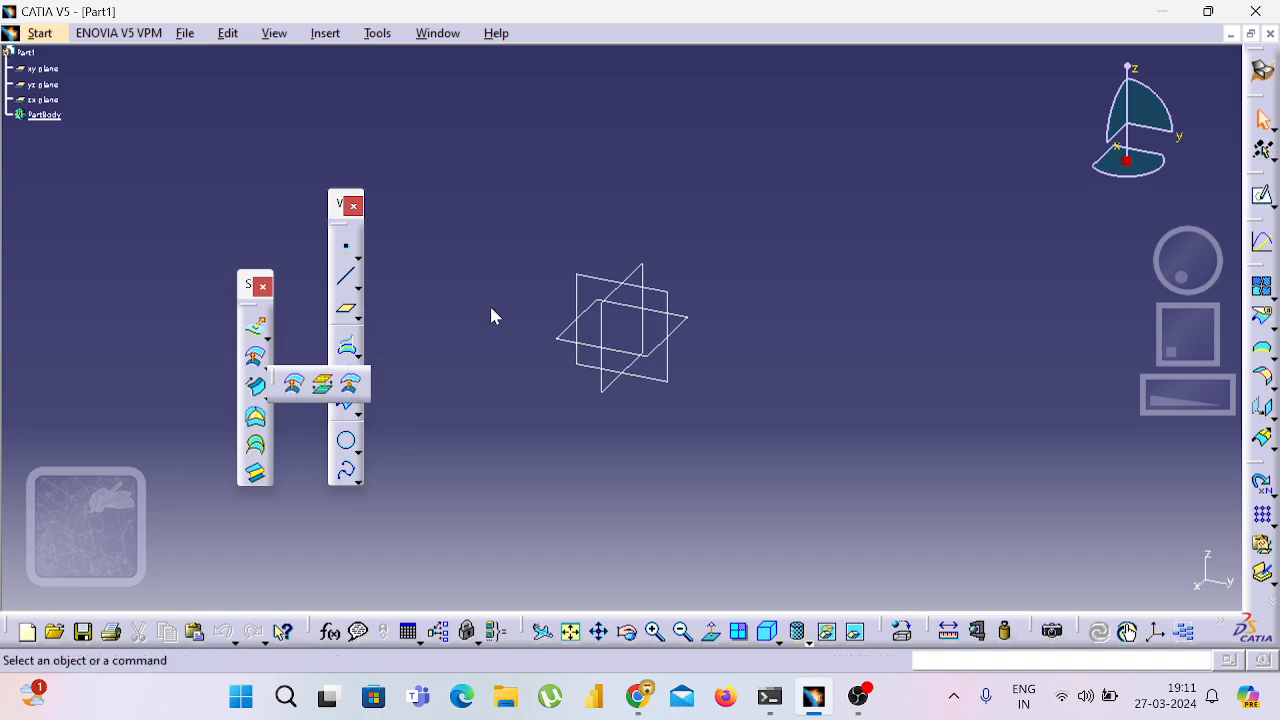
# - Sketch a circle centred on the origin of the xy plane
pyautogui.click(38, 68)
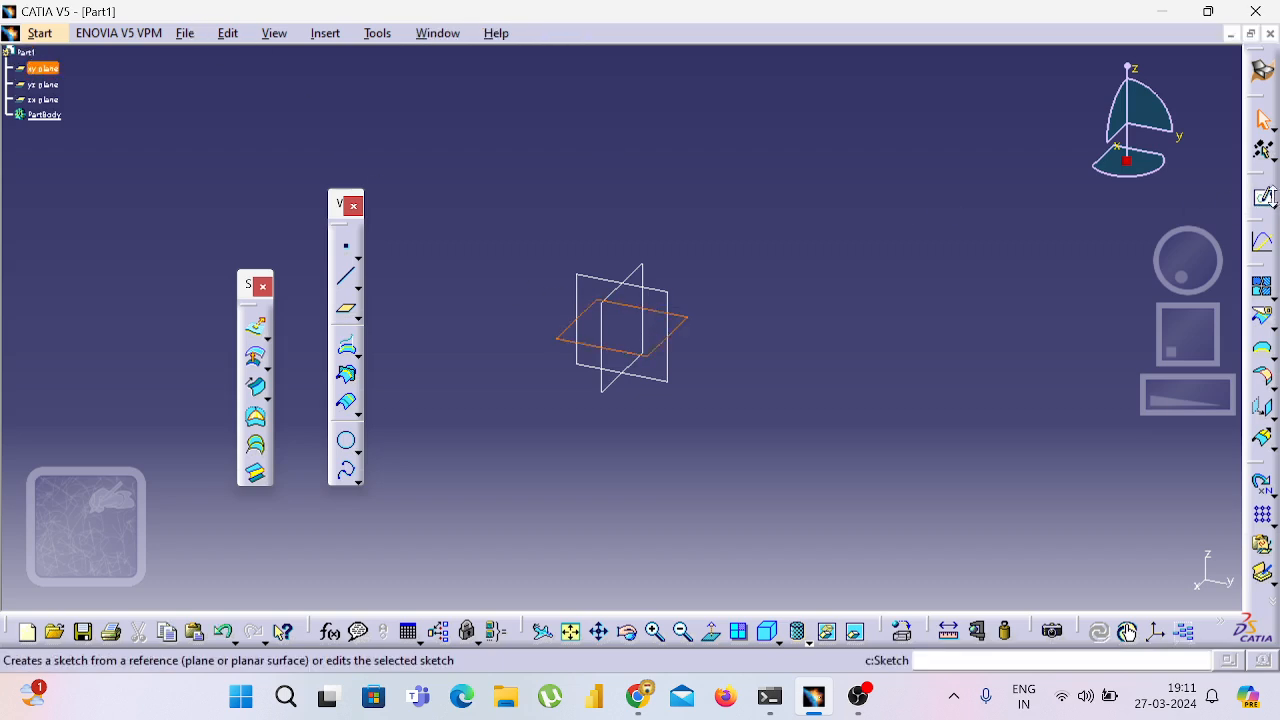
pyautogui.click(1265, 200)
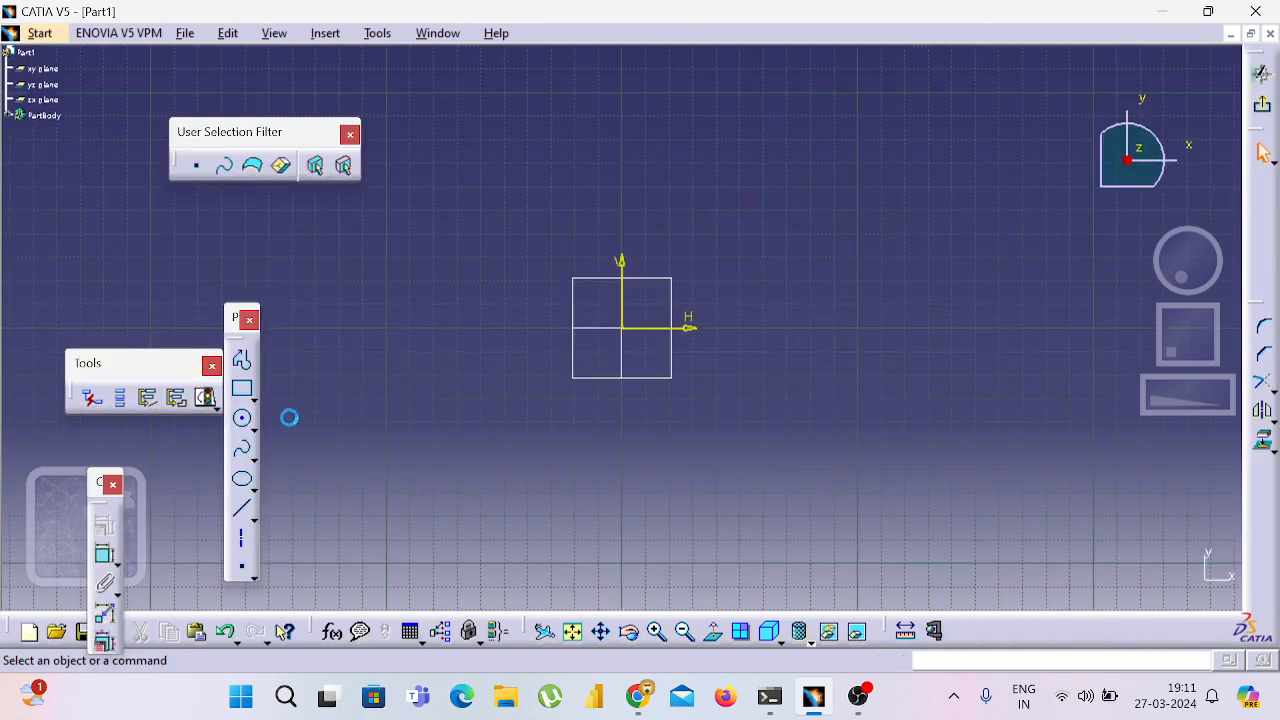
pyautogui.click(243, 421)
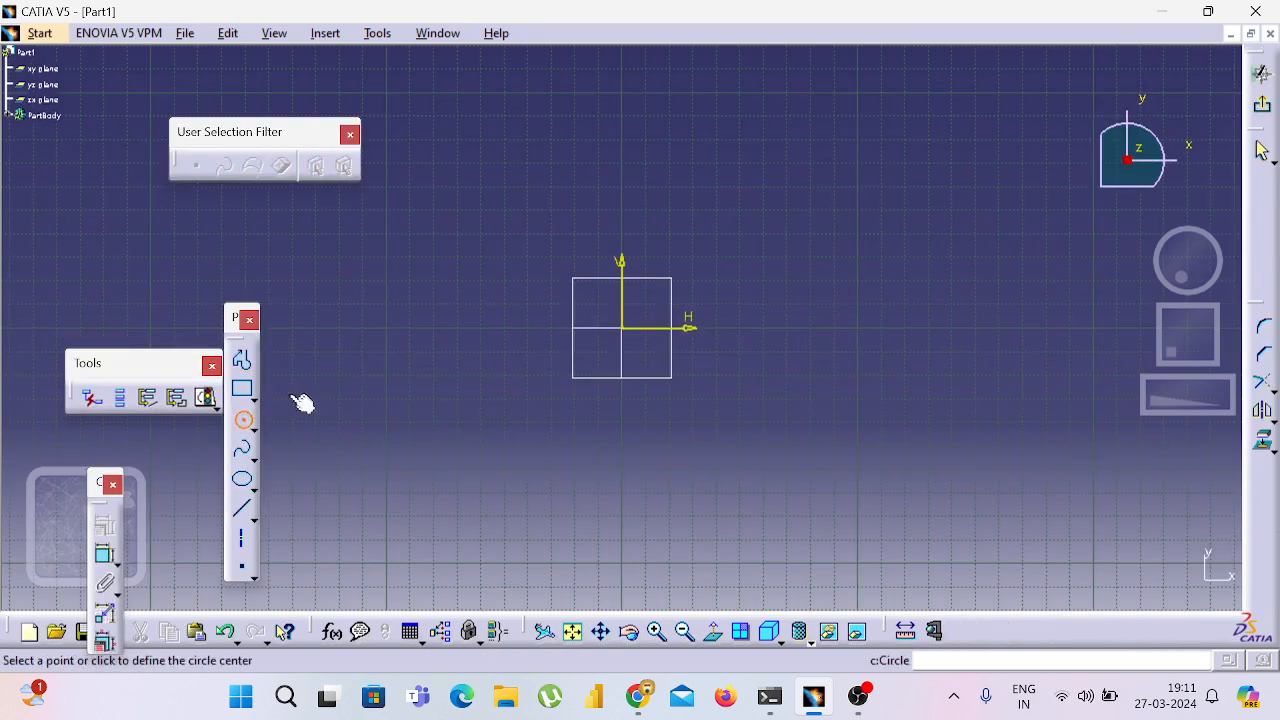
pyautogui.click(621, 327)
pyautogui.click(553, 258)
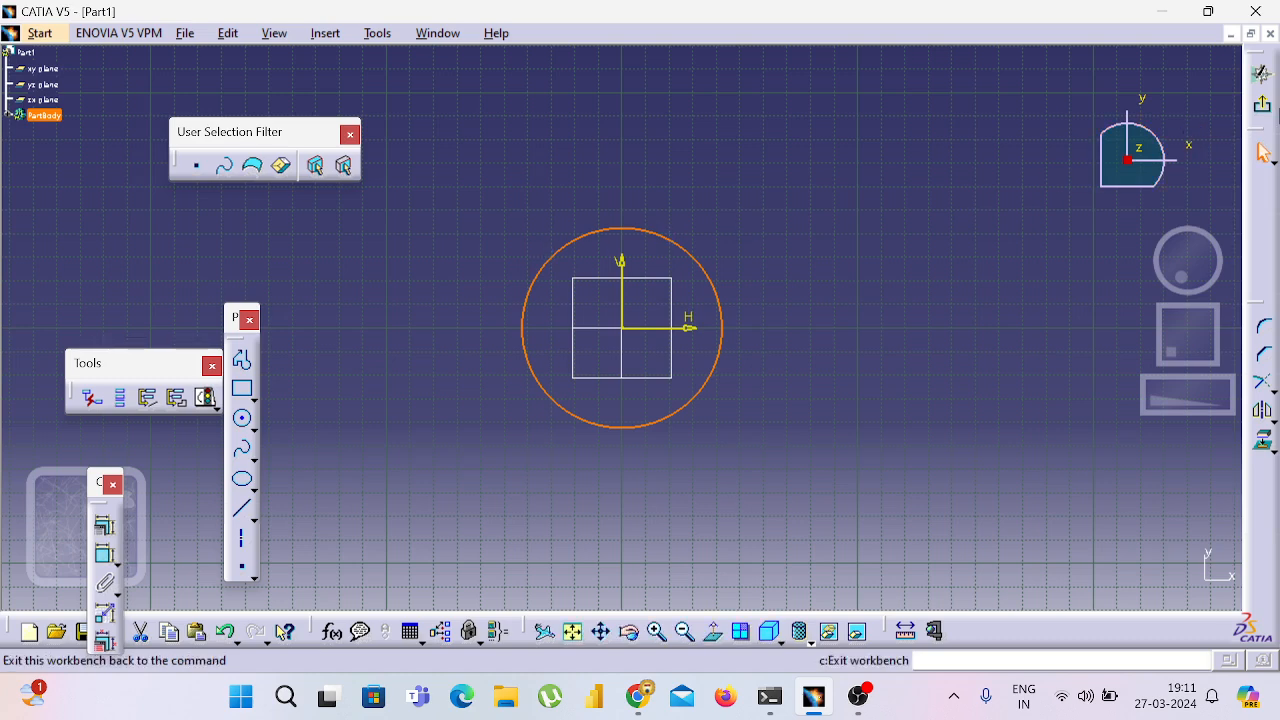
# - Exit the sketch and bring the Google Meet call window forward
pyautogui.click(1263, 110)
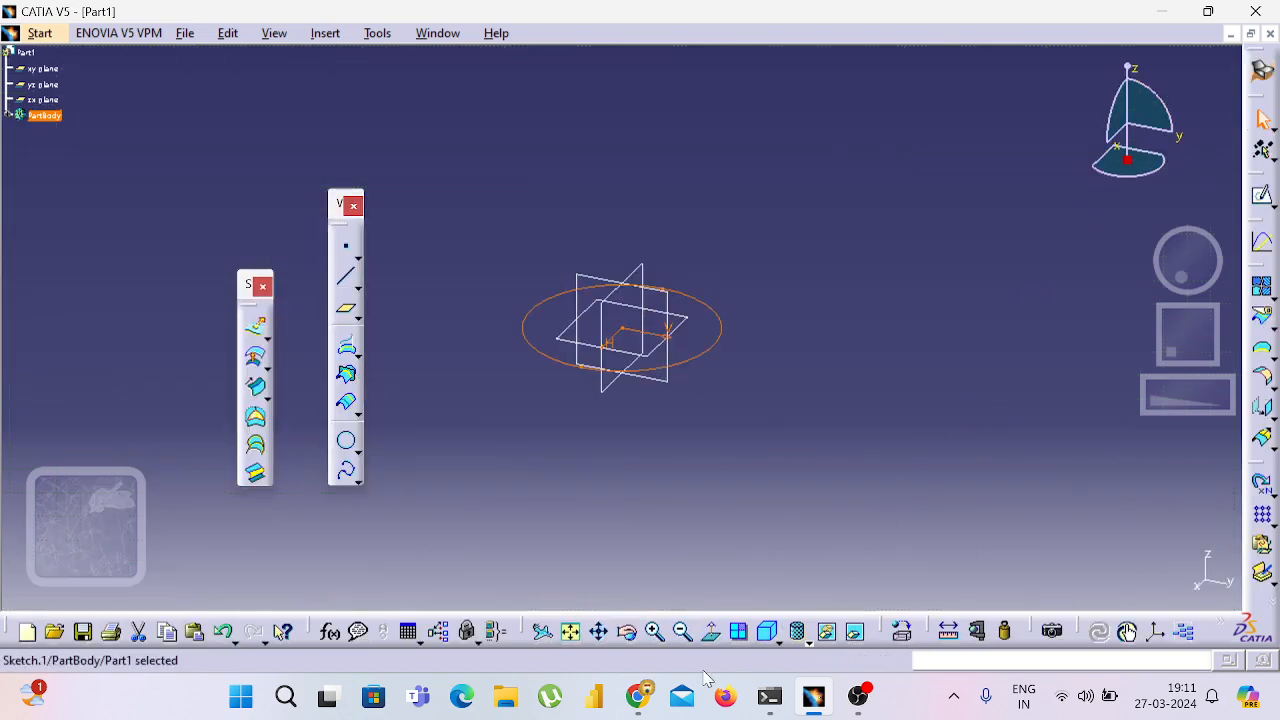
pyautogui.click(655, 697)
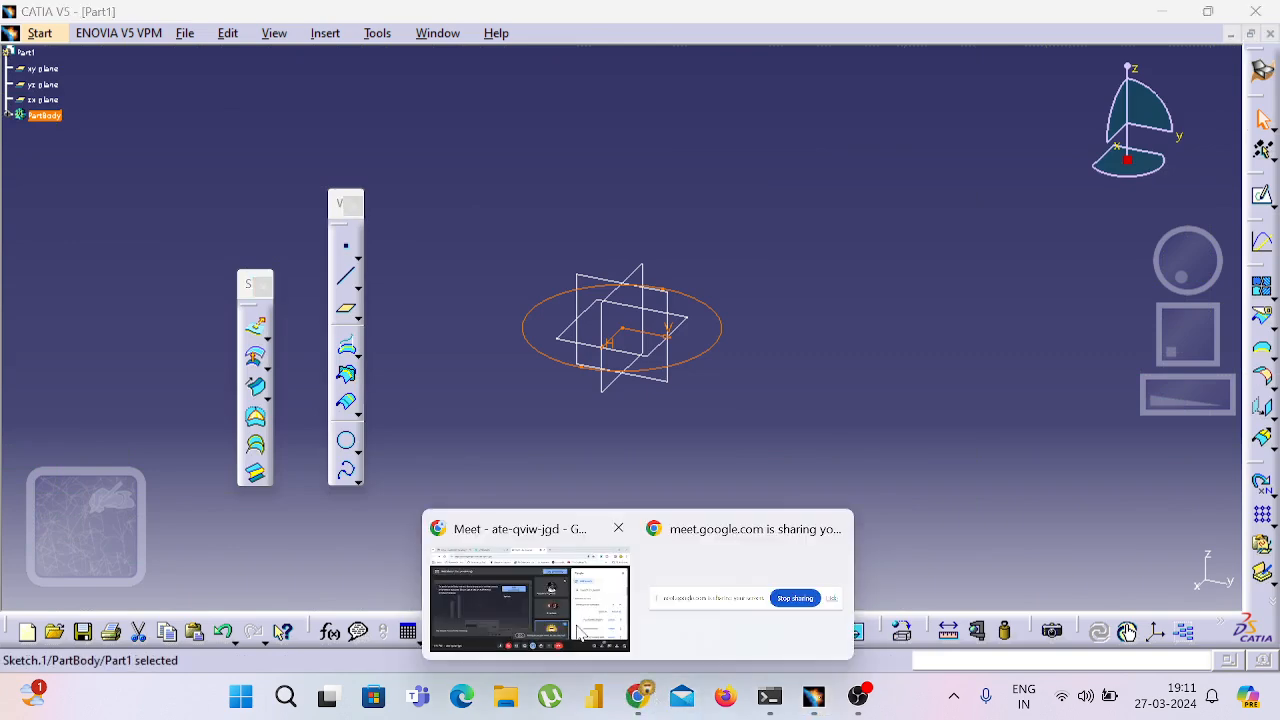
pyautogui.click(548, 613)
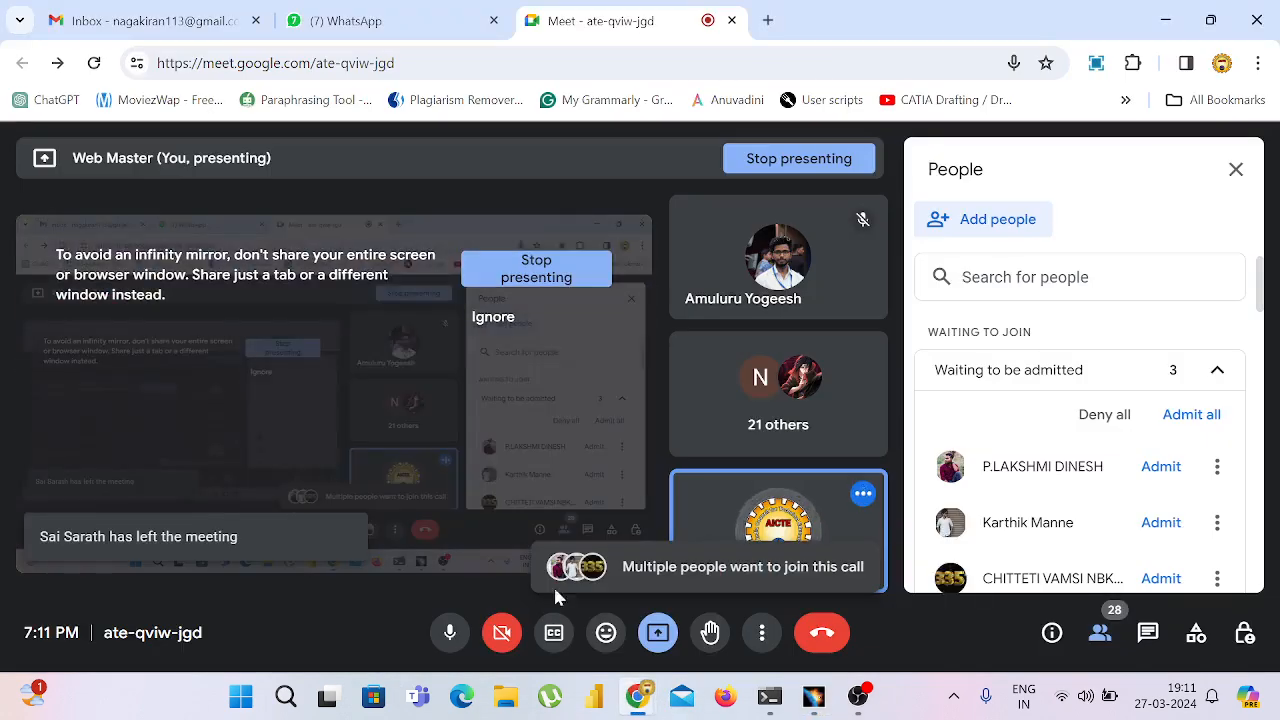
# - Admit all three waiting people into the Meet call, then return to CATIA V5
pyautogui.click(1187, 414)
pyautogui.click(798, 451)
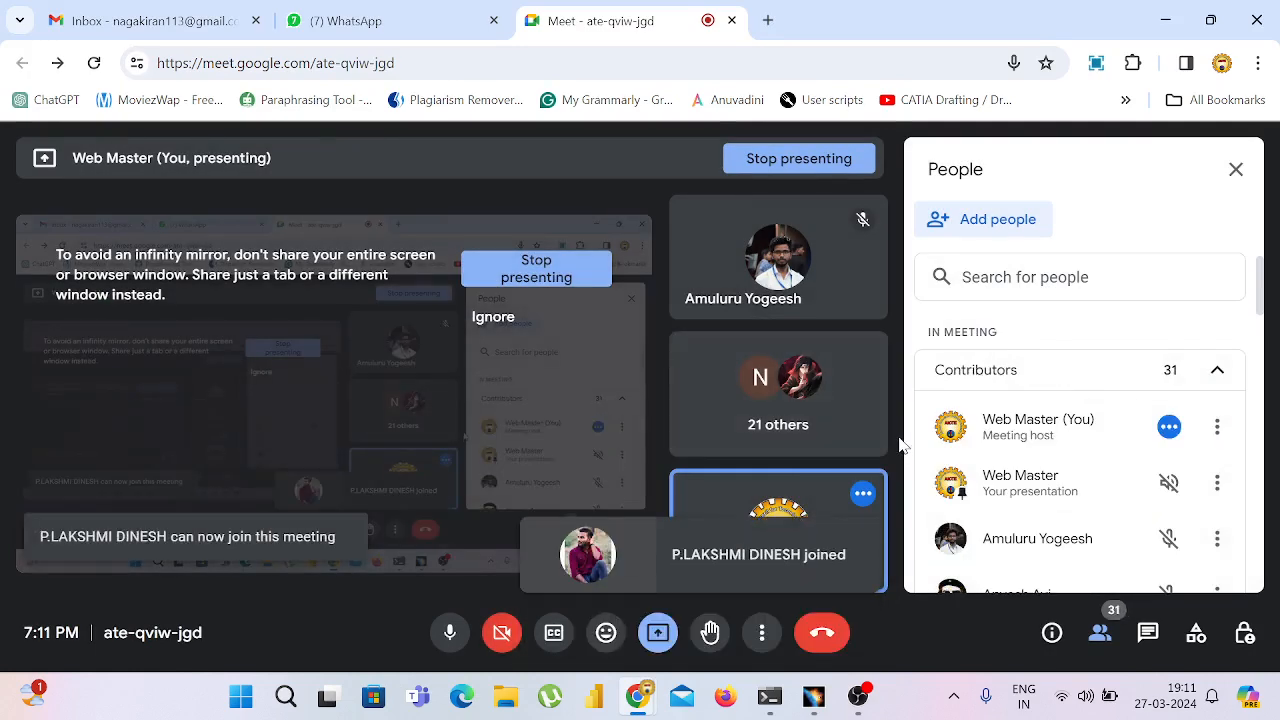
pyautogui.hotkey('alt', 'Tab')
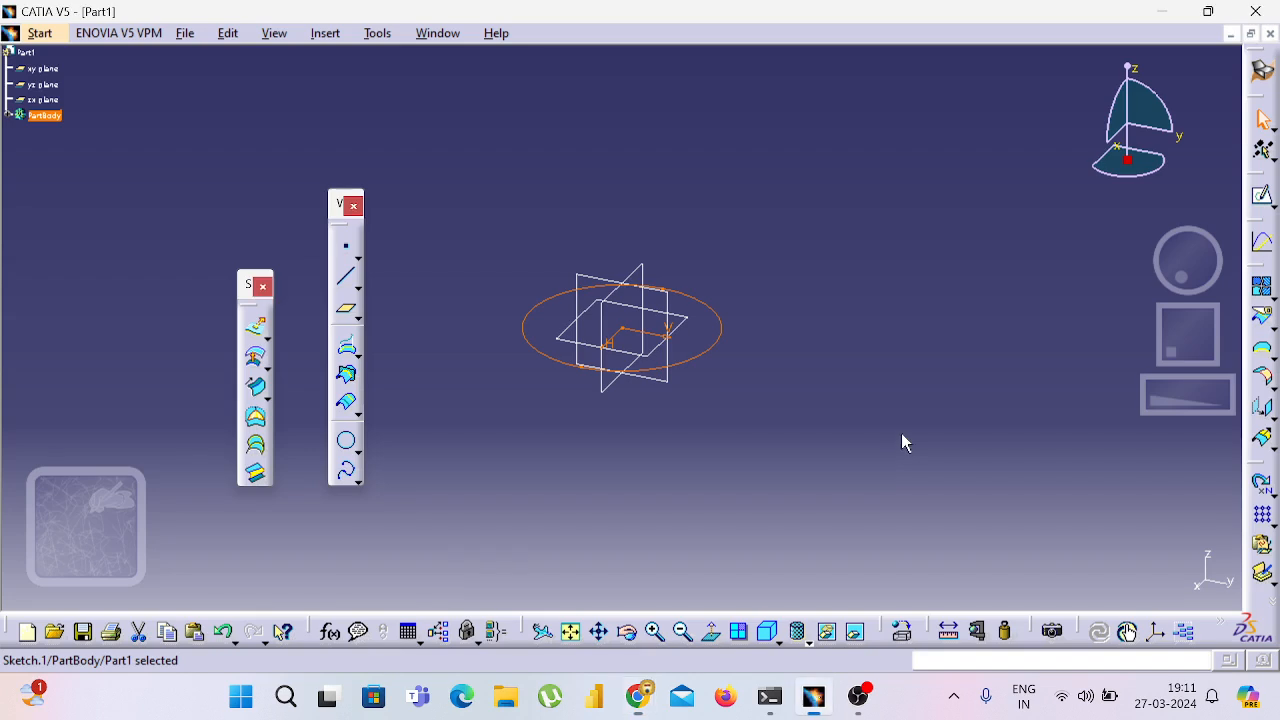
# - Create a Fill surface bounded by circular Sketch.1 and rotate the view to inspect it
pyautogui.click(257, 421)
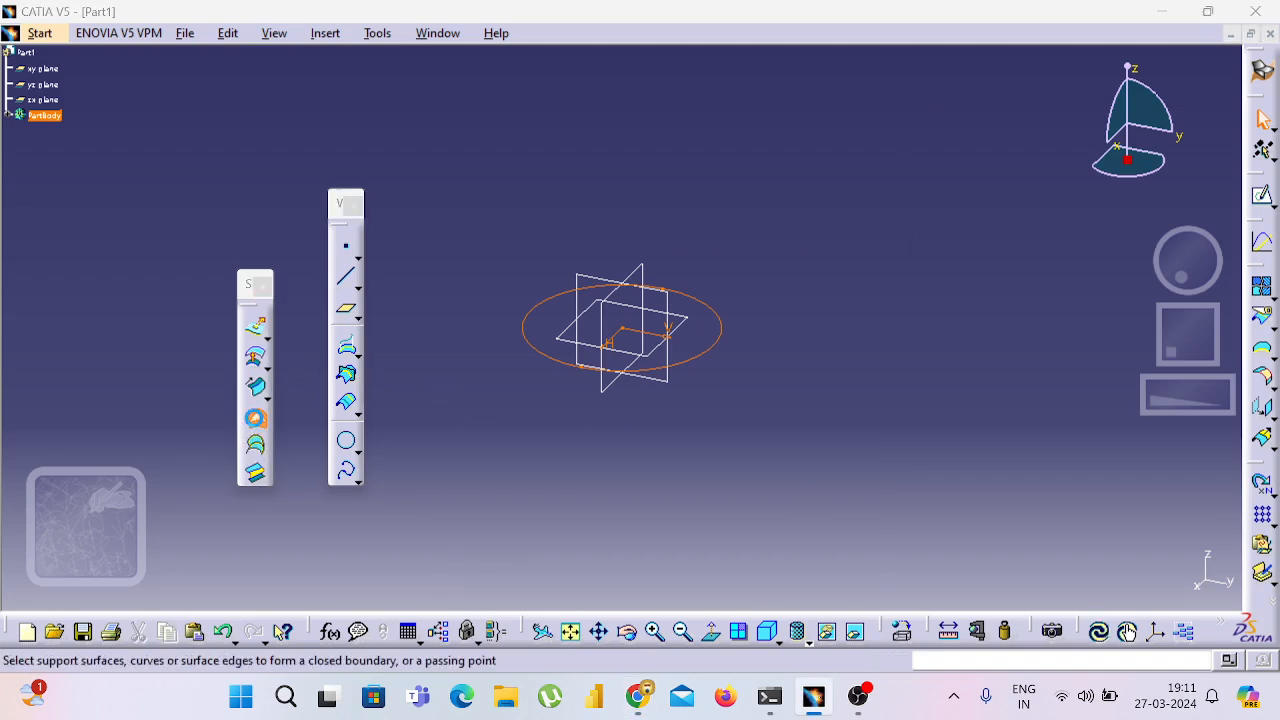
pyautogui.click(716, 353)
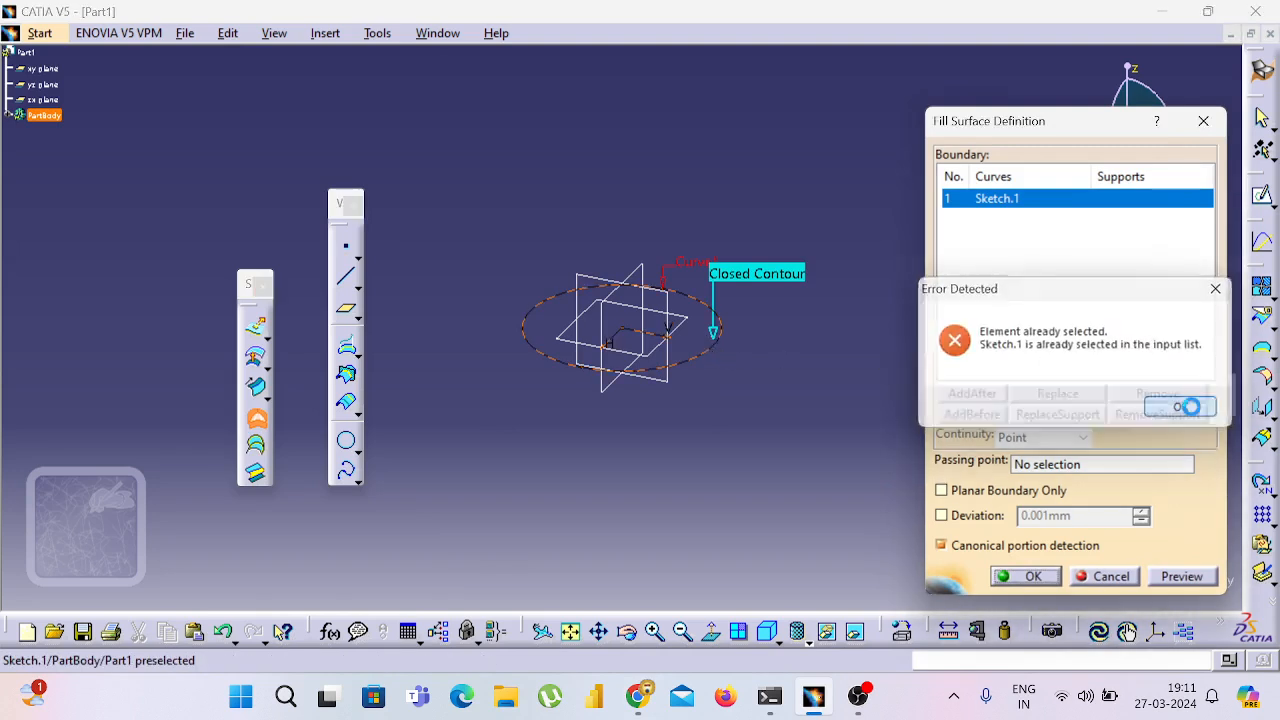
pyautogui.click(1188, 410)
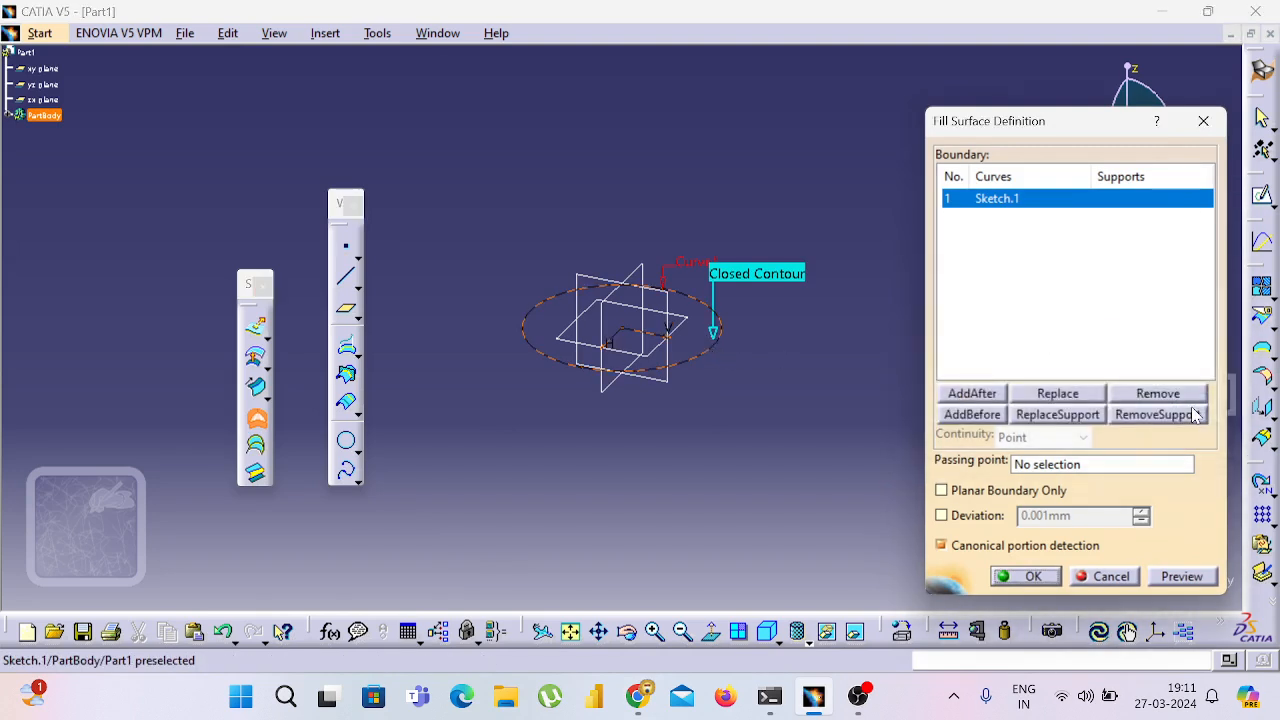
pyautogui.click(1188, 577)
pyautogui.click(1030, 578)
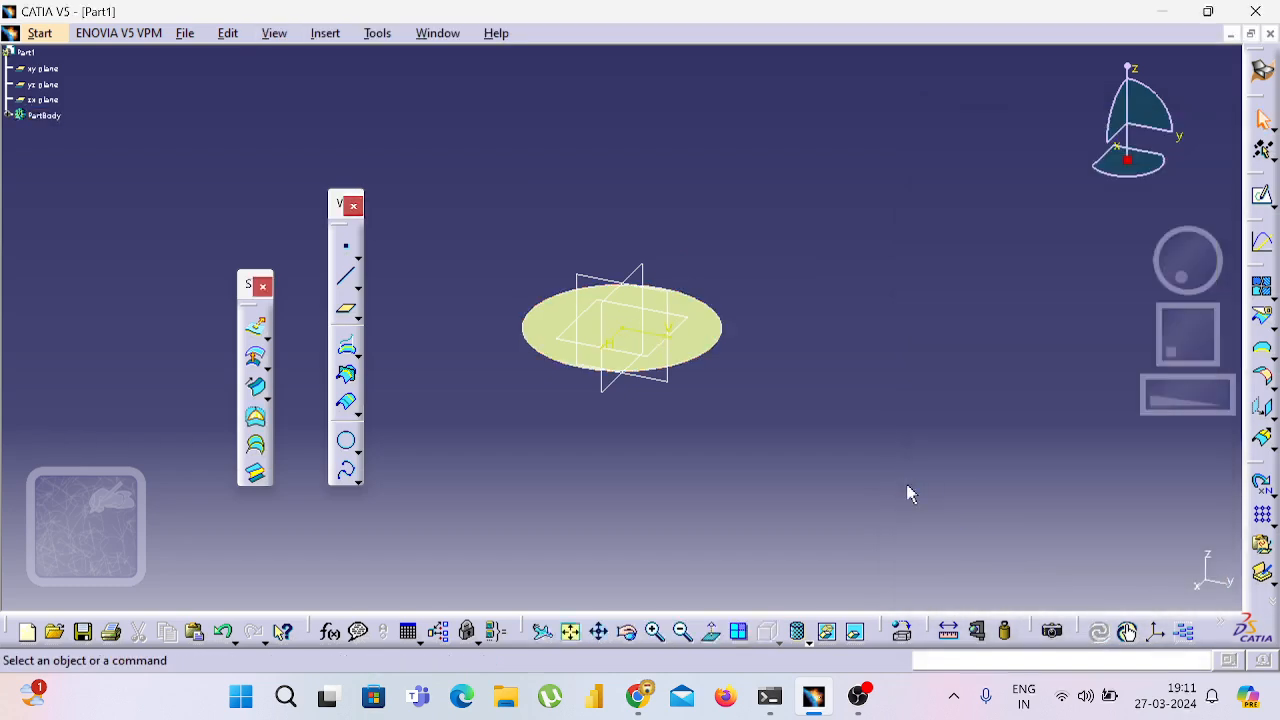
pyautogui.moveTo(906, 491); pyautogui.dragTo(779, 367, button='middle')
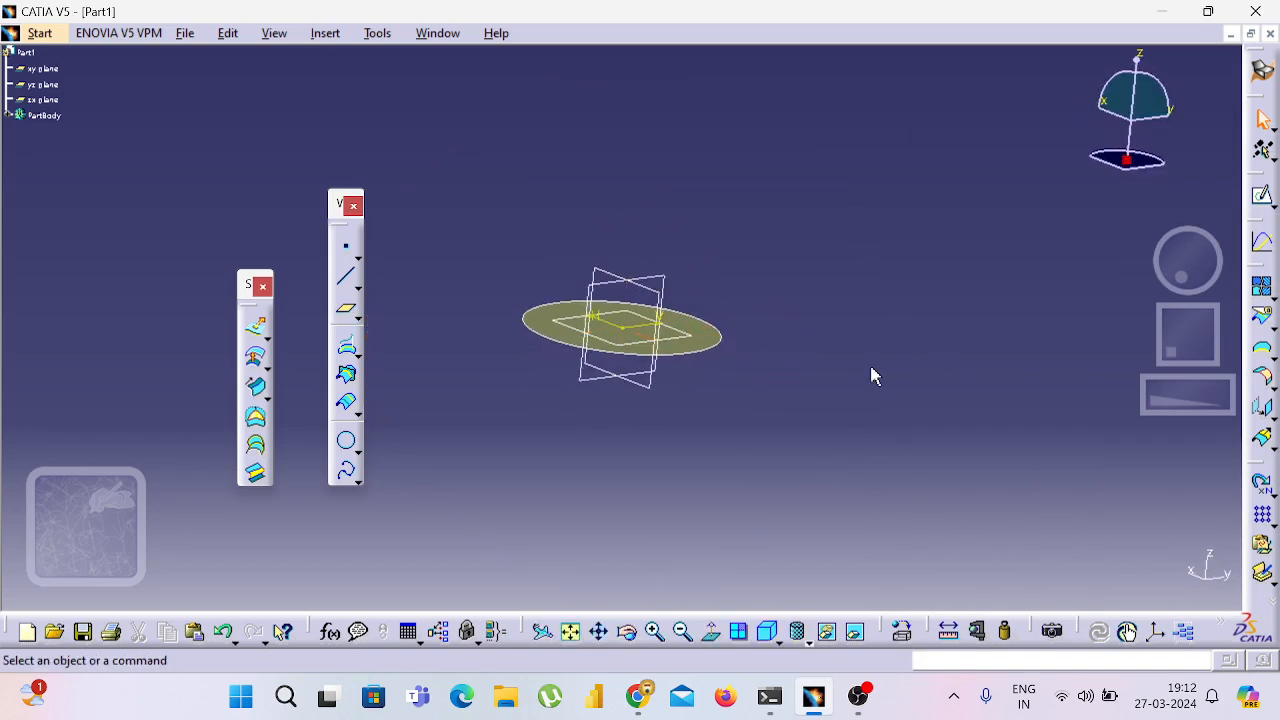
# - Create a surface offset 15 mm from the elliptical fill surface
pyautogui.click(256, 362)
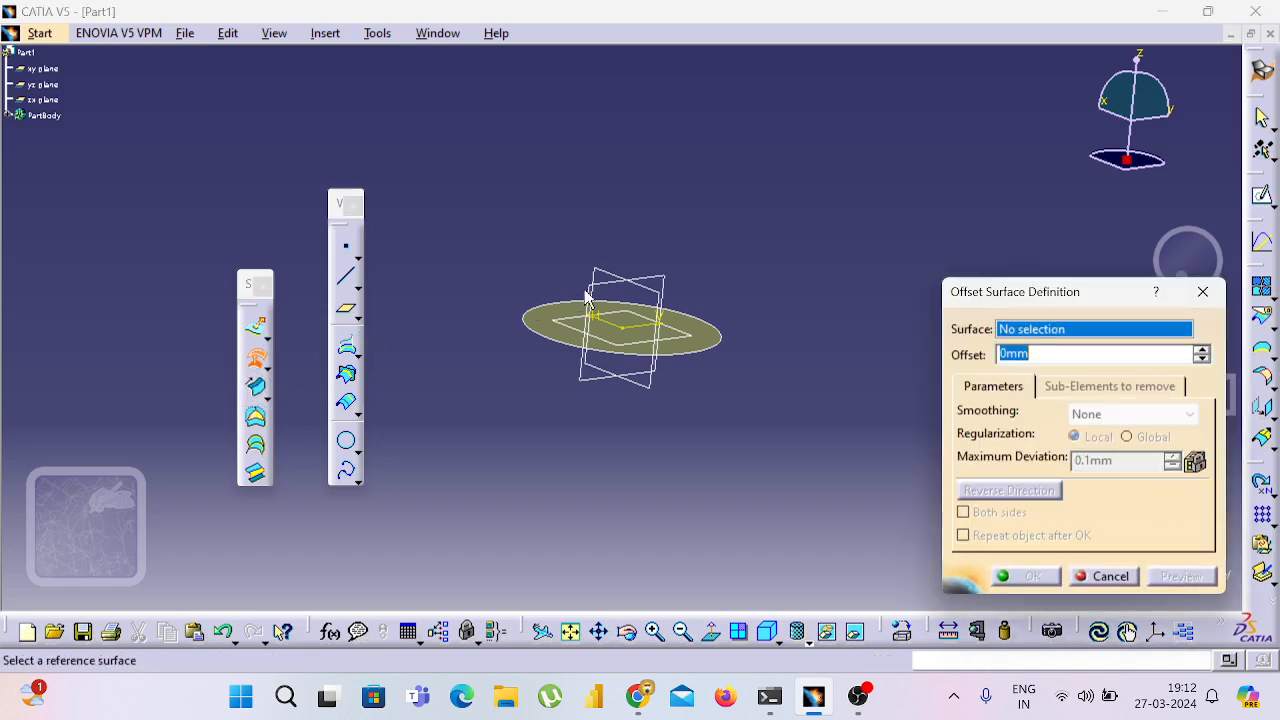
pyautogui.click(560, 316)
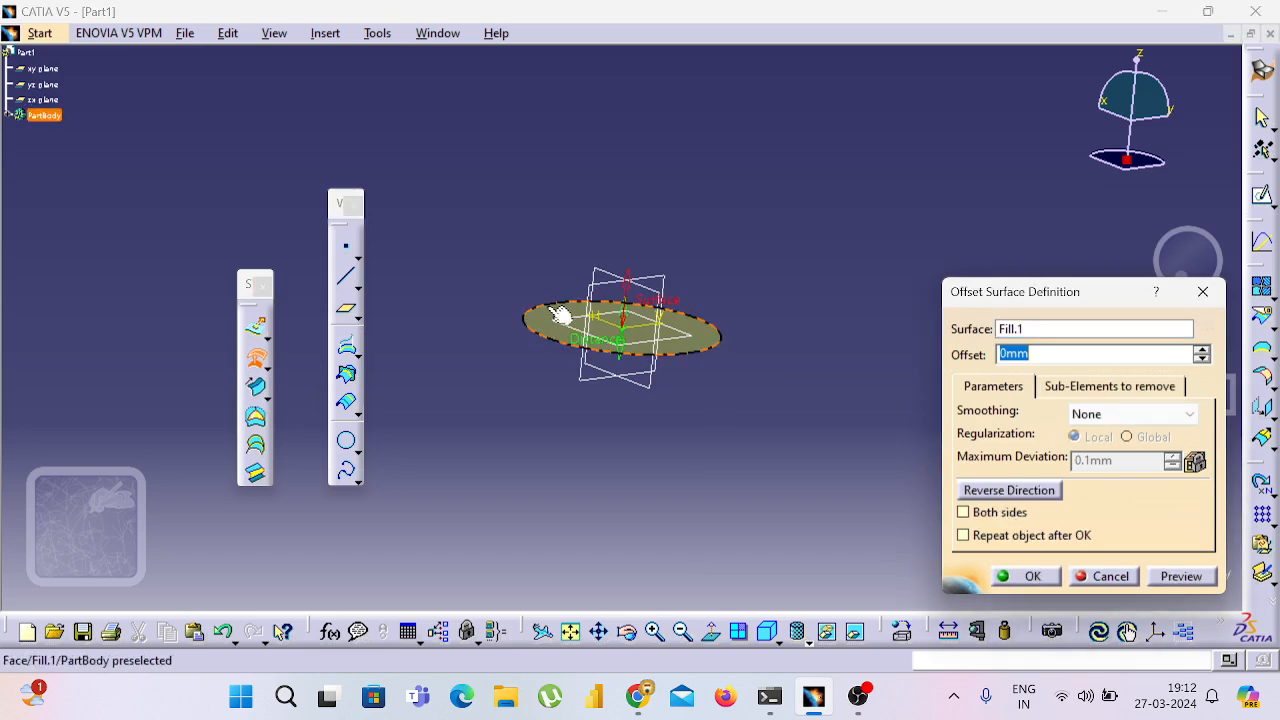
pyautogui.moveTo(491, 289); pyautogui.dragTo(505, 382, button='middle')
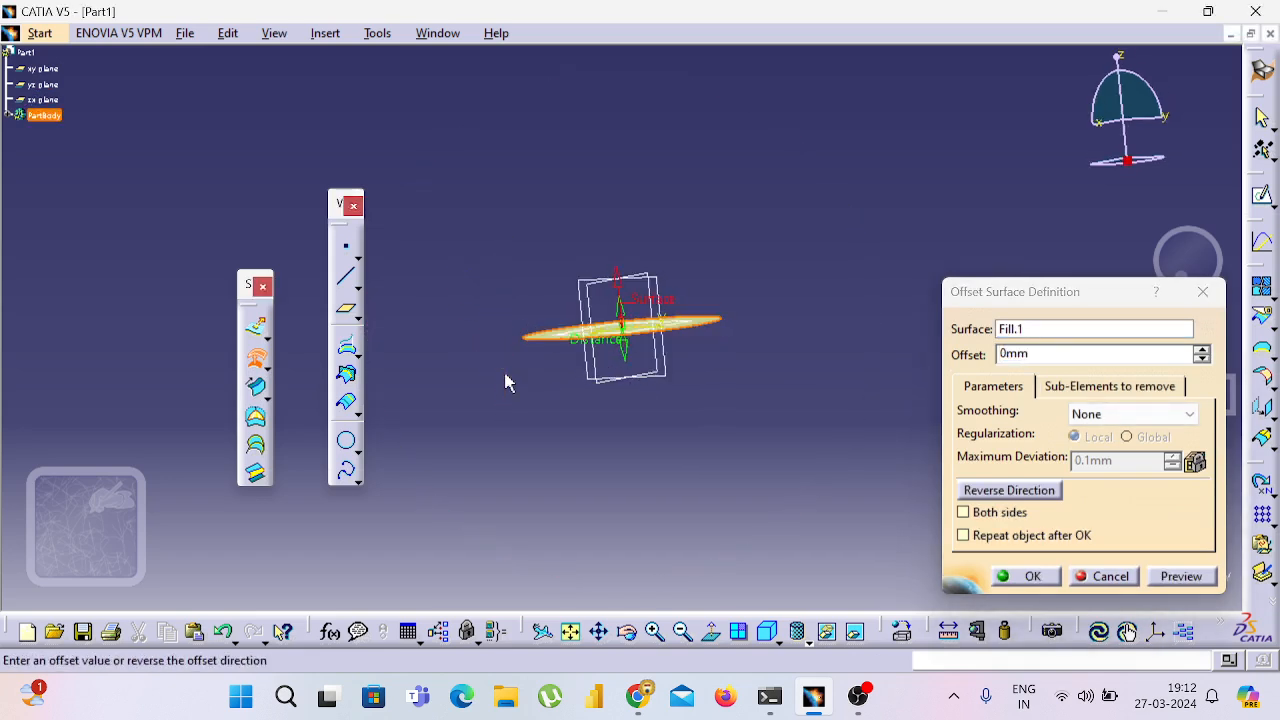
pyautogui.doubleClick(1104, 355)
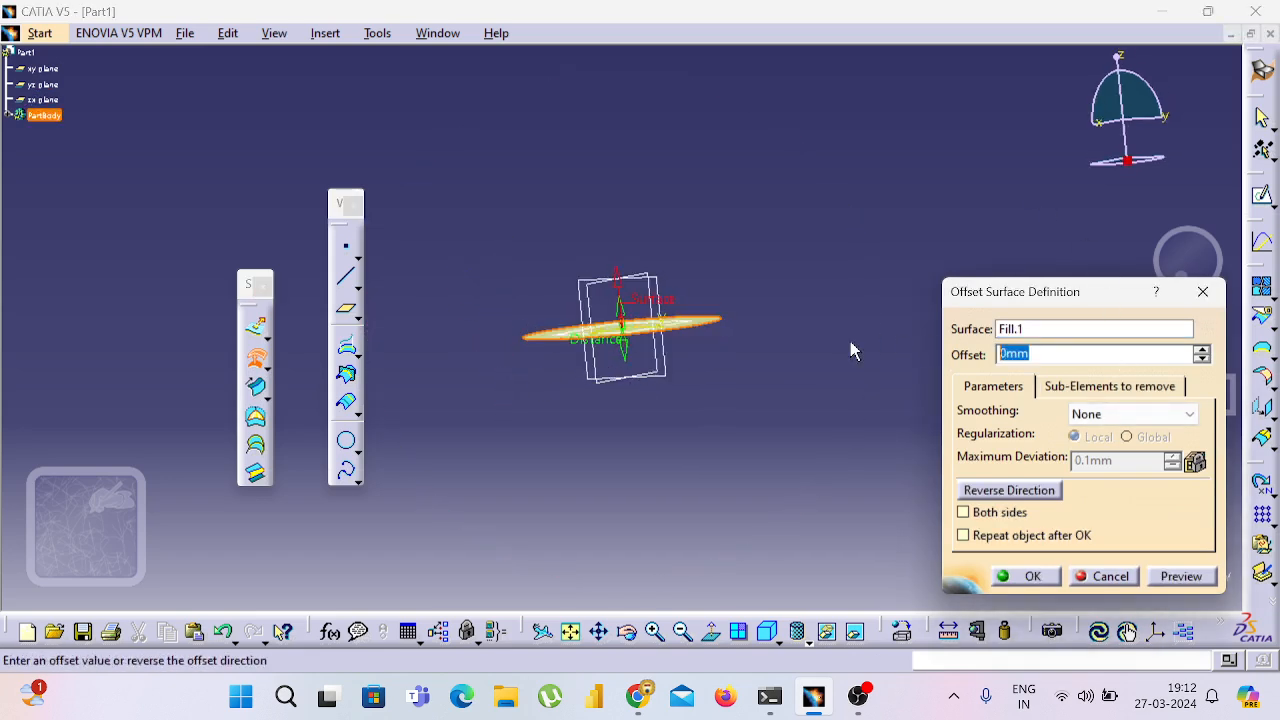
pyautogui.write('15')
pyautogui.click(1199, 580)
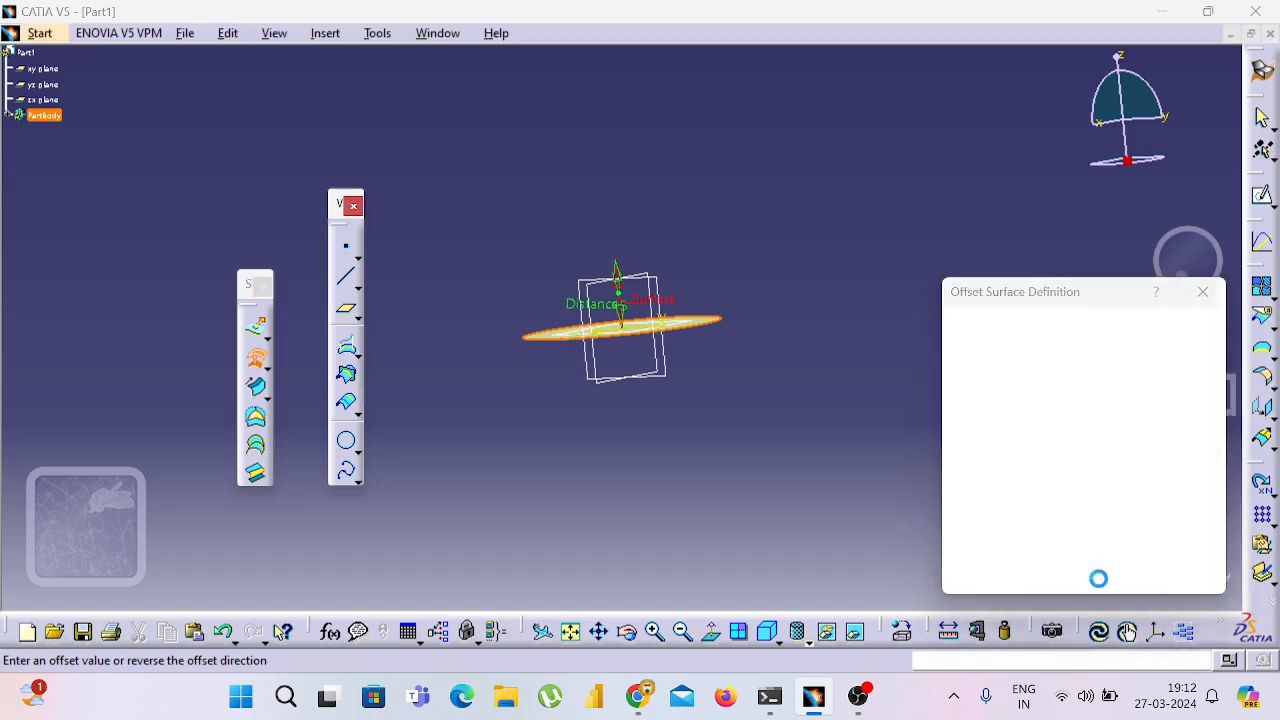
pyautogui.click(1050, 584)
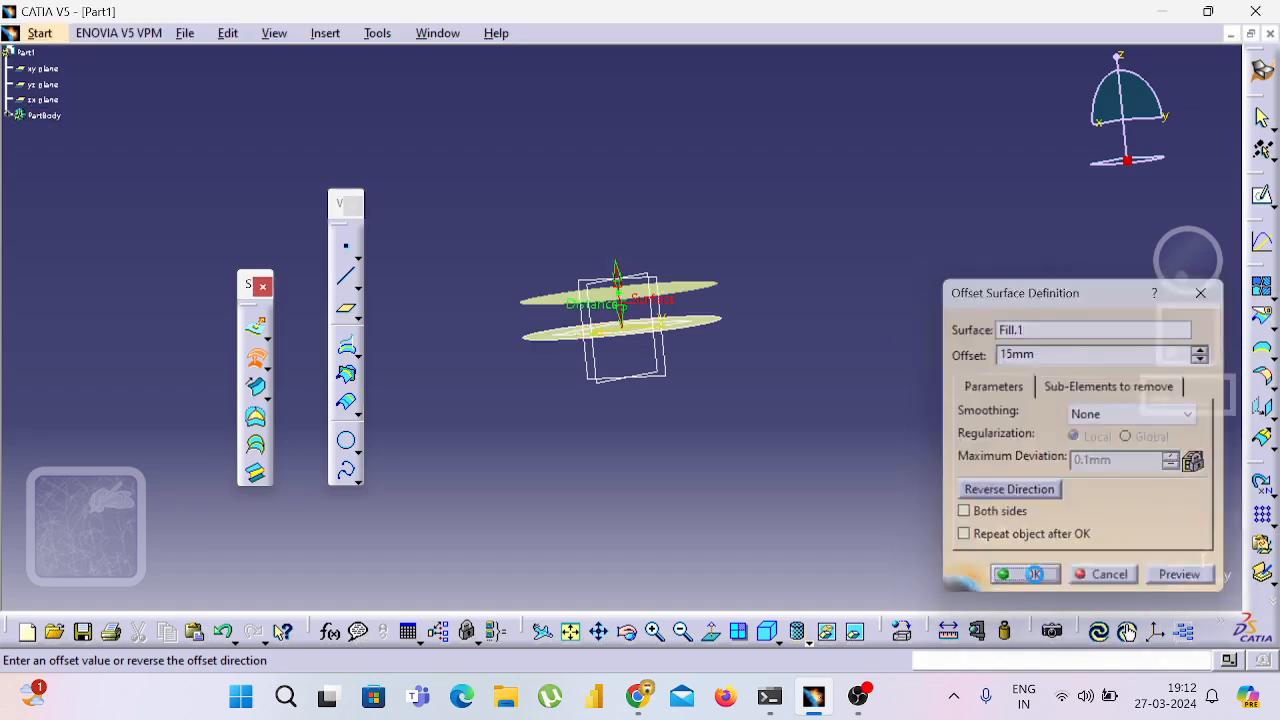
# - Orbit the model to inspect both surfaces, then switch to the video call
pyautogui.moveTo(850, 420); pyautogui.dragTo(789, 280, button='middle')
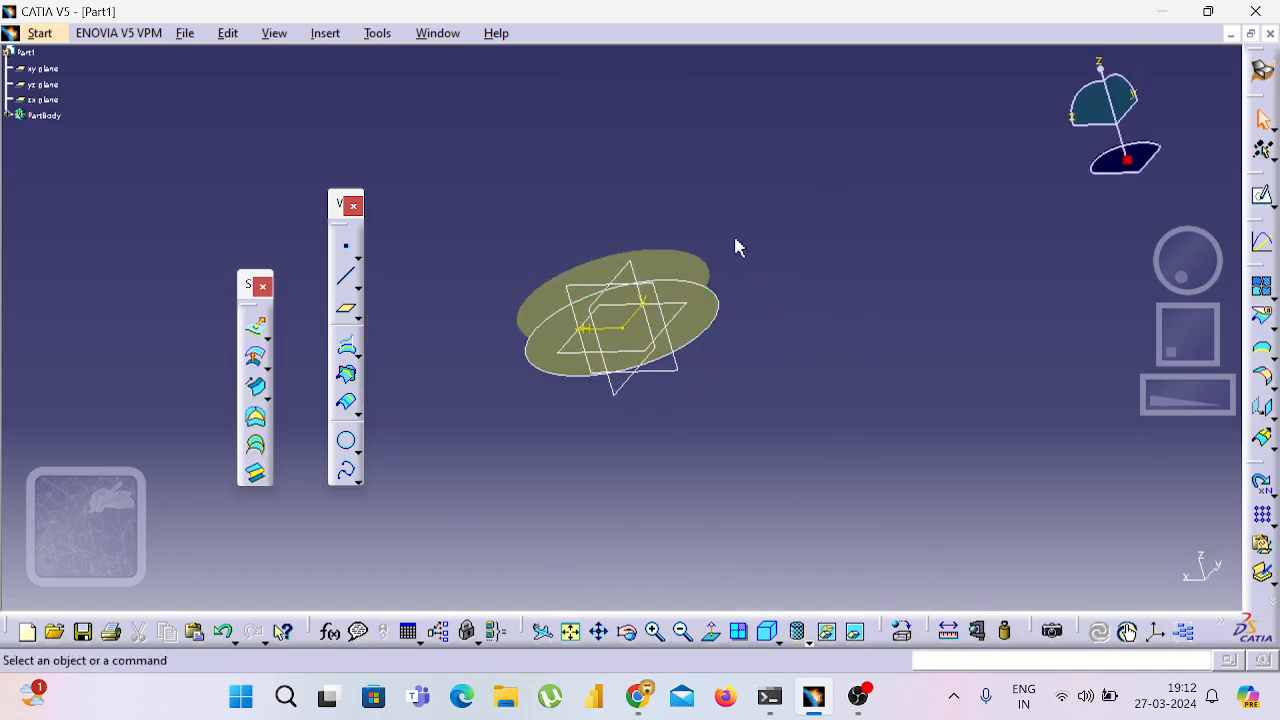
pyautogui.moveTo(765, 228); pyautogui.dragTo(779, 211, button='middle')
pyautogui.hotkey('alt', 'Tab')
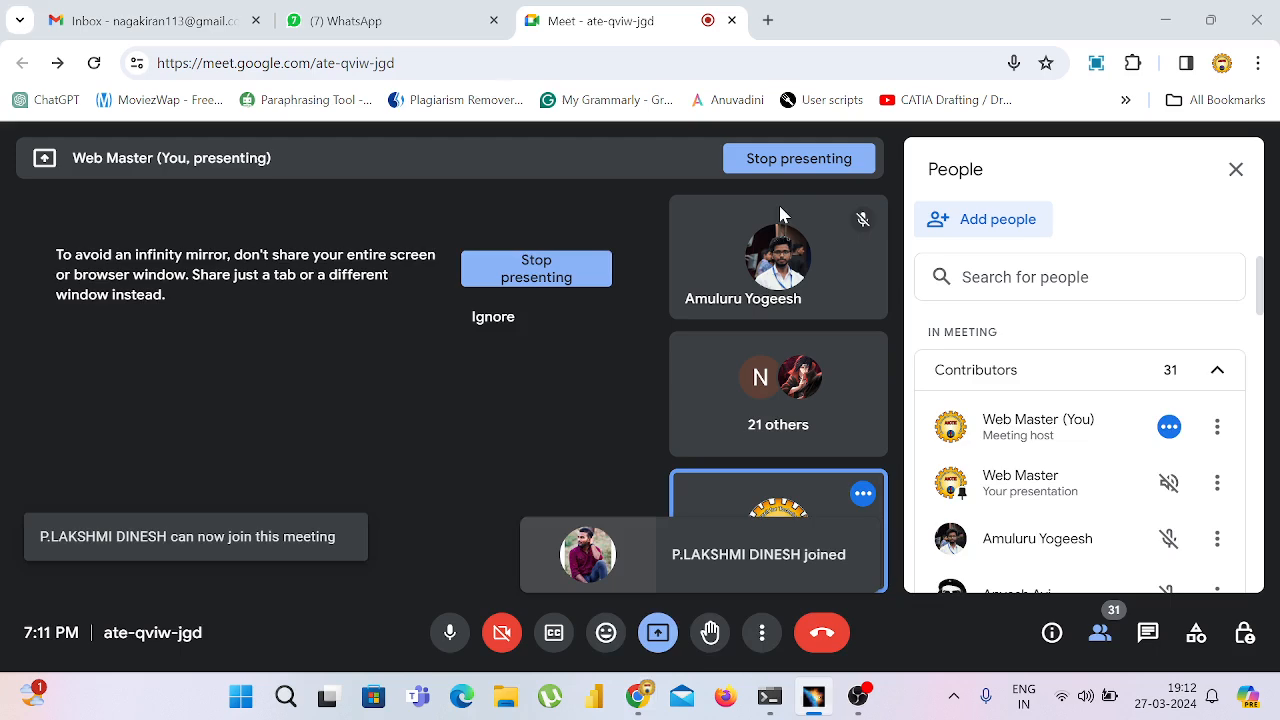
# - Admit both waiting people to the Google Meet call and return to CATIA
pyautogui.hotkey('alt', 'Tab')
pyautogui.hotkey('alt', 'Tab')
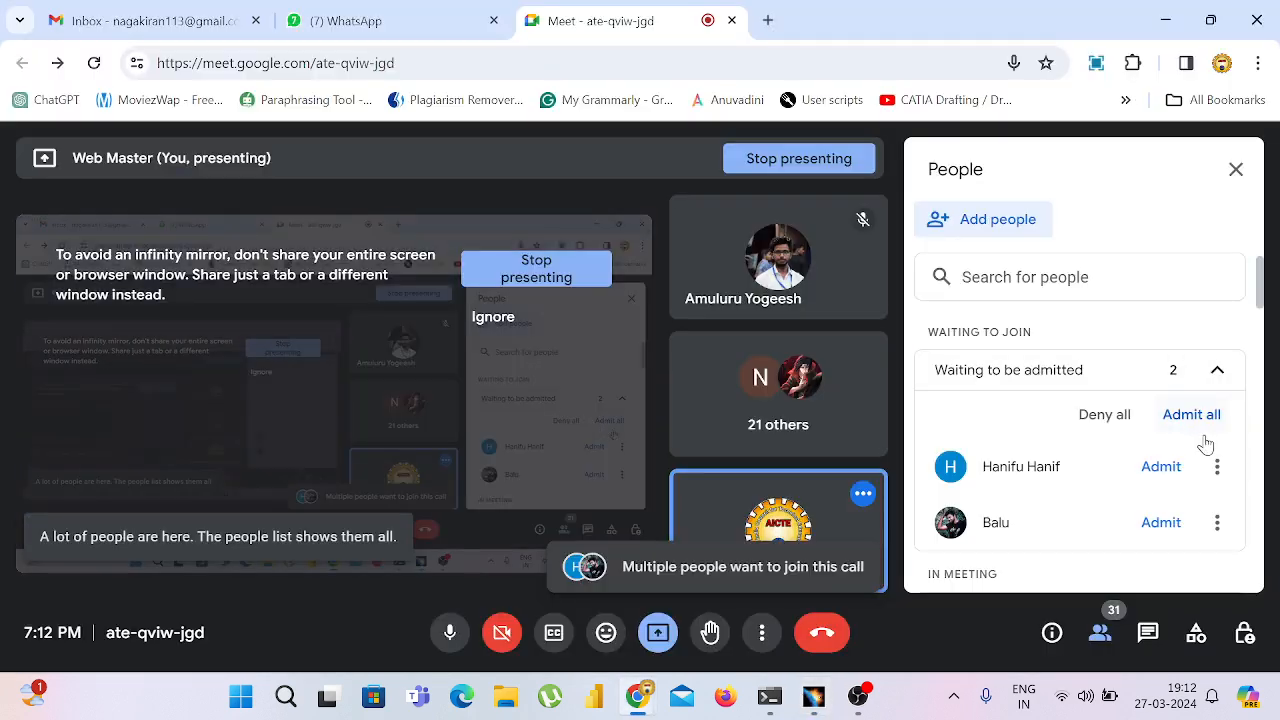
pyautogui.click(1212, 424)
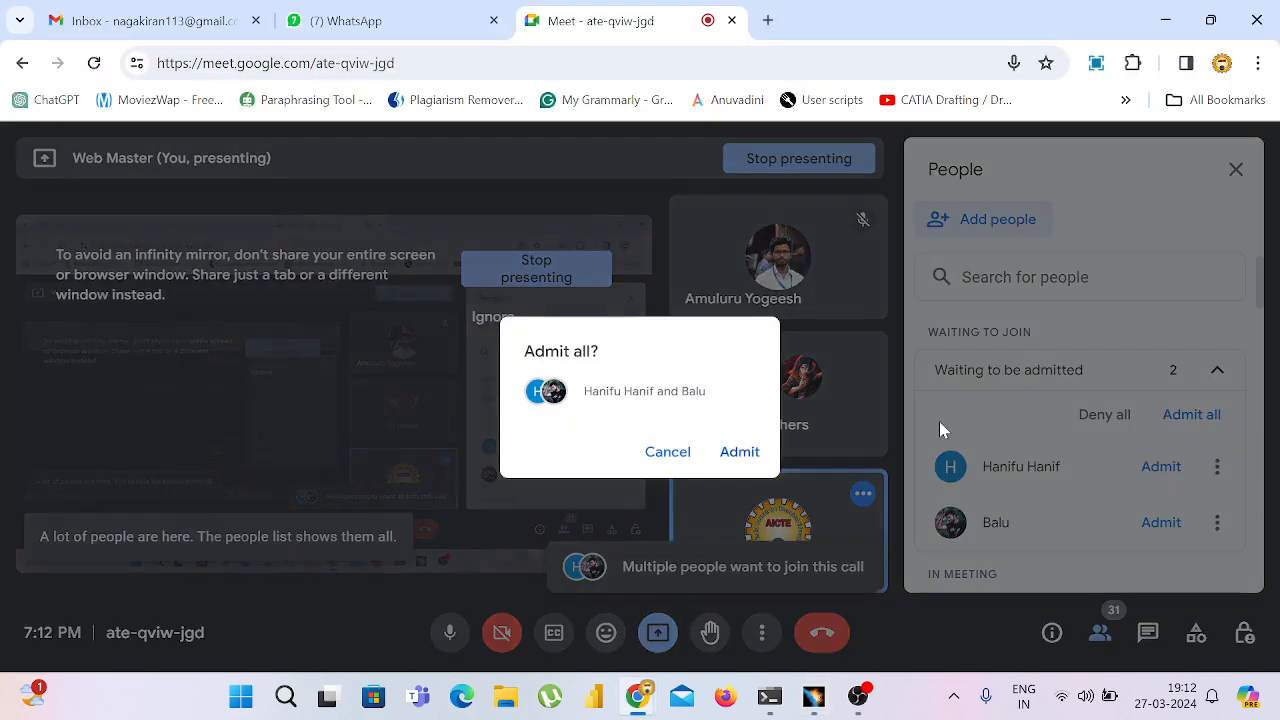
pyautogui.click(745, 452)
pyautogui.hotkey('alt', 'Tab')
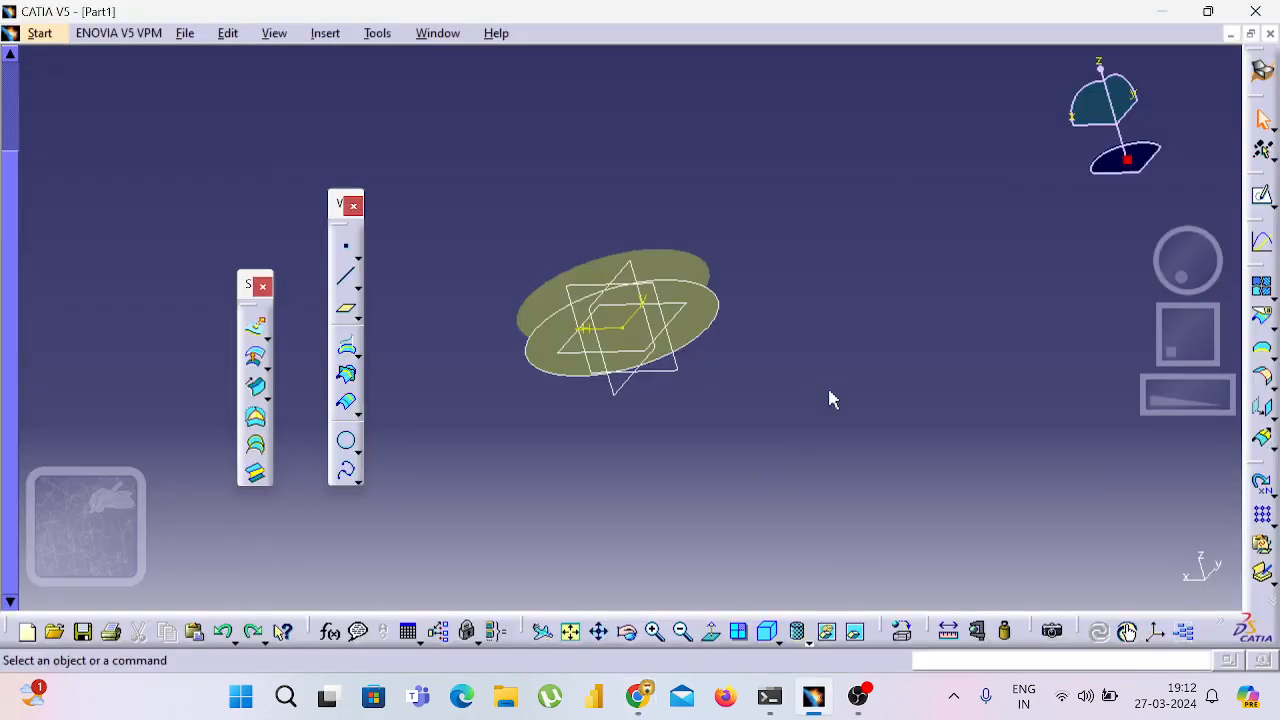
# - Offset Fill.1 by 20 mm on both sides, then orbit to view the three stacked surfaces
pyautogui.click(255, 357)
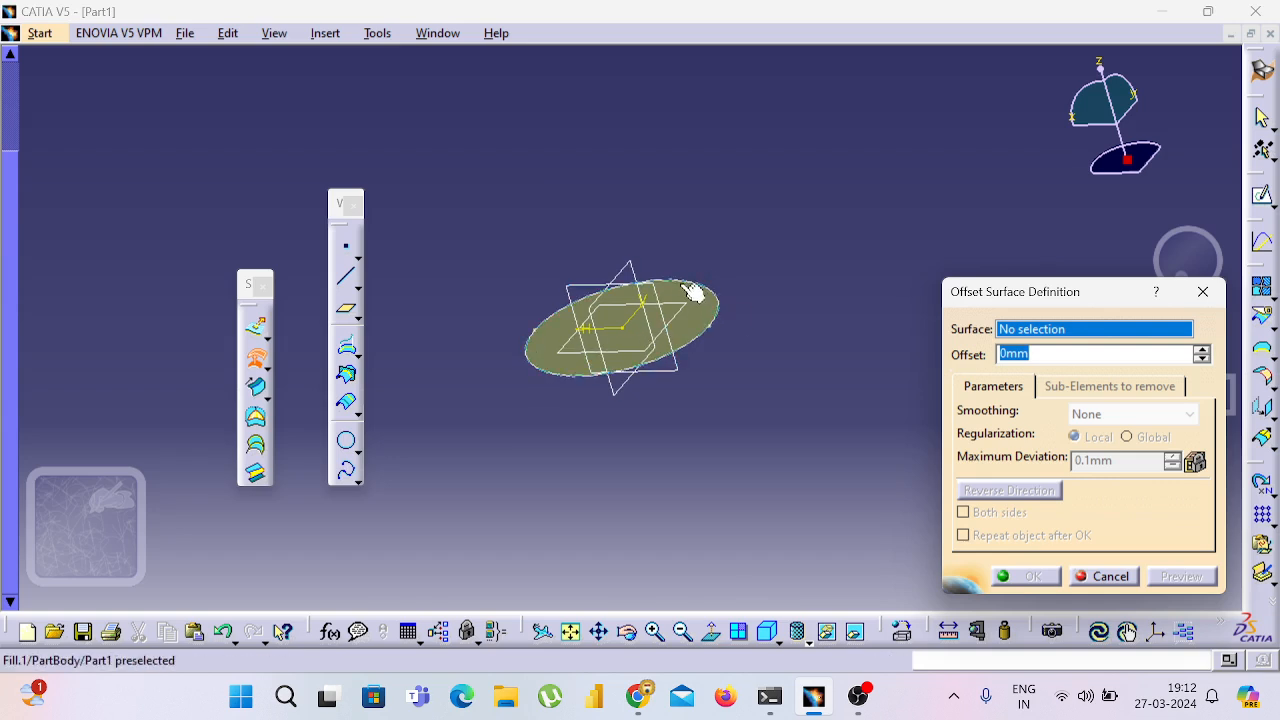
pyautogui.click(684, 286)
pyautogui.moveTo(815, 275); pyautogui.dragTo(708, 394, button='middle')
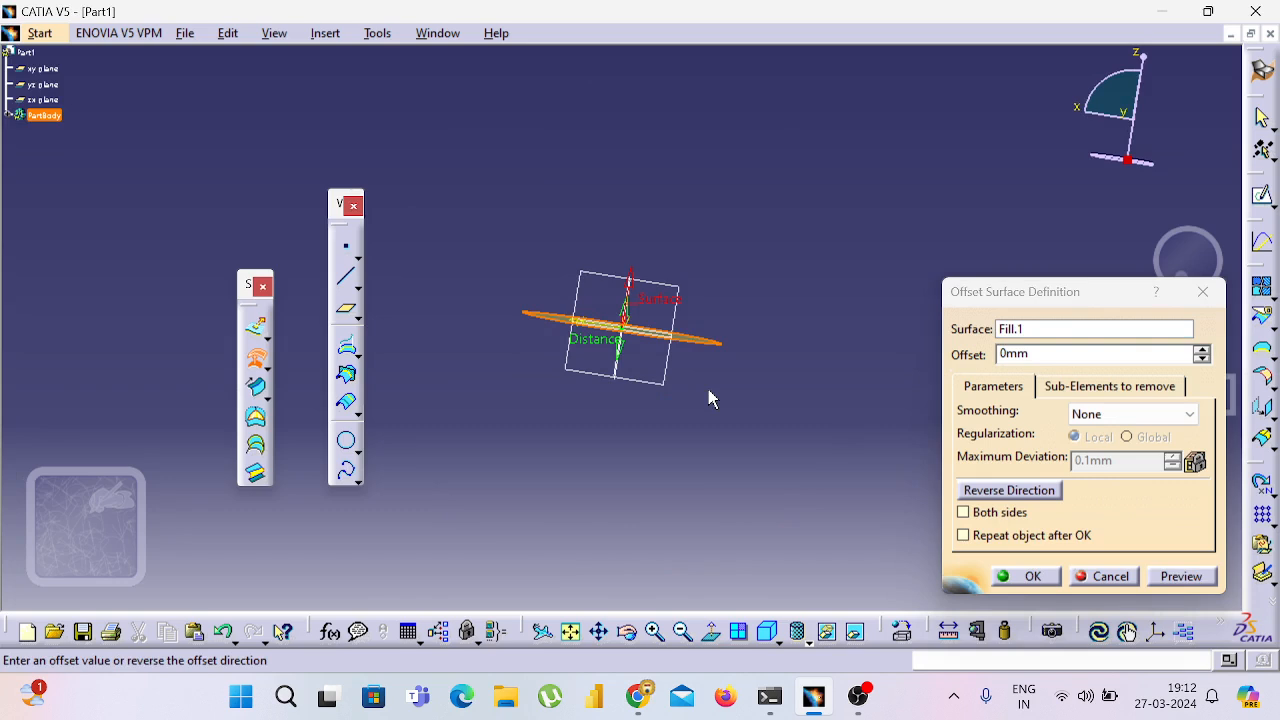
pyautogui.click(1000, 513)
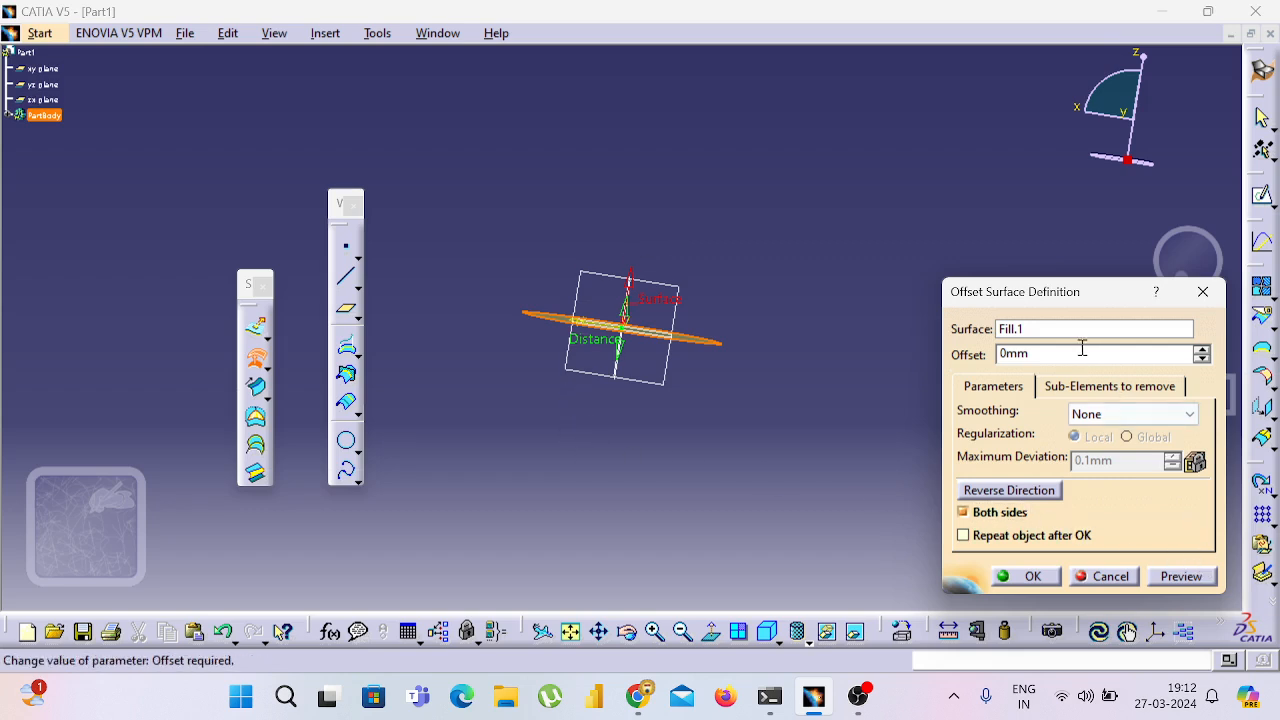
pyautogui.doubleClick(1043, 356)
pyautogui.write('15')
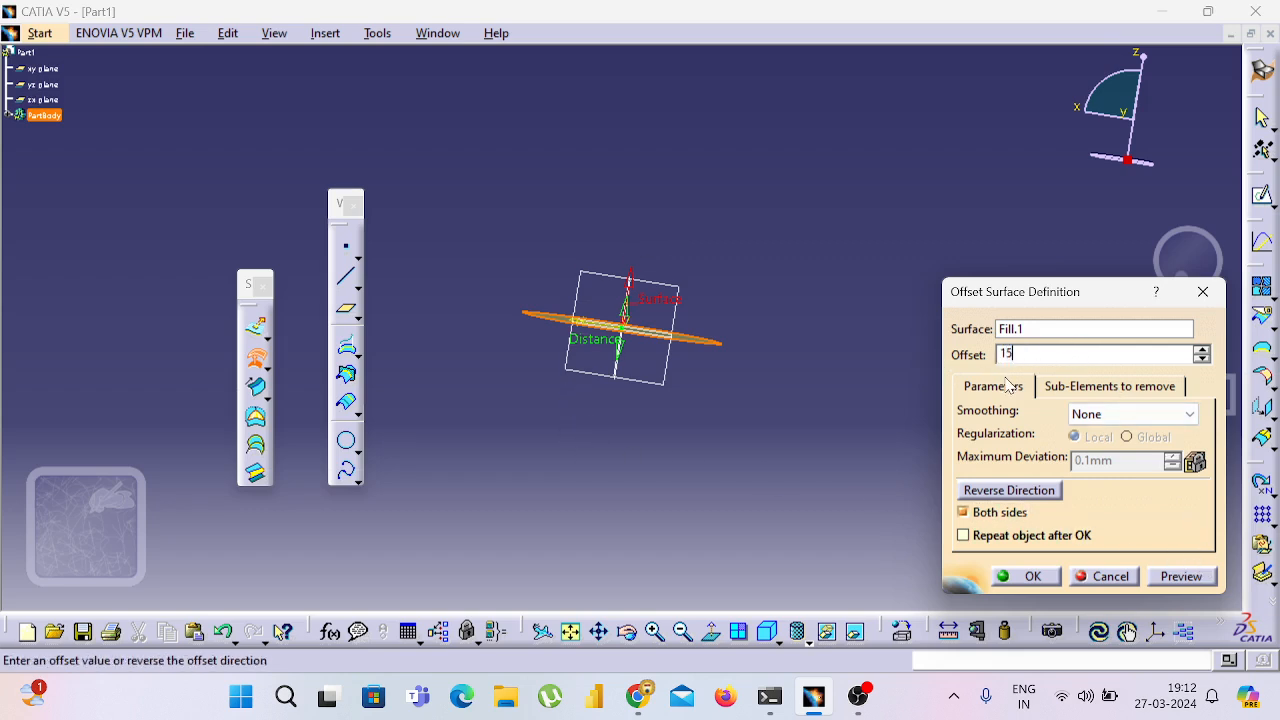
pyautogui.write('0')
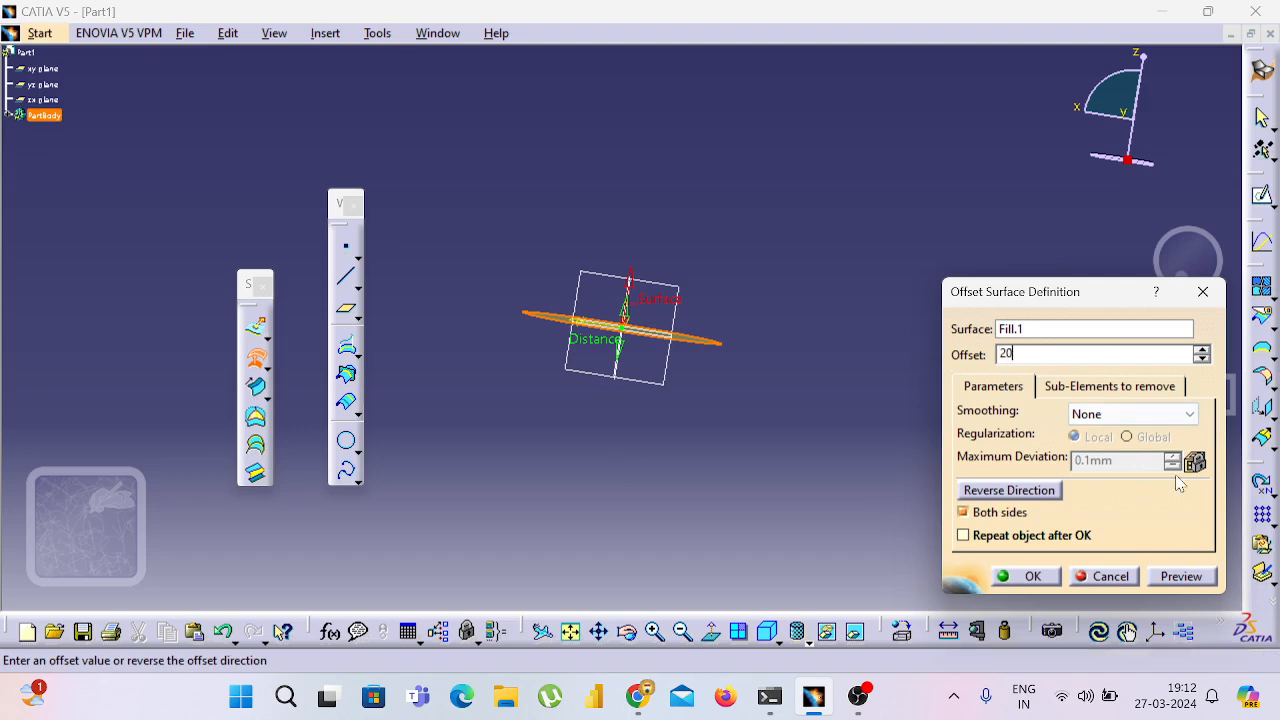
pyautogui.click(1055, 576)
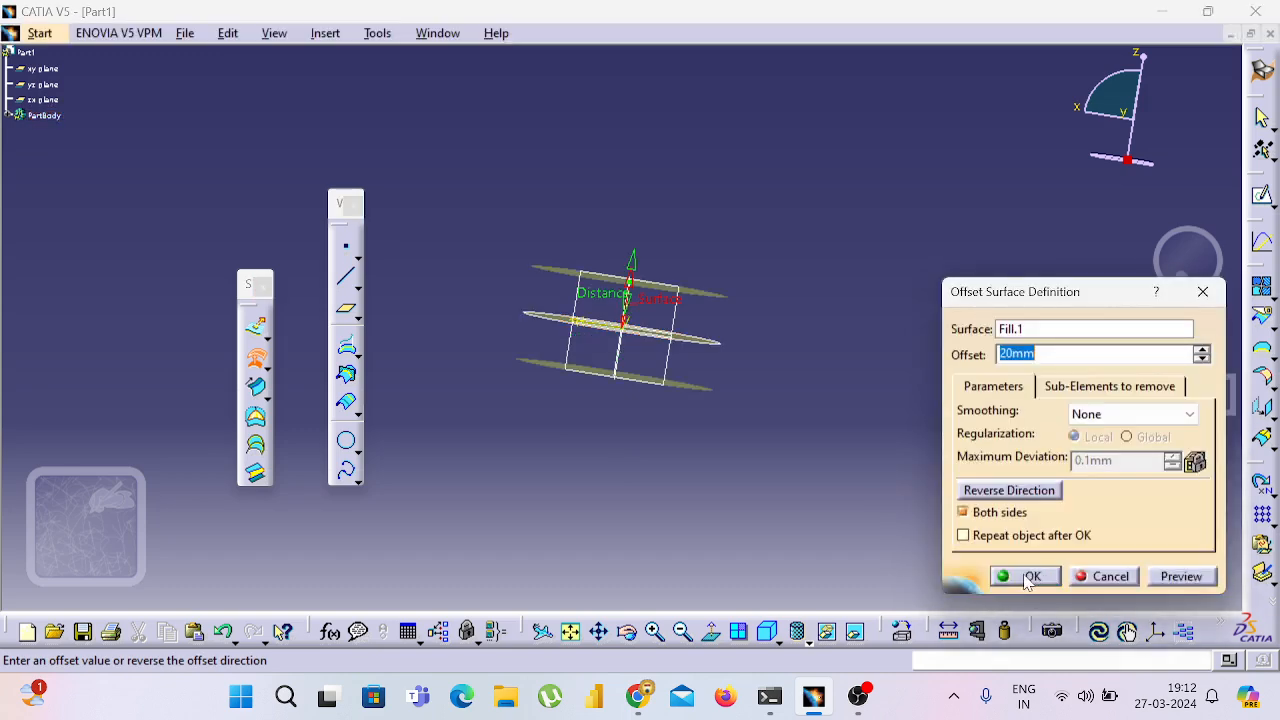
pyautogui.click(1034, 580)
pyautogui.moveTo(867, 422); pyautogui.dragTo(652, 509, button='middle')
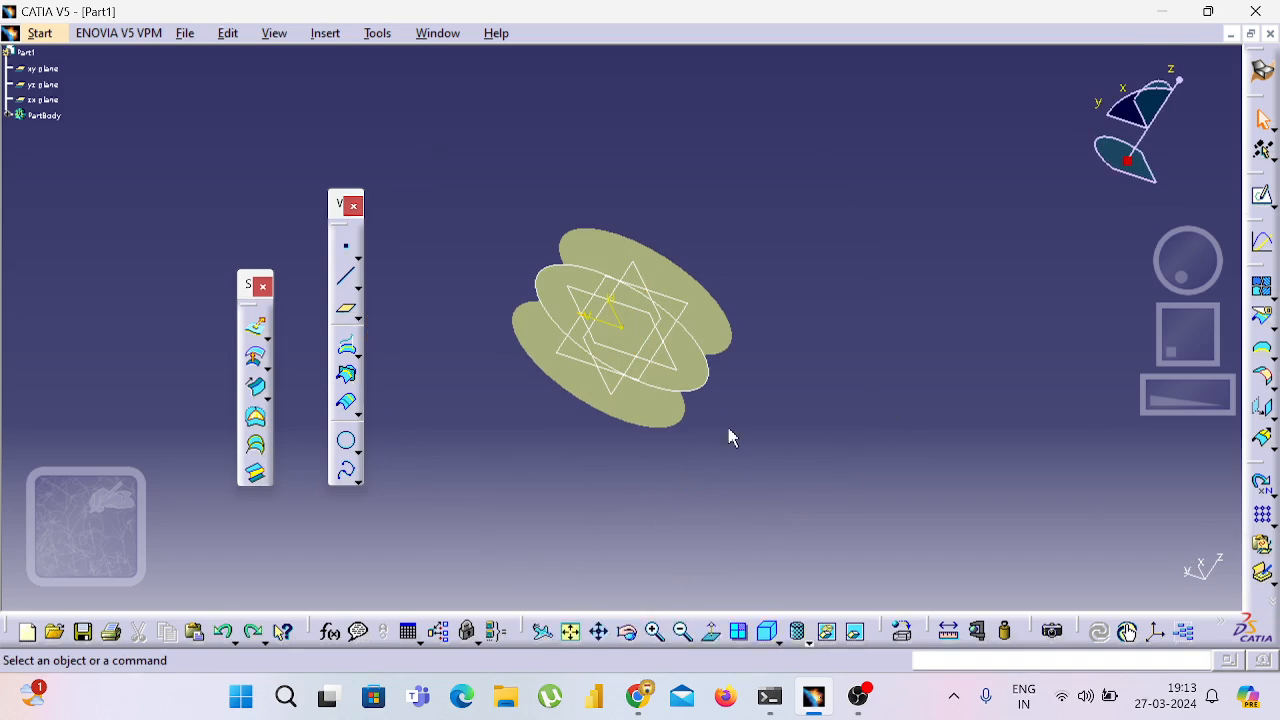
# - Undo the offset and fill surfaces and the ellipse, and start a sketch on the xy plane
pyautogui.hotkey('ctrl', 'z')
pyautogui.hotkey('ctrl', 'z')
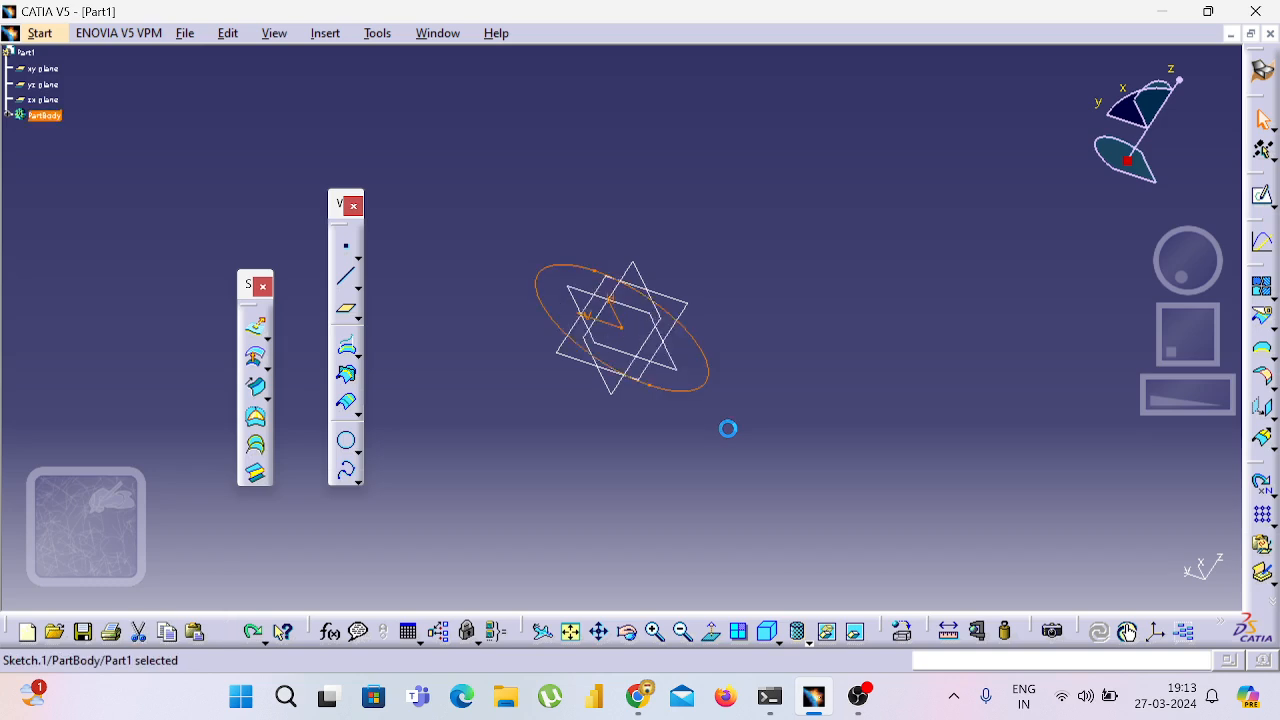
pyautogui.hotkey('ctrl', 'z')
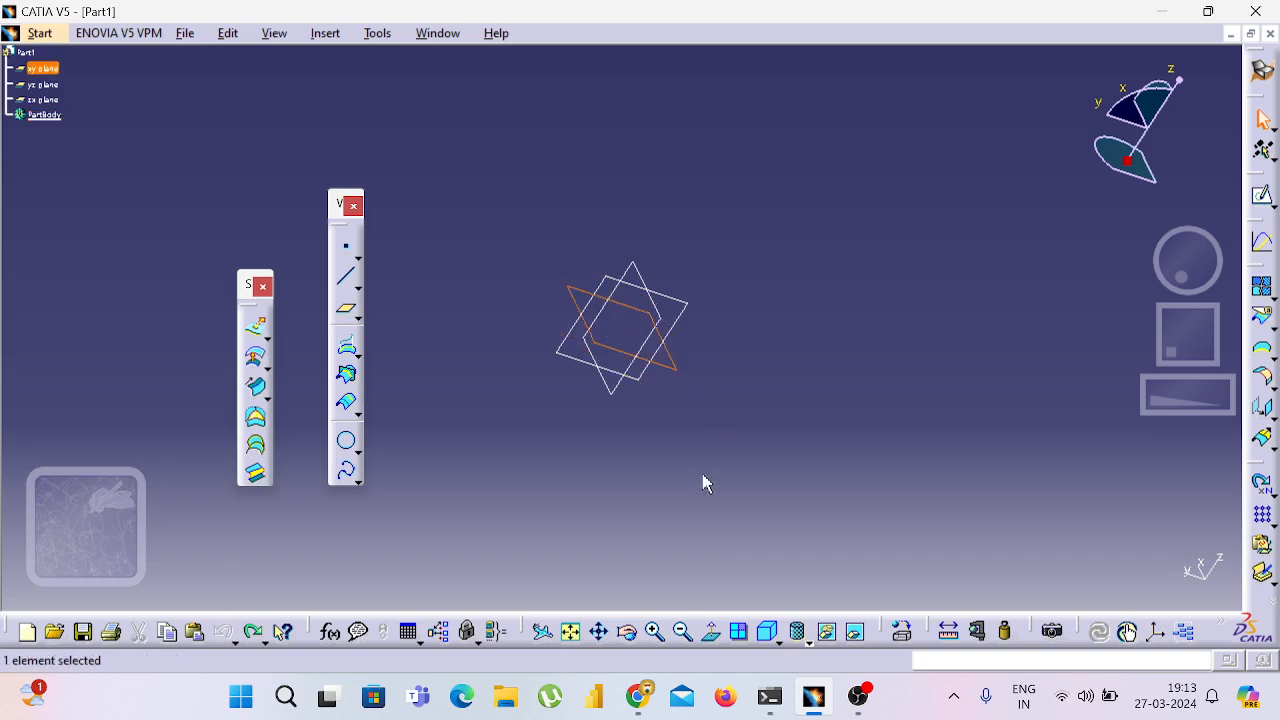
pyautogui.click(1262, 195)
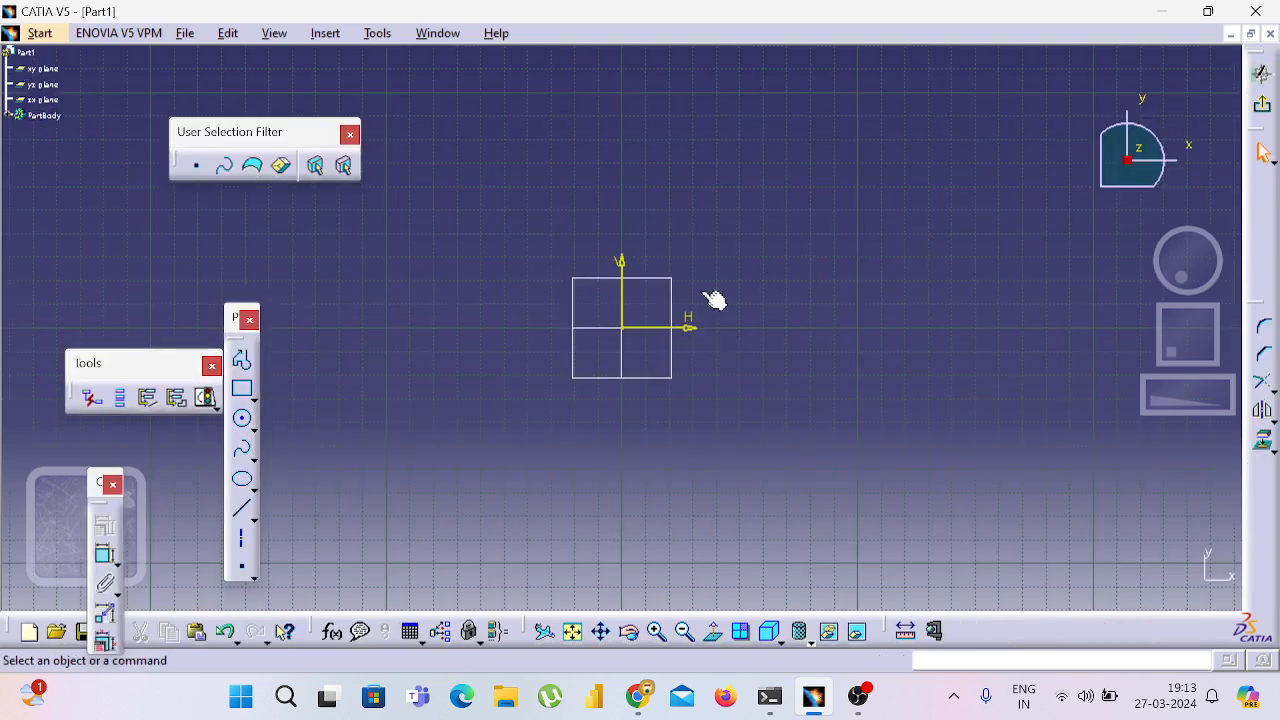
# - Draw a roof-shaped two-line profile, then undo it
pyautogui.click(242, 360)
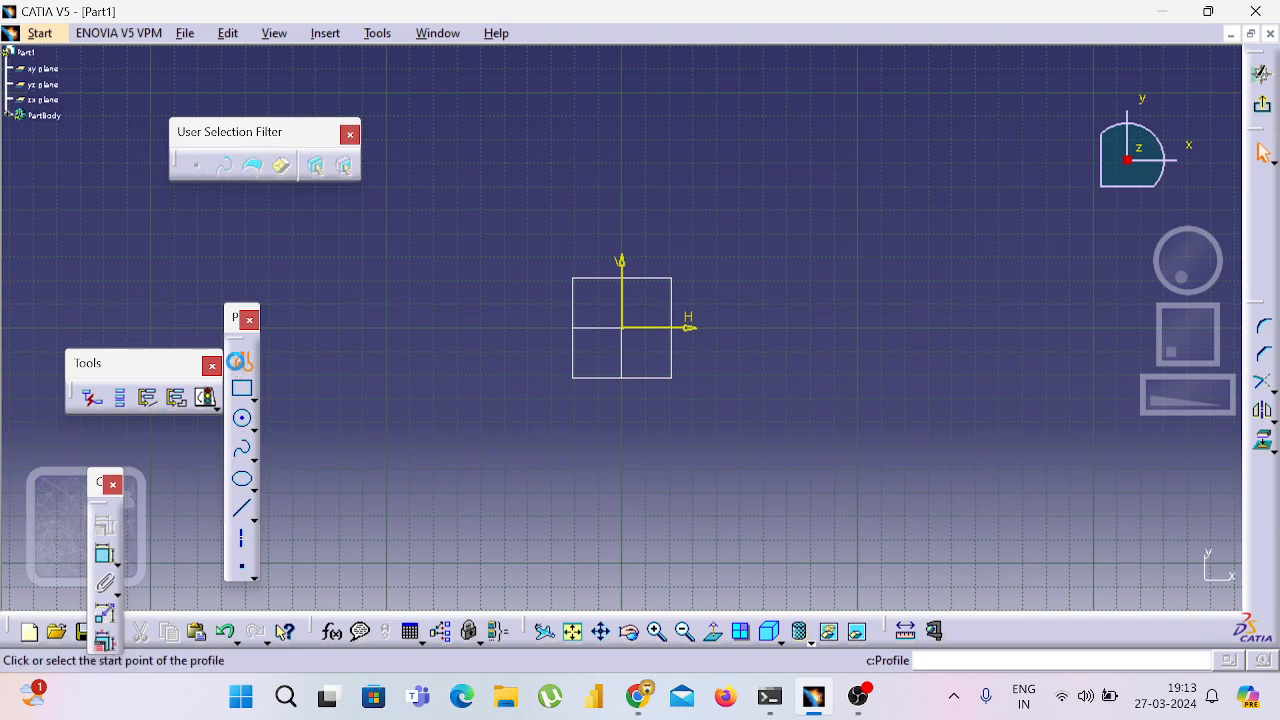
pyautogui.click(481, 256)
pyautogui.click(630, 169)
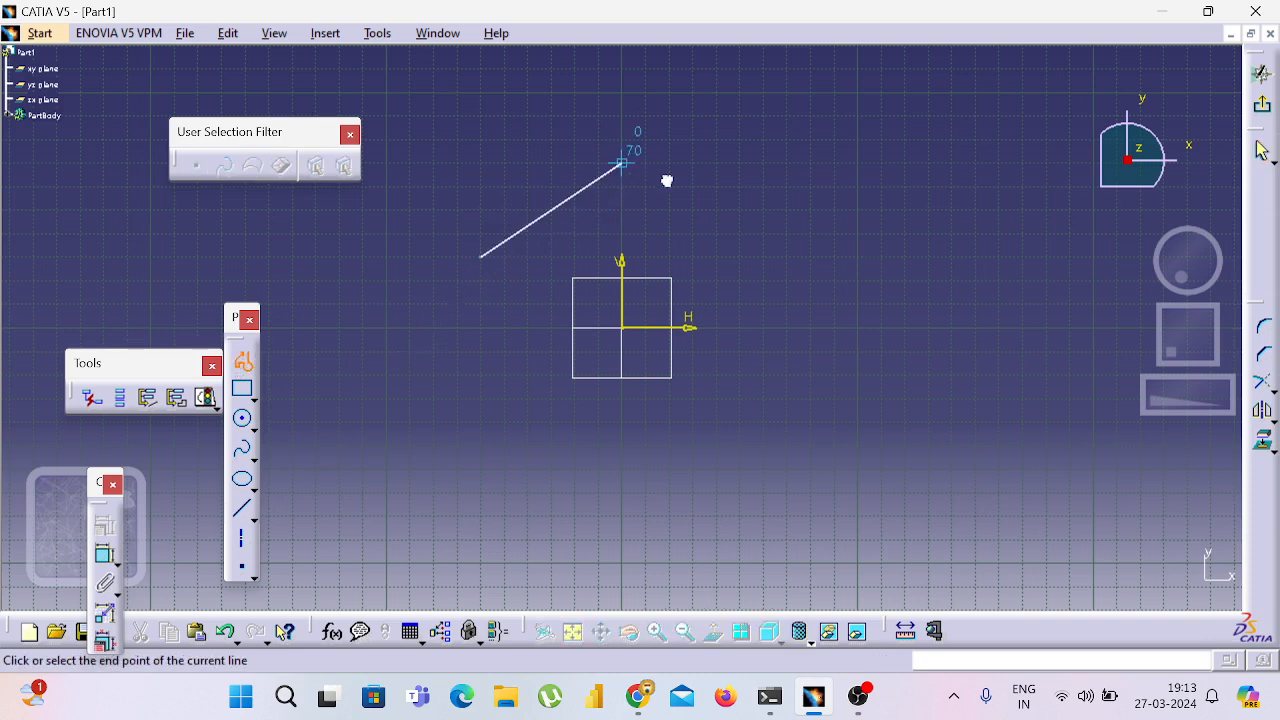
pyautogui.click(808, 253)
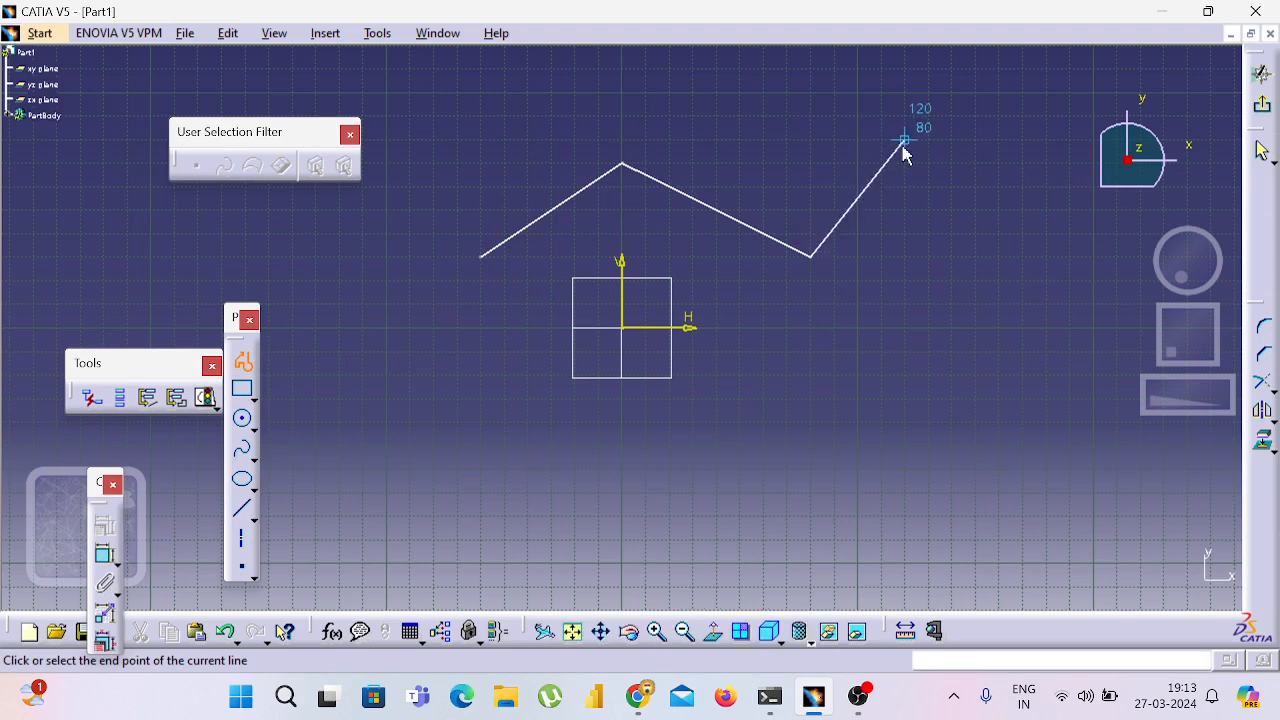
pyautogui.hotkey('ctrl', 'z')
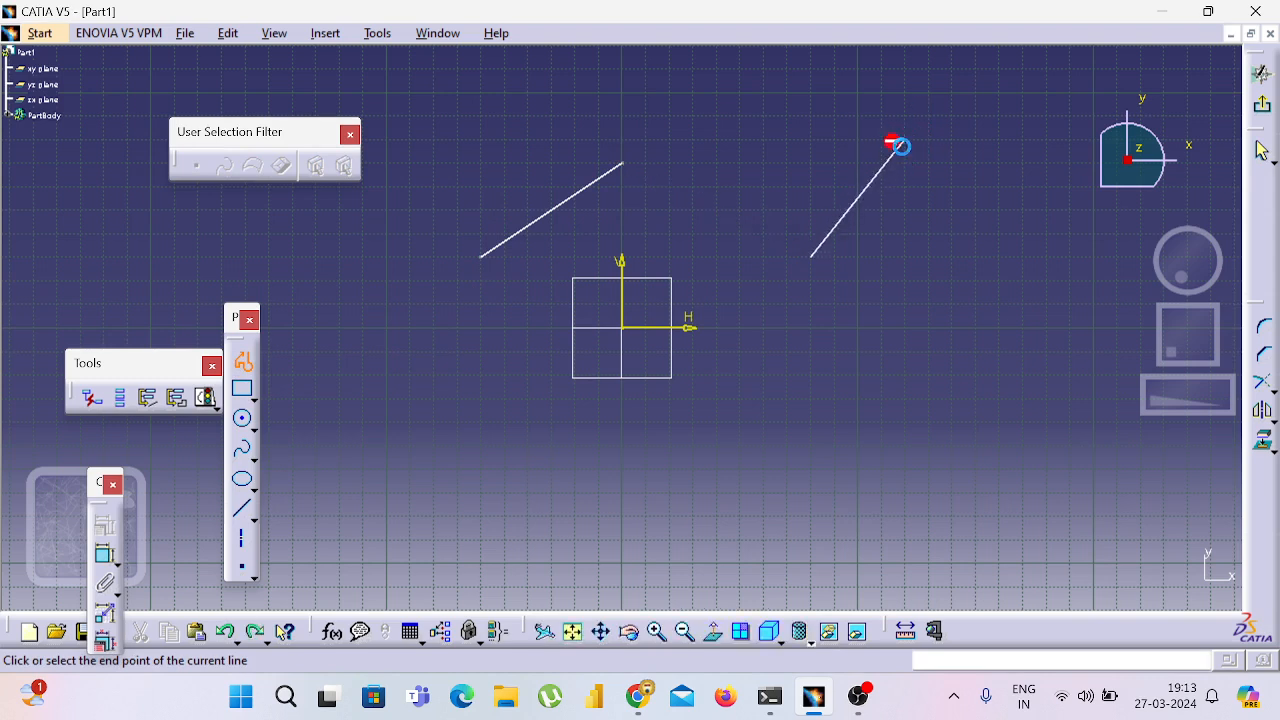
pyautogui.hotkey('ctrl', 'z')
pyautogui.hotkey('ctrl', 'z')
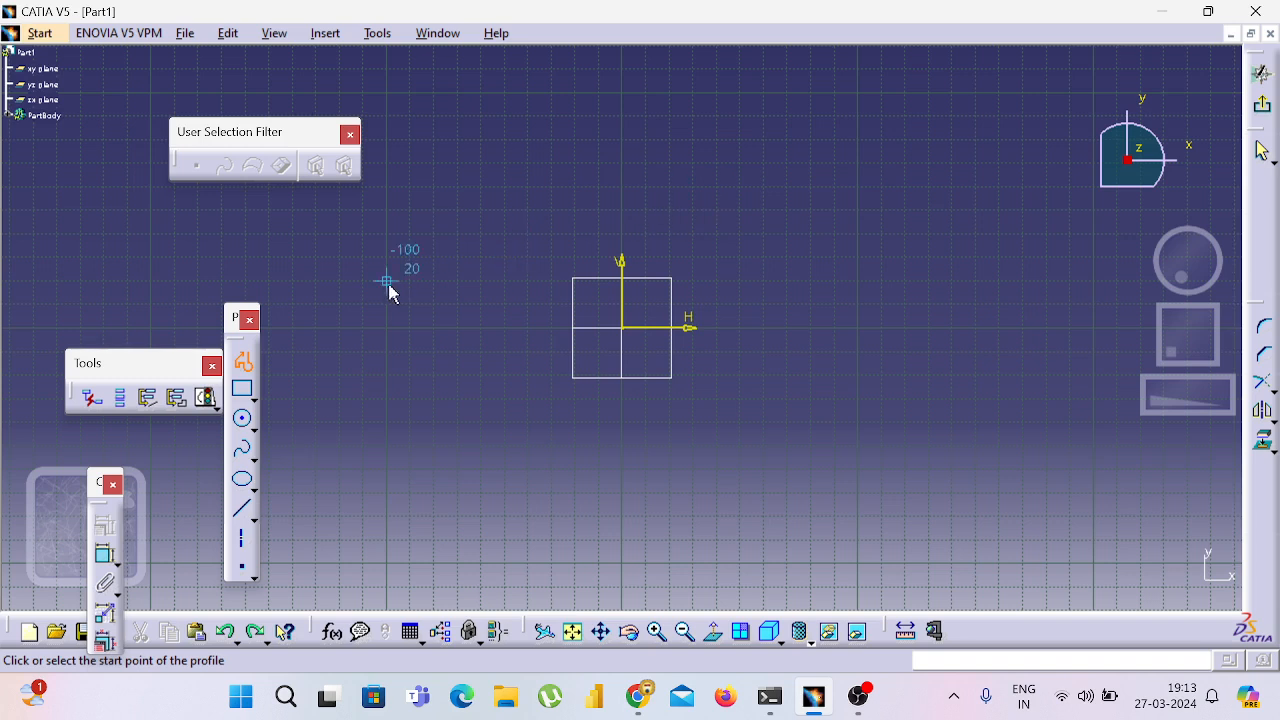
# - Draw a closed three-peak zigzag profile from the horizontal axis and exit the sketch
pyautogui.click(394, 330)
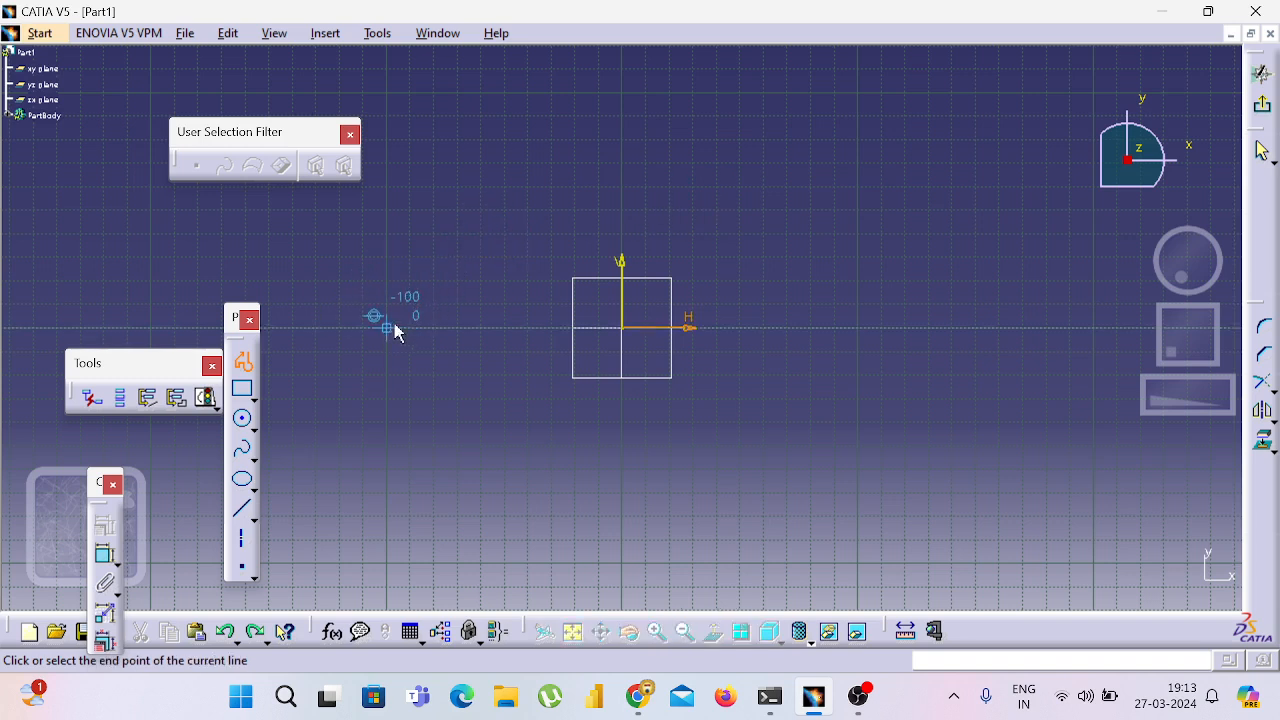
pyautogui.click(551, 140)
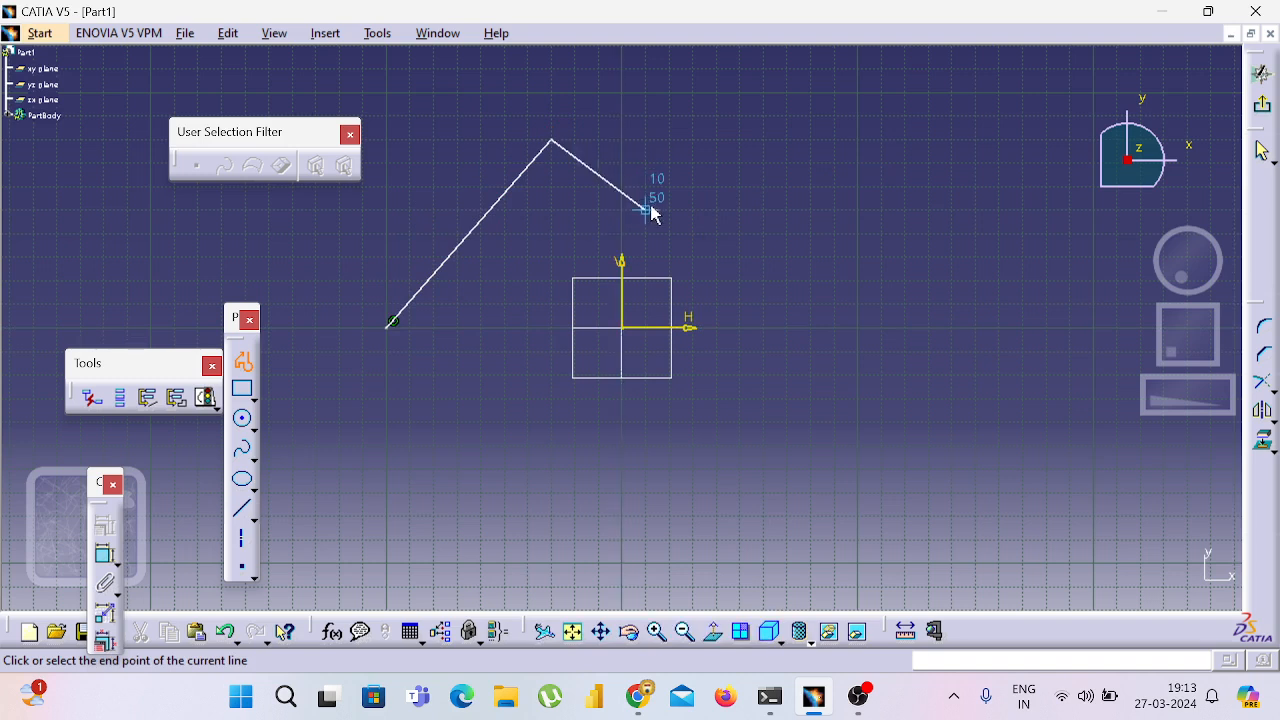
pyautogui.click(645, 209)
pyautogui.click(764, 140)
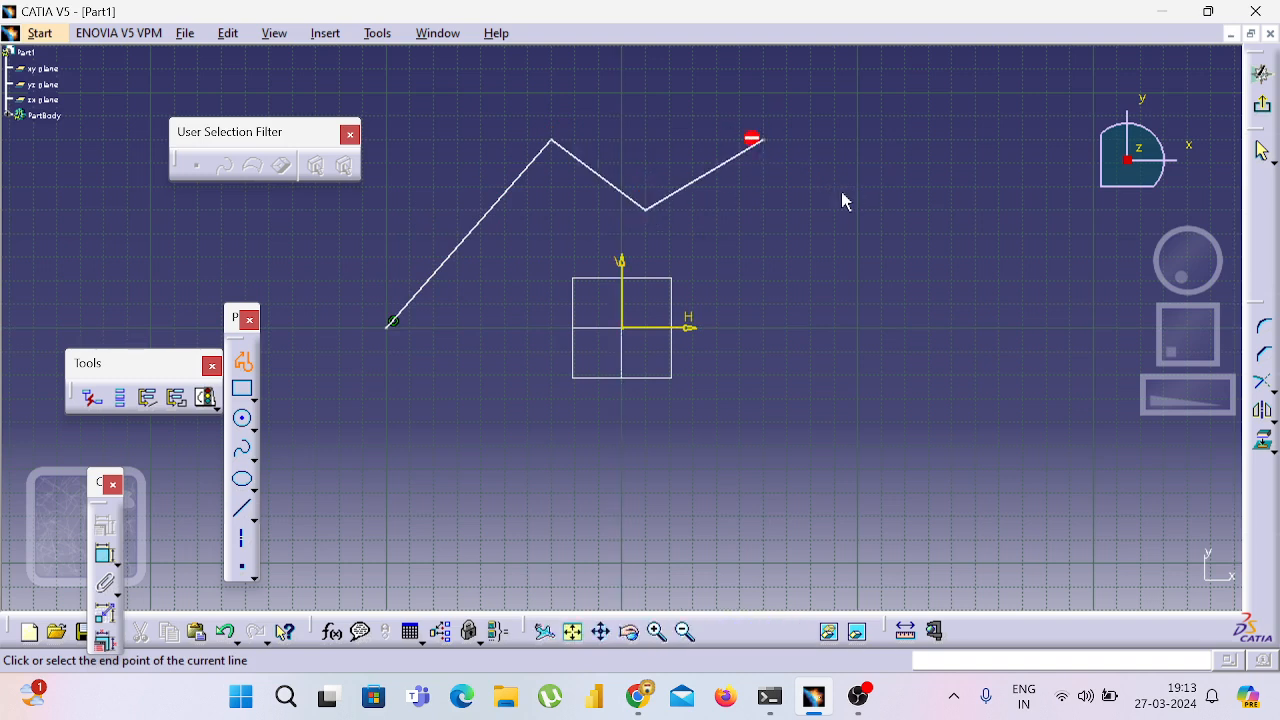
pyautogui.click(857, 209)
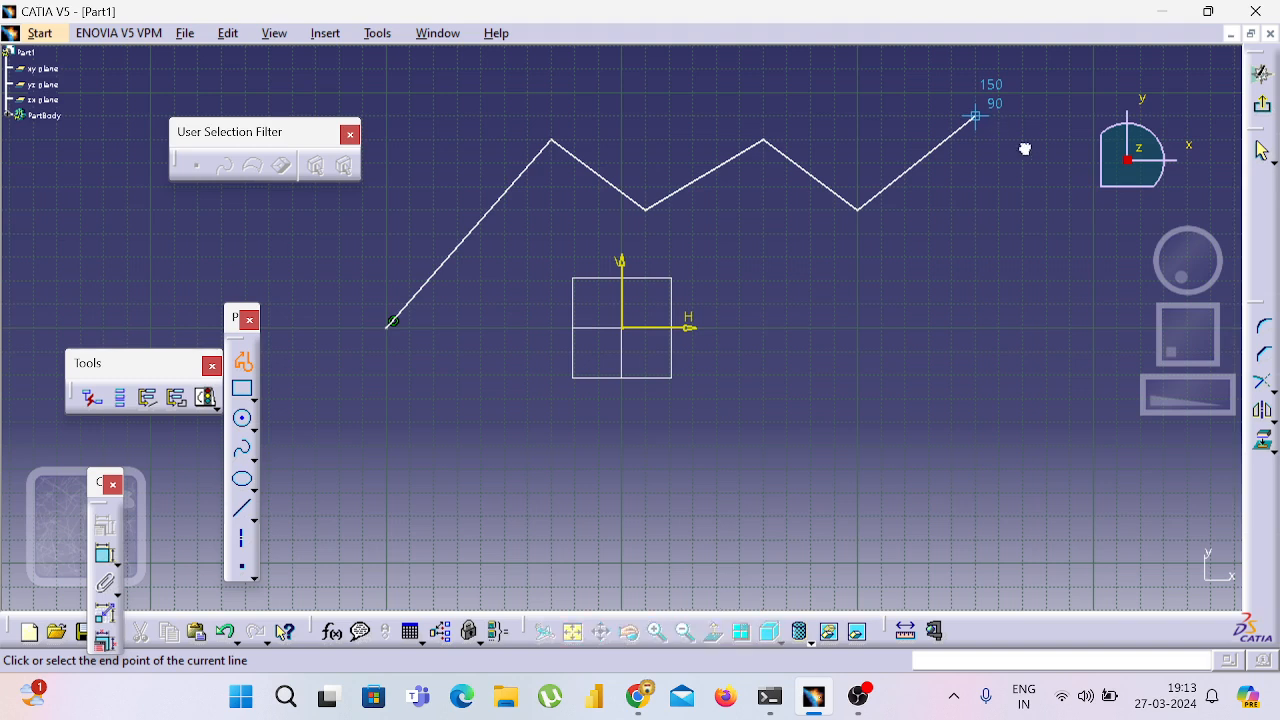
pyautogui.click(998, 117)
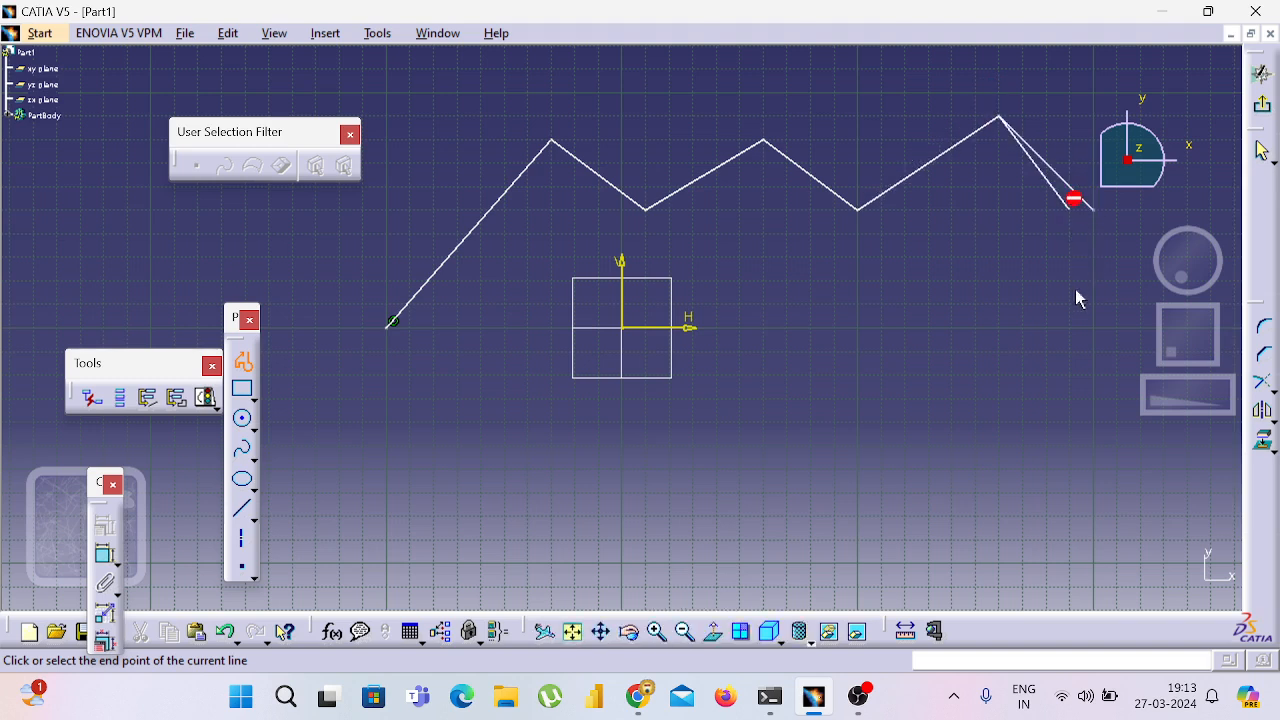
pyautogui.click(1094, 209)
pyautogui.click(1094, 329)
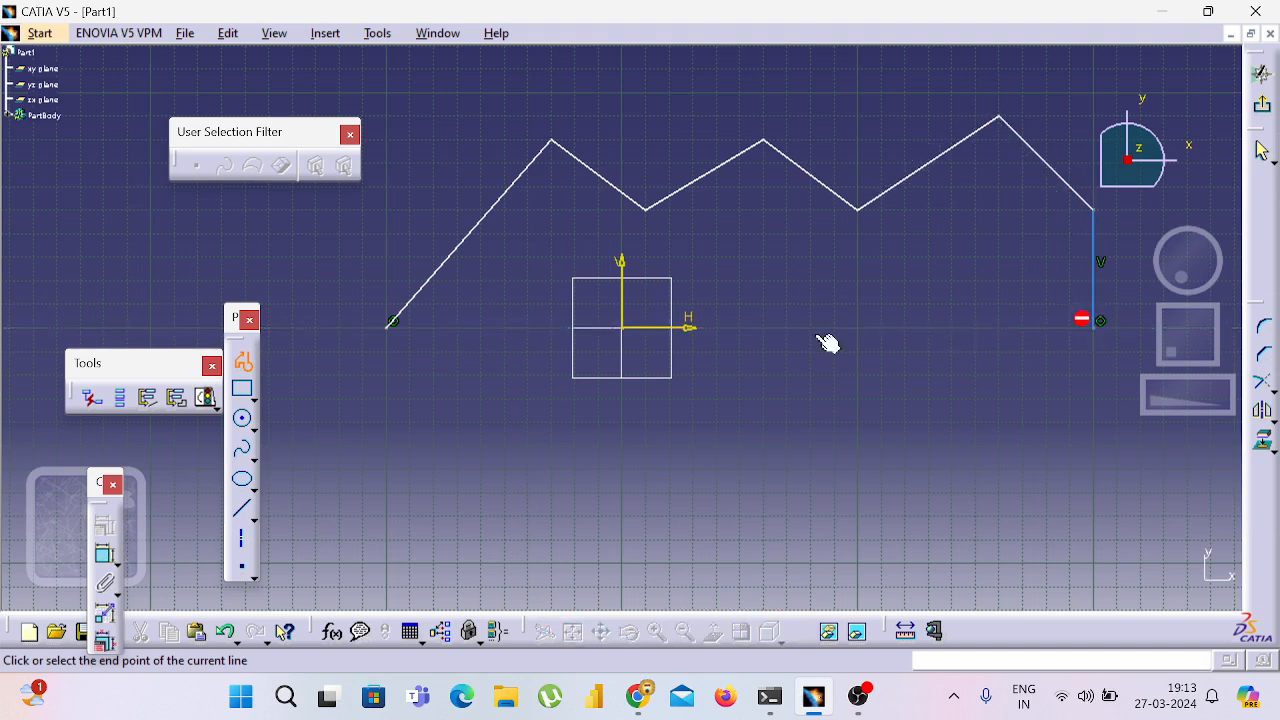
pyautogui.click(391, 322)
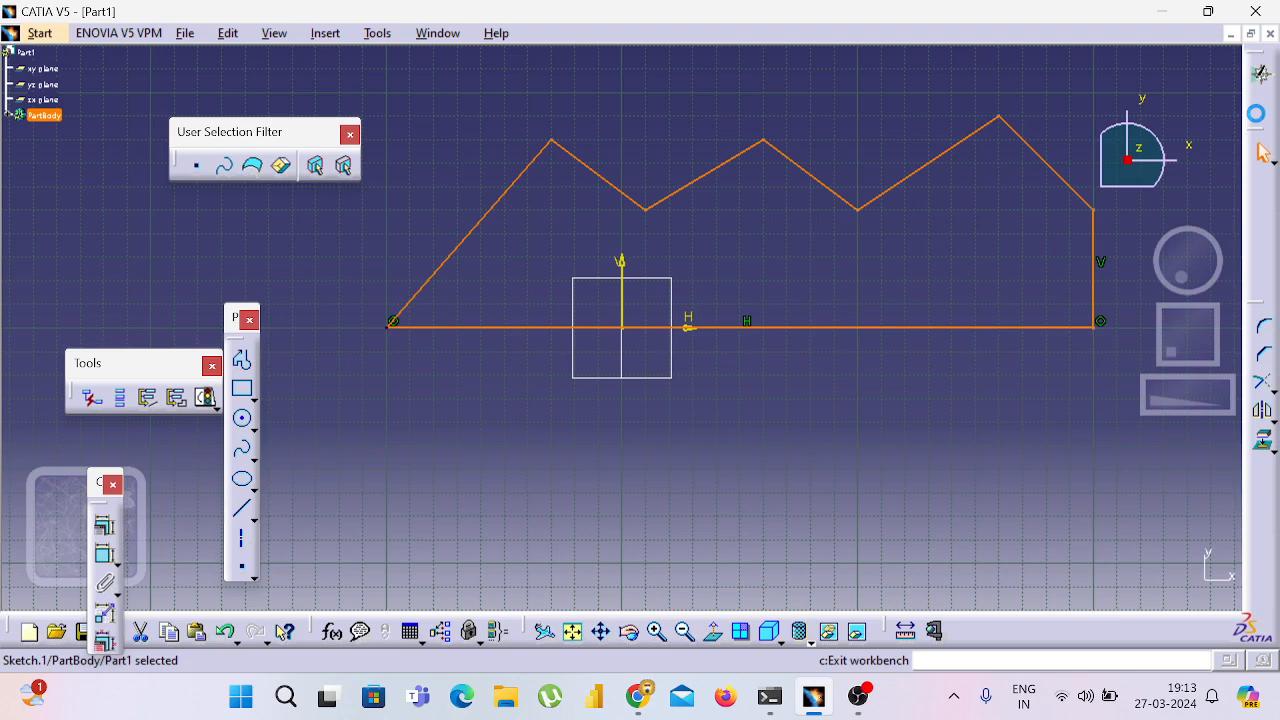
pyautogui.click(1262, 74)
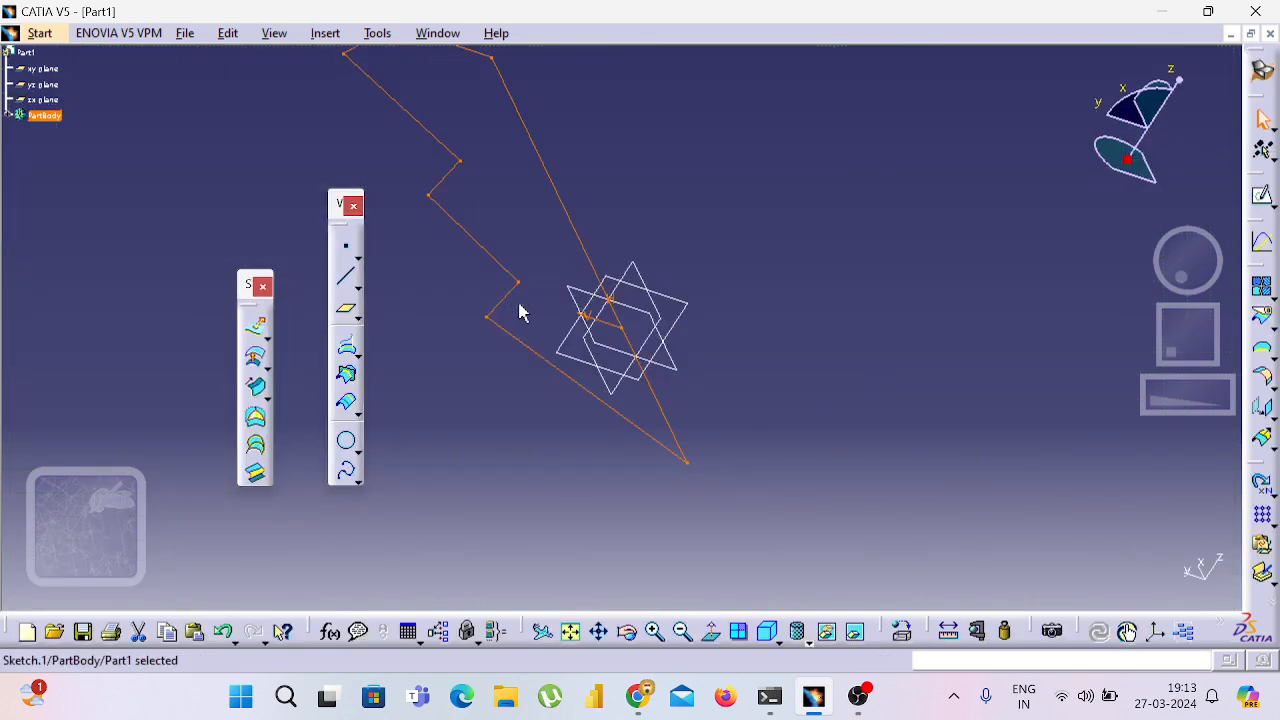
# - Fill the zigzag Sketch.1 with a flat surface, then fit and orbit the view
pyautogui.click(256, 421)
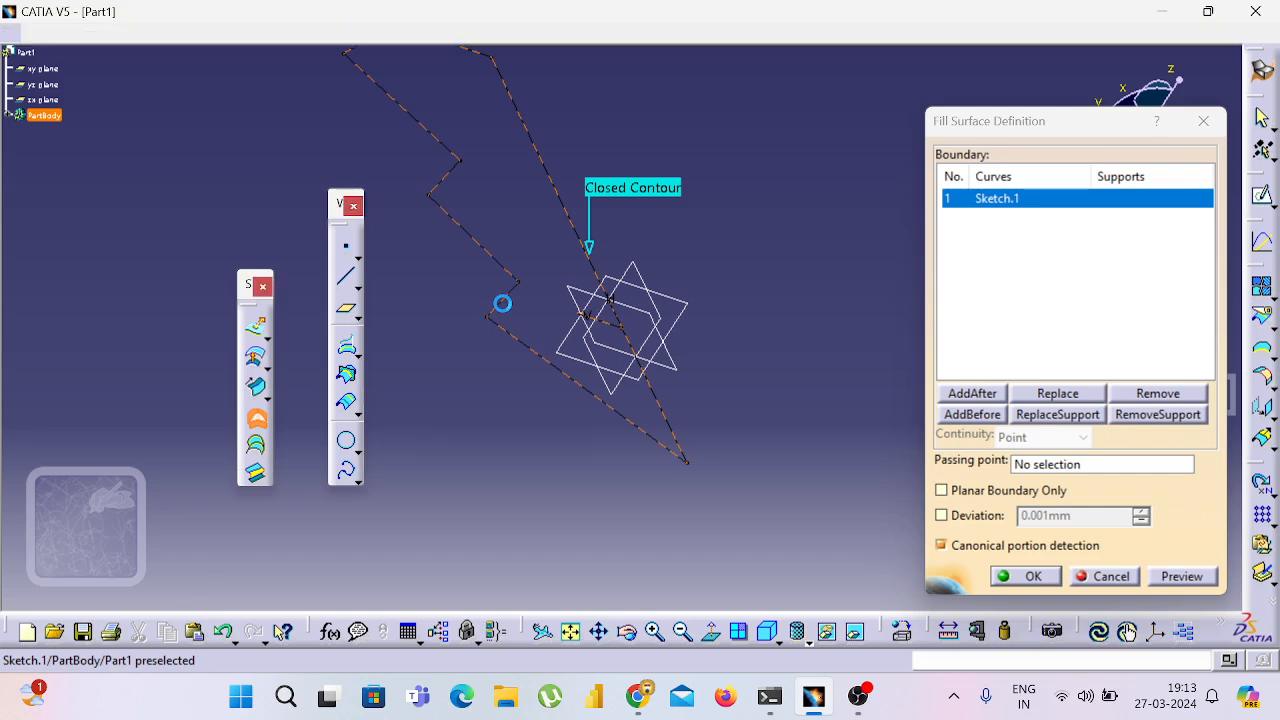
pyautogui.click(502, 303)
pyautogui.click(1174, 404)
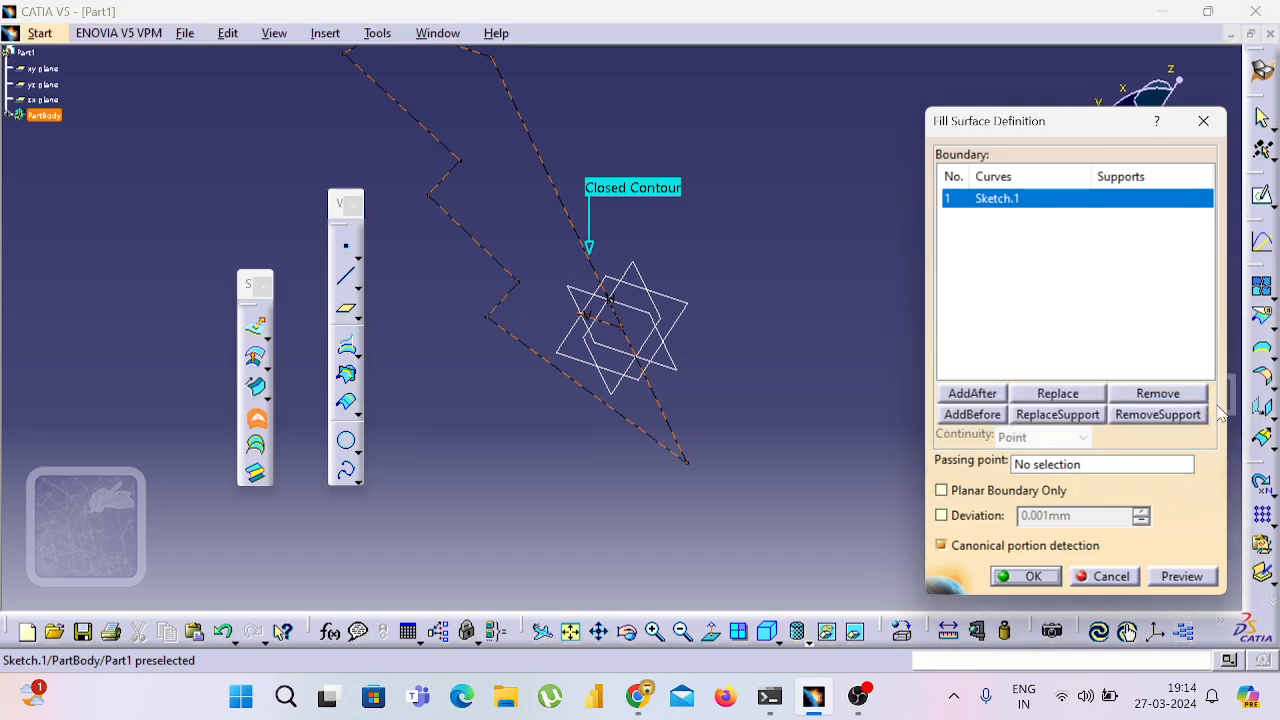
pyautogui.click(1190, 577)
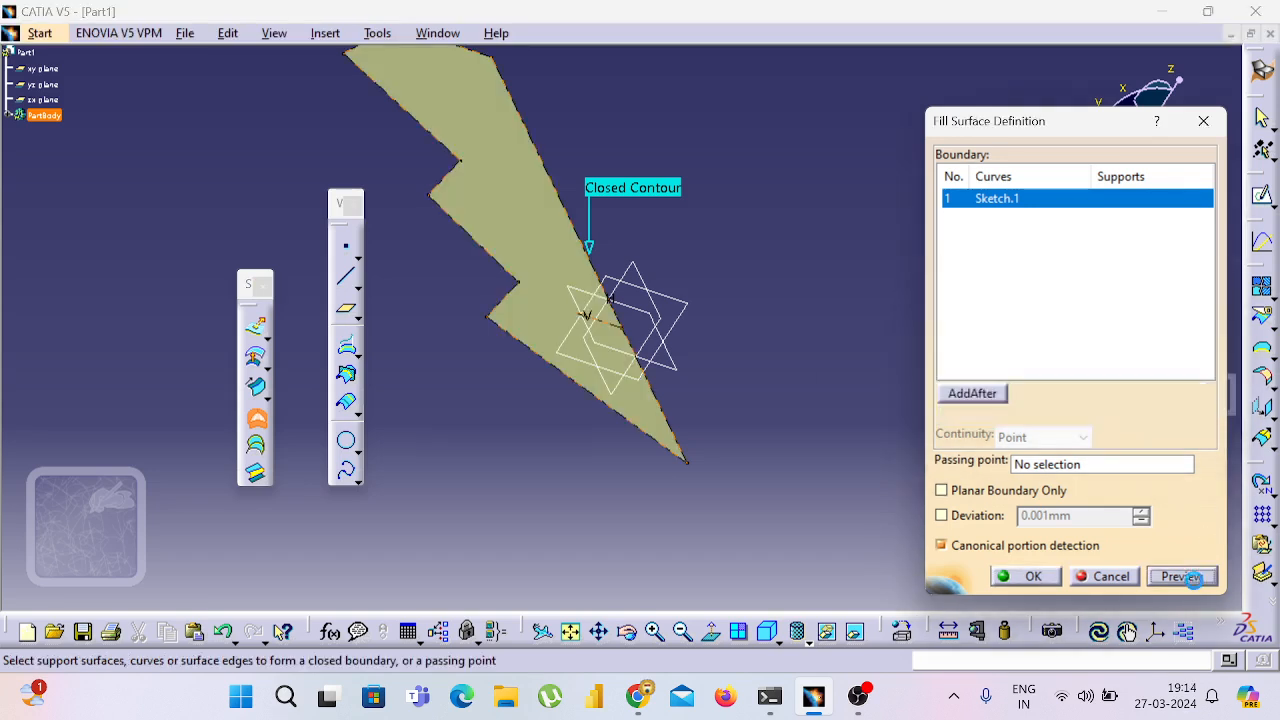
pyautogui.click(1033, 577)
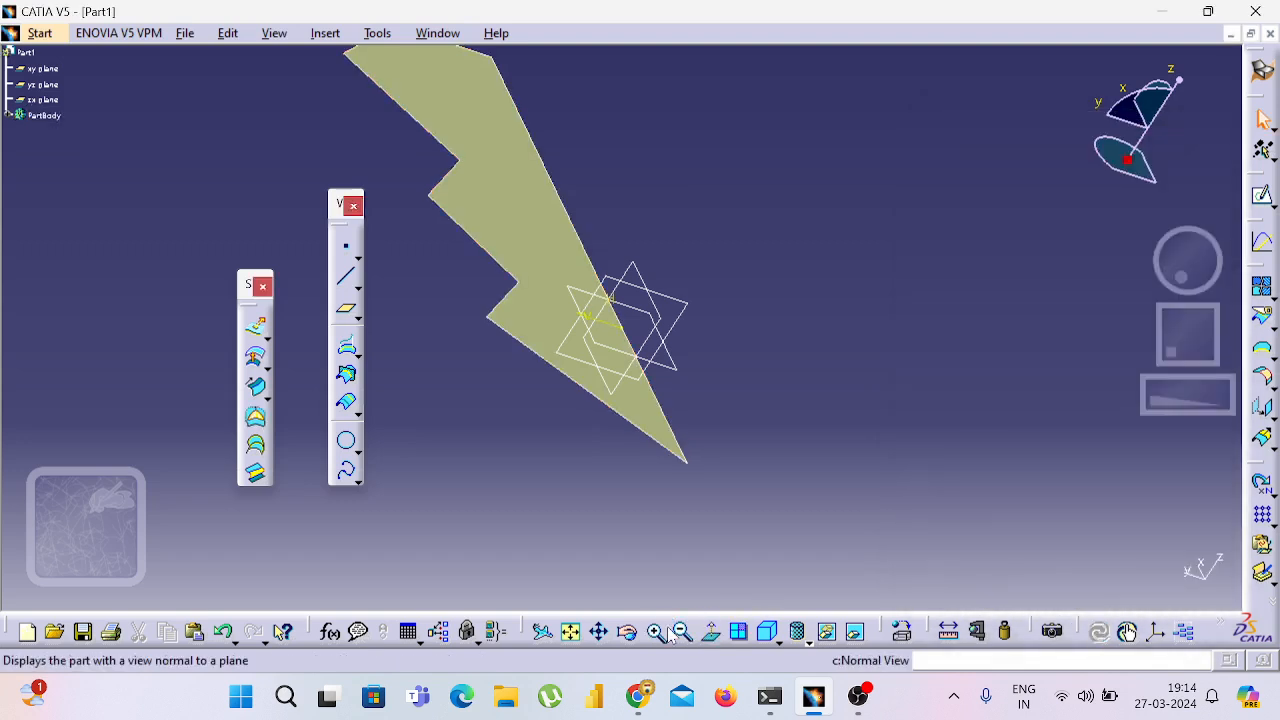
pyautogui.click(570, 631)
pyautogui.moveTo(947, 325); pyautogui.dragTo(643, 423, button='middle')
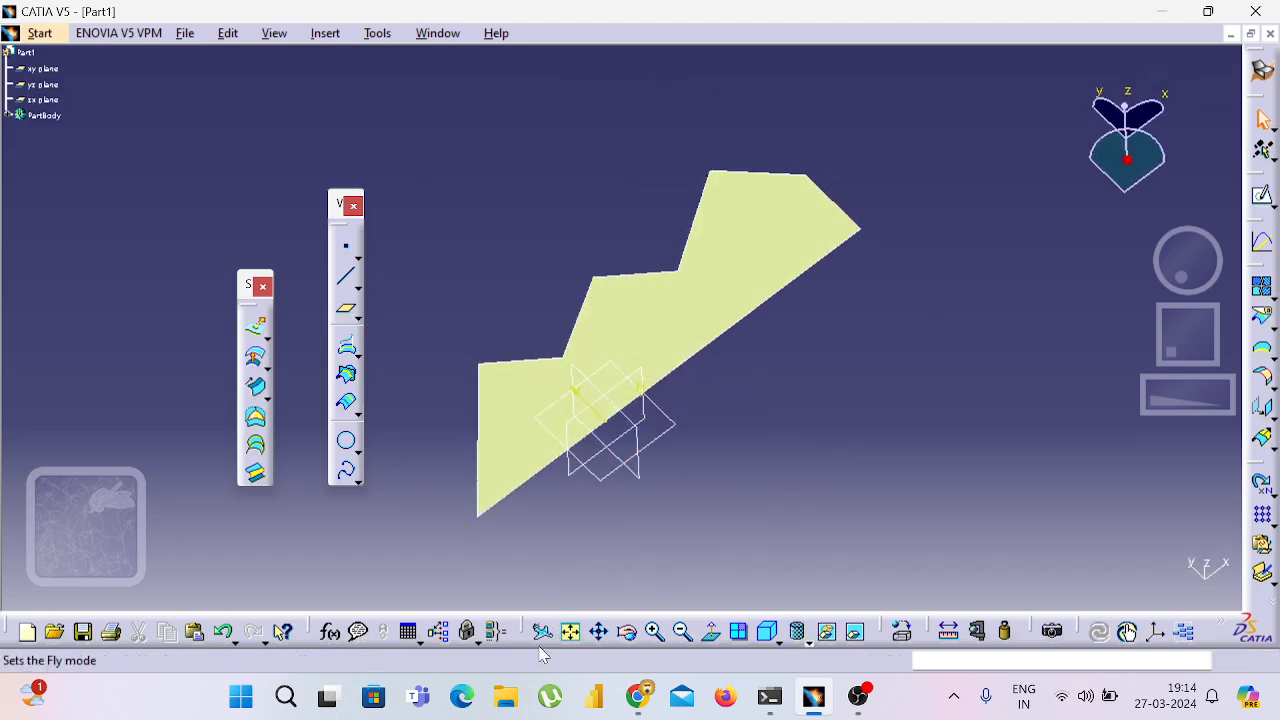
# - Bring the Google Meet browser window to the front
pyautogui.click(651, 702)
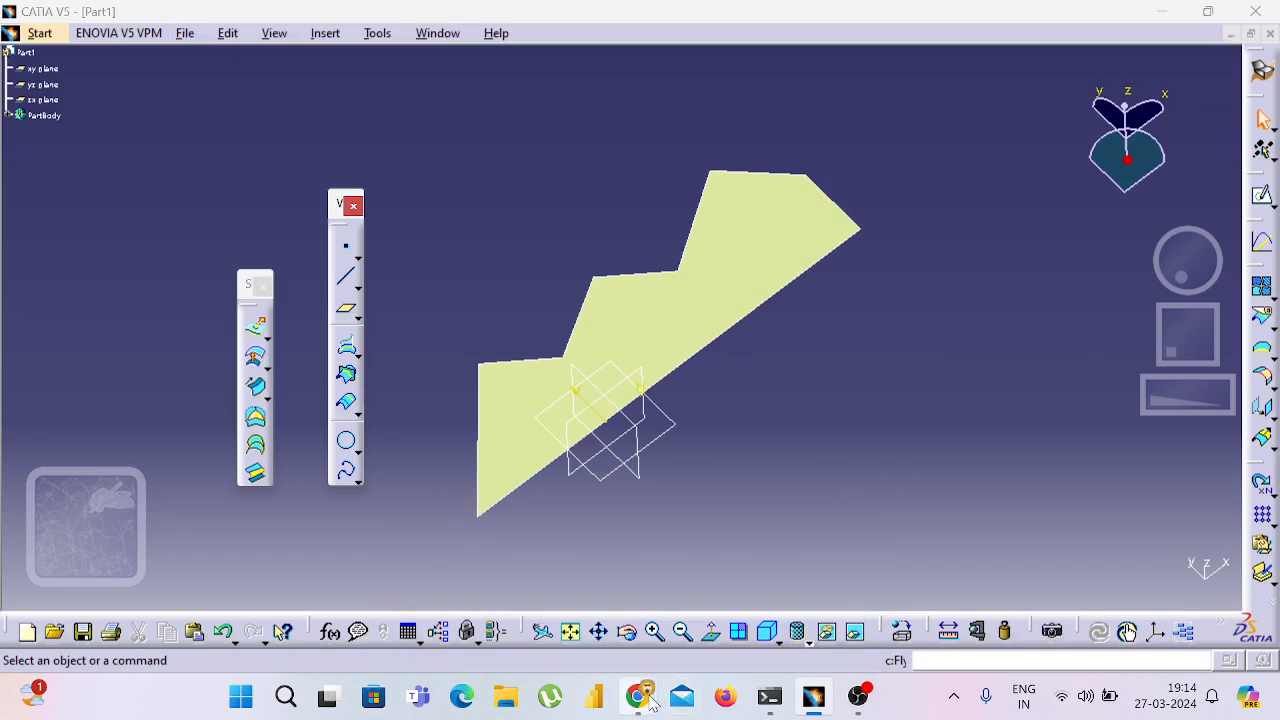
pyautogui.moveTo(643, 700)
pyautogui.click(521, 556)
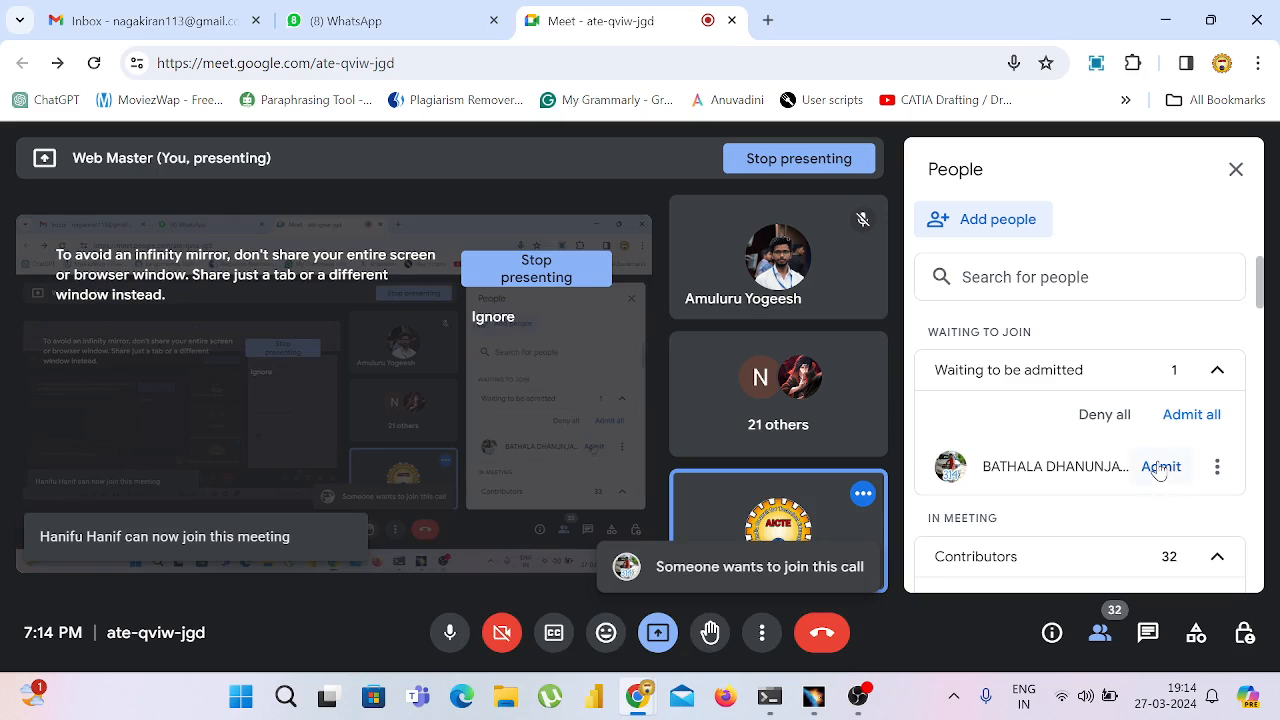
# - Admit the waiting participant in Google Meet and switch back to CATIA V5
pyautogui.click(1159, 470)
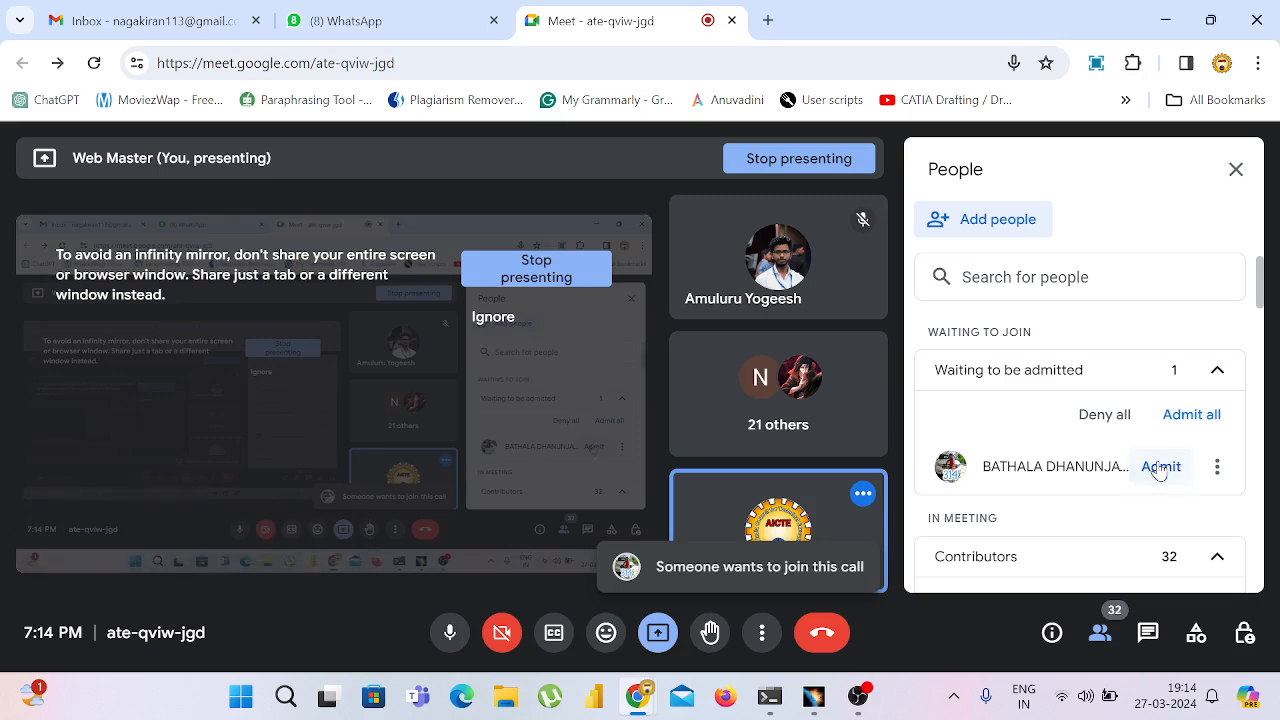
pyautogui.click(1159, 467)
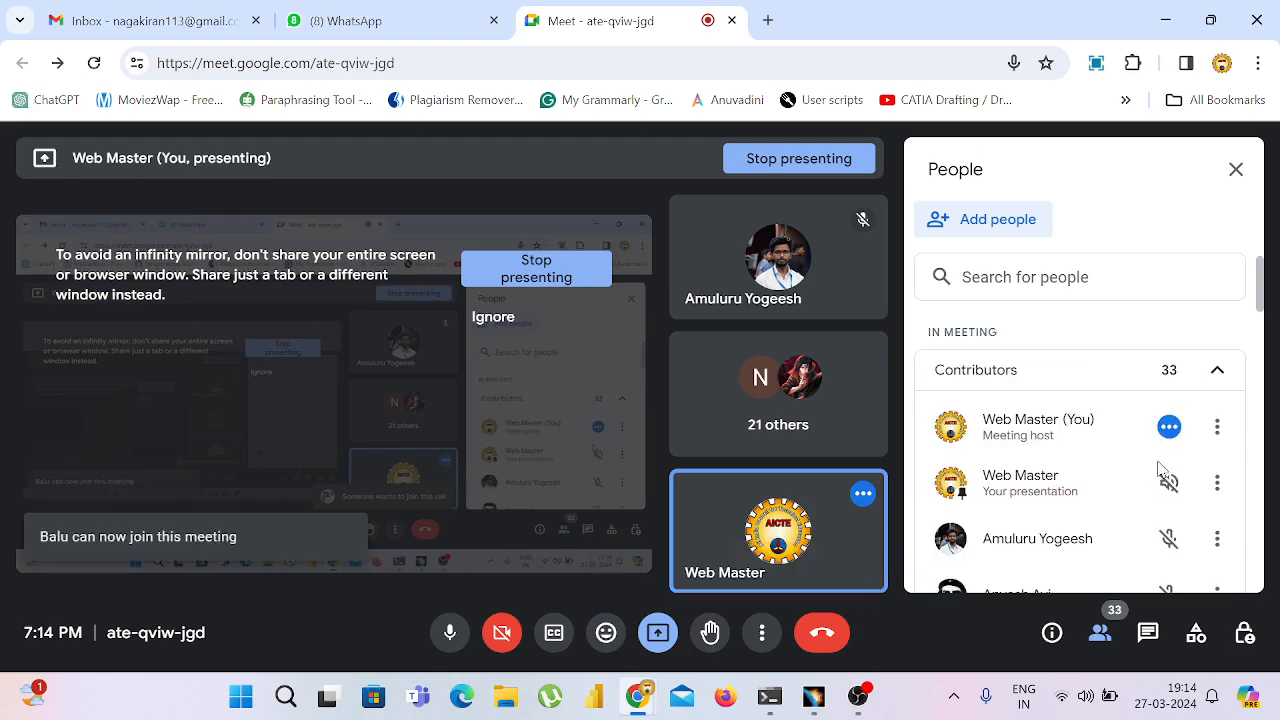
pyautogui.hotkey('alt', 'Tab')
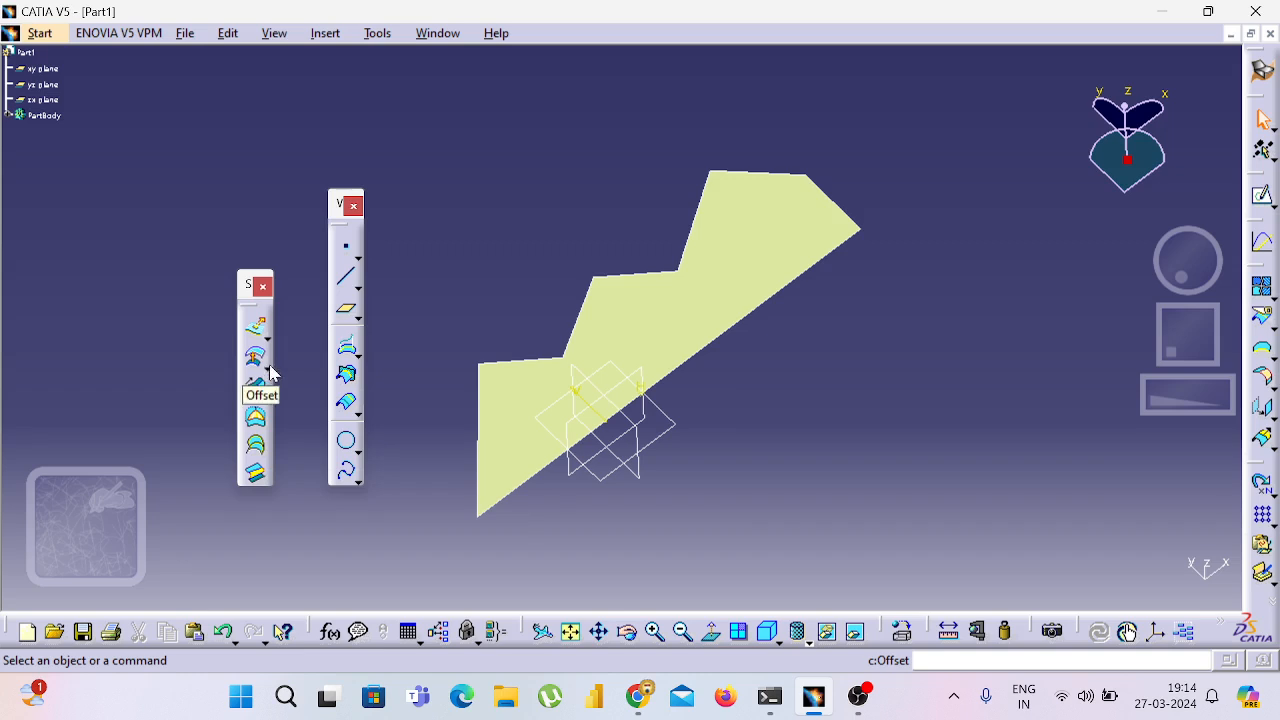
# - Create 15 mm rough offset surfaces on both sides of the fill surface
pyautogui.click(268, 372)
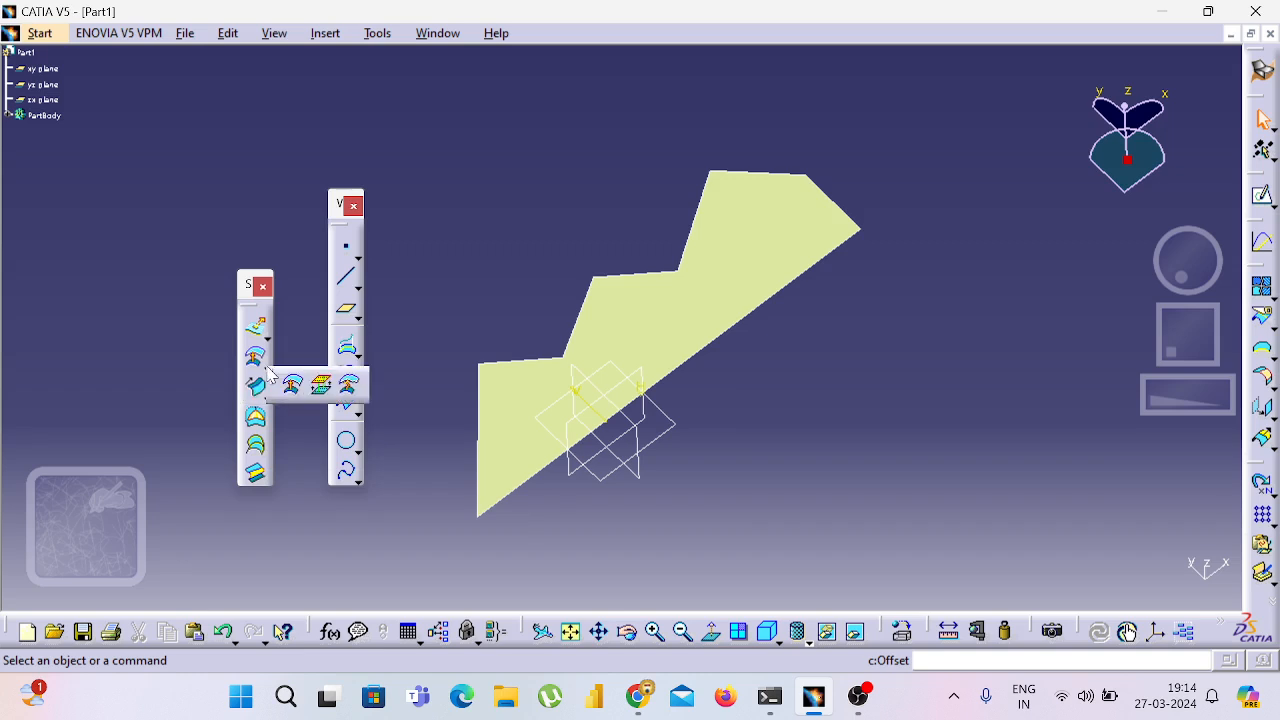
pyautogui.click(346, 374)
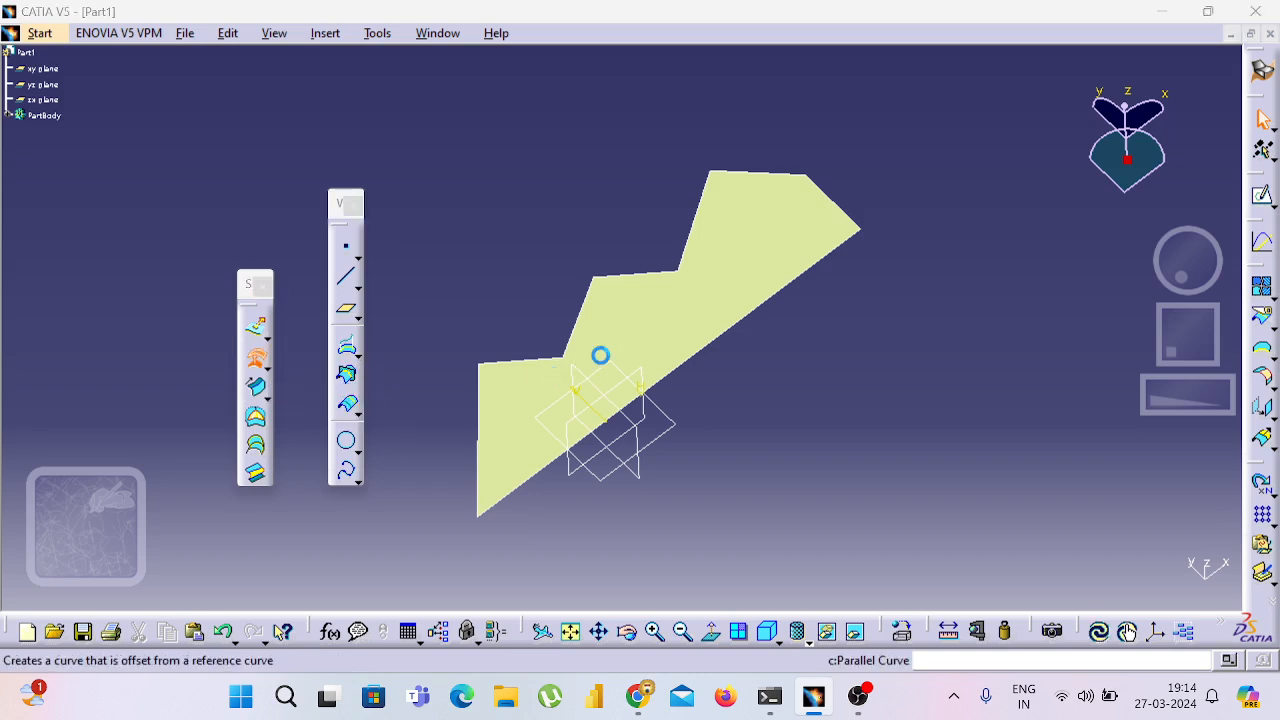
pyautogui.click(680, 337)
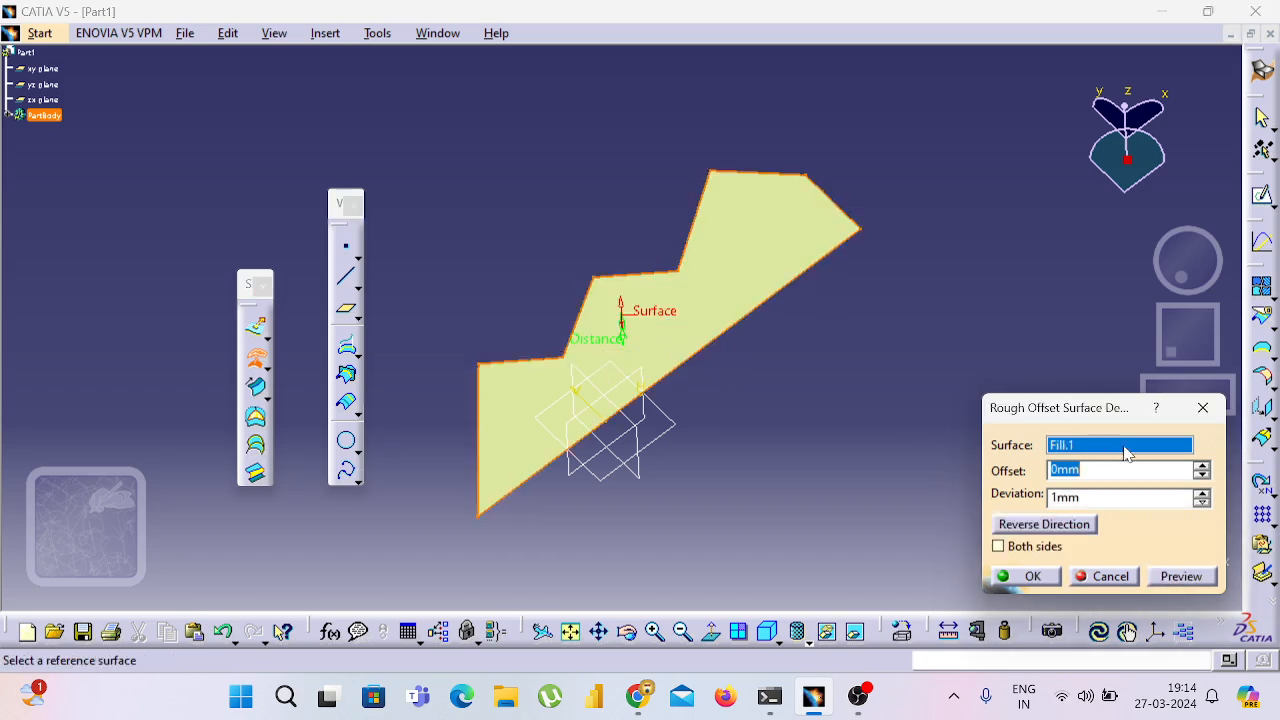
pyautogui.write('15')
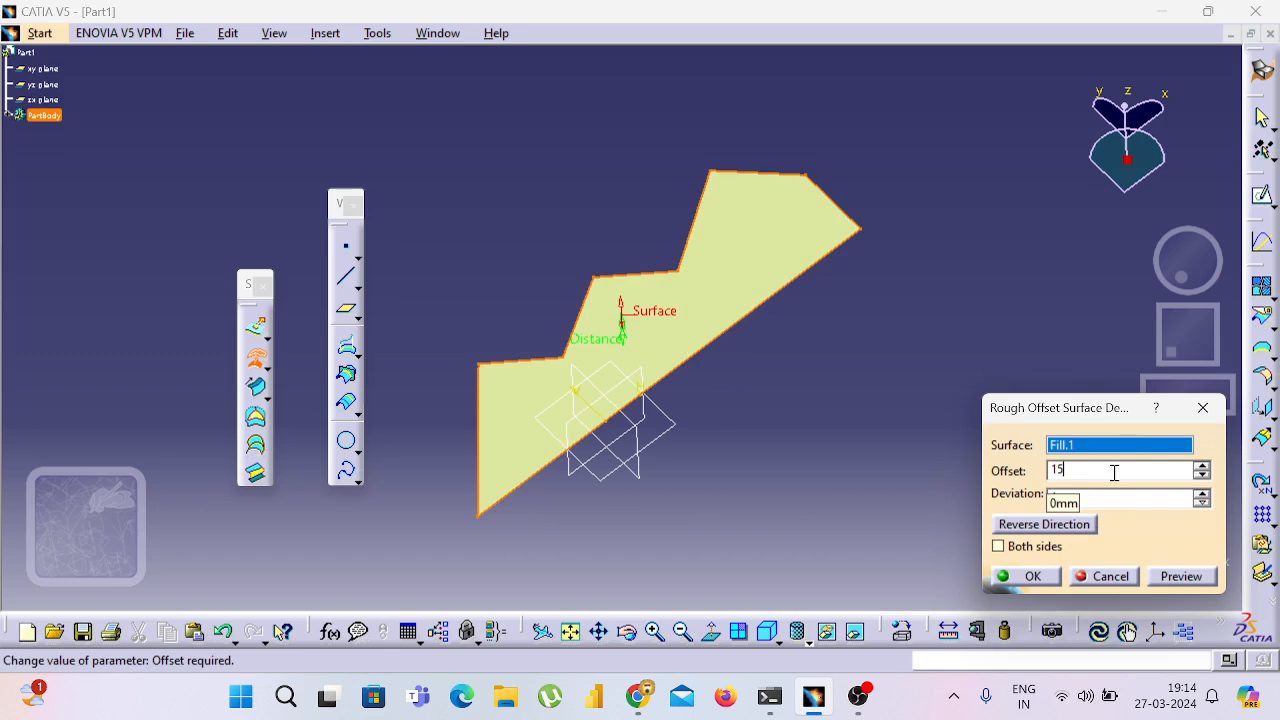
pyautogui.click(1093, 503)
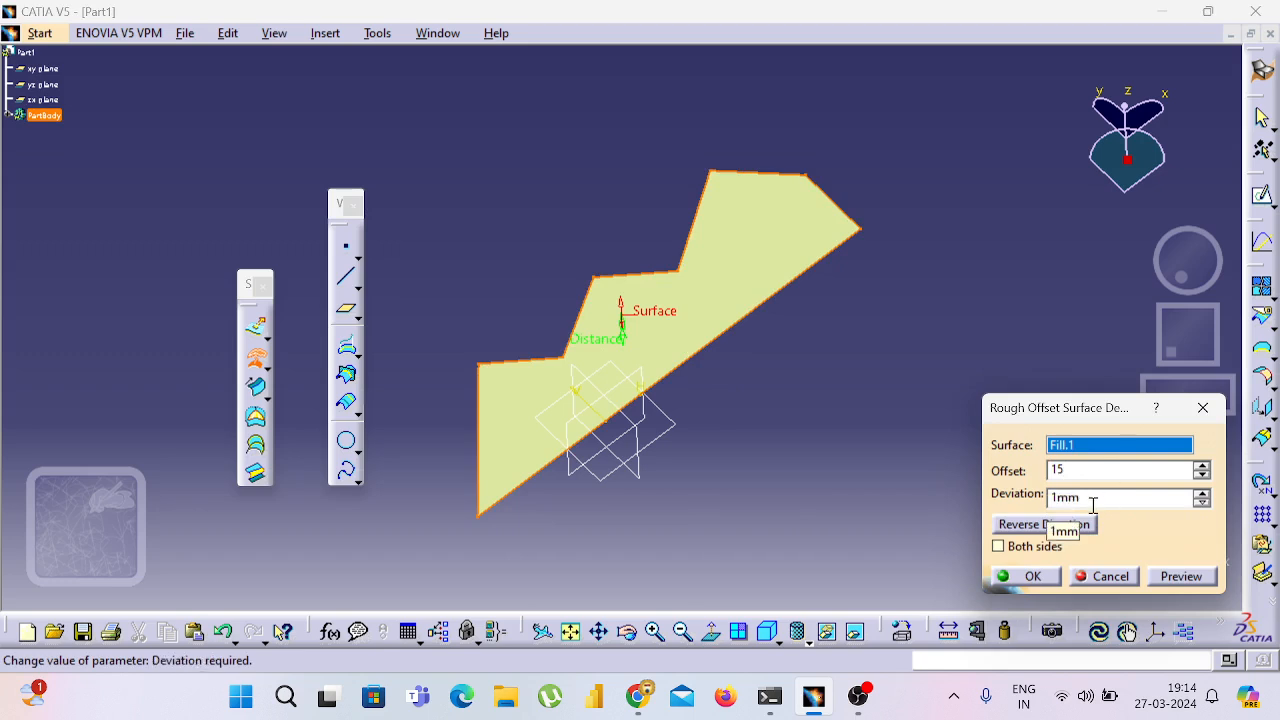
pyautogui.click(1000, 547)
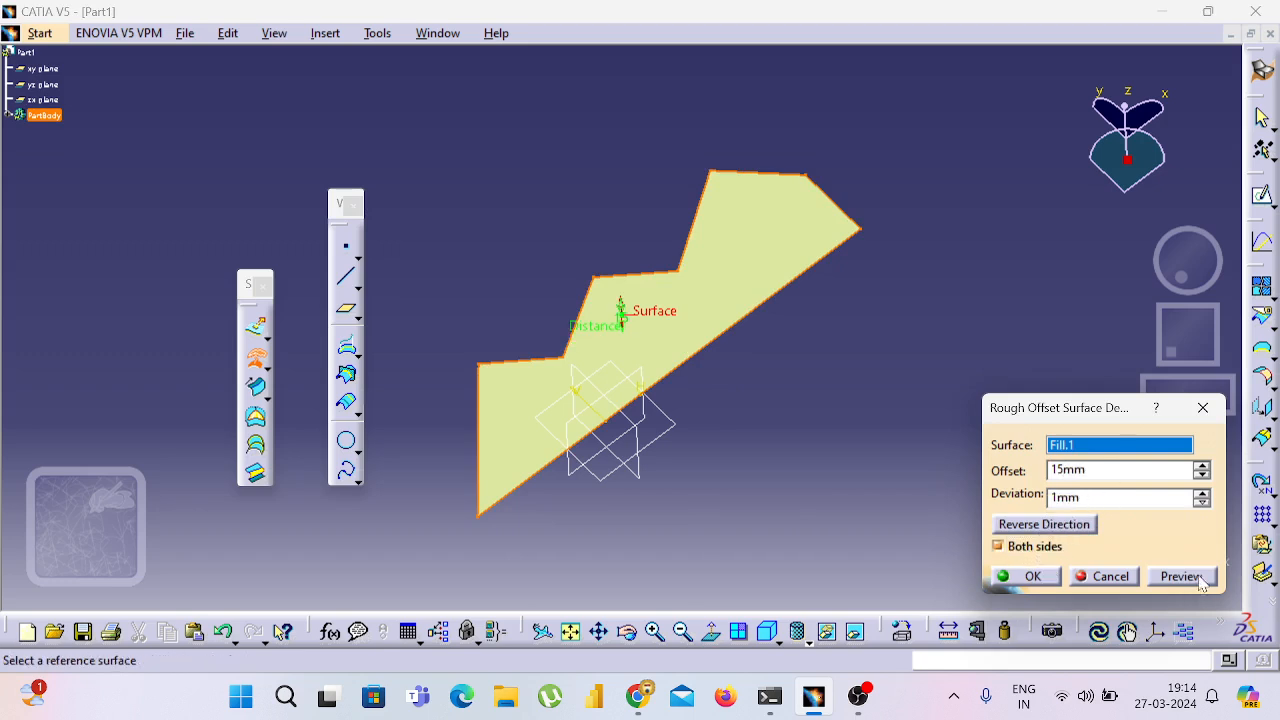
pyautogui.click(1030, 576)
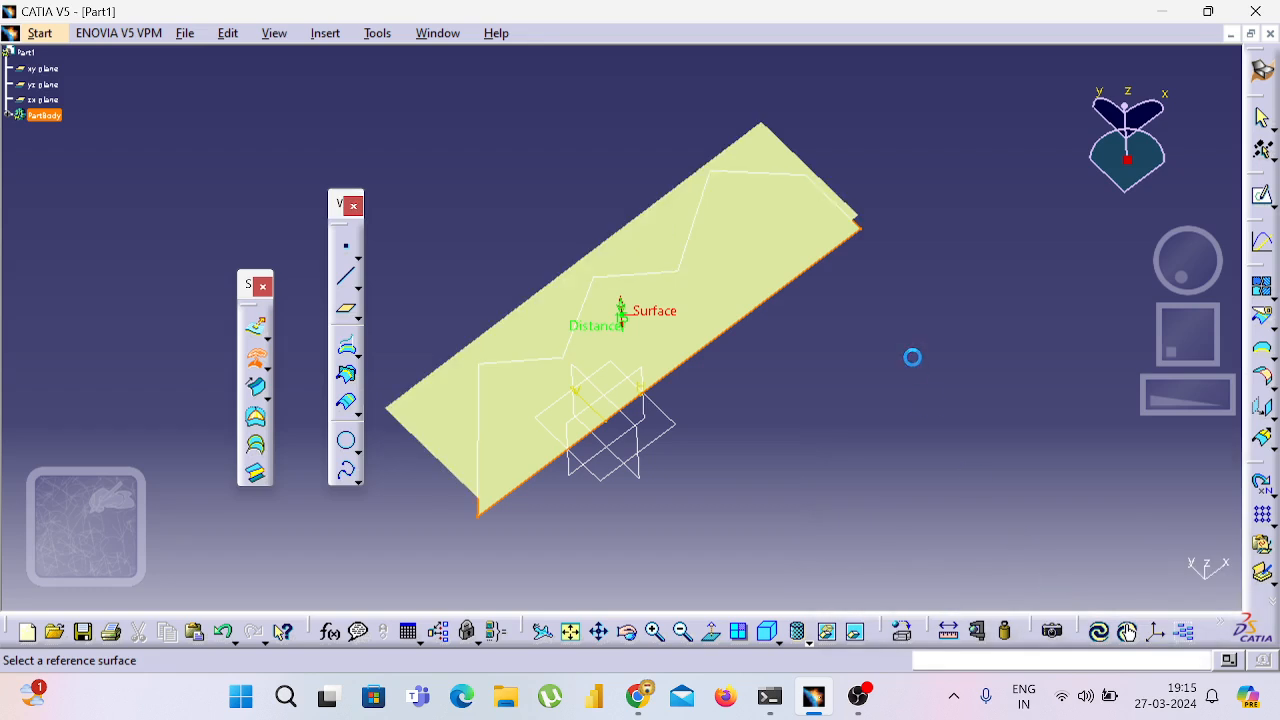
pyautogui.moveTo(912, 357); pyautogui.dragTo(823, 393, button='middle')
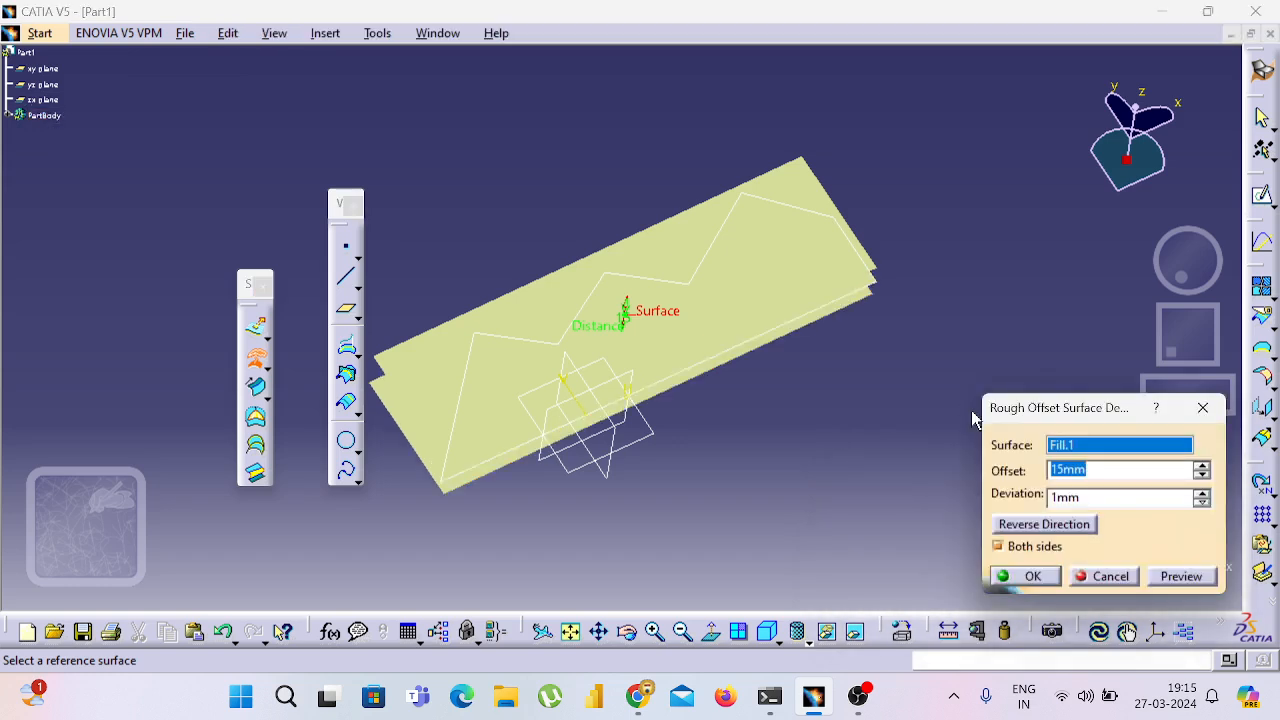
pyautogui.click(1023, 577)
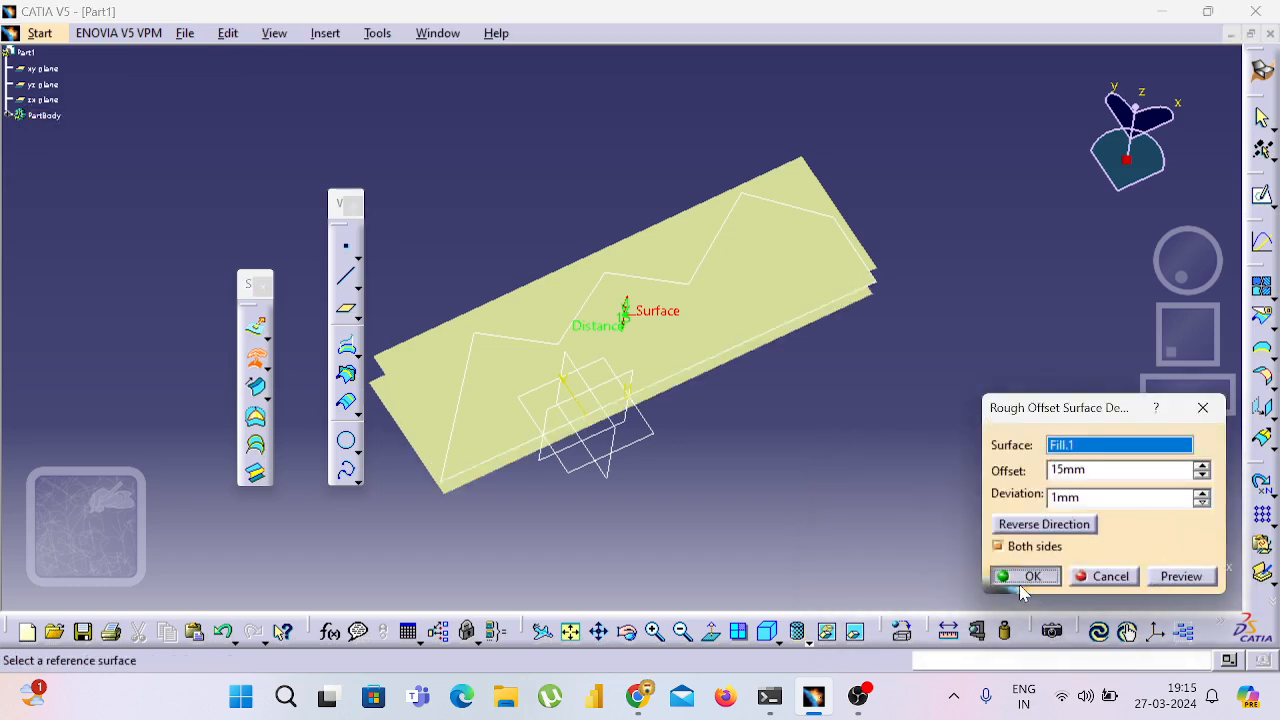
# - Orbit around the three stacked surfaces, then undo the two offsets
pyautogui.moveTo(1011, 491); pyautogui.dragTo(540, 306, button='middle')
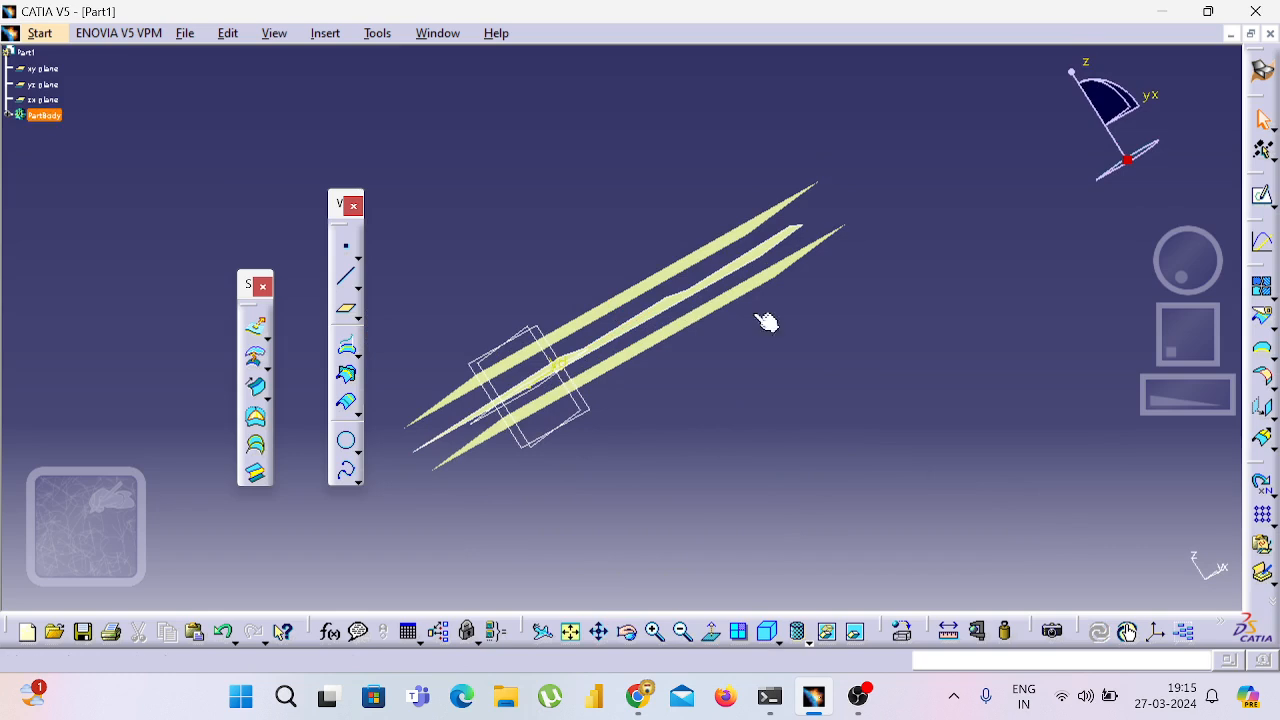
pyautogui.moveTo(893, 299); pyautogui.dragTo(762, 362, button='middle')
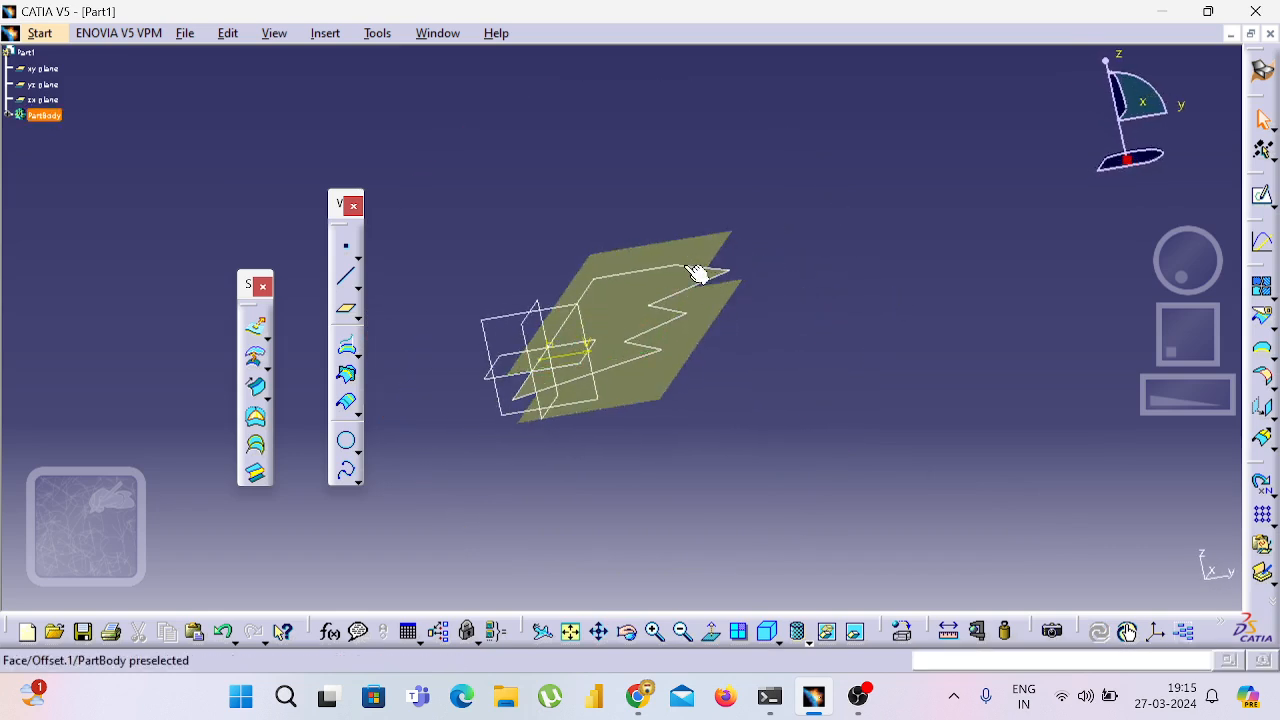
pyautogui.moveTo(870, 200); pyautogui.dragTo(620, 301, button='middle')
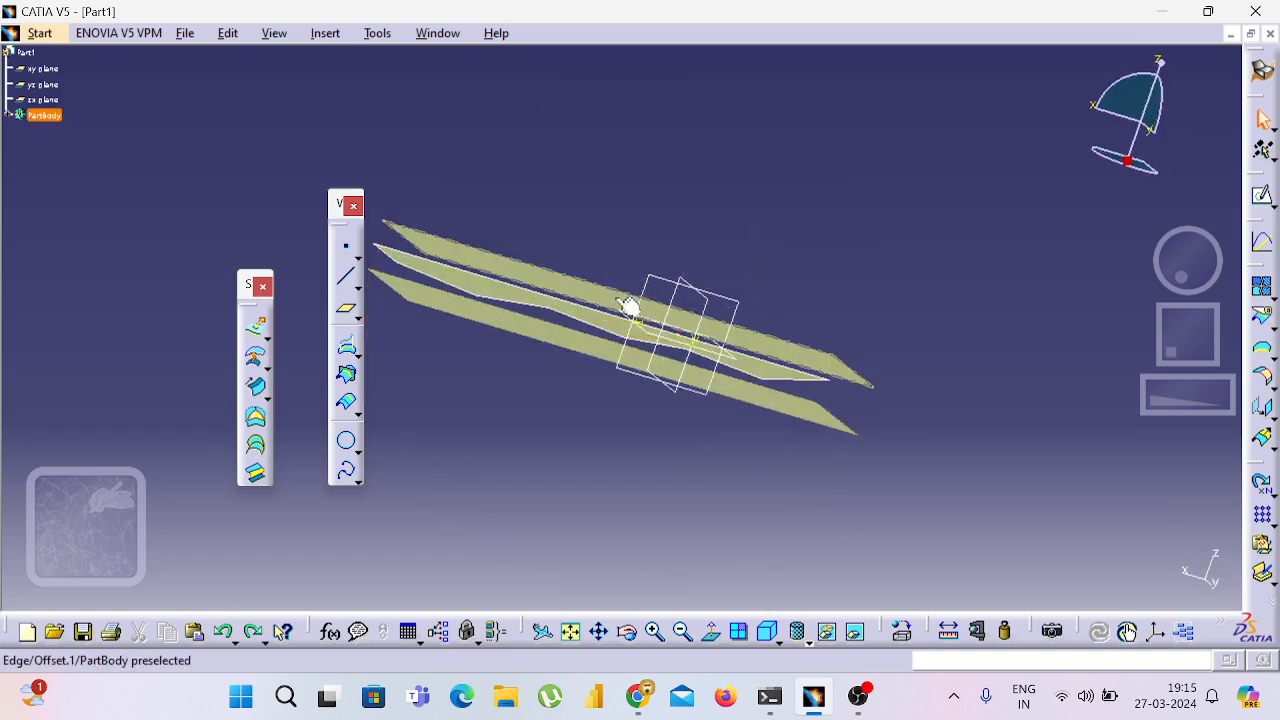
pyautogui.hotkey('ctrl', 'z')
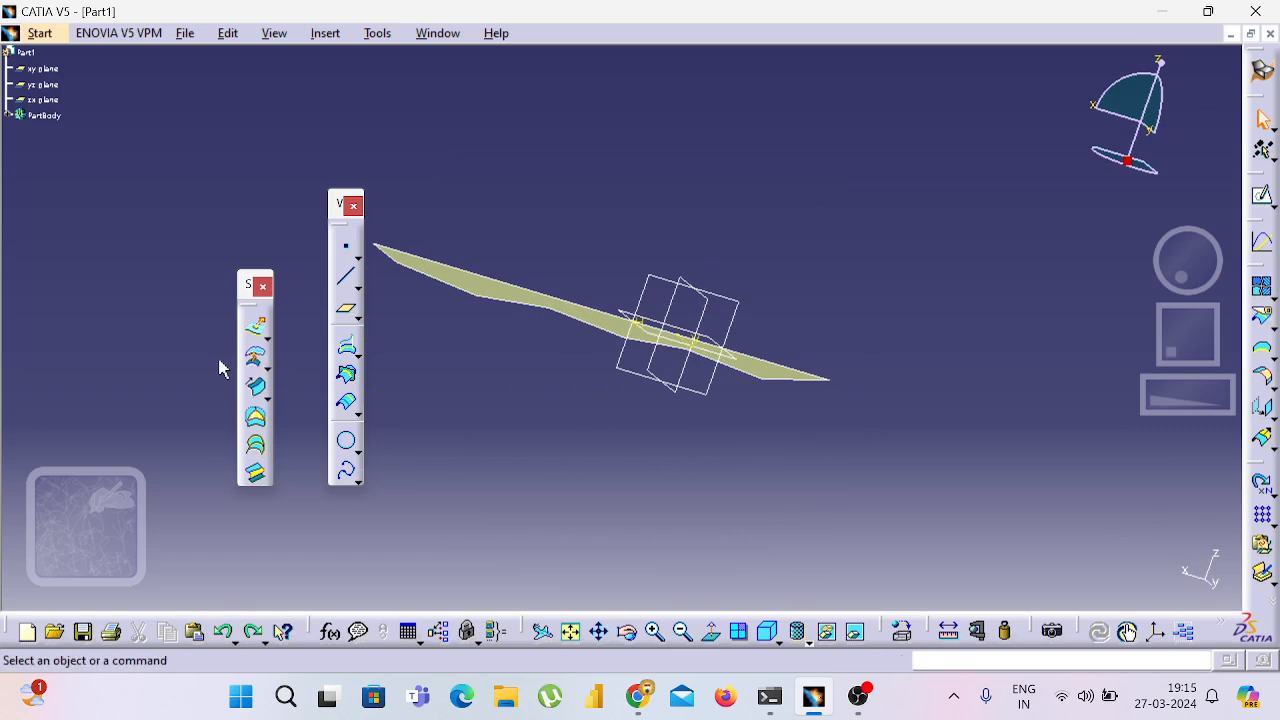
# - Create a 20 mm offset of the fill surface and orbit around both surfaces
pyautogui.click(252, 360)
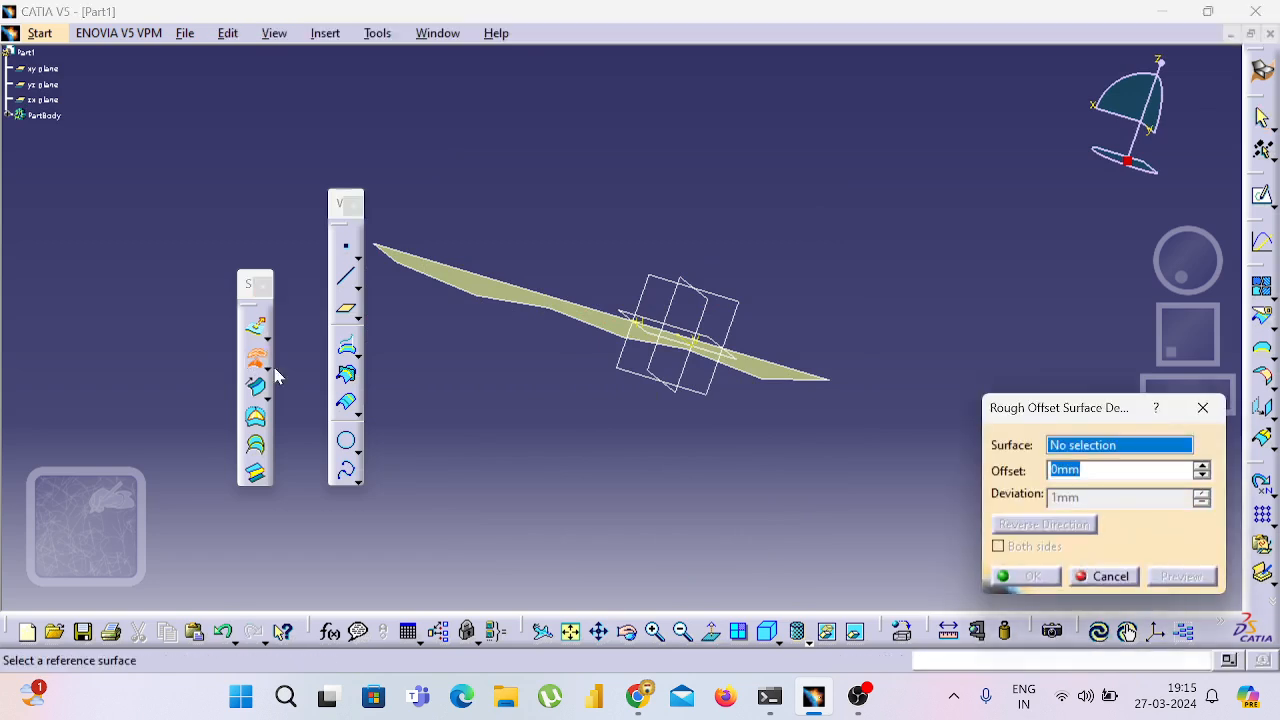
pyautogui.write('20')
pyautogui.click(773, 370)
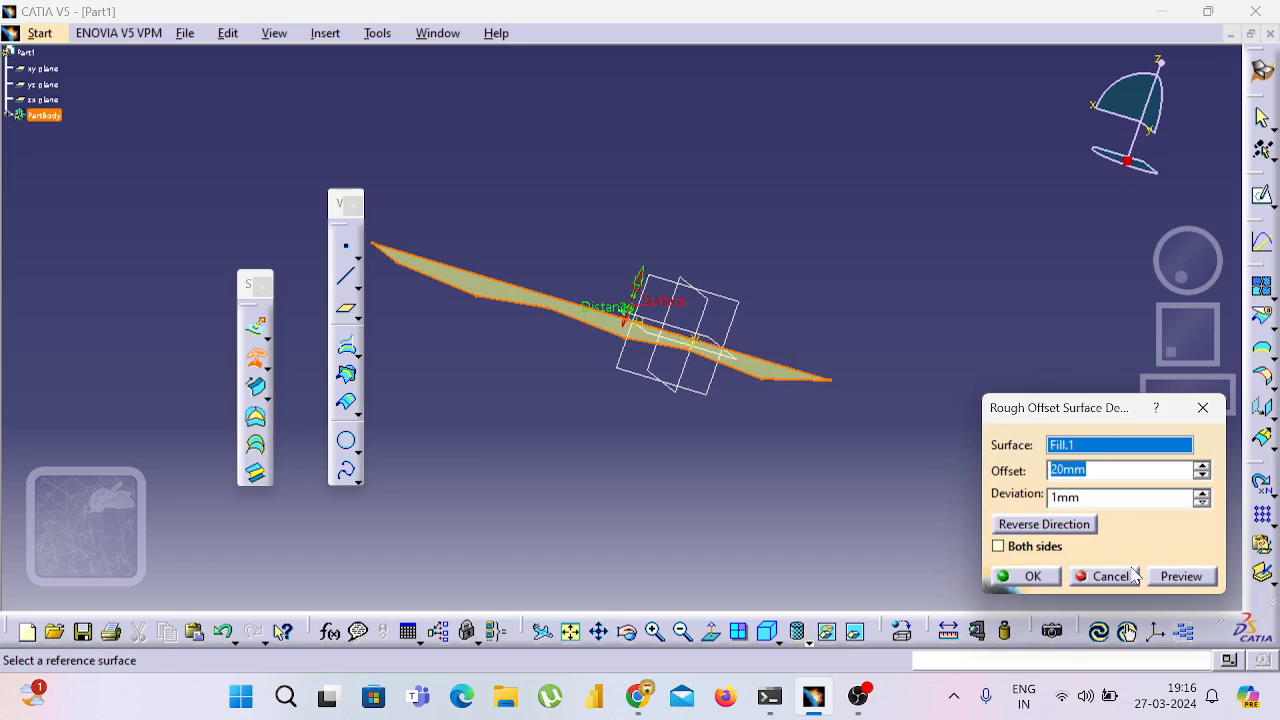
pyautogui.click(1025, 580)
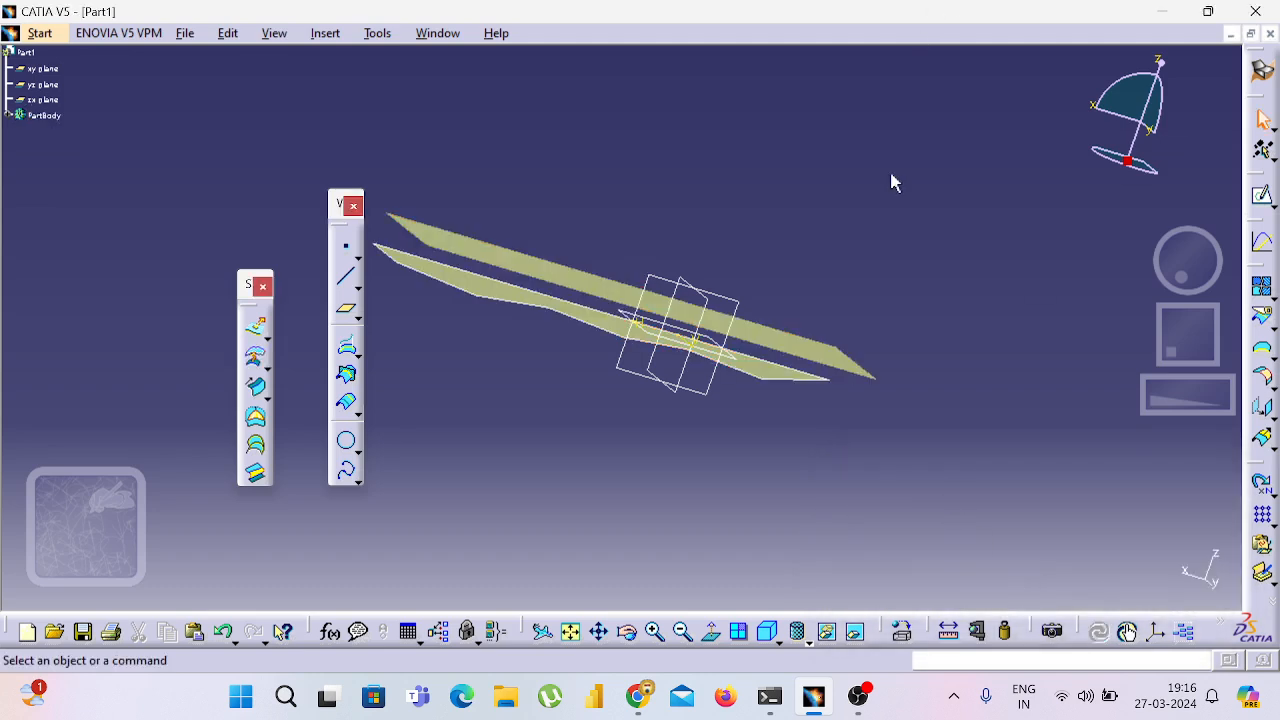
pyautogui.moveTo(893, 182); pyautogui.dragTo(557, 181, button='middle')
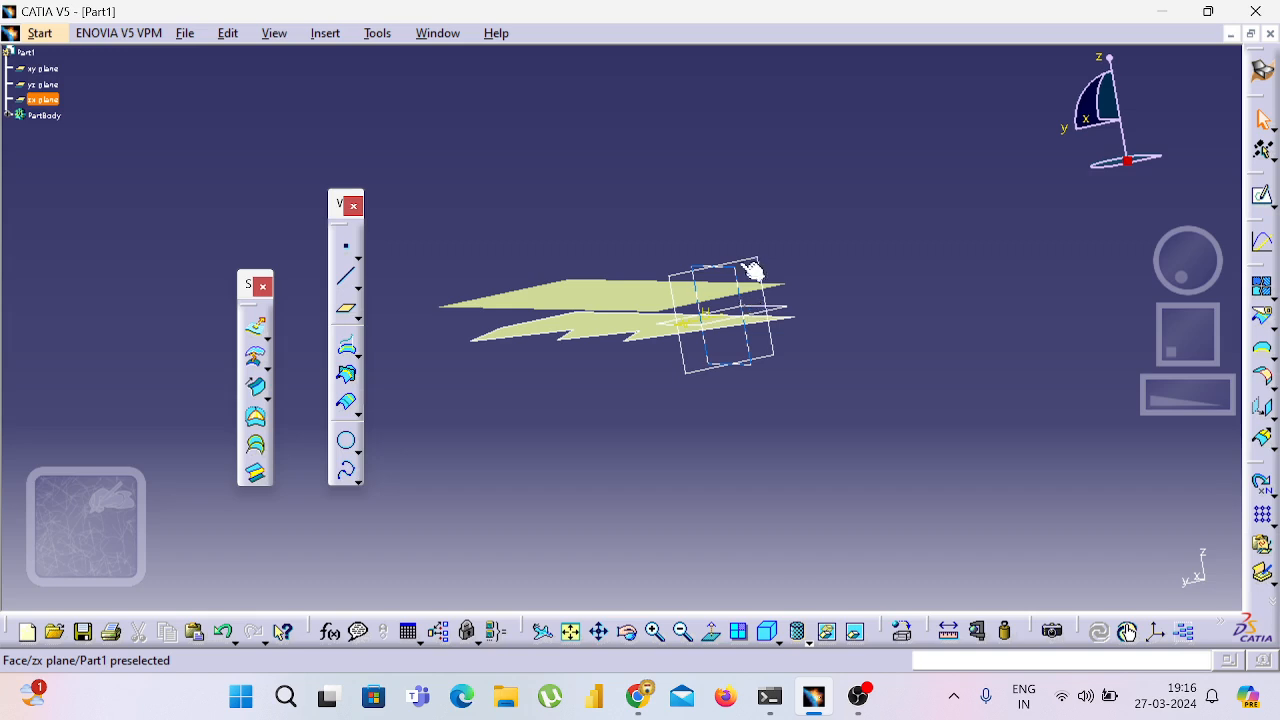
# - Browse the surface command variants, then undo the last added surface
pyautogui.click(266, 367)
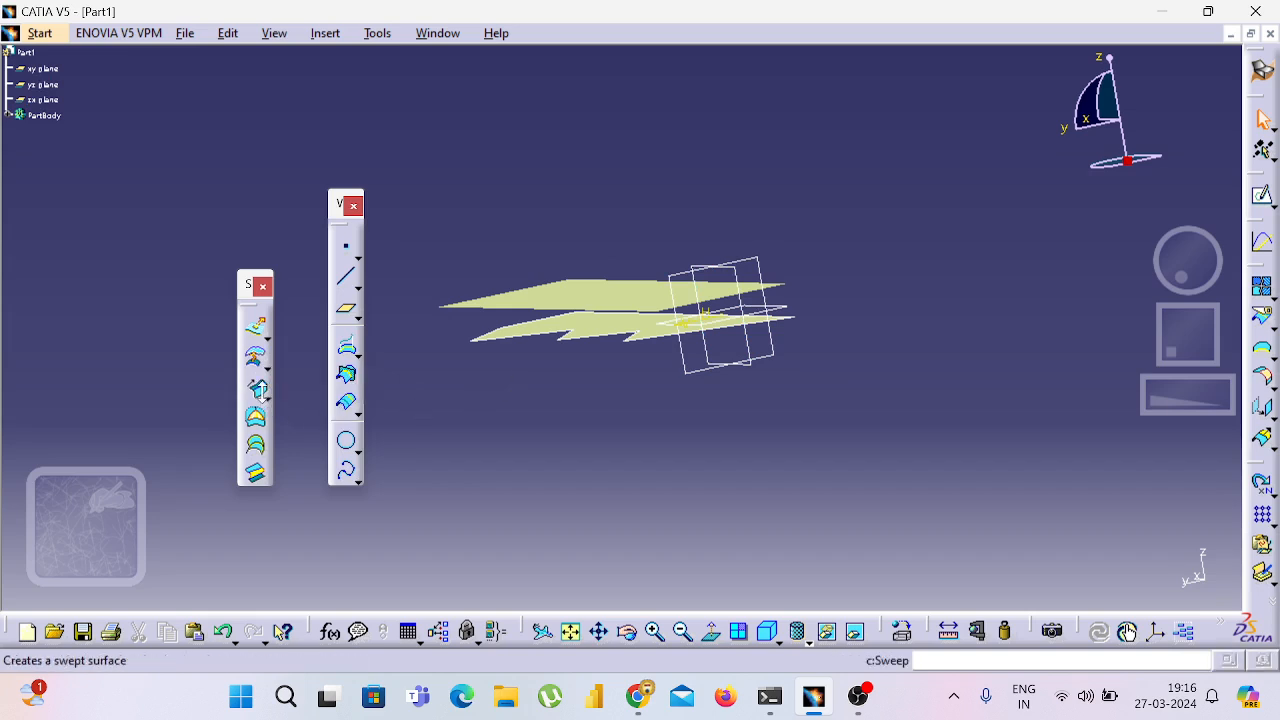
pyautogui.click(266, 398)
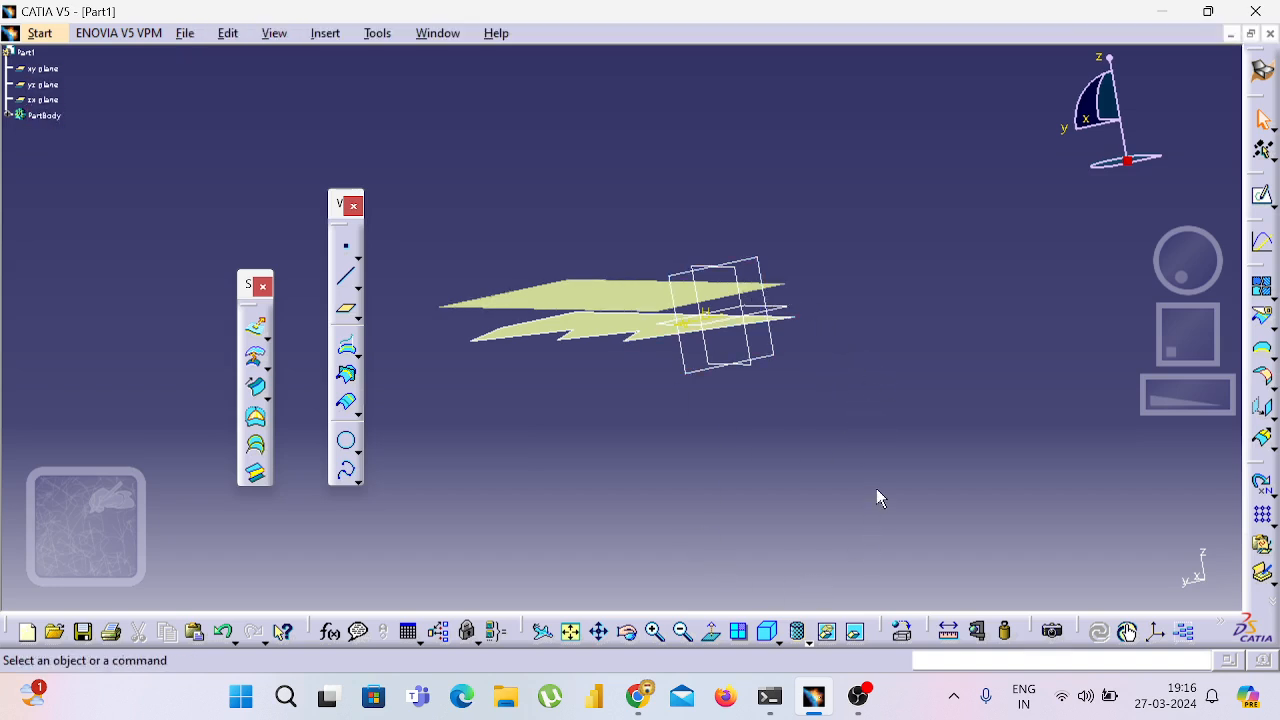
pyautogui.hotkey('ctrl', 'z')
pyautogui.hotkey('ctrl', 'z')
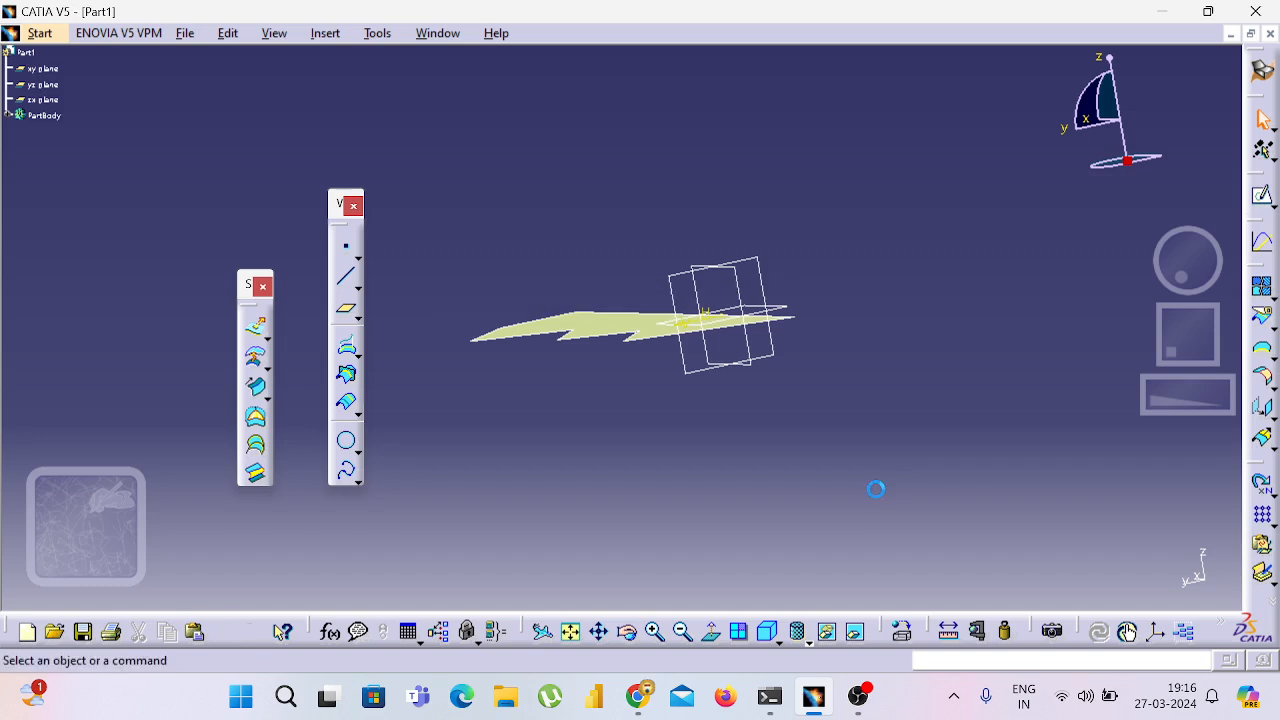
# - Undo the leftover sweep profile and enable Create an axis system for new parts in Options
pyautogui.hotkey('ctrl', 'z')
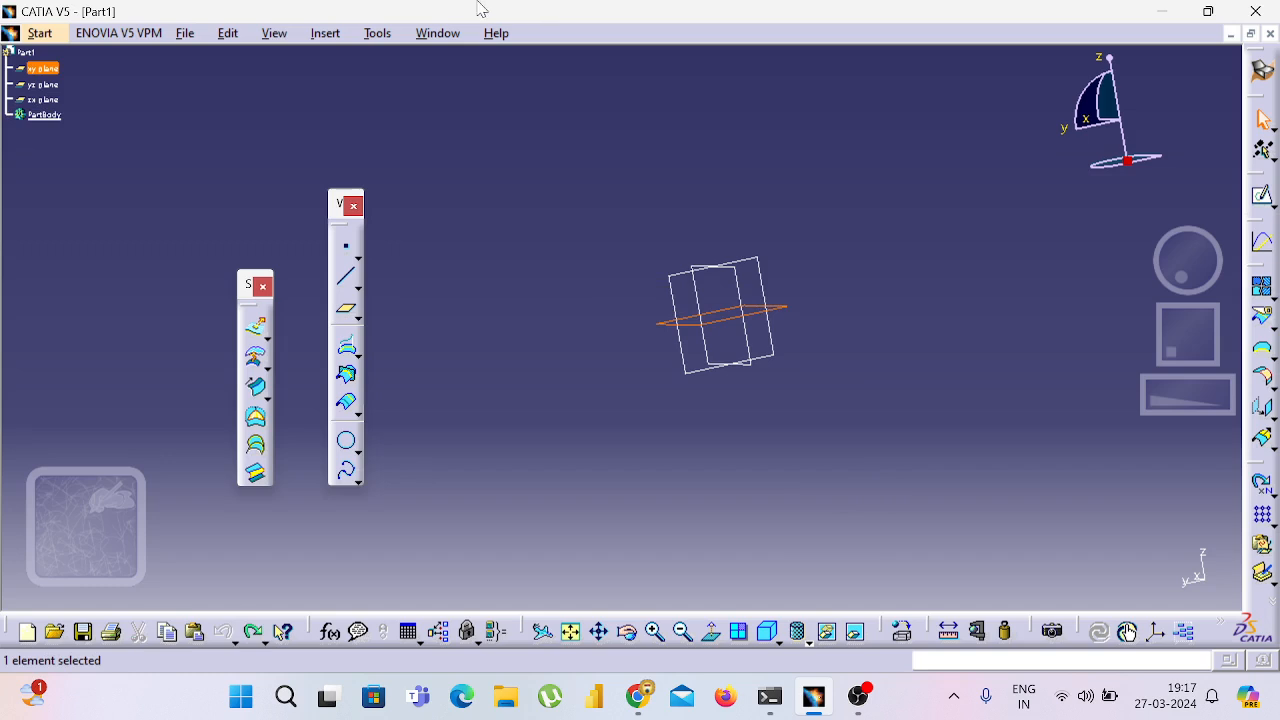
pyautogui.click(384, 36)
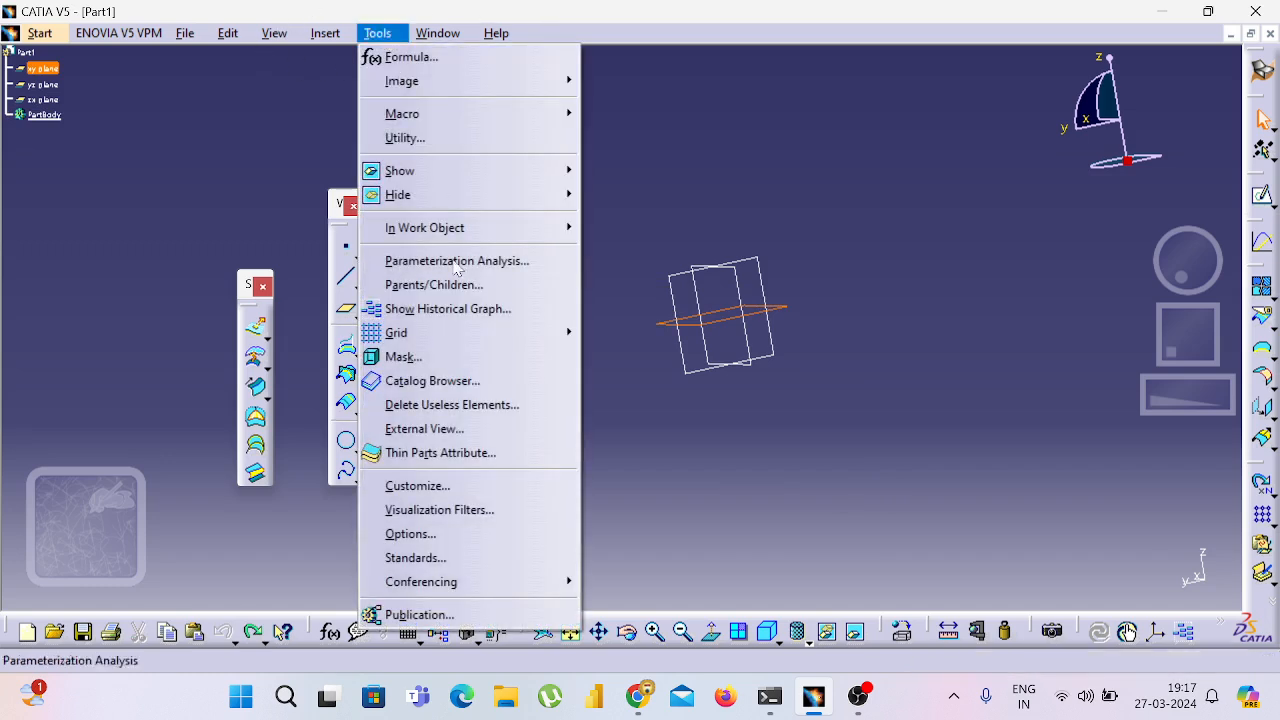
pyautogui.click(490, 531)
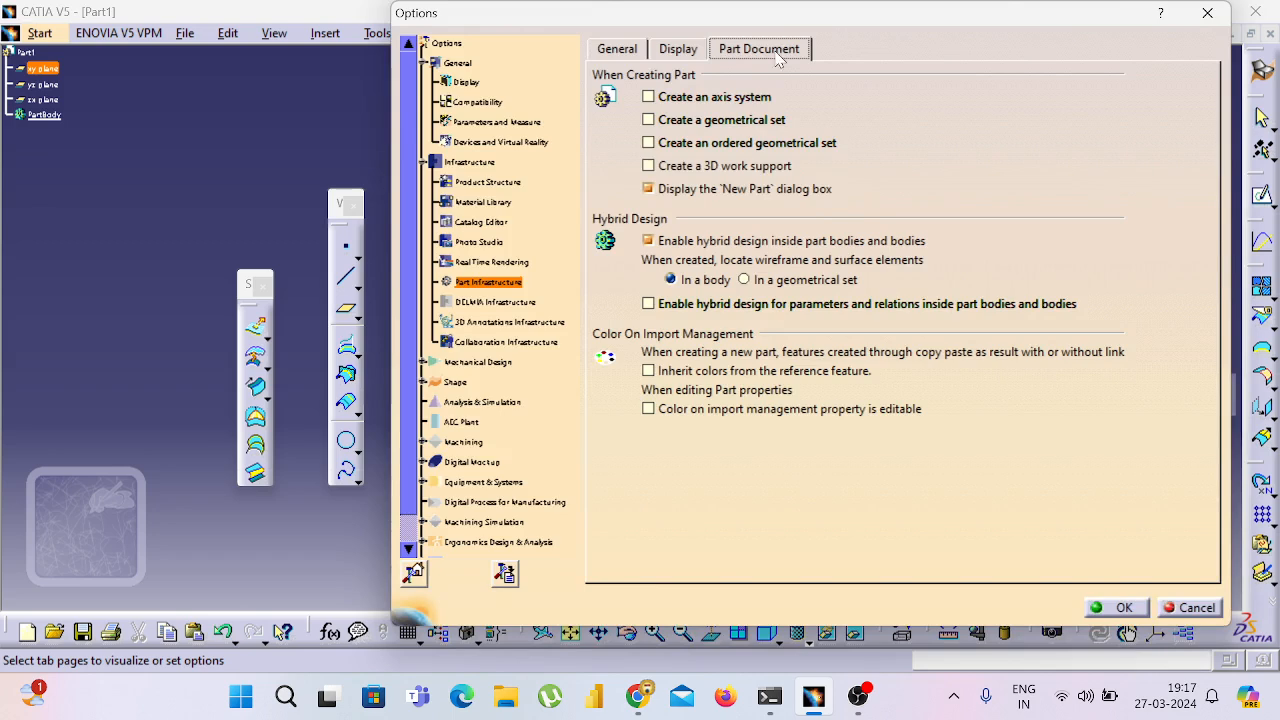
pyautogui.click(735, 98)
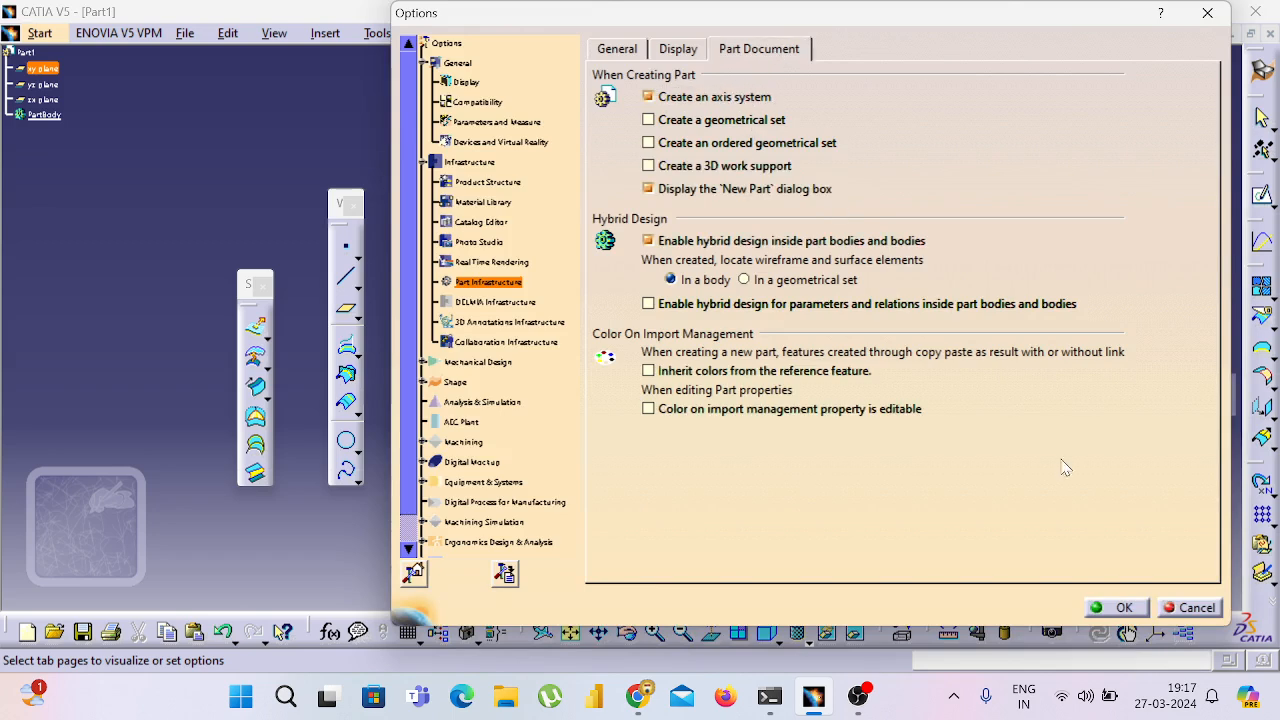
pyautogui.click(1118, 607)
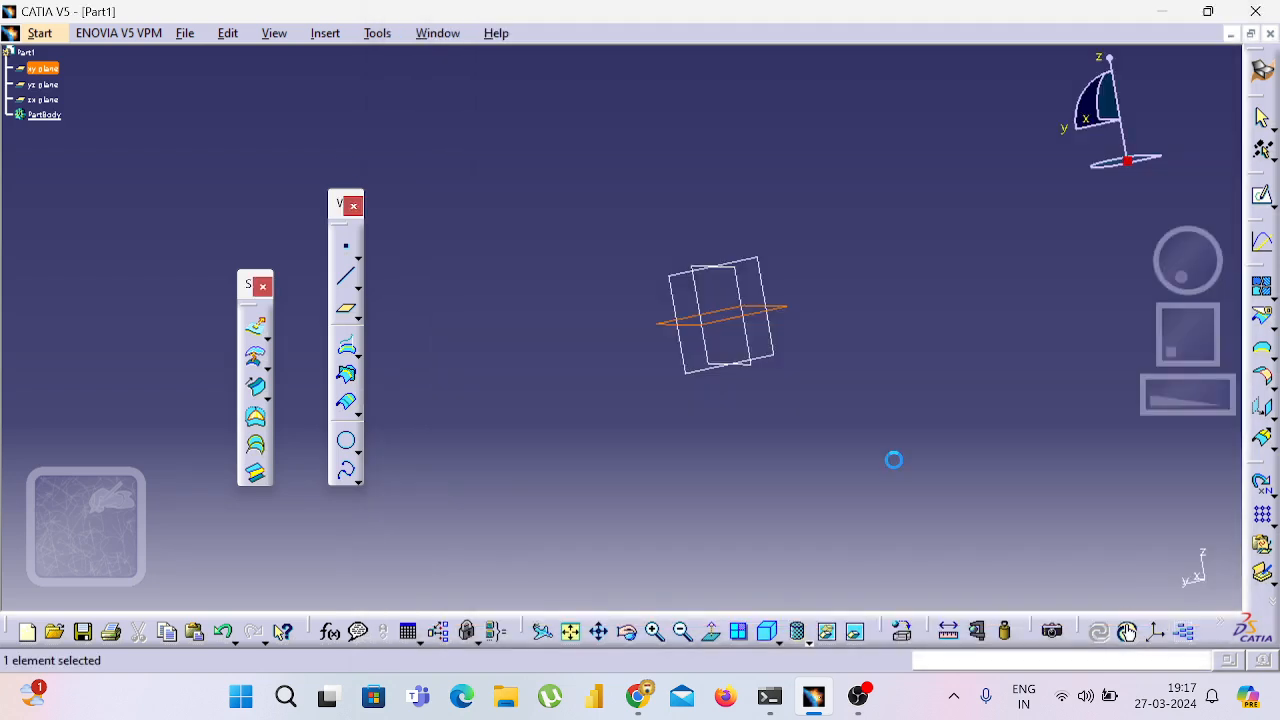
# - Create a new Part named Part2 and select its yz plane
pyautogui.click(185, 36)
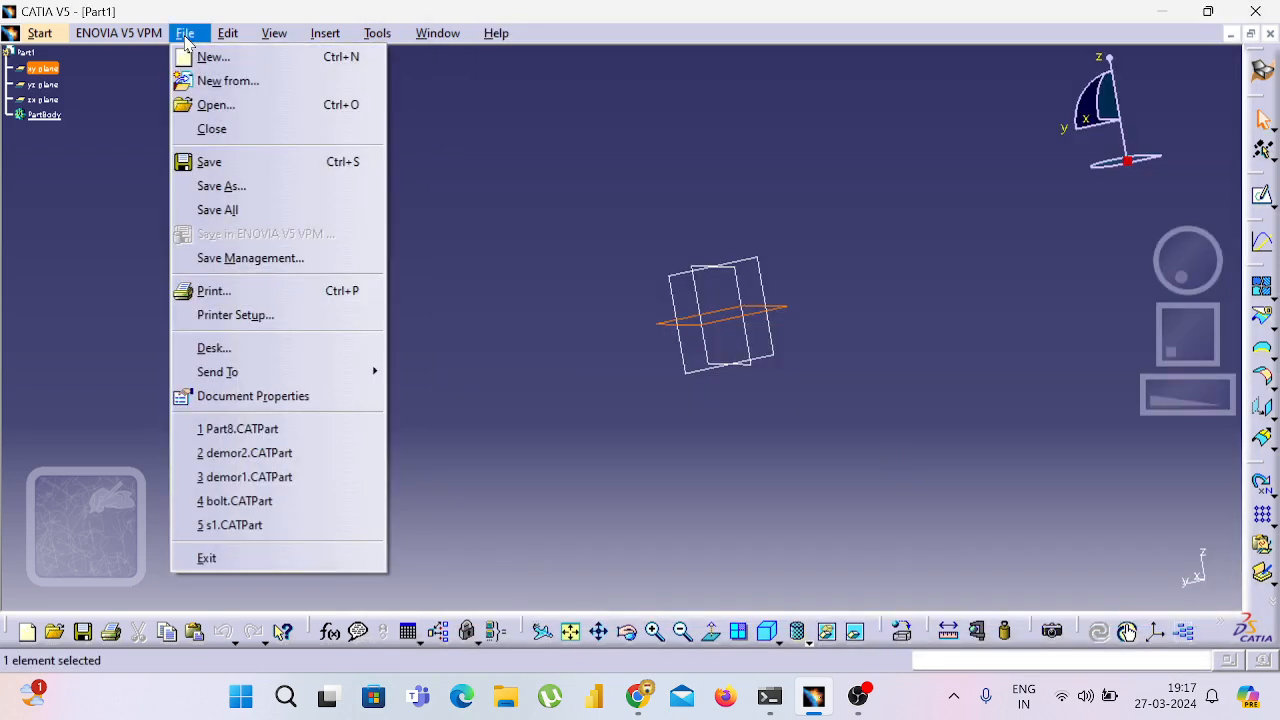
pyautogui.click(205, 54)
pyautogui.write('pAnalysis')
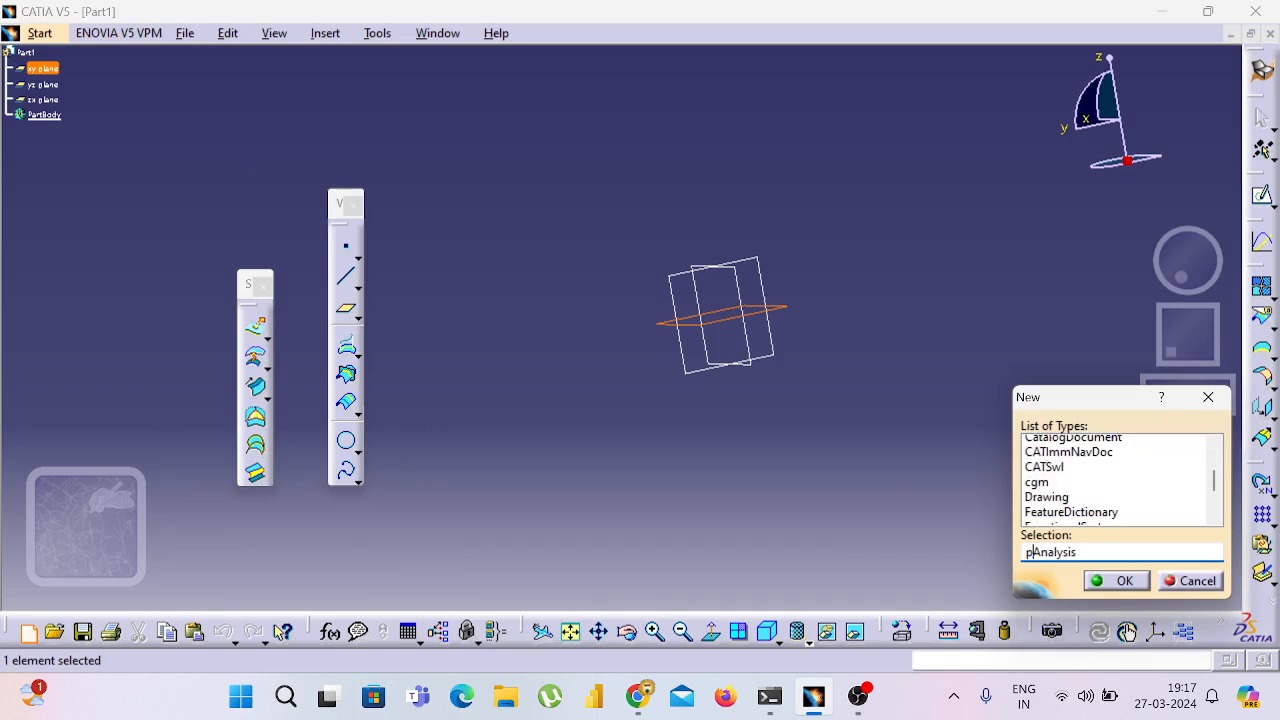
pyautogui.press('Return')
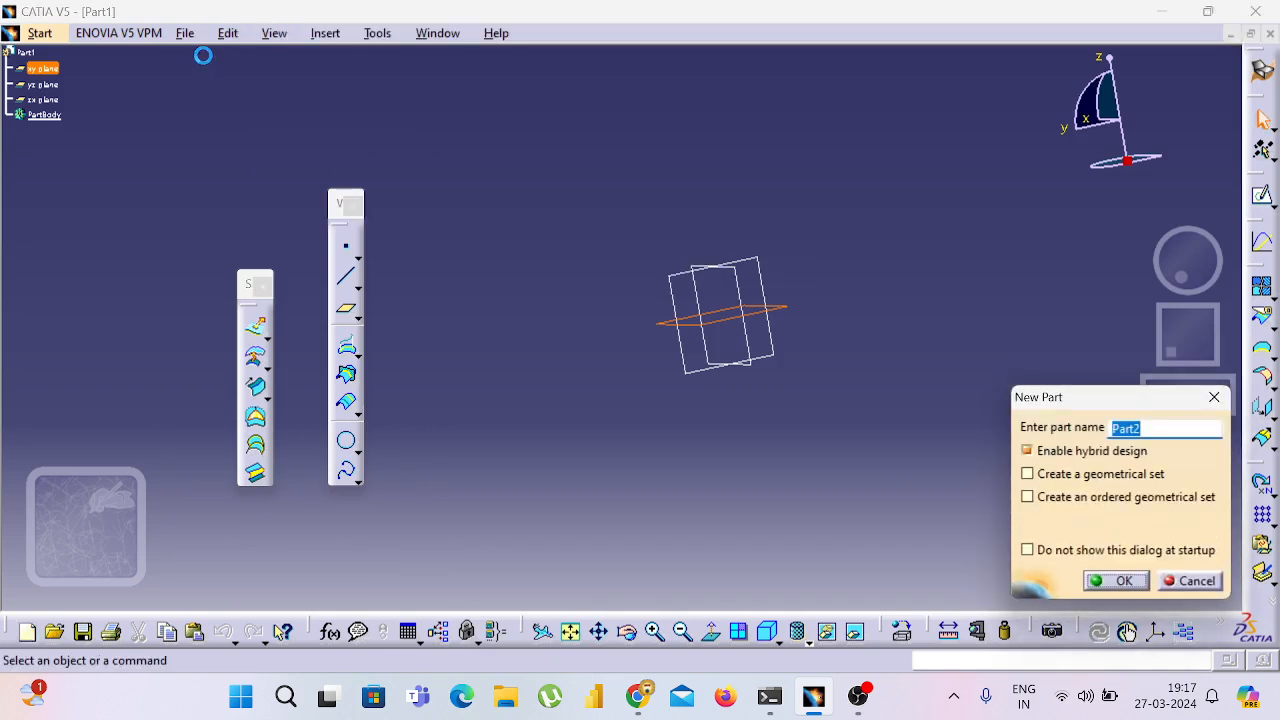
pyautogui.press('Return')
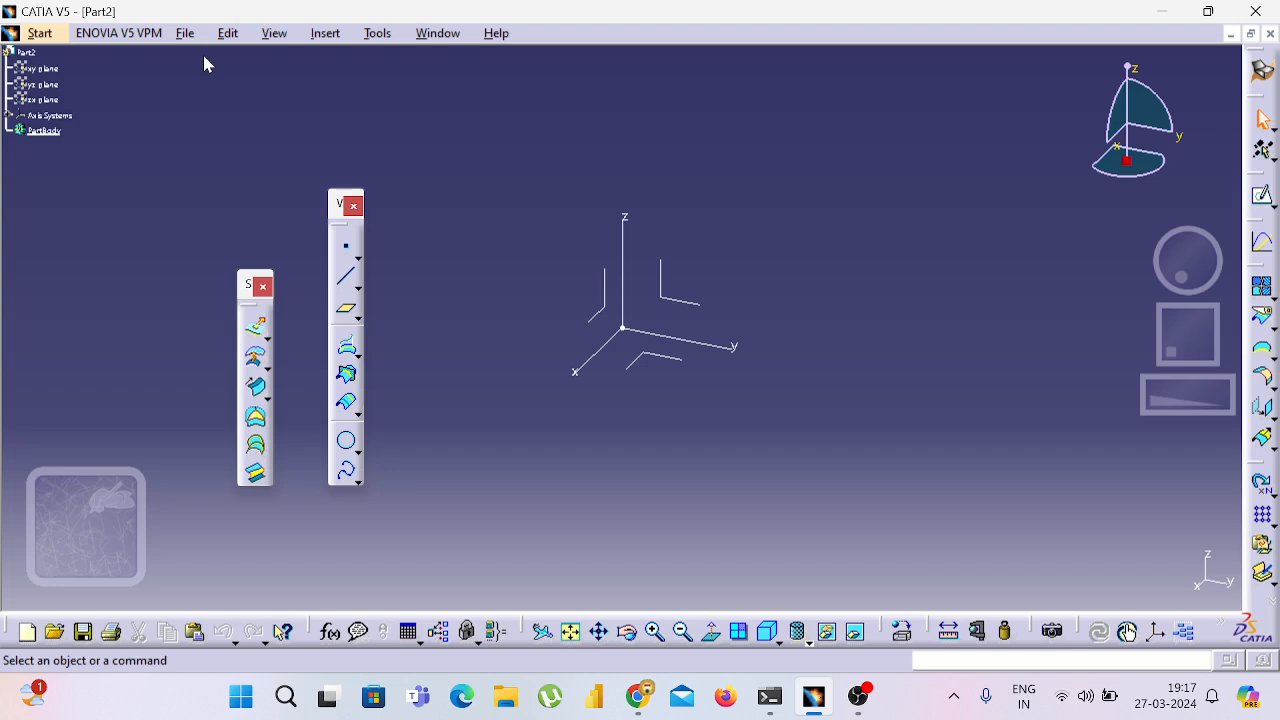
pyautogui.click(44, 84)
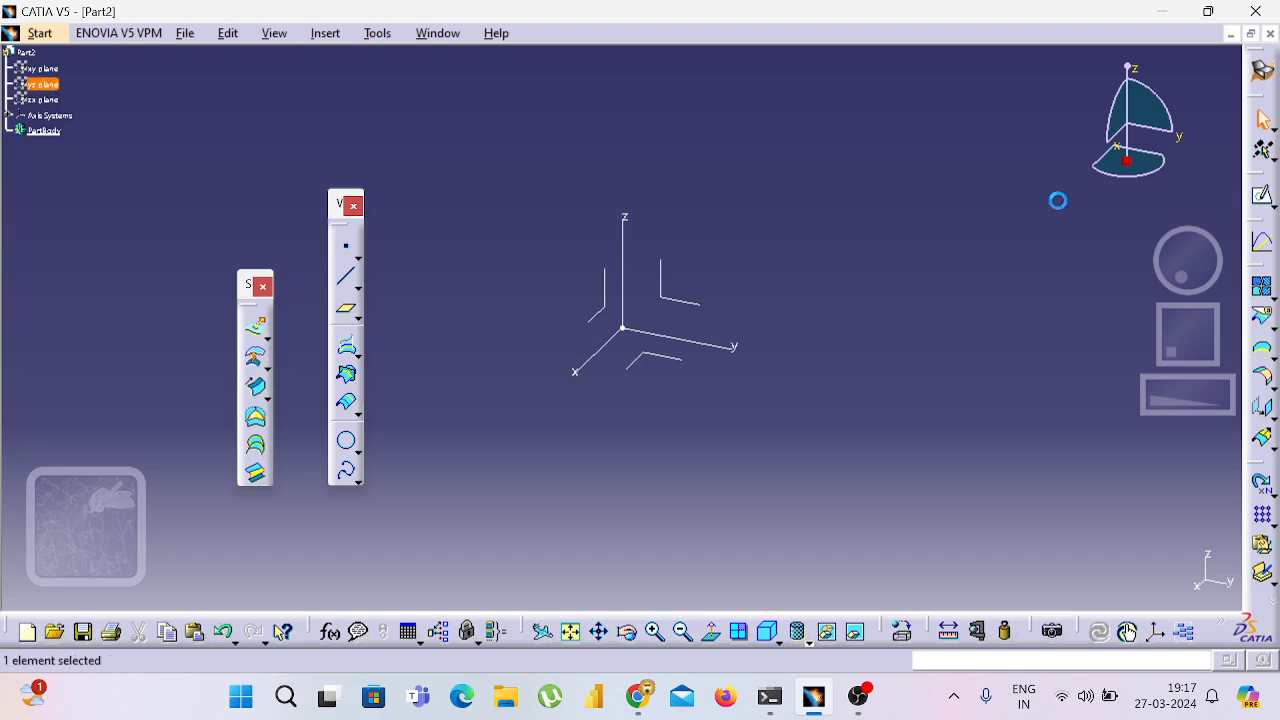
# - On the yz plane, draw a centre arc from the origin between left and right points on the H axis
pyautogui.click(1262, 196)
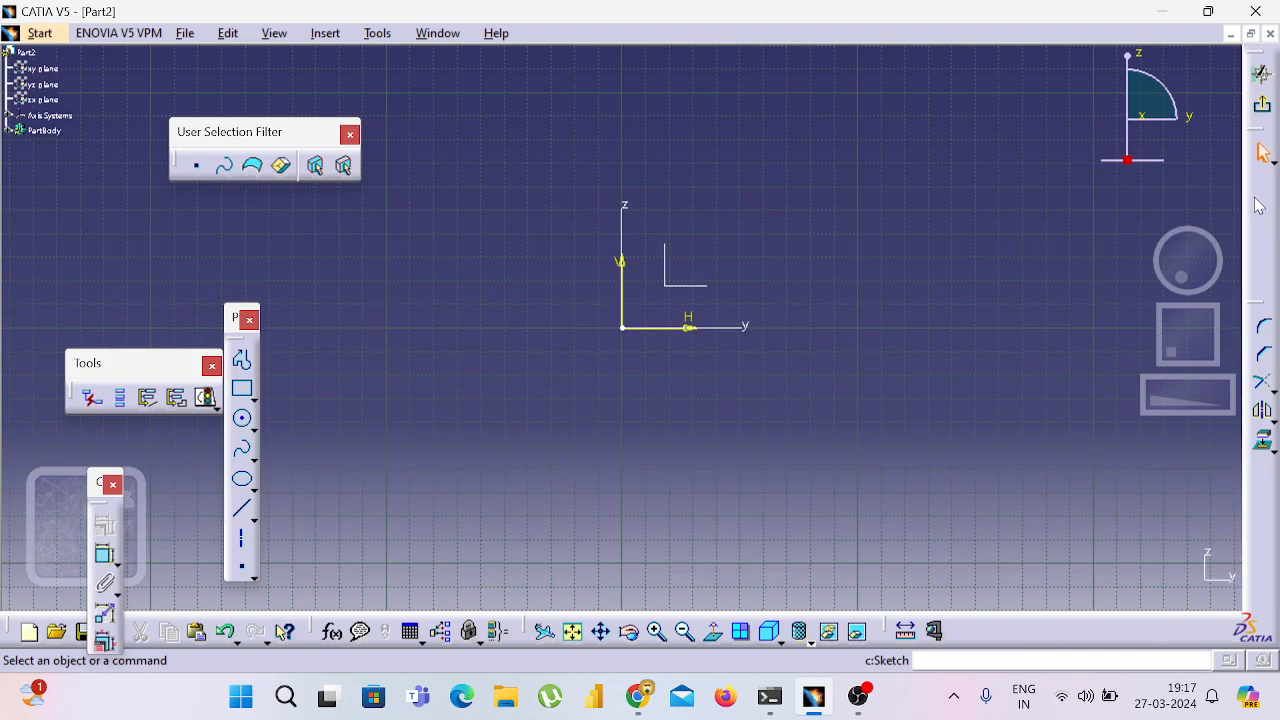
pyautogui.click(255, 425)
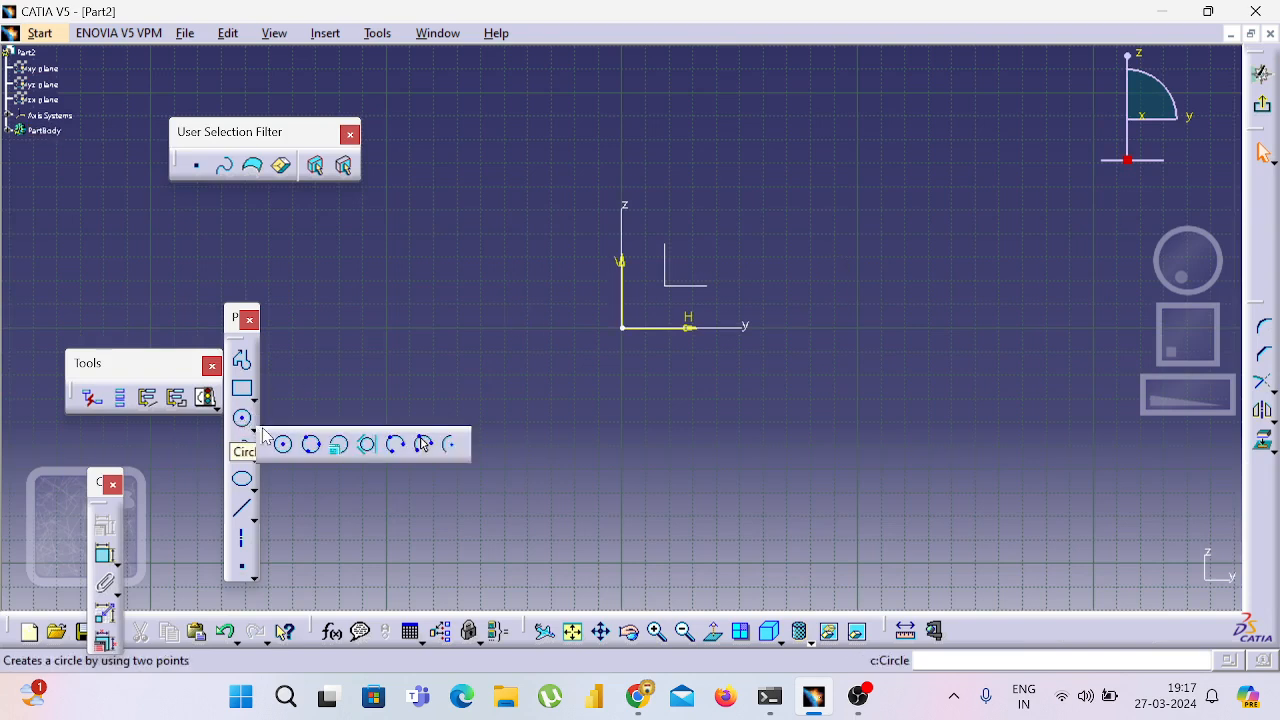
pyautogui.click(443, 444)
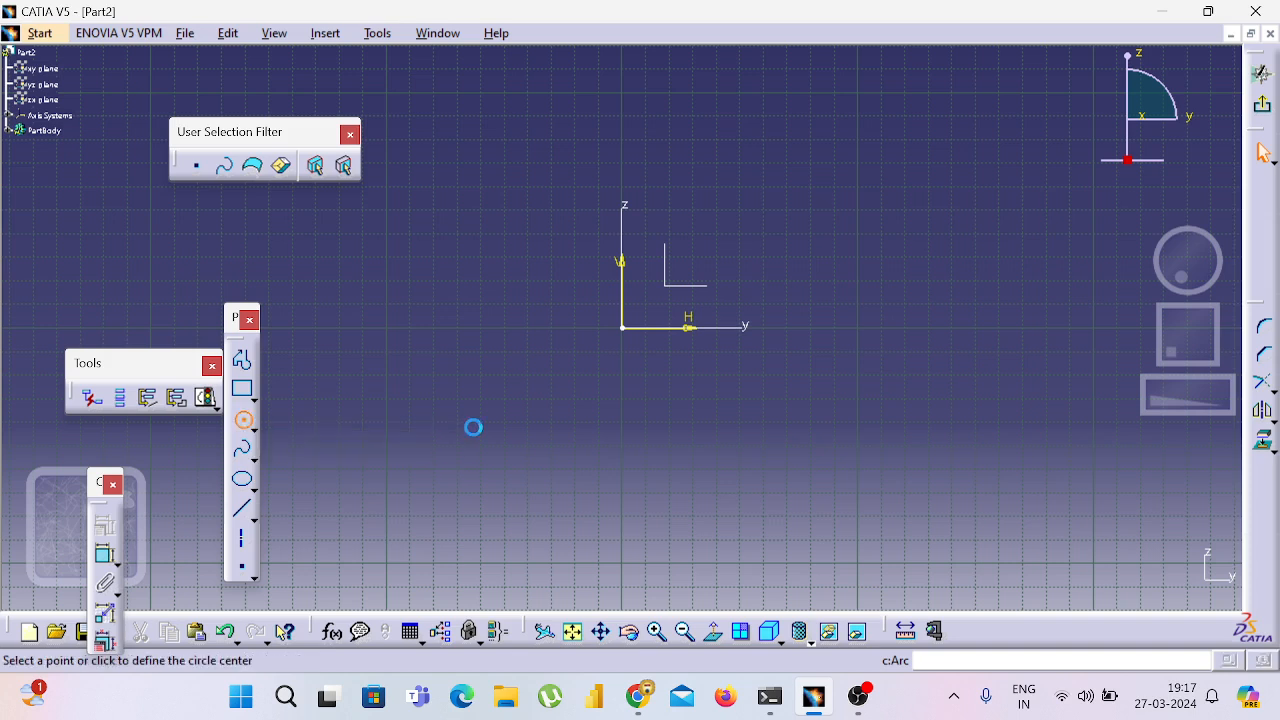
pyautogui.click(623, 329)
pyautogui.click(481, 328)
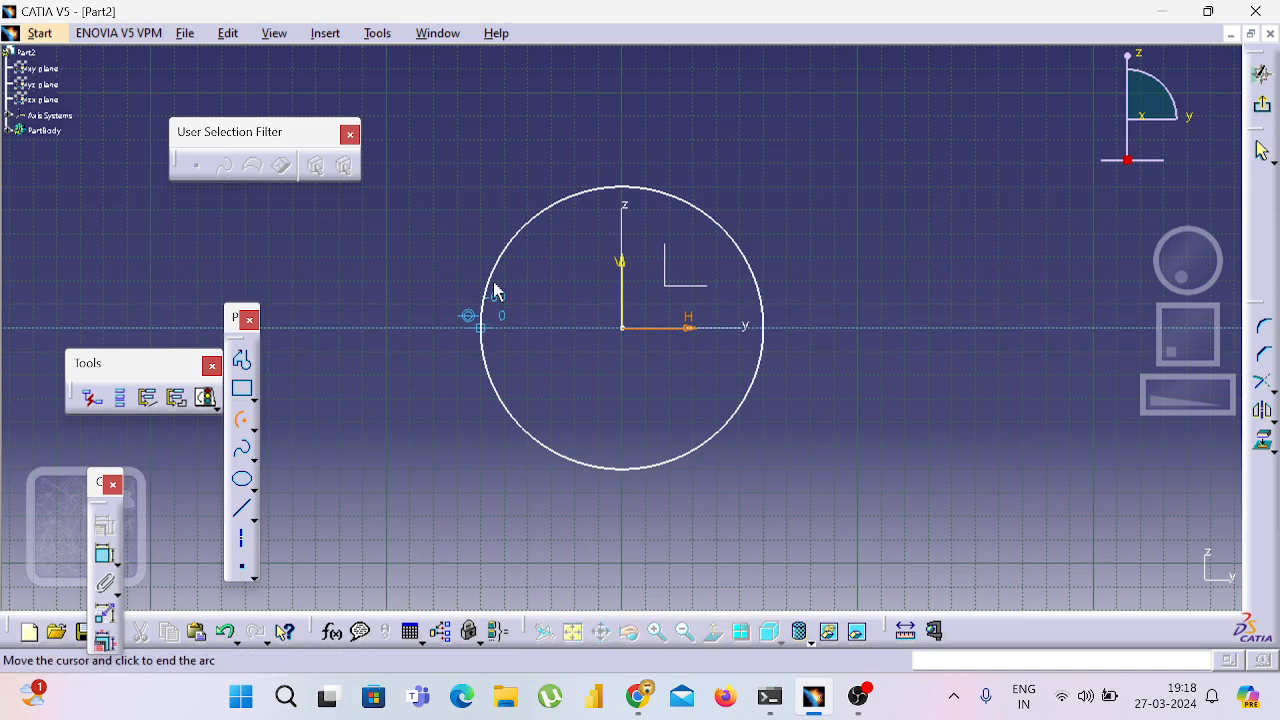
pyautogui.press('Escape')
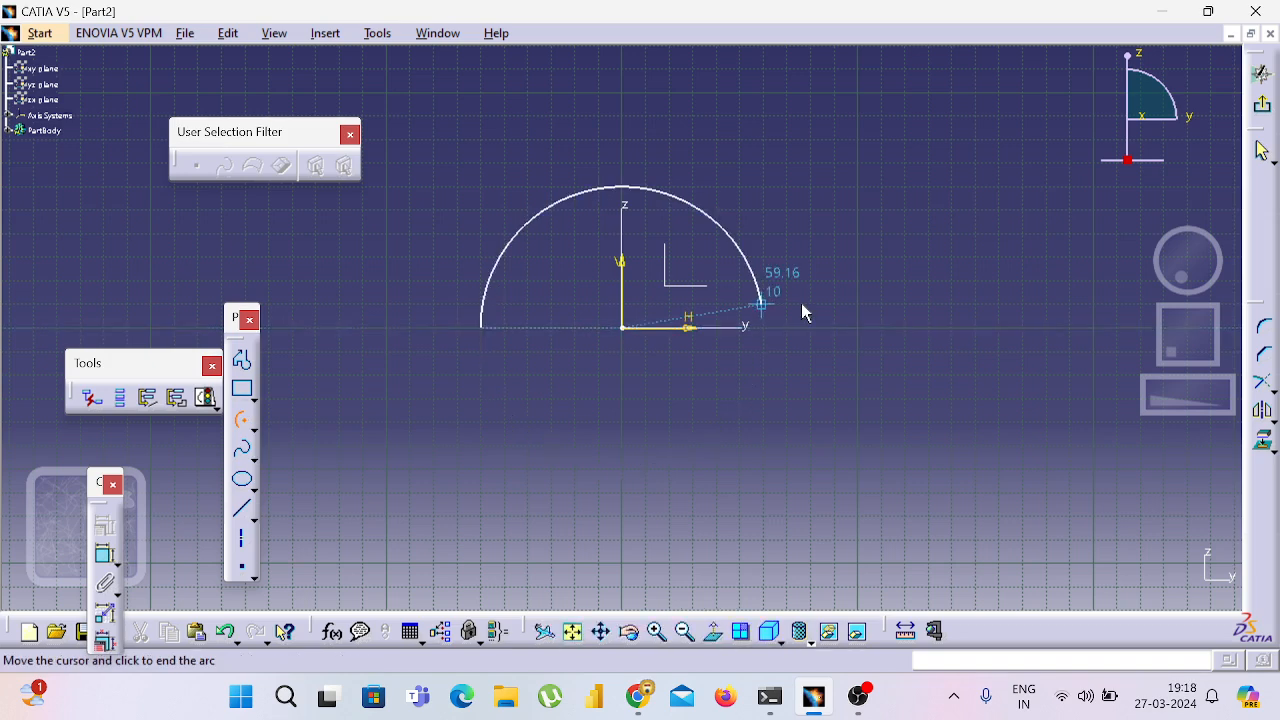
pyautogui.click(783, 340)
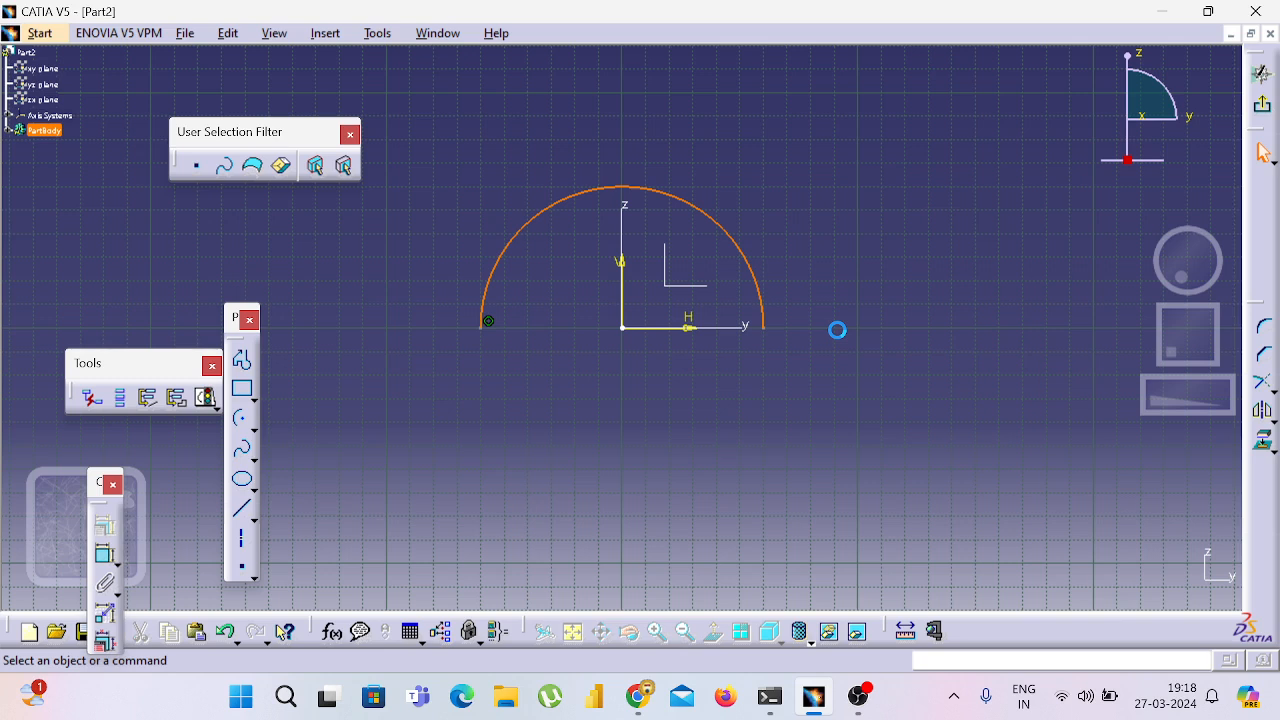
pyautogui.click(816, 346)
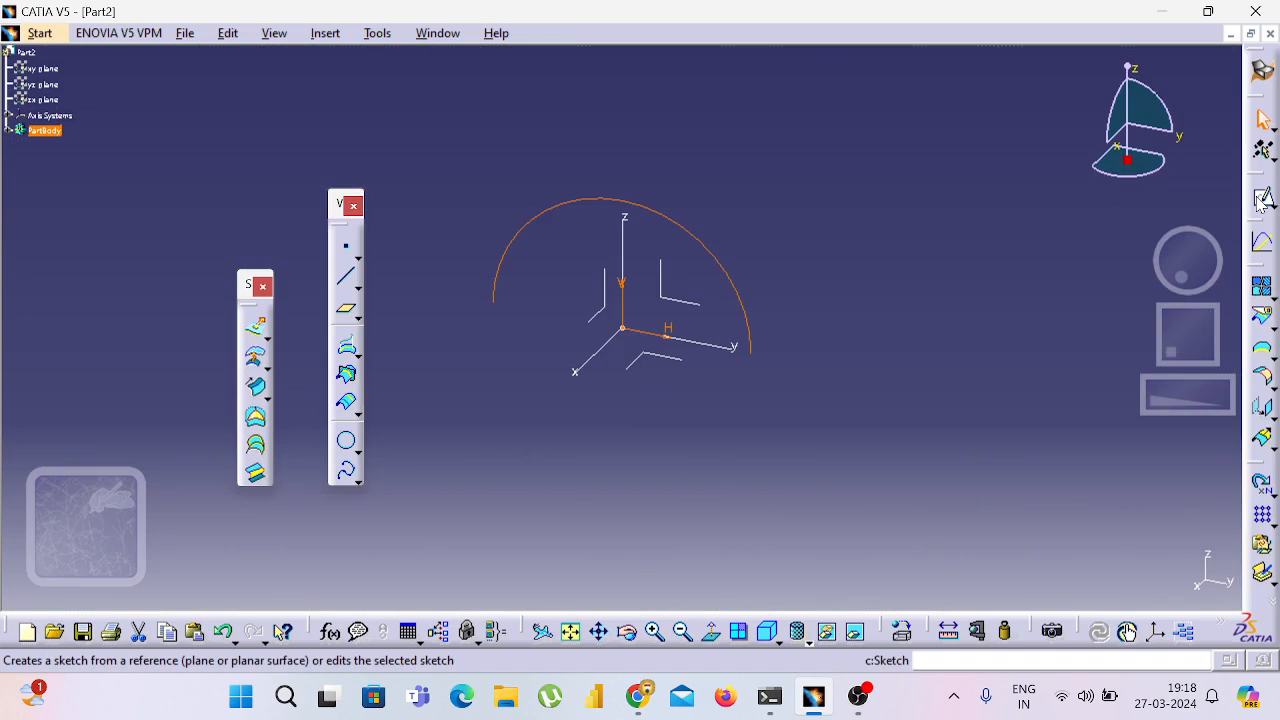
# - Choose Positioned Sketch from the sketch variants and exit to 3D
pyautogui.click(1270, 208)
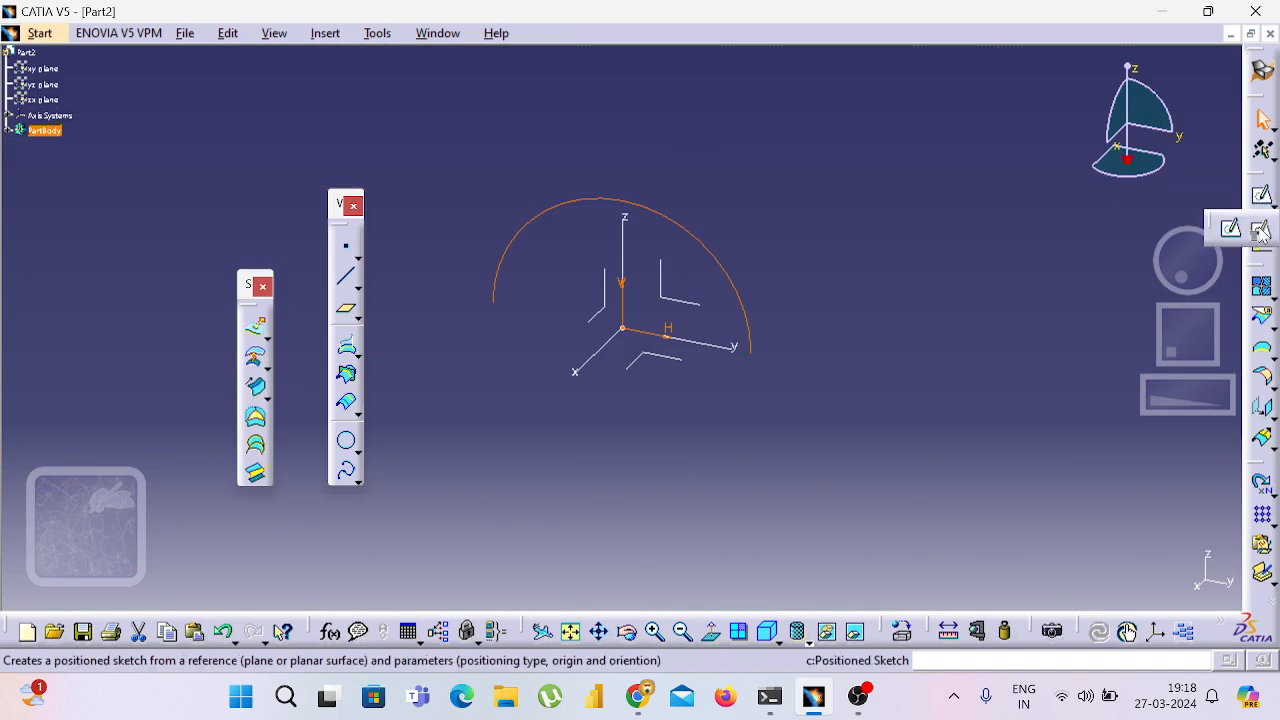
pyautogui.click(1260, 231)
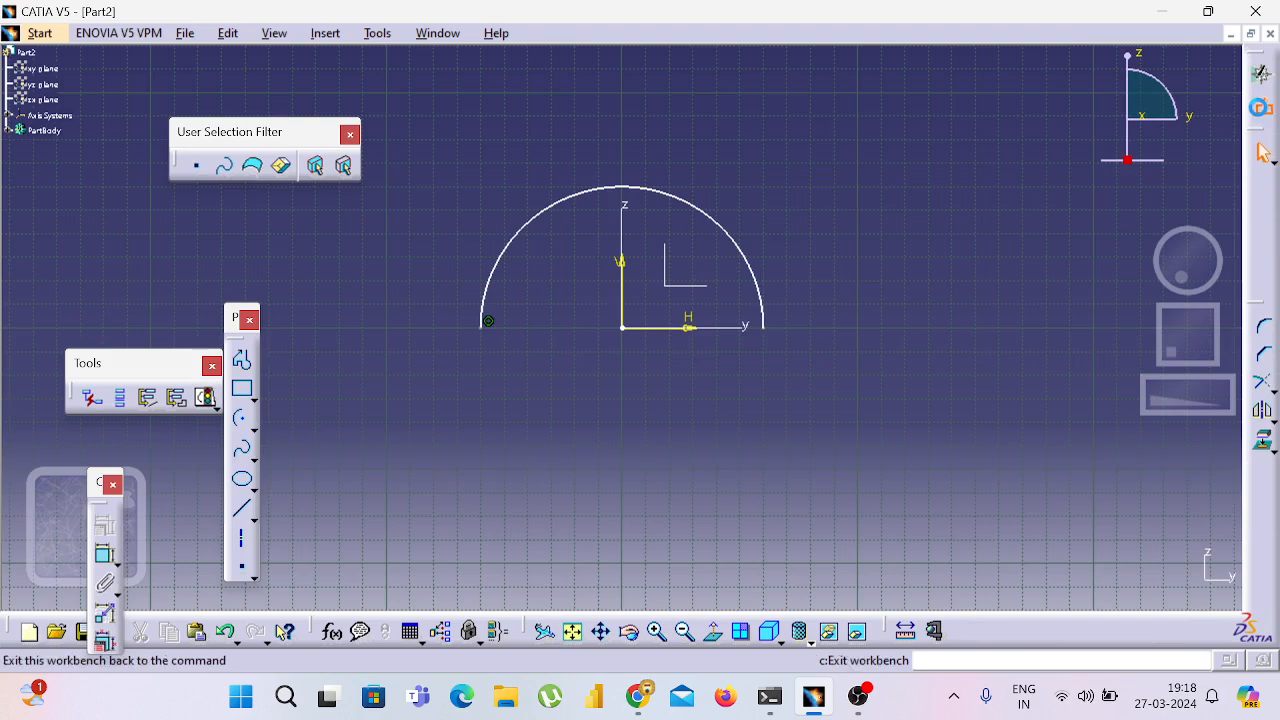
pyautogui.click(1260, 107)
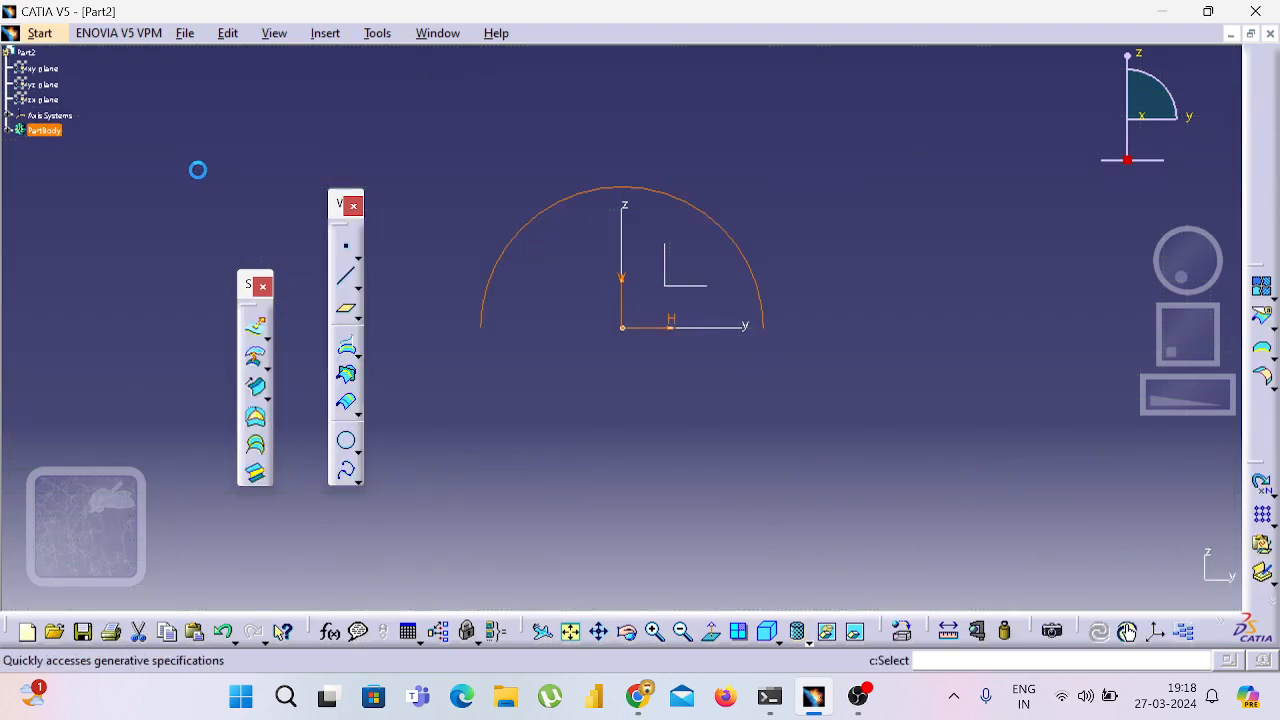
# - Create a positioned sketch on the zx plane with Reverse V and Swap checked
pyautogui.click(50, 108)
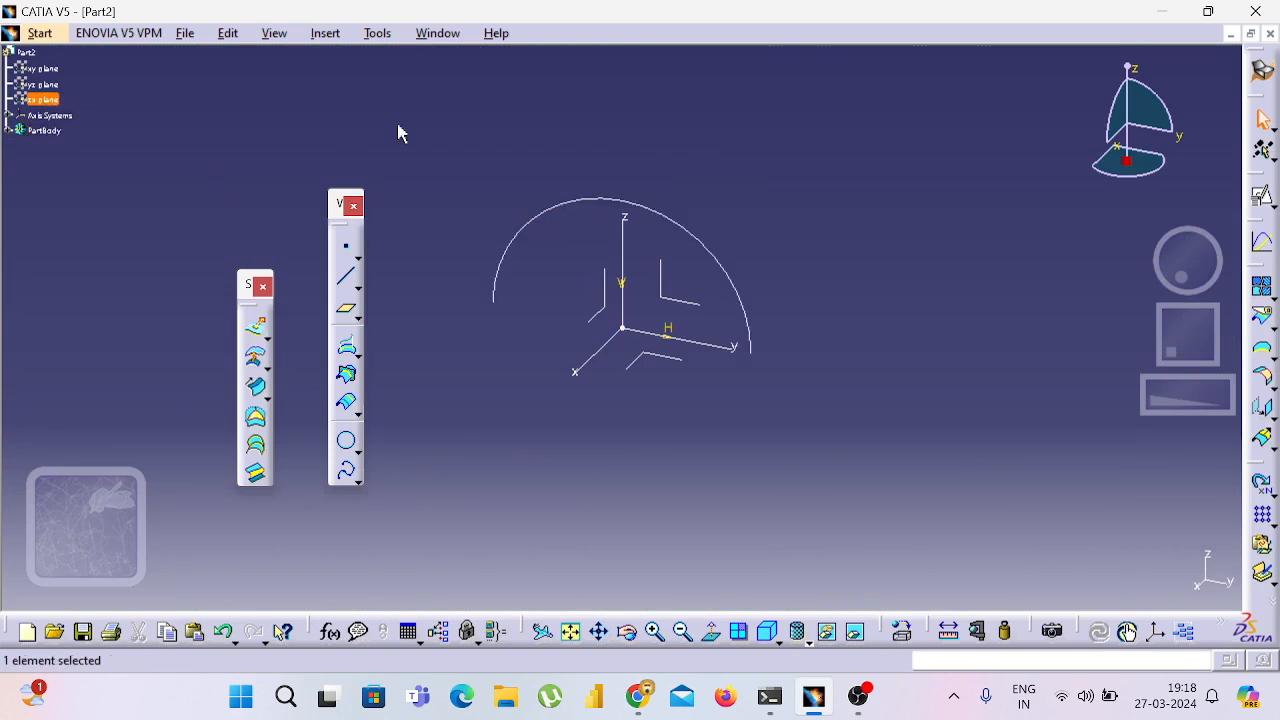
pyautogui.click(1264, 200)
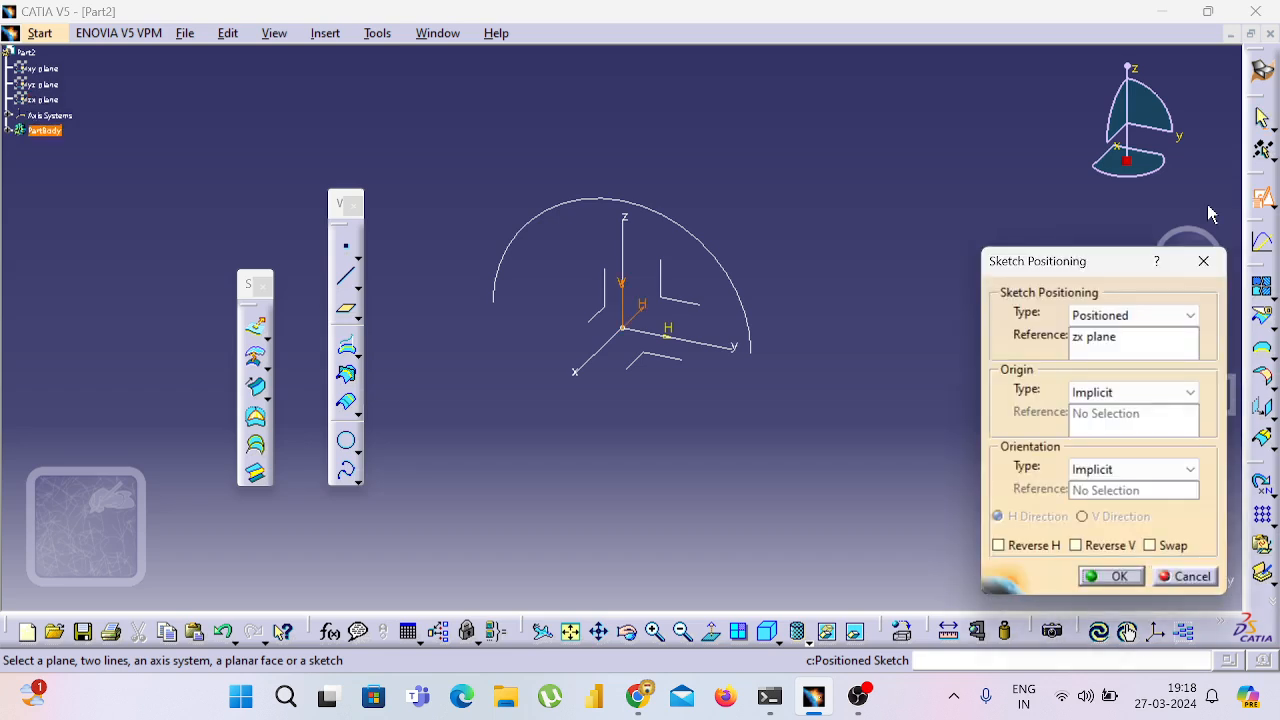
pyautogui.click(1098, 546)
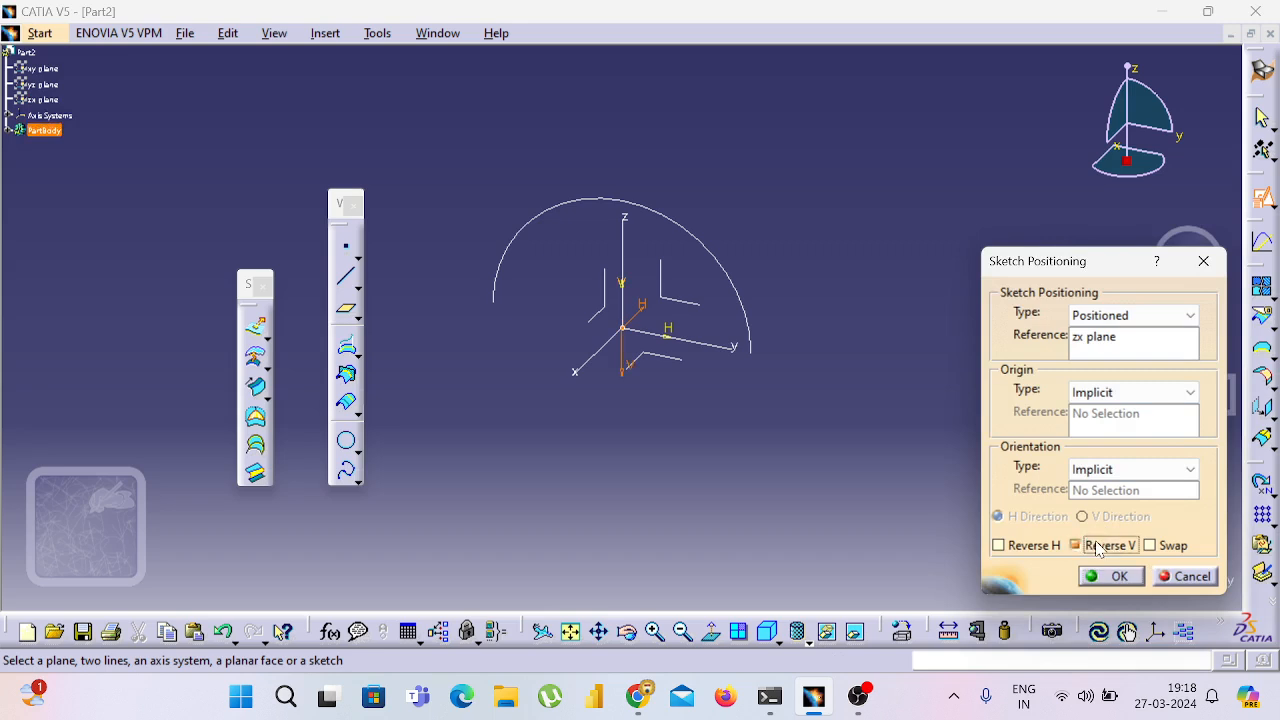
pyautogui.click(1156, 542)
pyautogui.click(1110, 577)
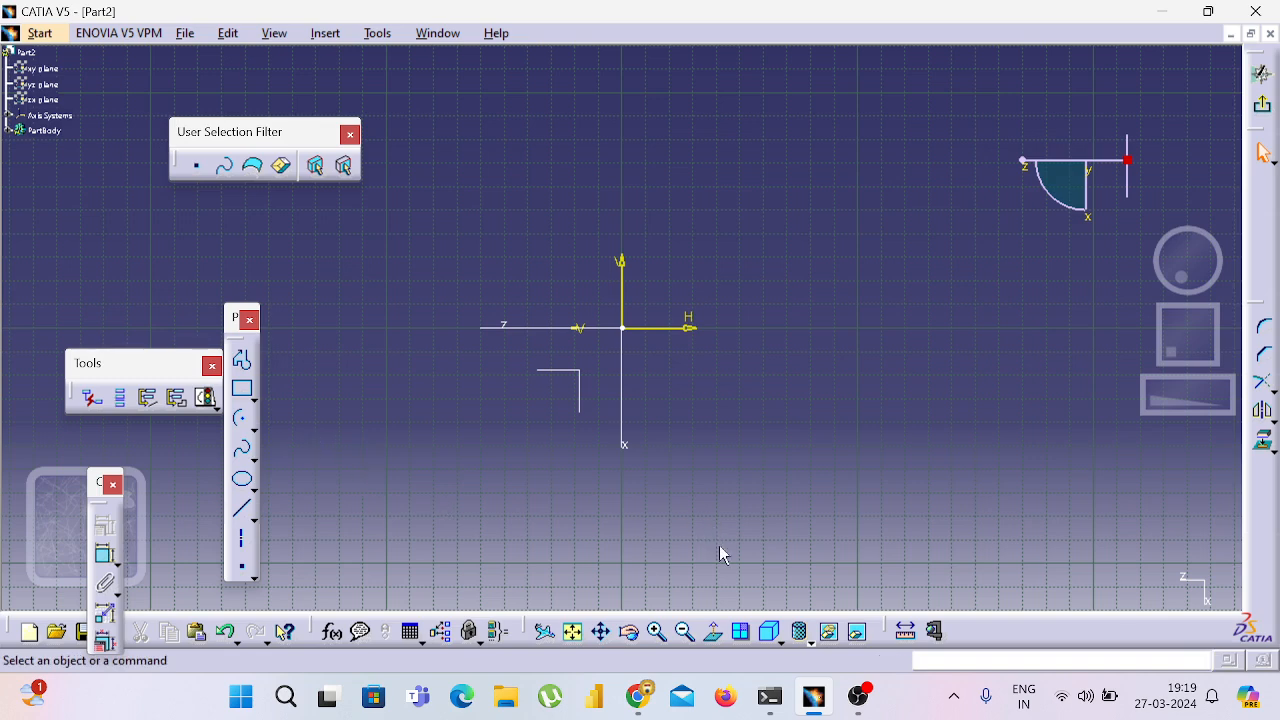
# - Draw a three-point spline from near the top down to the horizontal axis
pyautogui.moveTo(736, 499)
pyautogui.mouseDown(button='middle')
pyautogui.moveTo(718, 528)
pyautogui.moveTo(726, 491)
pyautogui.moveTo(724, 507)
pyautogui.mouseUp(button='middle')
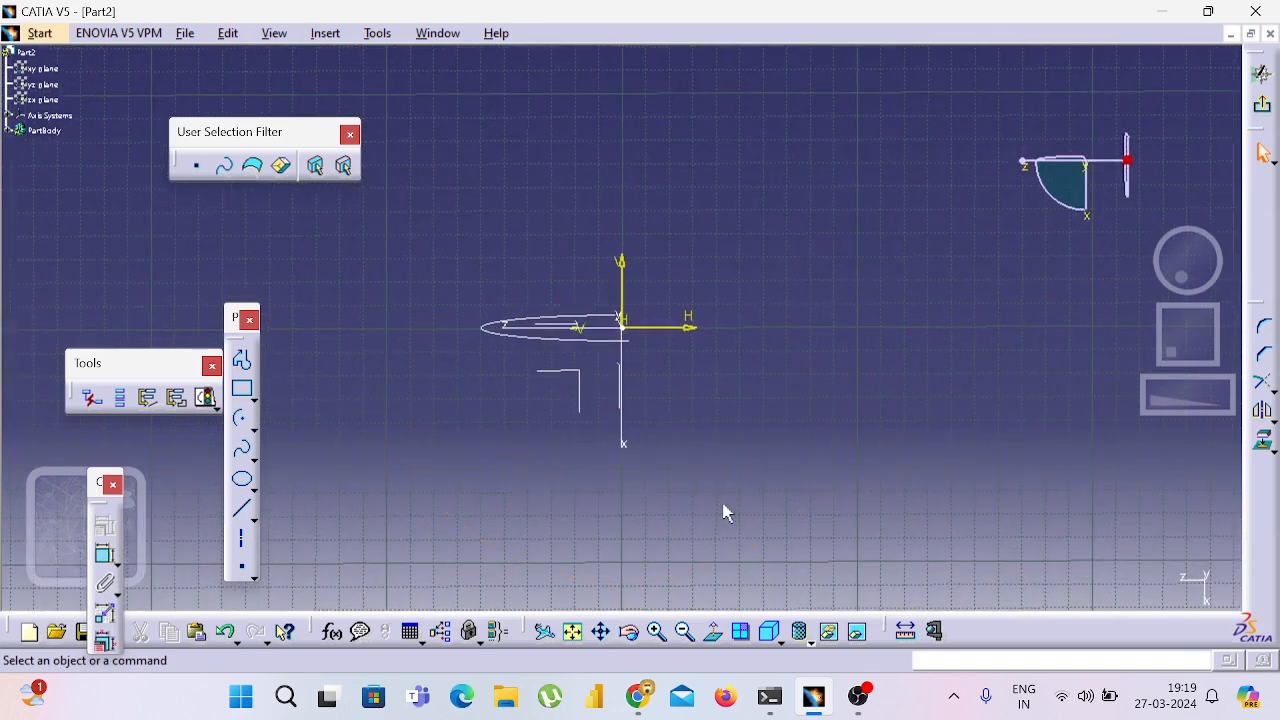
pyautogui.click(712, 631)
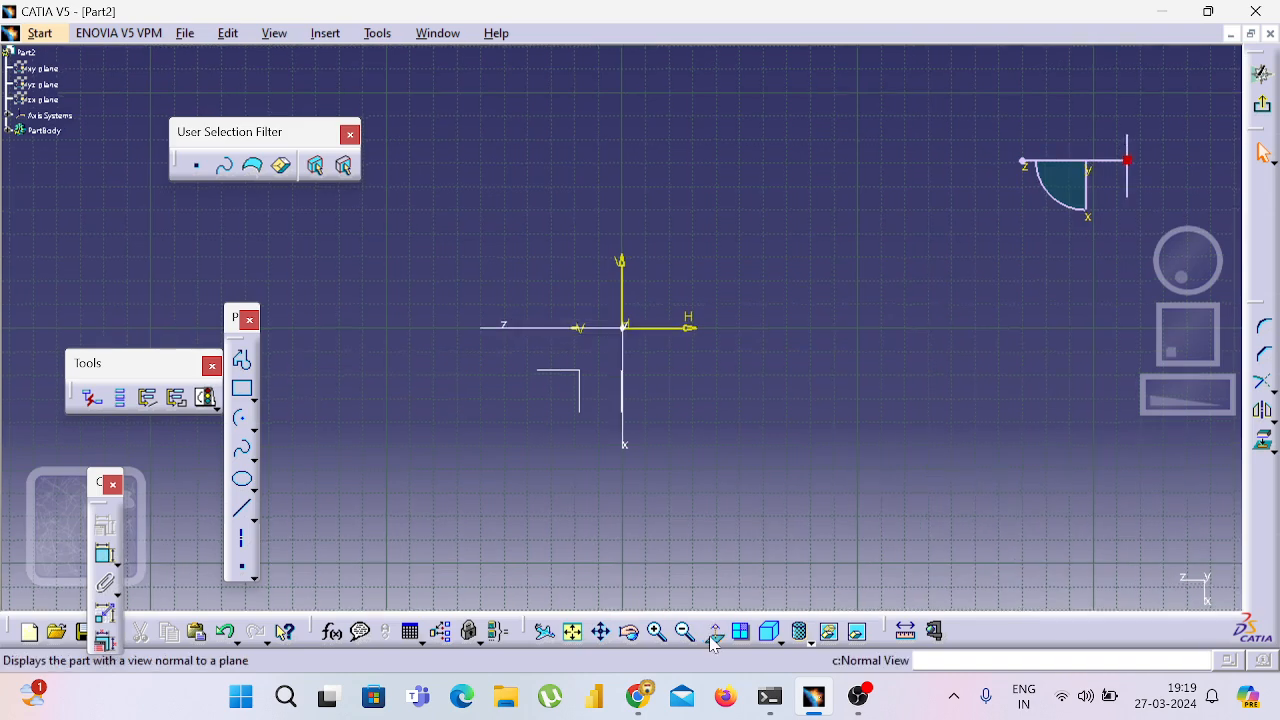
pyautogui.click(242, 449)
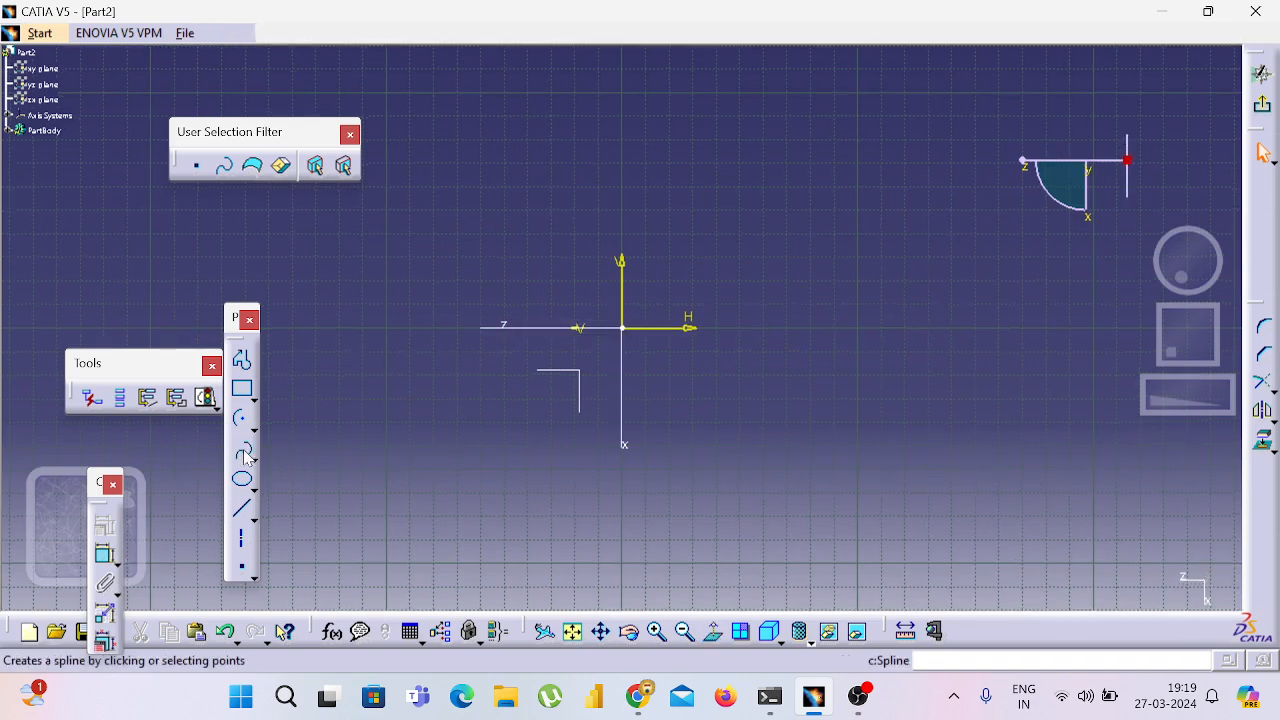
pyautogui.click(444, 120)
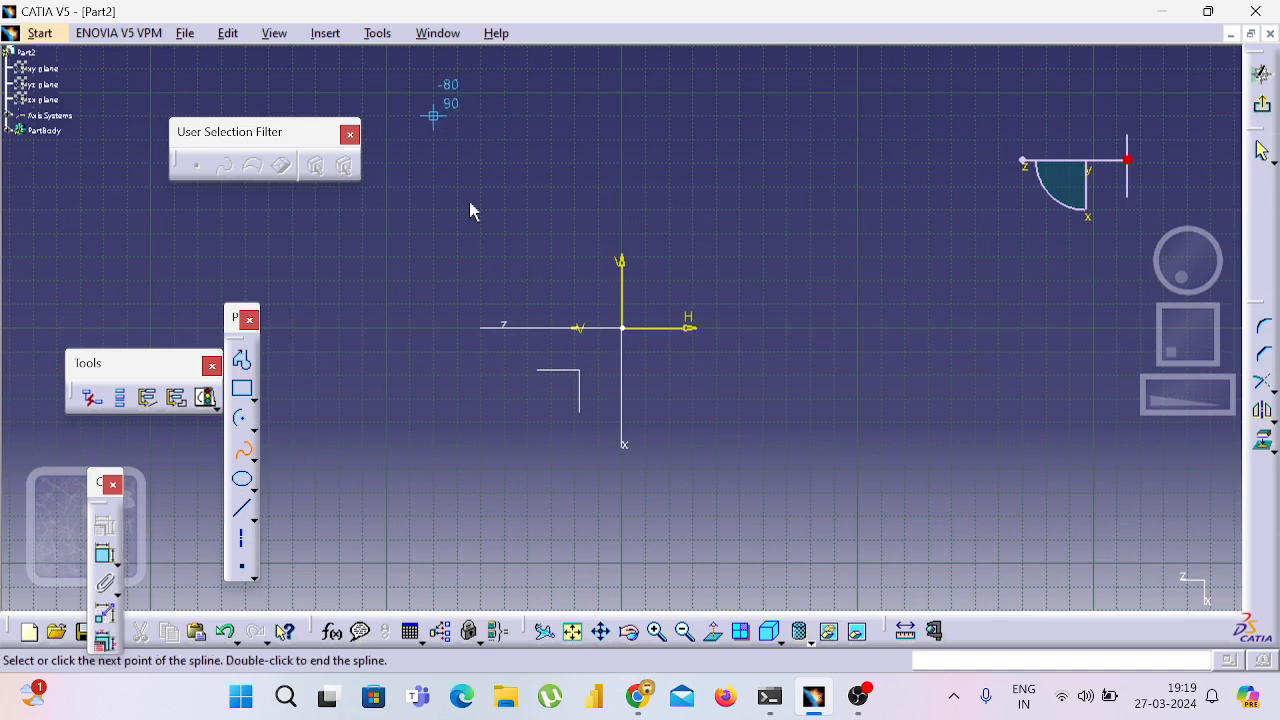
pyautogui.click(481, 235)
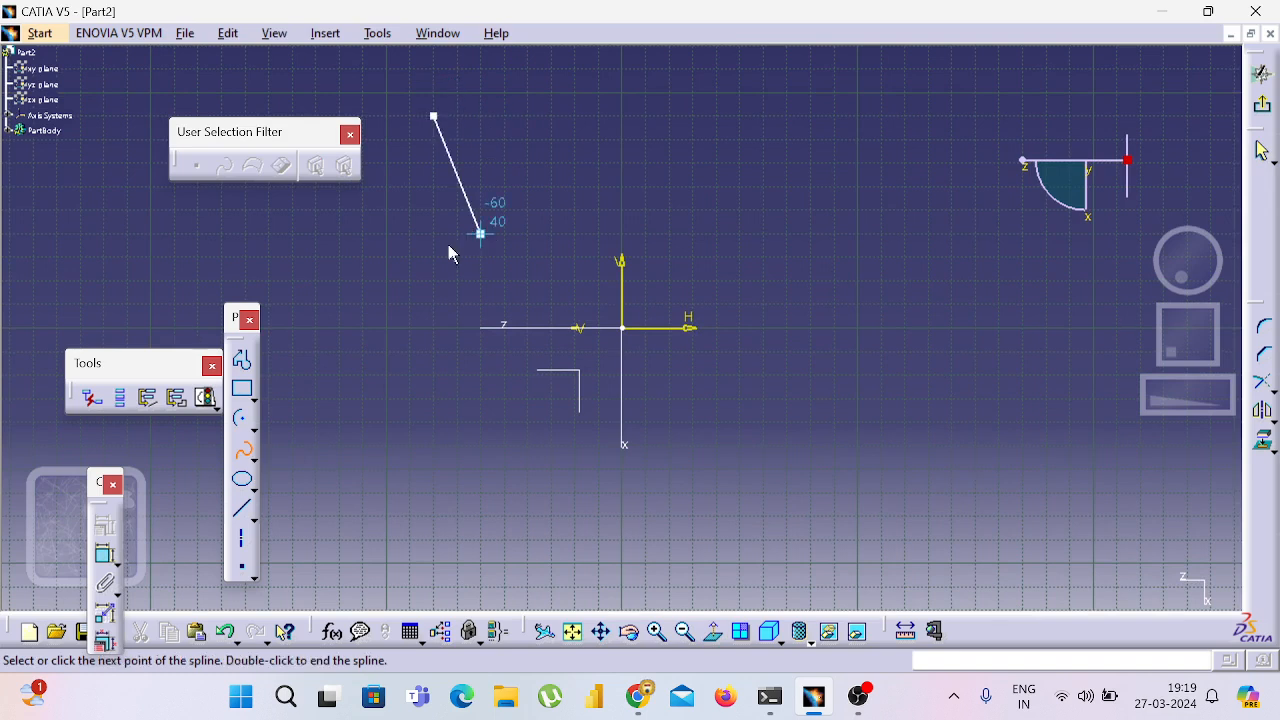
pyautogui.click(483, 327)
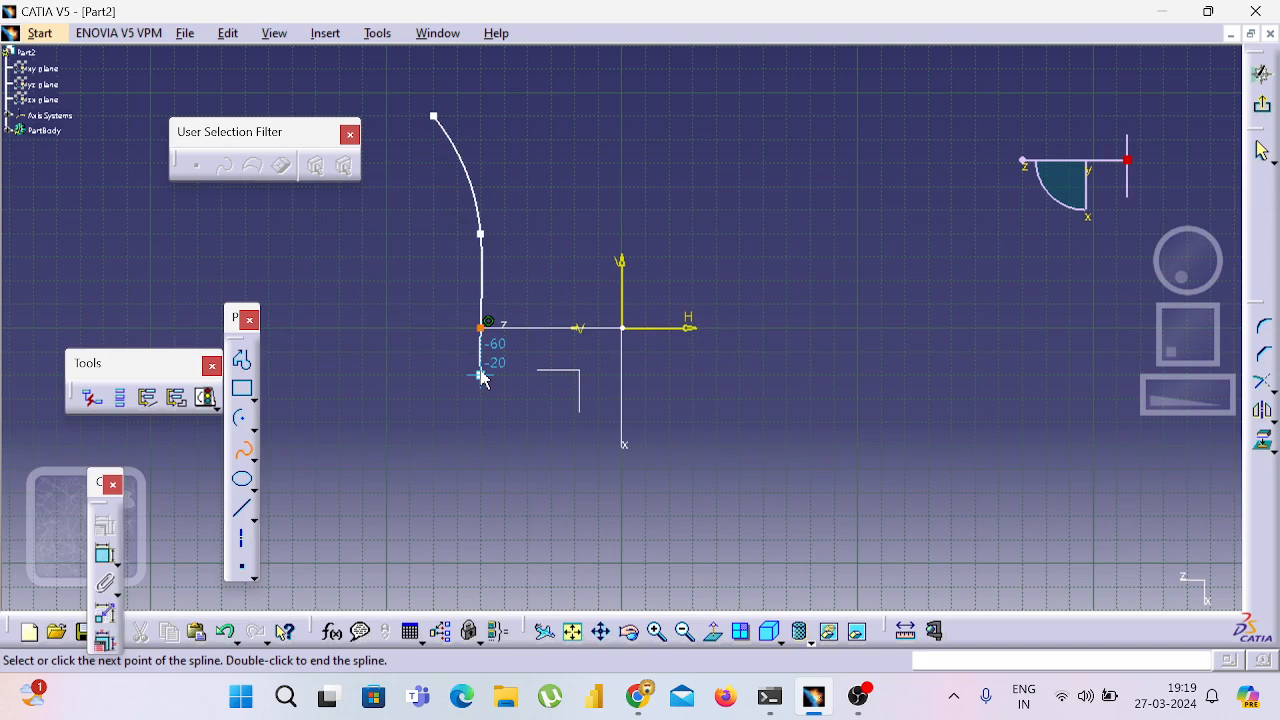
pyautogui.press('Escape')
# - Drag the spline's middle point left to bow the curve, then exit the sketch
pyautogui.click(433, 293)
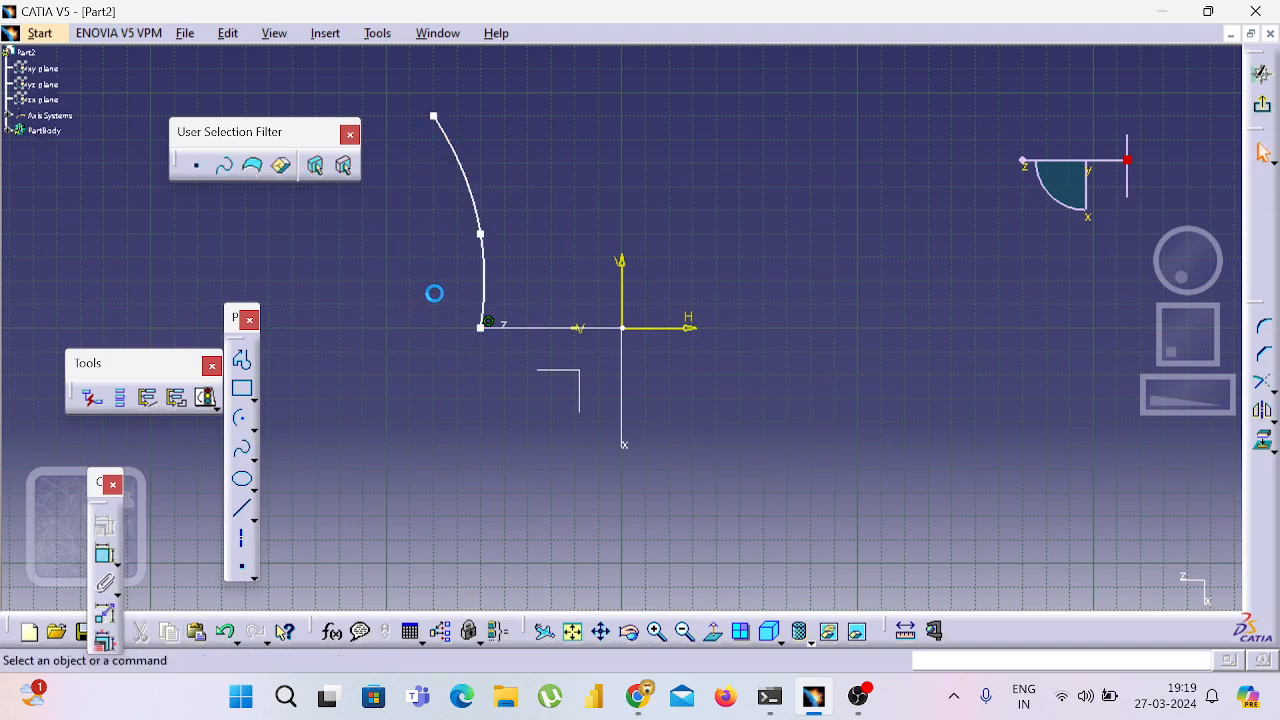
pyautogui.click(481, 234)
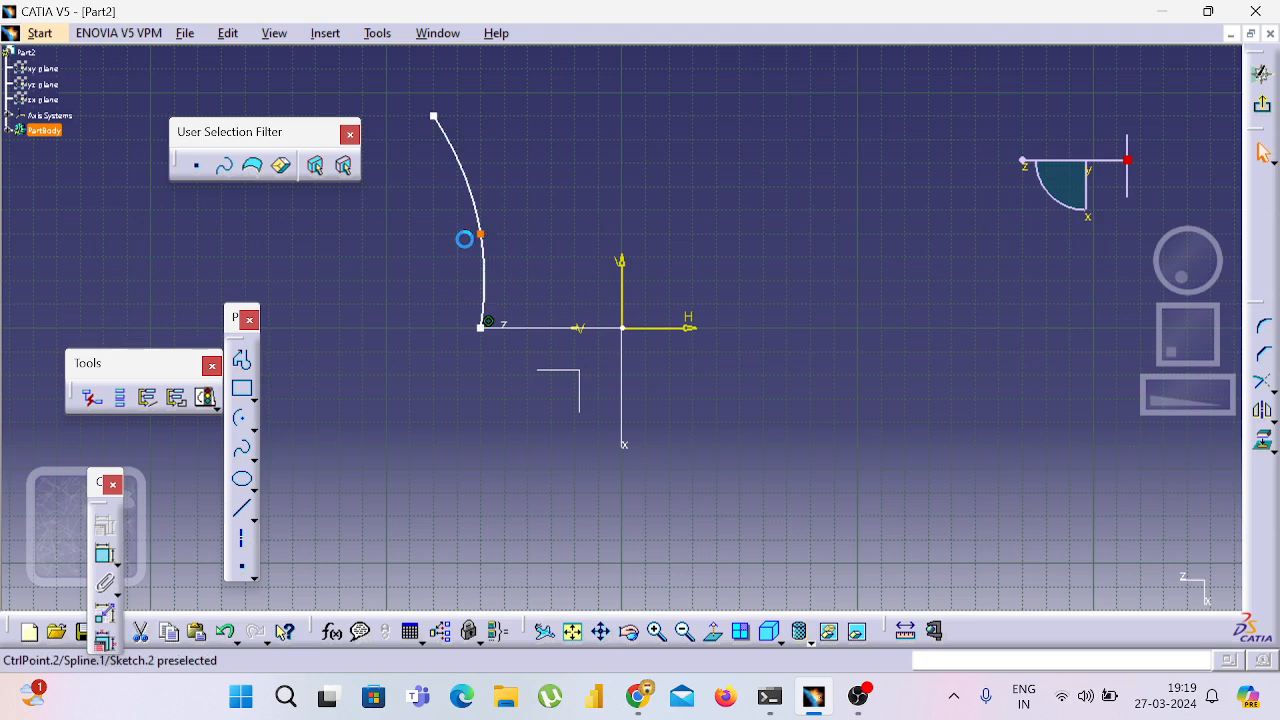
pyautogui.moveTo(464, 239); pyautogui.dragTo(427, 257)
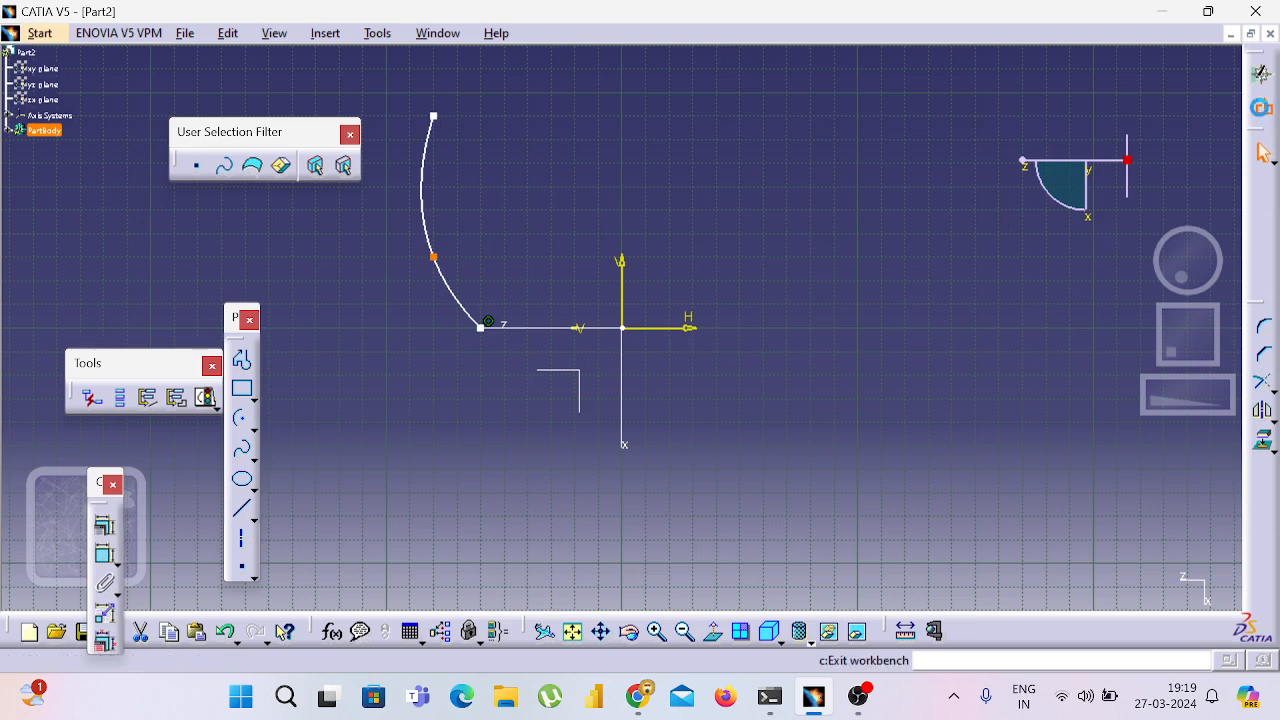
pyautogui.click(1261, 107)
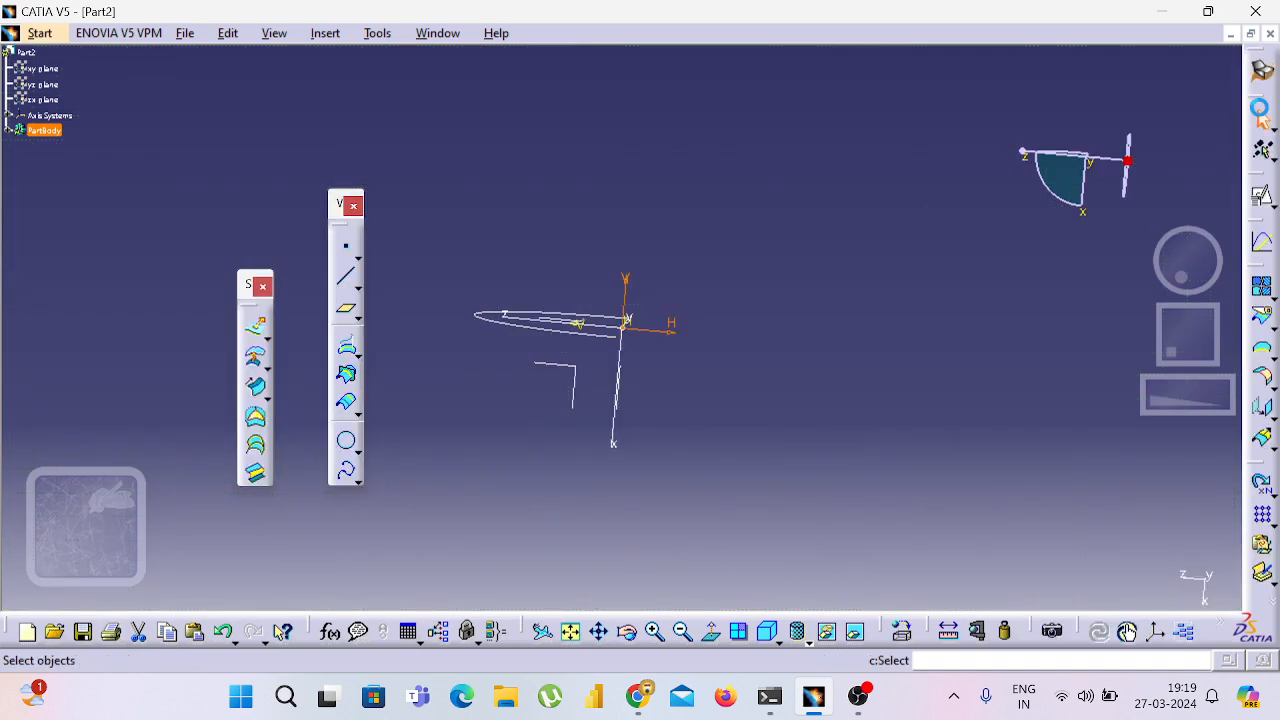
# - Cancel the sweep started on the spline, deselect, and reopen an empty Swept Surface Definition
pyautogui.click(595, 218)
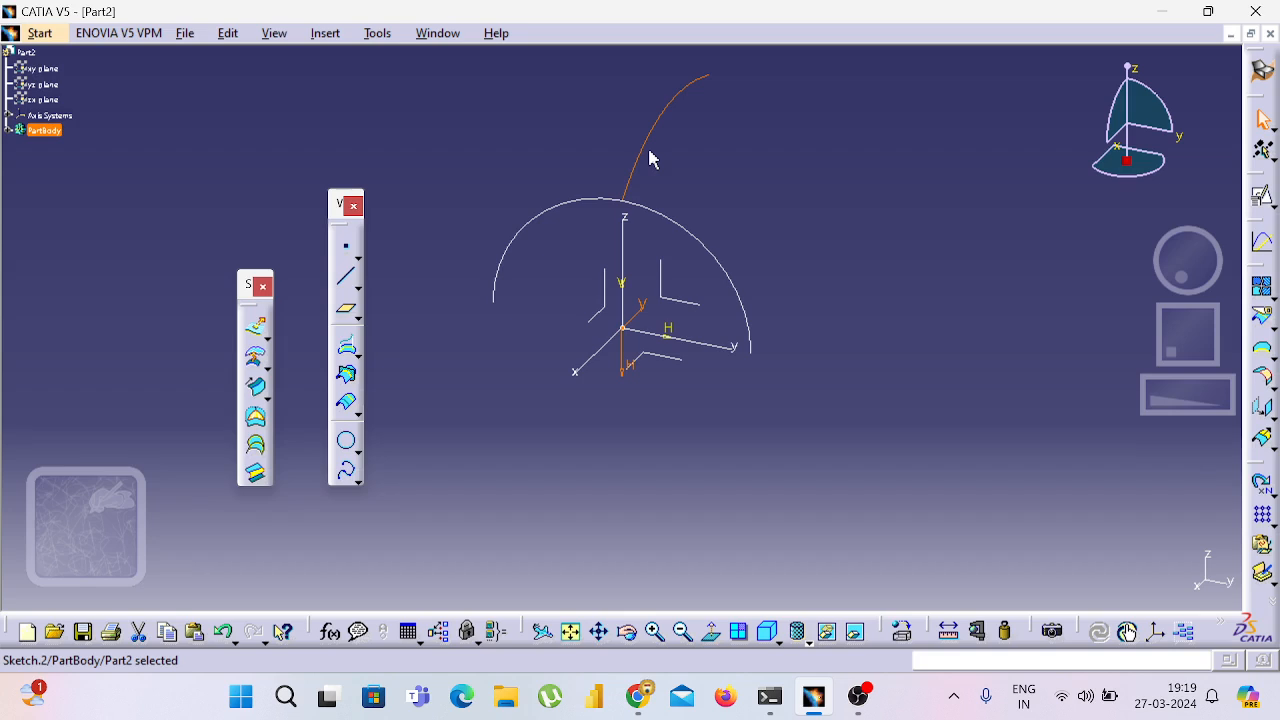
pyautogui.click(255, 390)
pyautogui.click(629, 193)
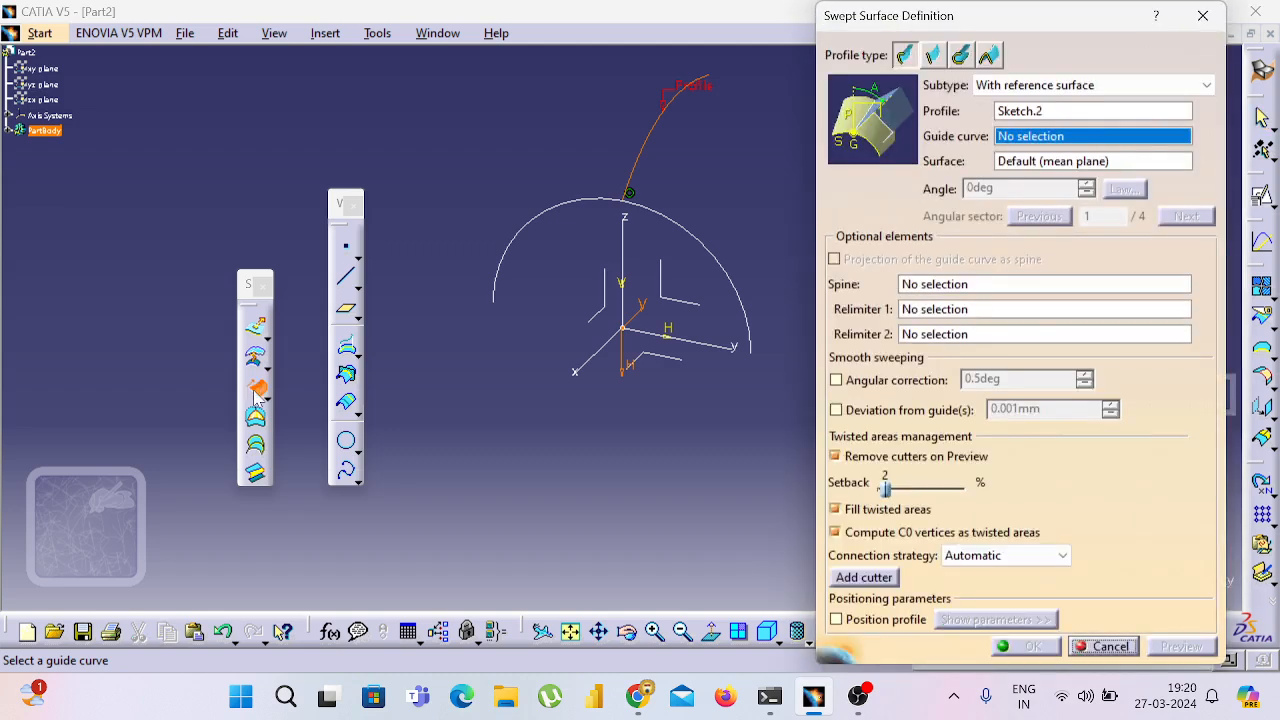
pyautogui.click(256, 388)
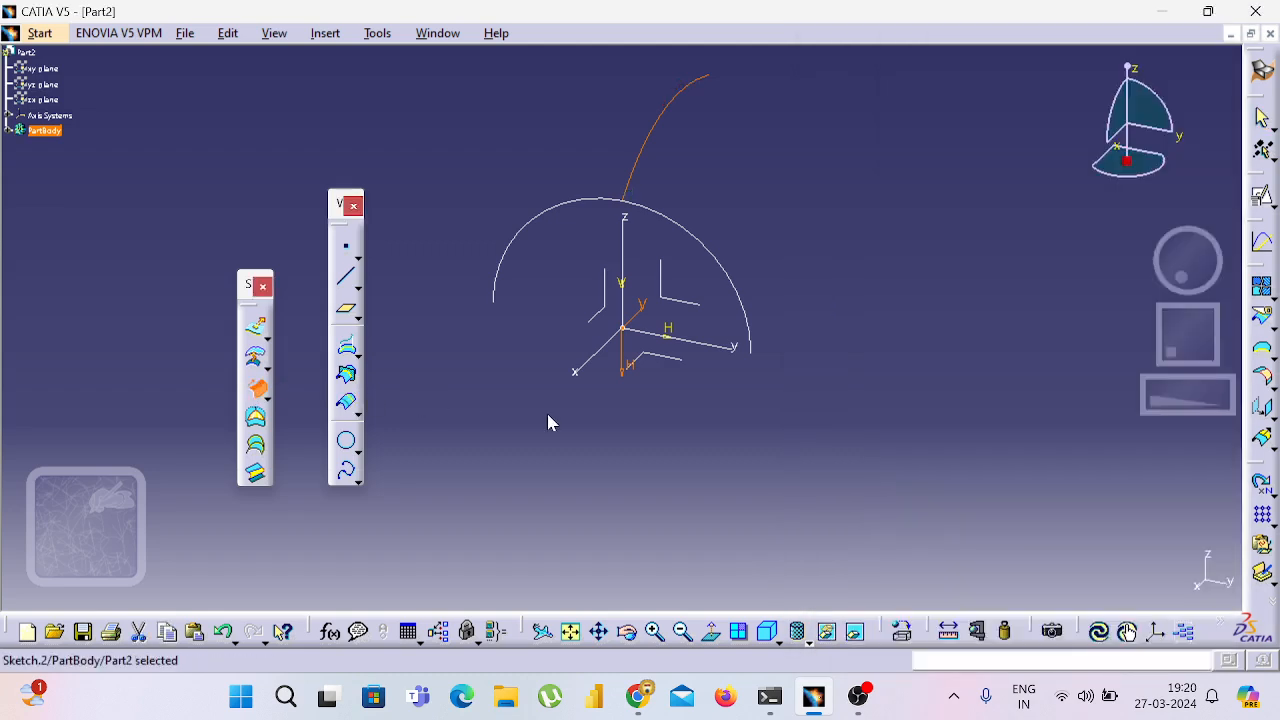
pyautogui.click(521, 428)
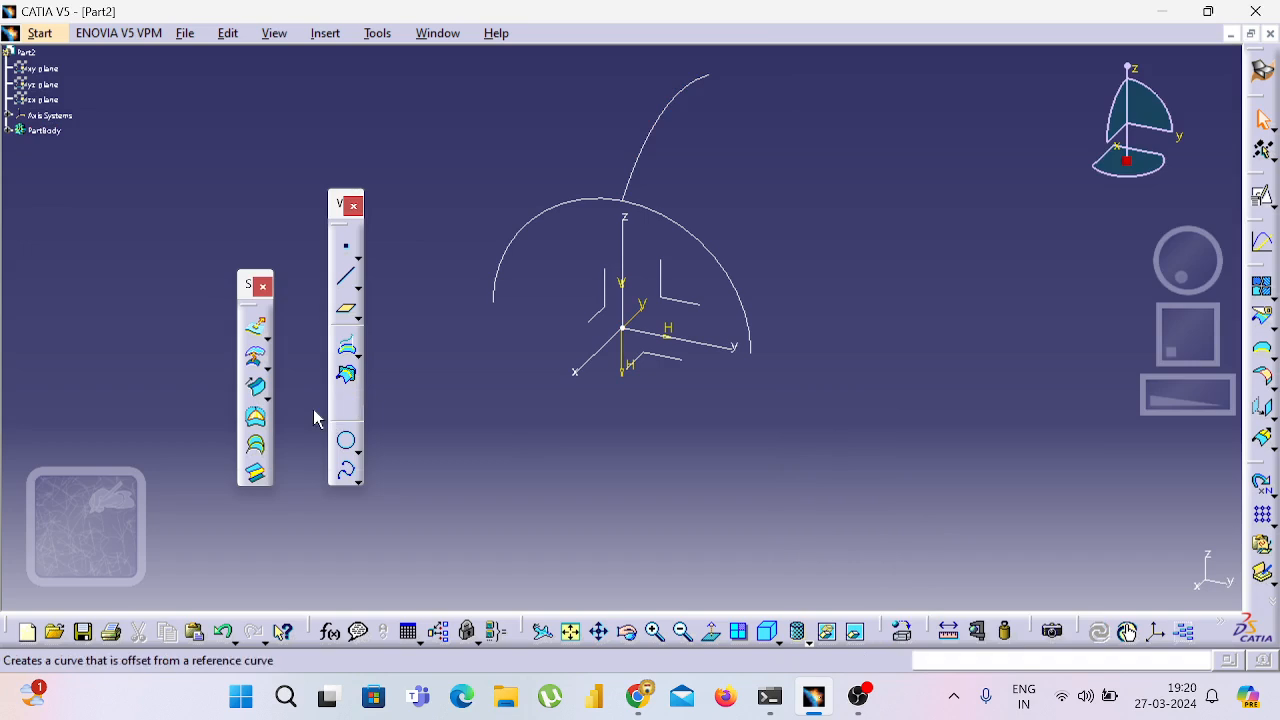
pyautogui.click(253, 392)
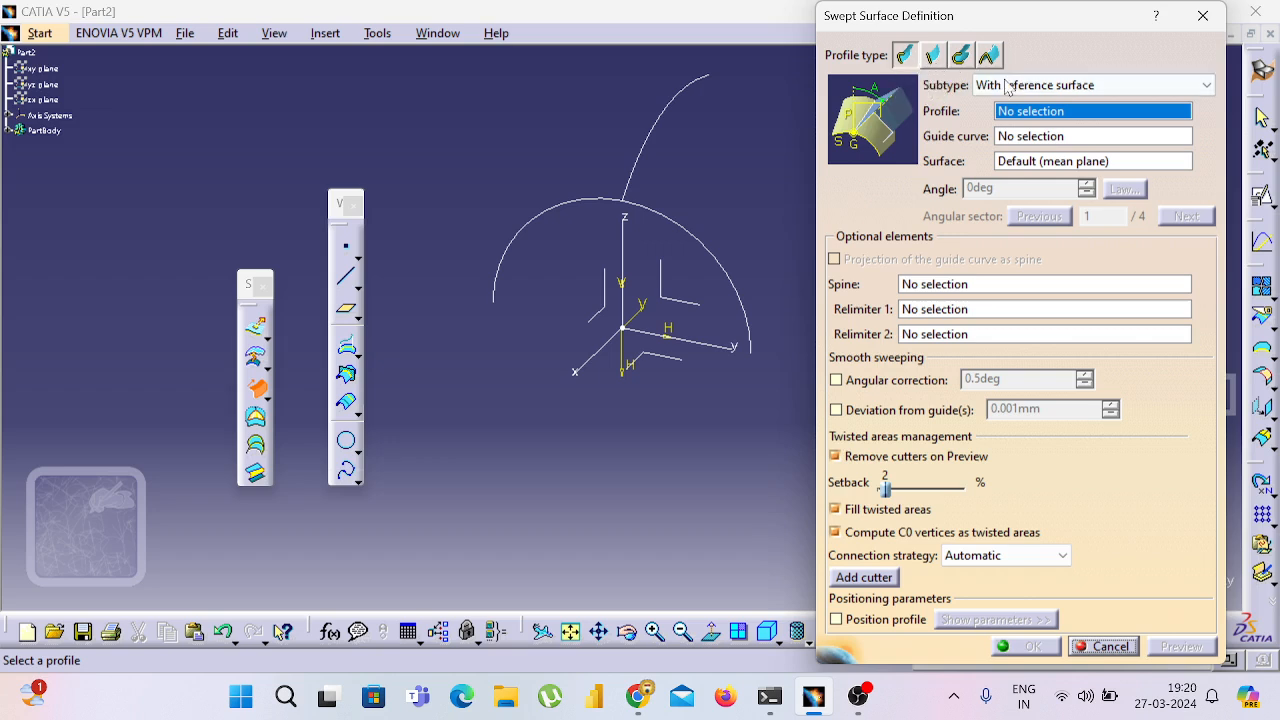
pyautogui.click(1043, 87)
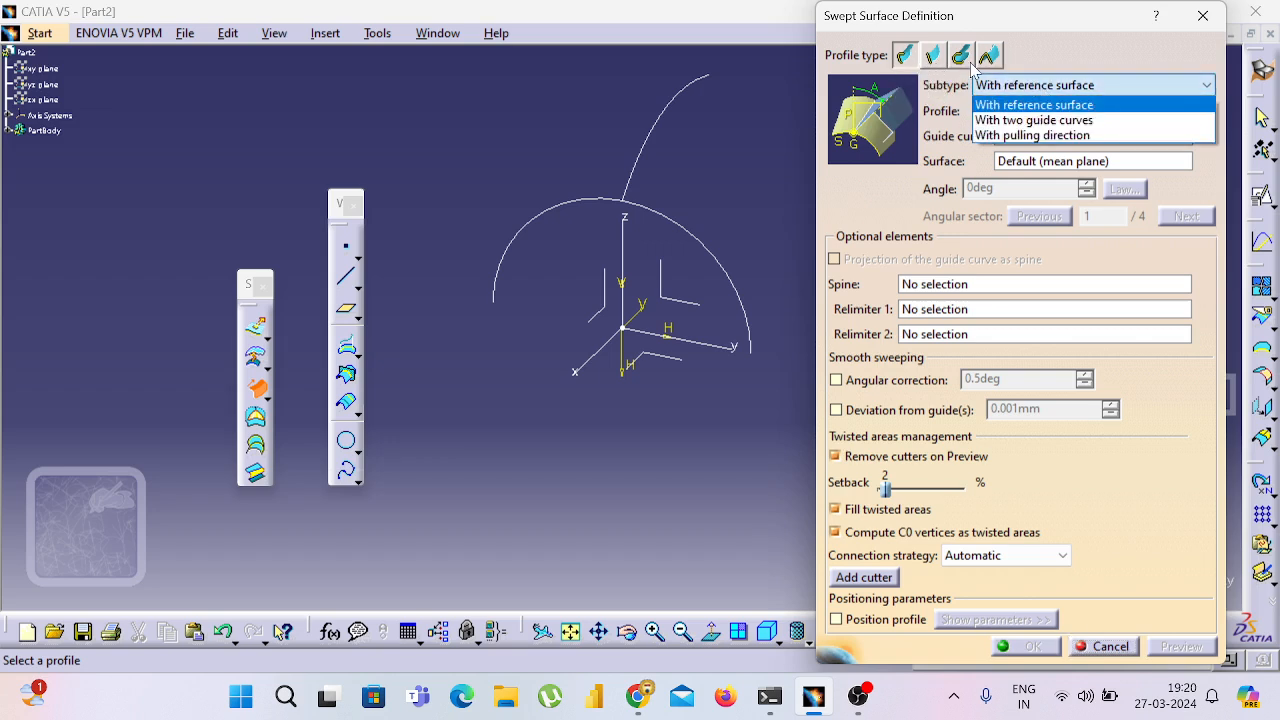
pyautogui.click(938, 62)
pyautogui.click(934, 56)
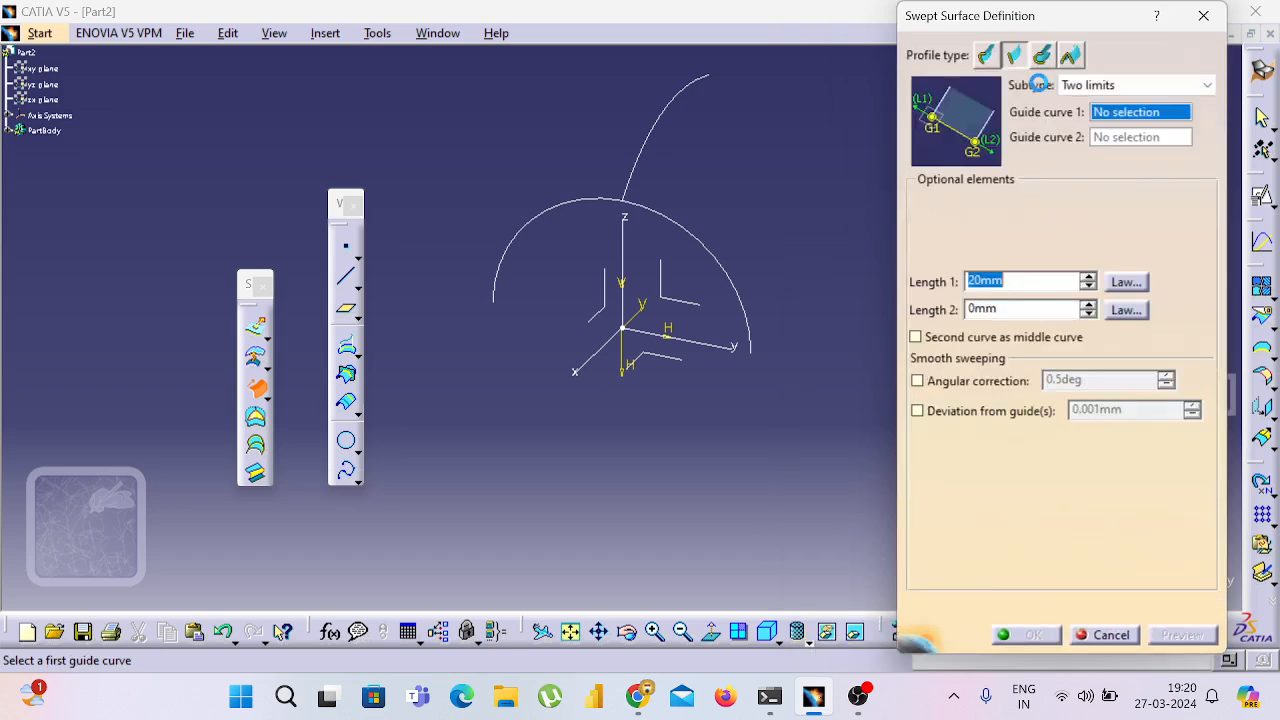
pyautogui.click(1104, 87)
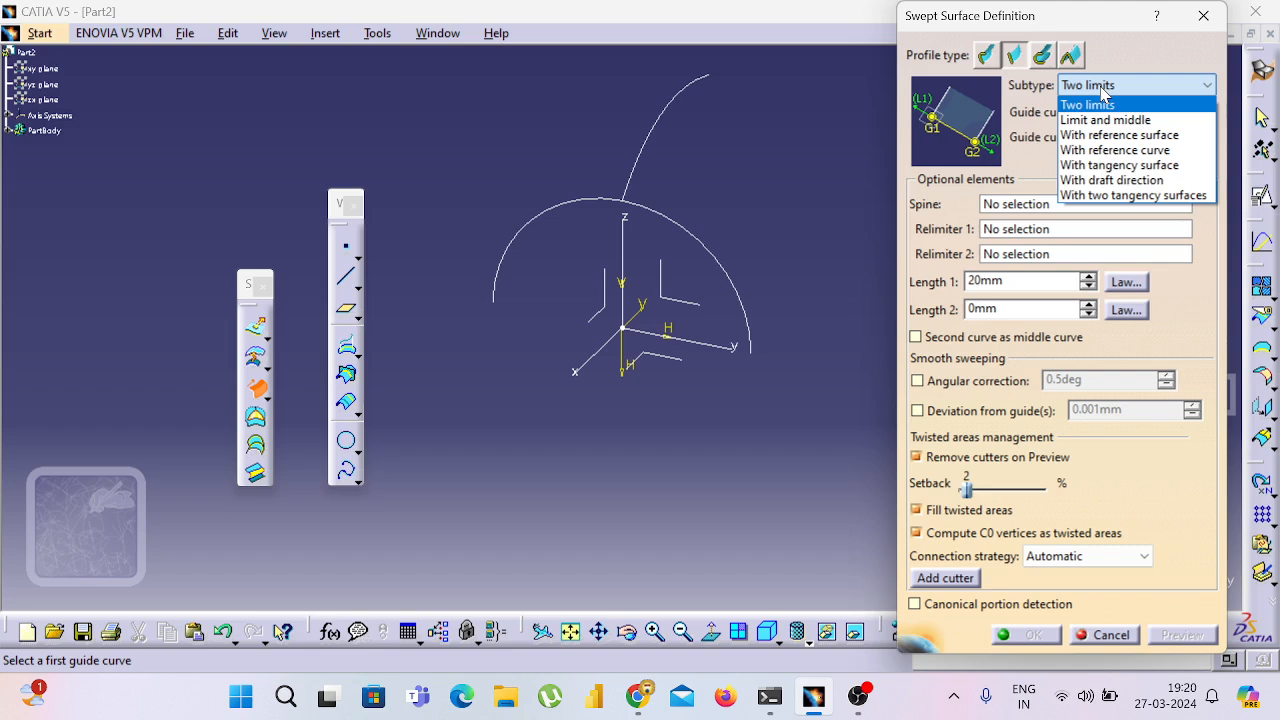
pyautogui.click(1048, 64)
pyautogui.click(1044, 56)
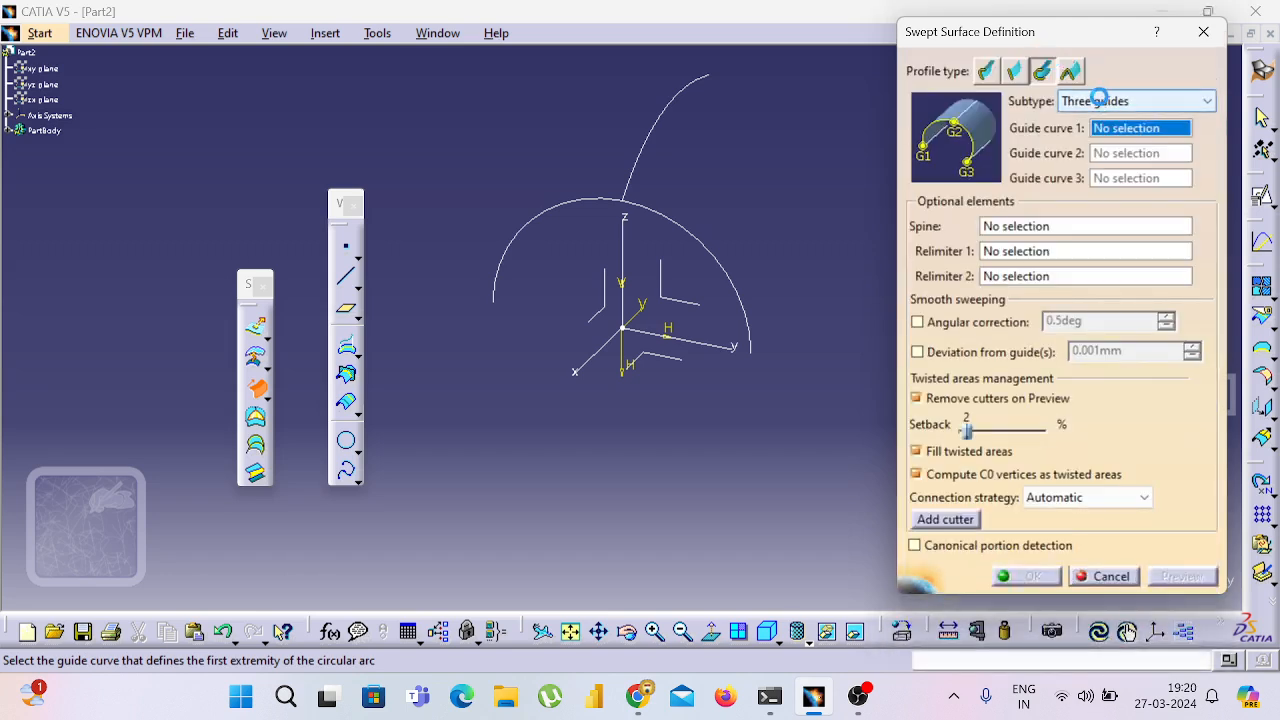
pyautogui.click(1096, 100)
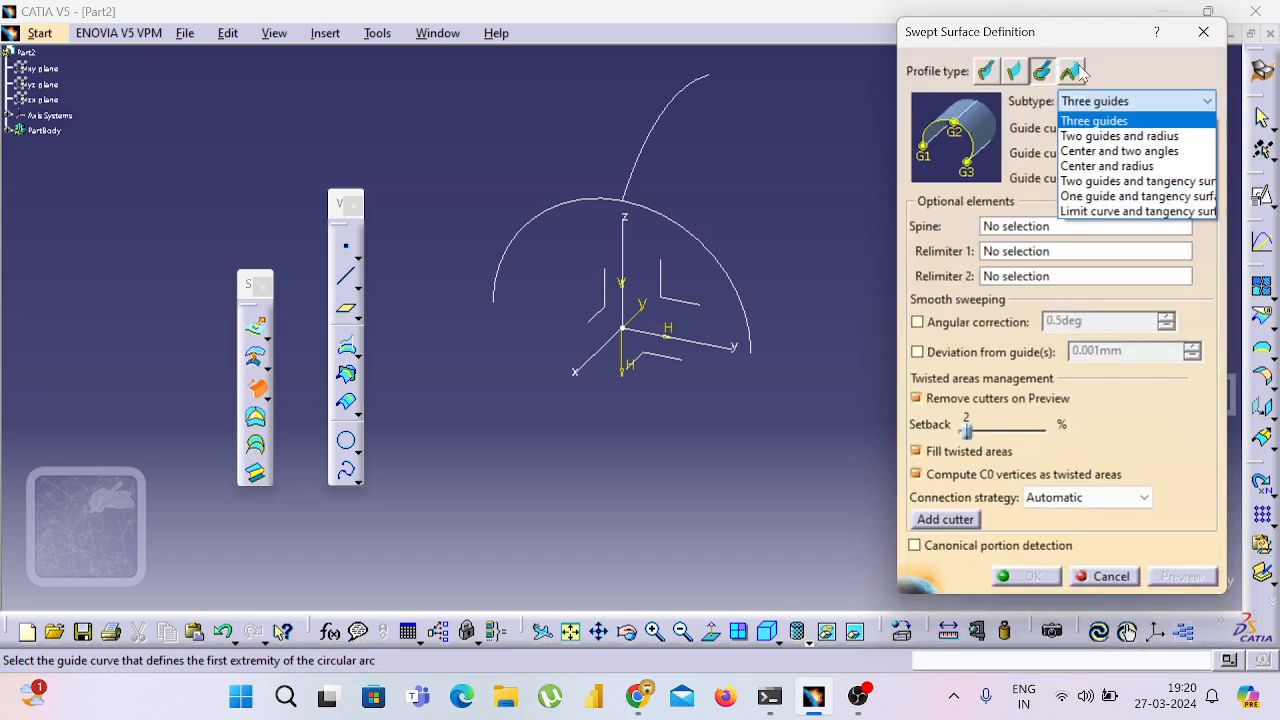
pyautogui.click(1080, 70)
pyautogui.click(1078, 67)
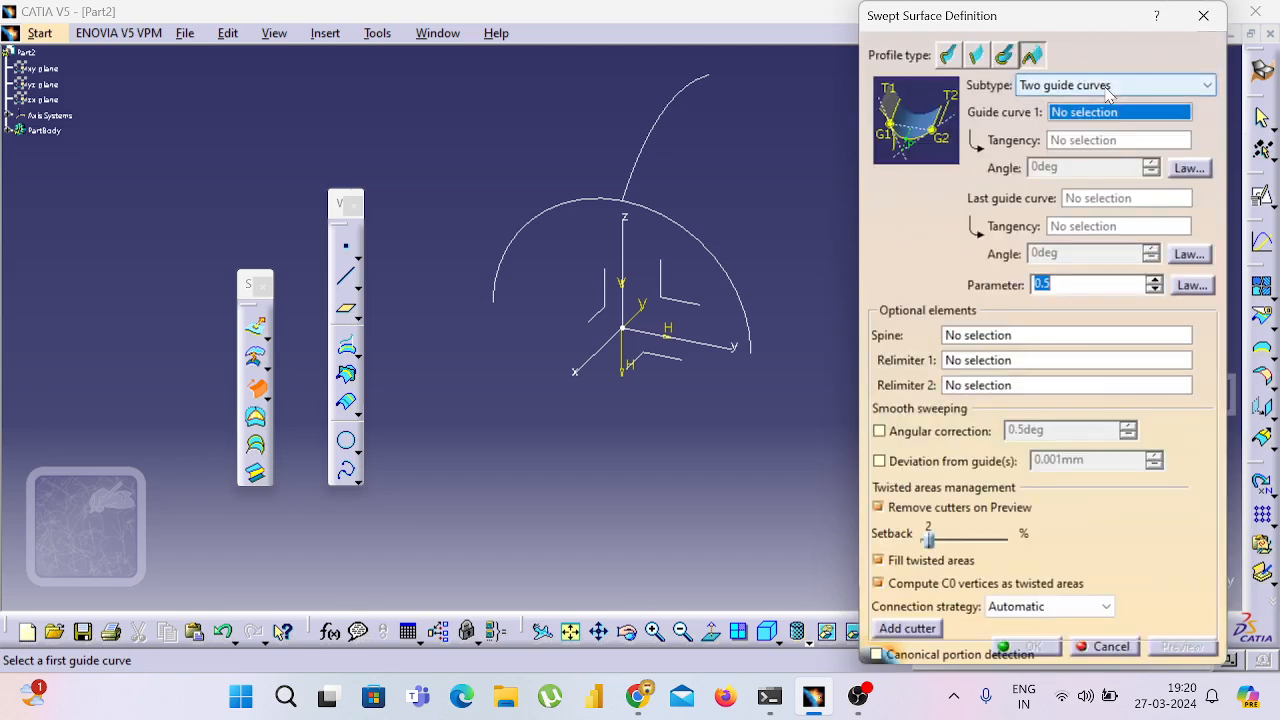
pyautogui.click(1105, 86)
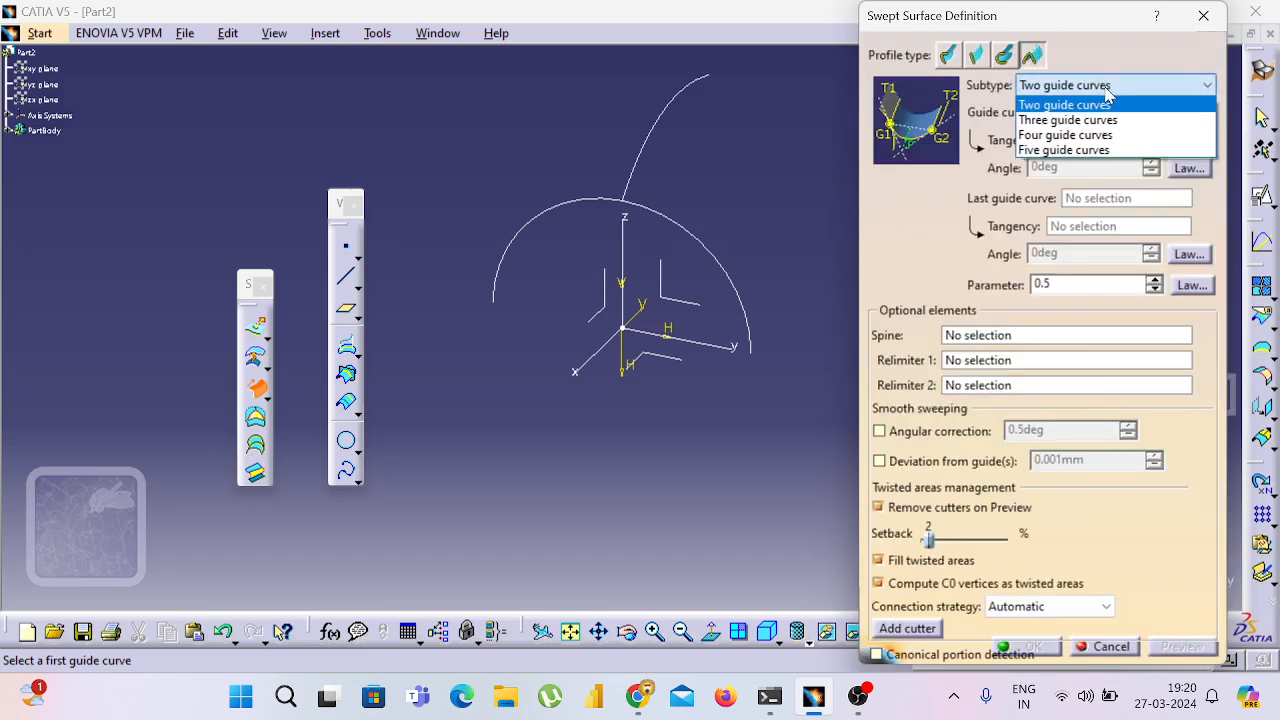
pyautogui.click(949, 60)
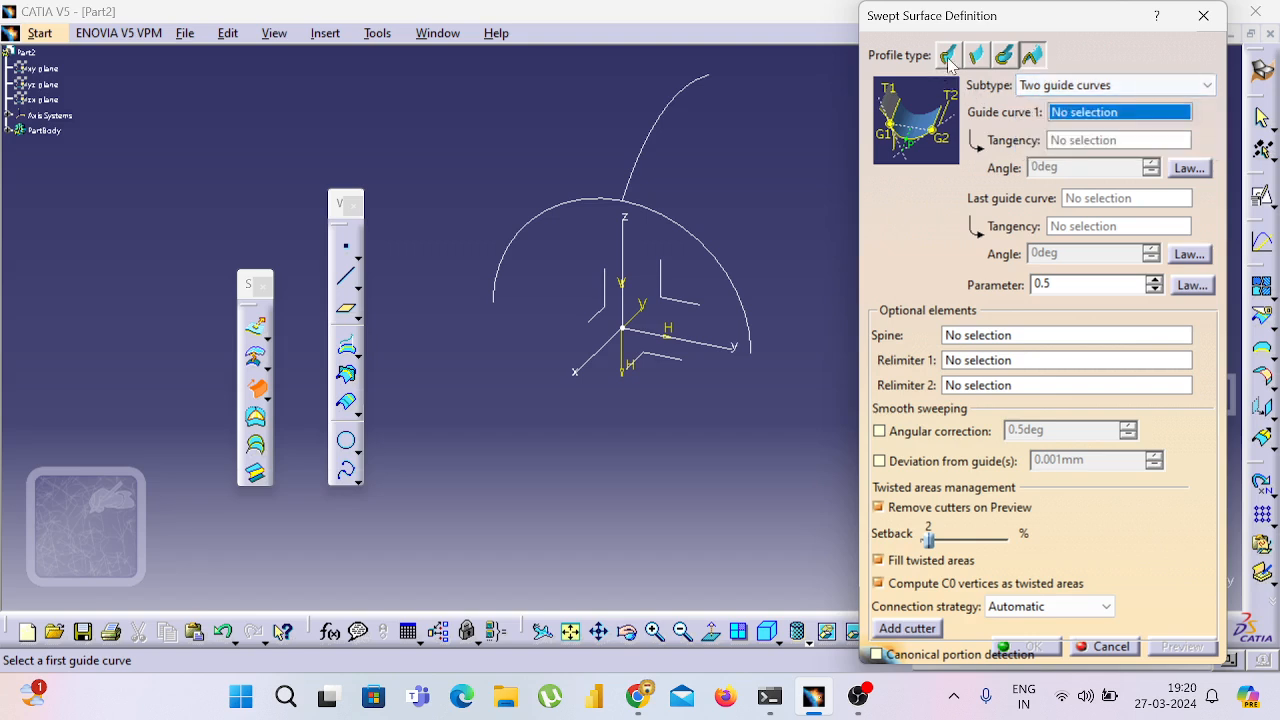
pyautogui.click(949, 58)
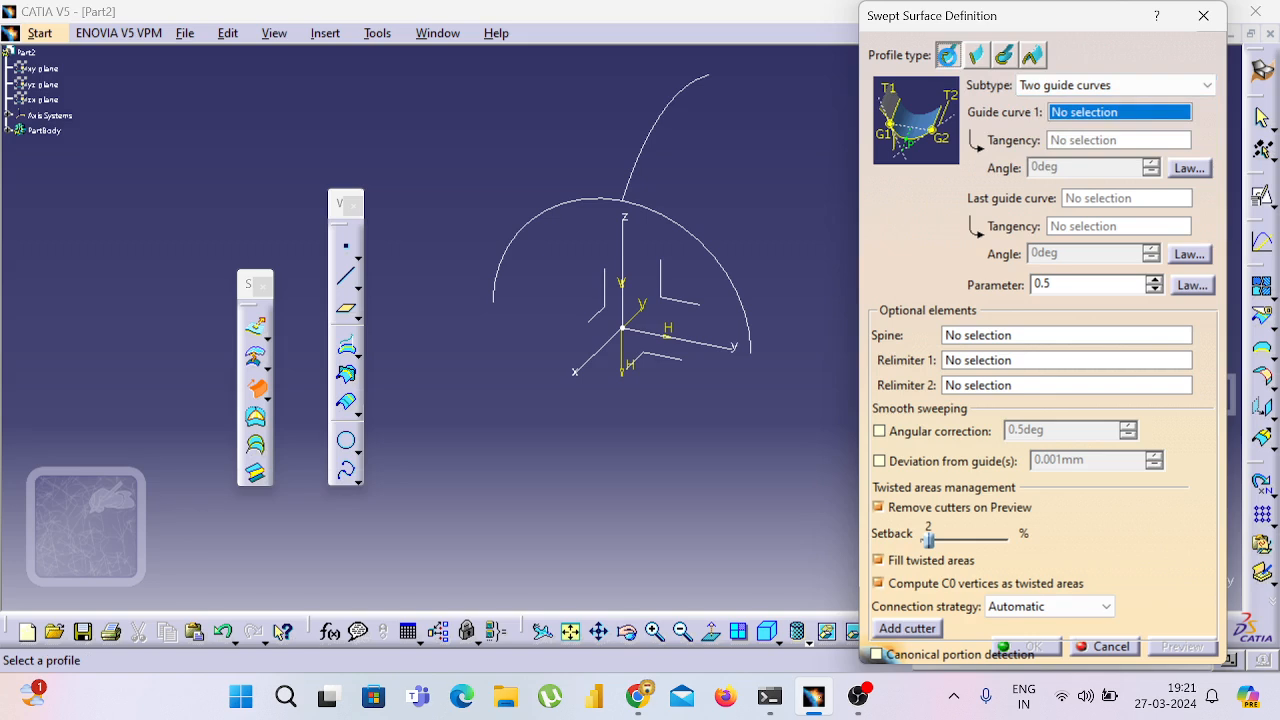
pyautogui.click(947, 56)
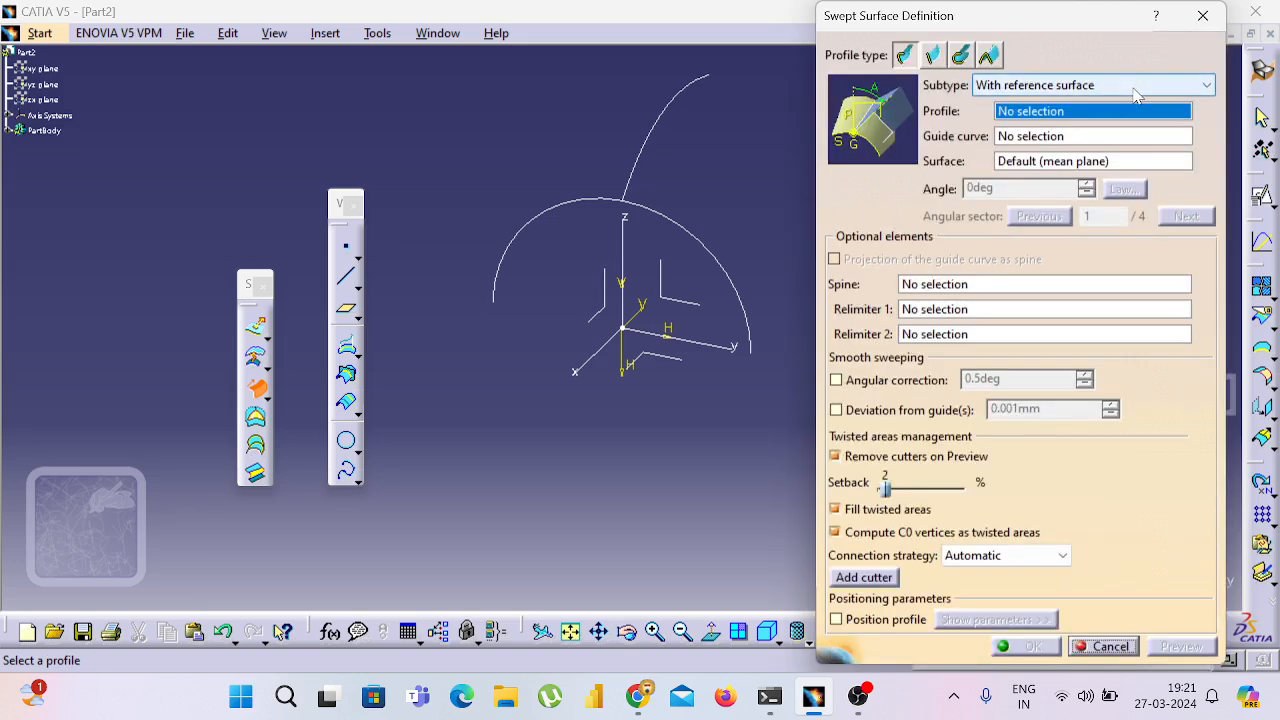
pyautogui.click(1120, 86)
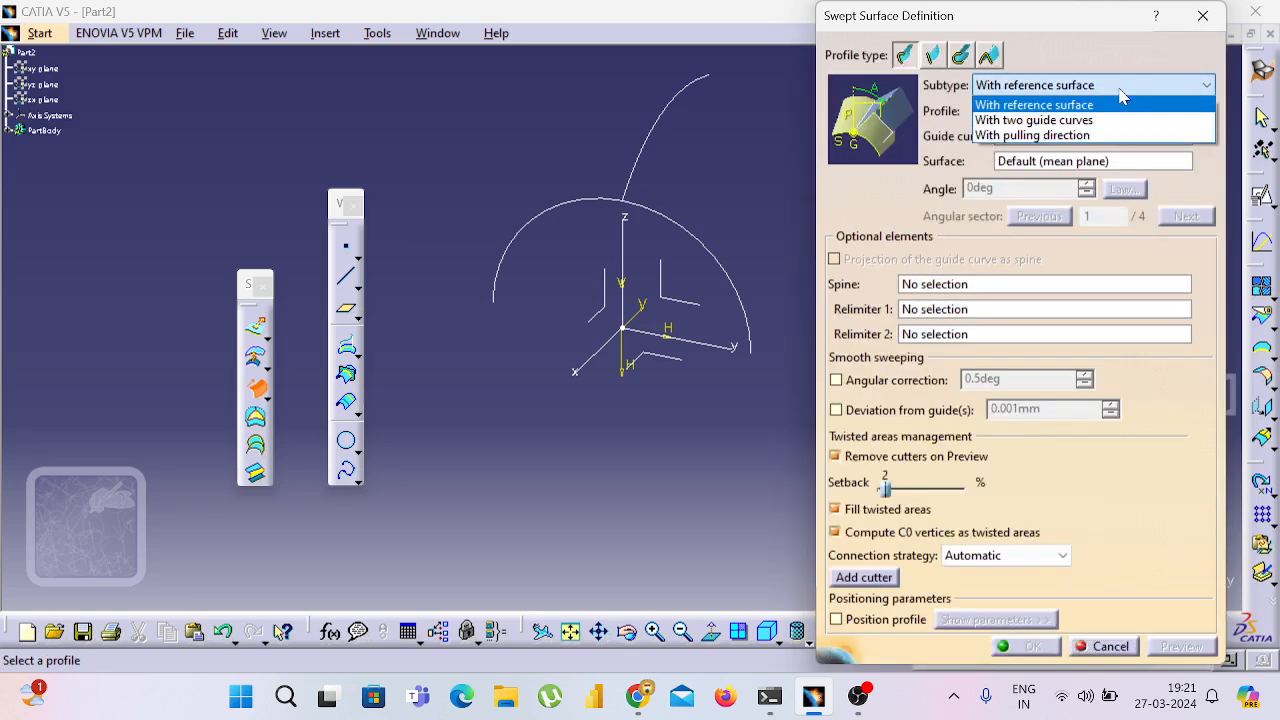
pyautogui.click(1122, 101)
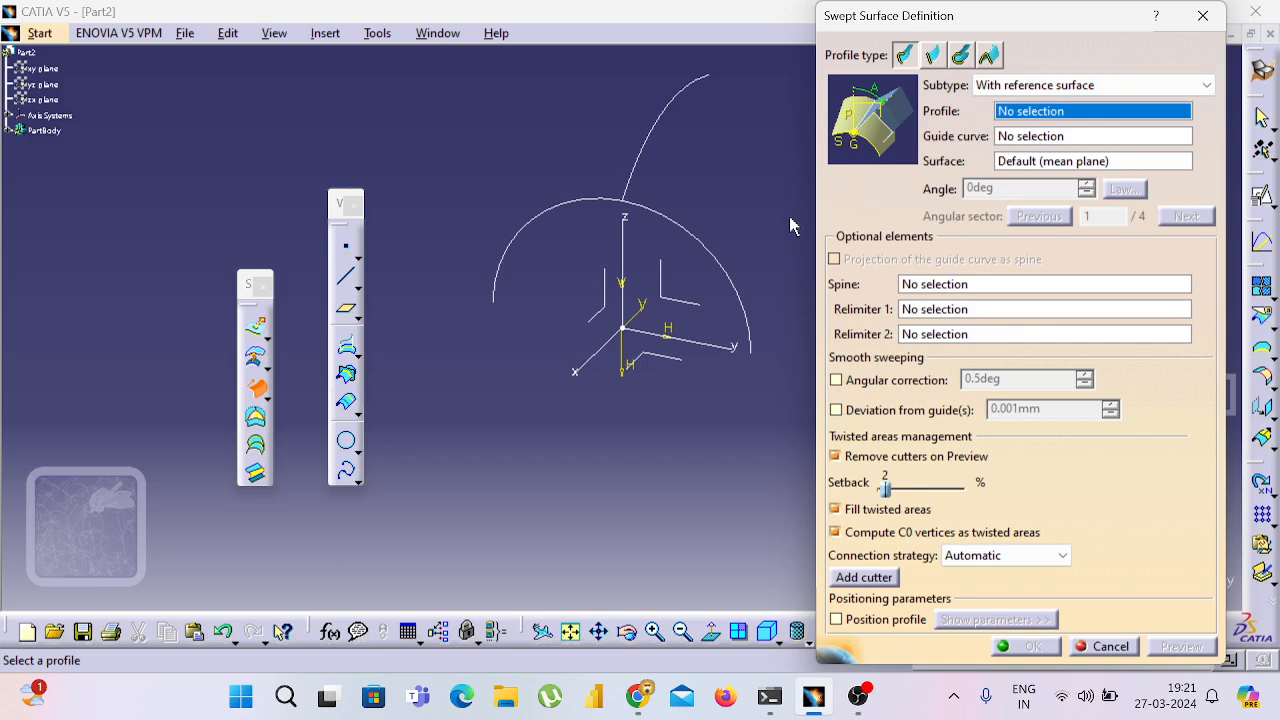
pyautogui.click(718, 264)
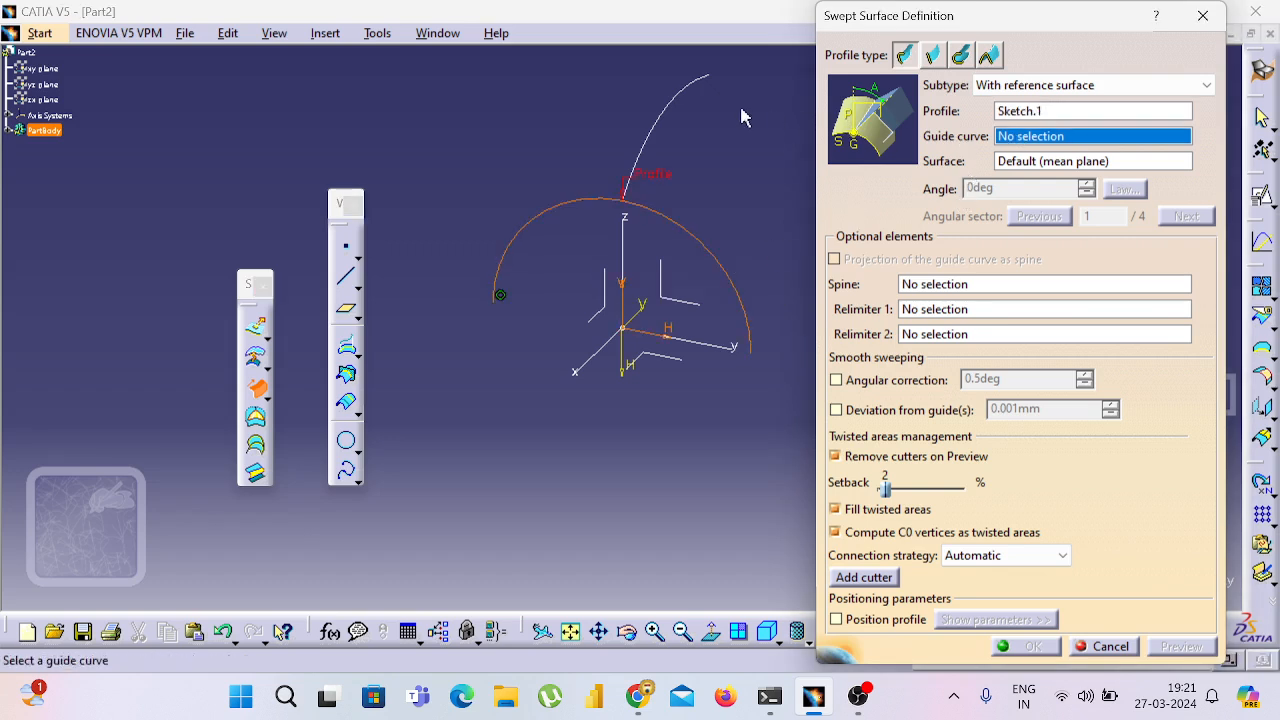
# - Use the spline as guide to create the swept surface, inspect it, then switch to Google Meet
pyautogui.click(662, 118)
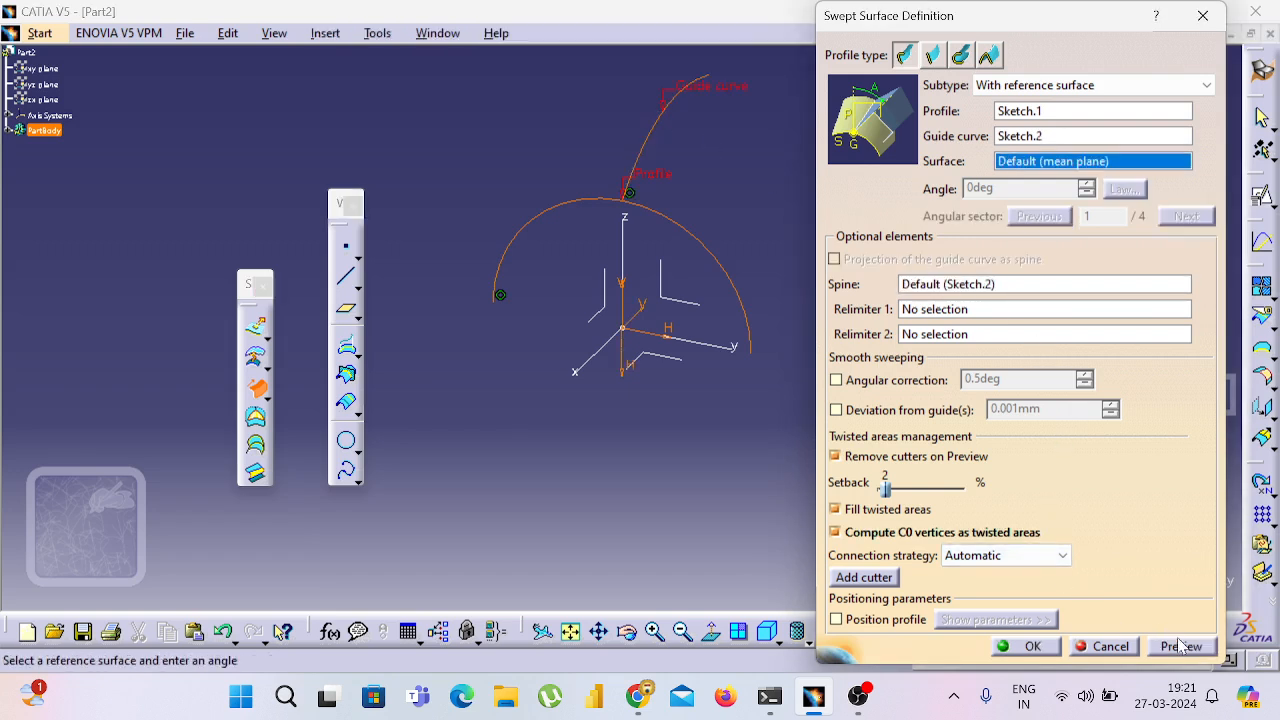
pyautogui.click(1024, 646)
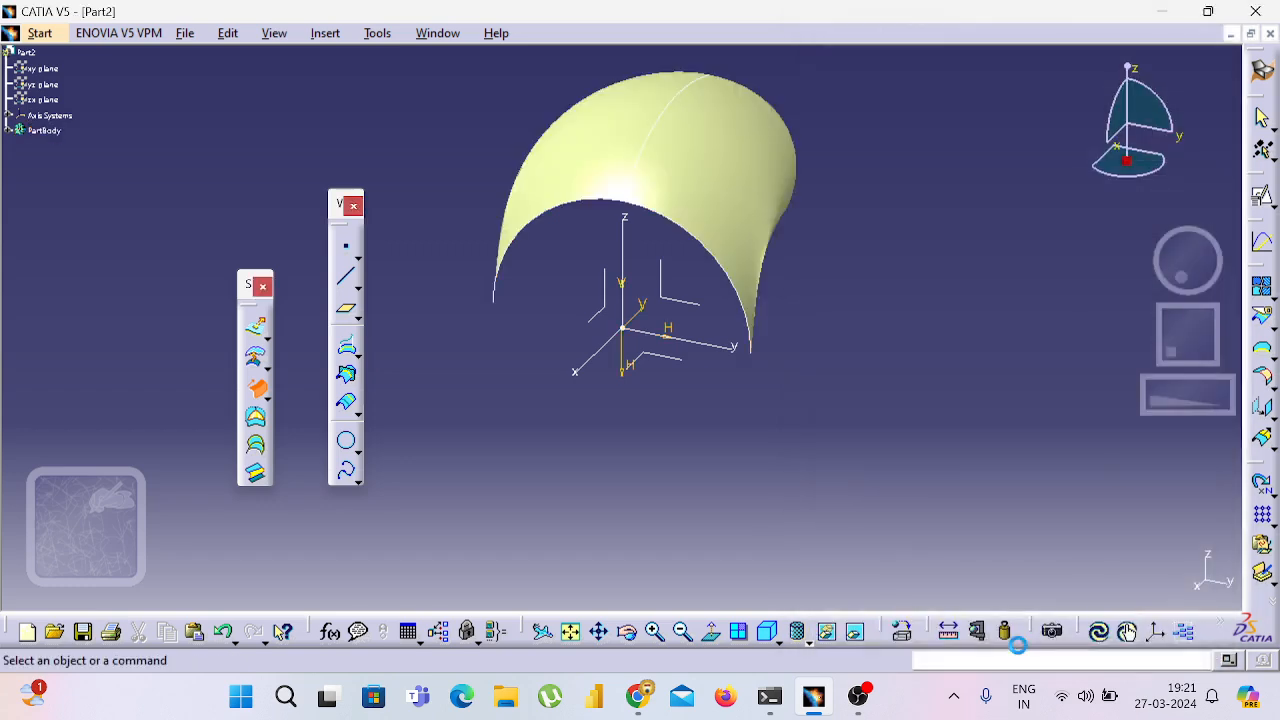
pyautogui.moveTo(966, 423); pyautogui.dragTo(715, 418, button='middle')
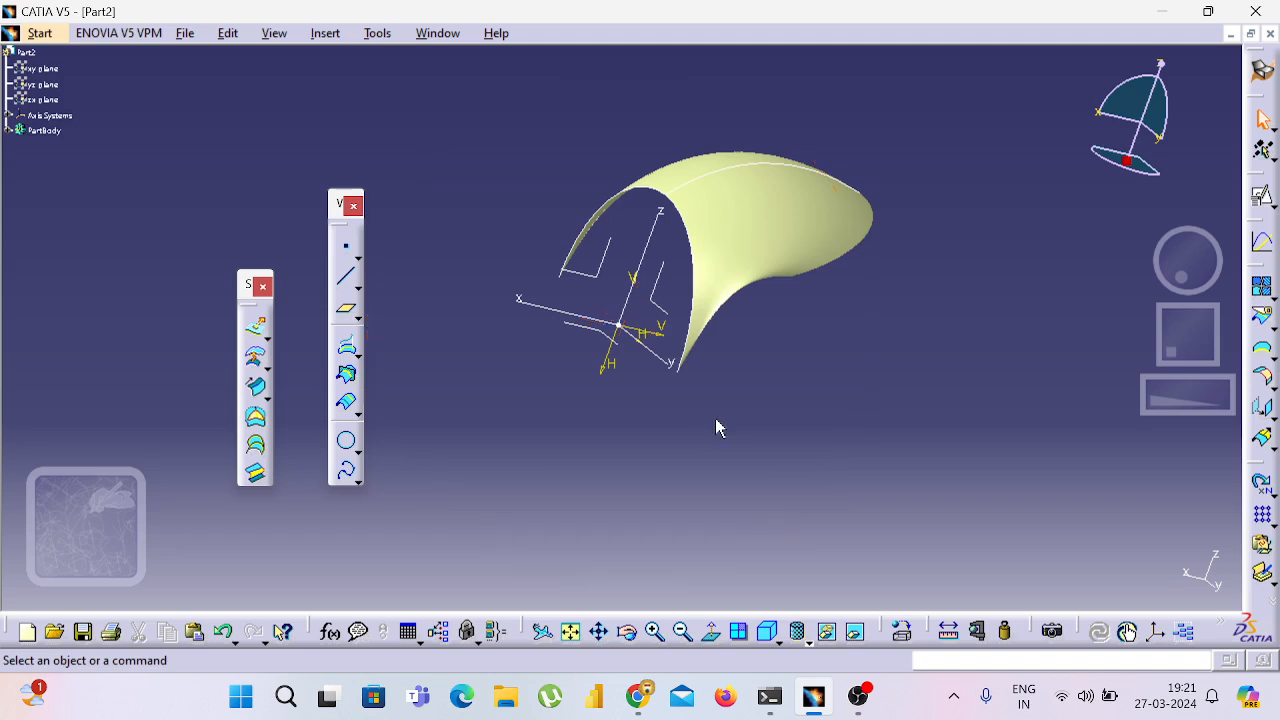
pyautogui.click(267, 390)
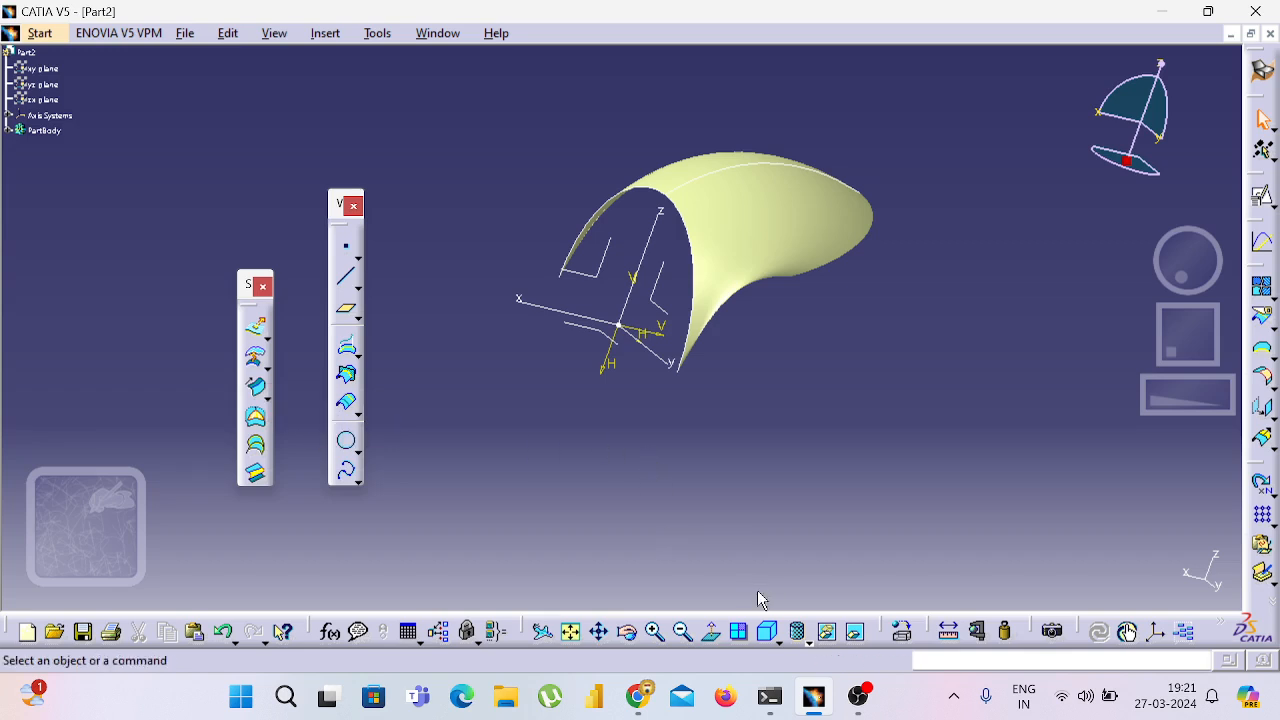
pyautogui.hotkey('alt', 'Tab')
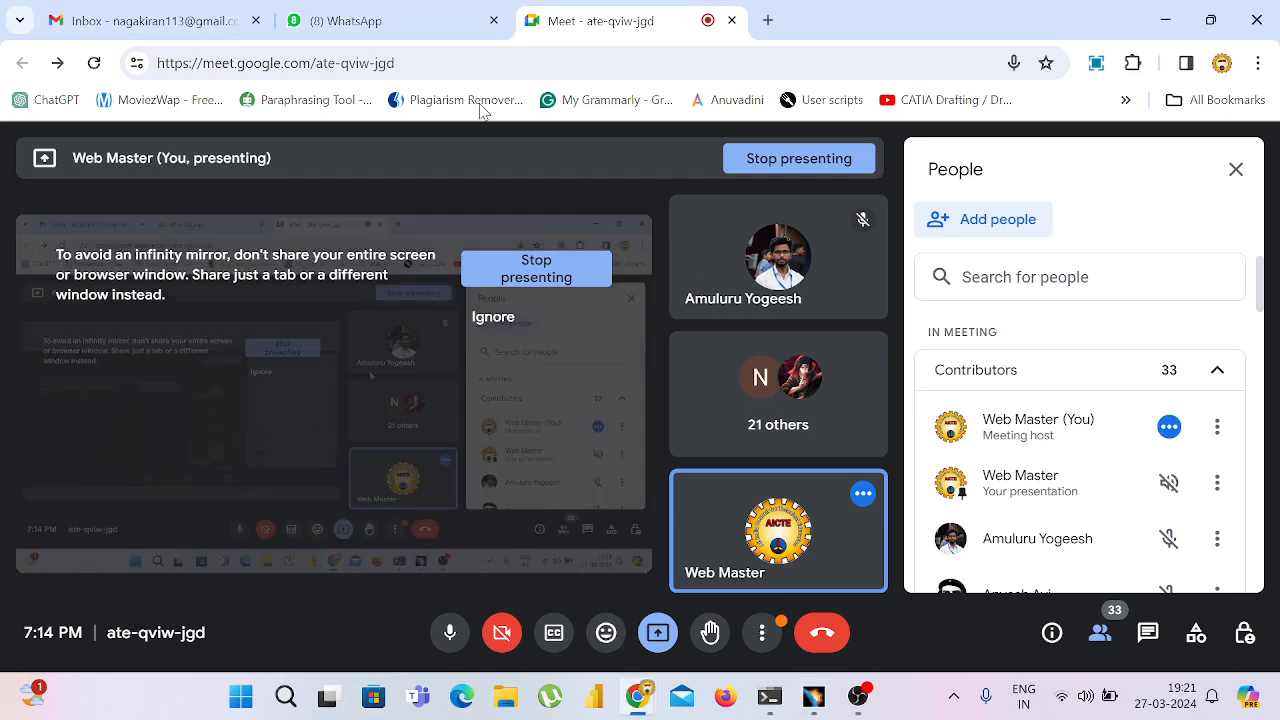
# - Check the blood bank and research paper writing workshop WhatsApp chats, then show the desktop
pyautogui.click(478, 21)
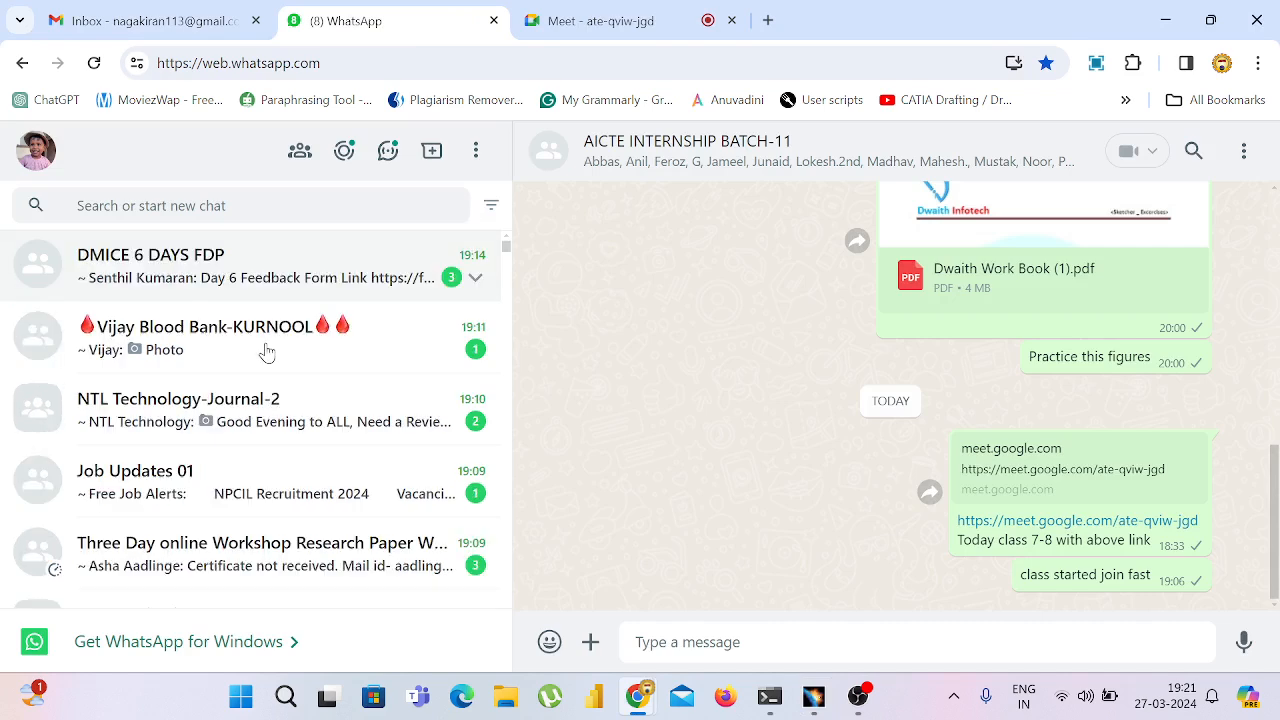
pyautogui.click(266, 352)
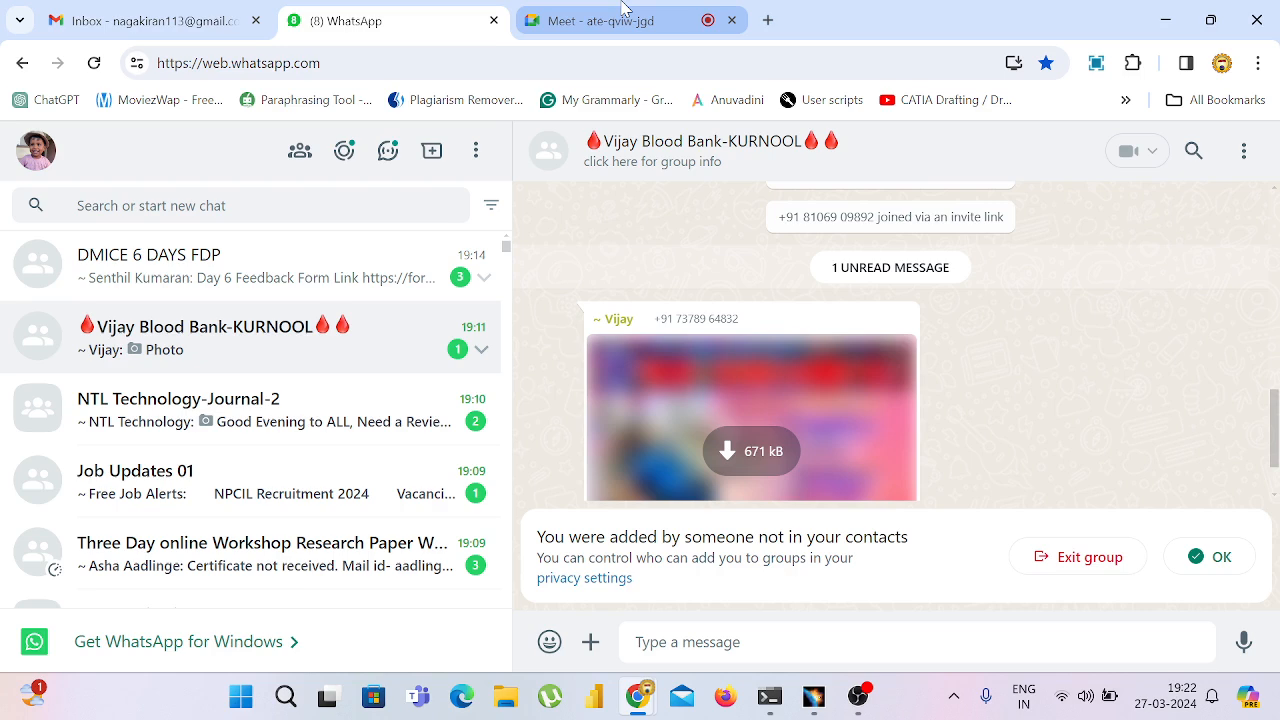
pyautogui.click(251, 560)
pyautogui.scroll(-1, 251, 569)
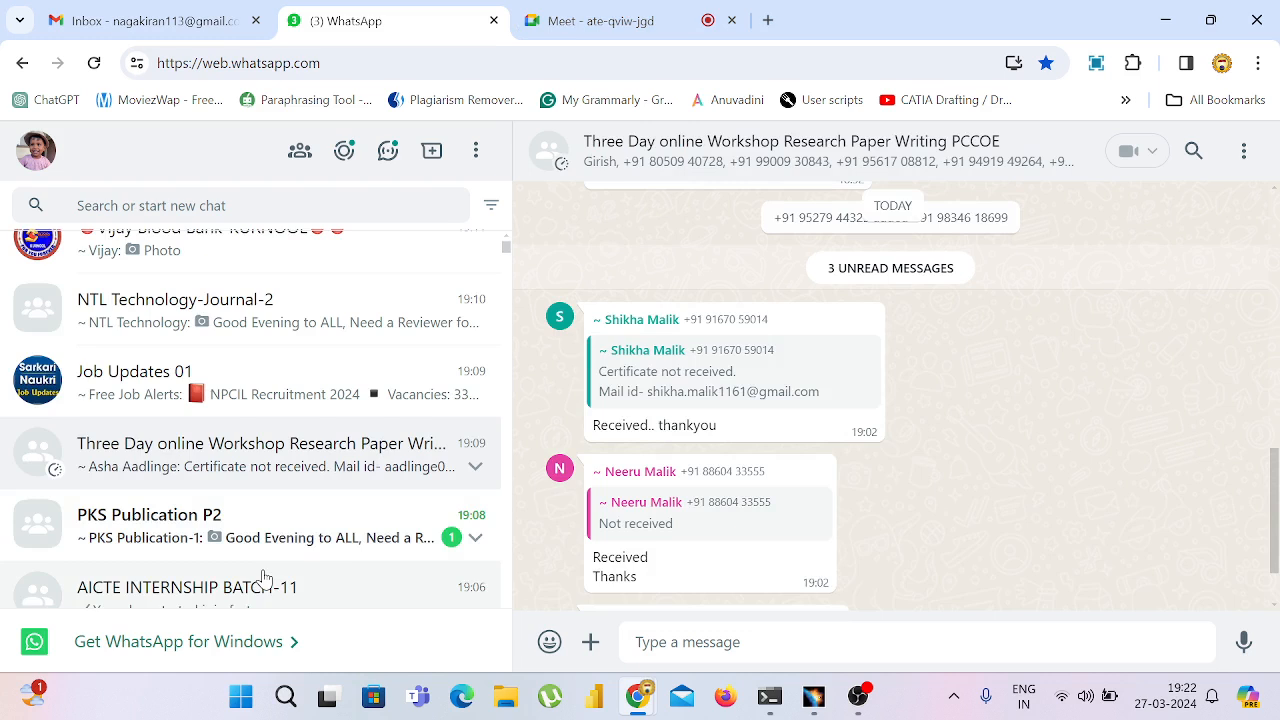
pyautogui.press('super+d')
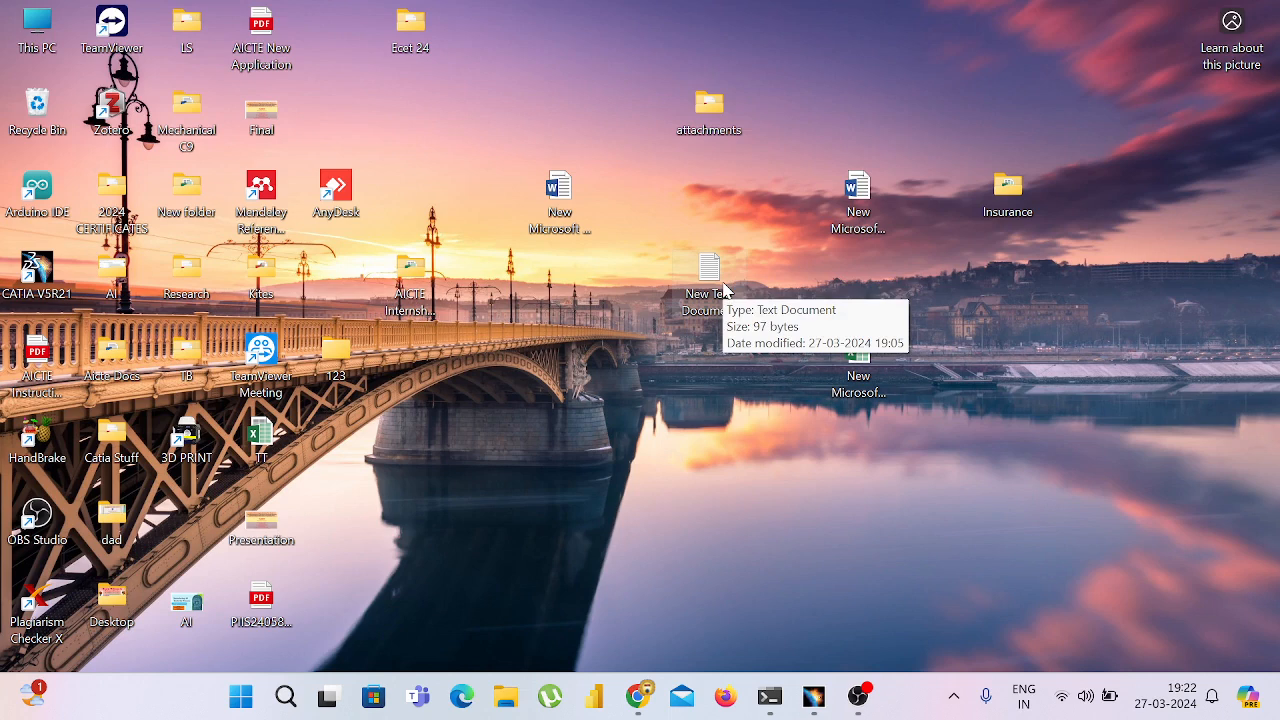
# - Open New Text Document in Notepad and select the first YouTube link
pyautogui.doubleClick(726, 290)
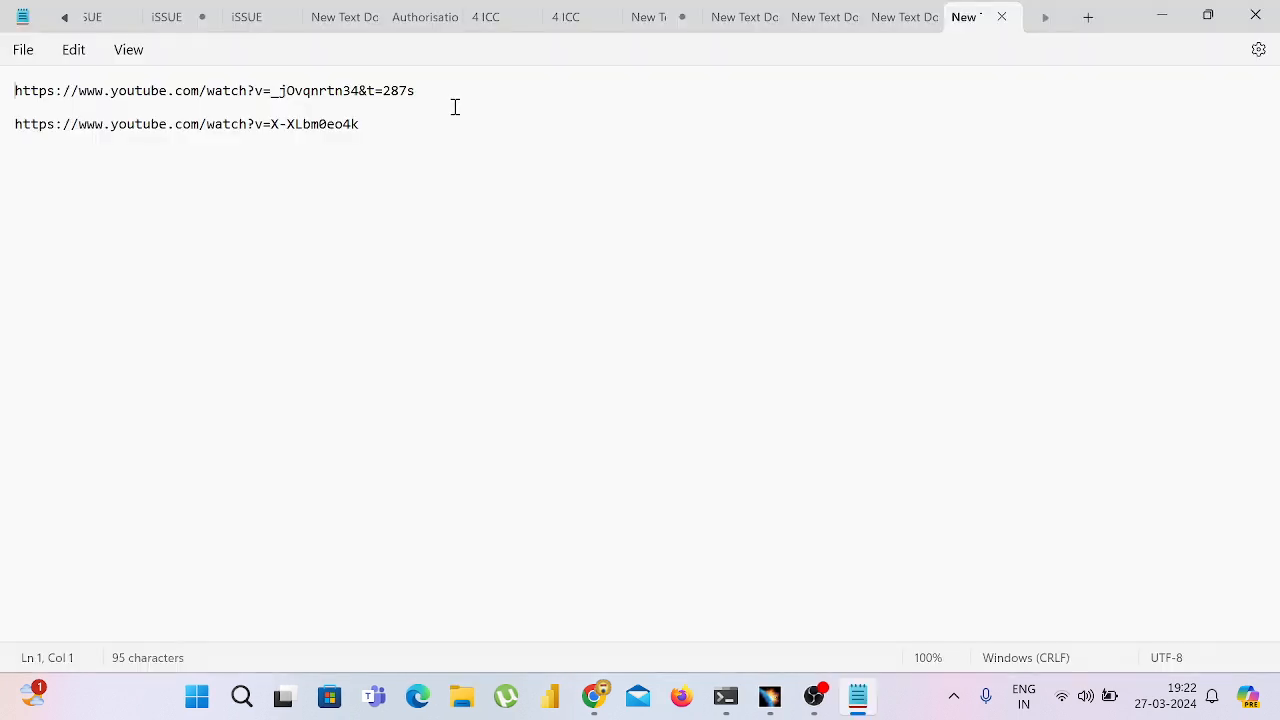
pyautogui.moveTo(455, 107); pyautogui.dragTo(94, 92)
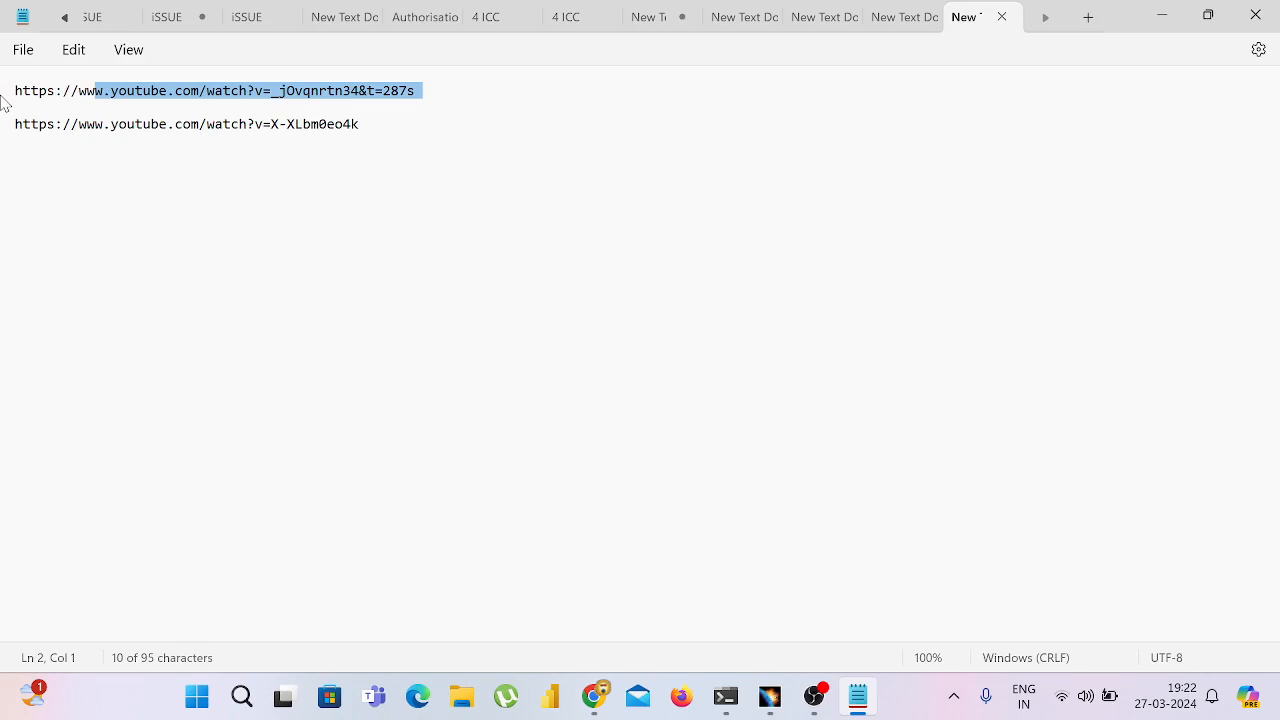
# - Post the first YouTube link and the note '21 sweep comands' to the AICTE INTERNSHIP BATCH-11 group
pyautogui.click(594, 696)
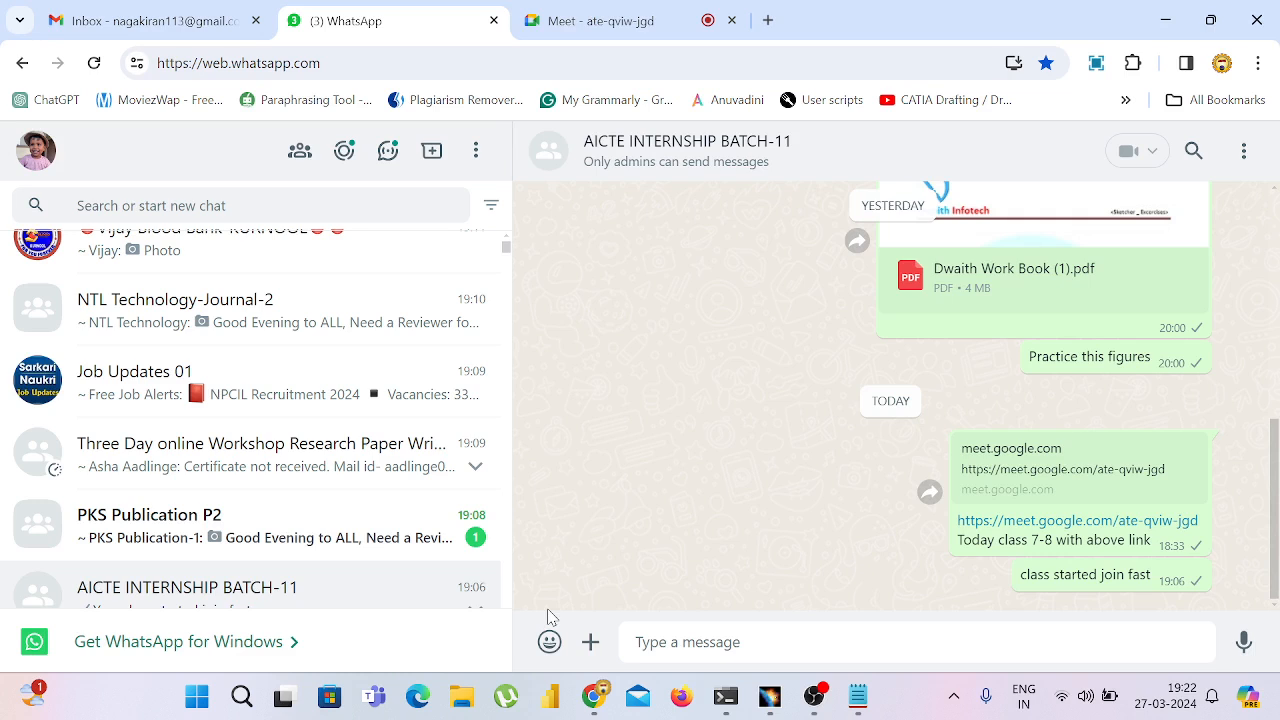
pyautogui.click(709, 642)
pyautogui.write('https://www.youtube.com/watch?v=_jOvqnrtn34&t=287s')
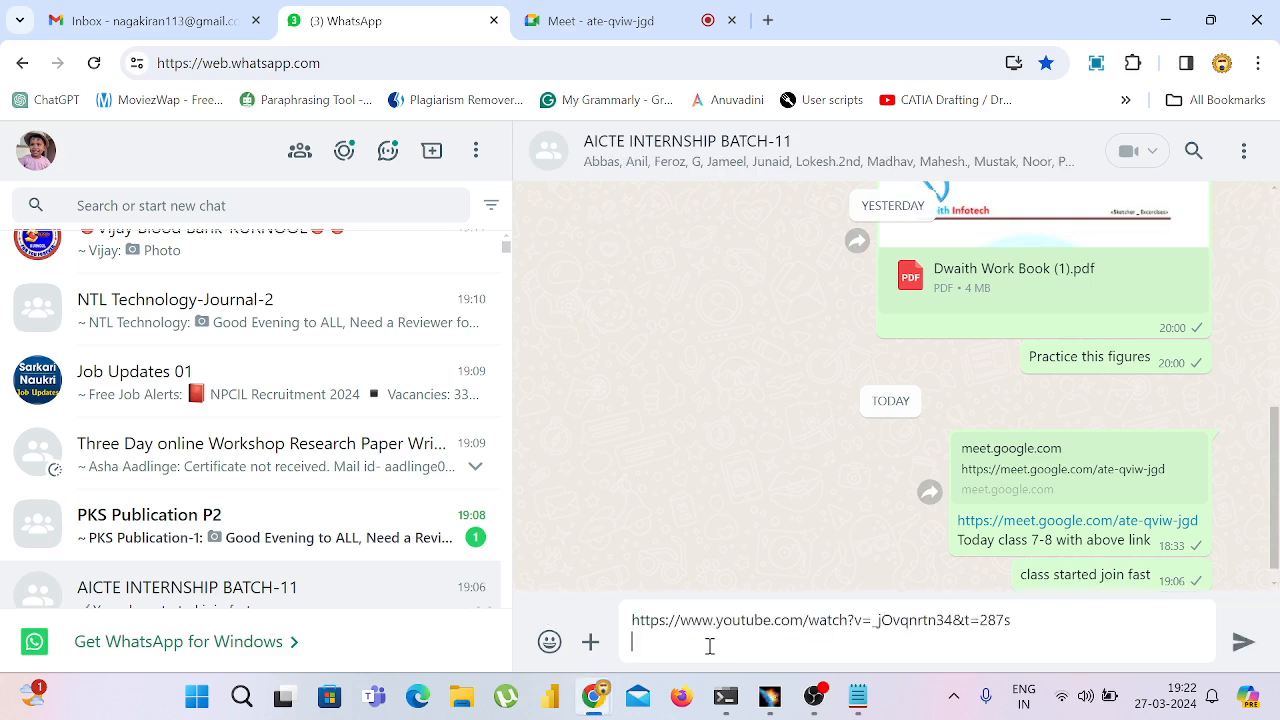
pyautogui.press('Return')
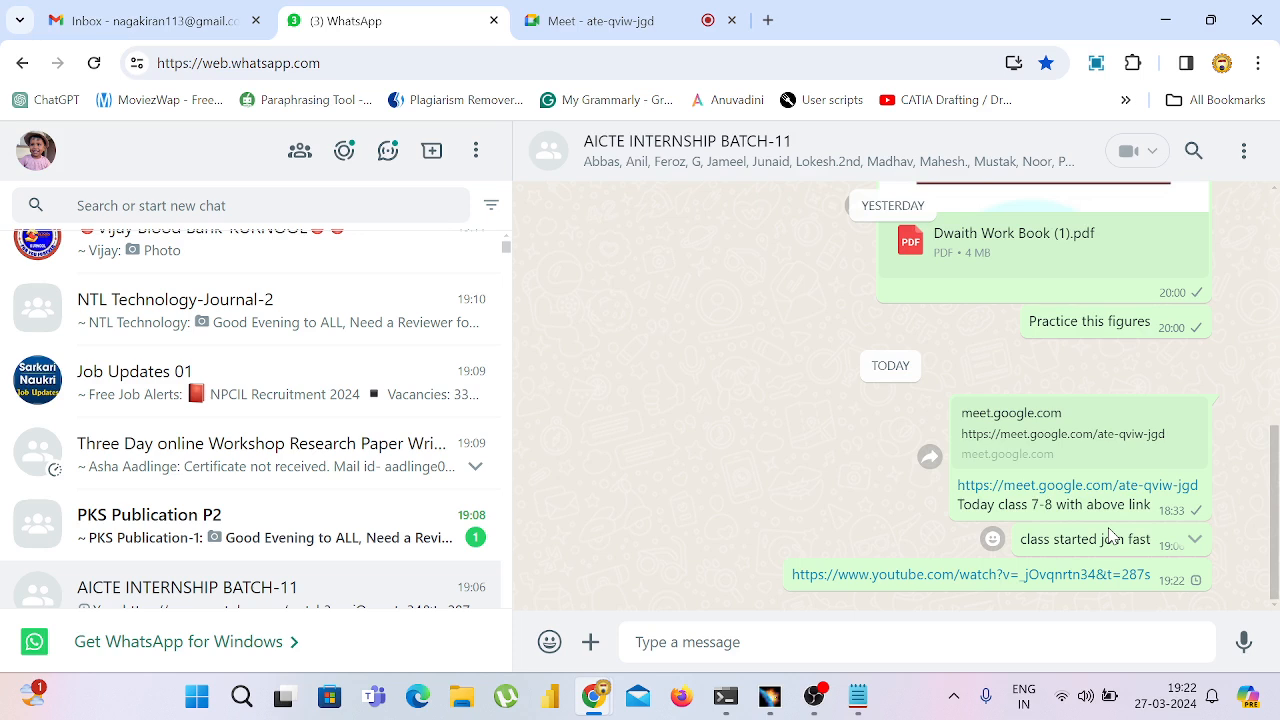
pyautogui.write('21 s')
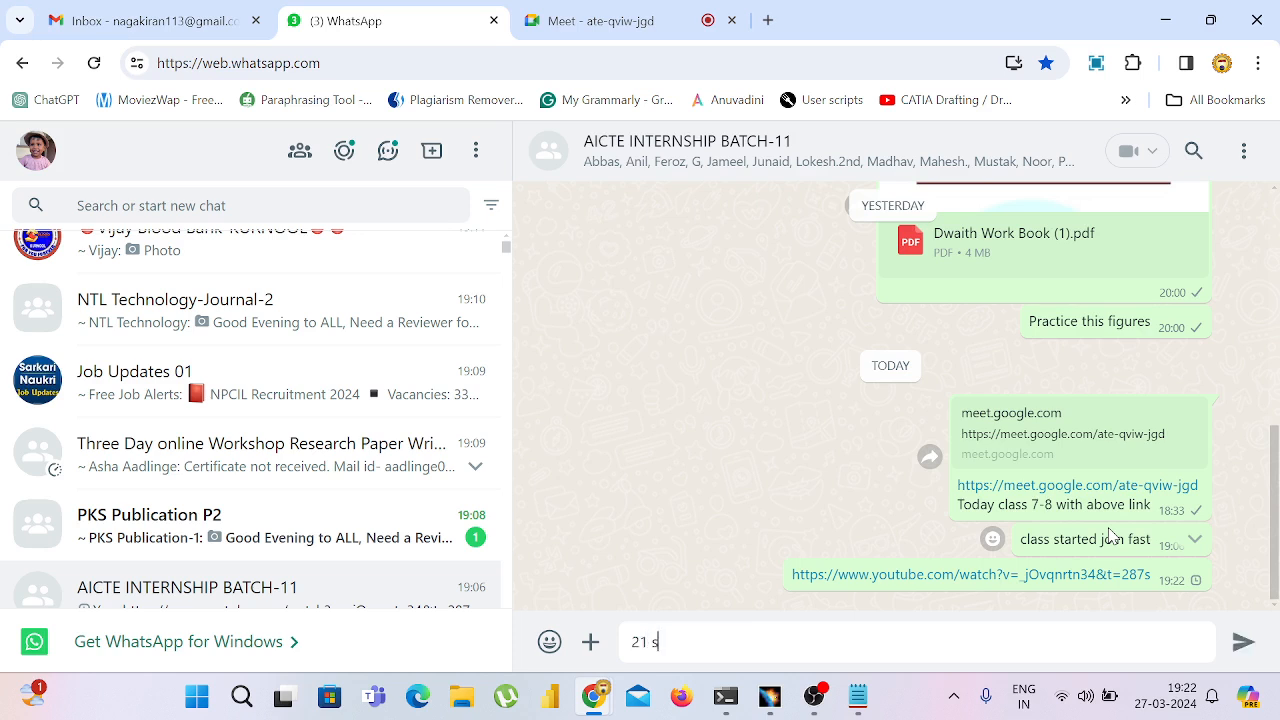
pyautogui.press('Return')
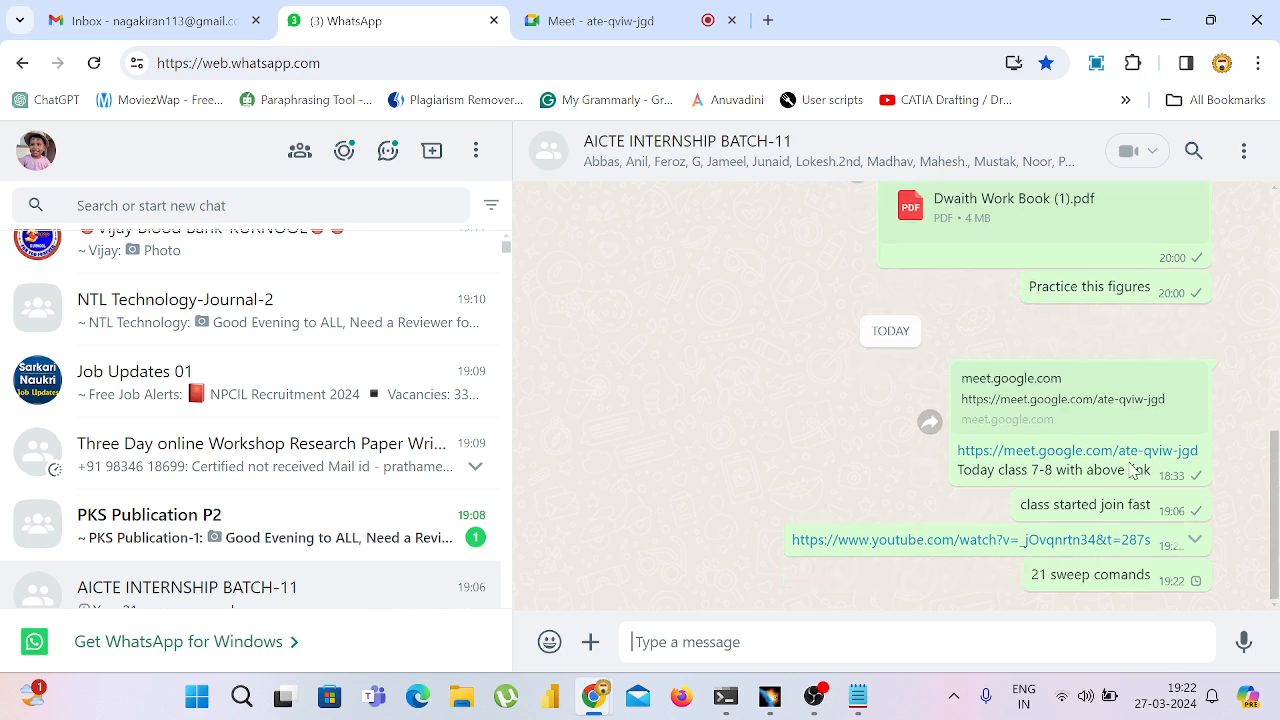
# - Copy the second link from Notepad and send it with the message 'adaptive sweep'
pyautogui.hotkey('alt', 'Tab')
pyautogui.moveTo(370, 124); pyautogui.dragTo(201, 147)
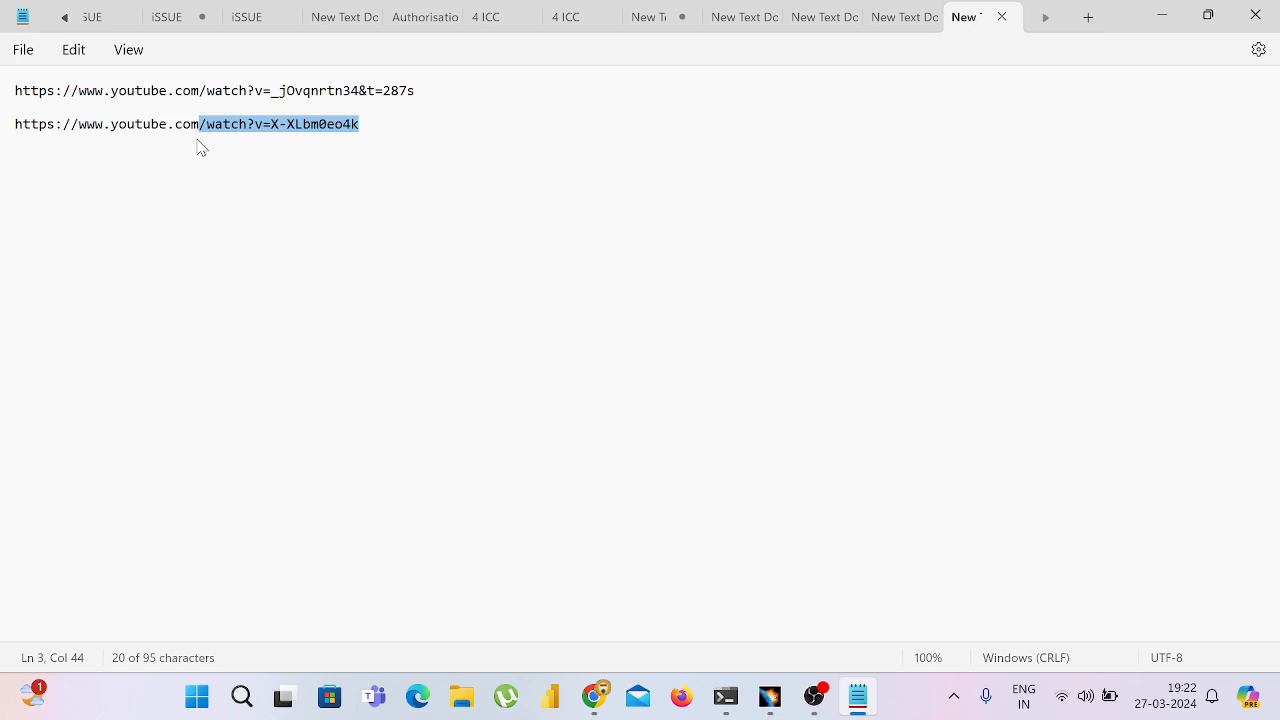
pyautogui.hotkey('alt', 'Tab')
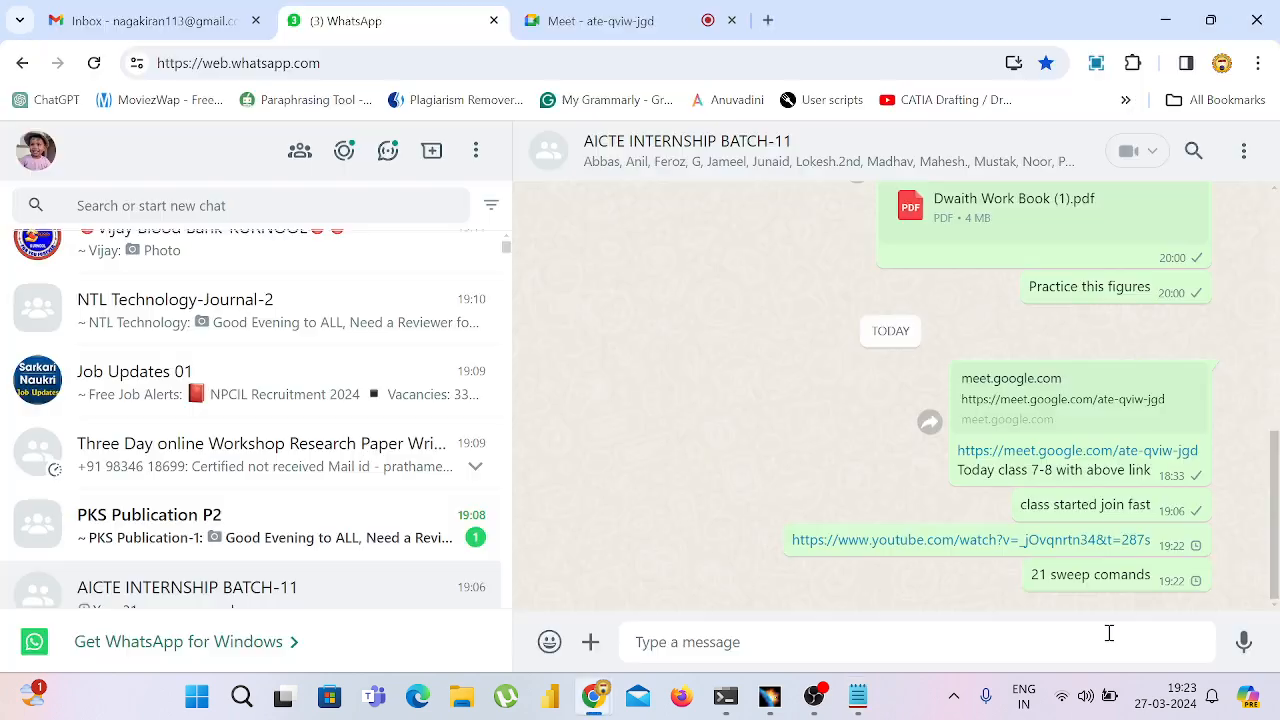
pyautogui.write('adap')
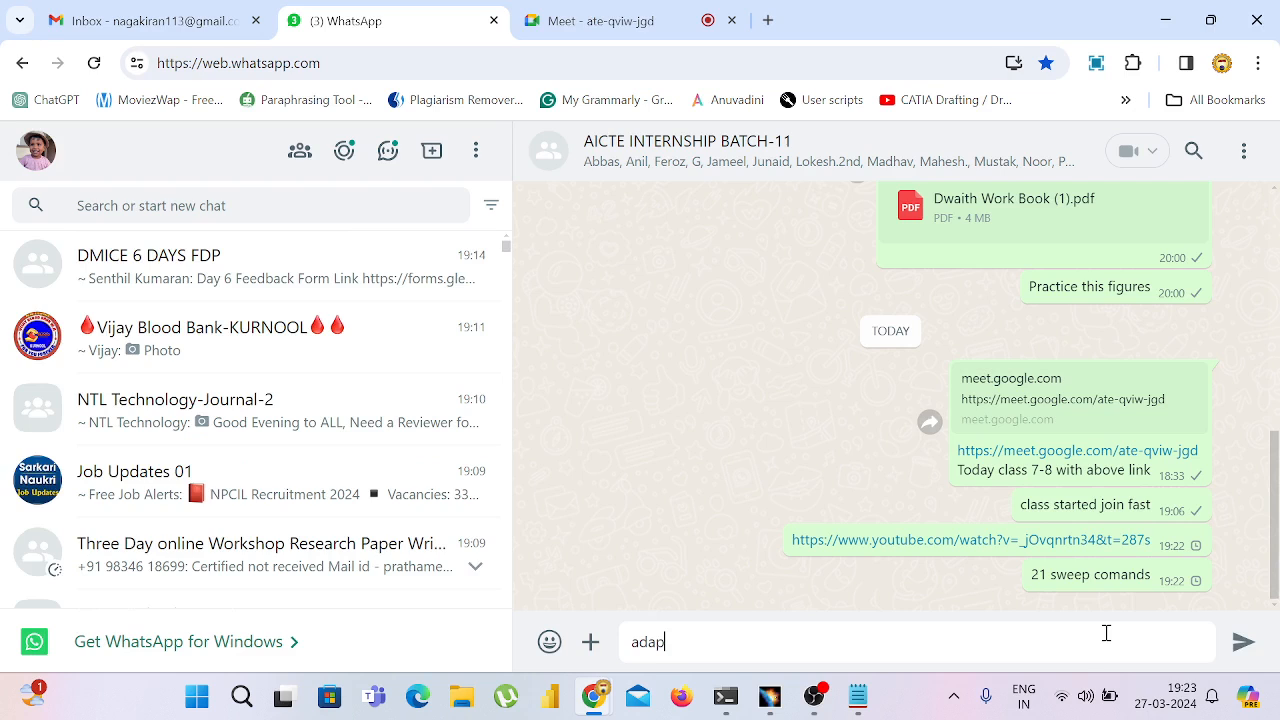
pyautogui.write('tive s')
pyautogui.write('weeo\\p')
pyautogui.press('BackSpace')
pyautogui.press('BackSpace')
pyautogui.press('BackSpace')
pyautogui.write('p')
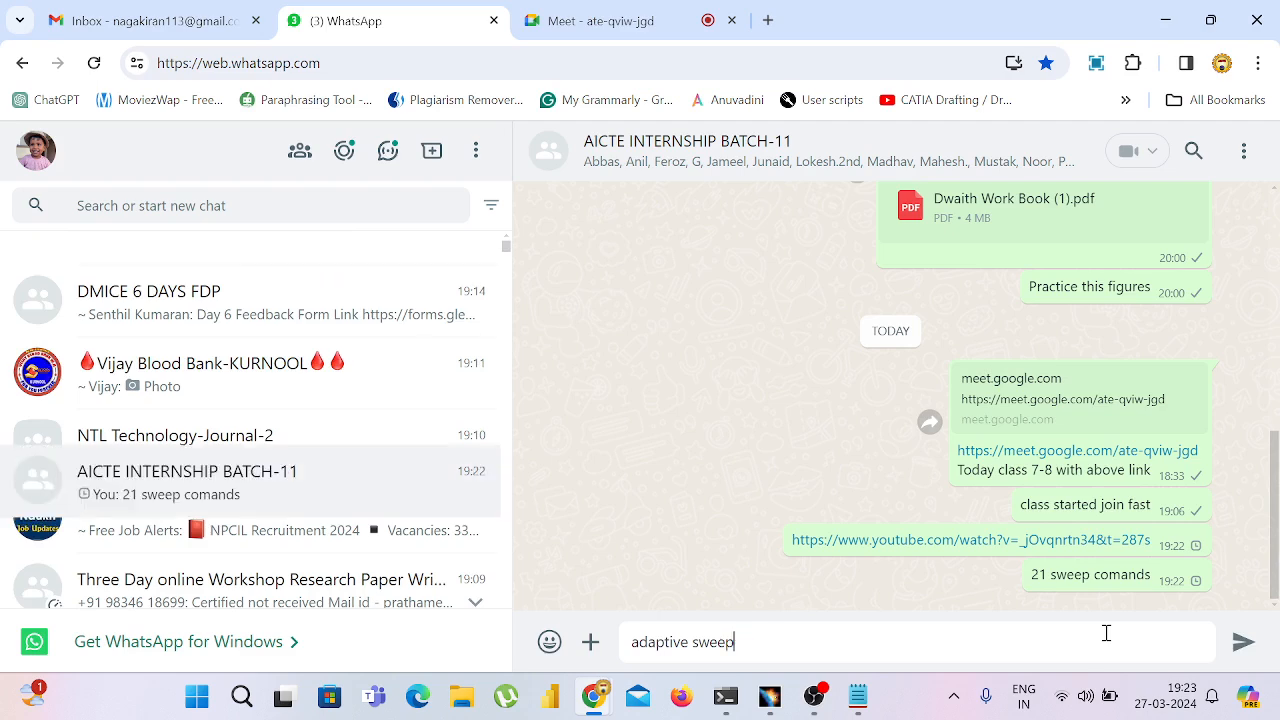
pyautogui.press('Return')
pyautogui.write('https://www.youtube.com/watch?v=X-XLbm0wo4k')
pyautogui.press('Return')
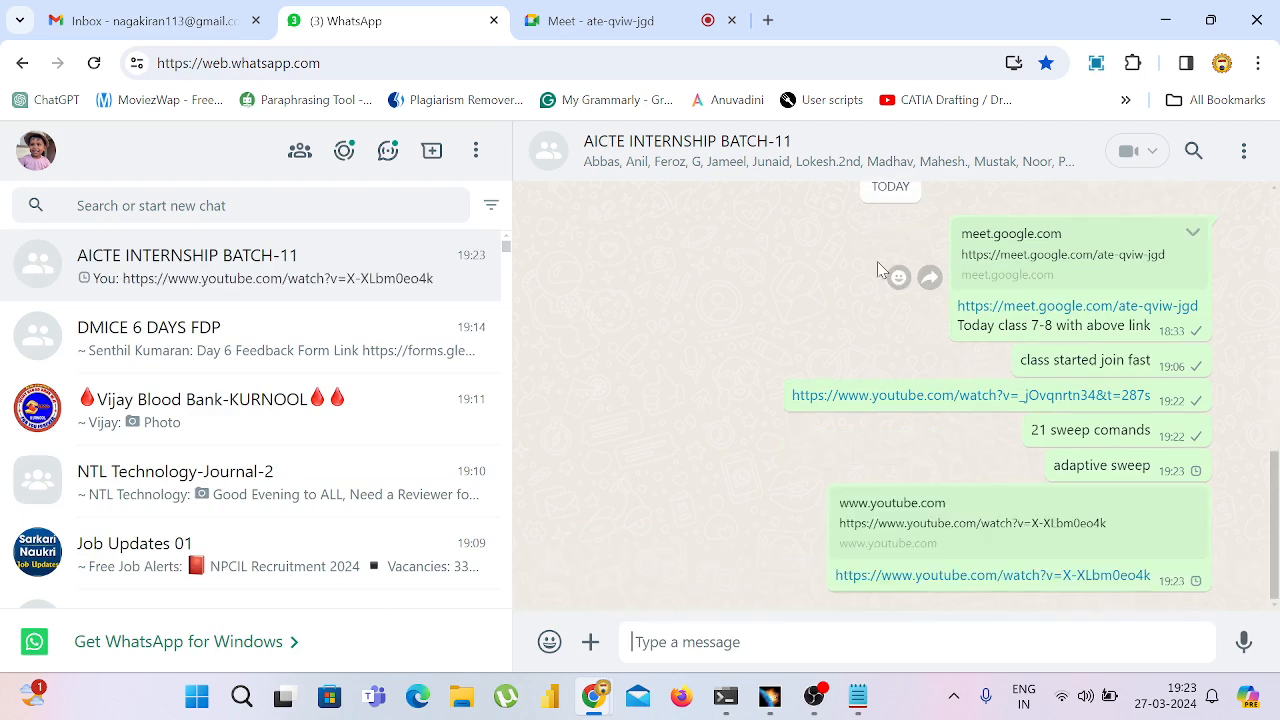
pyautogui.hotkey('ctrl', 'Tab')
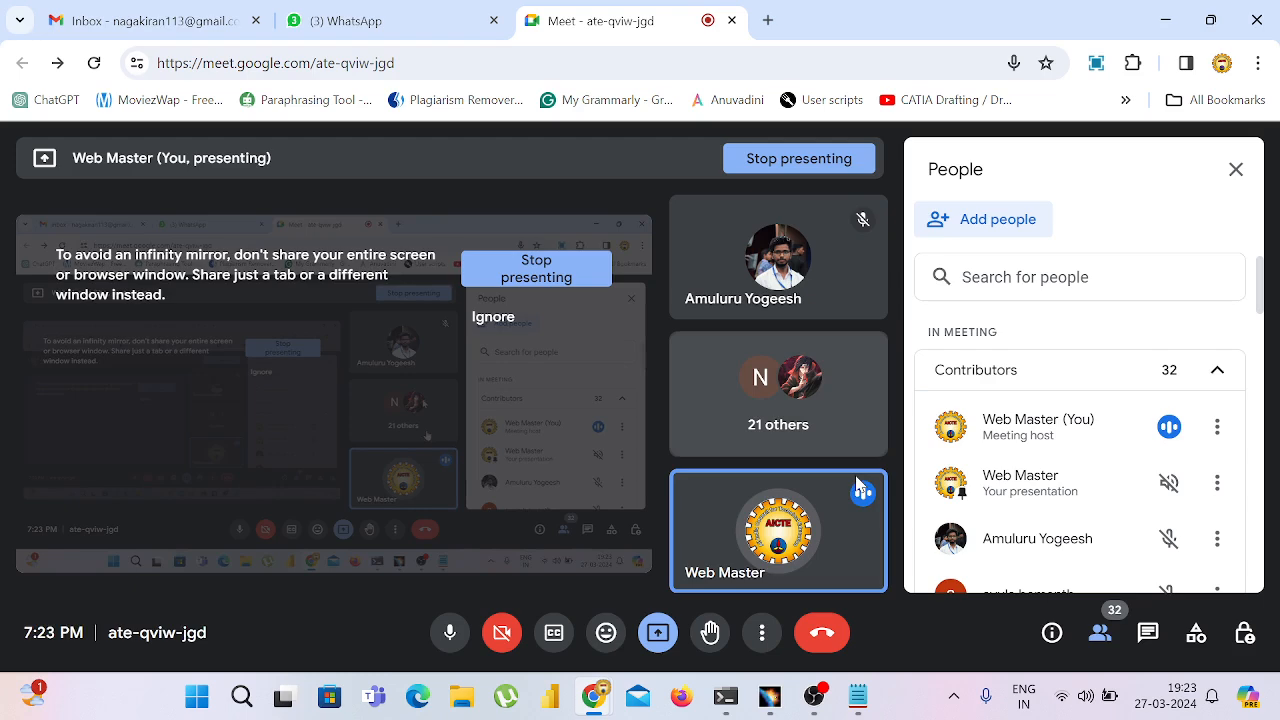
# - Close the Notepad links file and bring CATIA V5 back maximized
pyautogui.hotkey('alt', 'Tab')
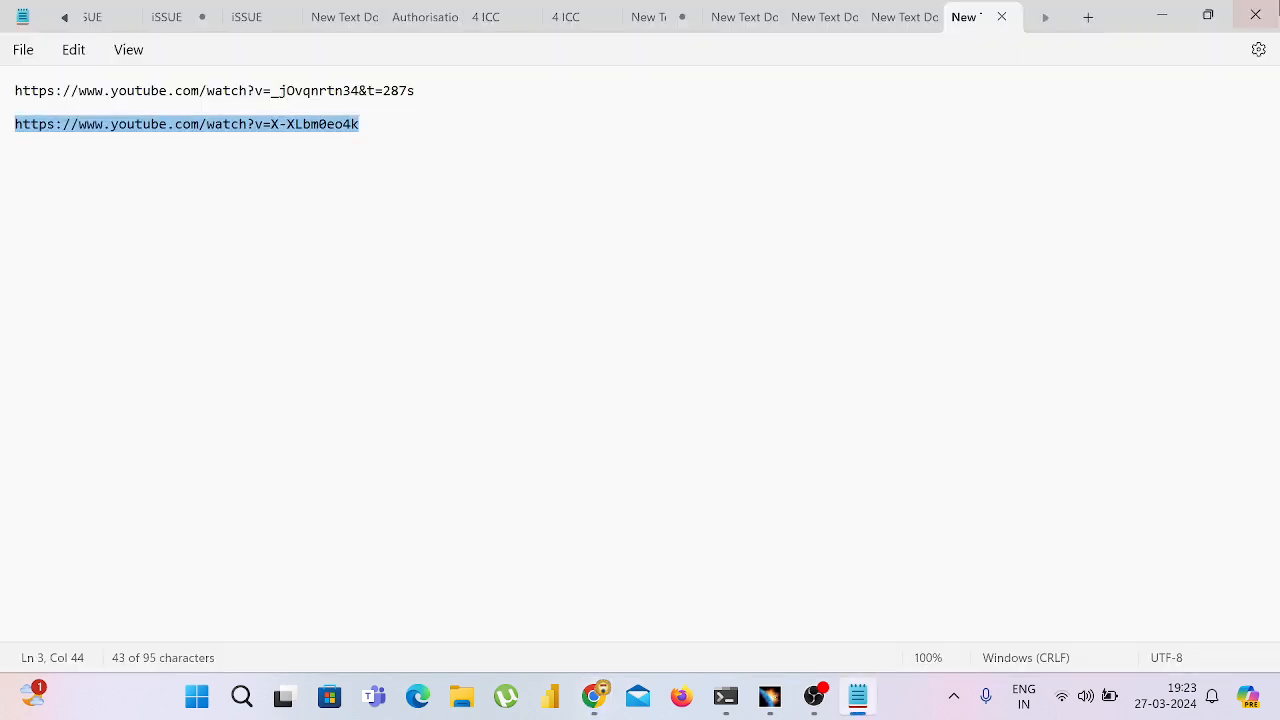
pyautogui.hotkey('alt', 'F4')
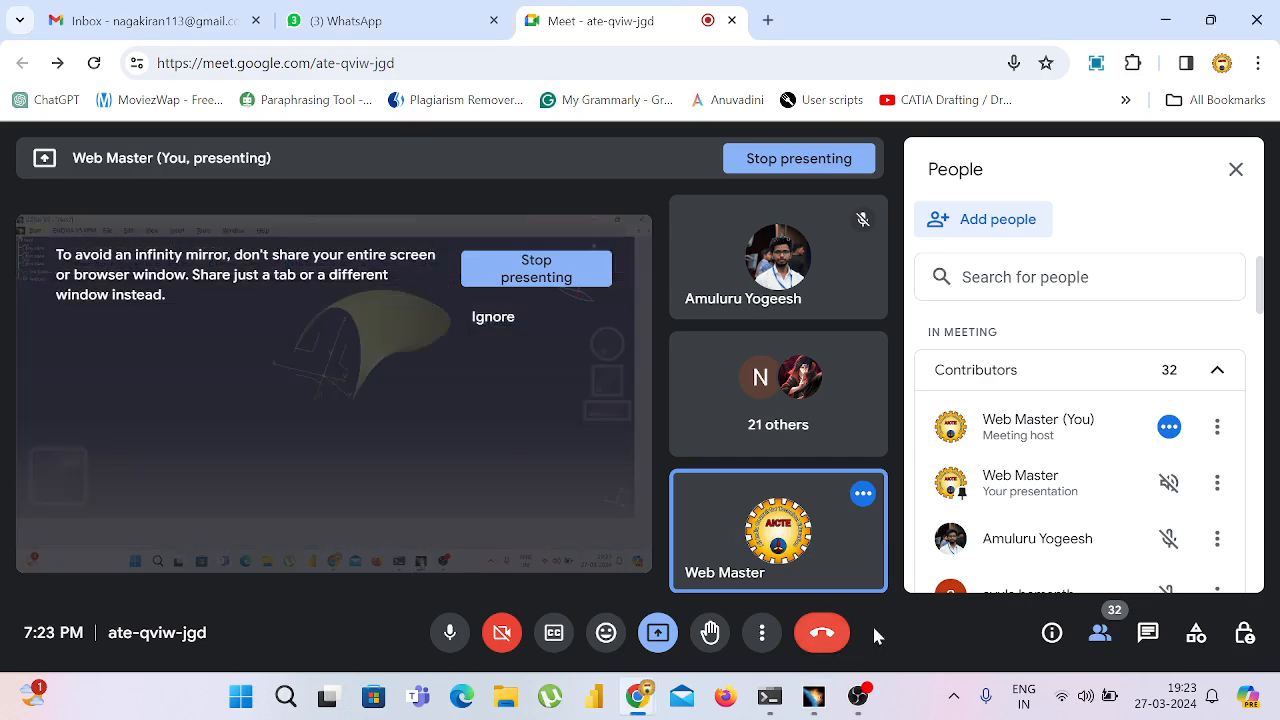
pyautogui.hotkey('alt', 'Tab')
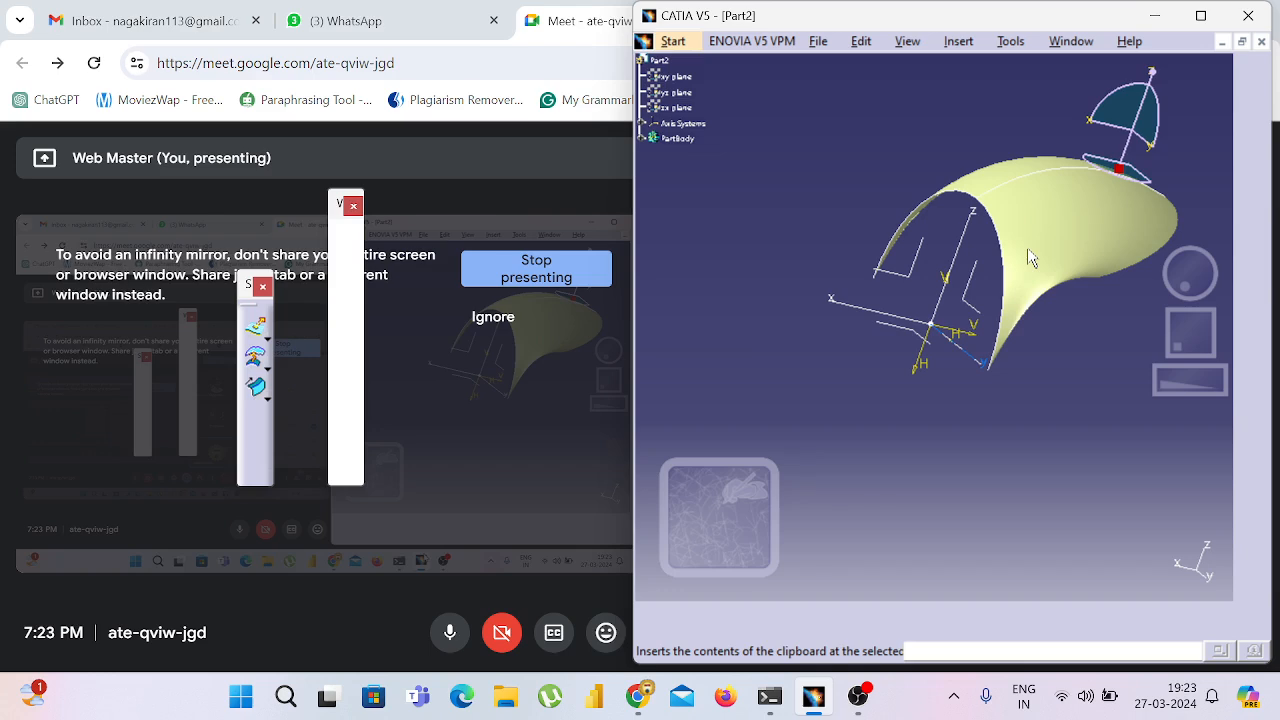
pyautogui.press('super+Up')
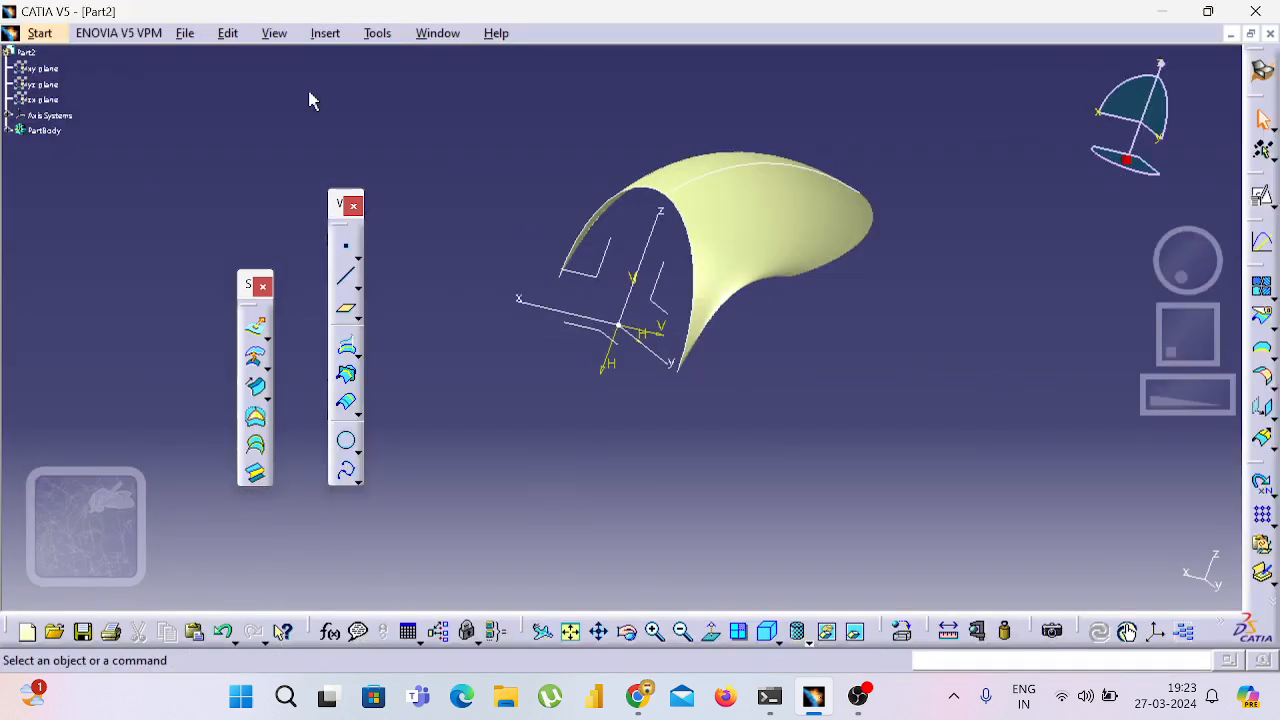
# - Turn off automatic axis-system creation for new parts in Options
pyautogui.click(186, 34)
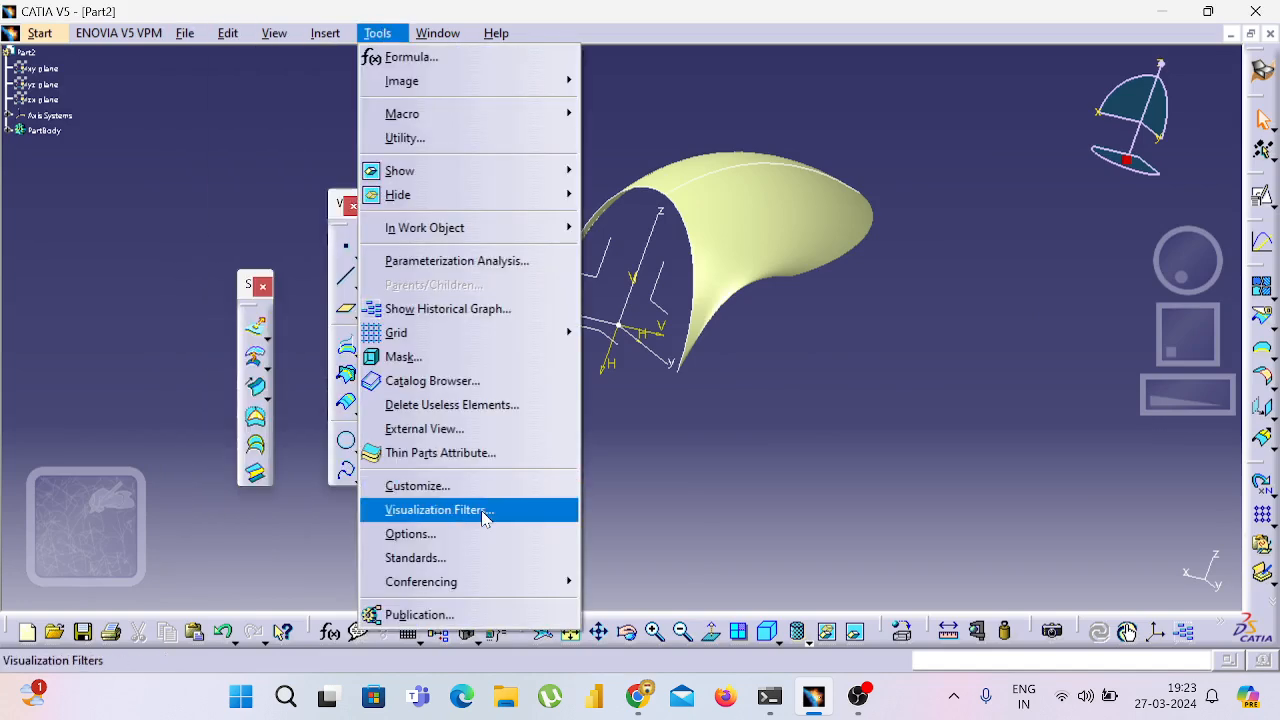
pyautogui.click(505, 533)
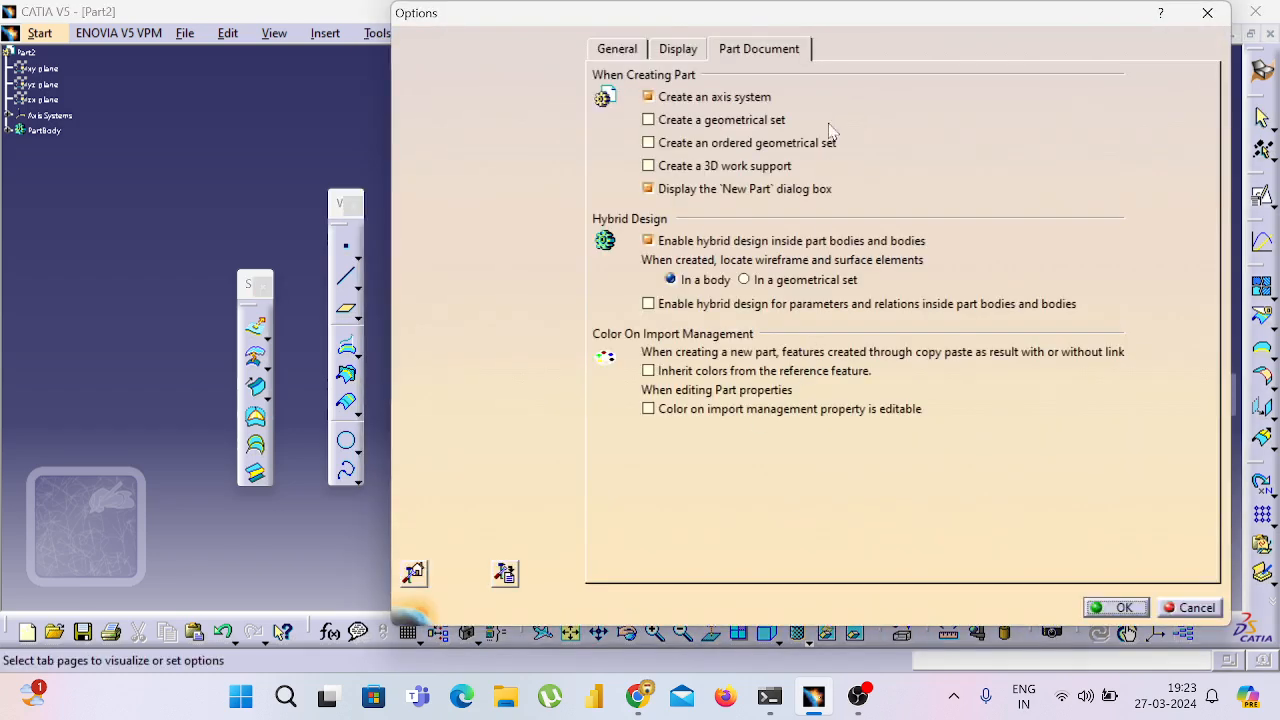
pyautogui.click(762, 100)
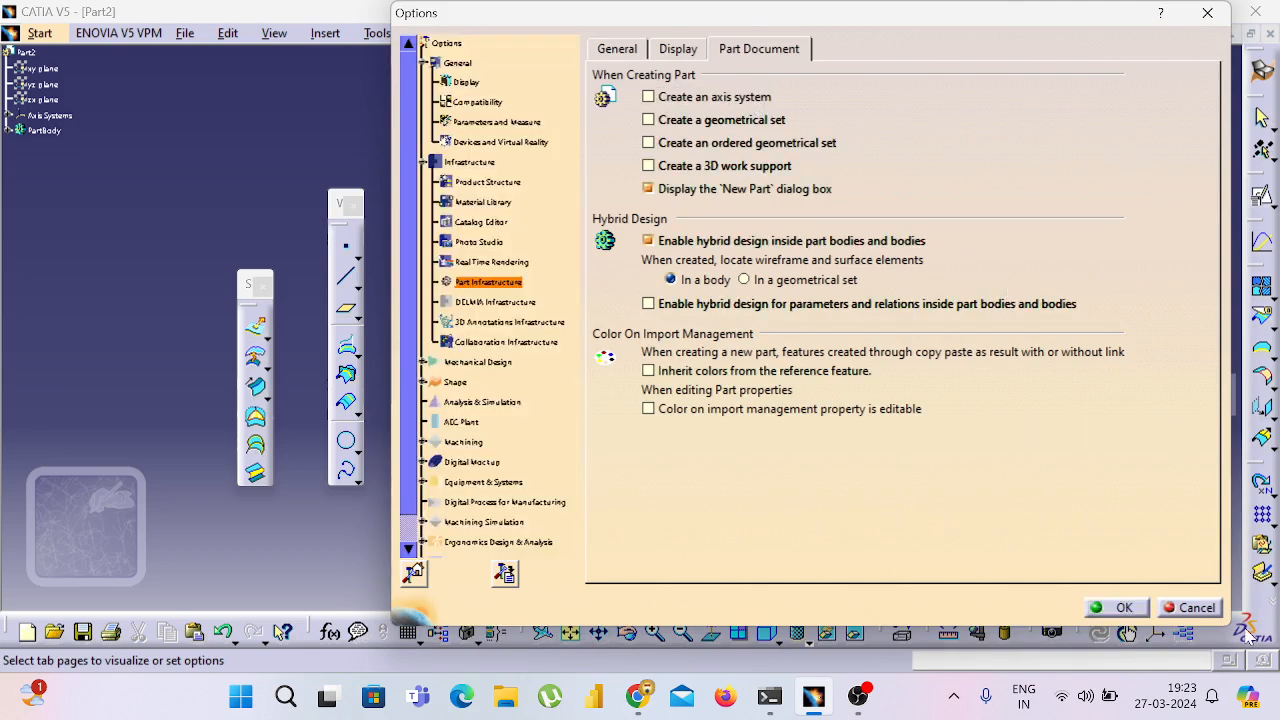
pyautogui.click(1110, 607)
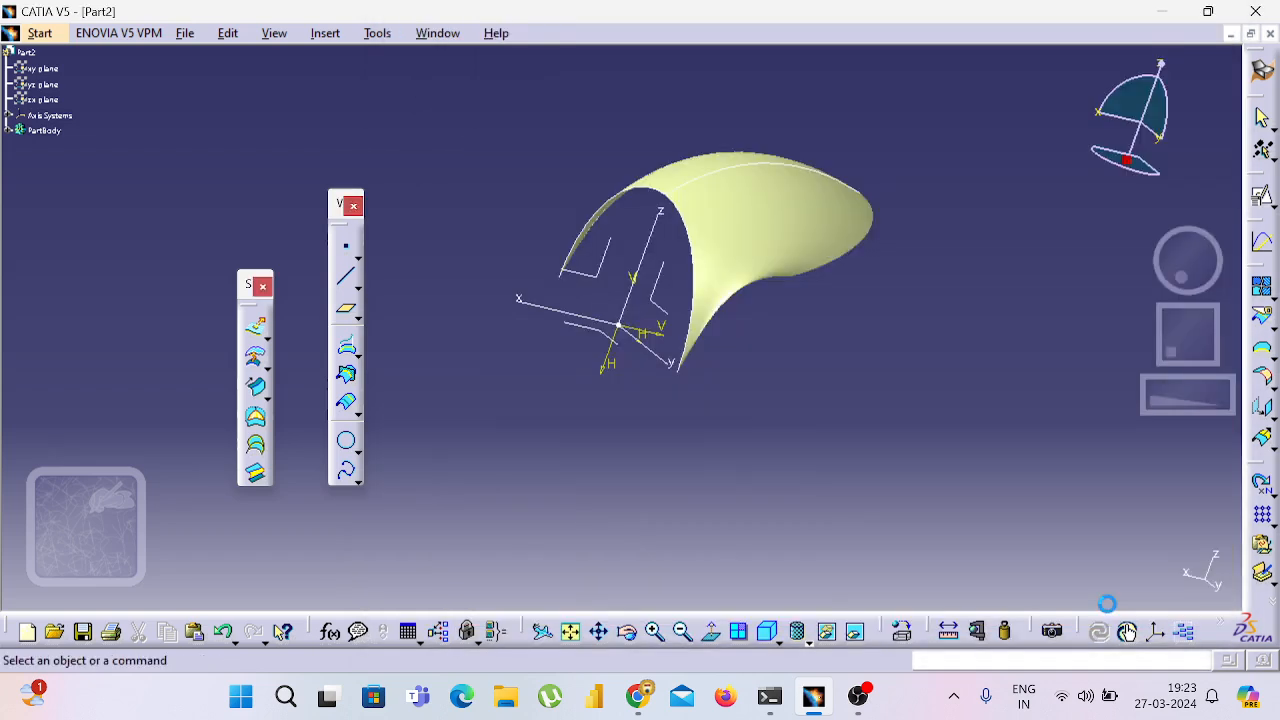
# - Create a new Part named Part3 with hybrid design enabled
pyautogui.click(186, 38)
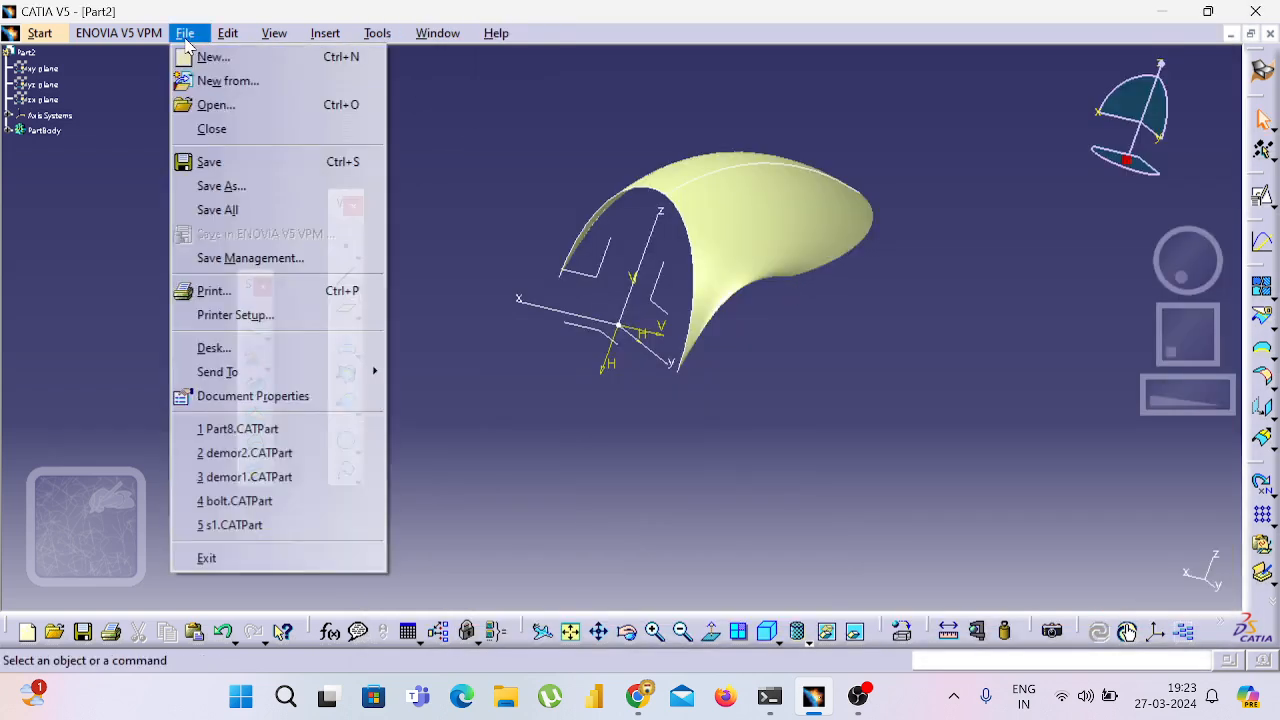
pyautogui.click(226, 56)
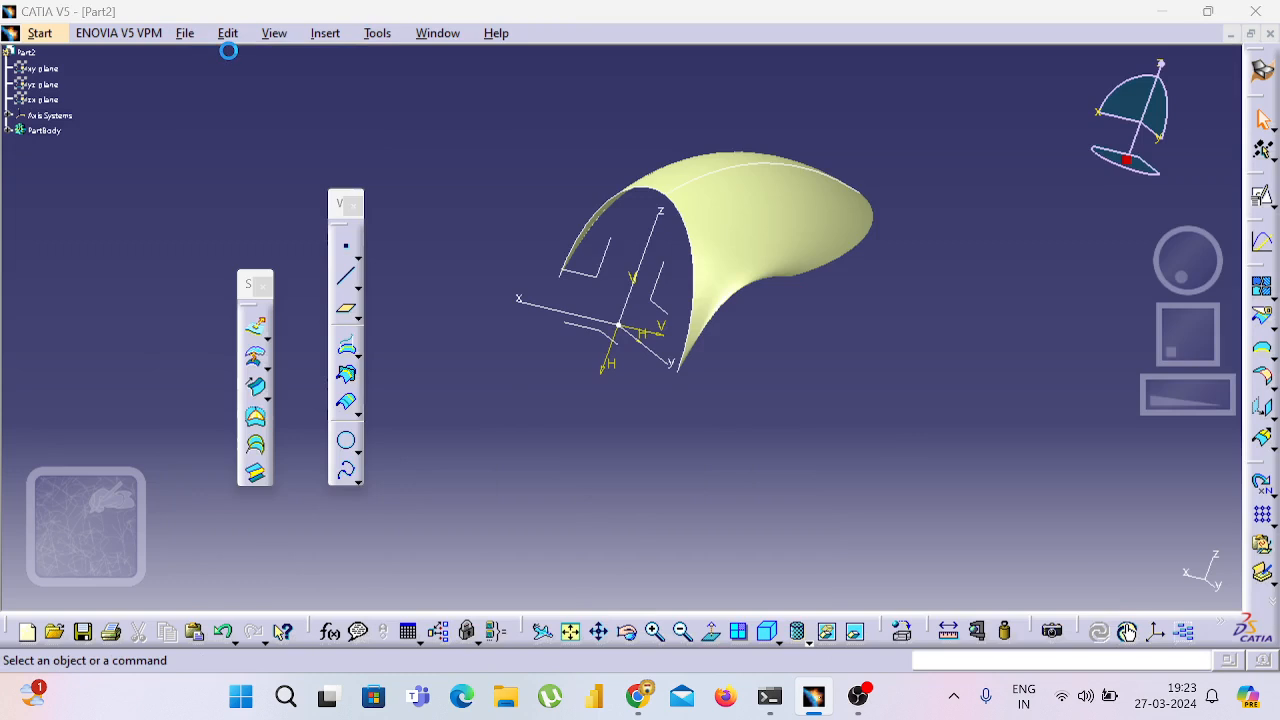
pyautogui.write('p')
pyautogui.press('Return')
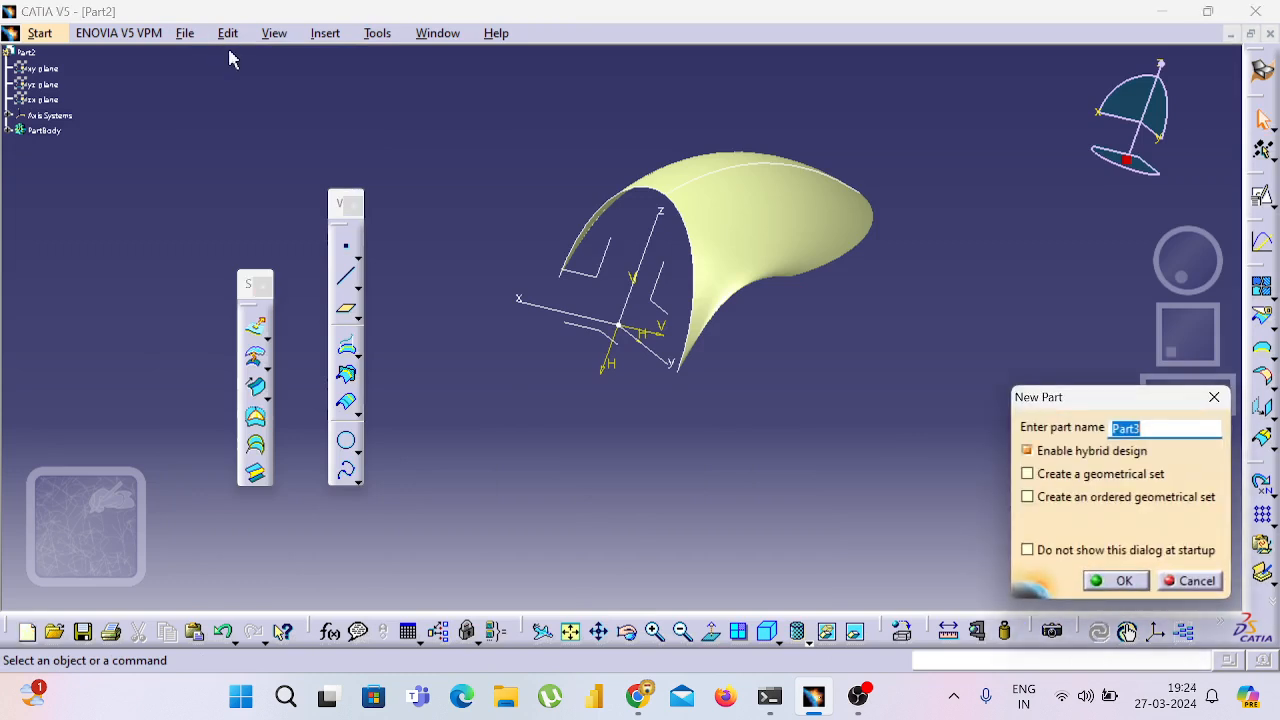
pyautogui.press('Return')
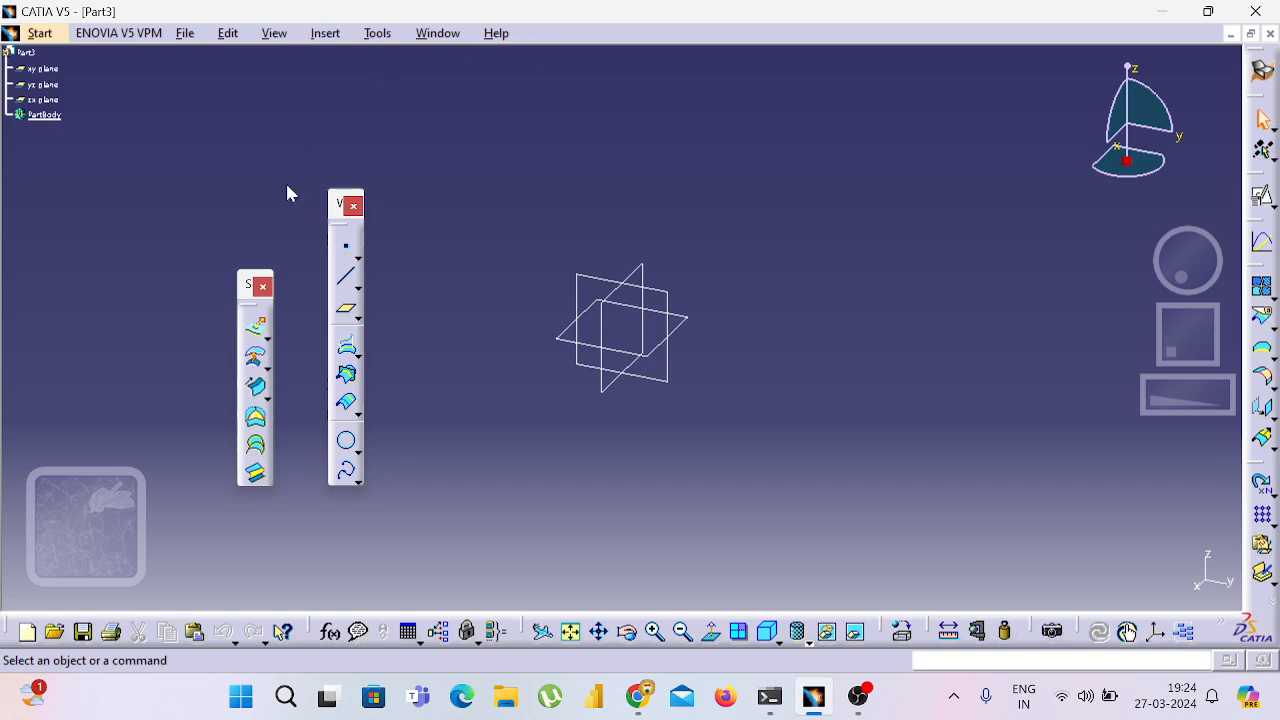
# - Switch to the Sketcher workbench, then to Part Design
pyautogui.click(42, 35)
pyautogui.moveTo(112, 81)
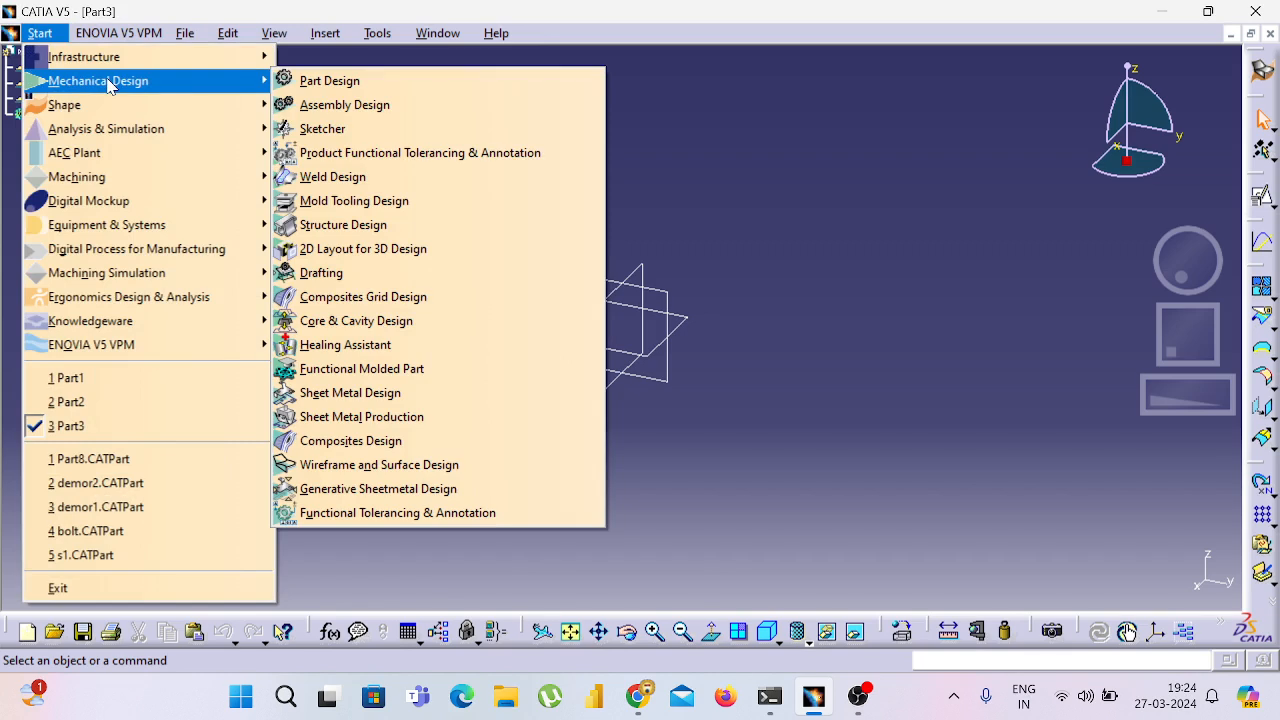
pyautogui.click(338, 131)
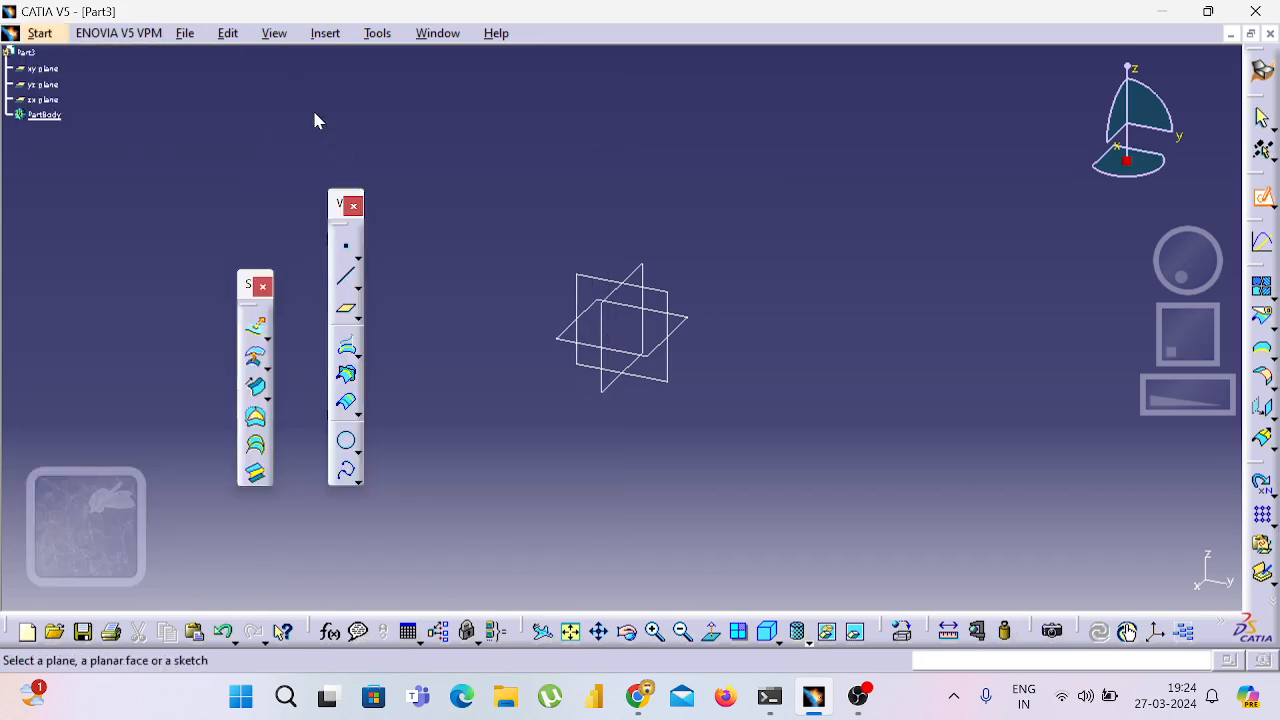
pyautogui.click(32, 35)
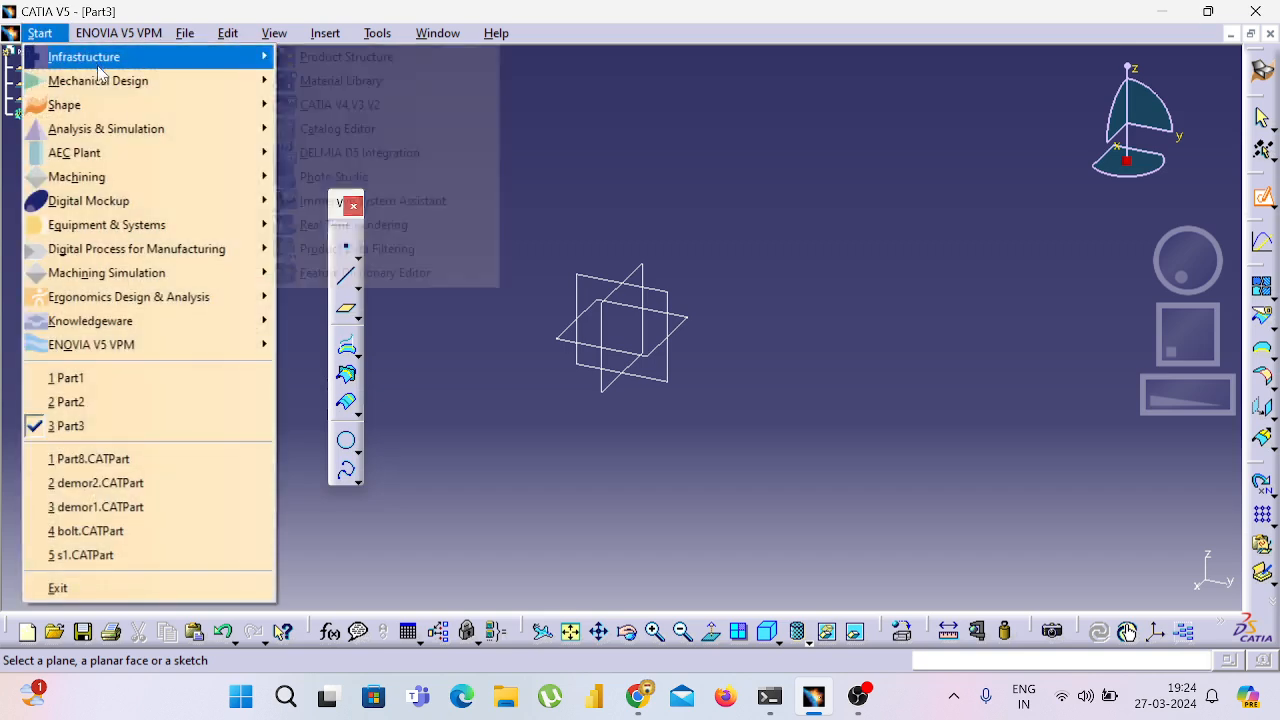
pyautogui.moveTo(110, 83)
pyautogui.click(322, 80)
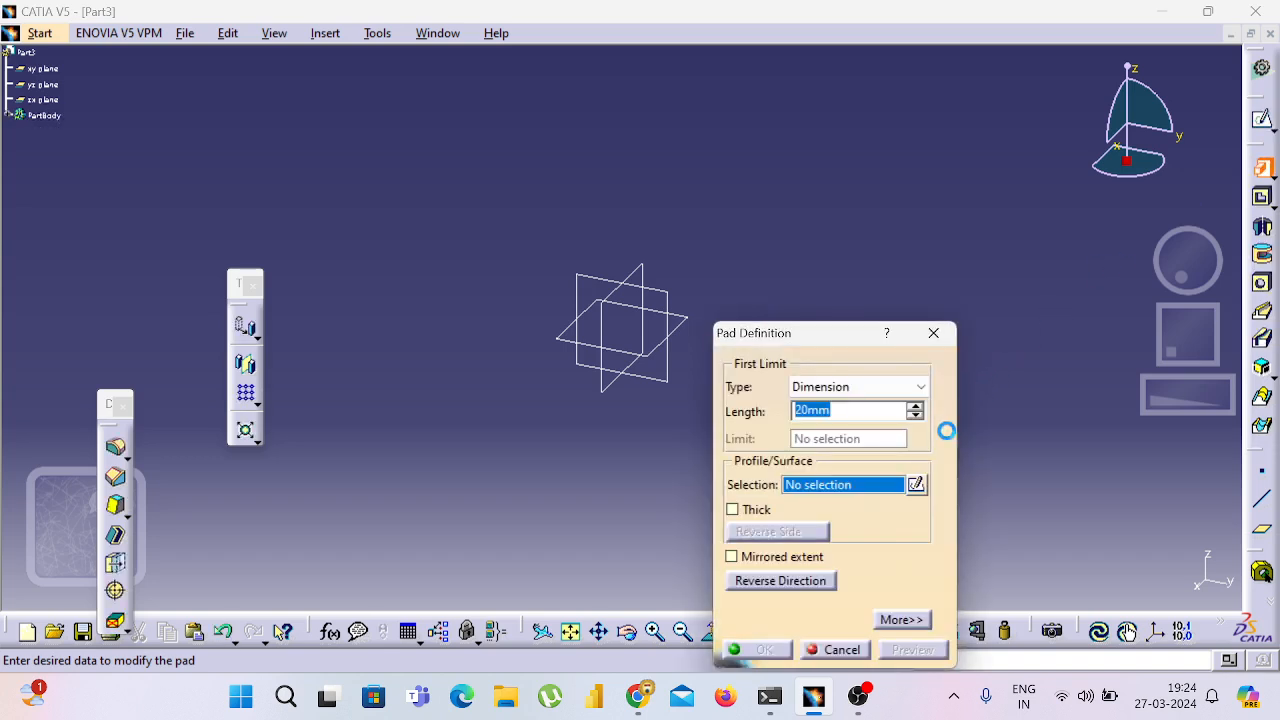
# - Start a new pad-profile sketch on Part3's xy plane
pyautogui.click(915, 485)
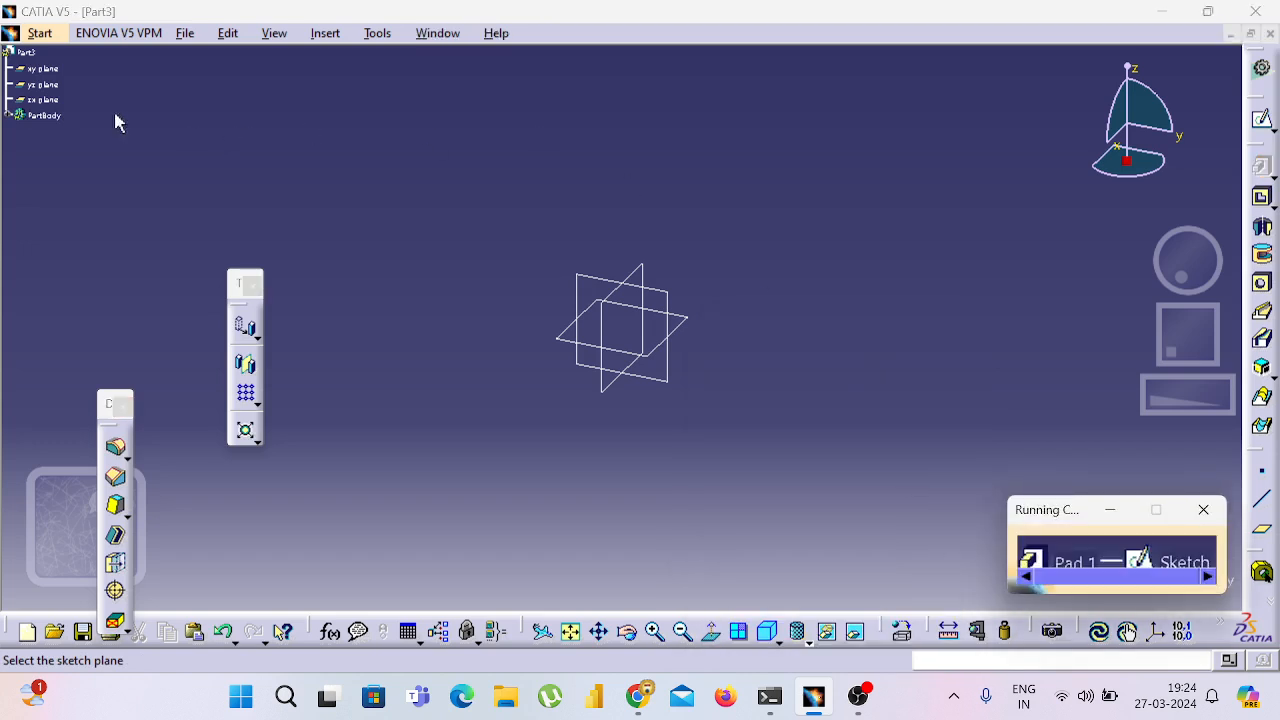
pyautogui.click(45, 68)
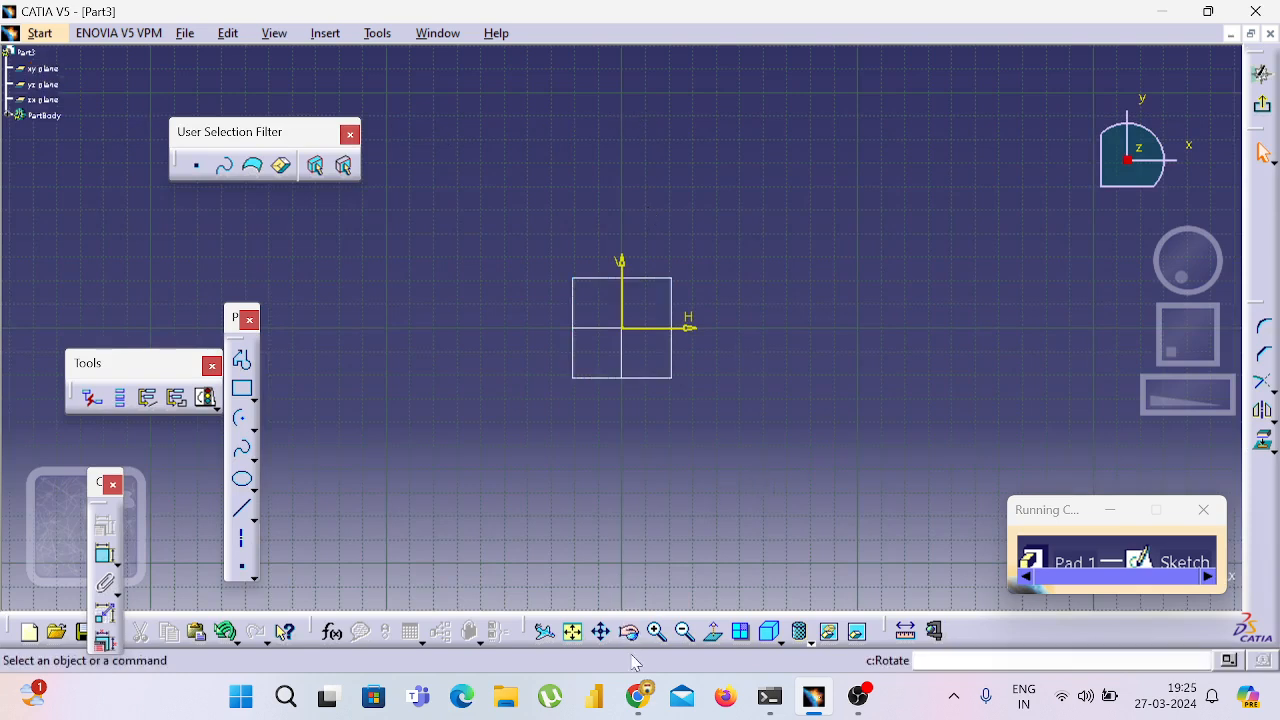
pyautogui.click(640, 685)
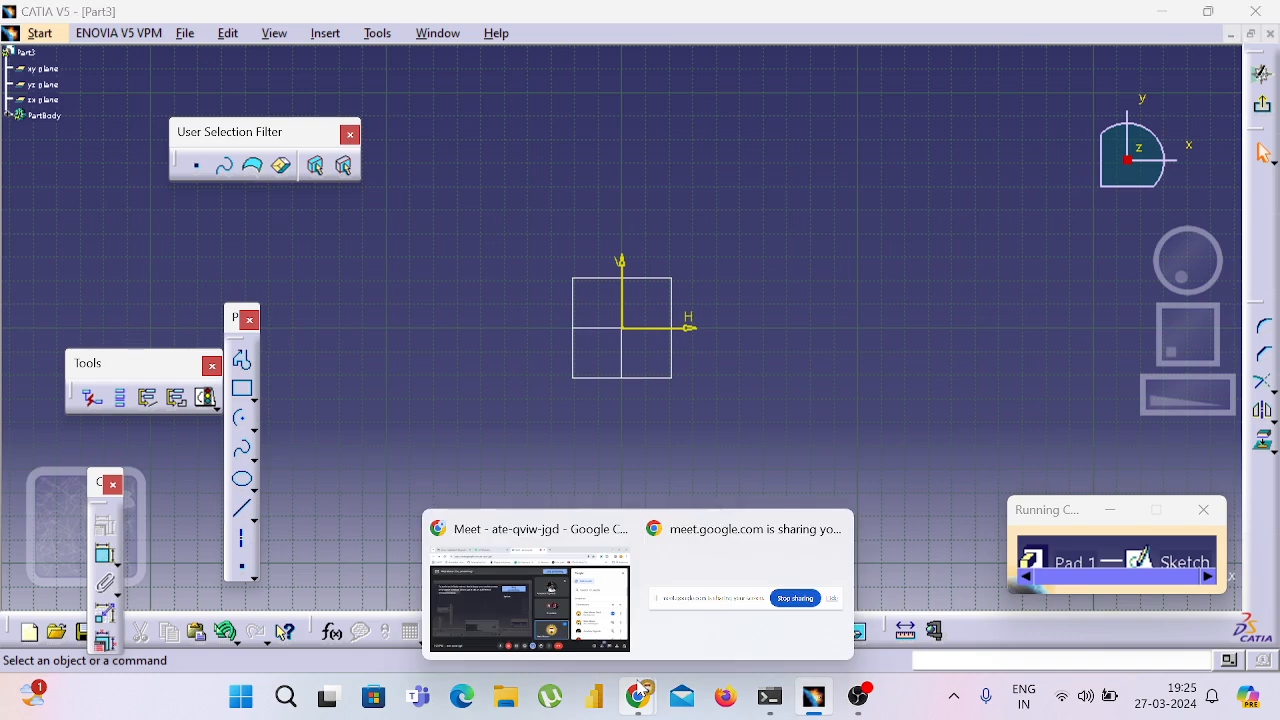
# - Show the desktop and open This PC in File Explorer
pyautogui.click(640, 685)
pyautogui.click(640, 685)
pyautogui.click(640, 685)
pyautogui.press('super+d')
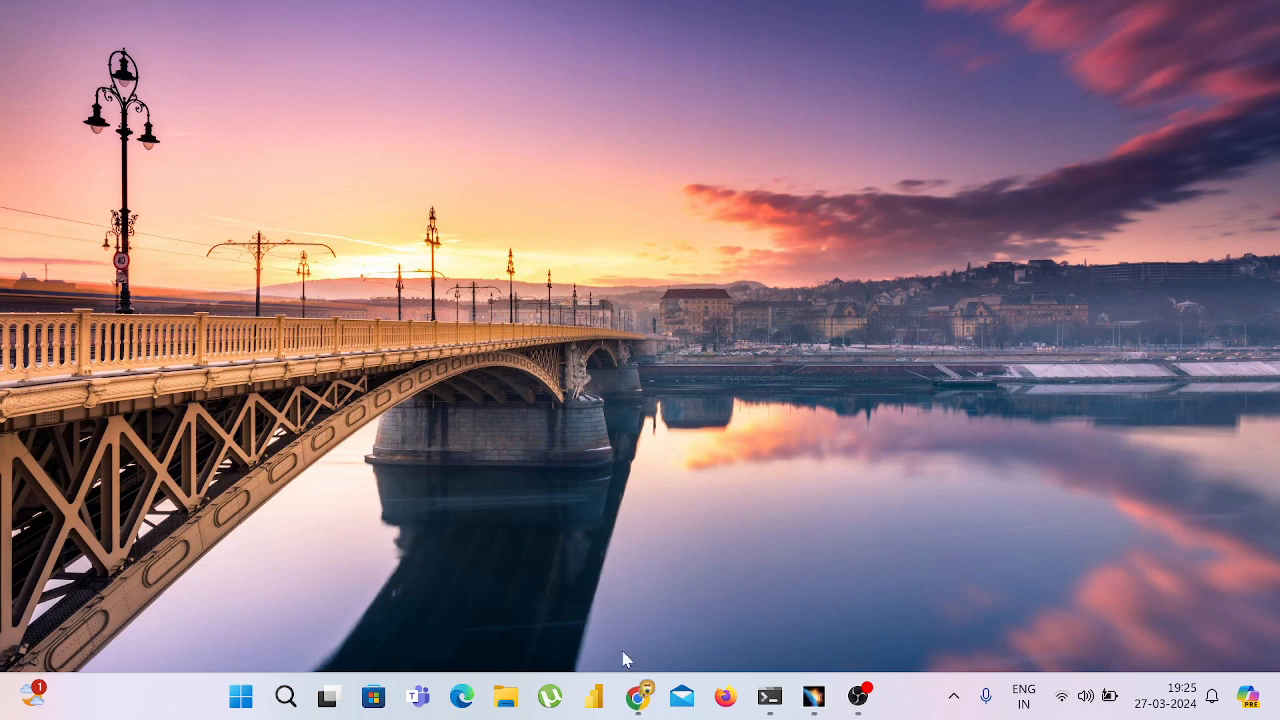
pyautogui.click(42, 26)
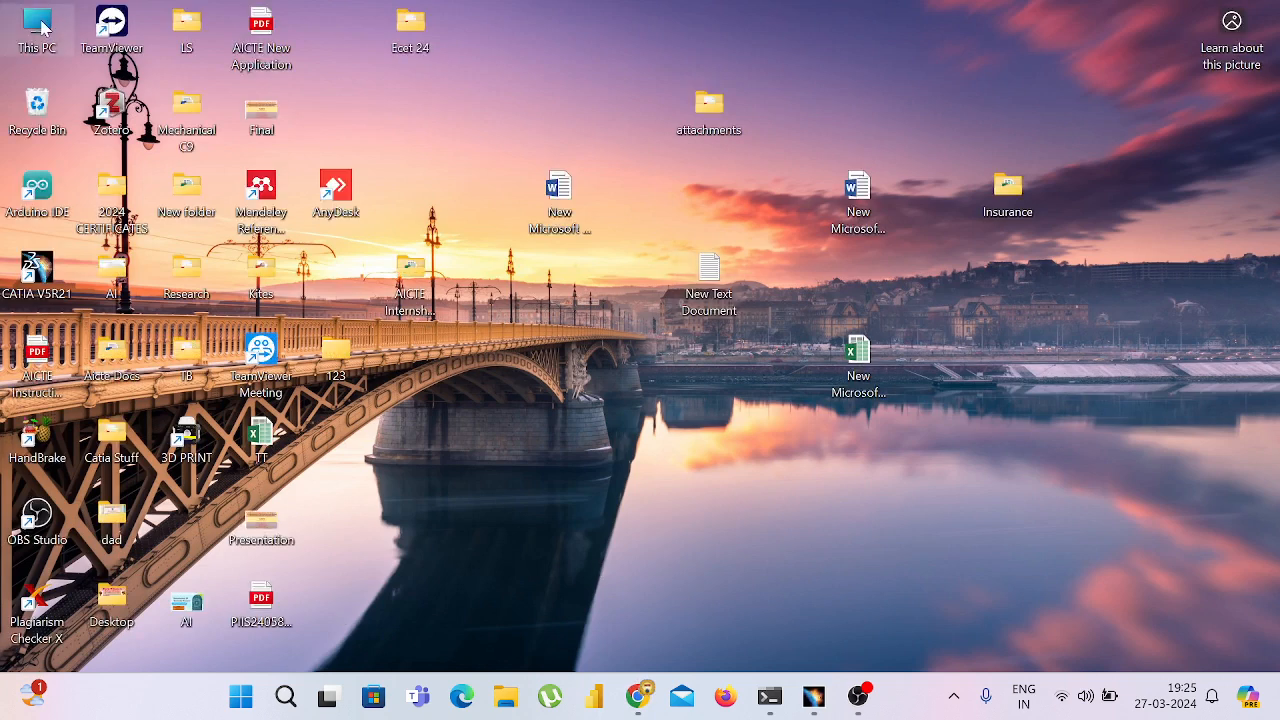
pyautogui.doubleClick(42, 26)
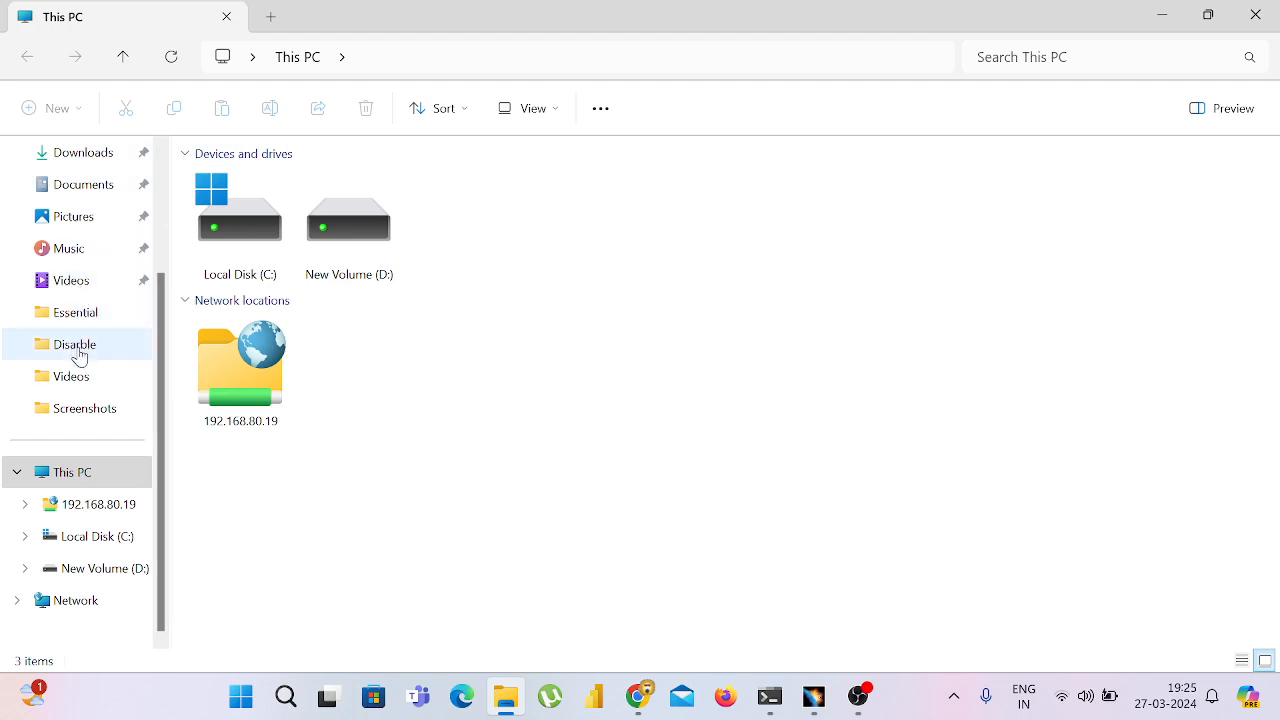
pyautogui.click(74, 220)
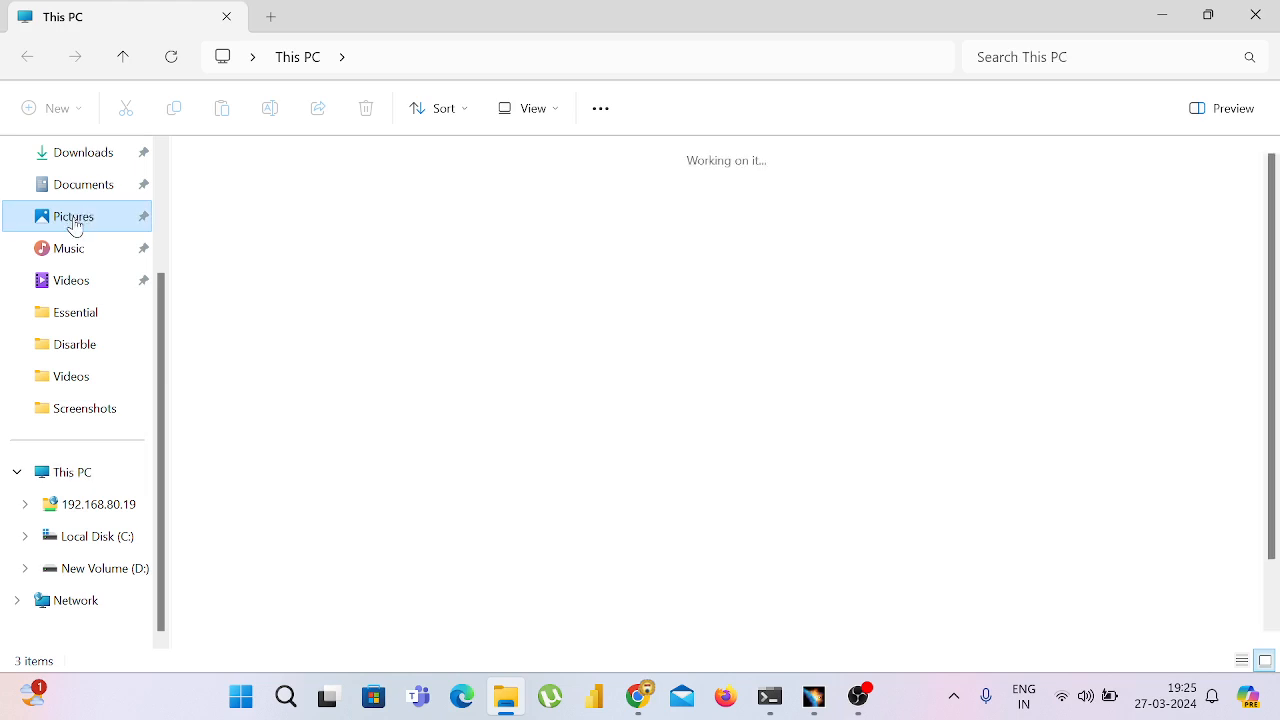
pyautogui.click(800, 177)
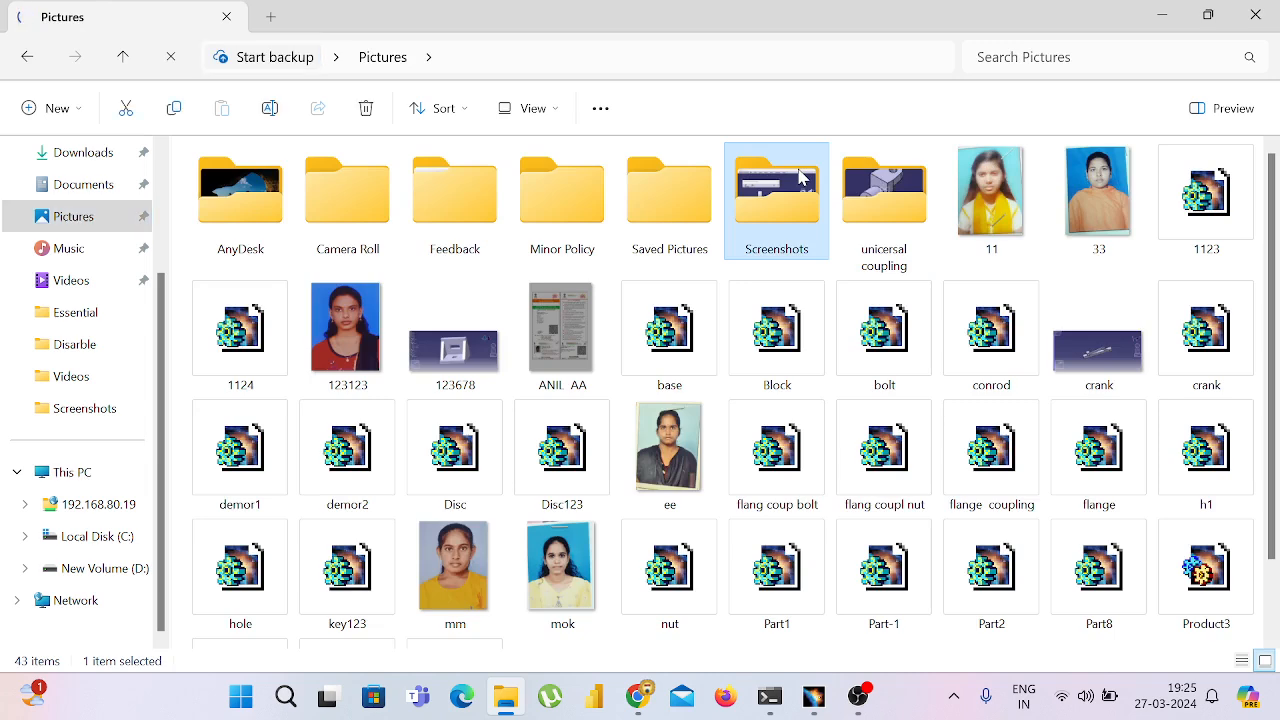
pyautogui.doubleClick(800, 177)
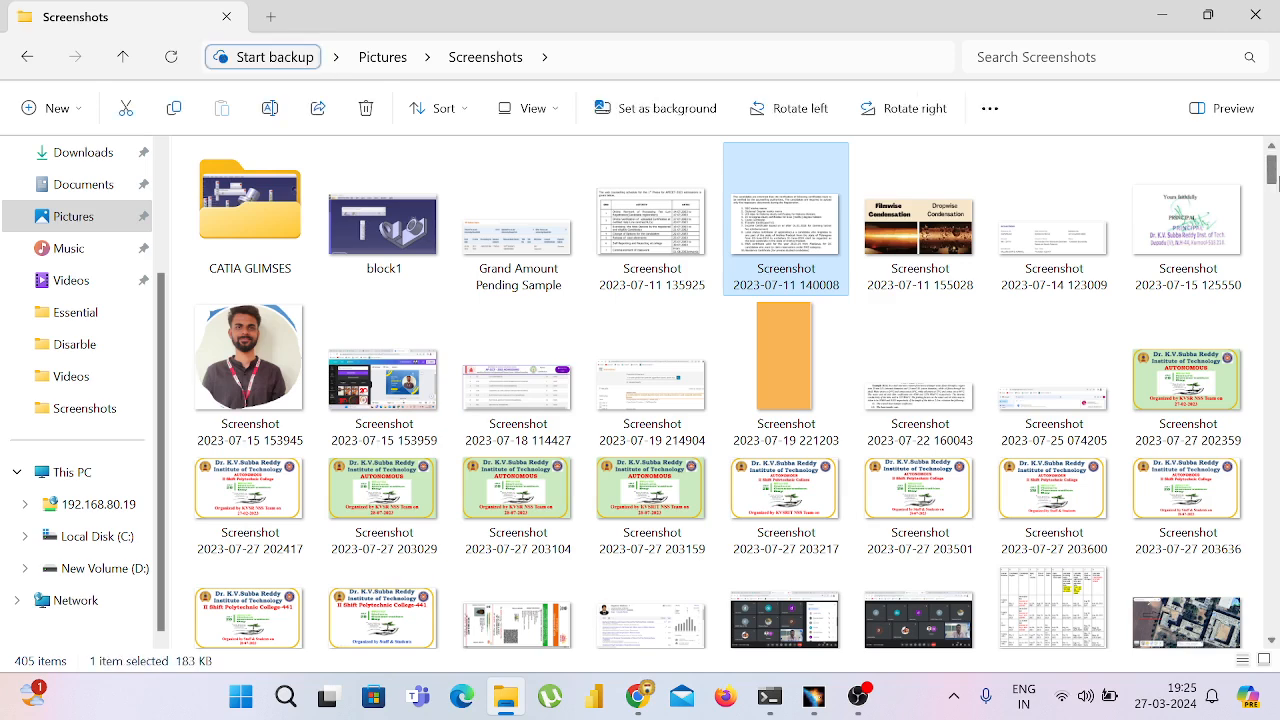
pyautogui.moveTo(1272, 172); pyautogui.dragTo(1271, 616)
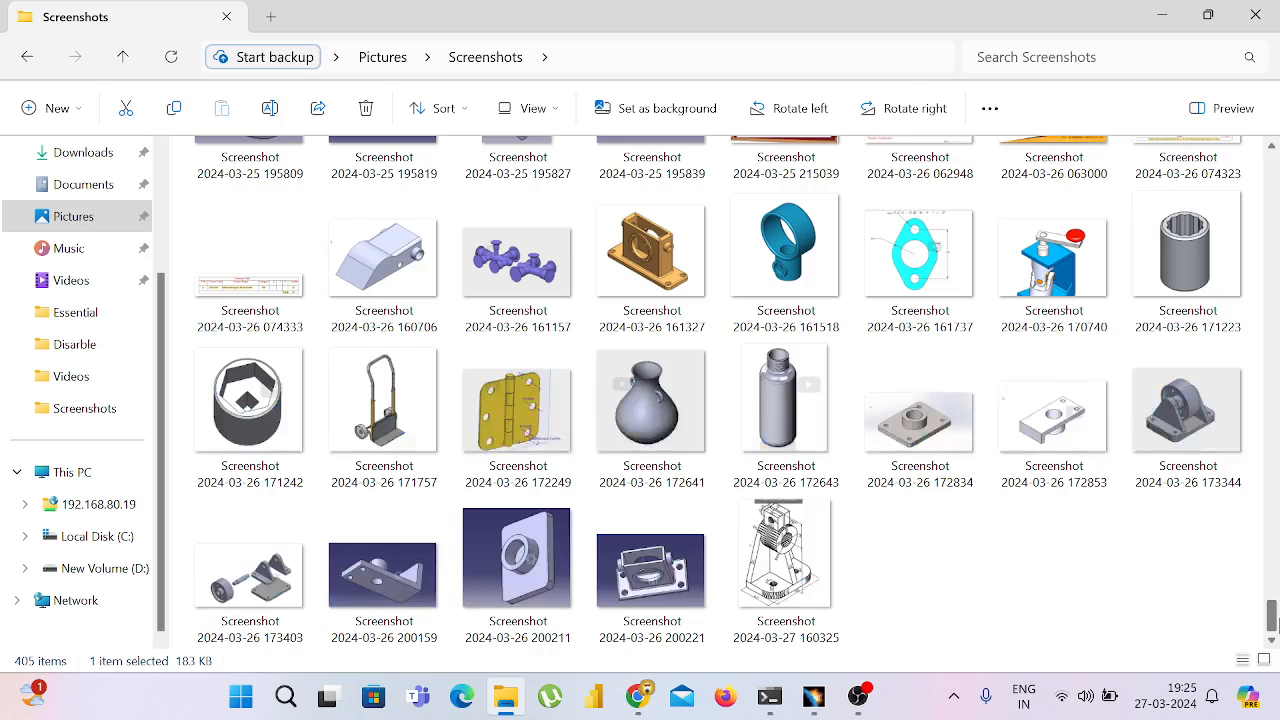
pyautogui.click(778, 558)
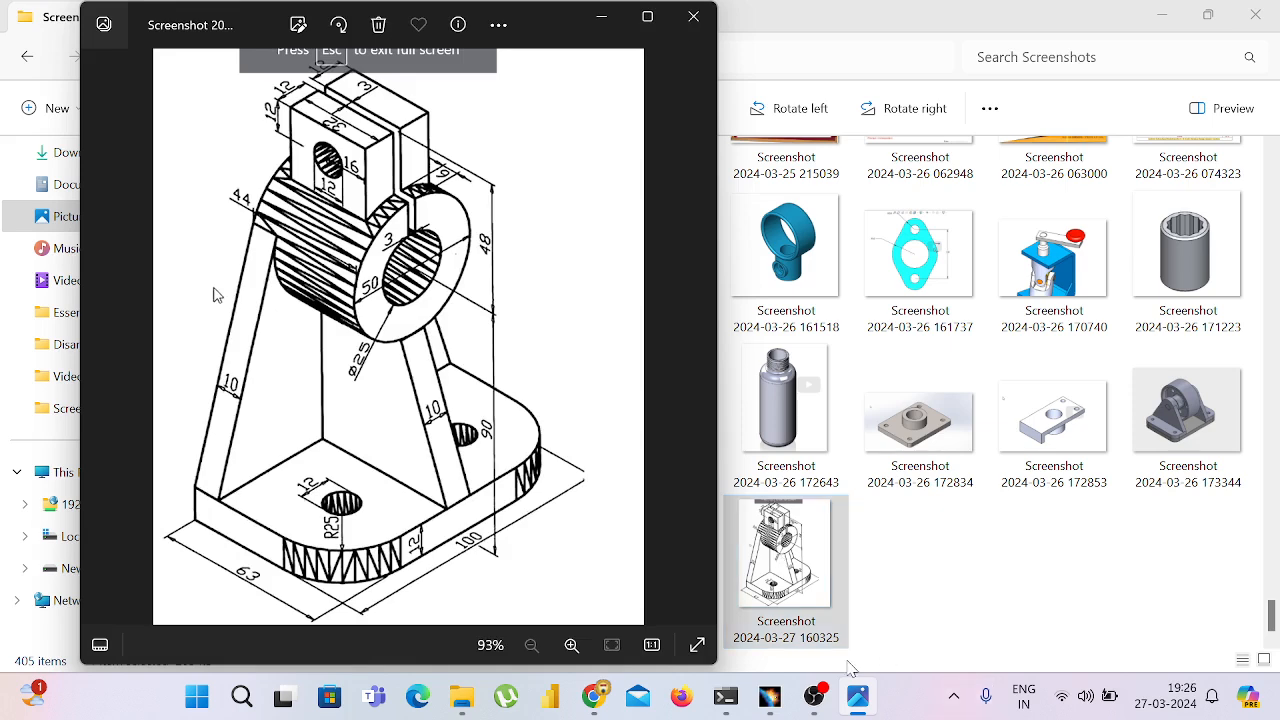
# - Bring the Google Meet call forward and admit the waiting guest
pyautogui.click(775, 705)
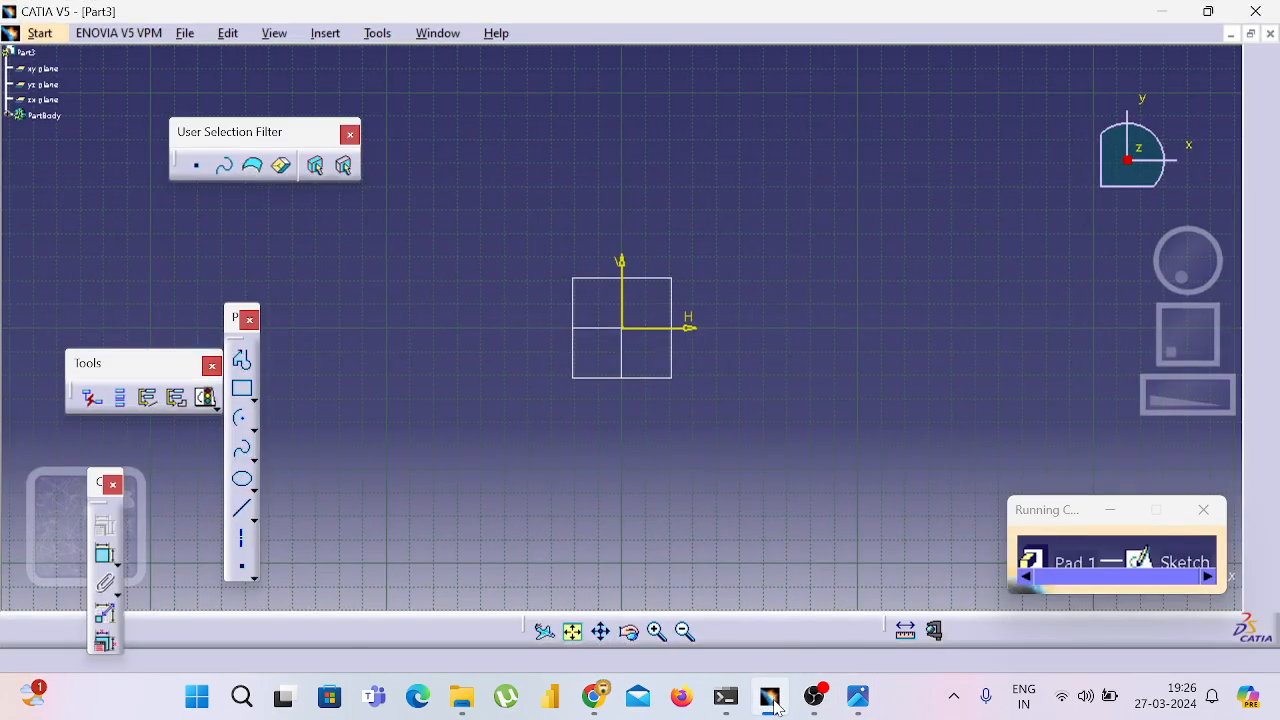
pyautogui.click(775, 705)
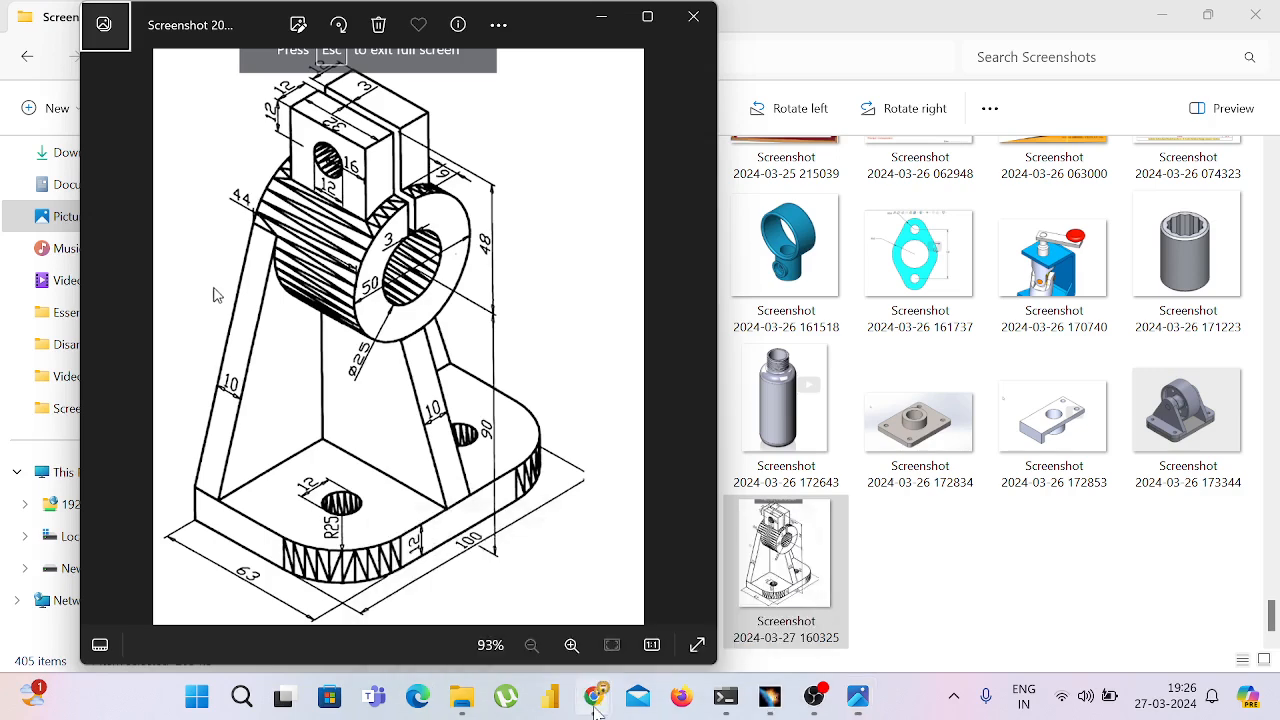
pyautogui.moveTo(595, 705)
pyautogui.click(490, 605)
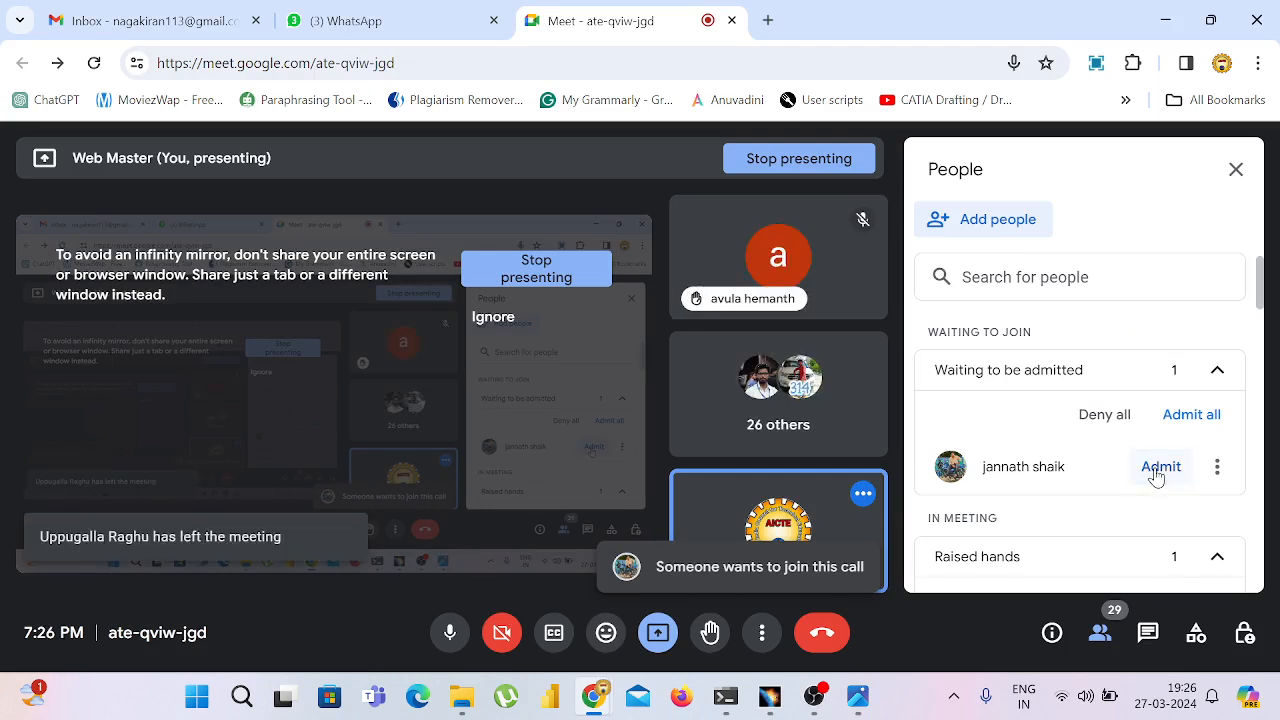
pyautogui.click(1158, 470)
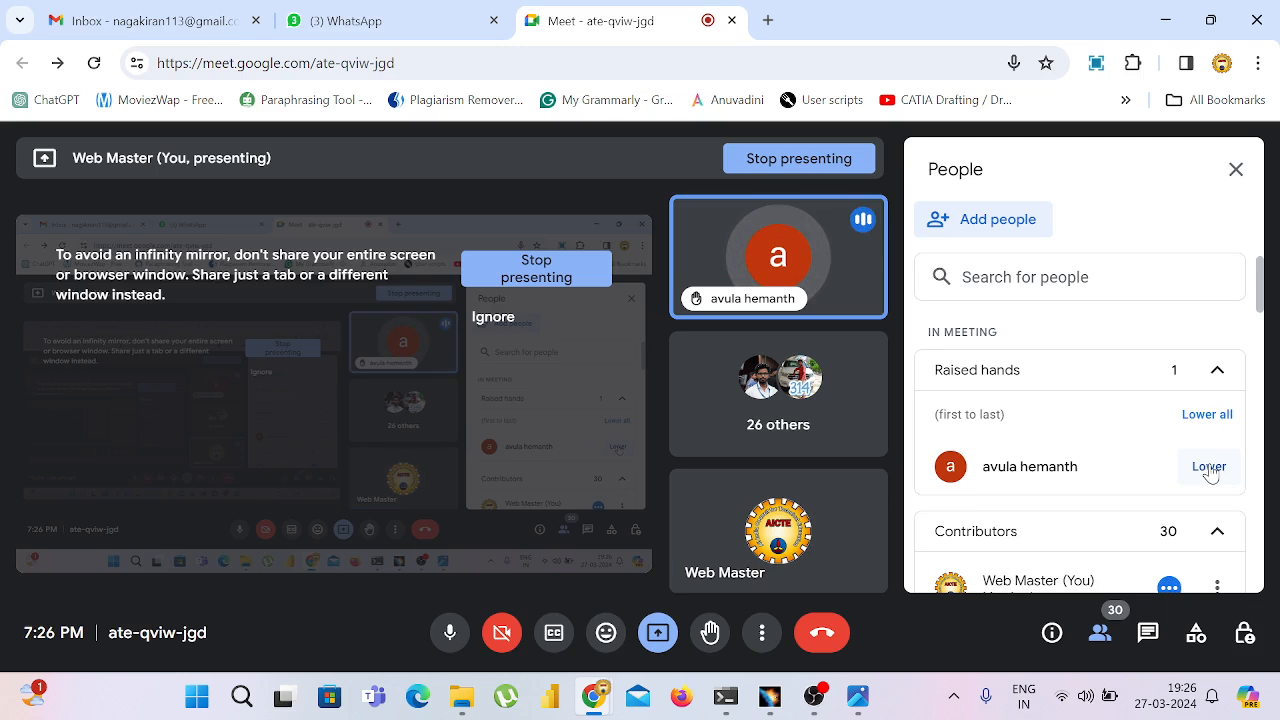
# - Lower the participant's raised hand and return to the bracket drawing in Photos
pyautogui.click(1209, 467)
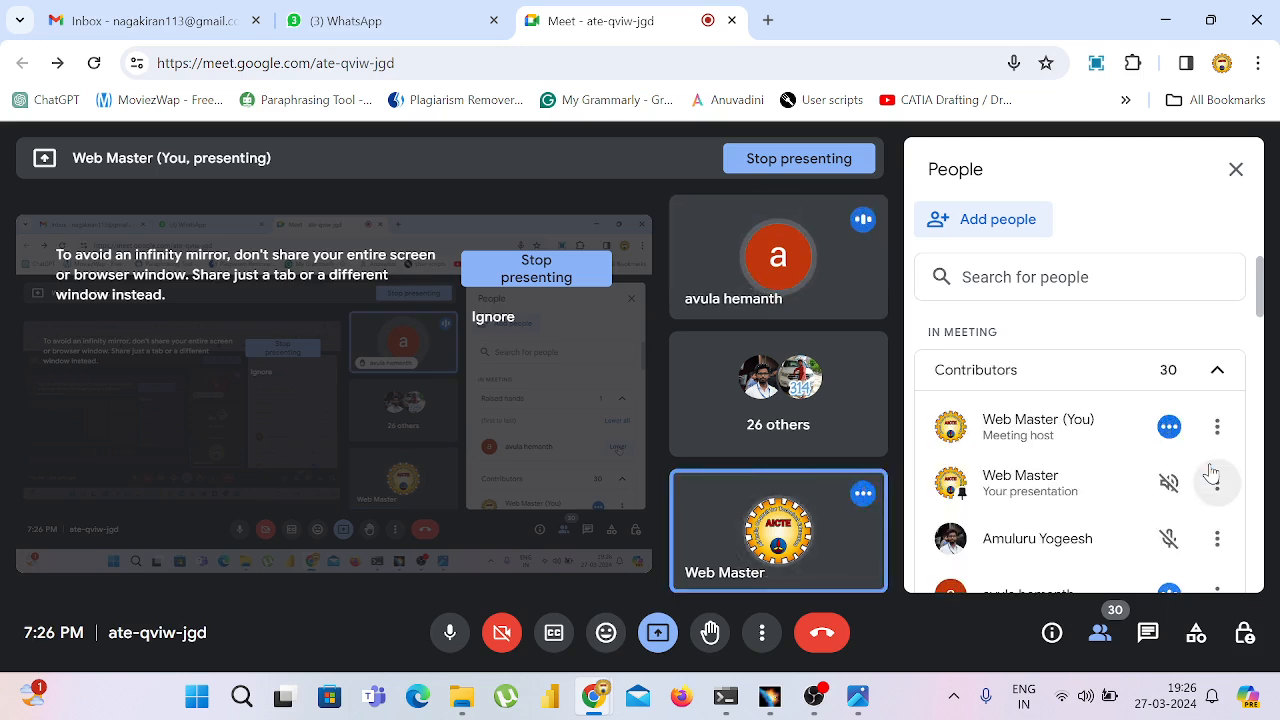
pyautogui.hotkey('alt', 'Tab')
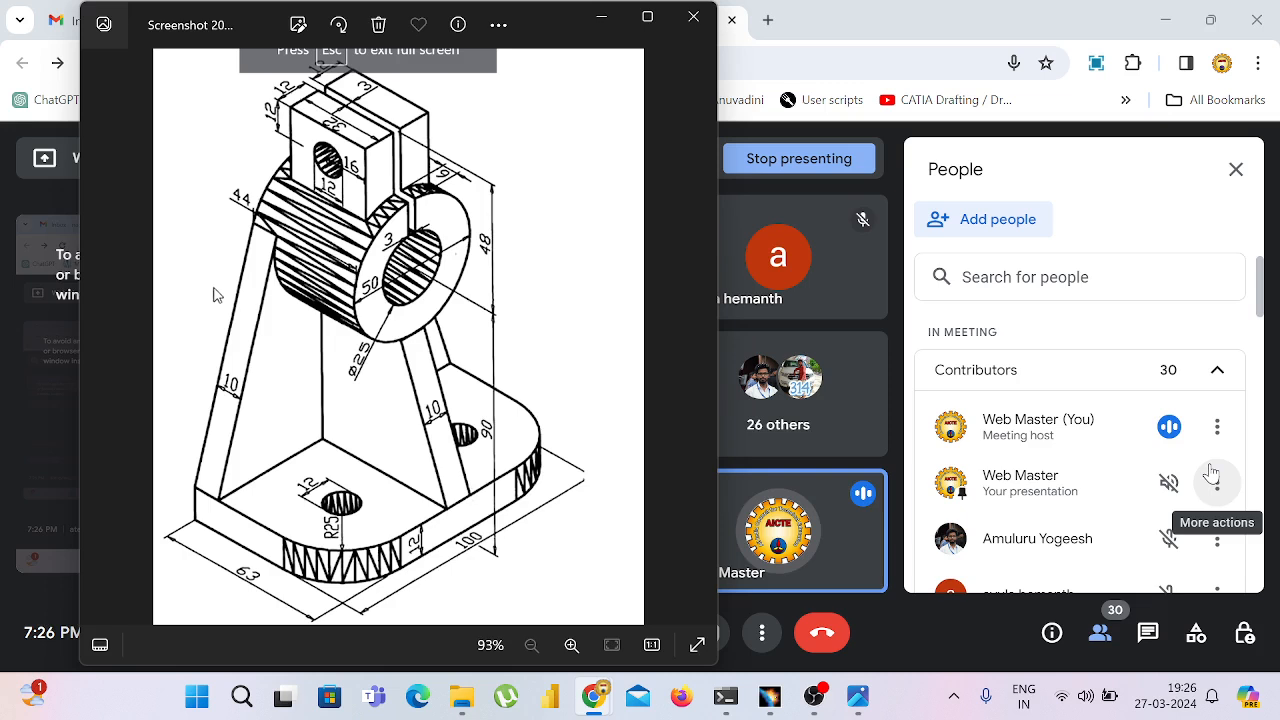
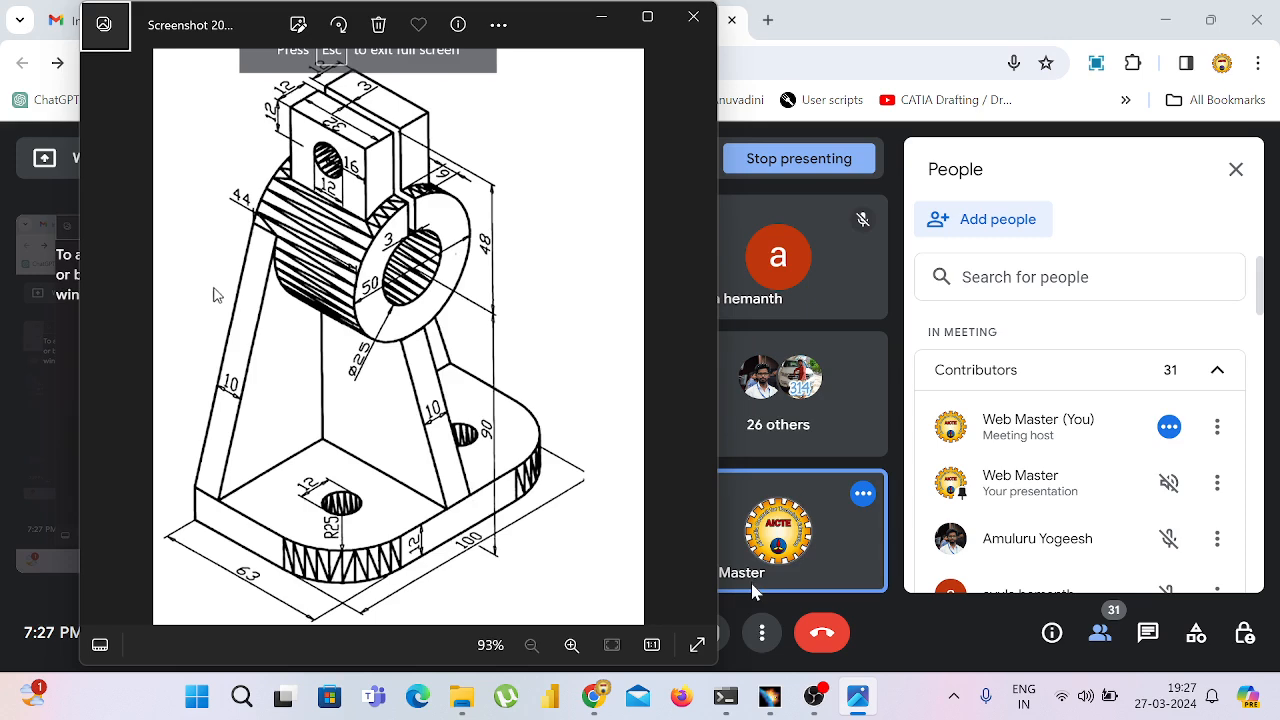
# - Bring the CATIA V5 Part3 sketch window back in front from the taskbar preview
pyautogui.moveTo(772, 697)
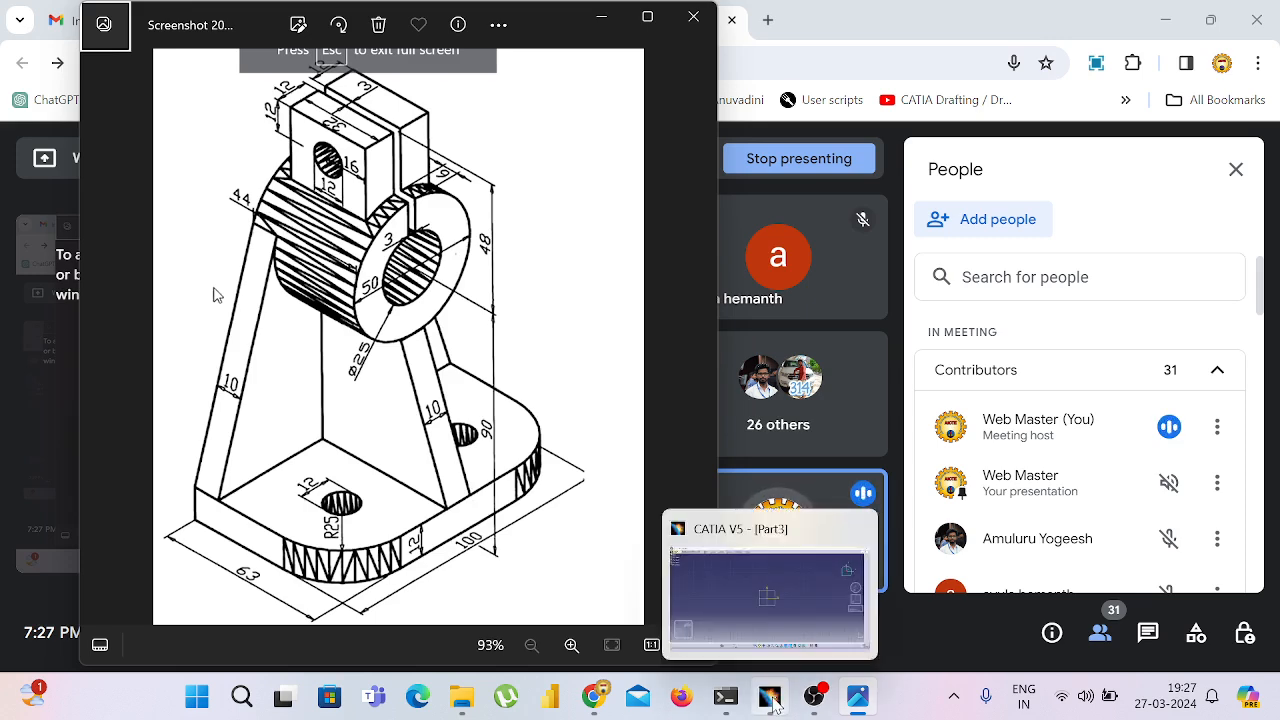
pyautogui.click(772, 697)
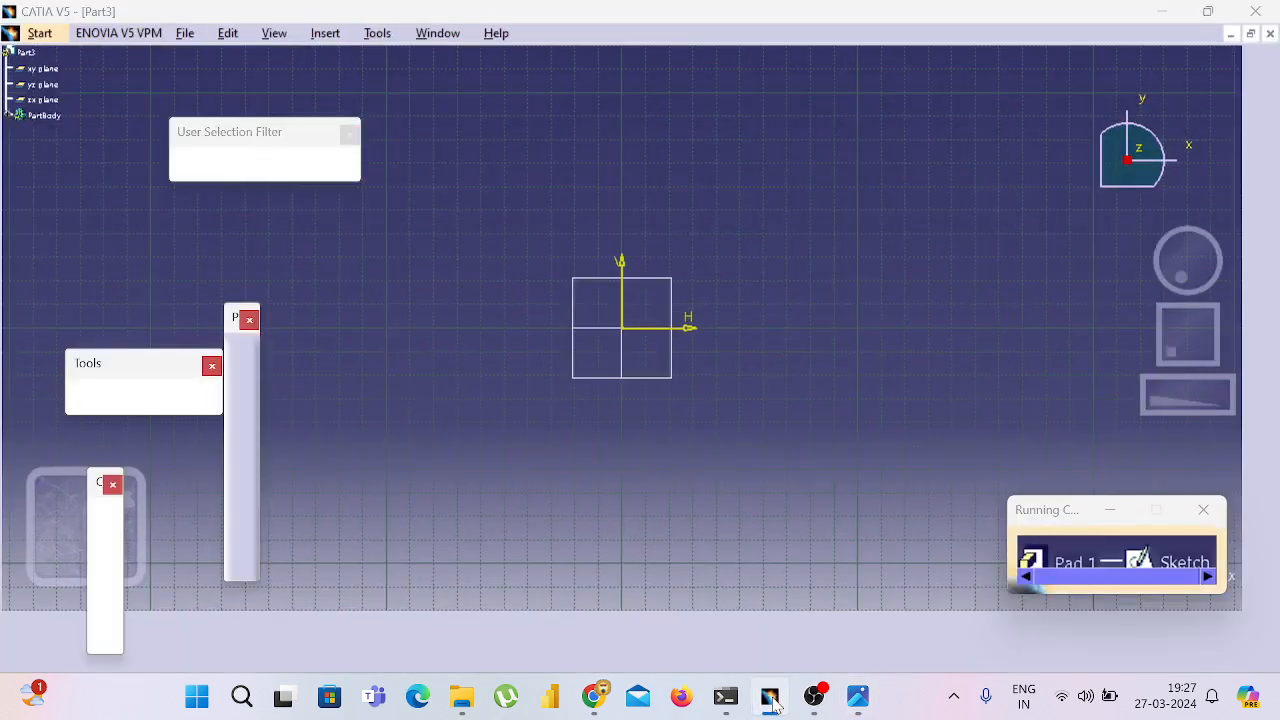
# - Try centered rectangles at the origin and on the vertical axis, undoing the last attempt
pyautogui.click(772, 697)
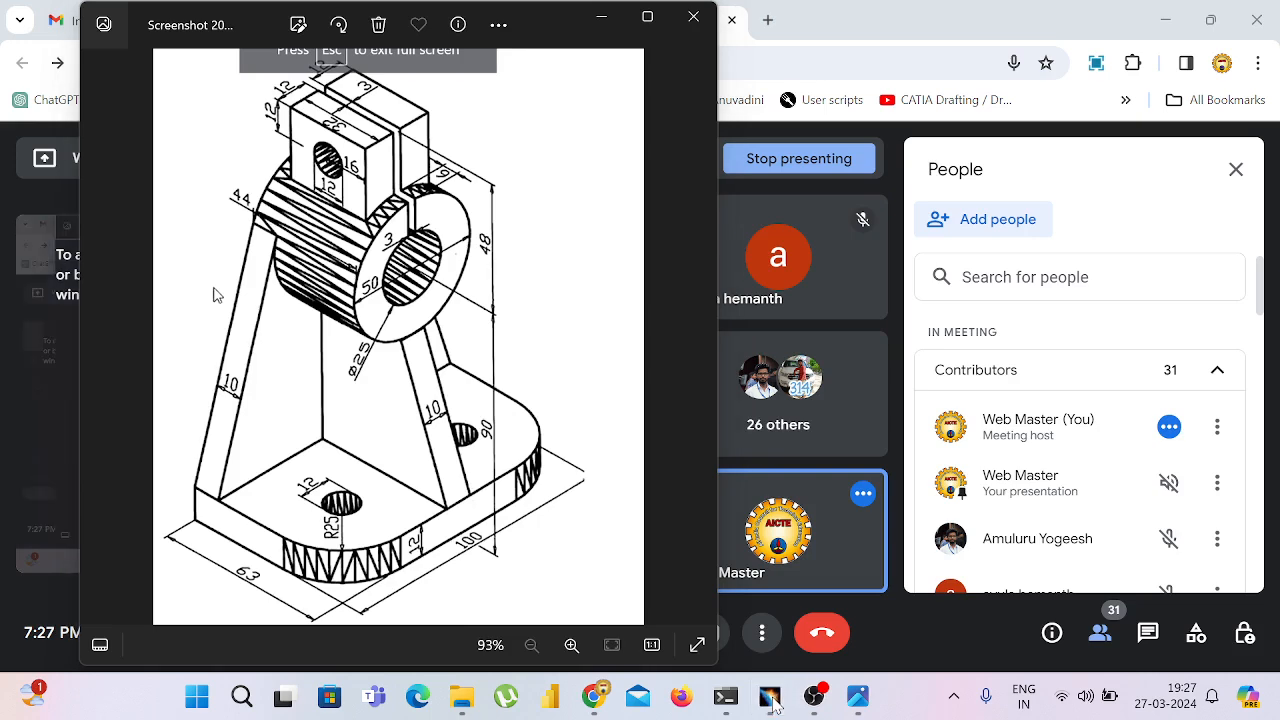
pyautogui.click(772, 697)
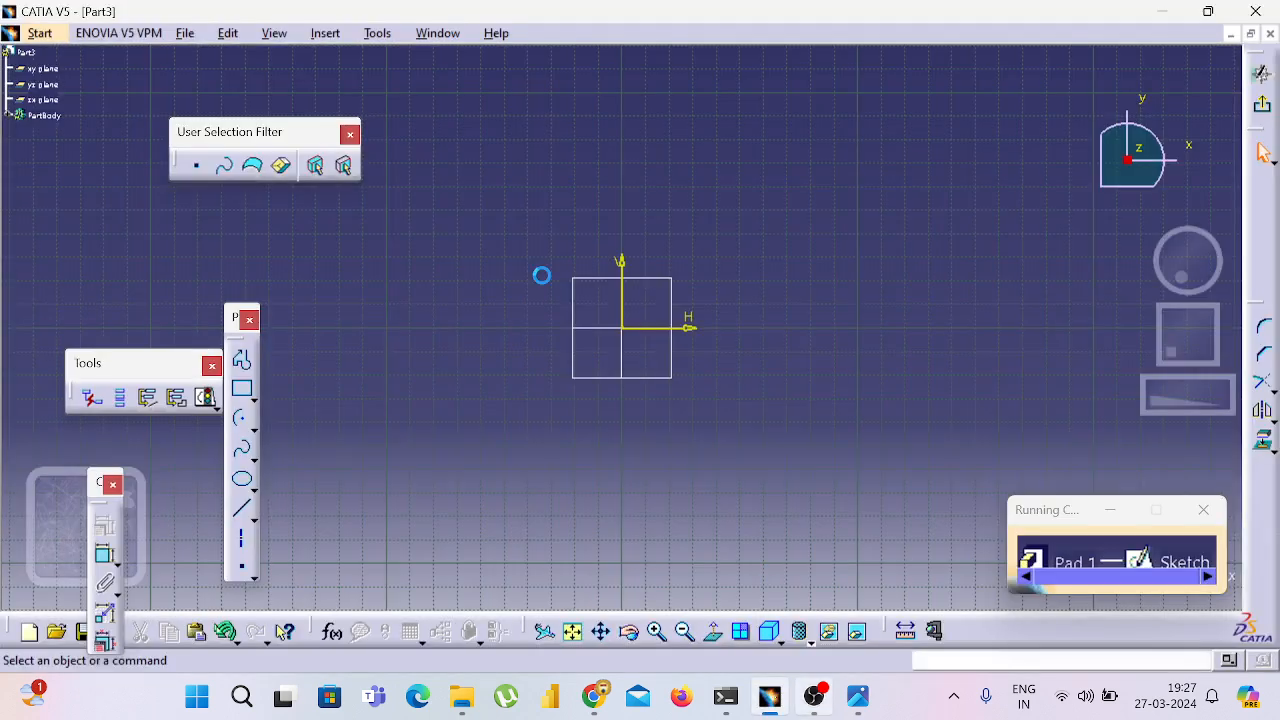
pyautogui.click(255, 394)
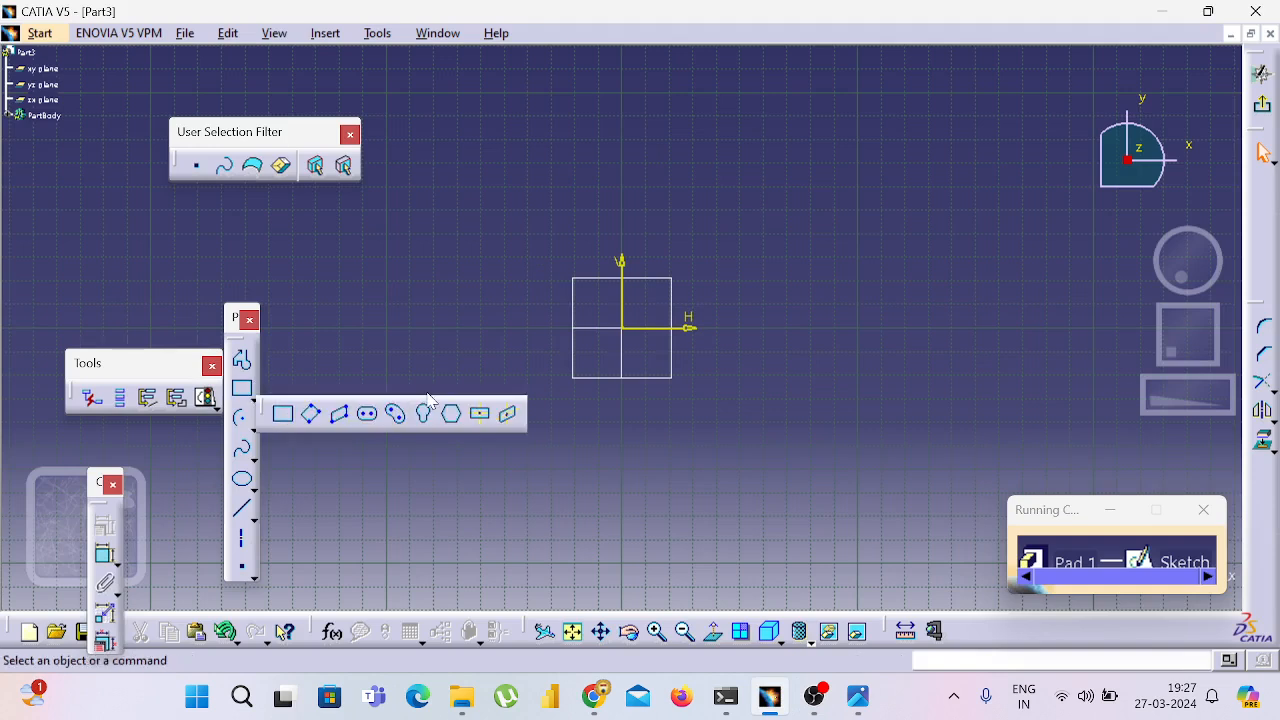
pyautogui.click(481, 416)
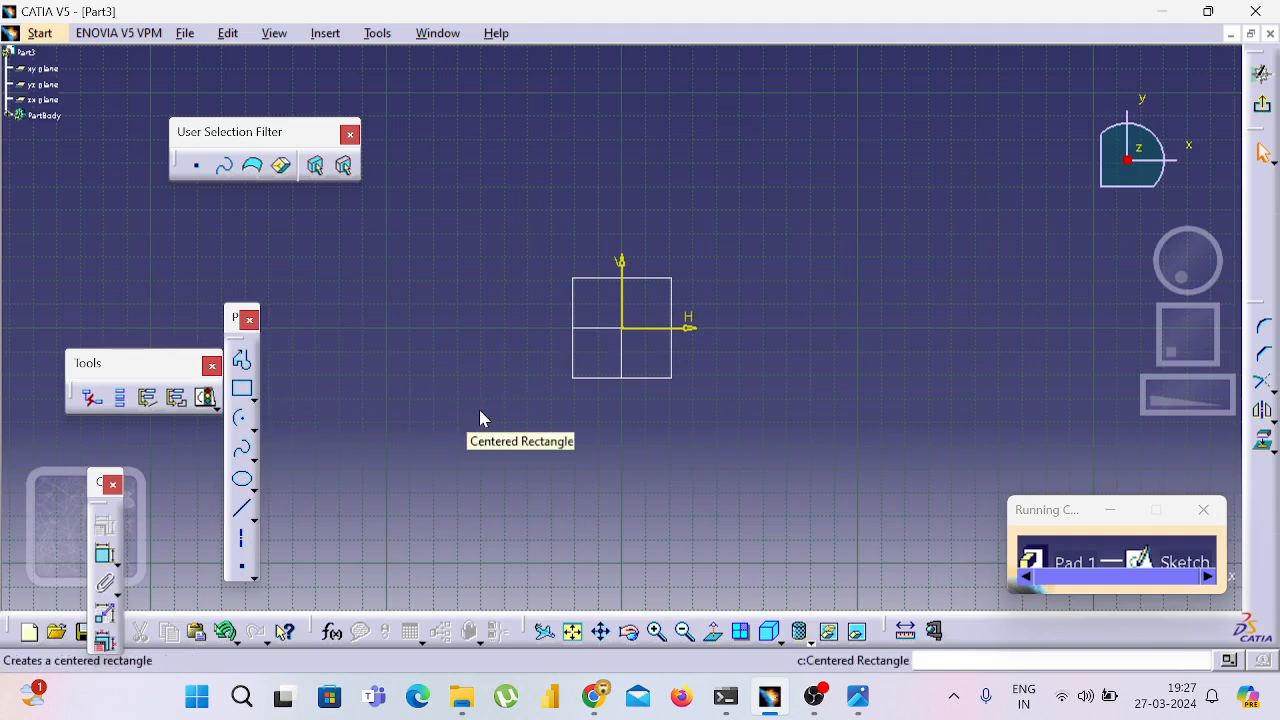
pyautogui.click(624, 329)
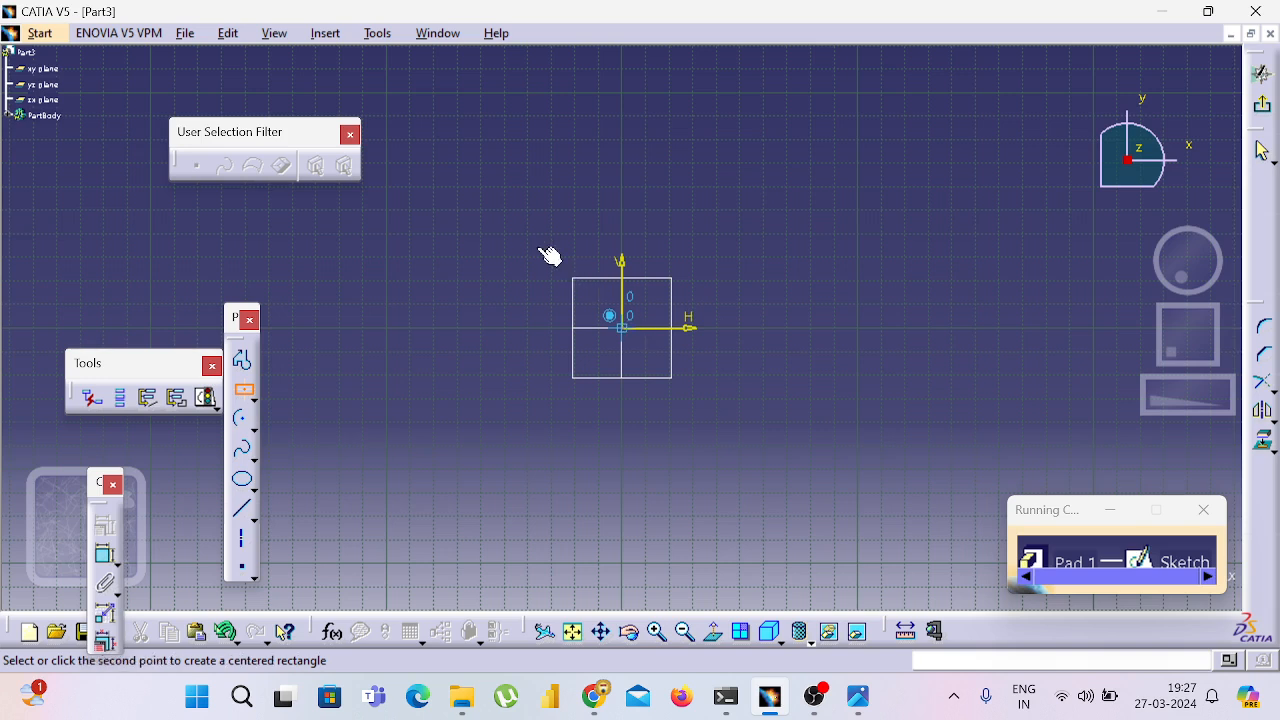
pyautogui.click(459, 219)
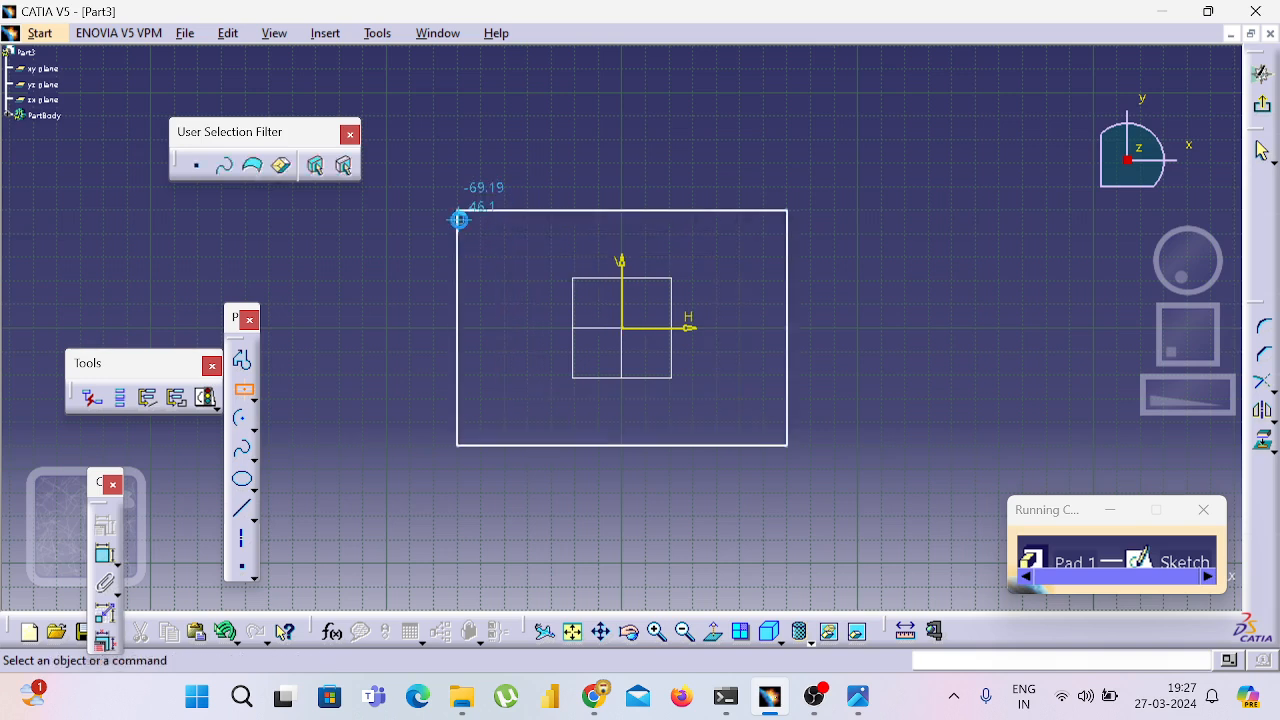
pyautogui.click(241, 391)
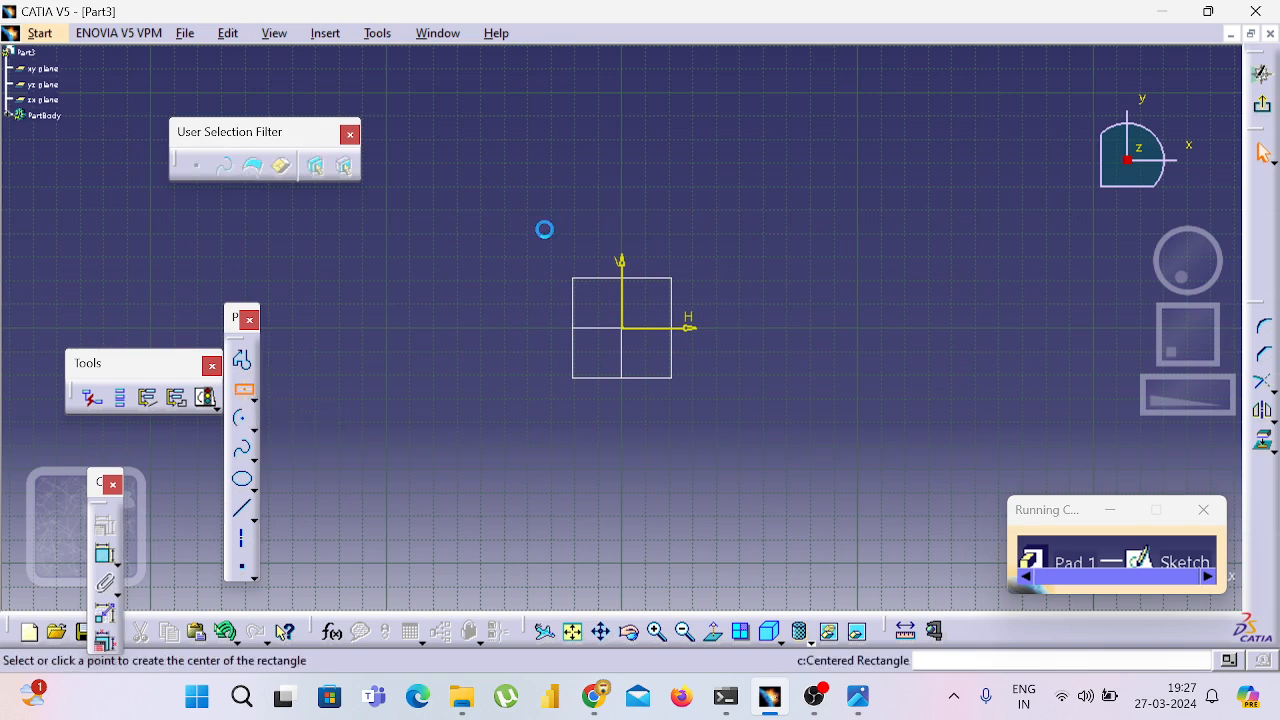
pyautogui.click(621, 162)
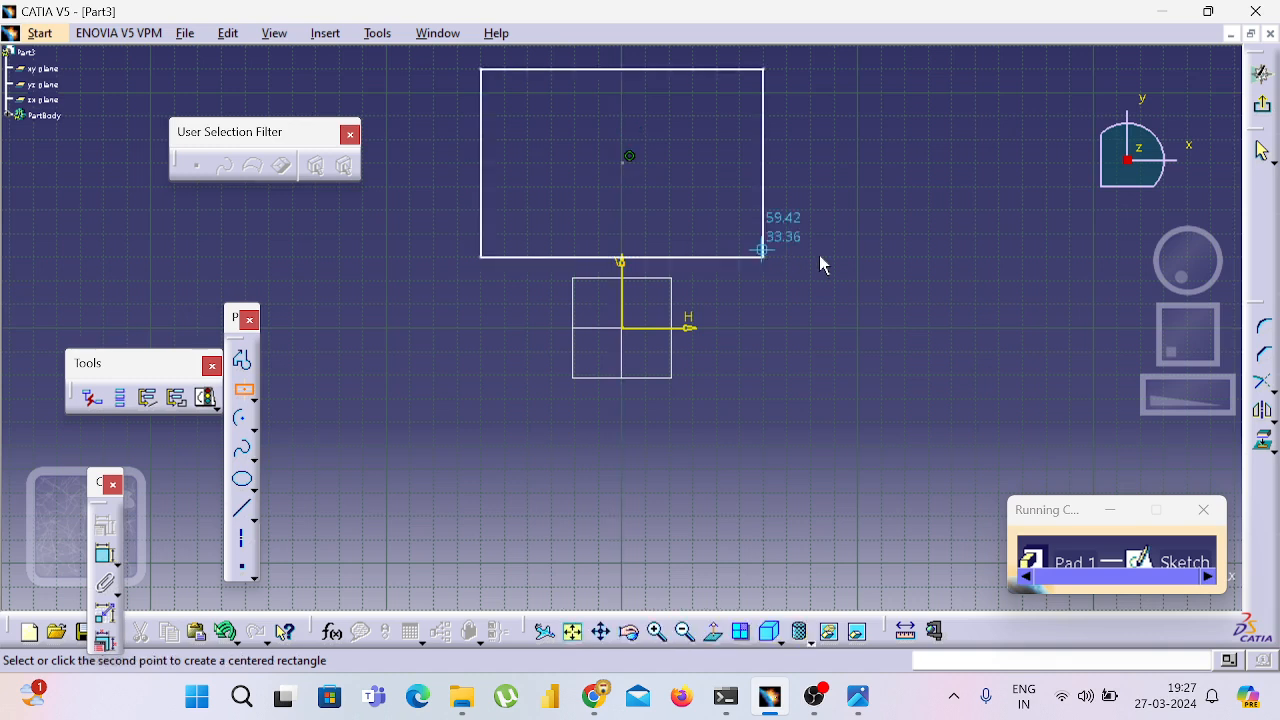
pyautogui.click(831, 345)
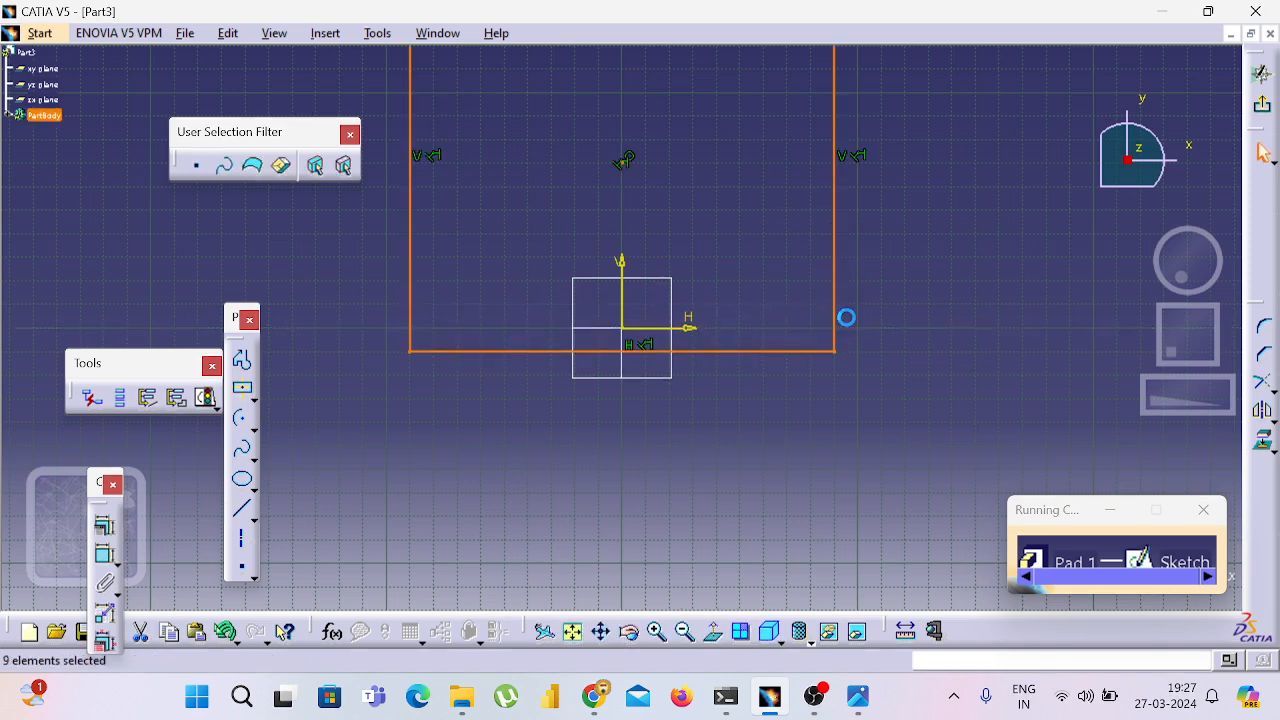
pyautogui.hotkey('ctrl', 'z')
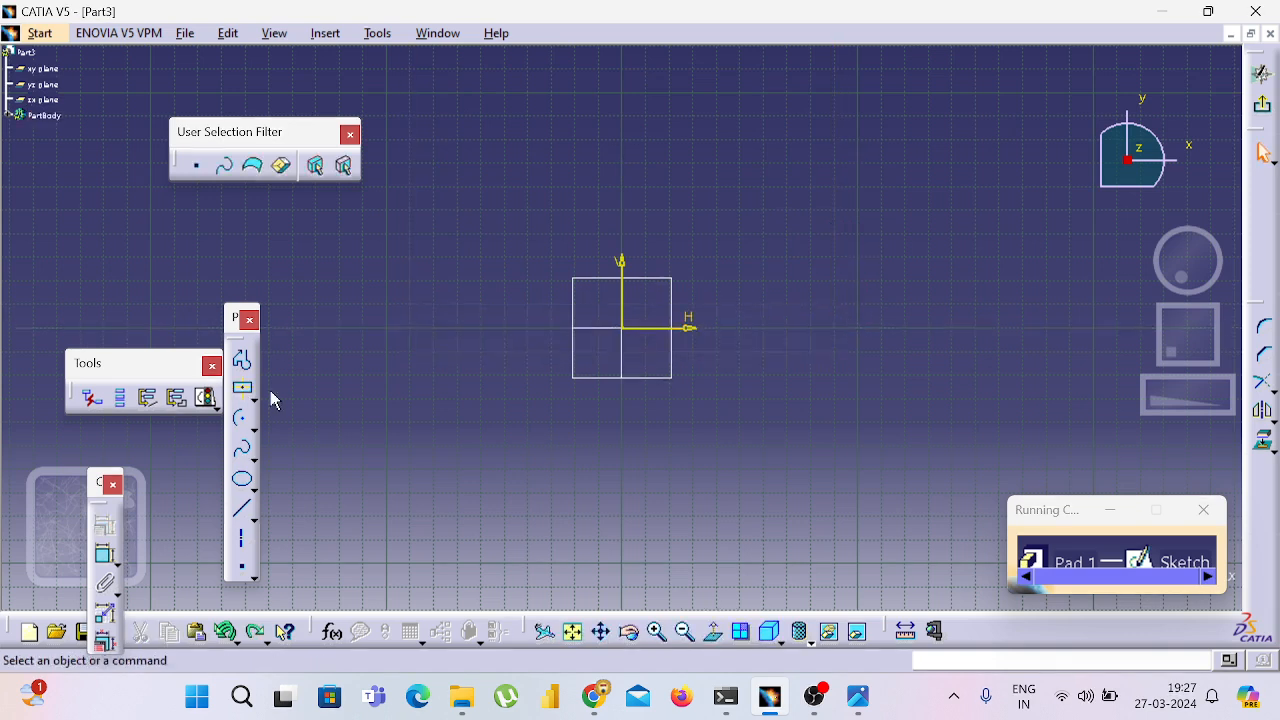
# - Draw a centered rectangle from (0,100) on the V axis, corner near the H axis
pyautogui.click(245, 392)
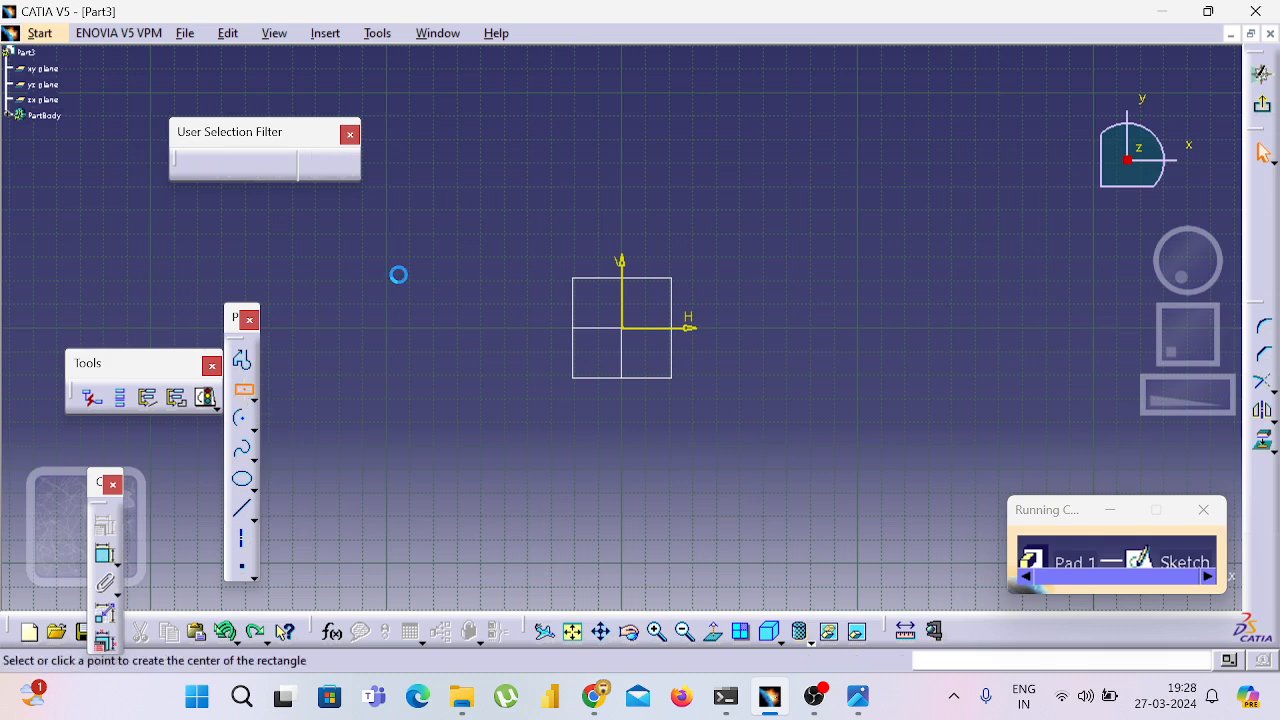
pyautogui.click(622, 97)
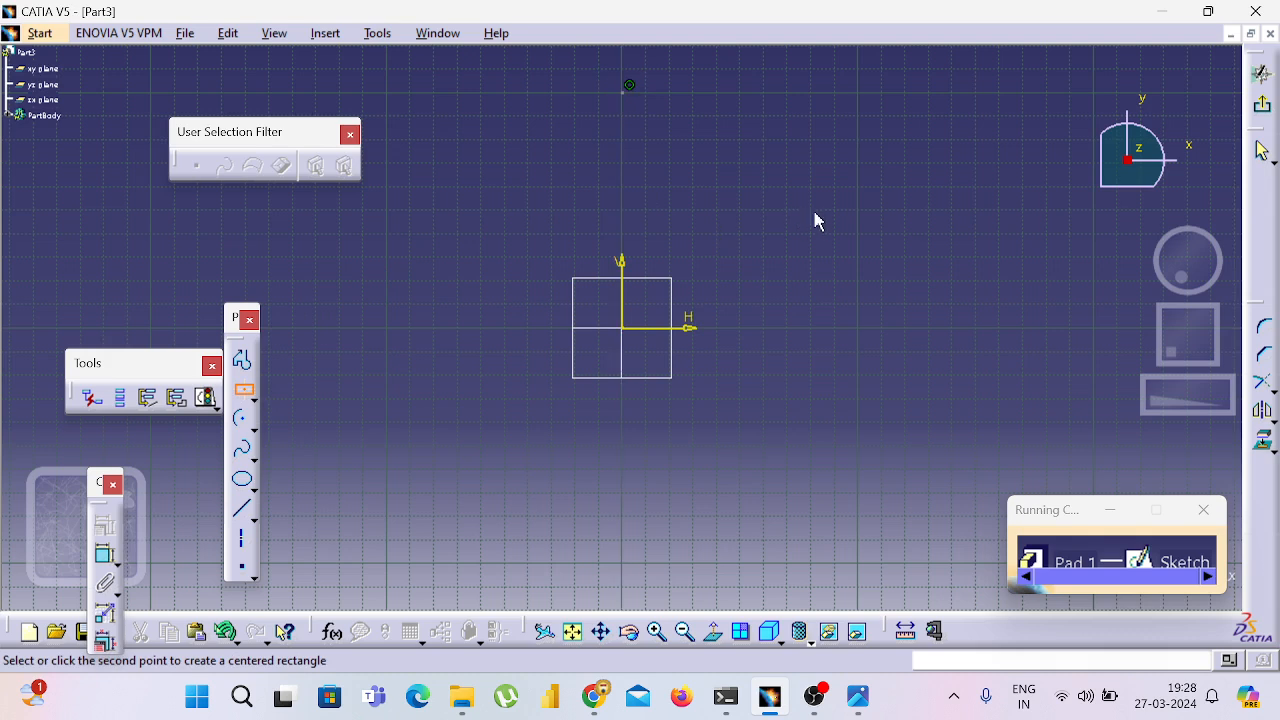
pyautogui.click(833, 335)
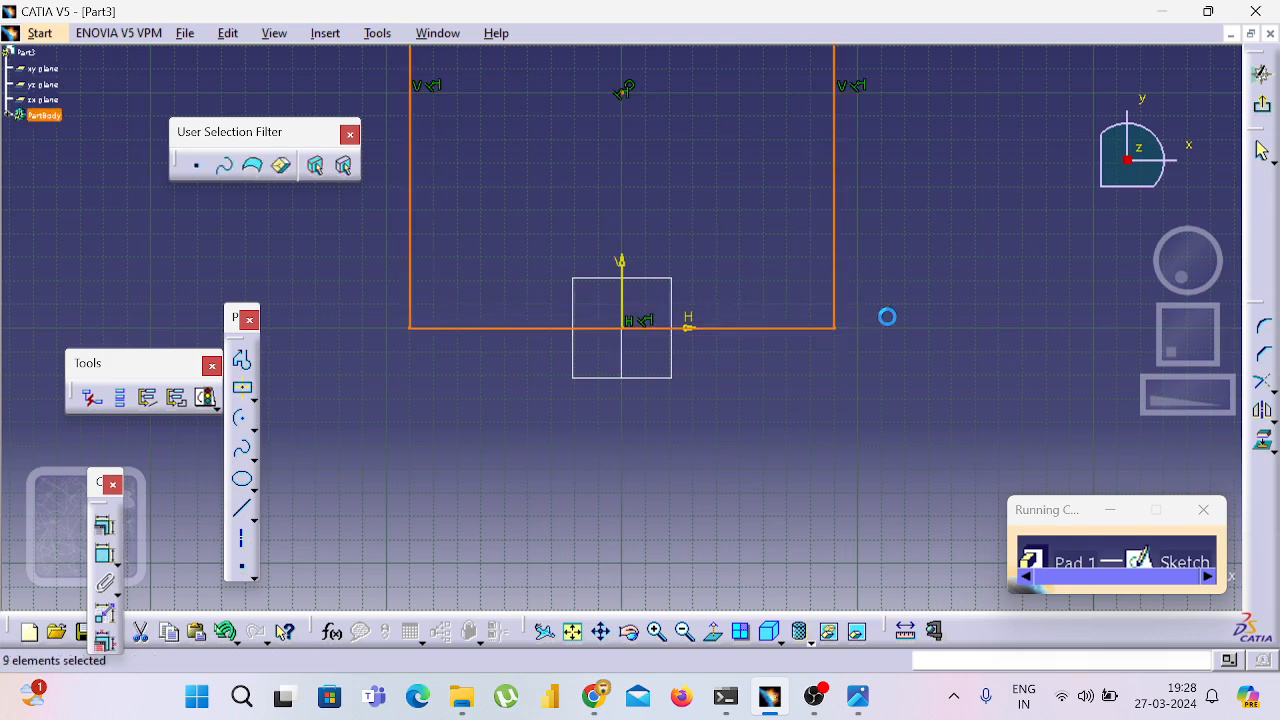
pyautogui.click(887, 317)
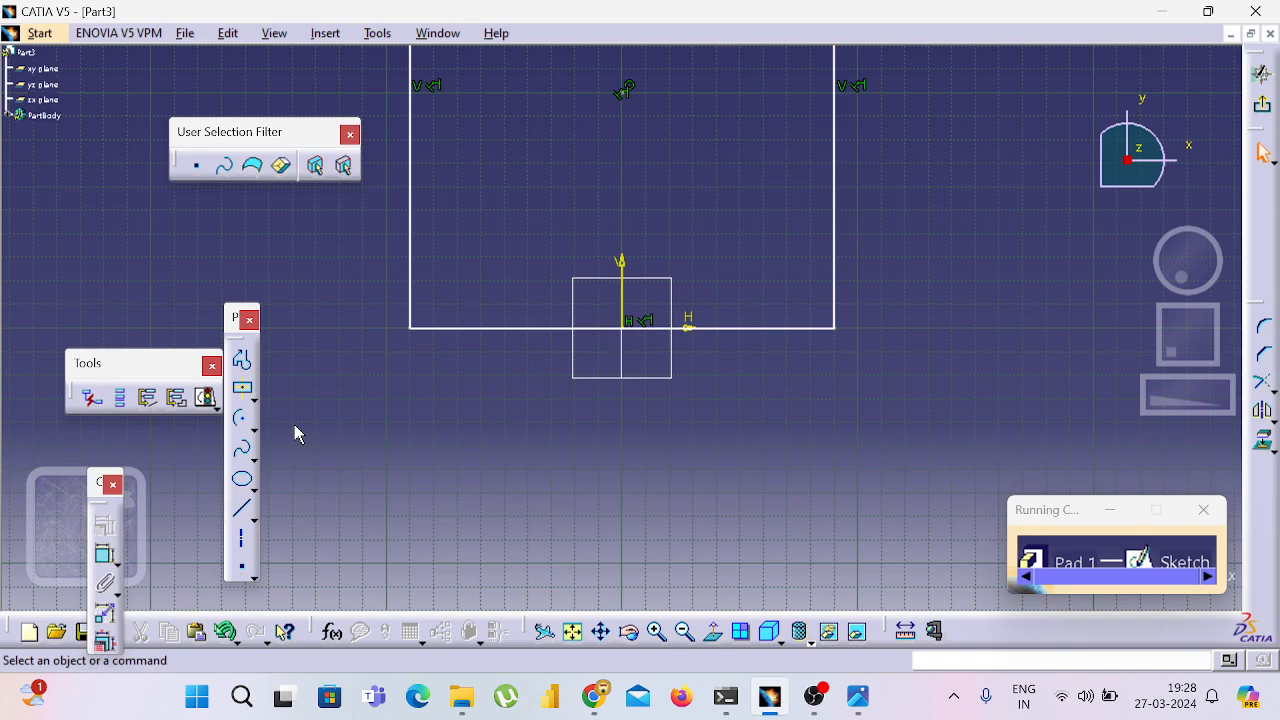
pyautogui.click(104, 554)
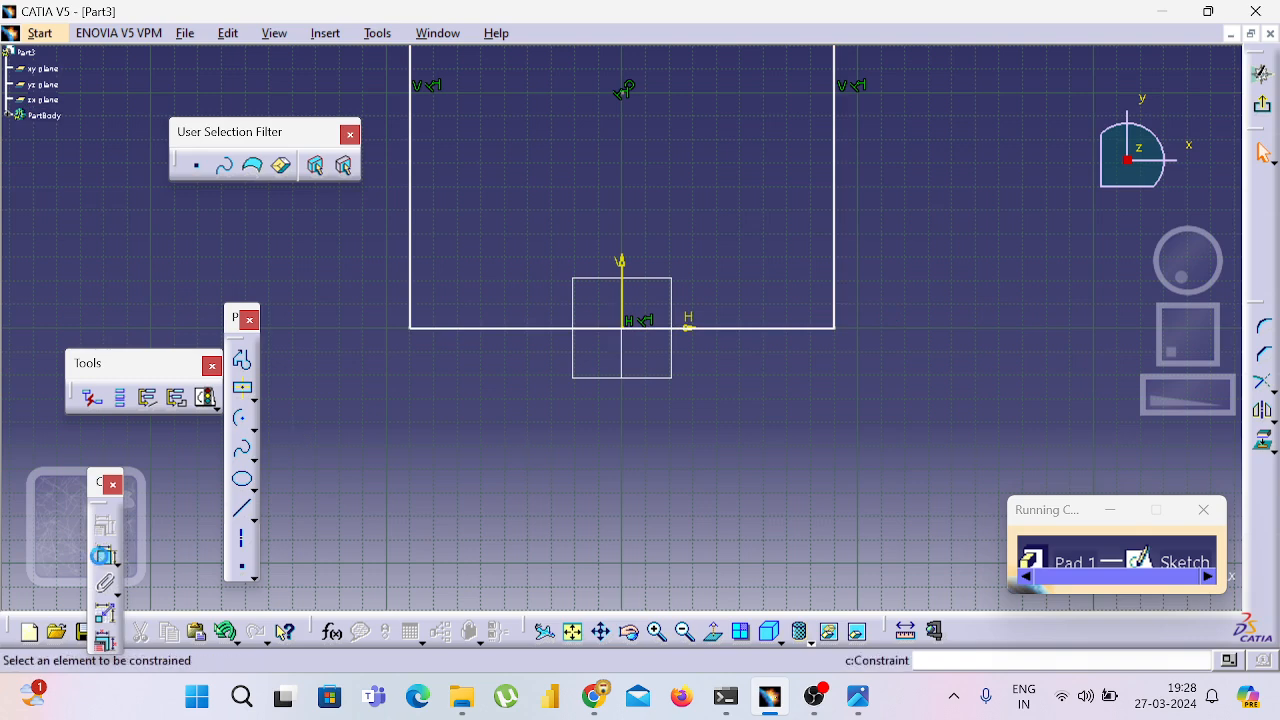
# - Dimension the rectangle's height and change it from 200 to 63 mm
pyautogui.hotkey('alt', 'Tab')
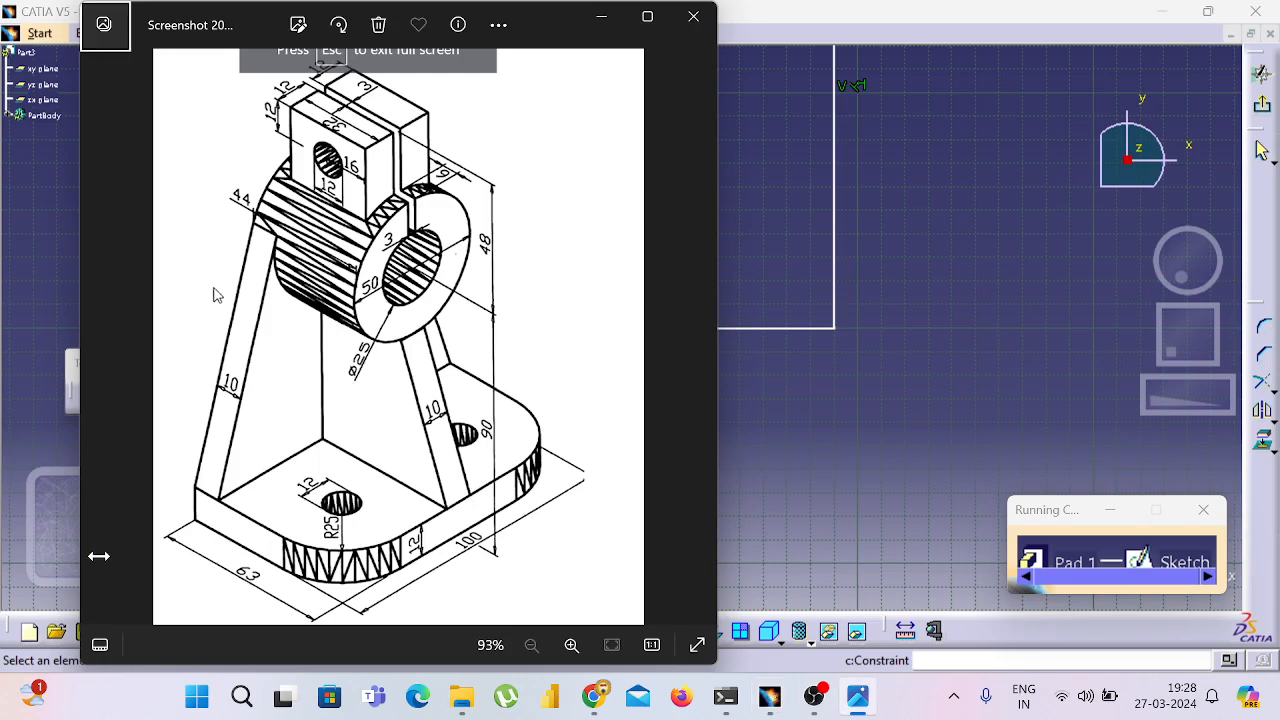
pyautogui.hotkey('alt', 'Tab')
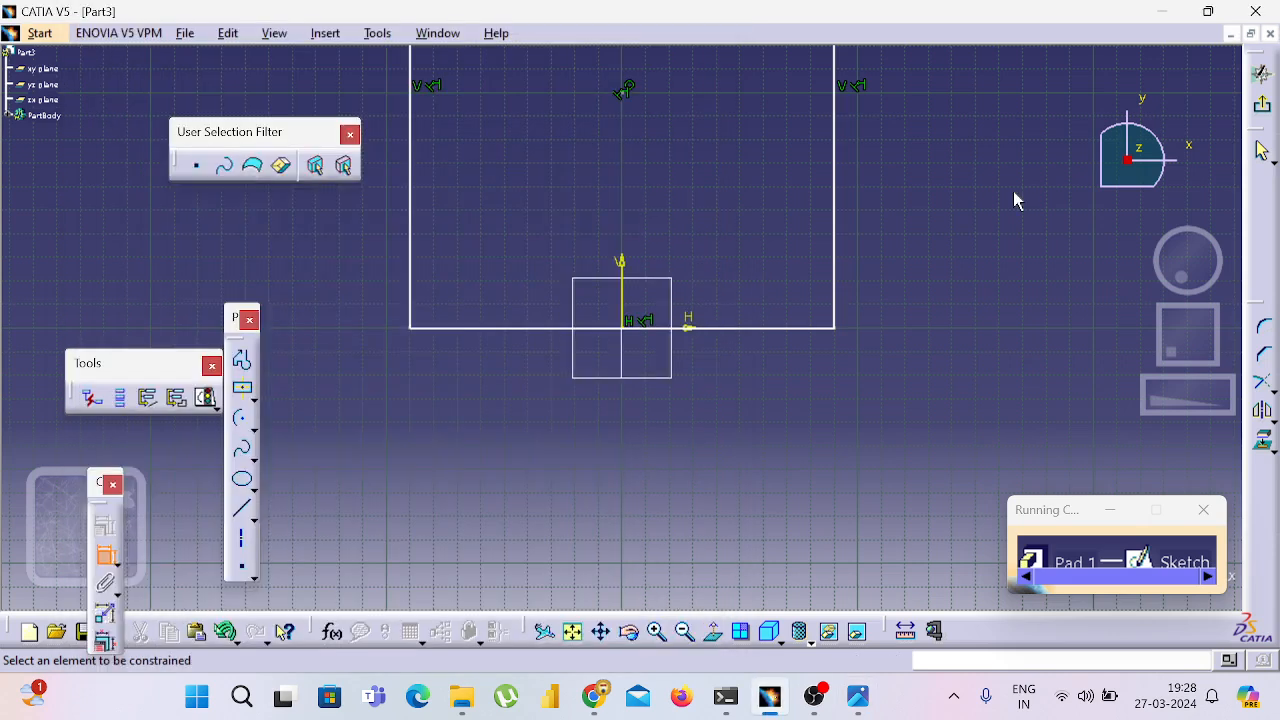
pyautogui.click(838, 210)
pyautogui.click(887, 195)
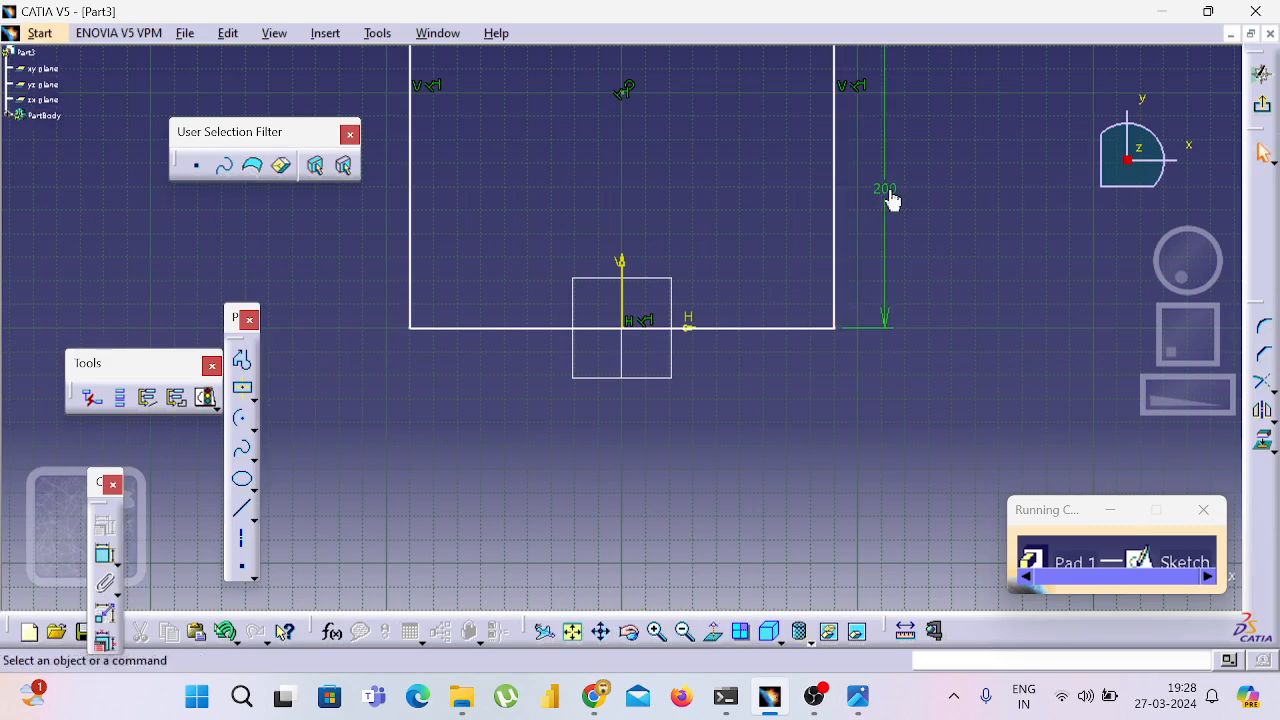
pyautogui.click(889, 189)
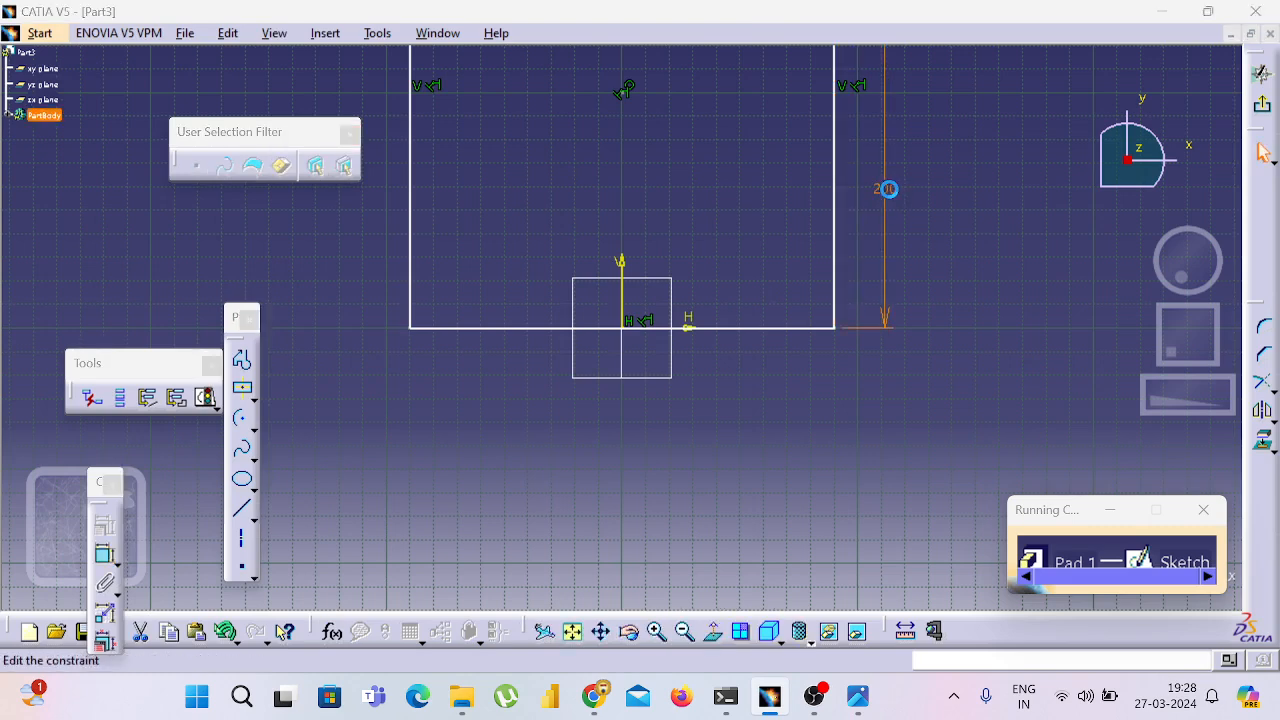
pyautogui.doubleClick(889, 189)
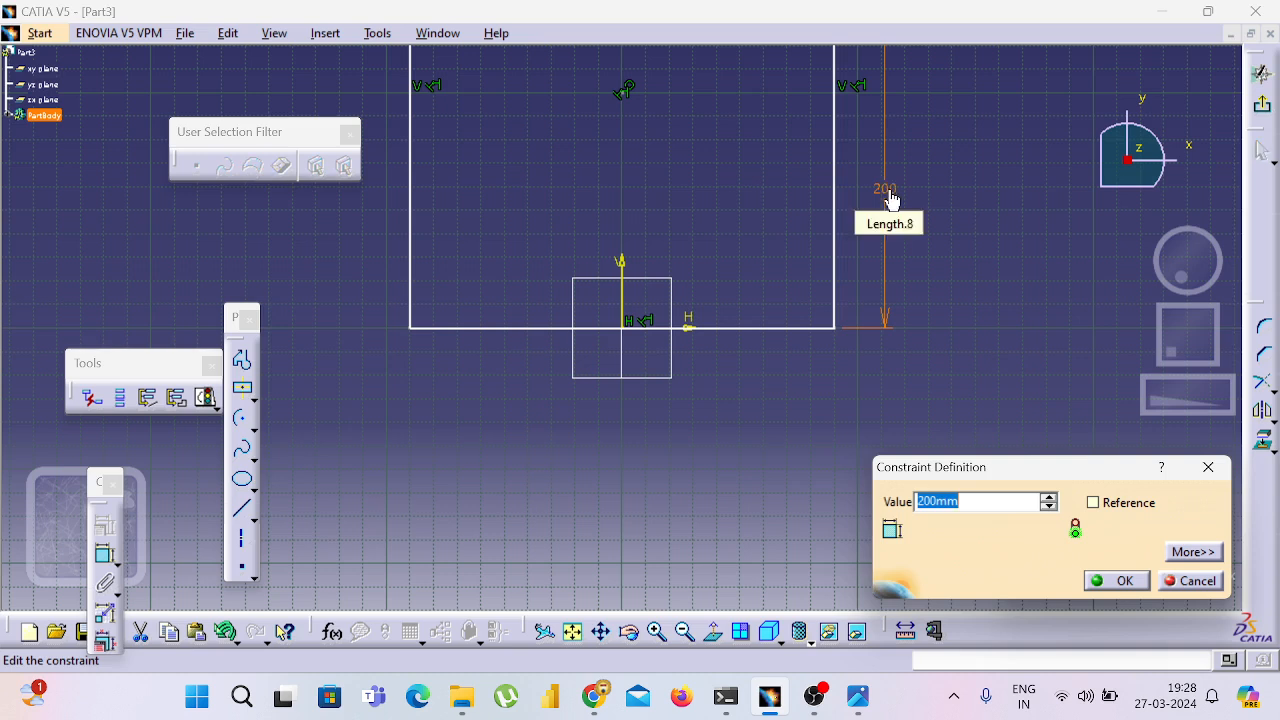
pyautogui.write('67')
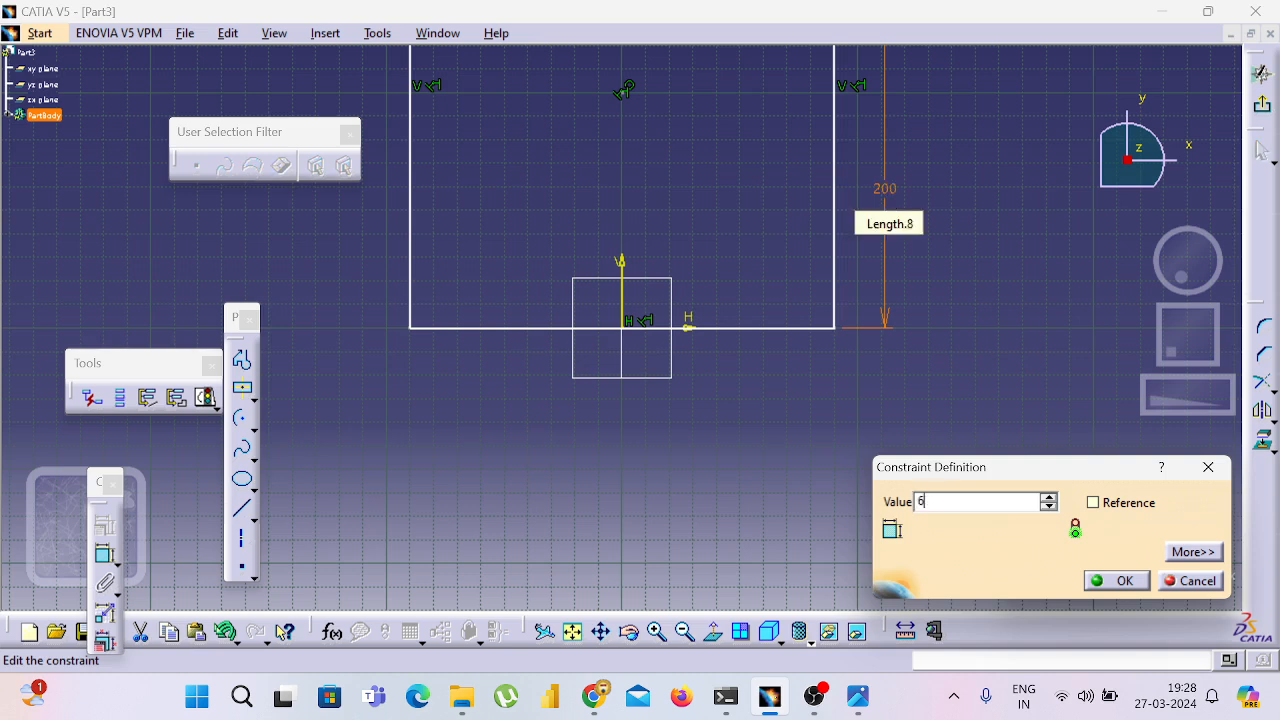
pyautogui.press('Return')
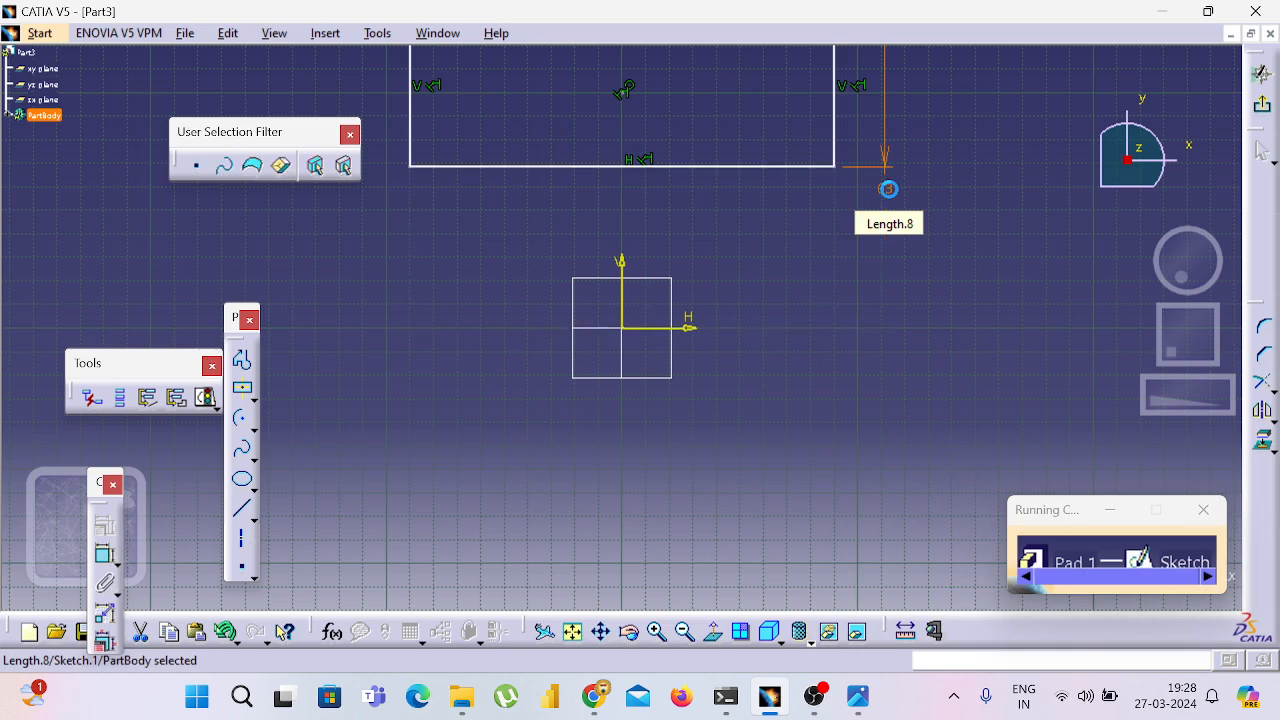
pyautogui.hotkey('ctrl', 'z')
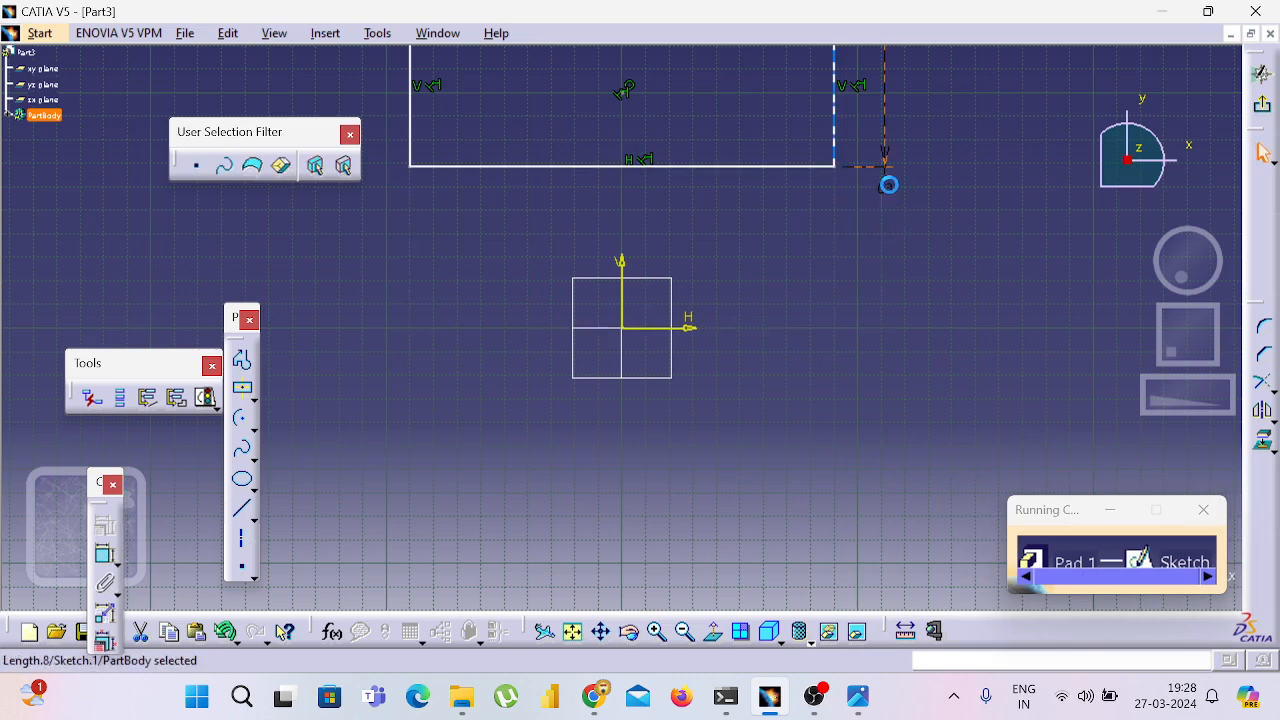
pyautogui.hotkey('ctrl', 'y')
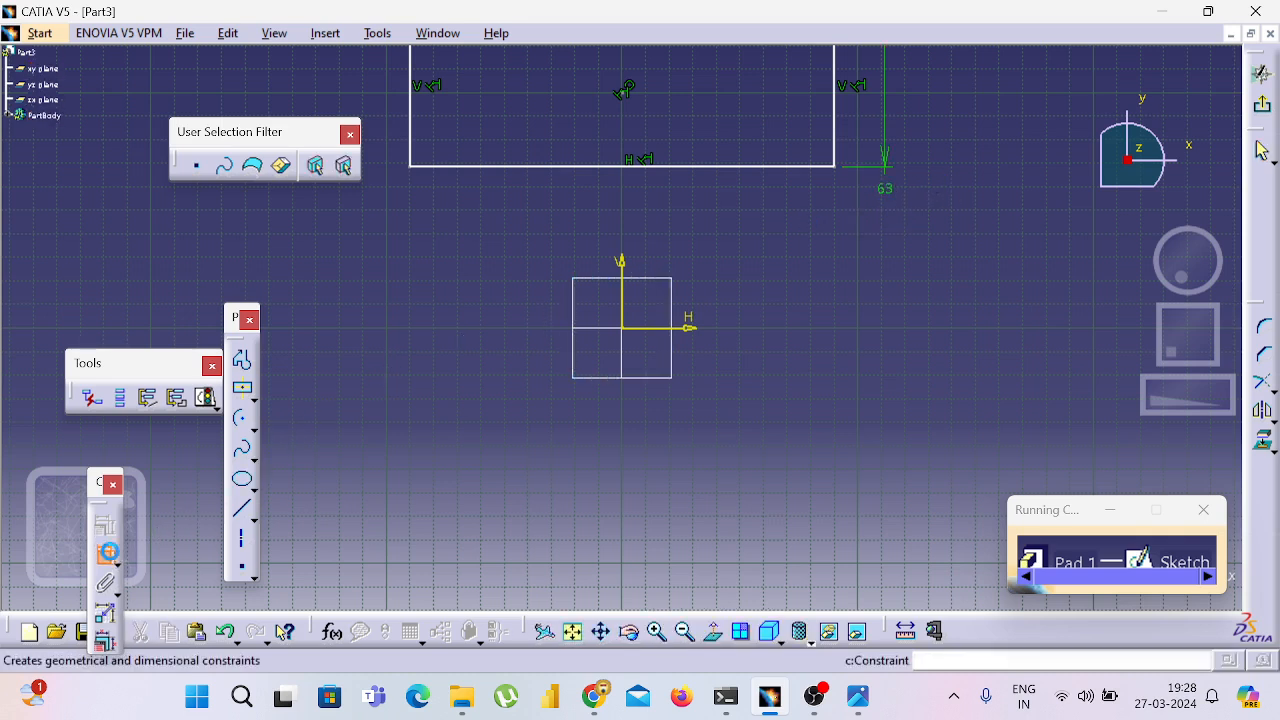
# - Constrain the rectangle's bottom edge to 0 distance from the horizontal axis
pyautogui.click(107, 557)
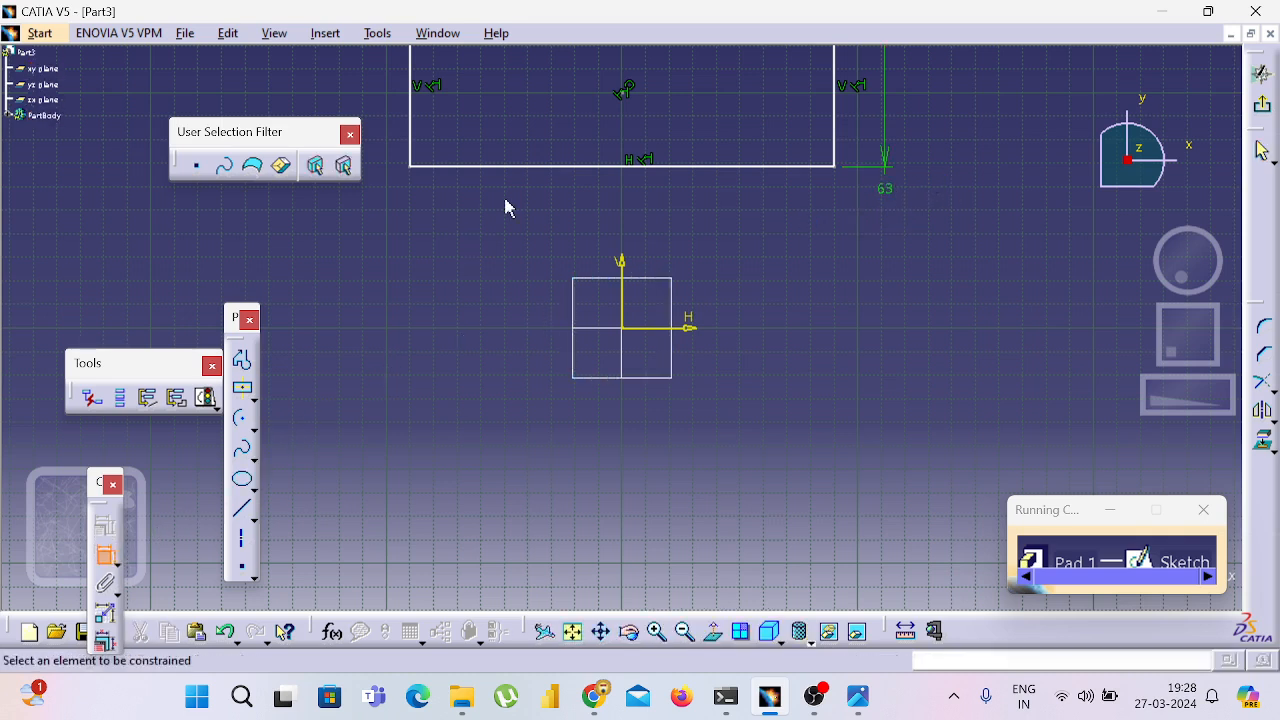
pyautogui.click(557, 166)
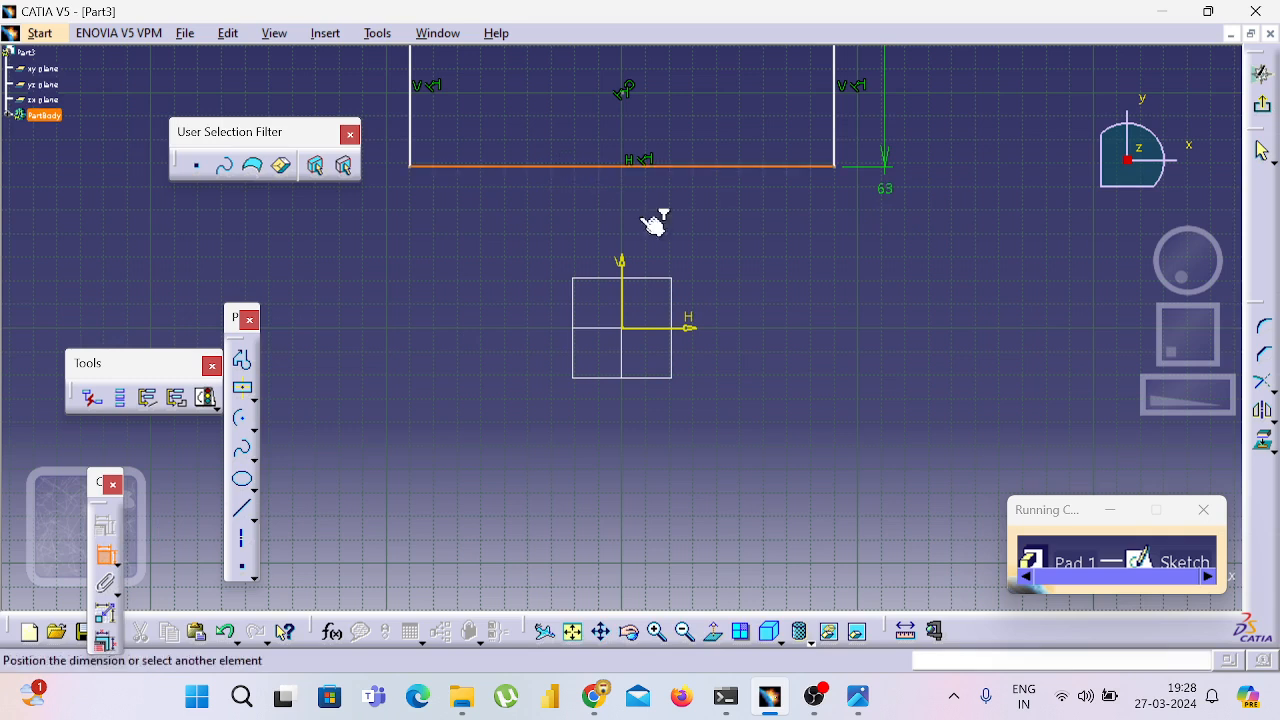
pyautogui.click(678, 328)
pyautogui.click(828, 302)
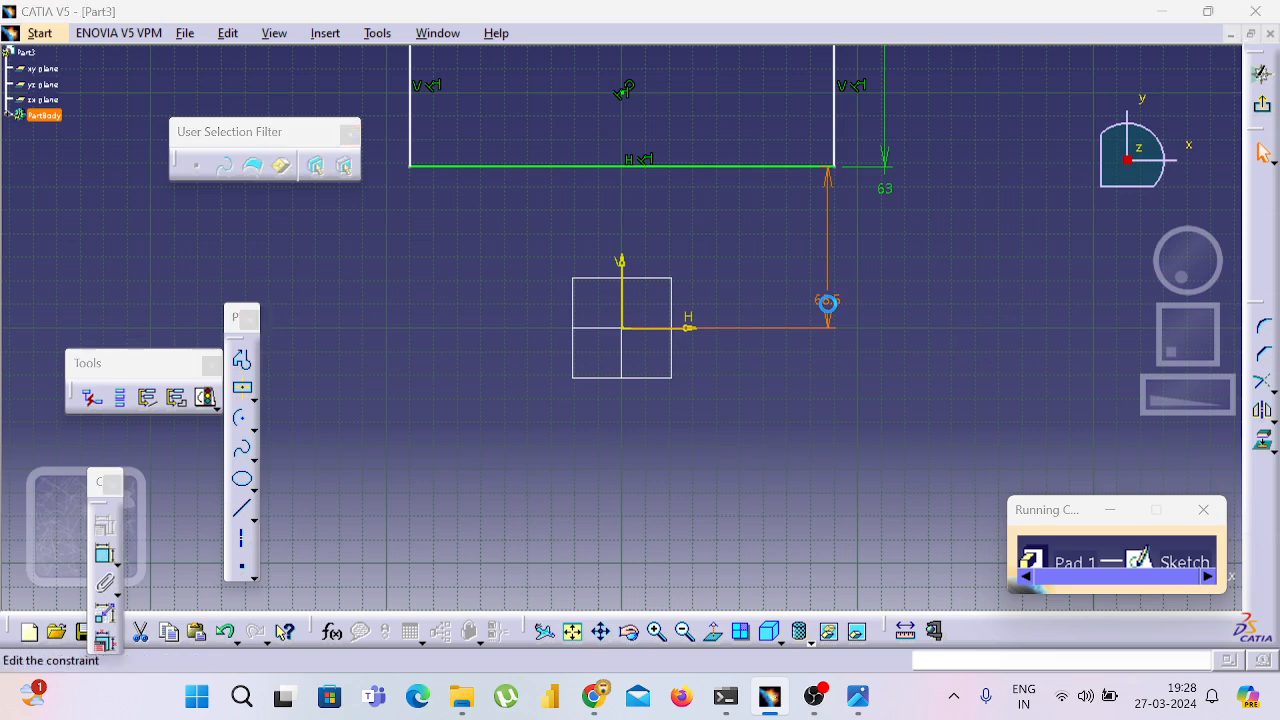
pyautogui.write('0')
pyautogui.press('Return')
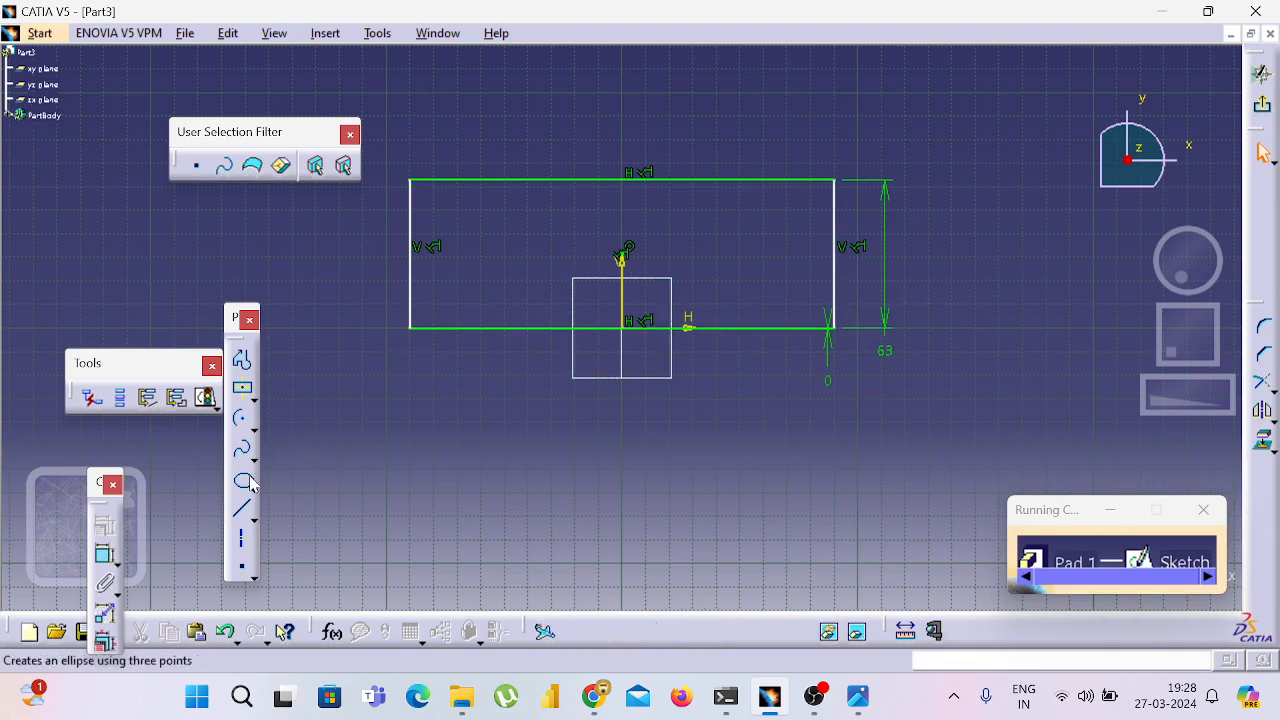
# - Dimension the bottom edge and change its width from 180 to 100 mm
pyautogui.click(106, 556)
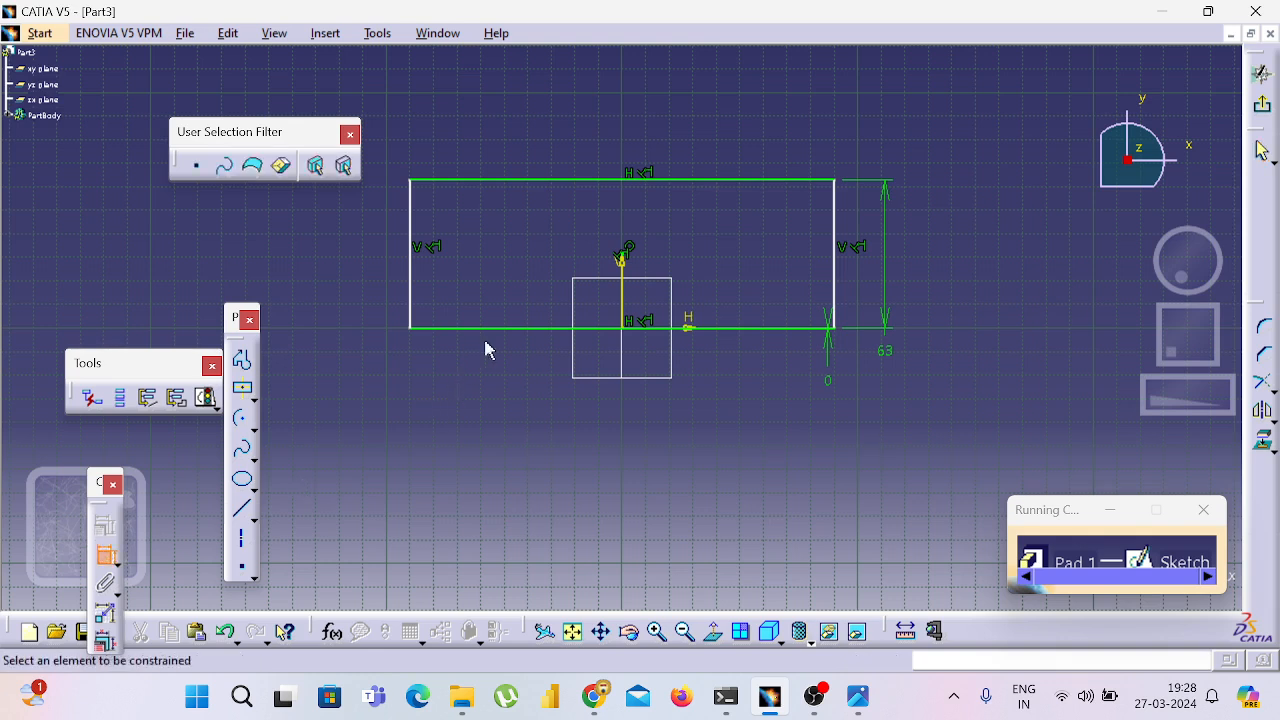
pyautogui.click(516, 330)
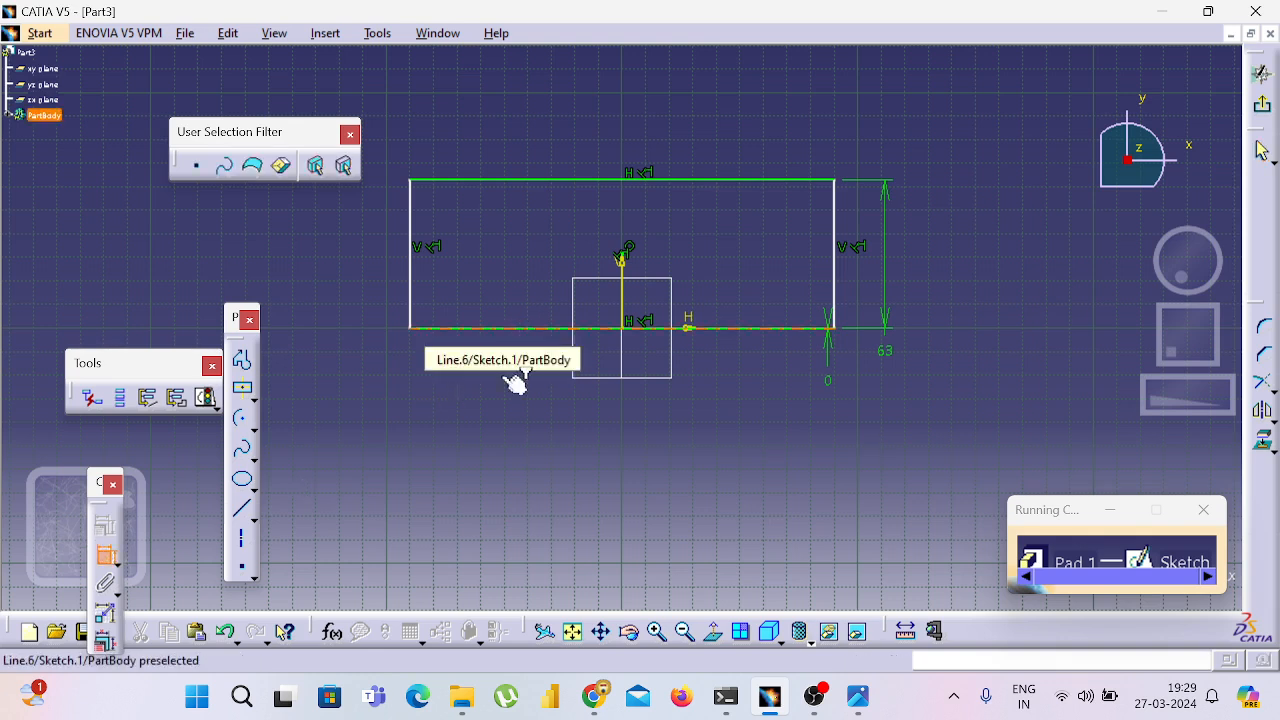
pyautogui.click(516, 456)
pyautogui.click(518, 433)
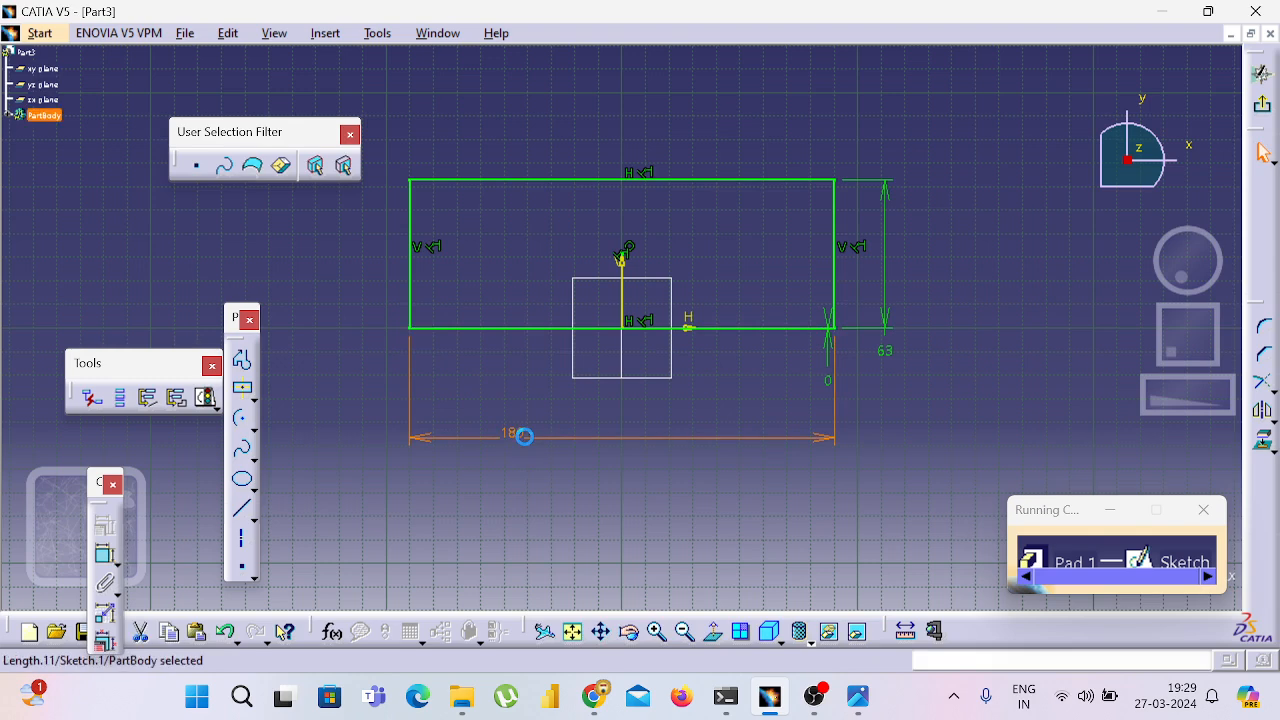
pyautogui.doubleClick(524, 436)
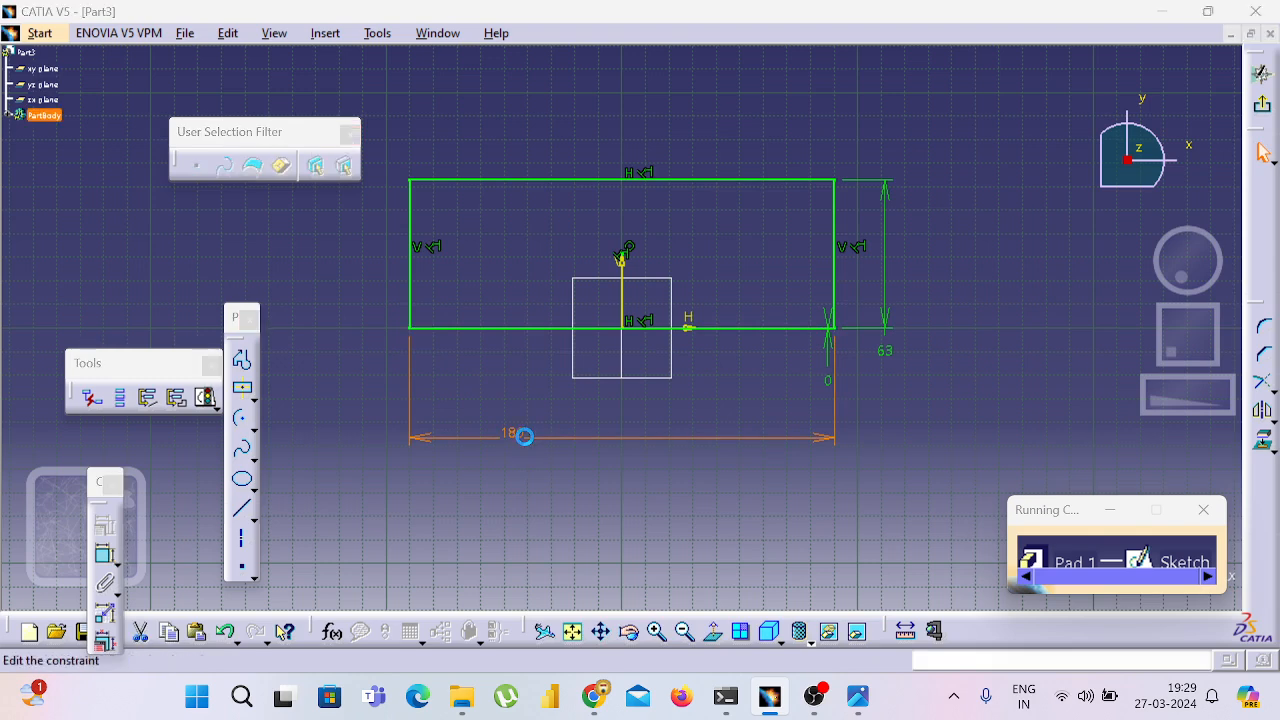
pyautogui.write('100mm')
pyautogui.press('Return')
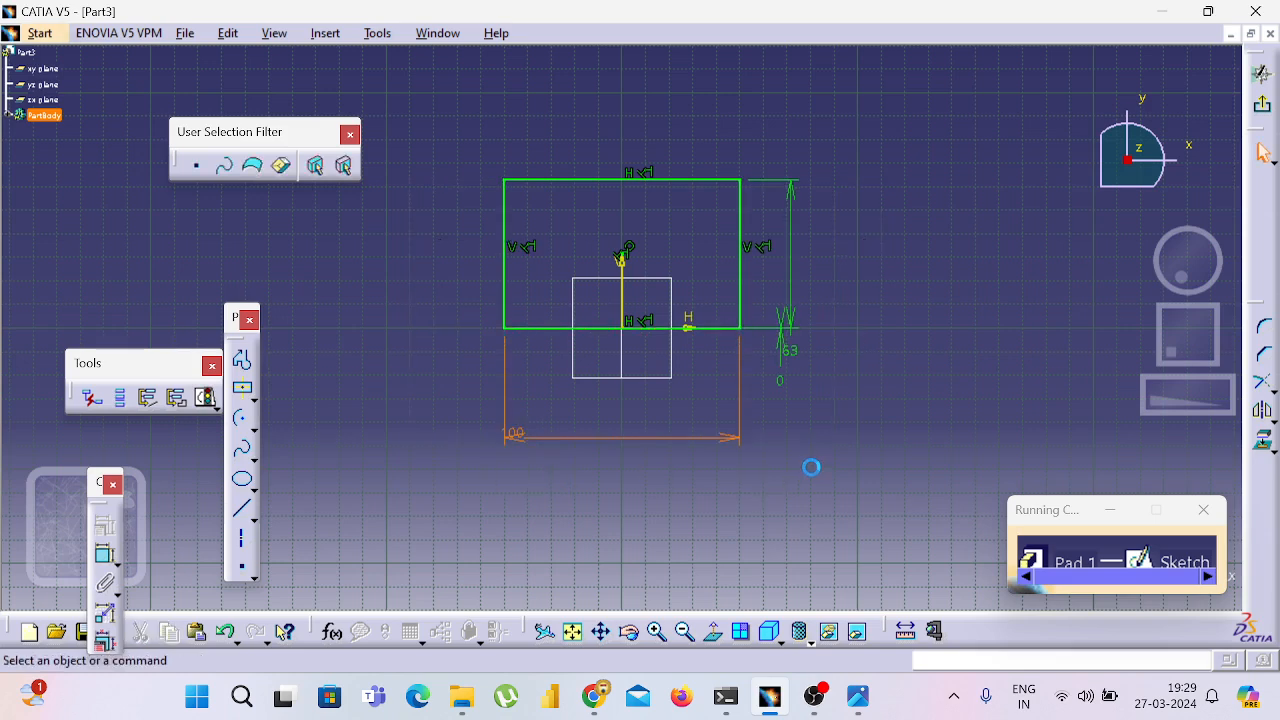
pyautogui.hotkey('alt', 'Tab')
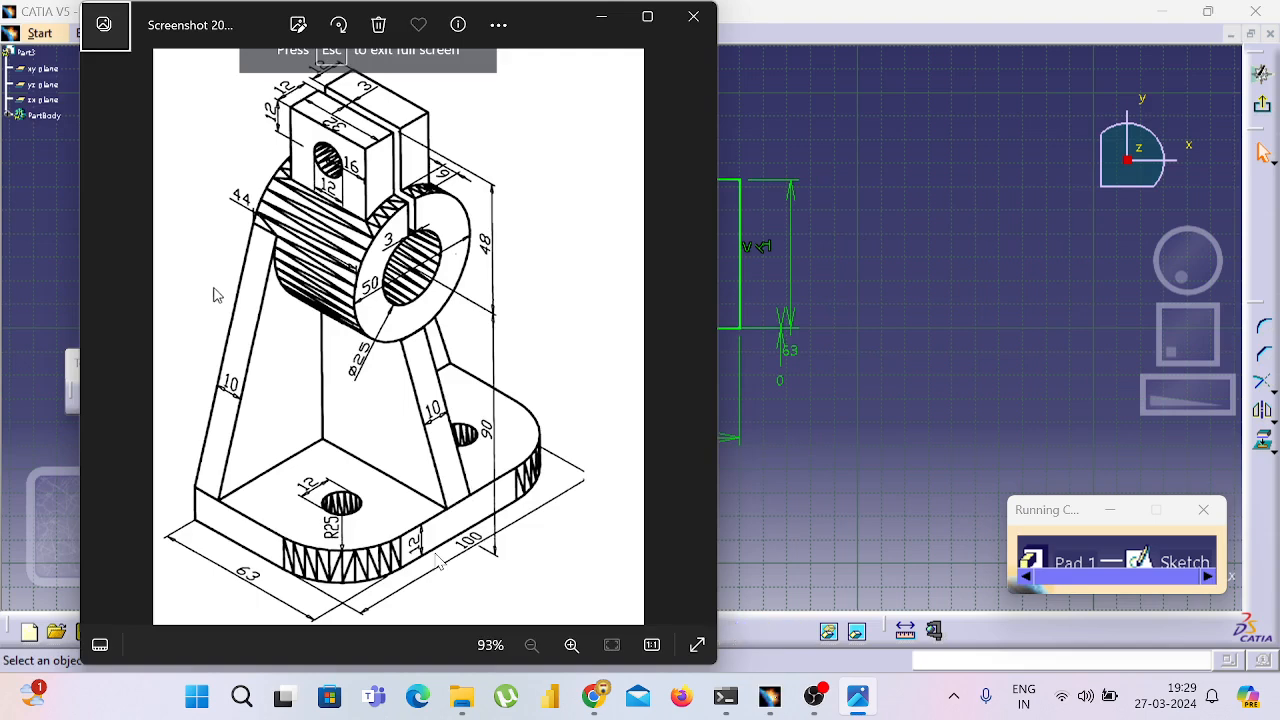
pyautogui.hotkey('alt', 'Tab')
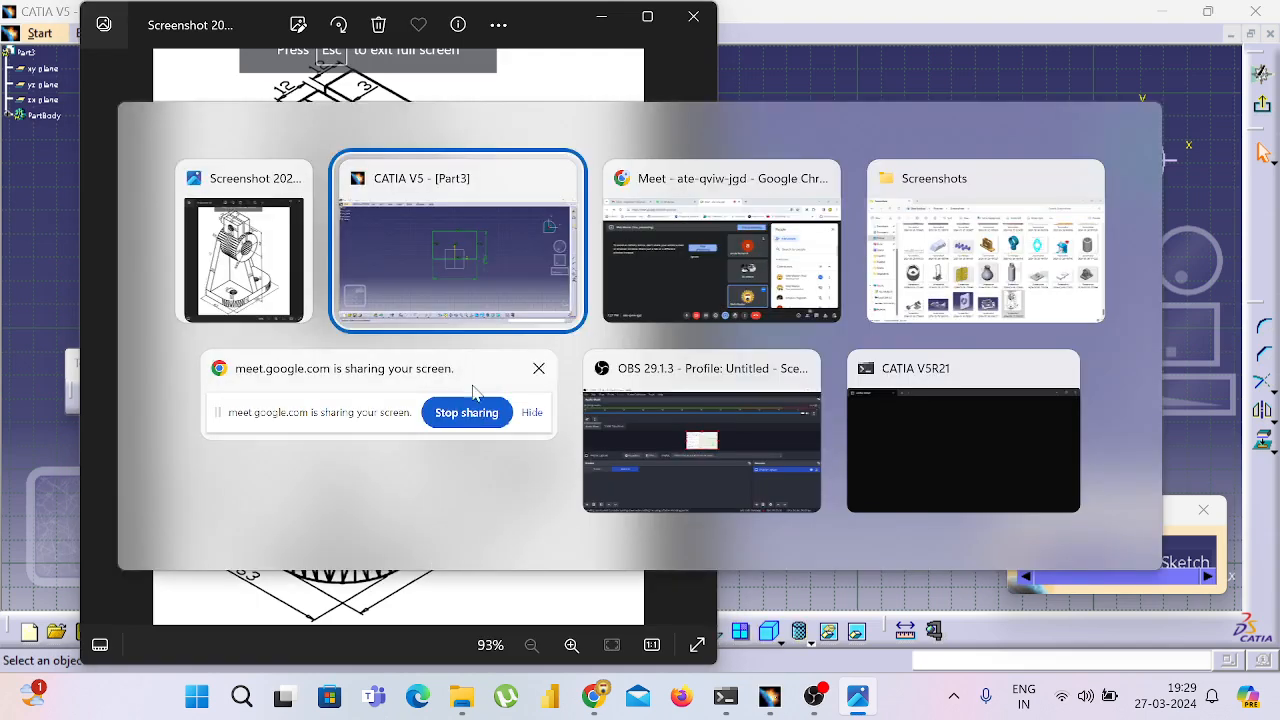
pyautogui.click(530, 282)
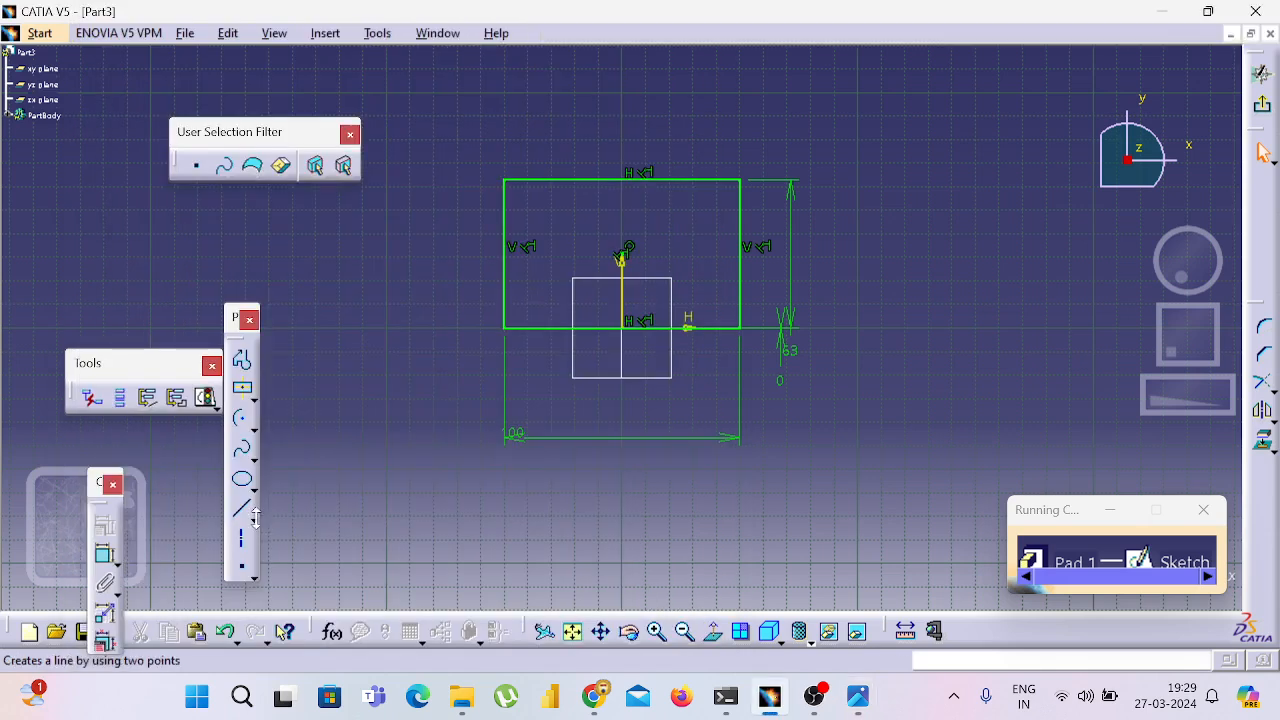
# - Round the rectangle's top-left corner with an R25 corner
pyautogui.click(1261, 330)
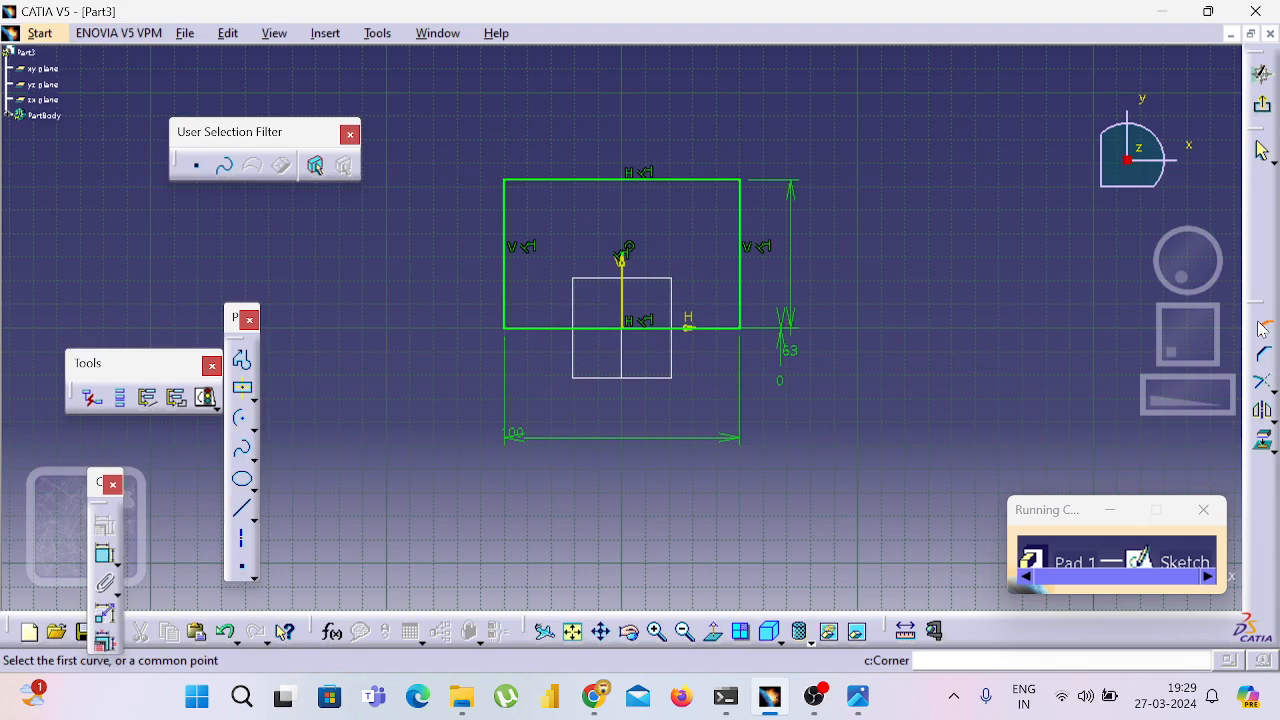
pyautogui.click(514, 188)
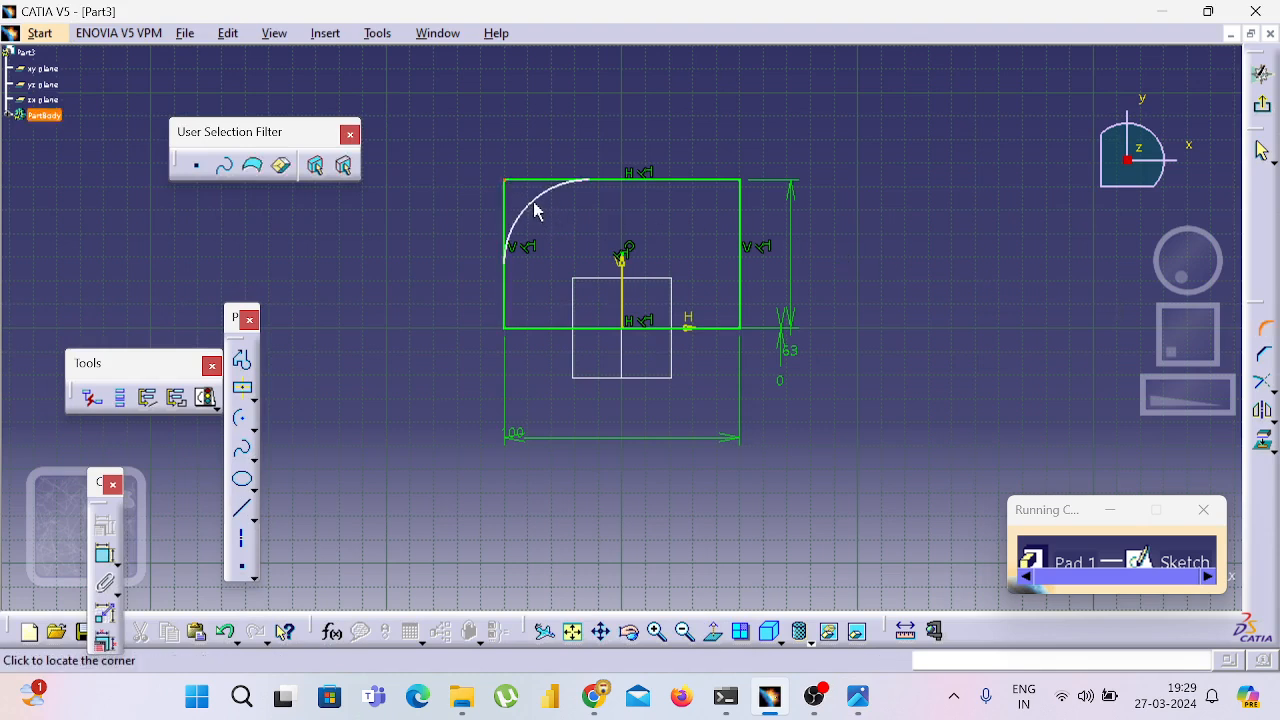
pyautogui.click(535, 202)
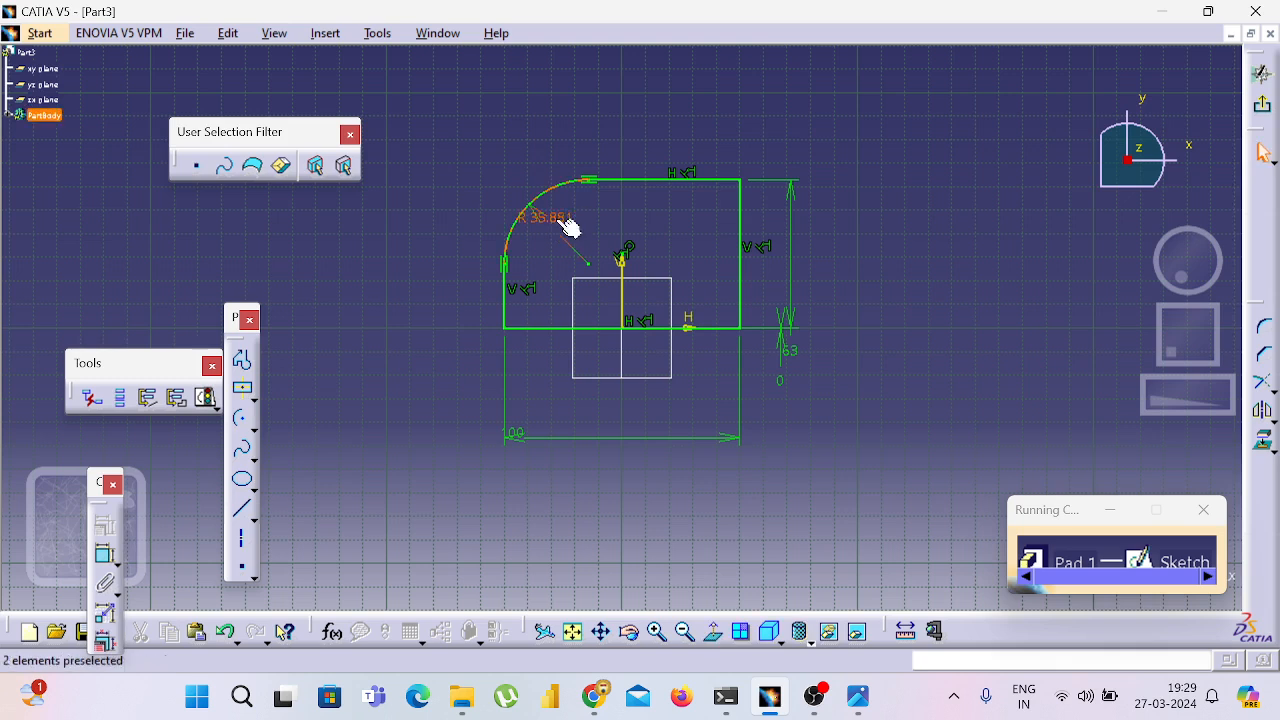
pyautogui.click(556, 217)
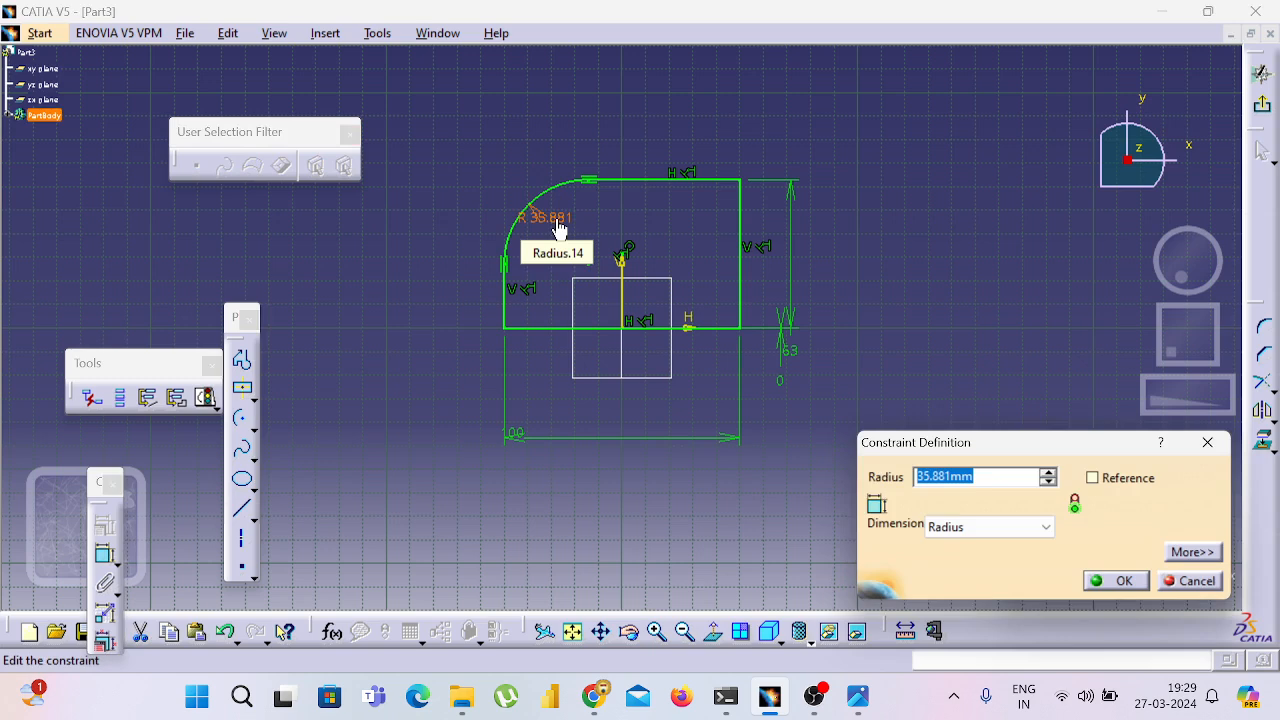
pyautogui.write('25')
pyautogui.press('Return')
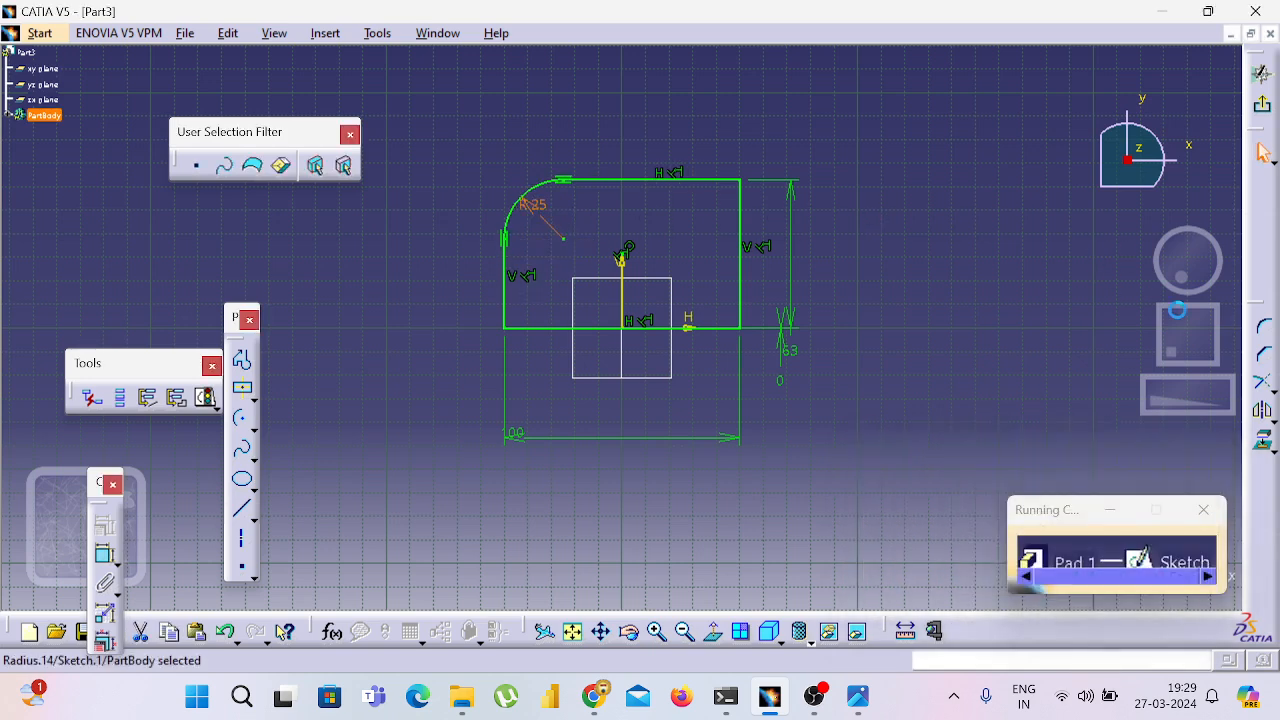
# - Round the top-right corner, accept the trim prompt, and set its radius to 25 mm
pyautogui.click(1263, 327)
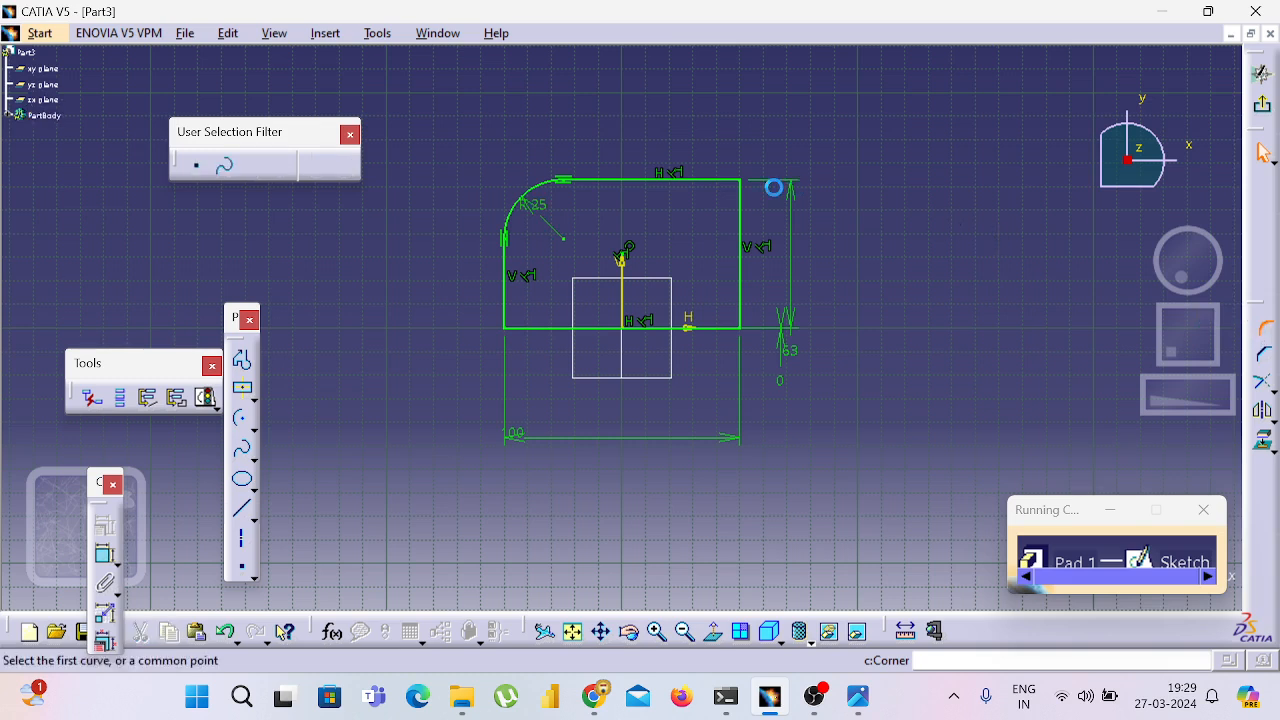
pyautogui.click(740, 185)
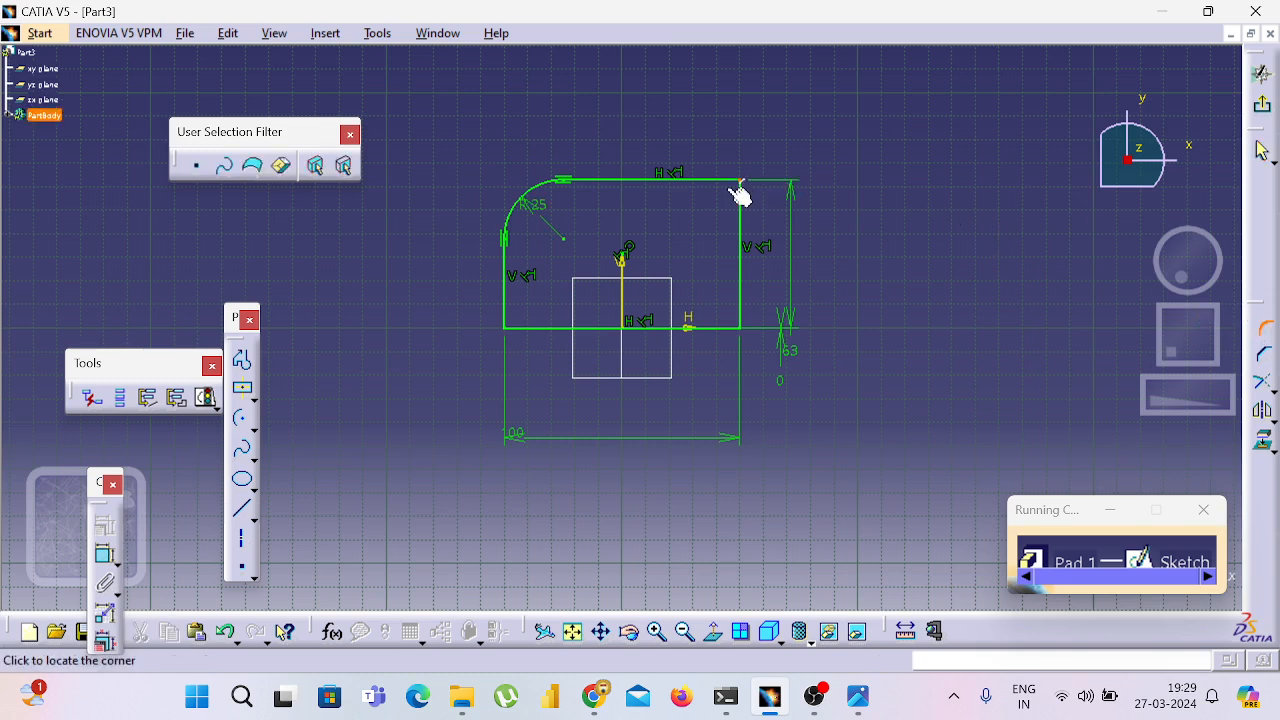
pyautogui.click(705, 212)
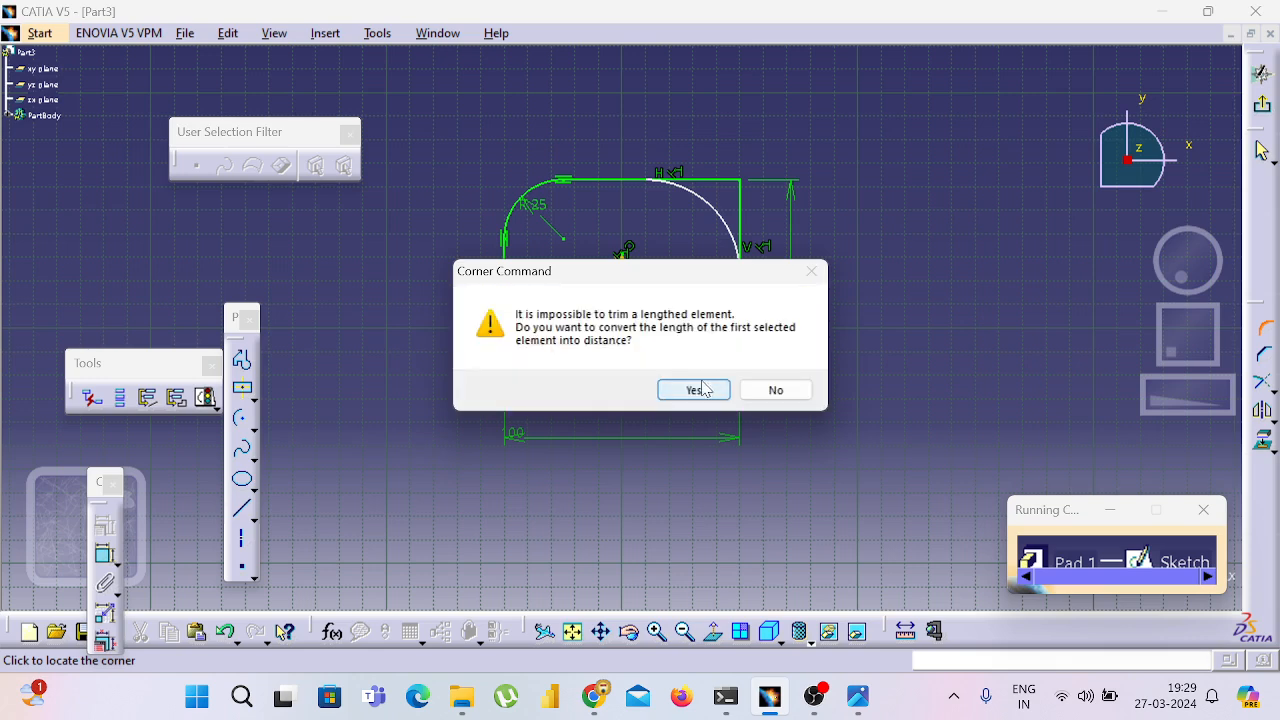
pyautogui.click(688, 390)
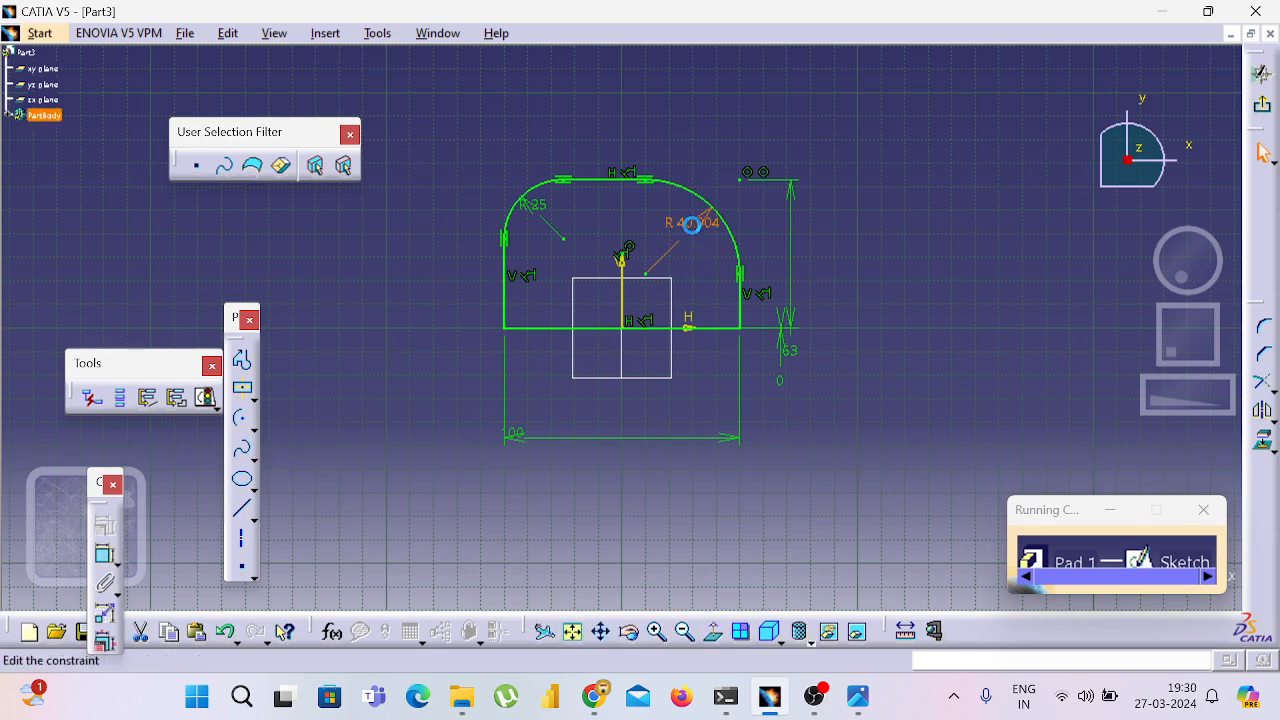
pyautogui.doubleClick(692, 225)
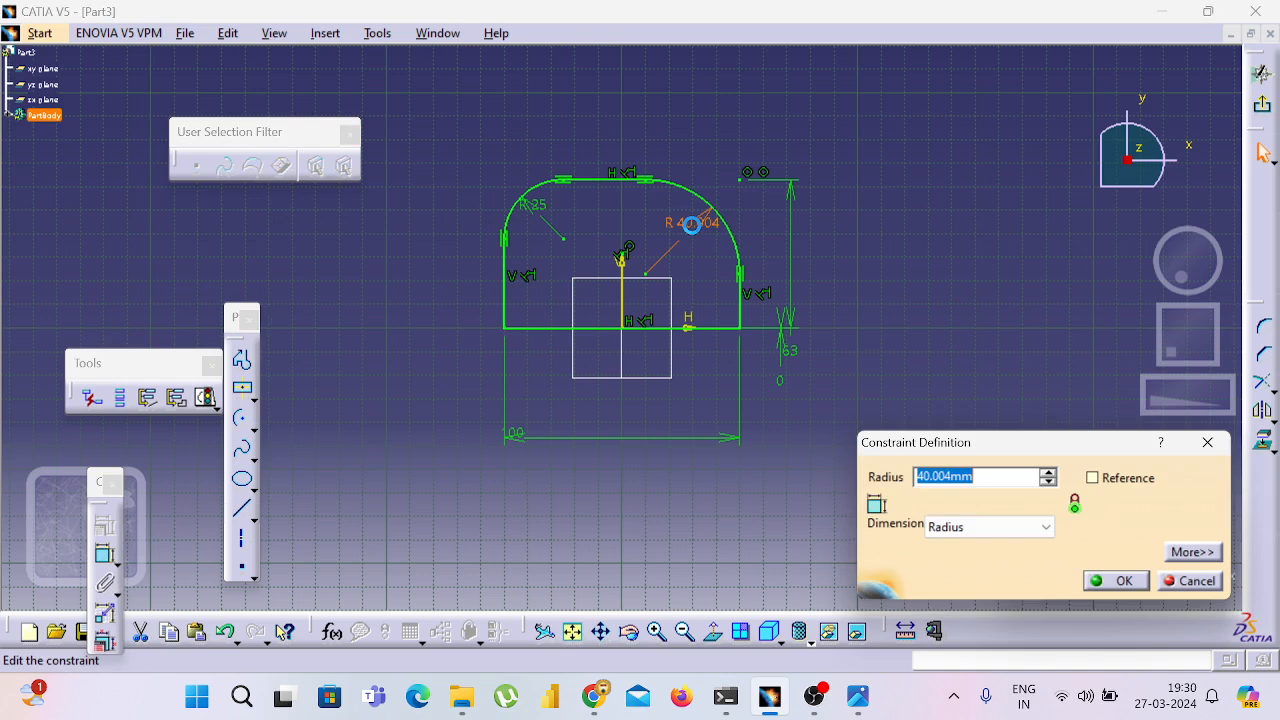
pyautogui.write('25')
pyautogui.press('Return')
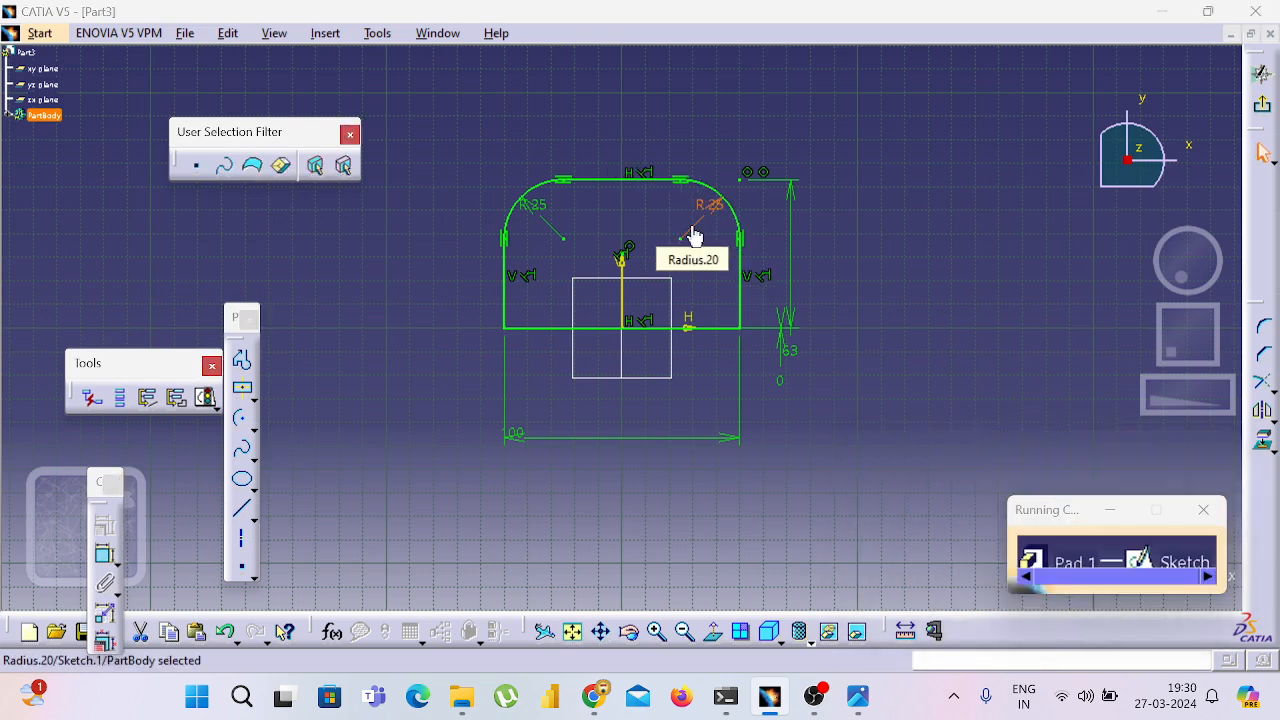
pyautogui.hotkey('alt', 'Tab')
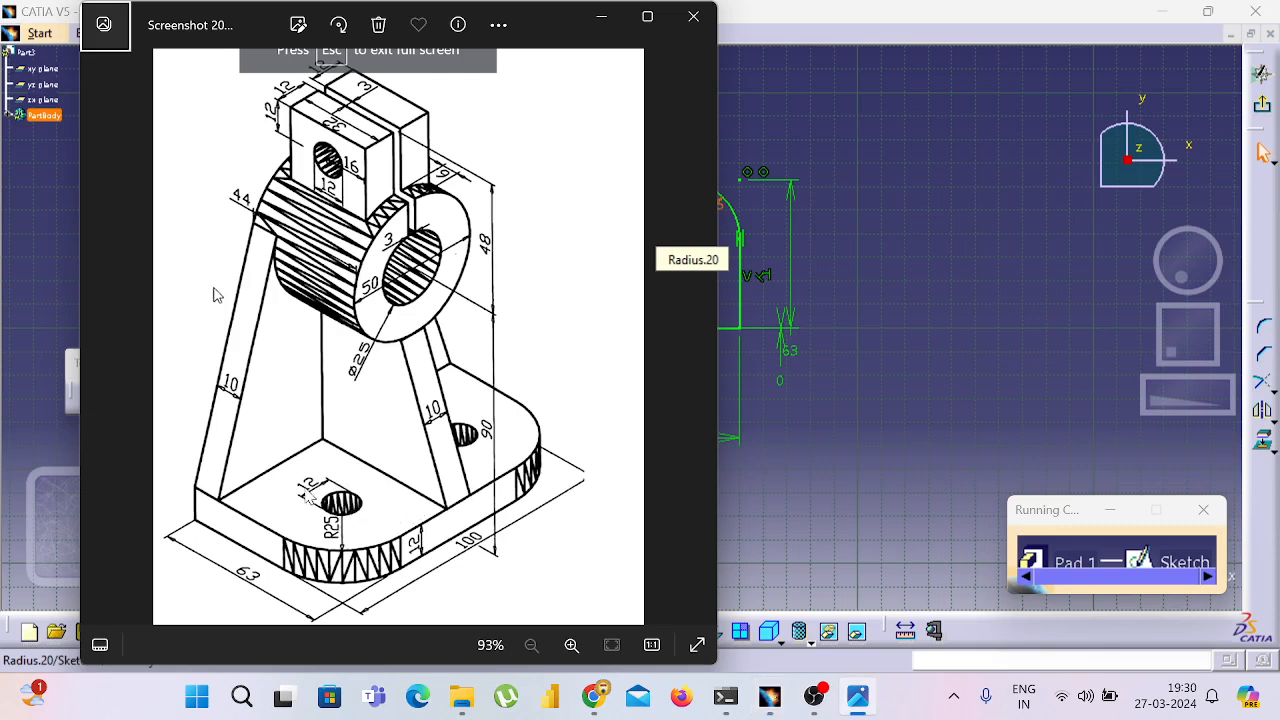
pyautogui.hotkey('alt', 'Tab')
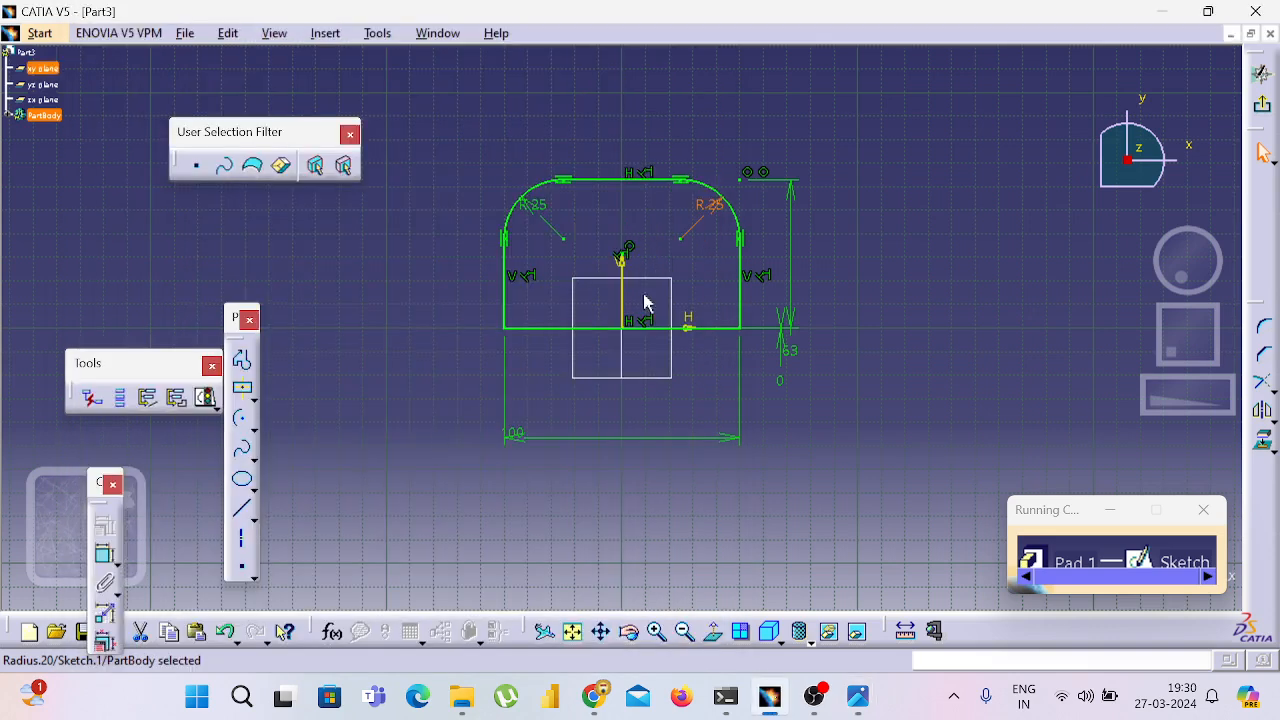
# - Draw two circles centred on the left and right corner arc centres
pyautogui.click(255, 429)
pyautogui.click(283, 448)
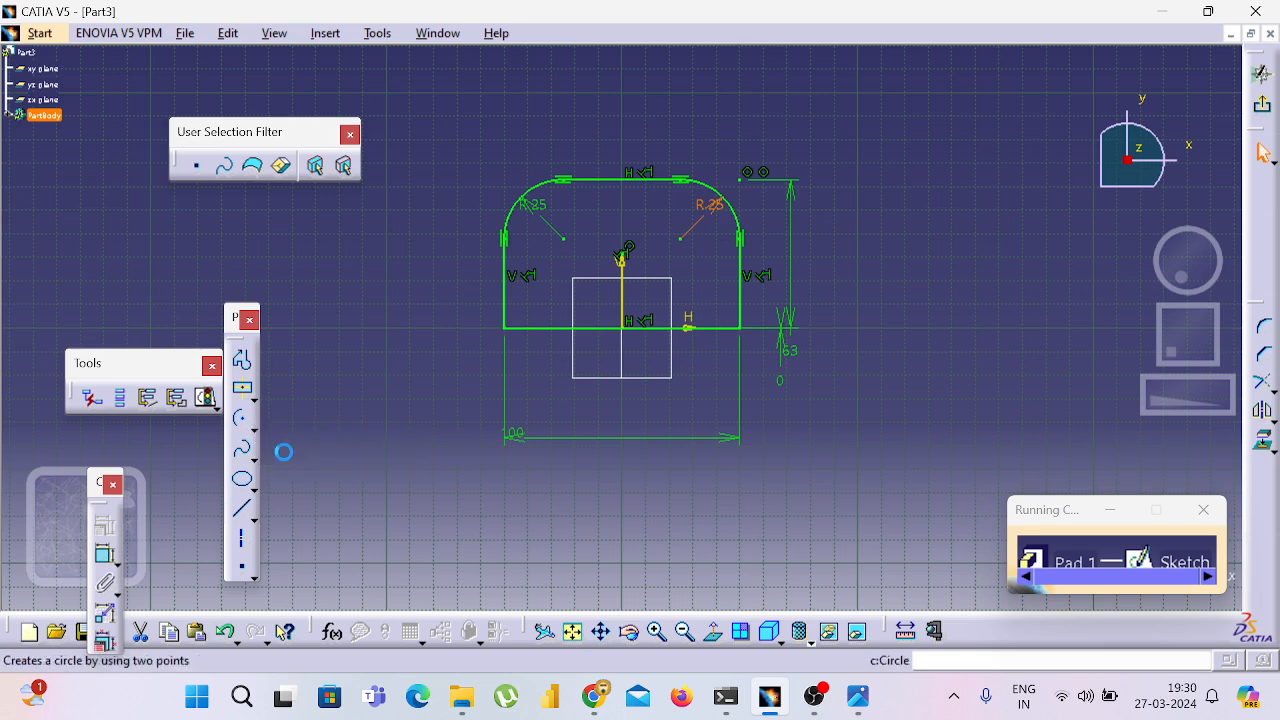
pyautogui.click(563, 238)
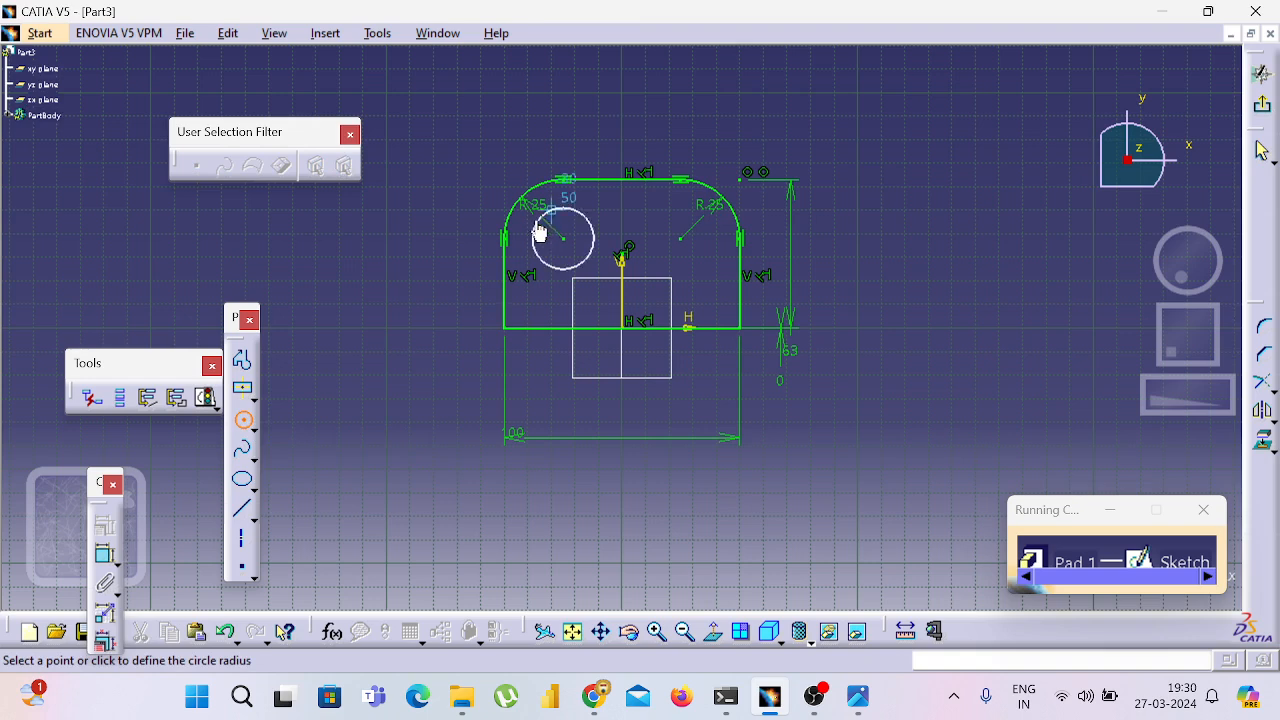
pyautogui.click(538, 220)
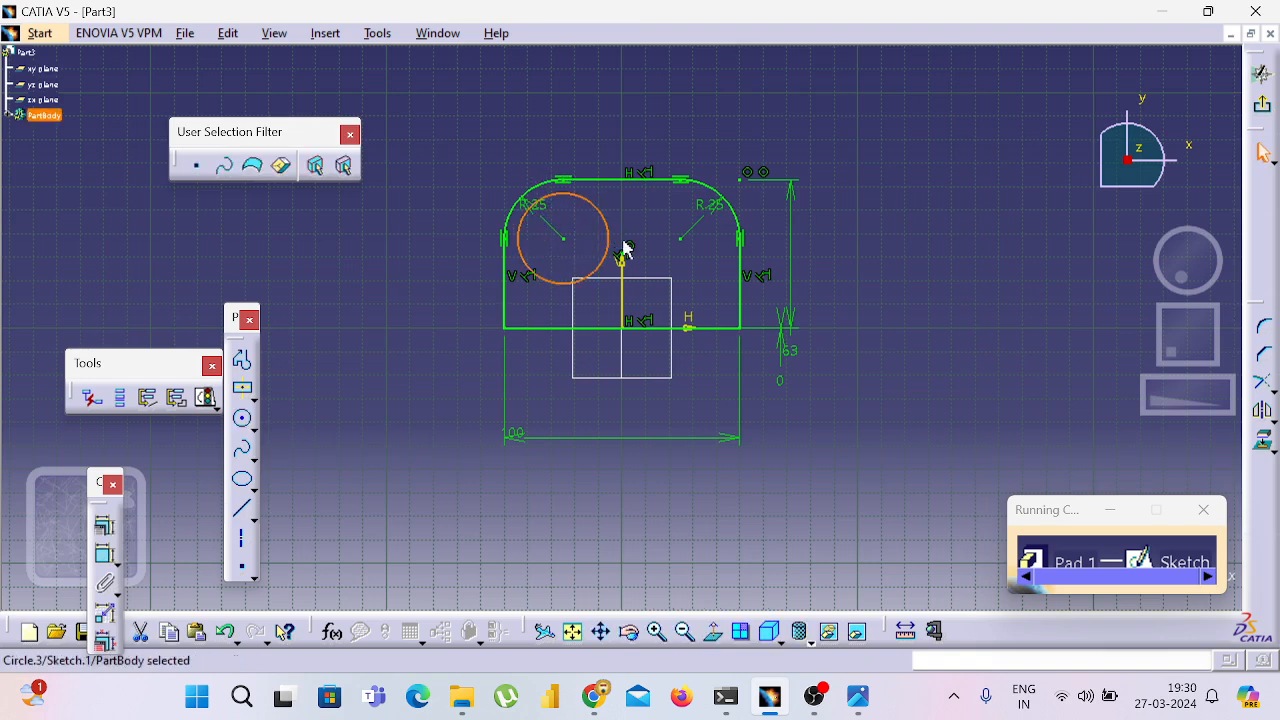
pyautogui.click(244, 421)
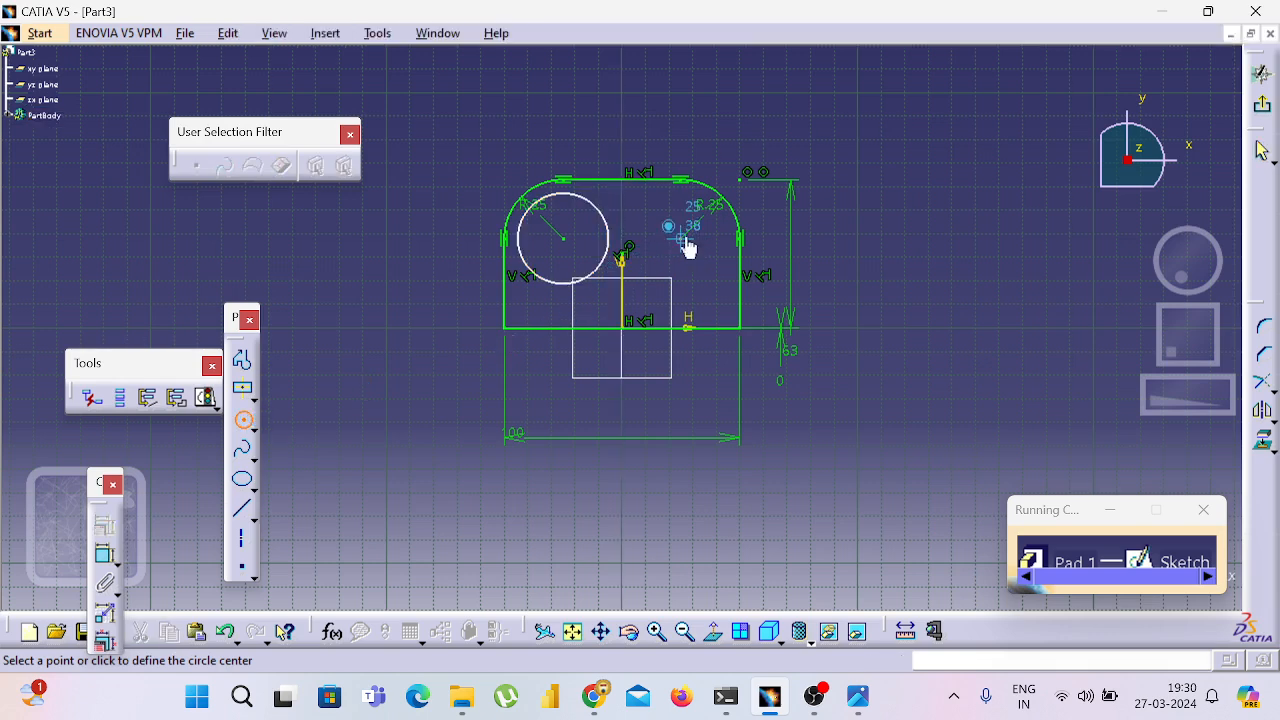
pyautogui.click(681, 238)
pyautogui.click(667, 211)
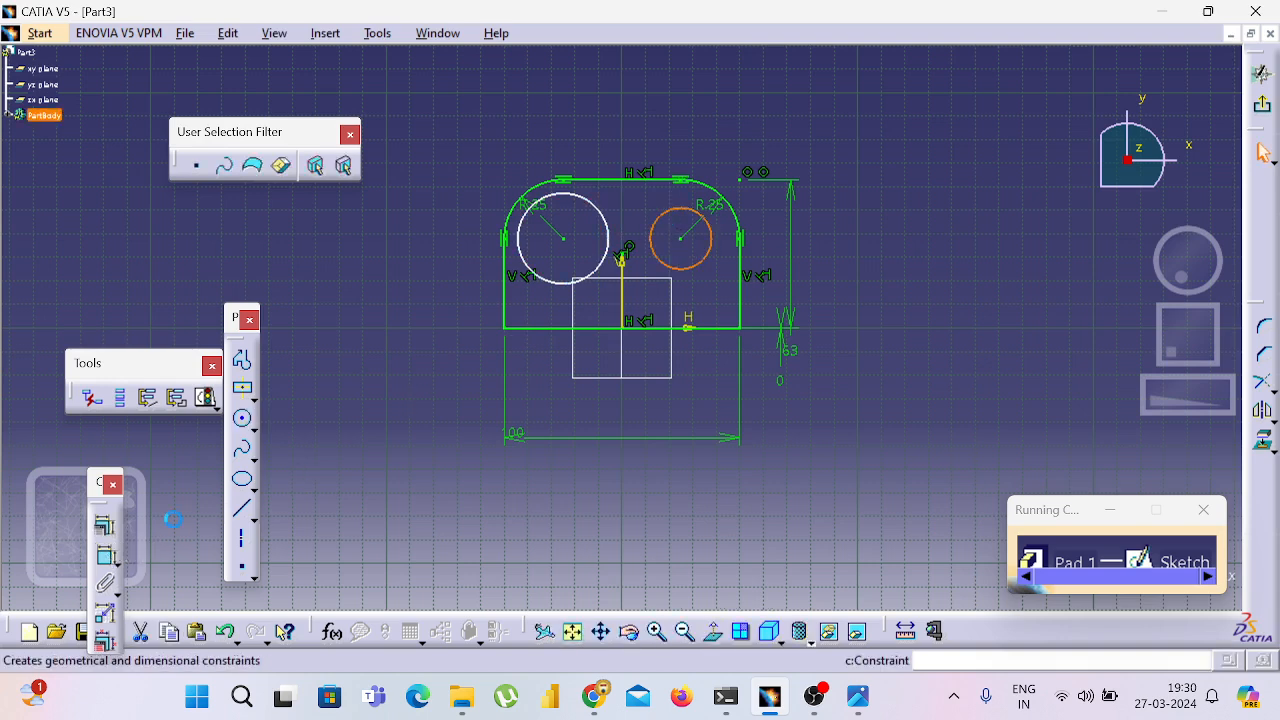
# - Dimension both circles to a 12 mm diameter
pyautogui.click(104, 555)
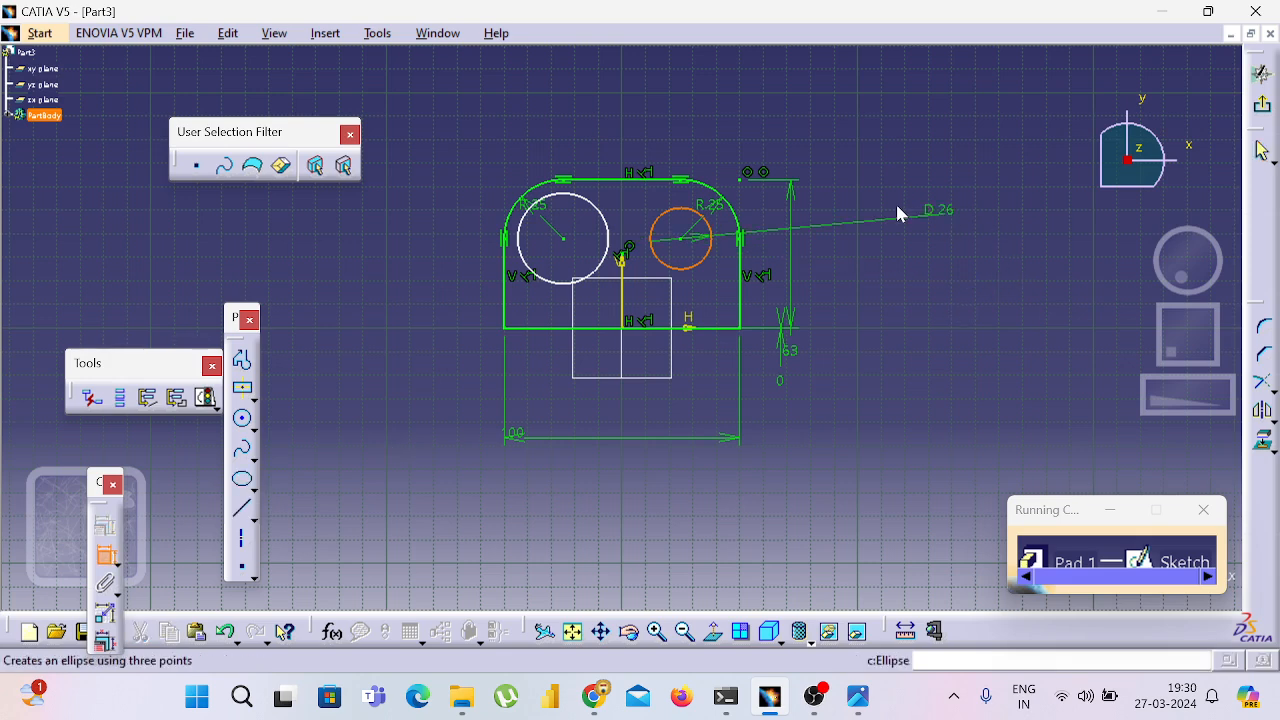
pyautogui.click(897, 213)
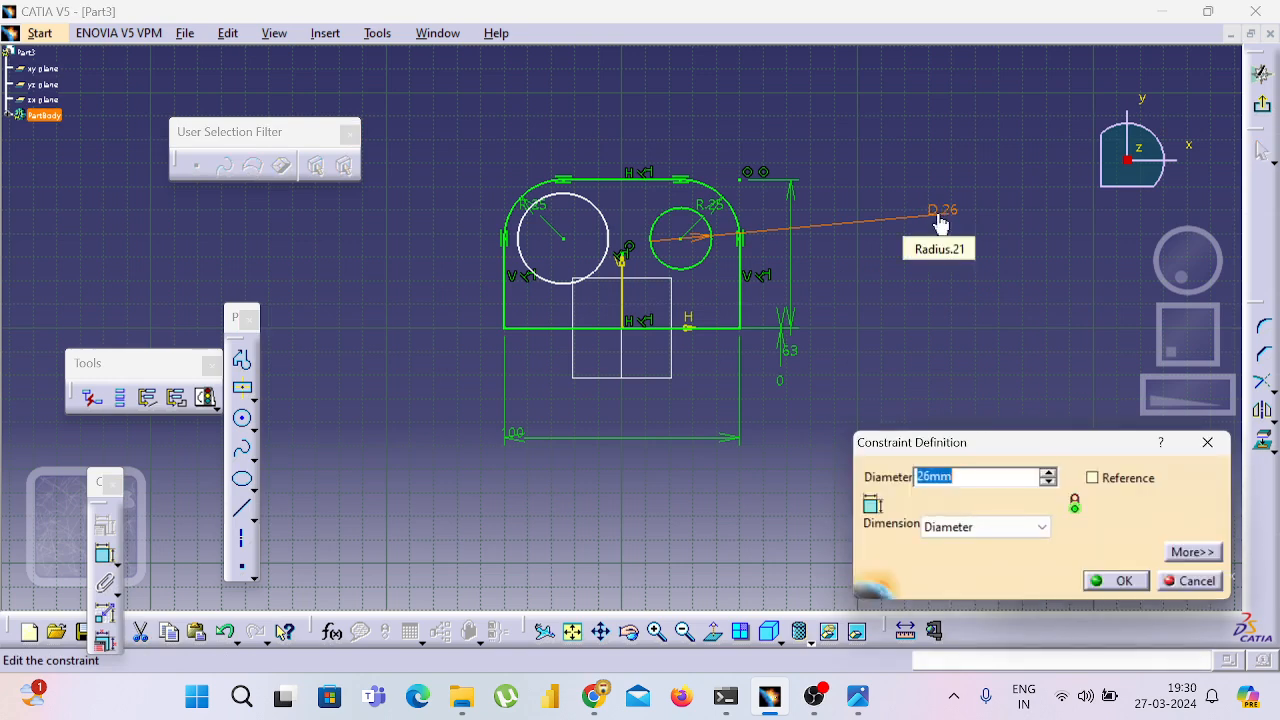
pyautogui.write('12mm')
pyautogui.press('Return')
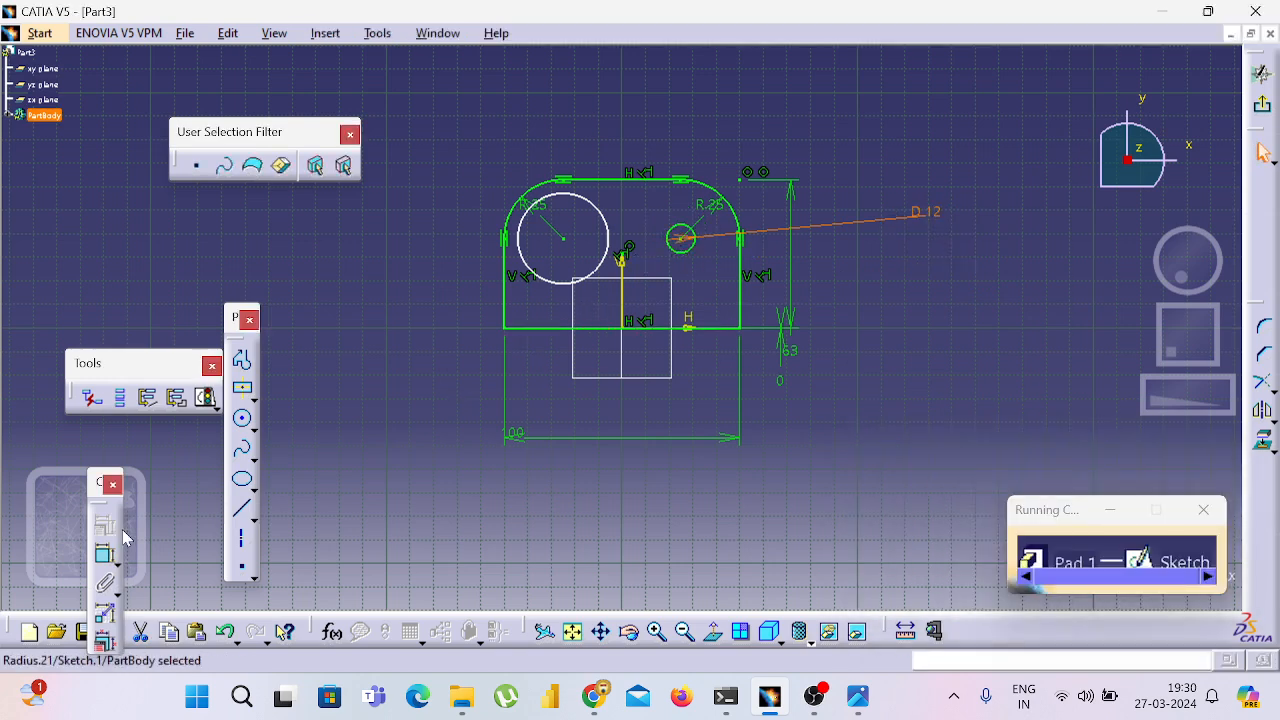
pyautogui.click(242, 479)
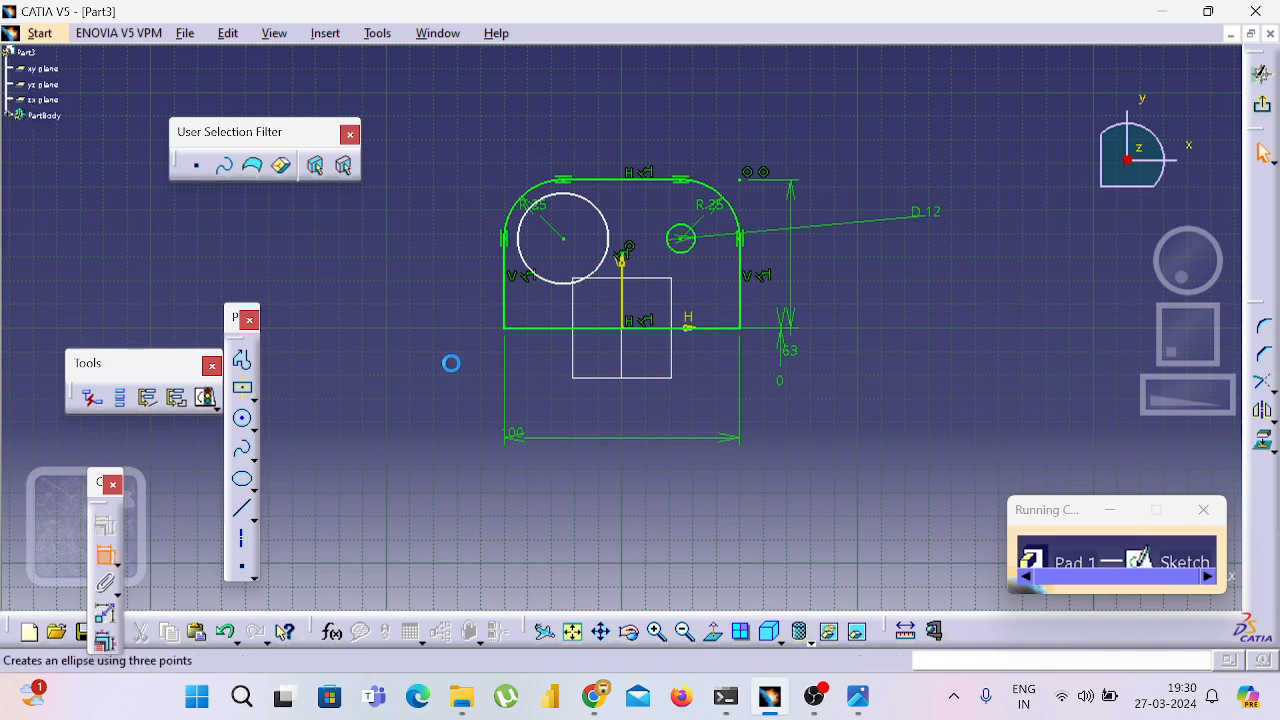
pyautogui.click(622, 234)
pyautogui.click(790, 99)
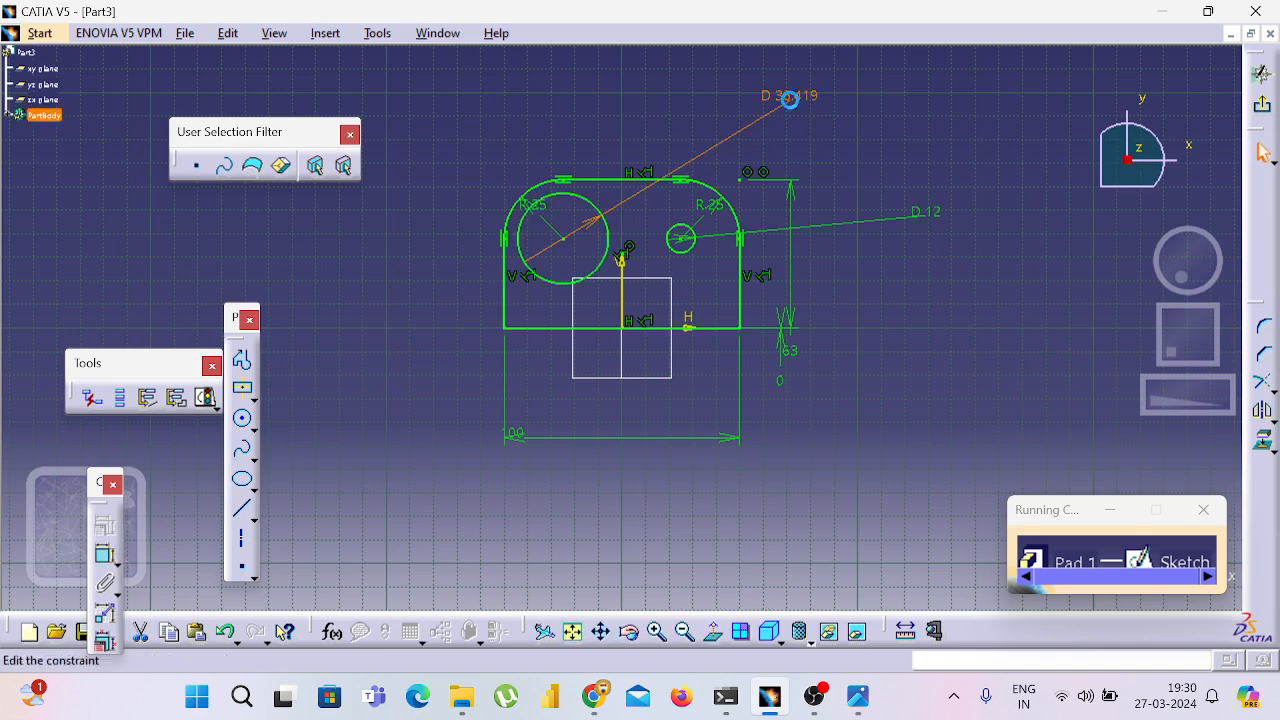
pyautogui.doubleClick(790, 99)
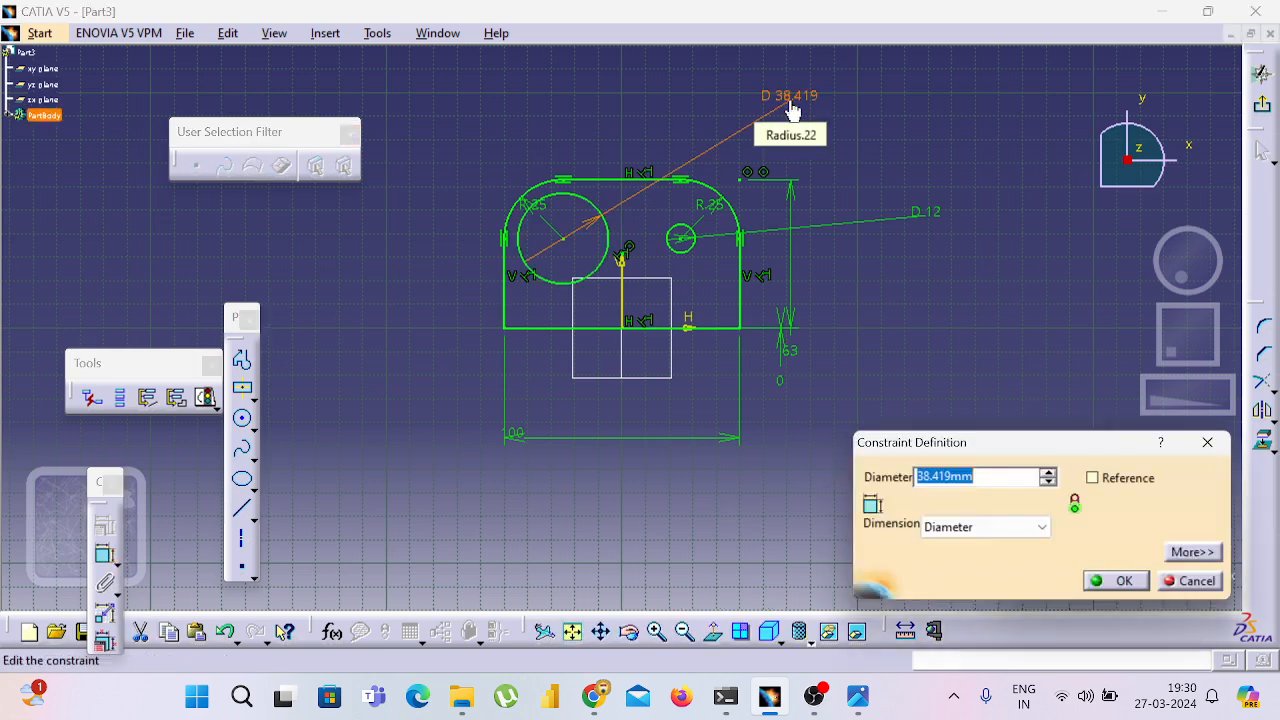
pyautogui.write('12mm')
pyautogui.press('Return')
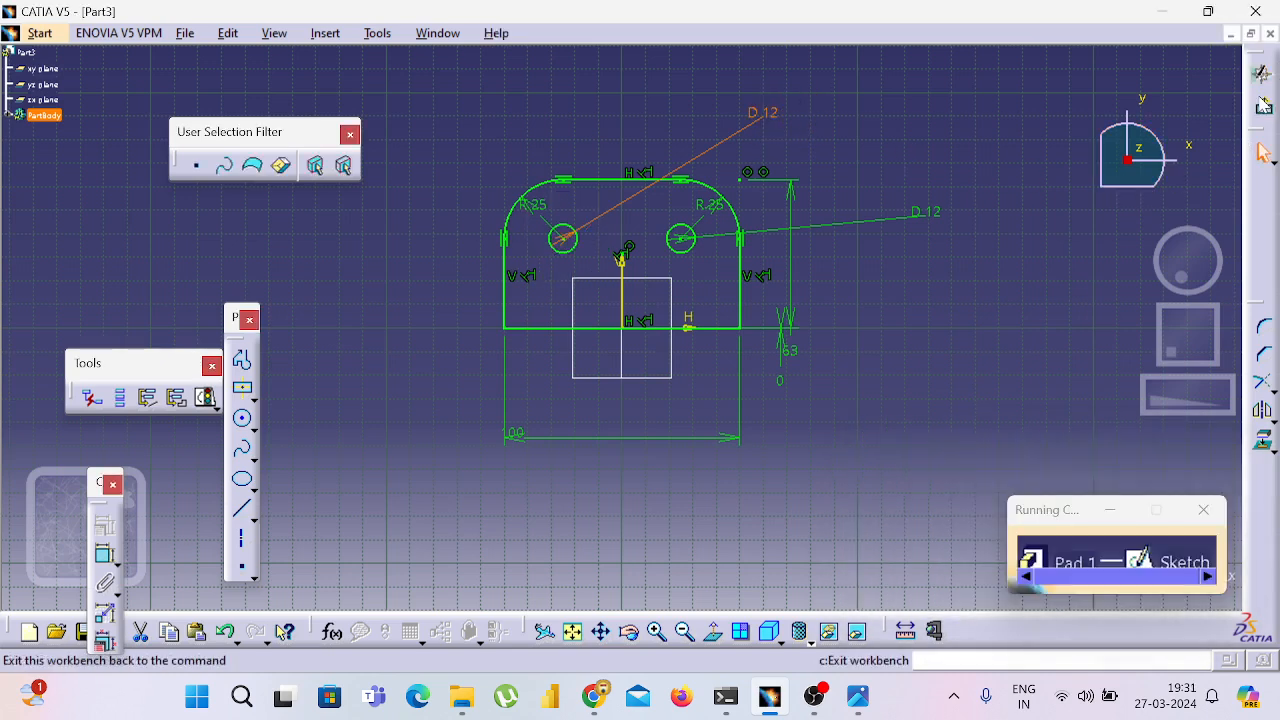
# - Exit the sketch and pad the profile 12 mm thick into the base plate
pyautogui.click(1263, 100)
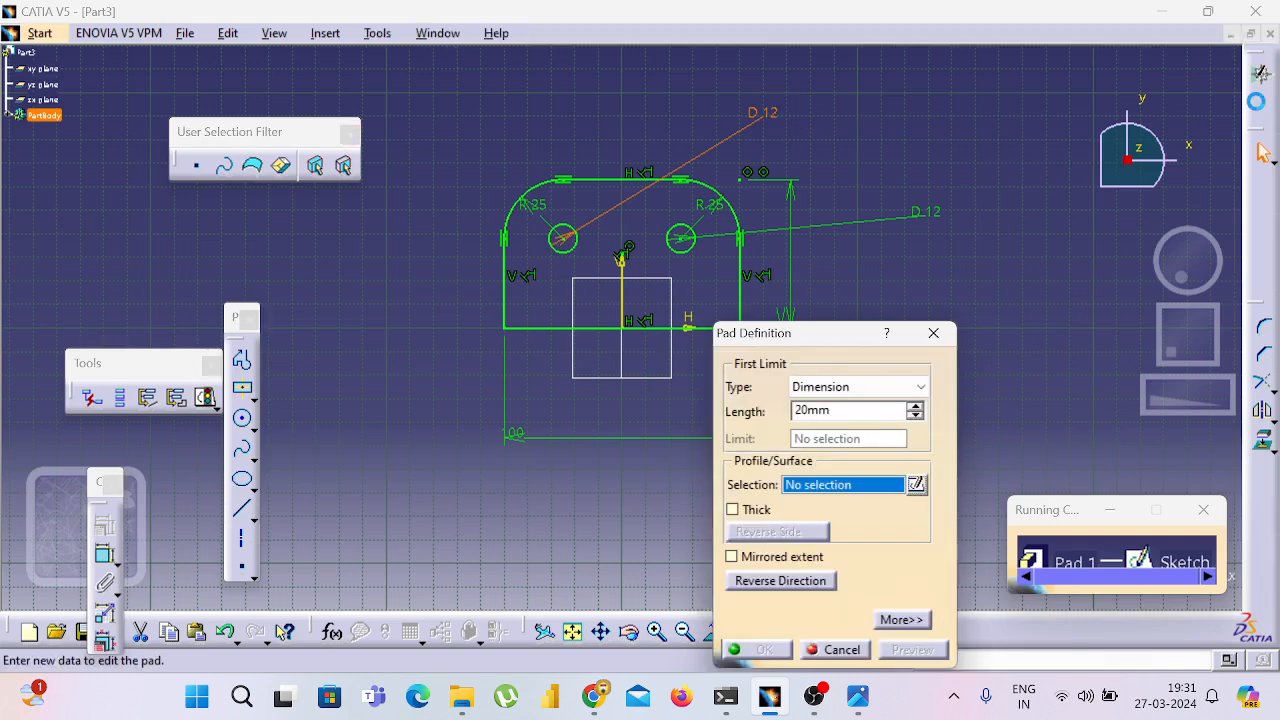
pyautogui.hotkey('alt', 'Tab')
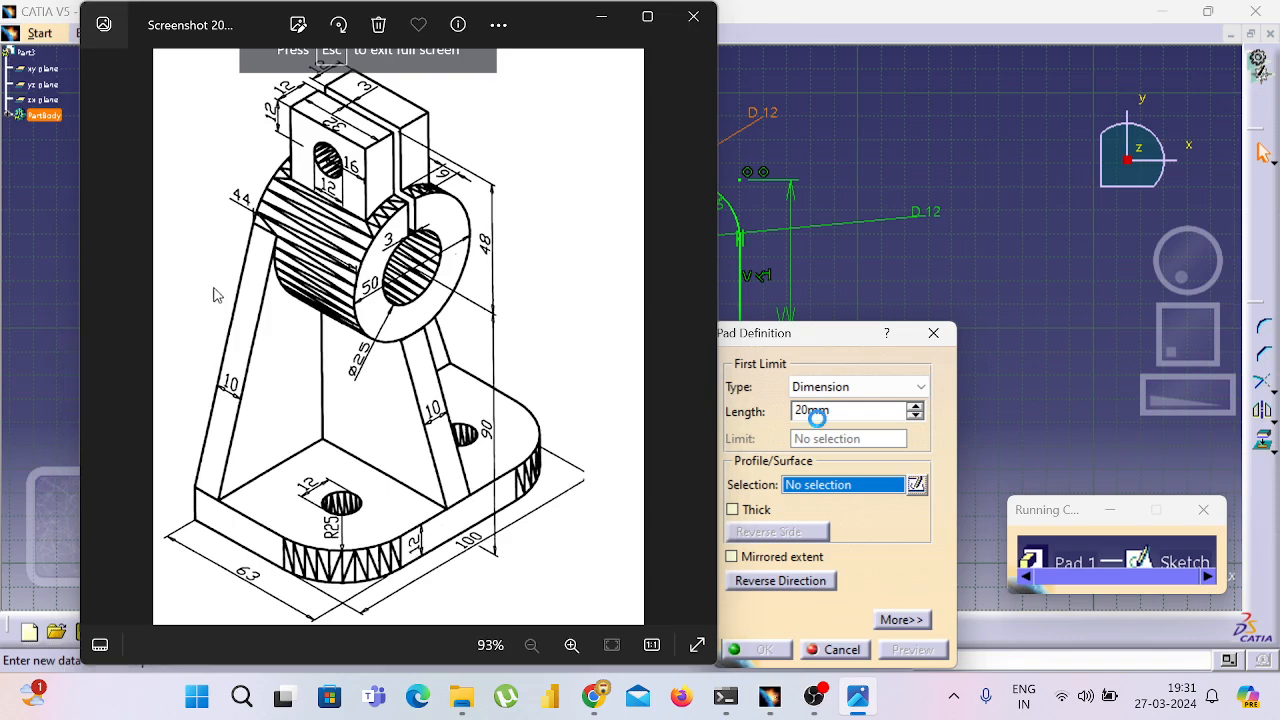
pyautogui.doubleClick(817, 417)
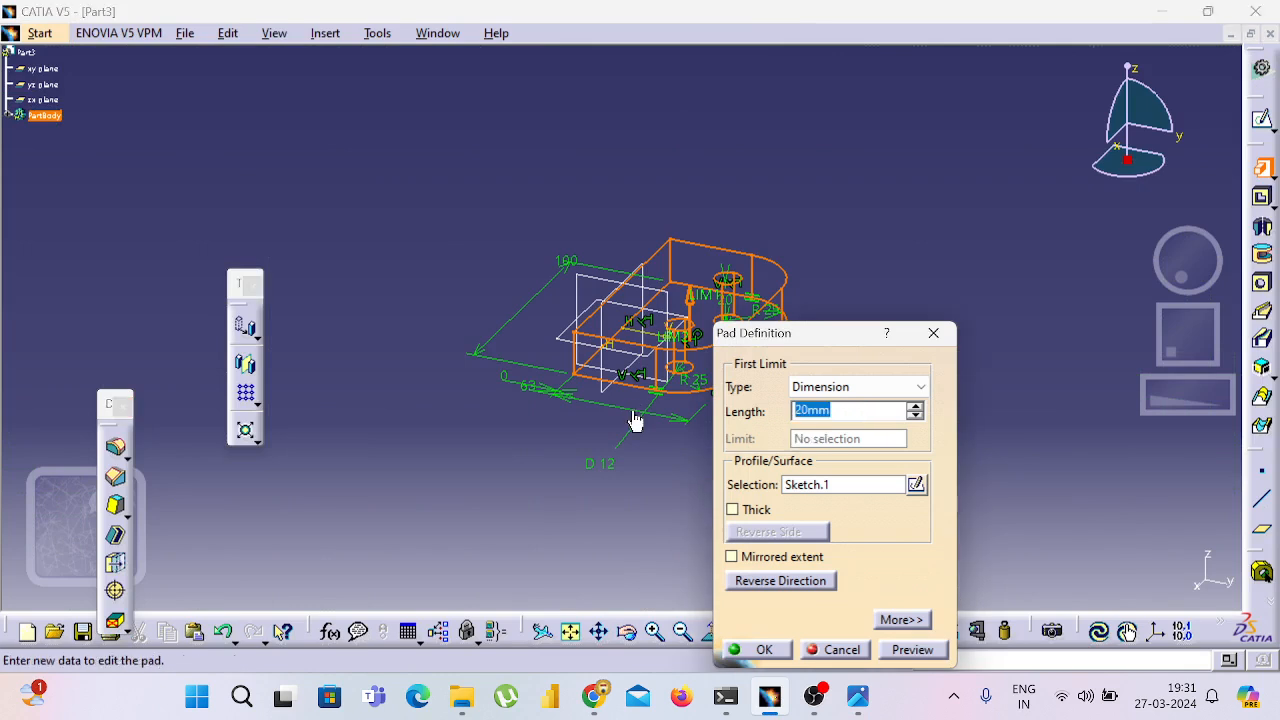
pyautogui.write('12')
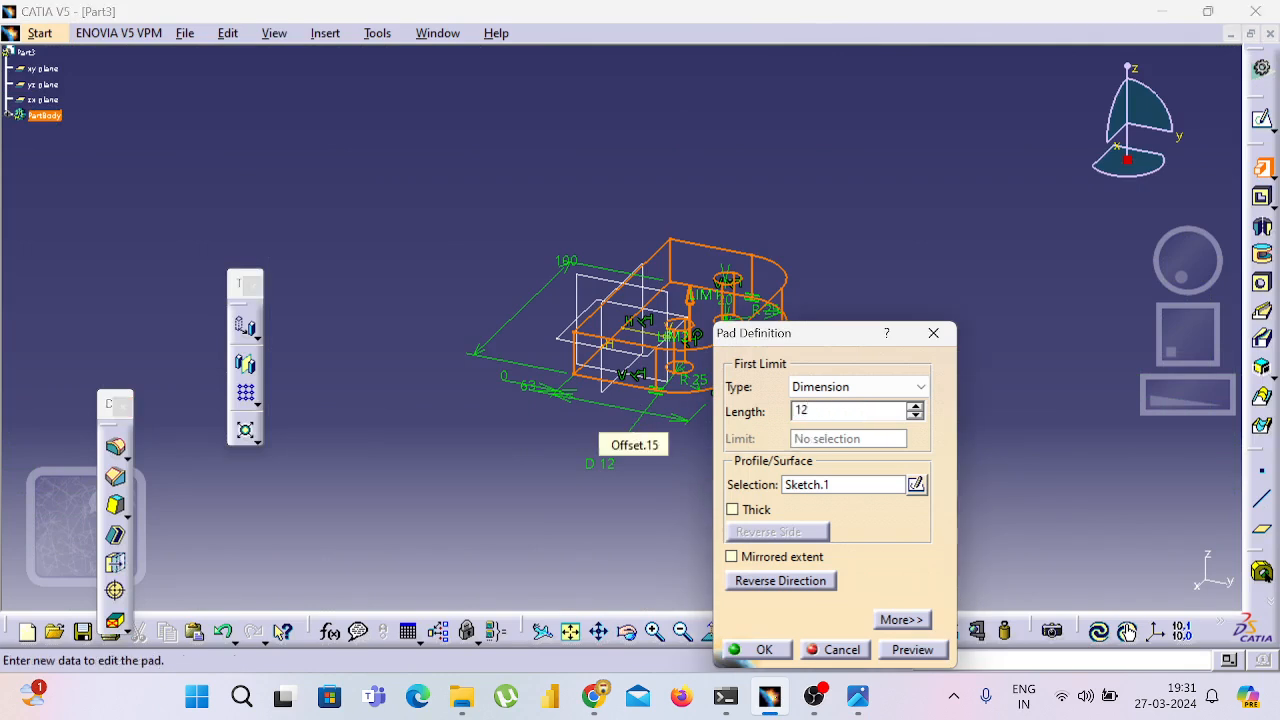
pyautogui.press('Return')
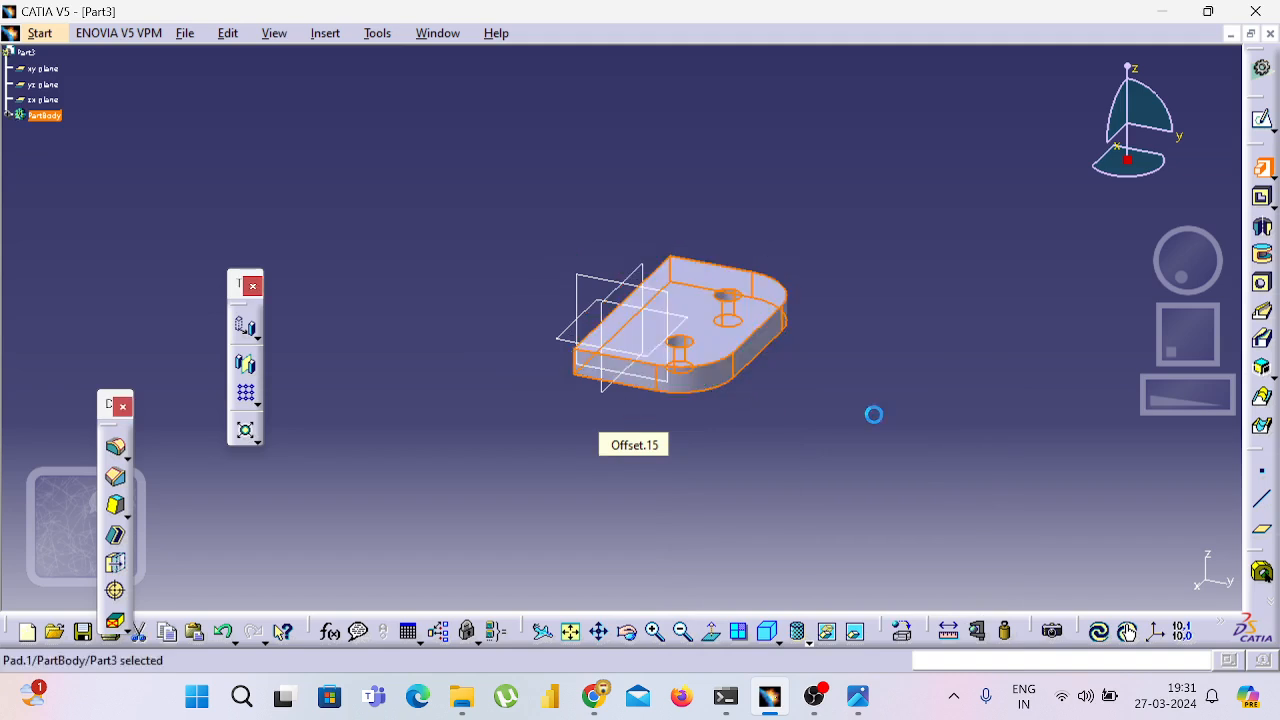
pyautogui.click(880, 414)
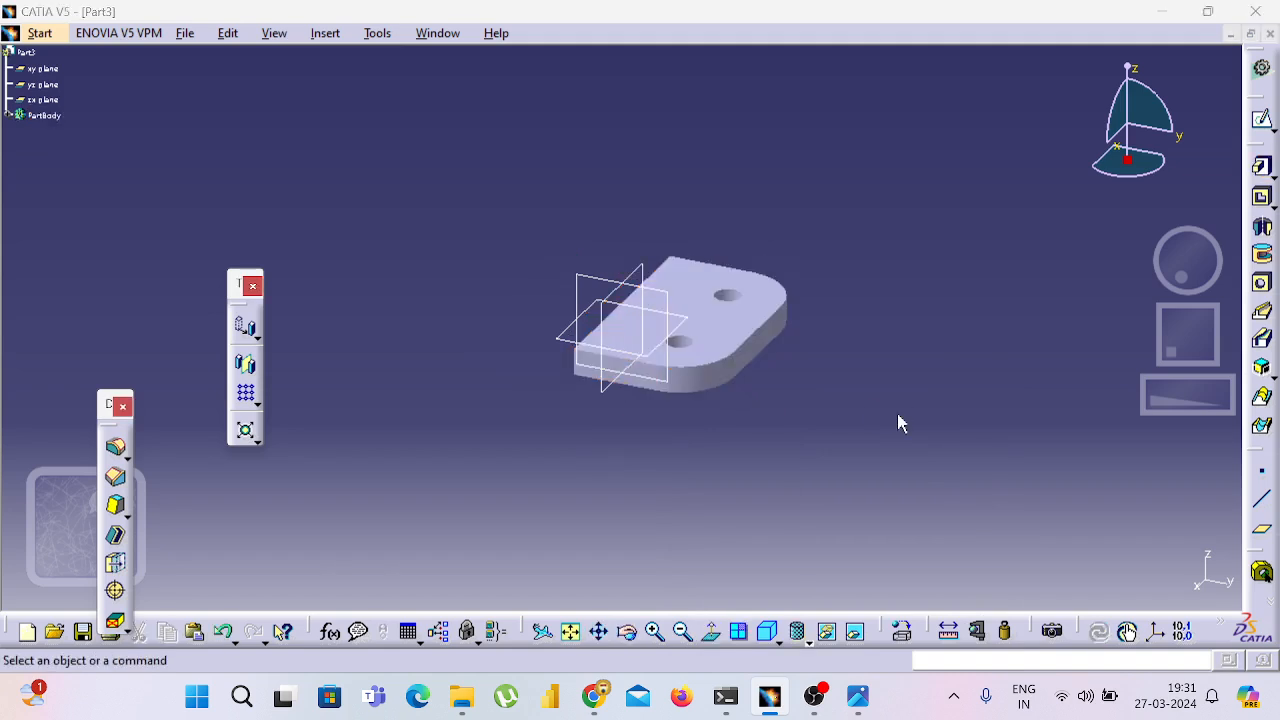
# - Orbit to a side view and start a new sketch on the zx plane
pyautogui.hotkey('alt', 'Tab')
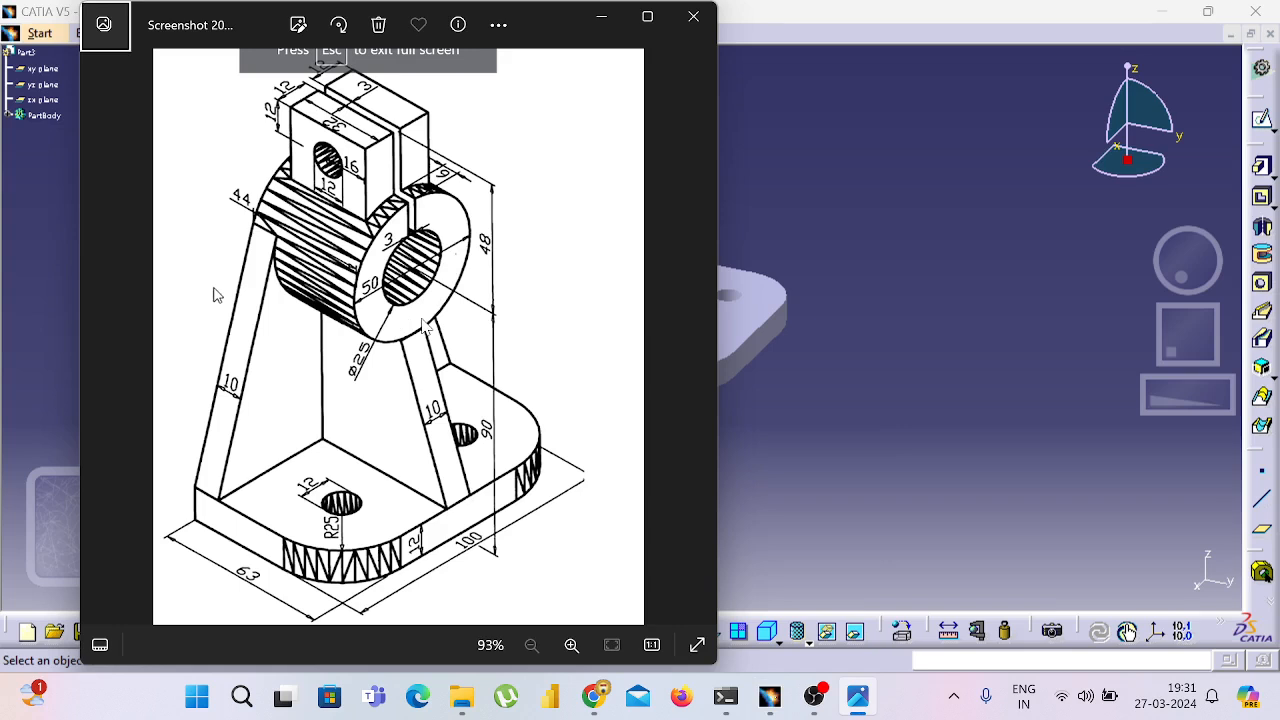
pyautogui.hotkey('alt', 'Tab')
pyautogui.moveTo(931, 389); pyautogui.dragTo(713, 415, button='middle')
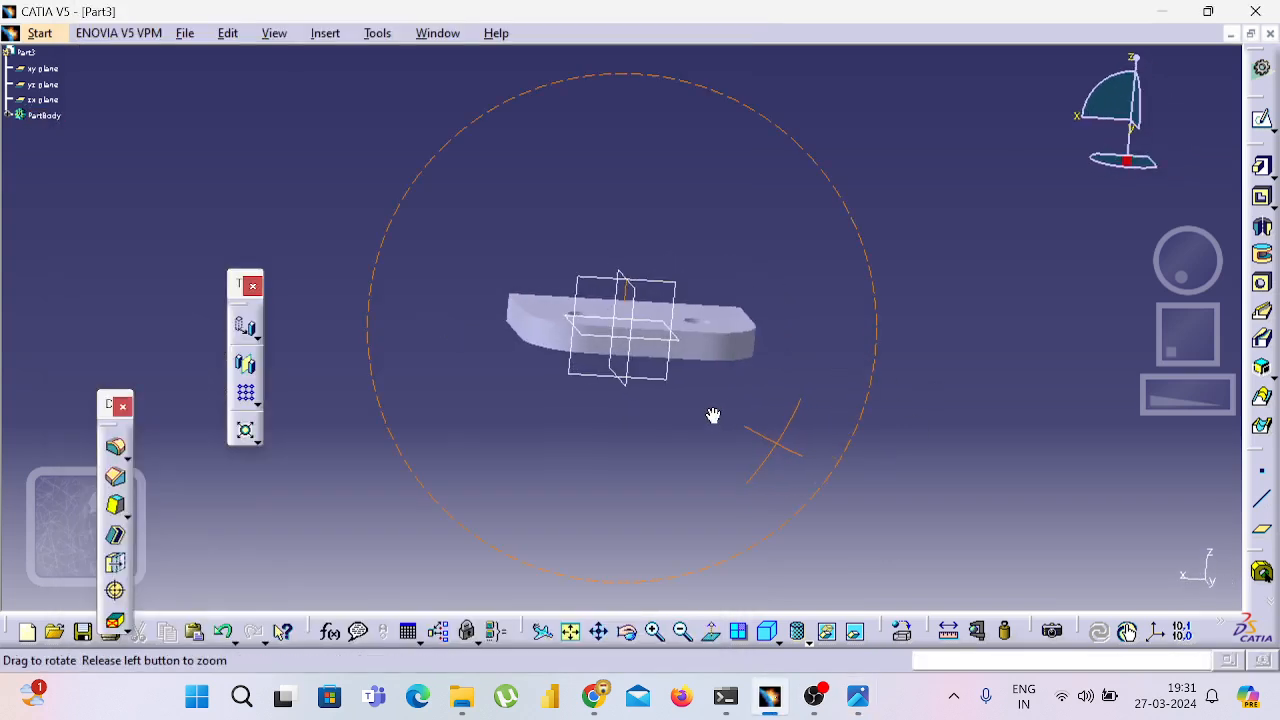
pyautogui.click(686, 289)
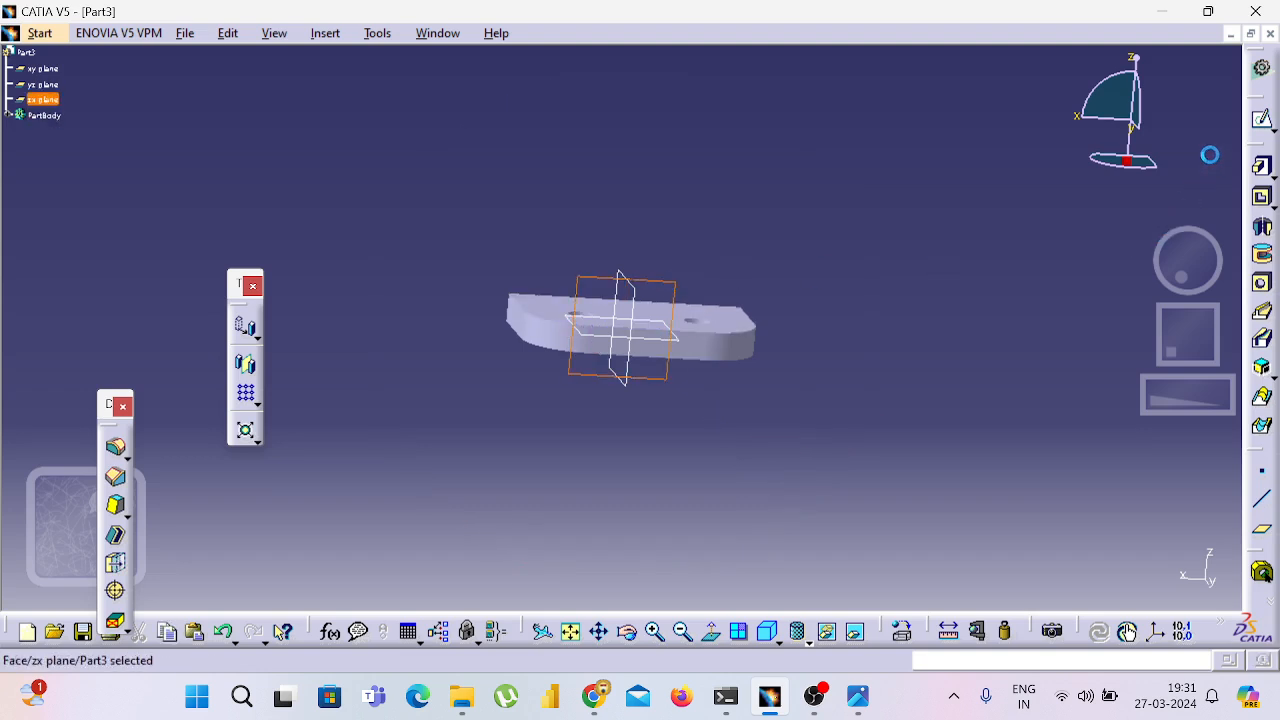
pyautogui.click(1261, 120)
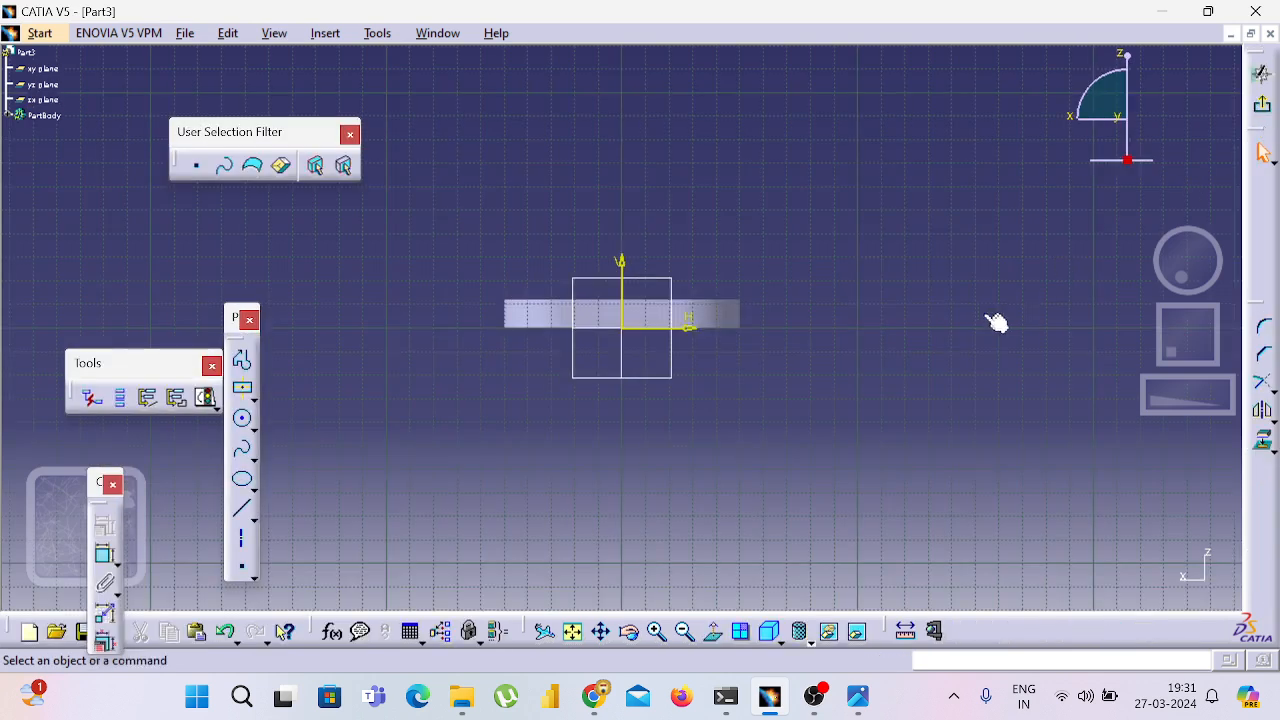
pyautogui.hotkey('alt', 'Tab')
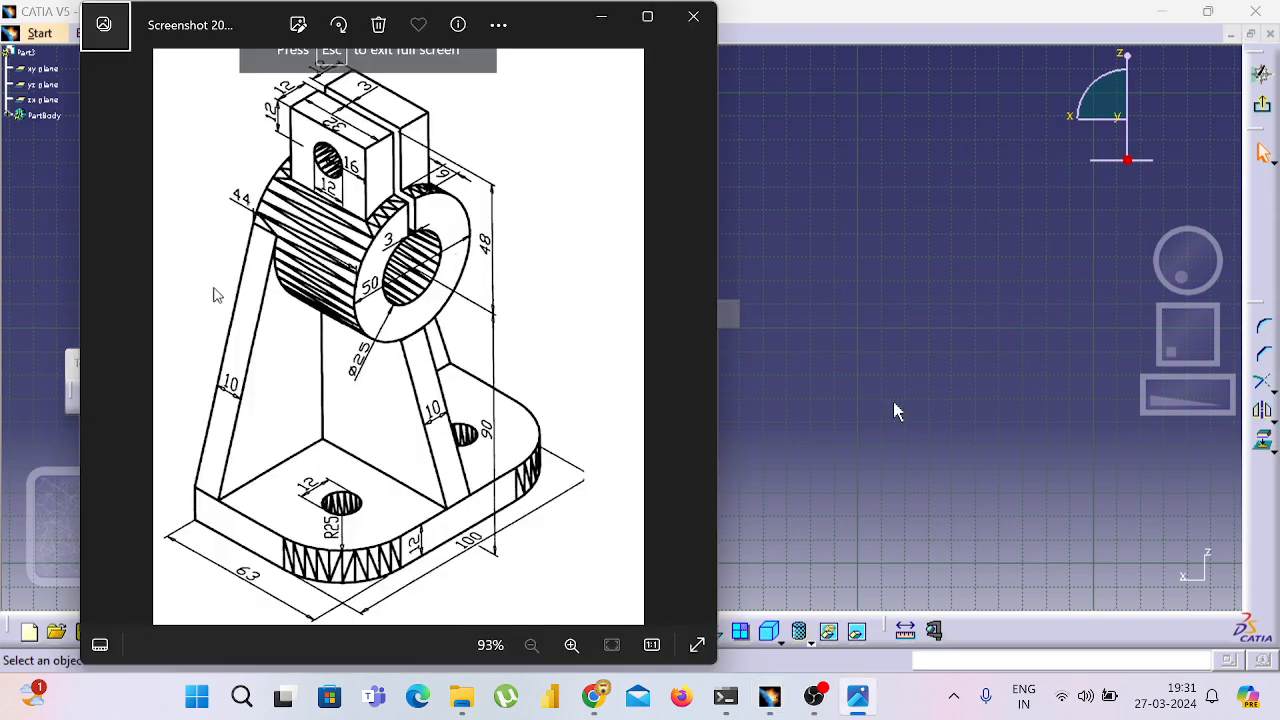
pyautogui.hotkey('alt', 'Tab')
pyautogui.hotkey('alt', 'Tab')
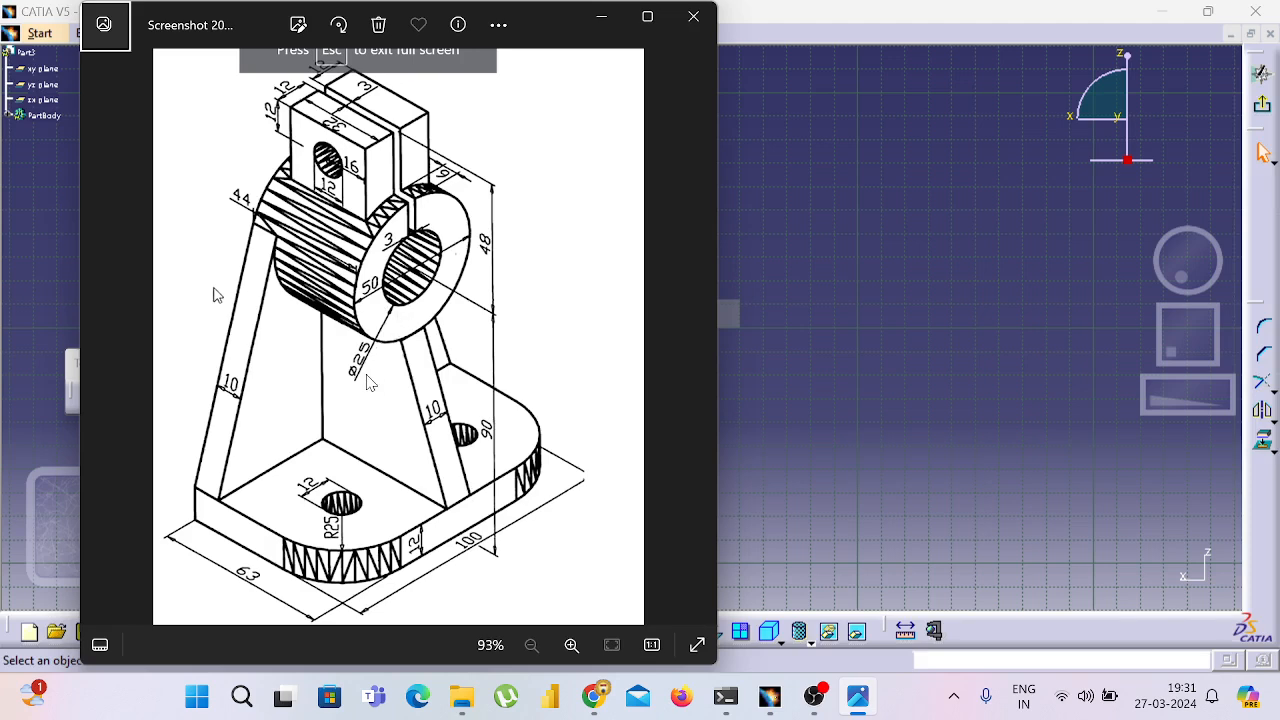
pyautogui.hotkey('alt', 'Tab')
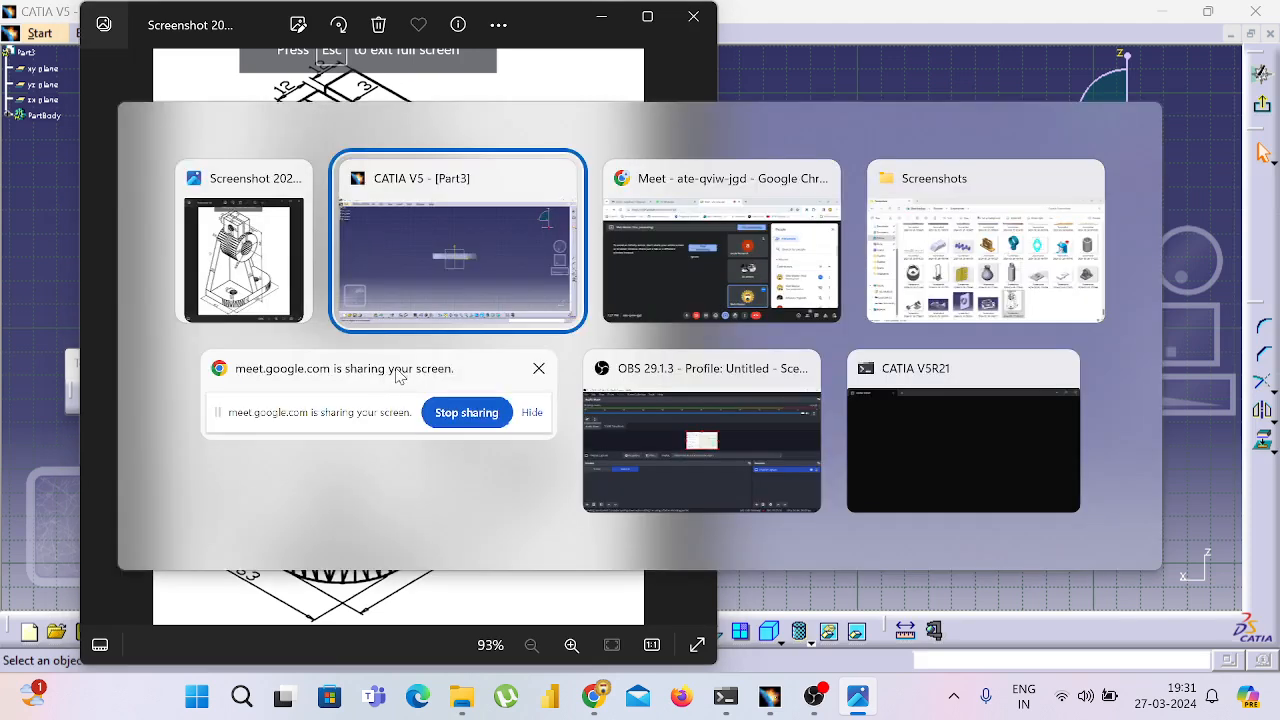
pyautogui.click(500, 281)
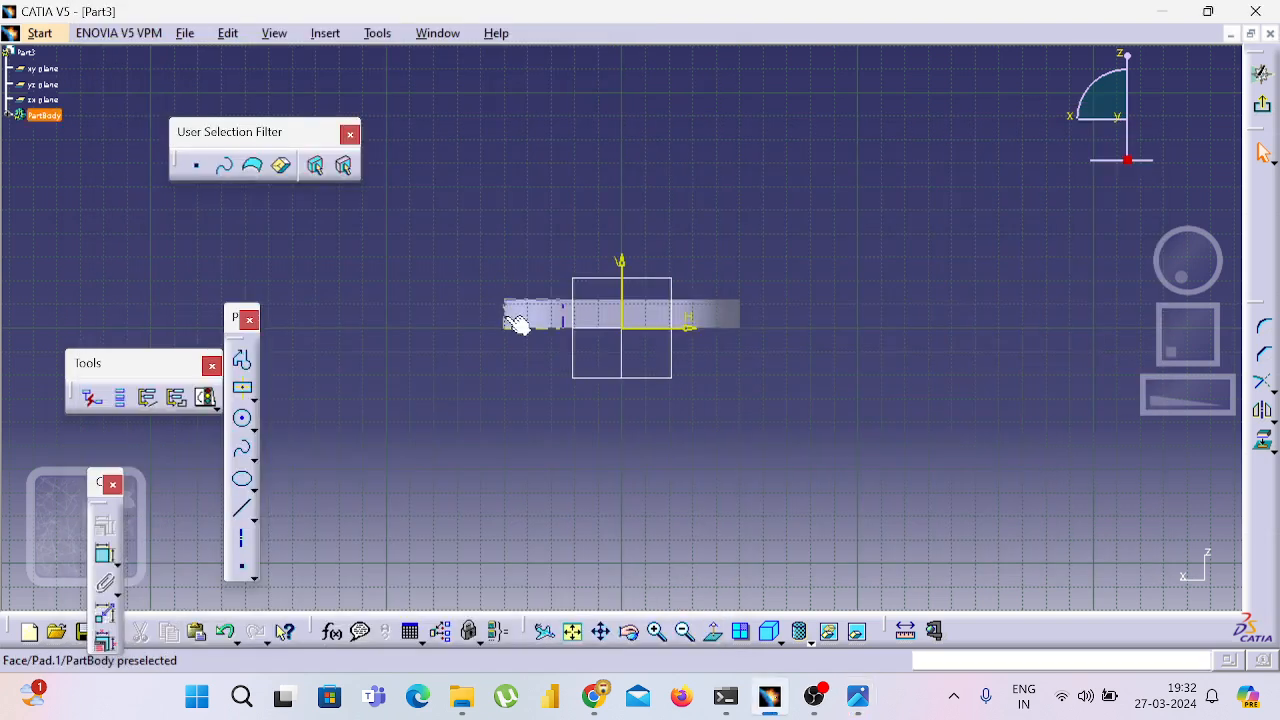
# - Draw two concentric circles above the edge-on base plate
pyautogui.click(244, 421)
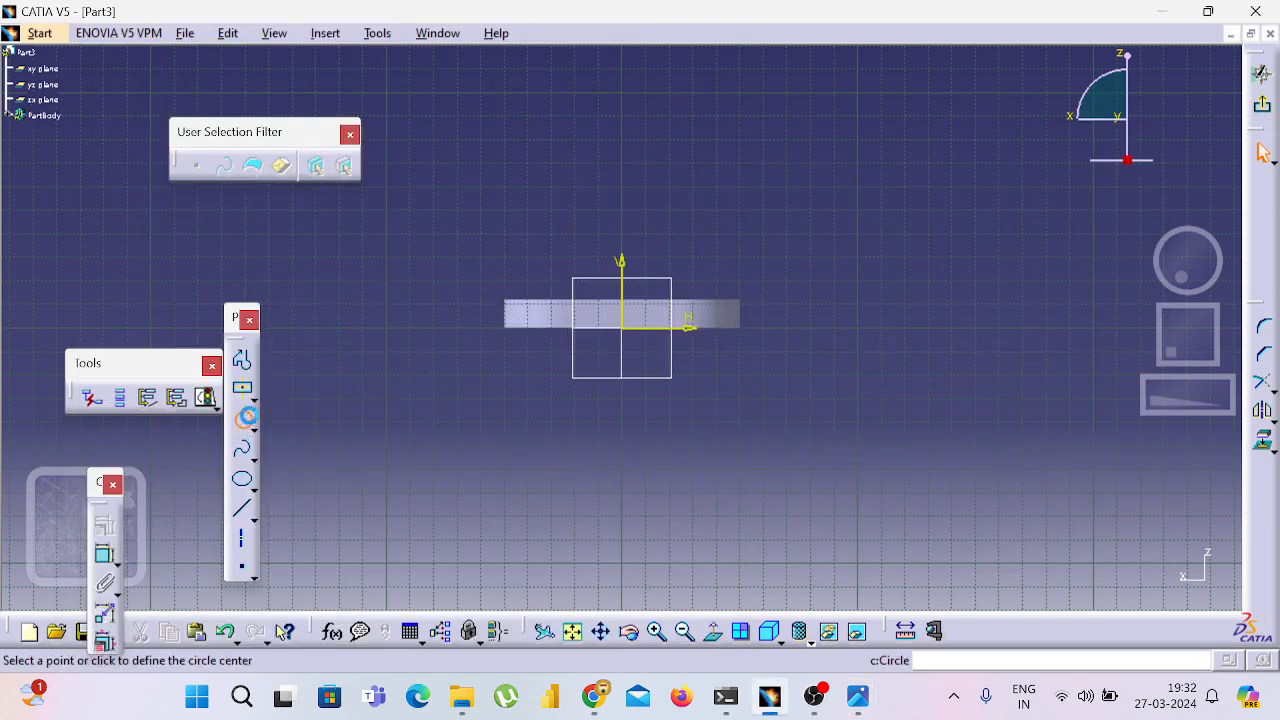
pyautogui.click(622, 141)
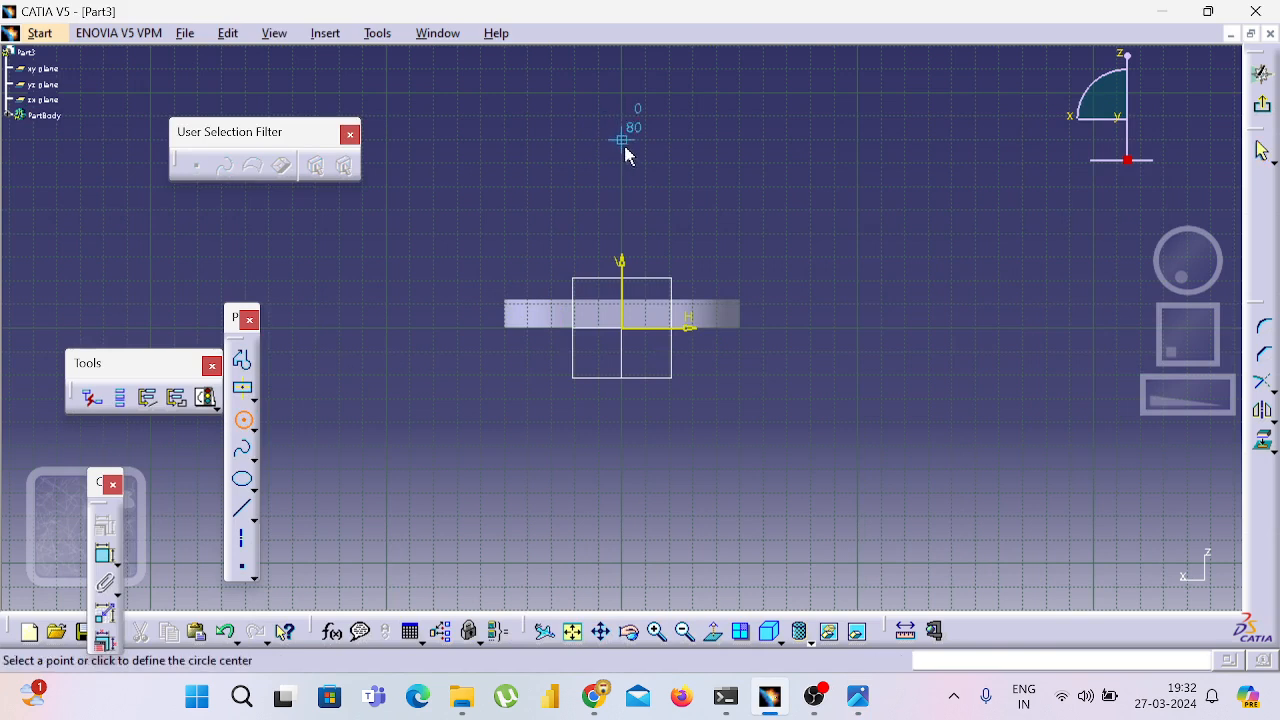
pyautogui.click(572, 116)
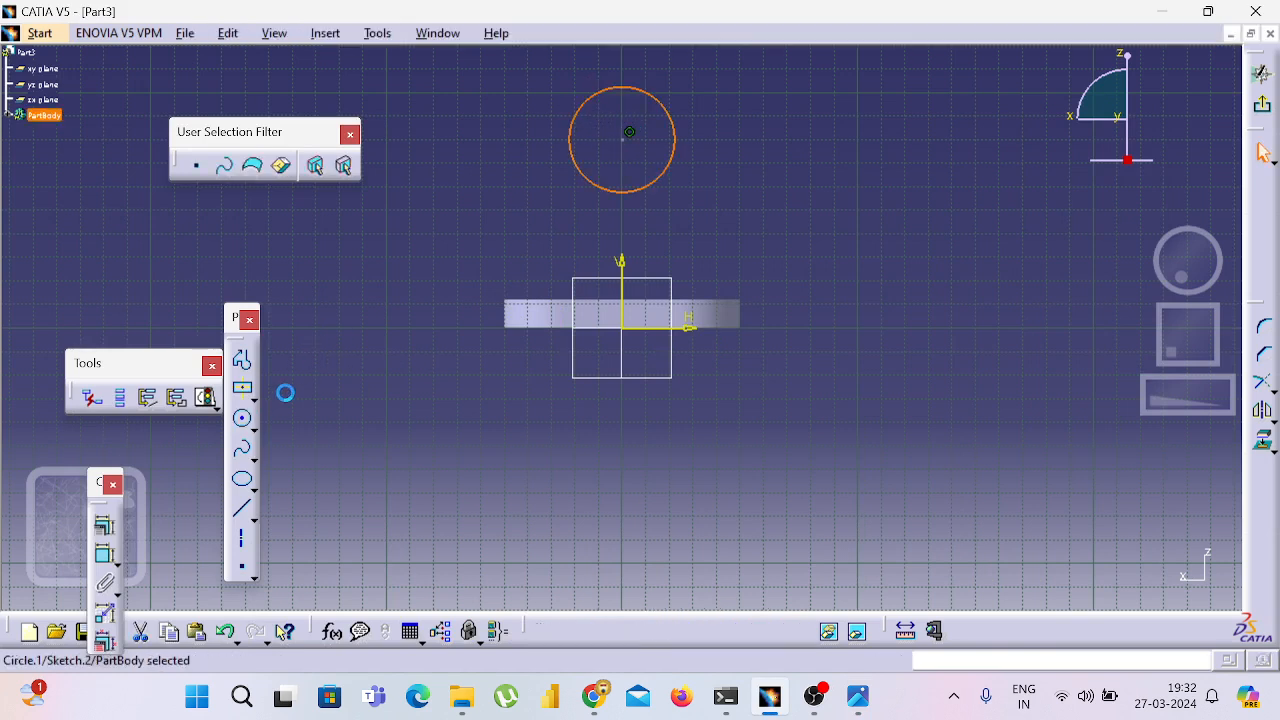
pyautogui.click(242, 418)
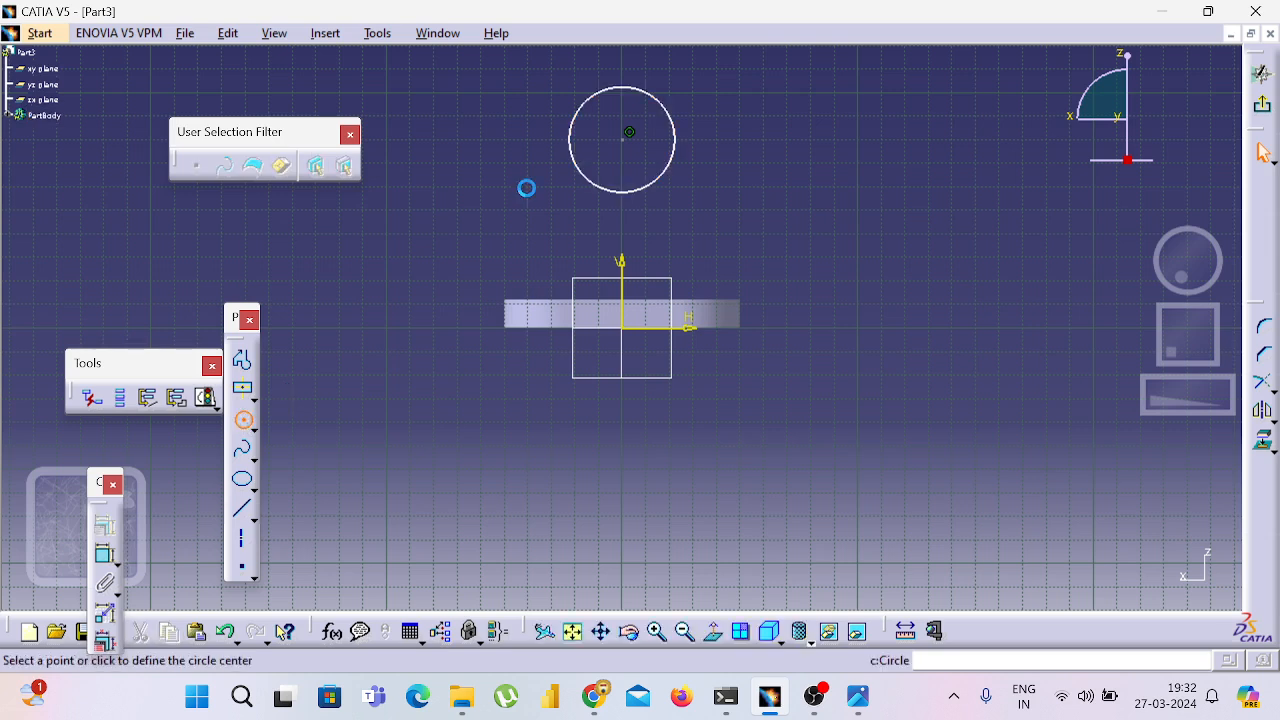
pyautogui.click(622, 139)
pyautogui.click(527, 115)
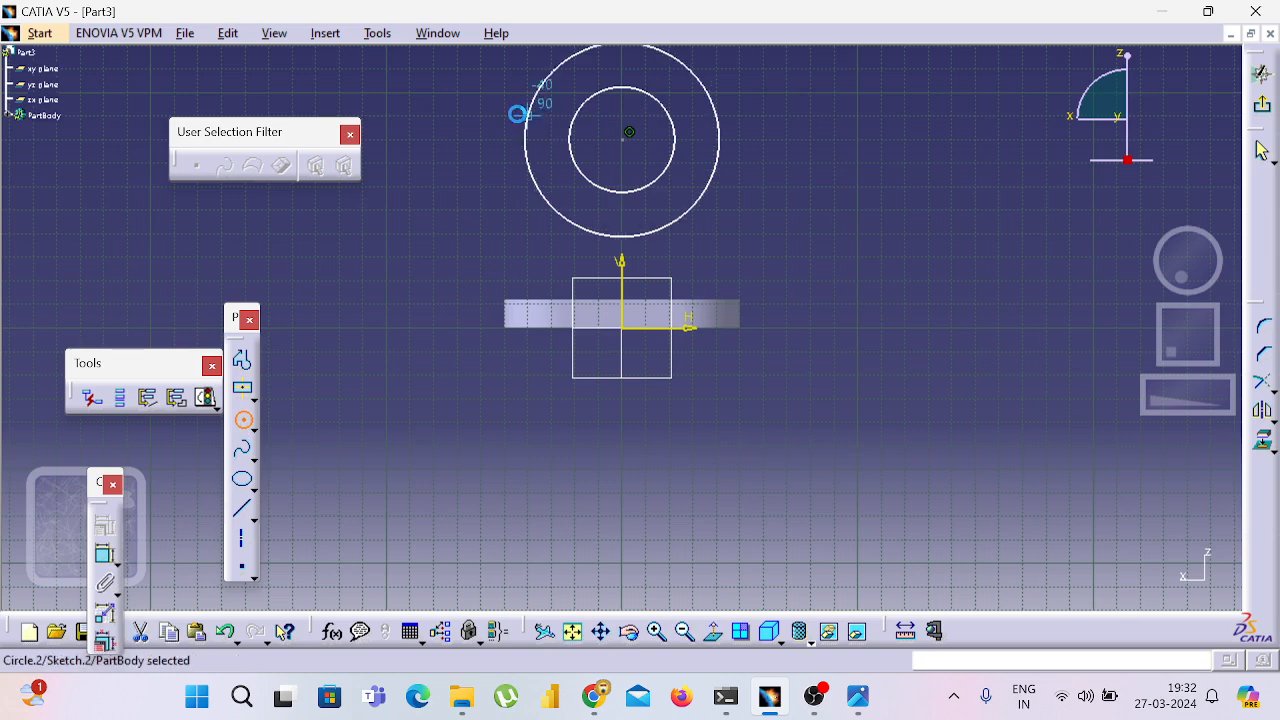
# - Dimension the outer circle to diameter 50 and the inner circle to 25
pyautogui.click(108, 554)
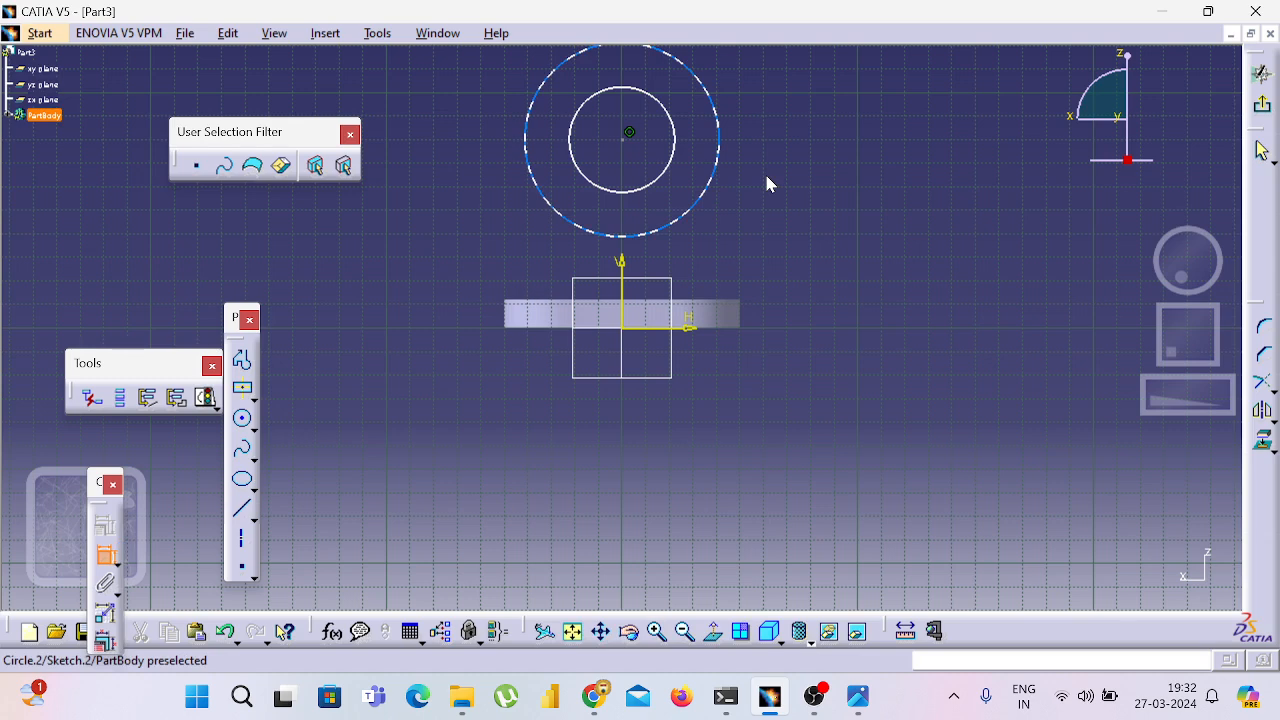
pyautogui.doubleClick(730, 178)
pyautogui.write('5')
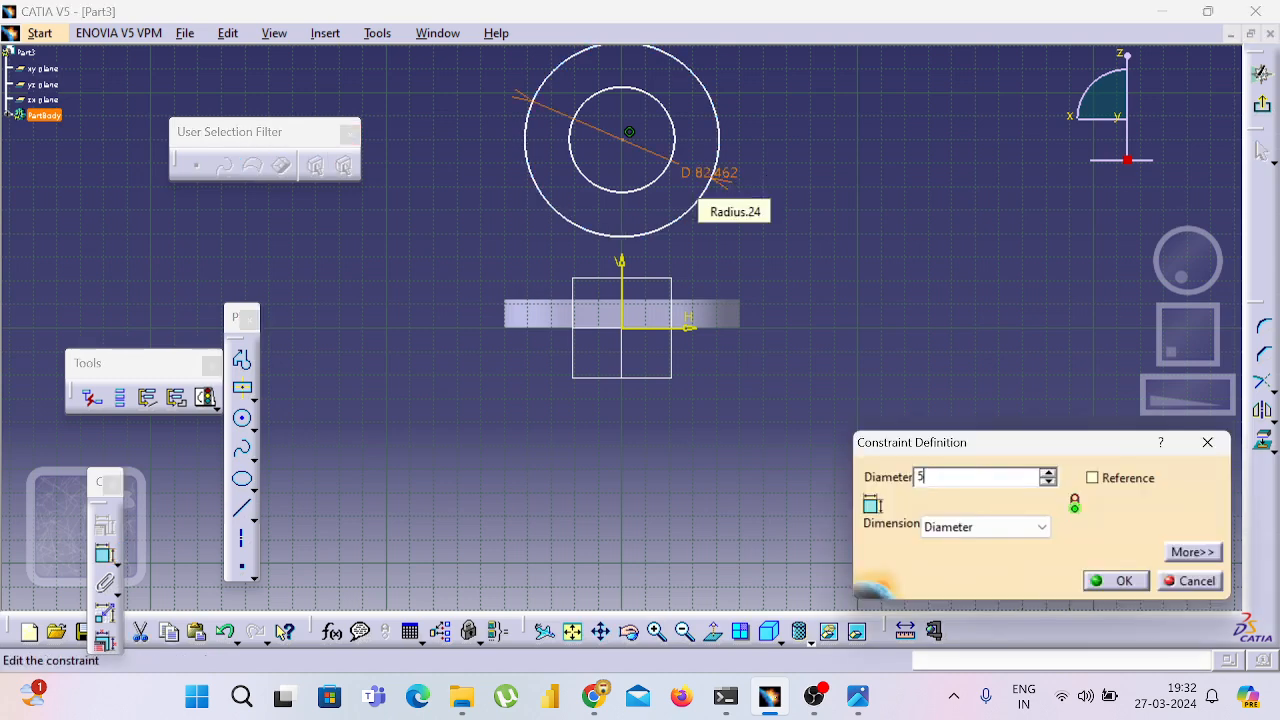
pyautogui.write('0')
pyautogui.press('Return')
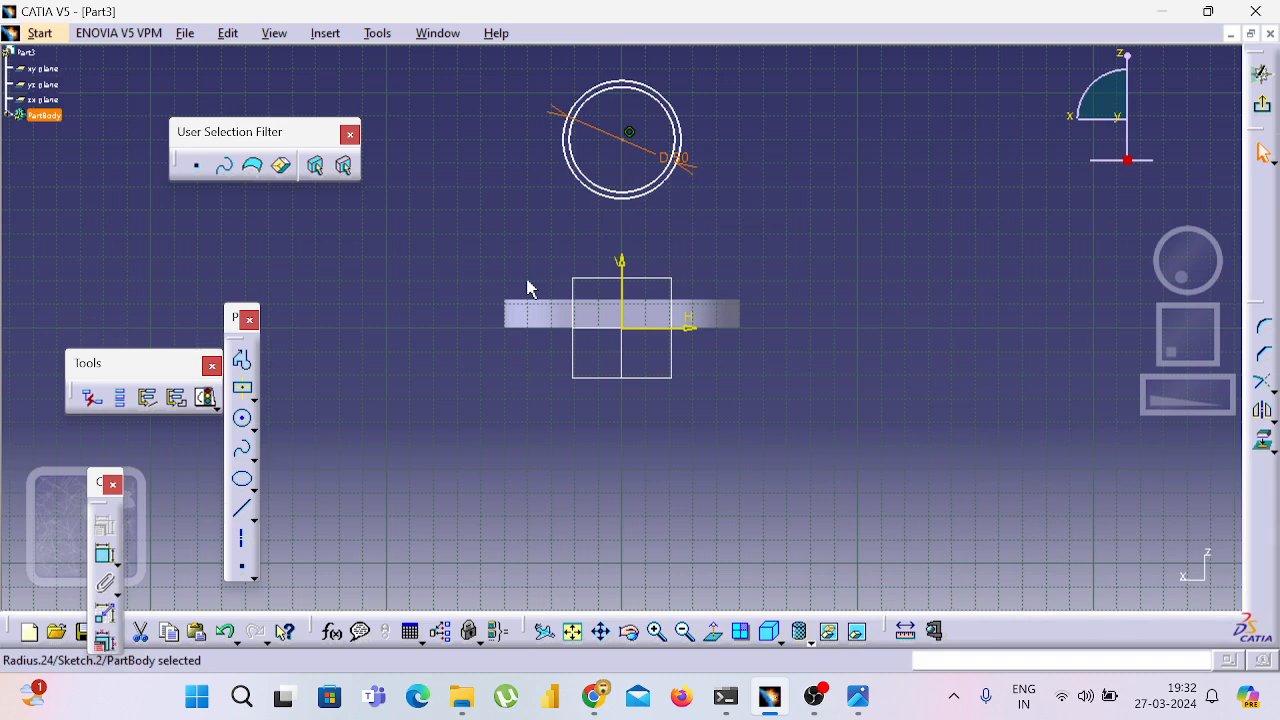
pyautogui.click(674, 131)
pyautogui.click(735, 117)
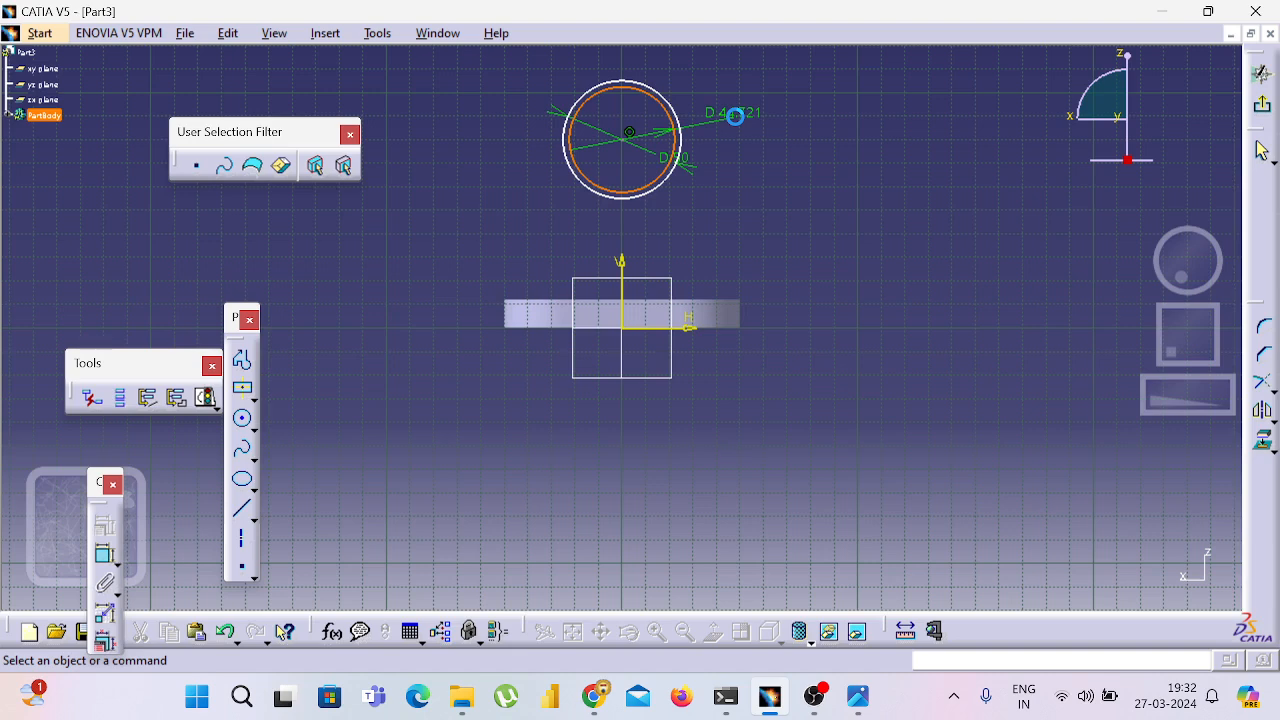
pyautogui.doubleClick(737, 114)
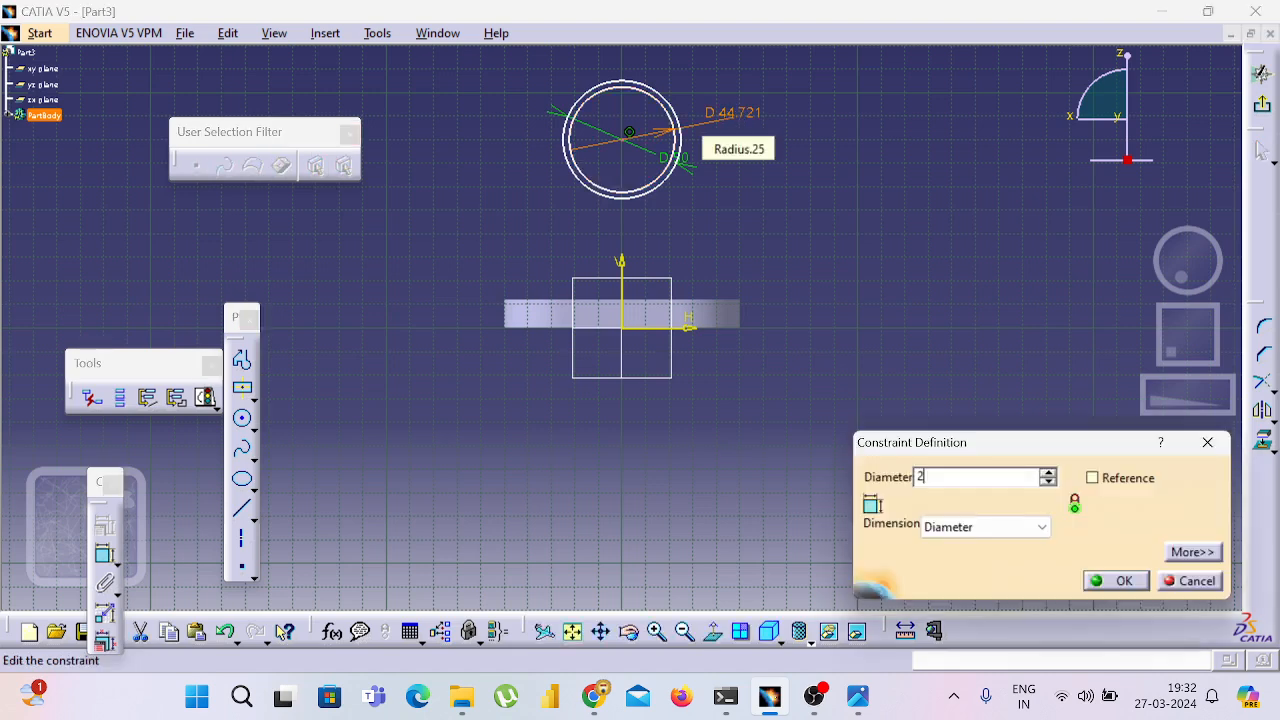
pyautogui.write('25')
pyautogui.press('Return')
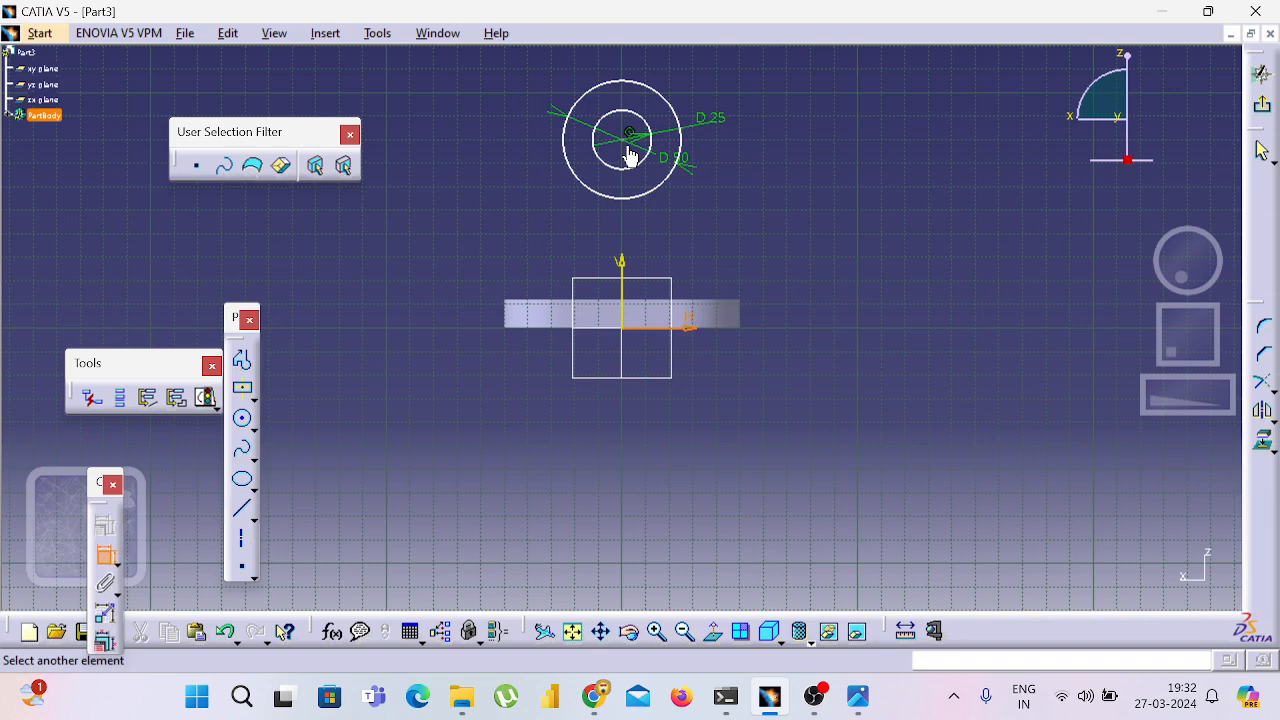
# - Fix the circles' centre 90 mm above the horizontal axis and exit the sketch
pyautogui.click(630, 155)
pyautogui.click(818, 150)
pyautogui.doubleClick(818, 145)
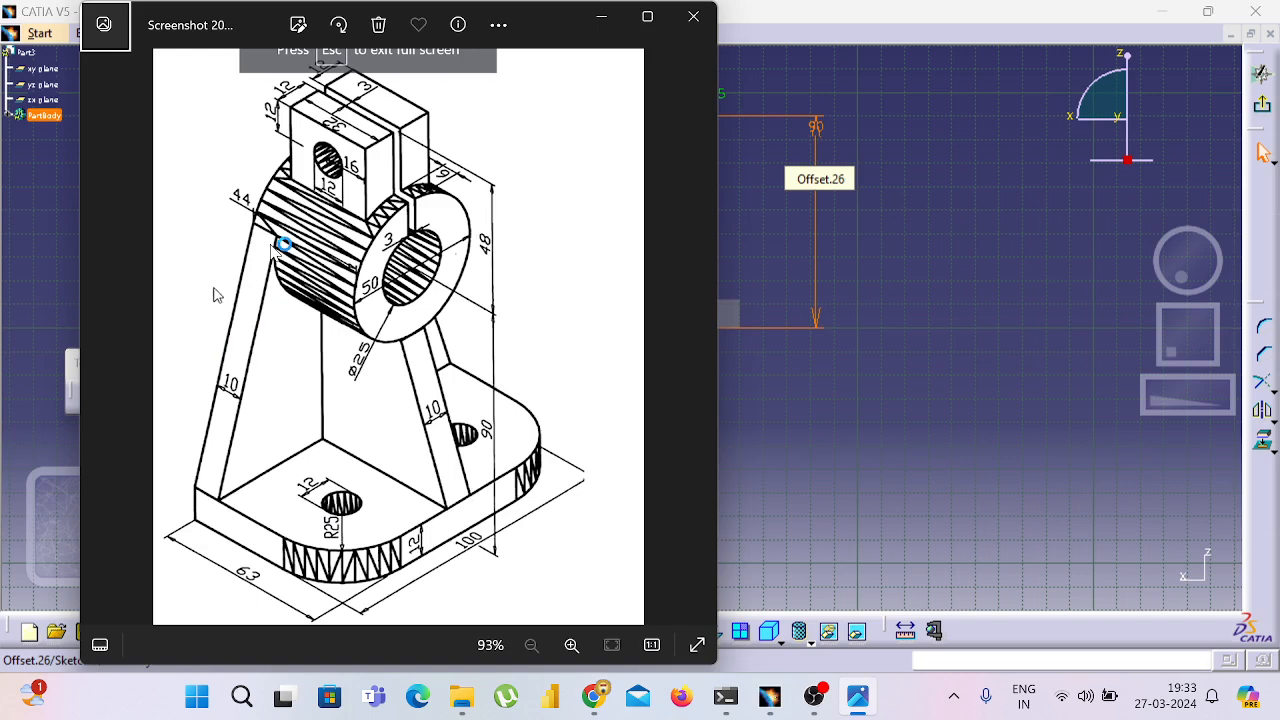
pyautogui.click(1262, 112)
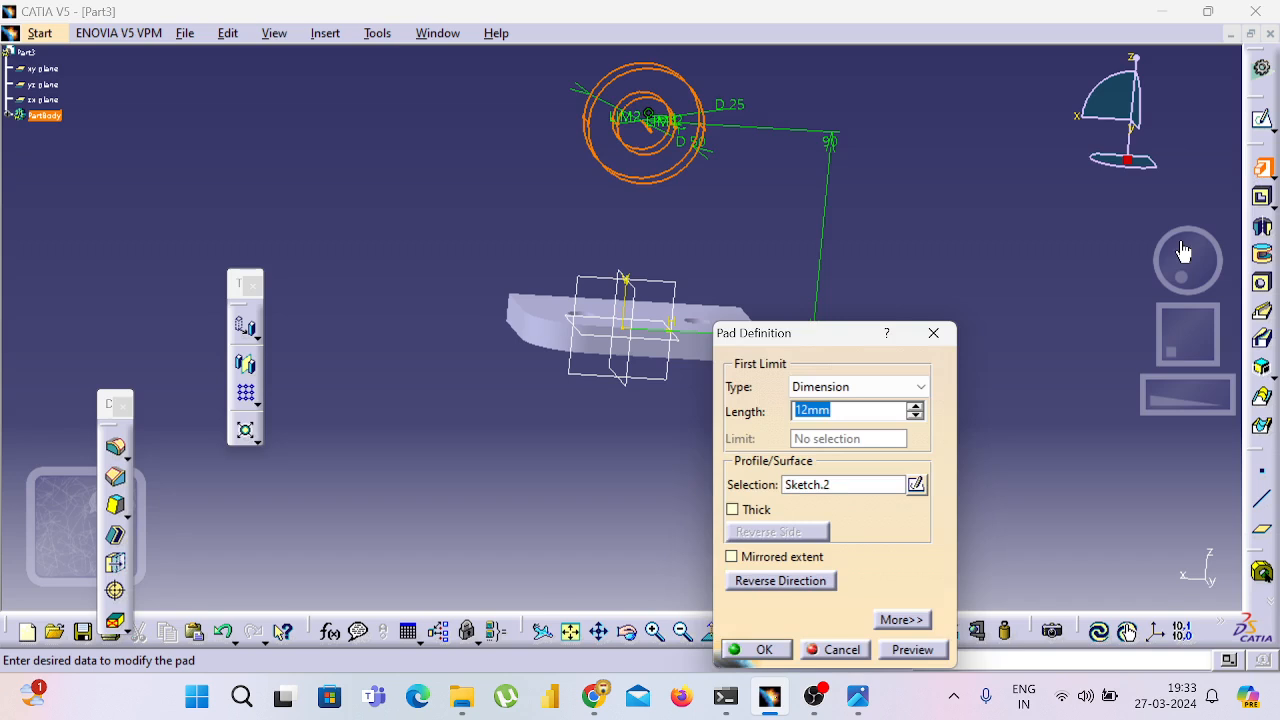
# - Pad the ring sketch 44 mm into a hollow cylinder, then compare with the reference drawing
pyautogui.write('44')
pyautogui.click(926, 649)
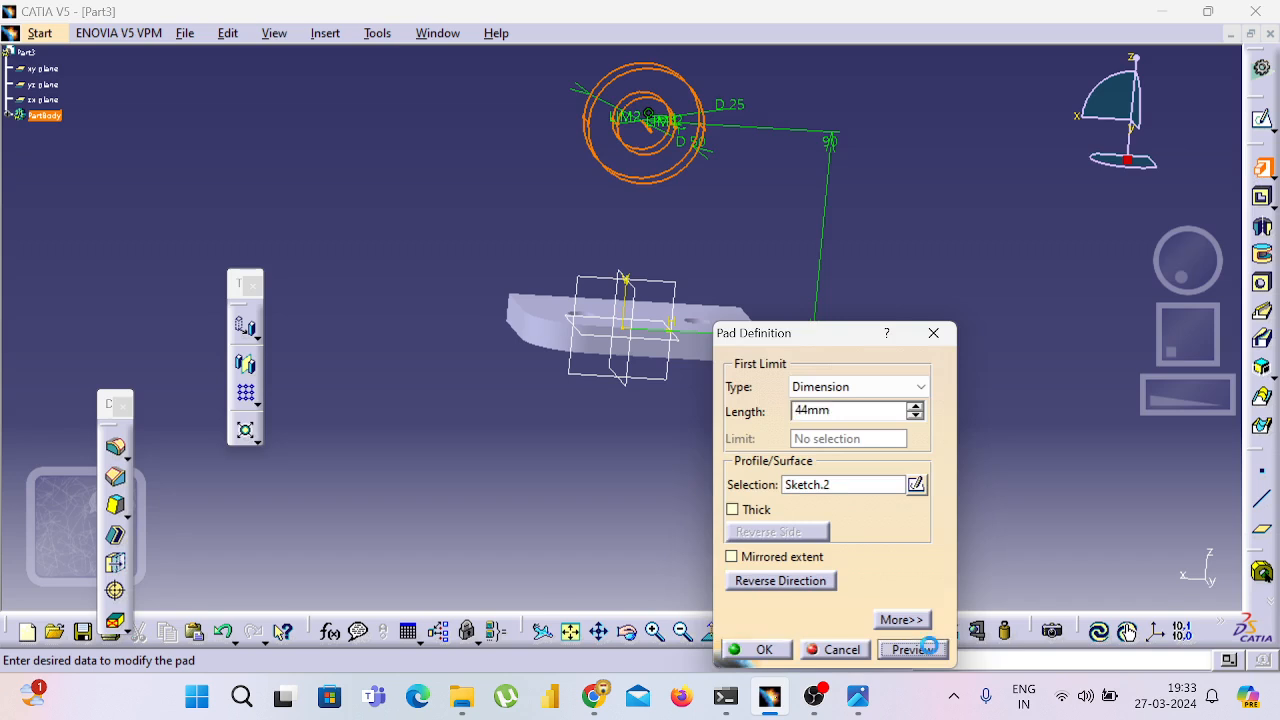
pyautogui.click(762, 650)
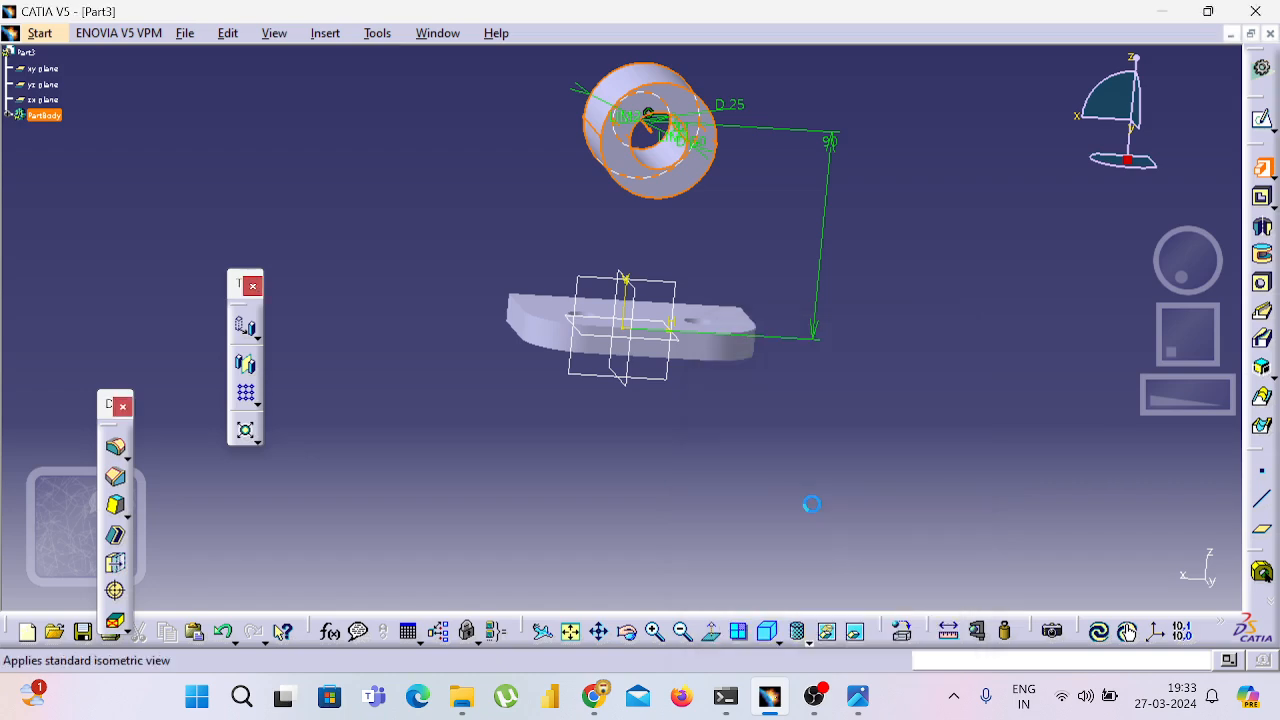
pyautogui.hotkey('alt', 'Tab')
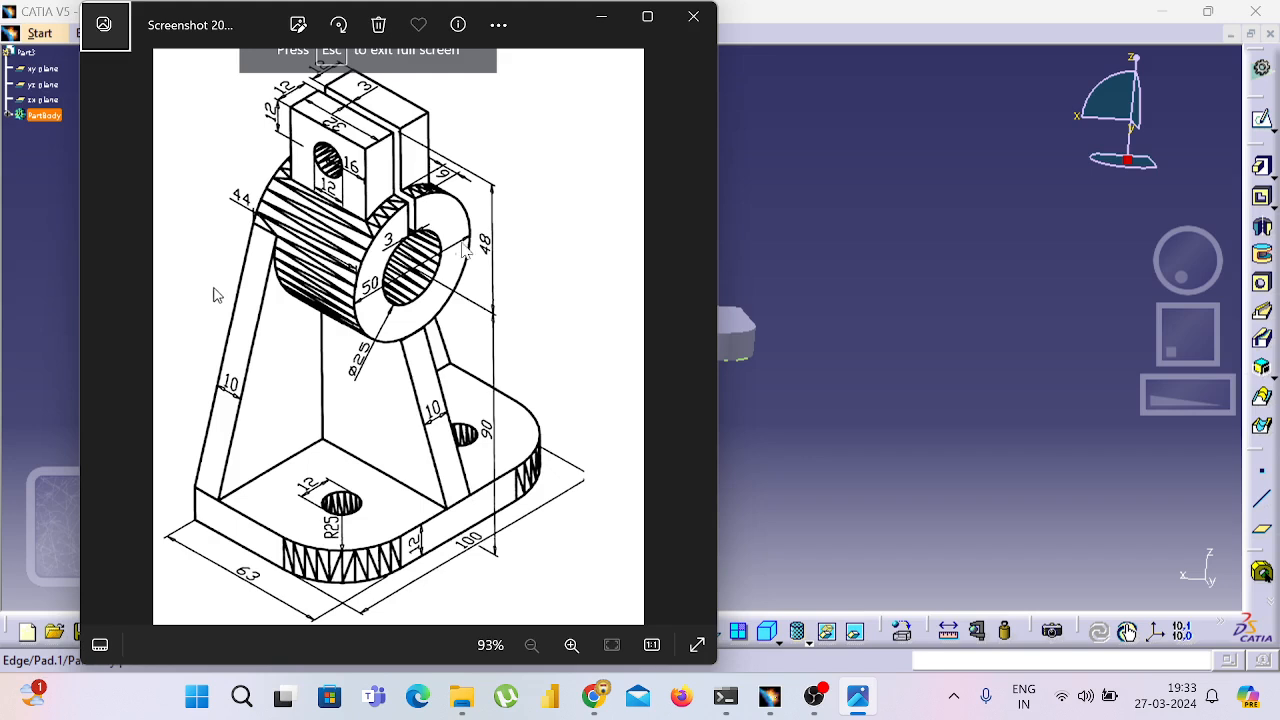
pyautogui.click(809, 187)
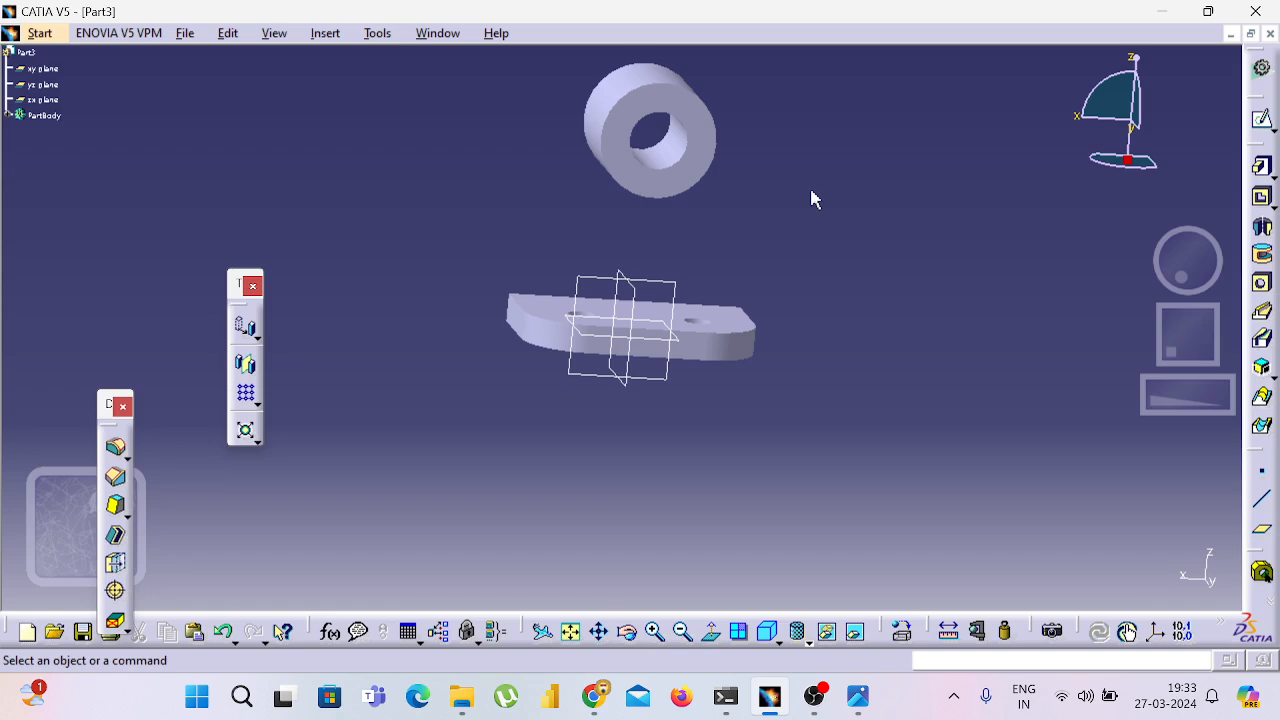
# - Open a new sketch on the base plate's face after orbiting the model to reach it
pyautogui.click(1260, 121)
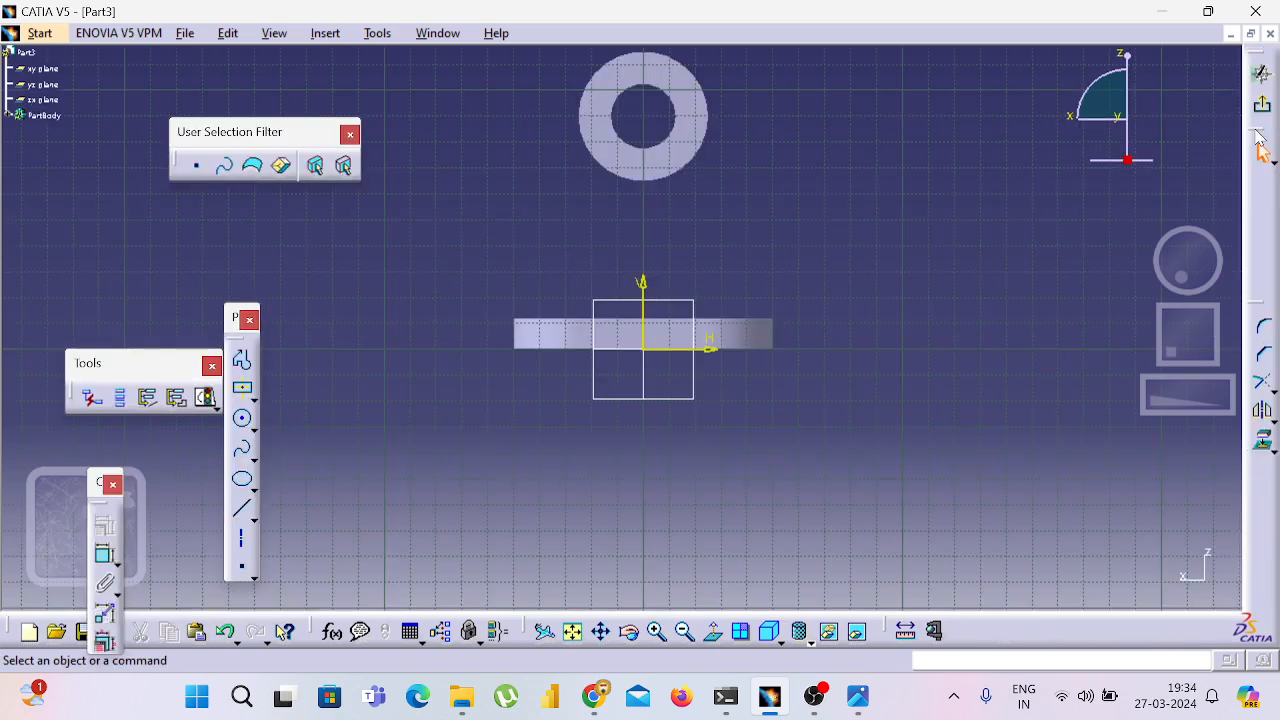
pyautogui.click(1263, 112)
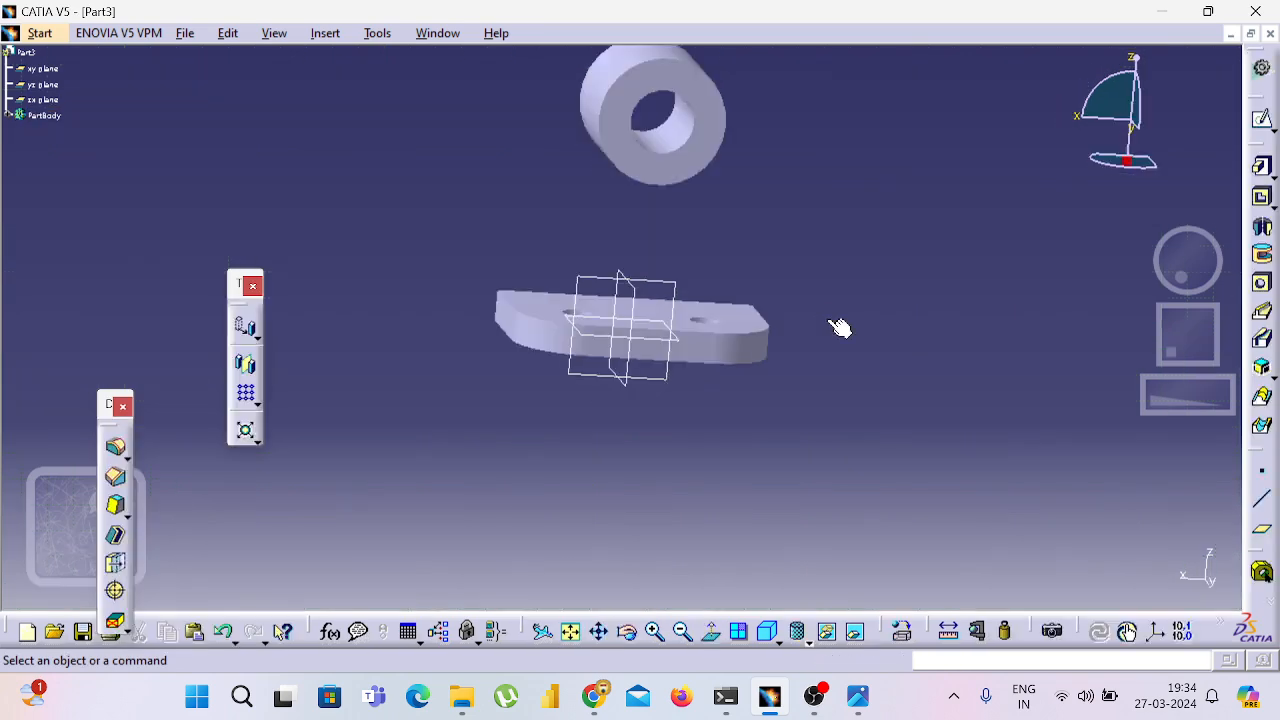
pyautogui.moveTo(839, 328); pyautogui.dragTo(247, 392, button='middle')
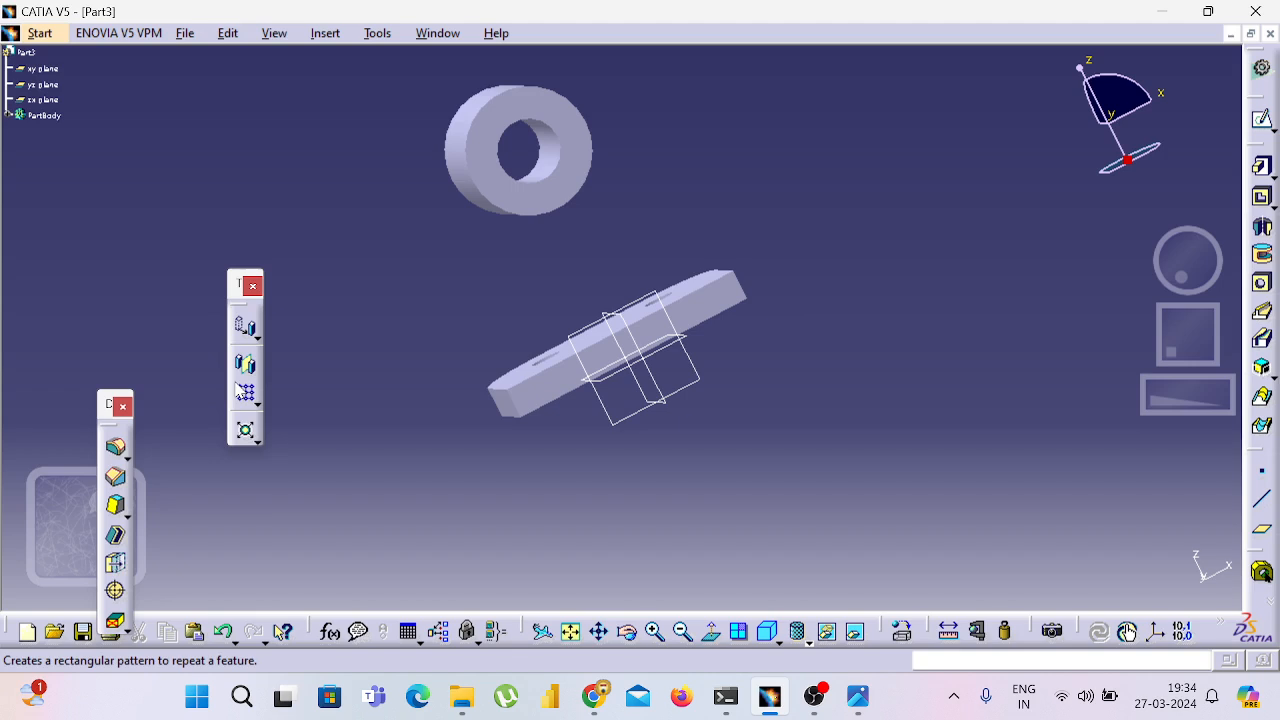
pyautogui.click(712, 290)
pyautogui.click(1260, 120)
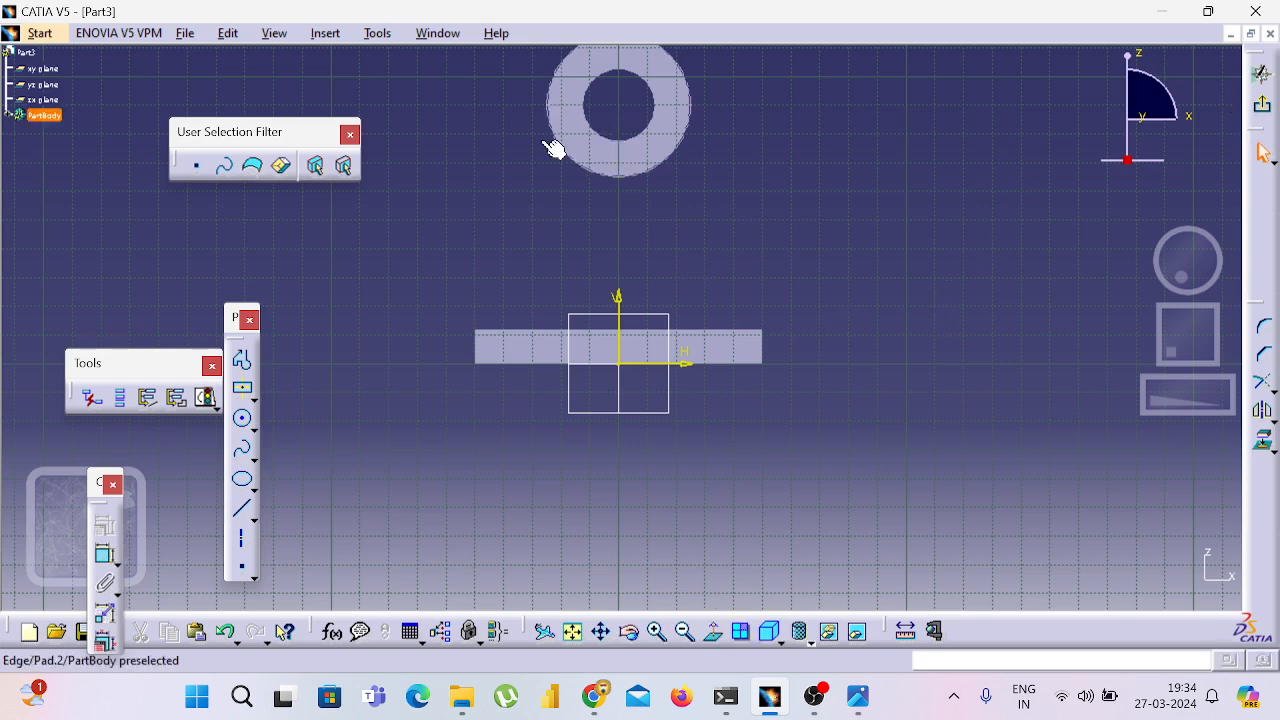
# - Project the ring's outer circle and the base plate's right edge, dismissing the failure warning
pyautogui.click(1257, 452)
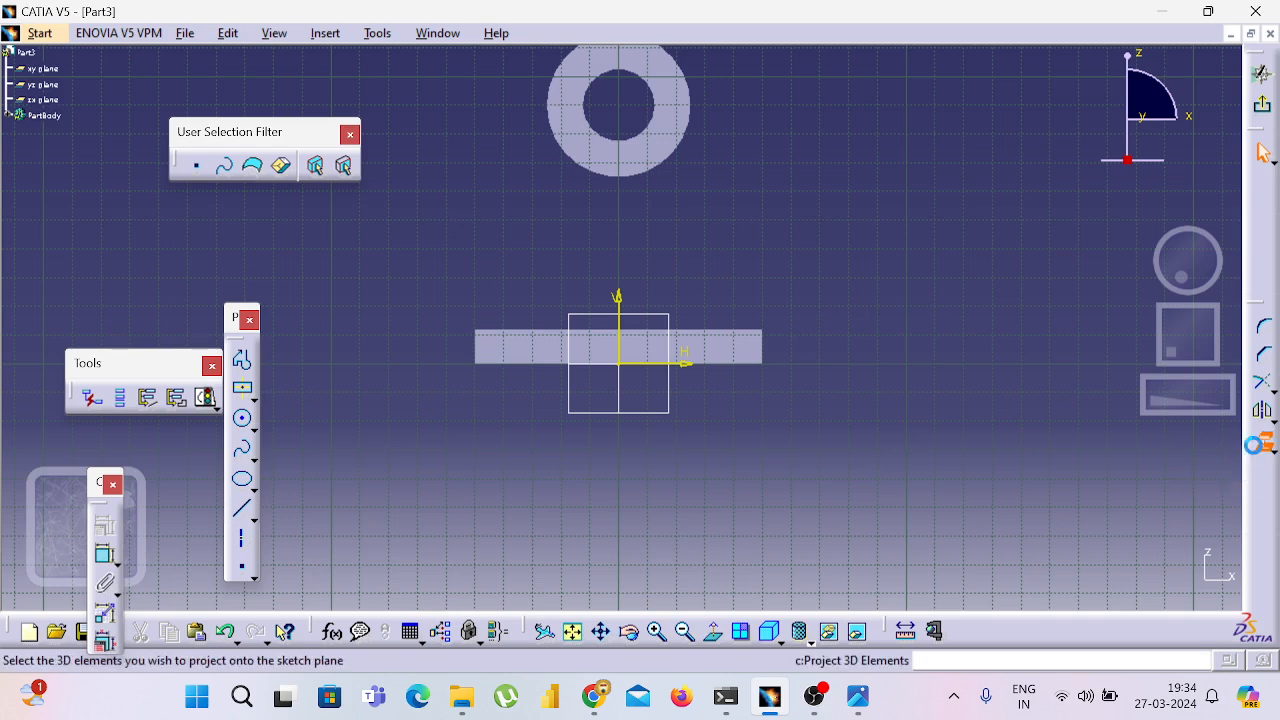
pyautogui.click(655, 164)
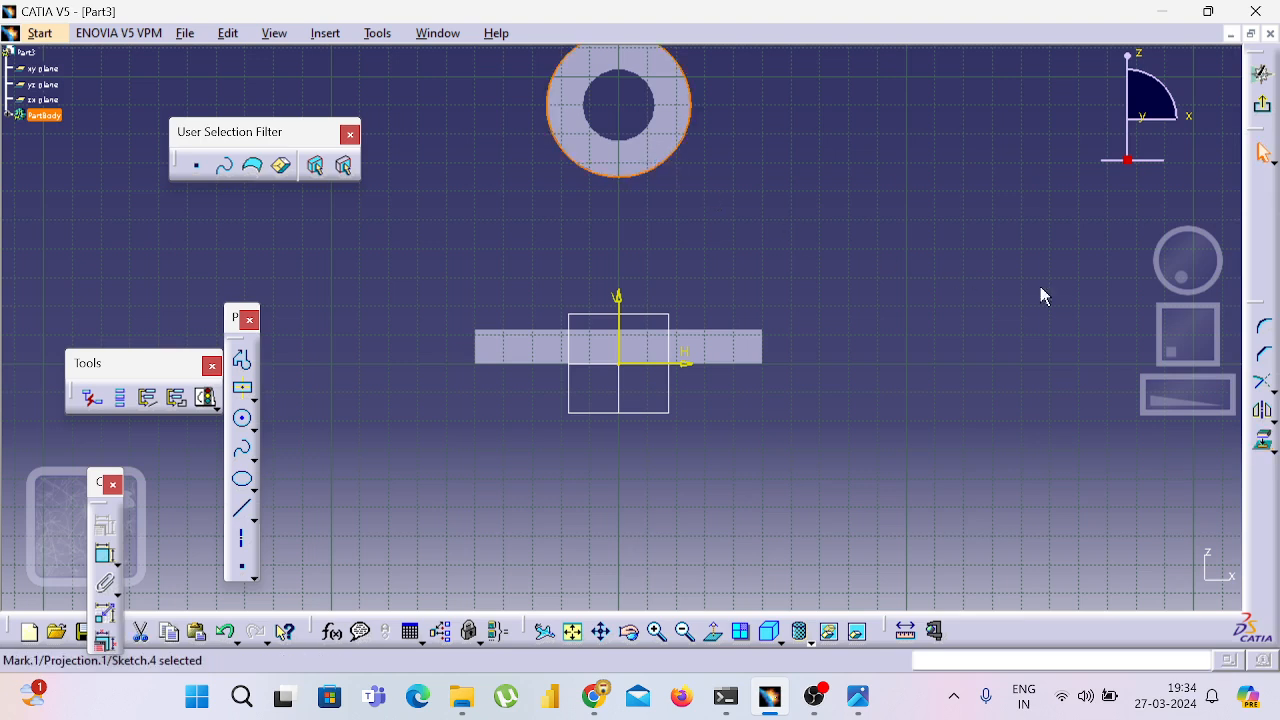
pyautogui.click(758, 347)
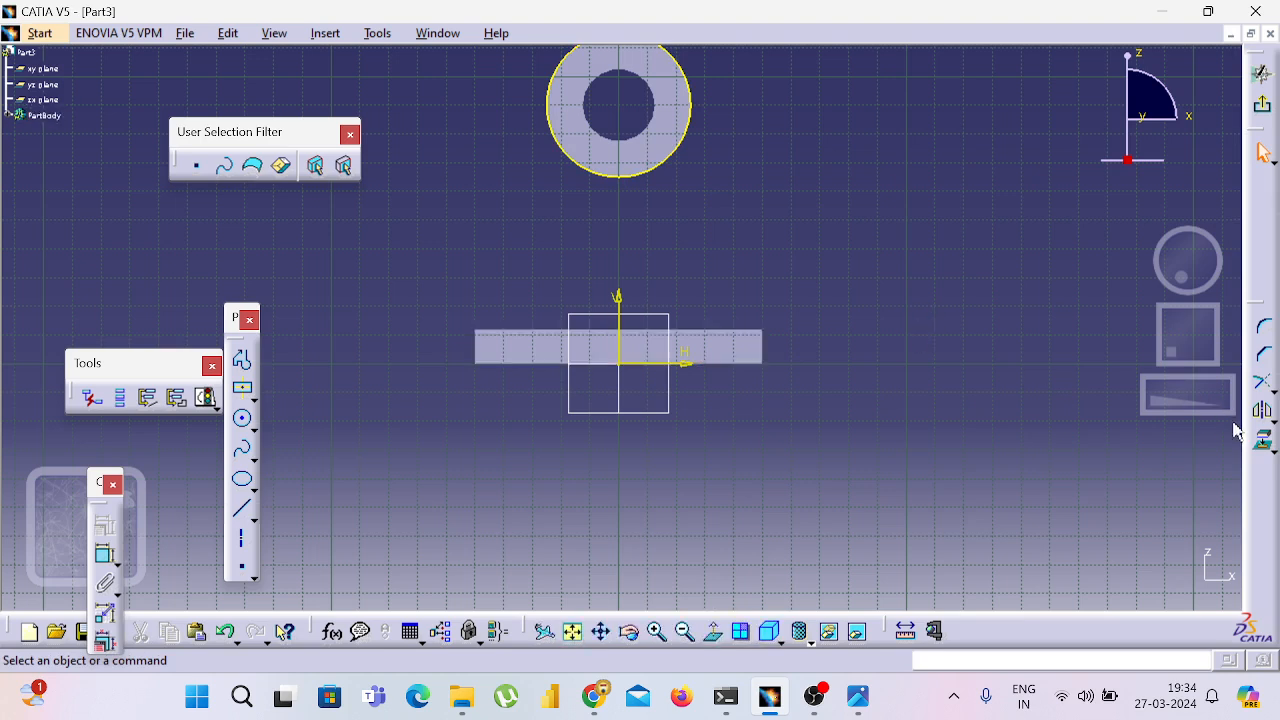
pyautogui.click(1260, 441)
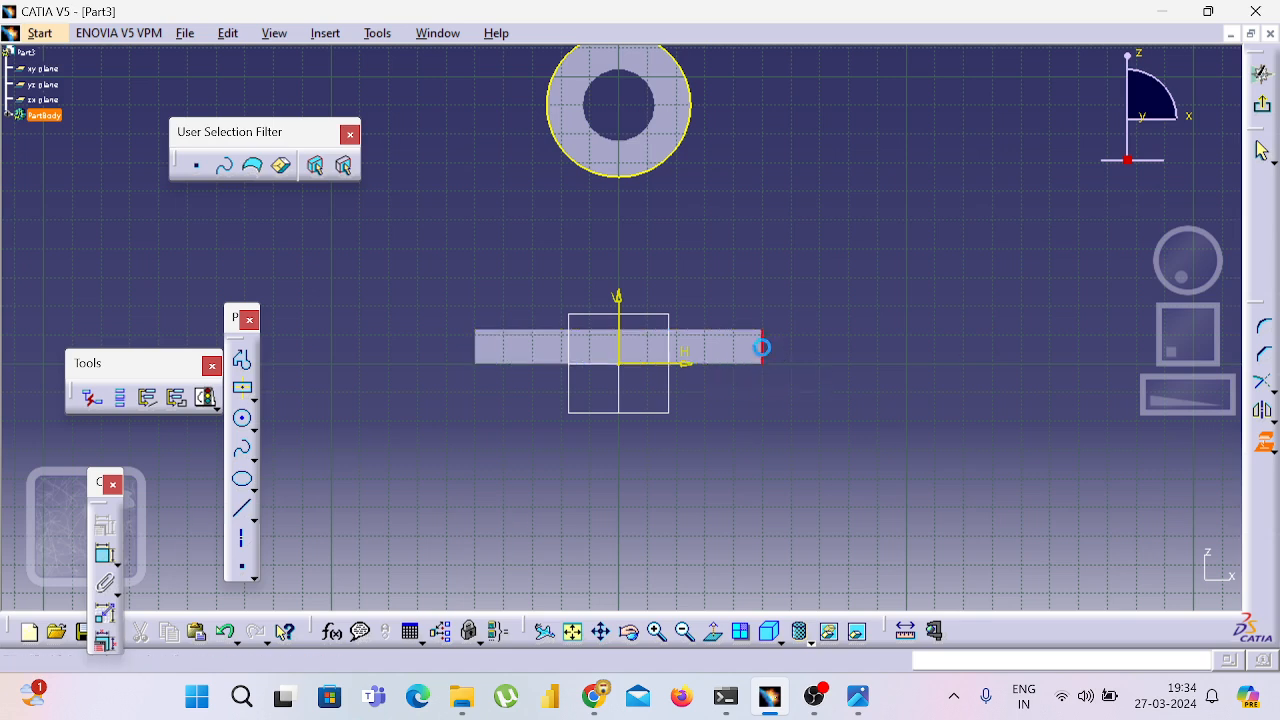
pyautogui.click(763, 346)
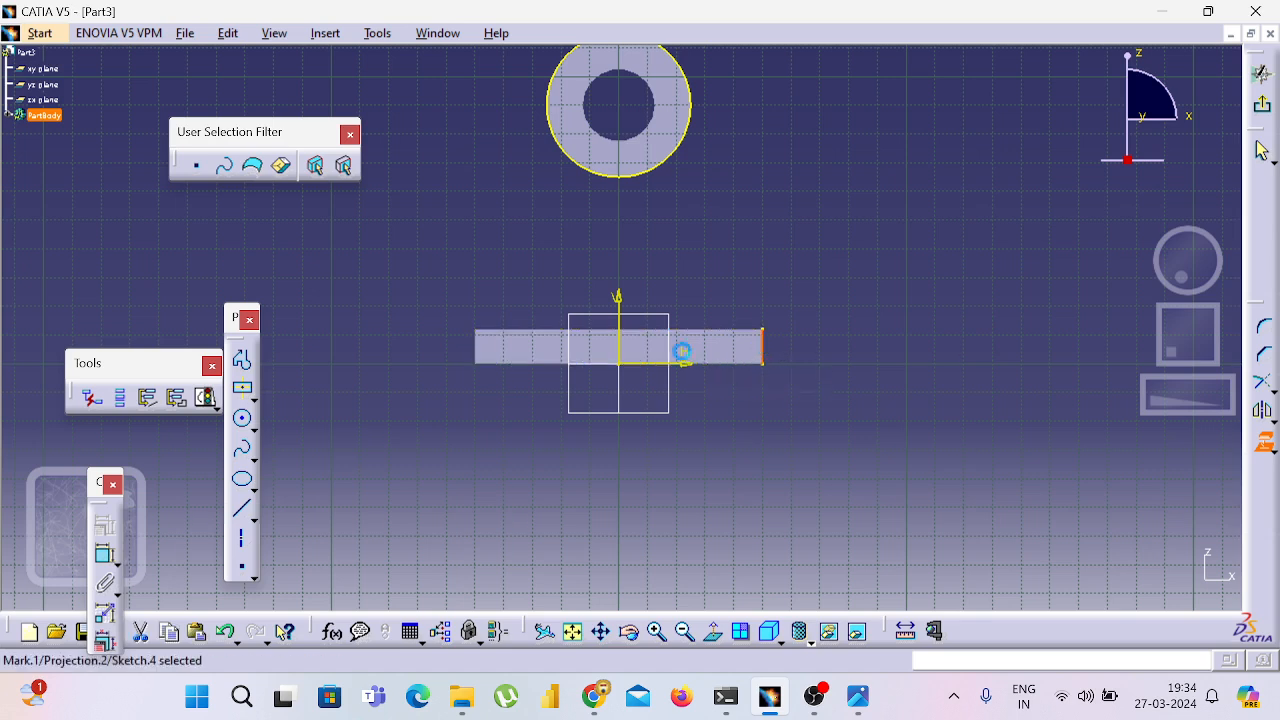
pyautogui.click(1262, 441)
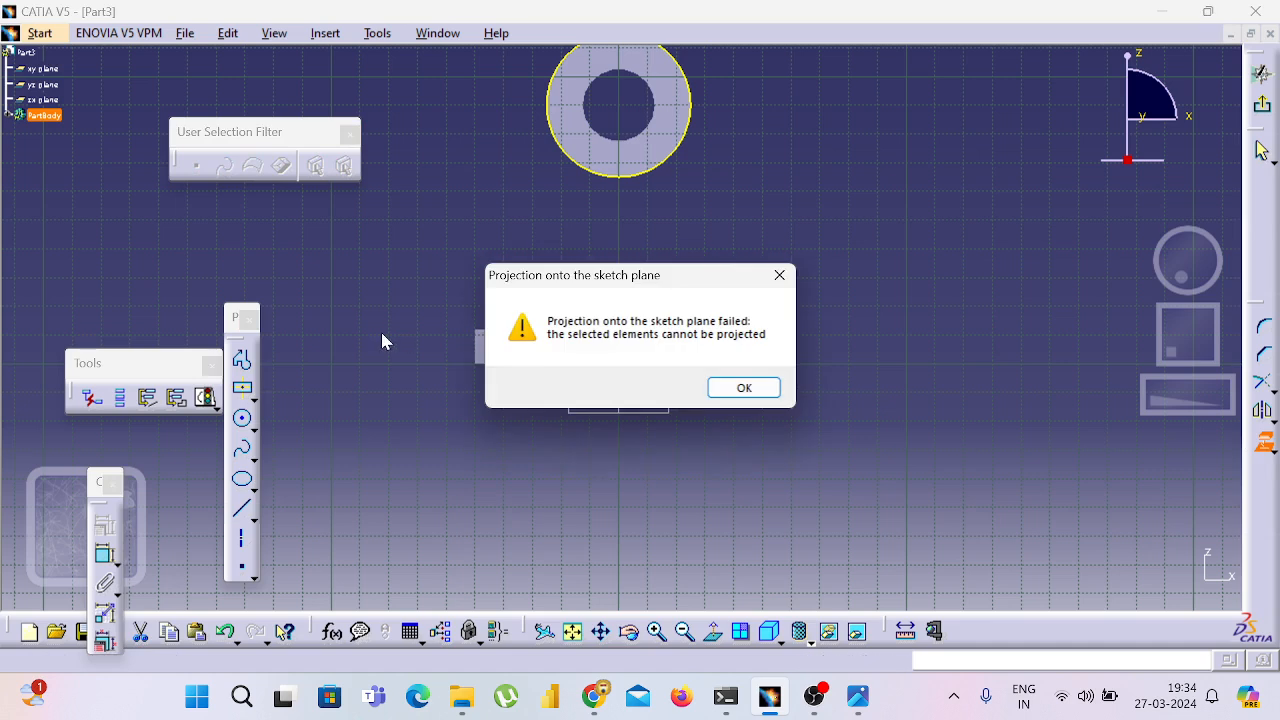
pyautogui.click(744, 390)
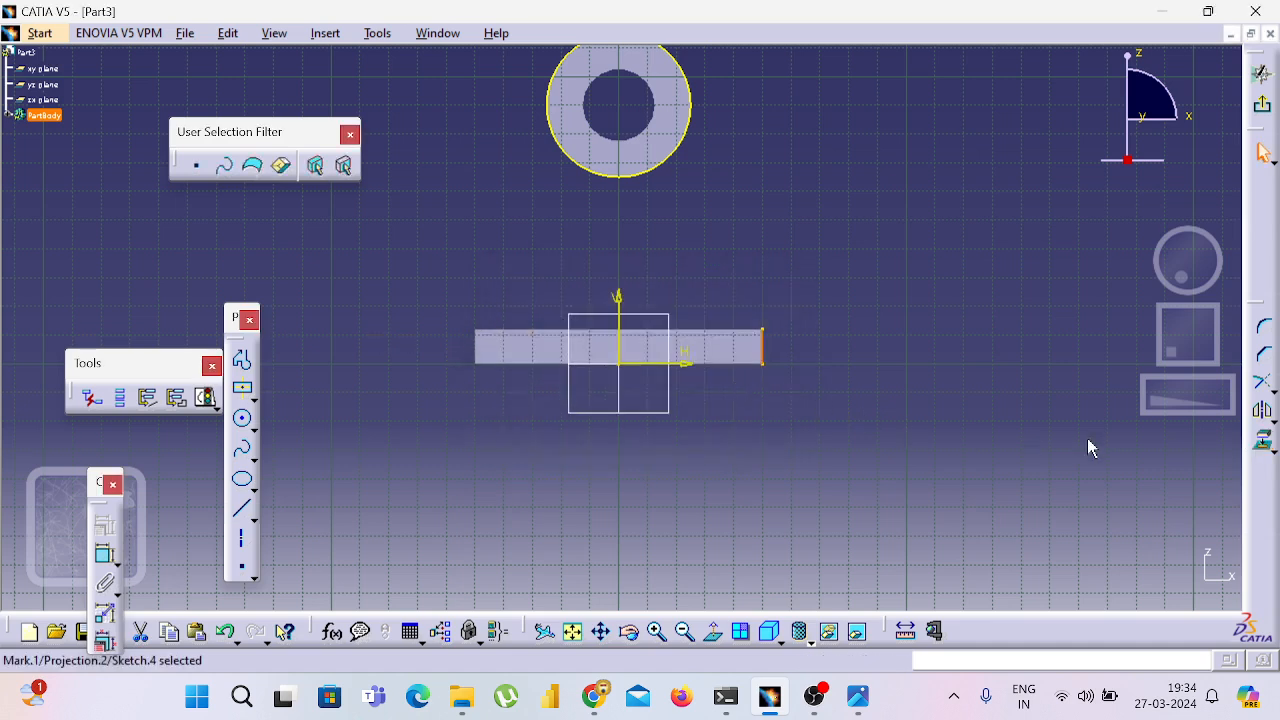
# - Project the base plate's left edge into the sketch, dismissing the projection failure messages
pyautogui.click(1264, 448)
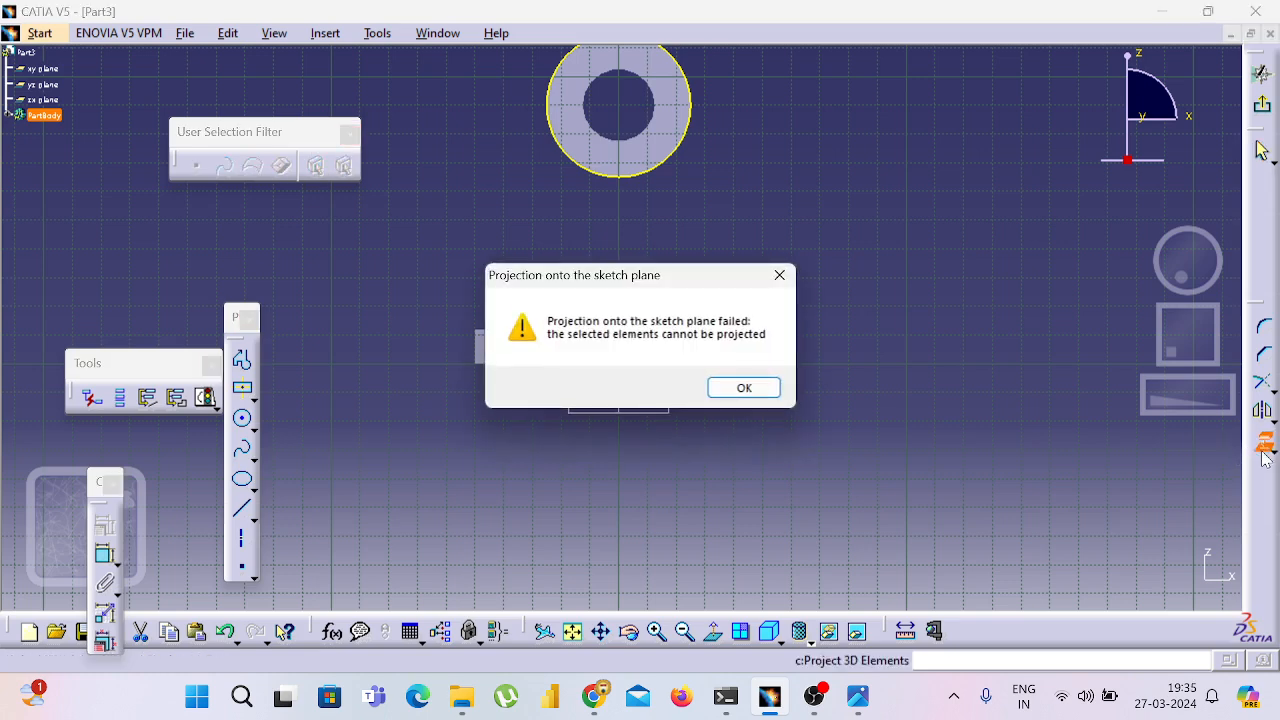
pyautogui.press('Return')
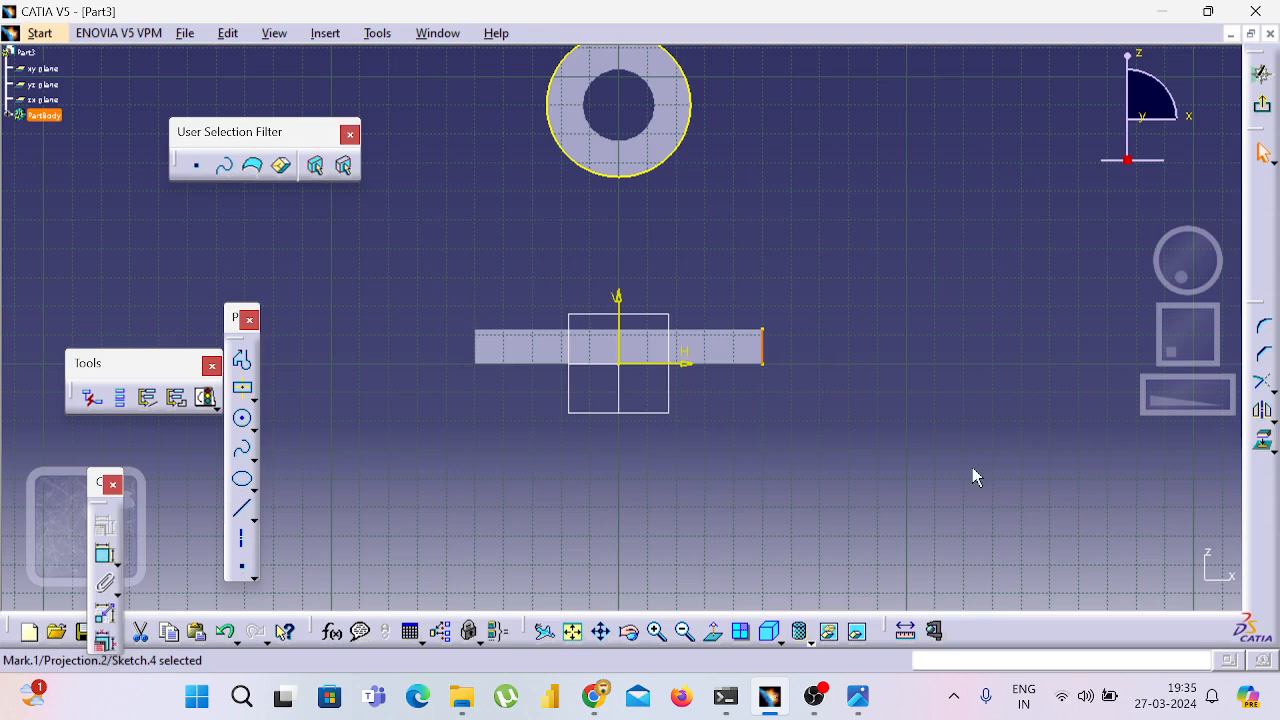
pyautogui.click(975, 478)
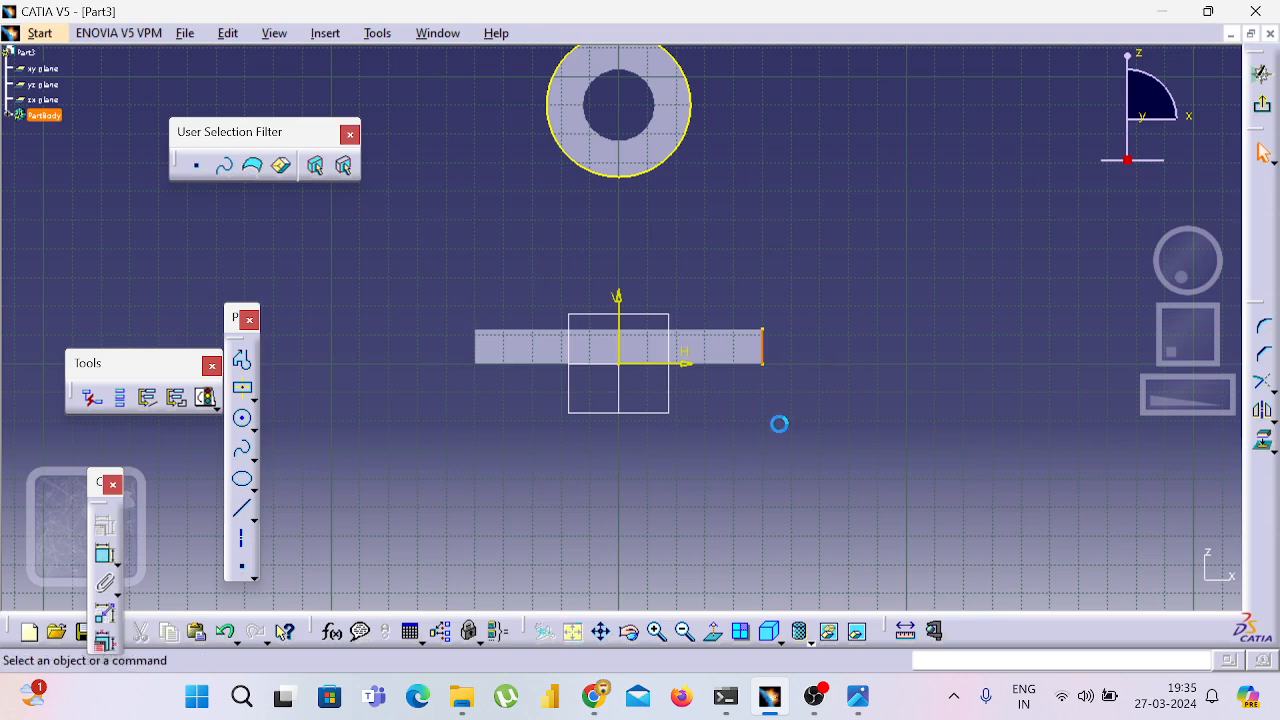
pyautogui.click(476, 348)
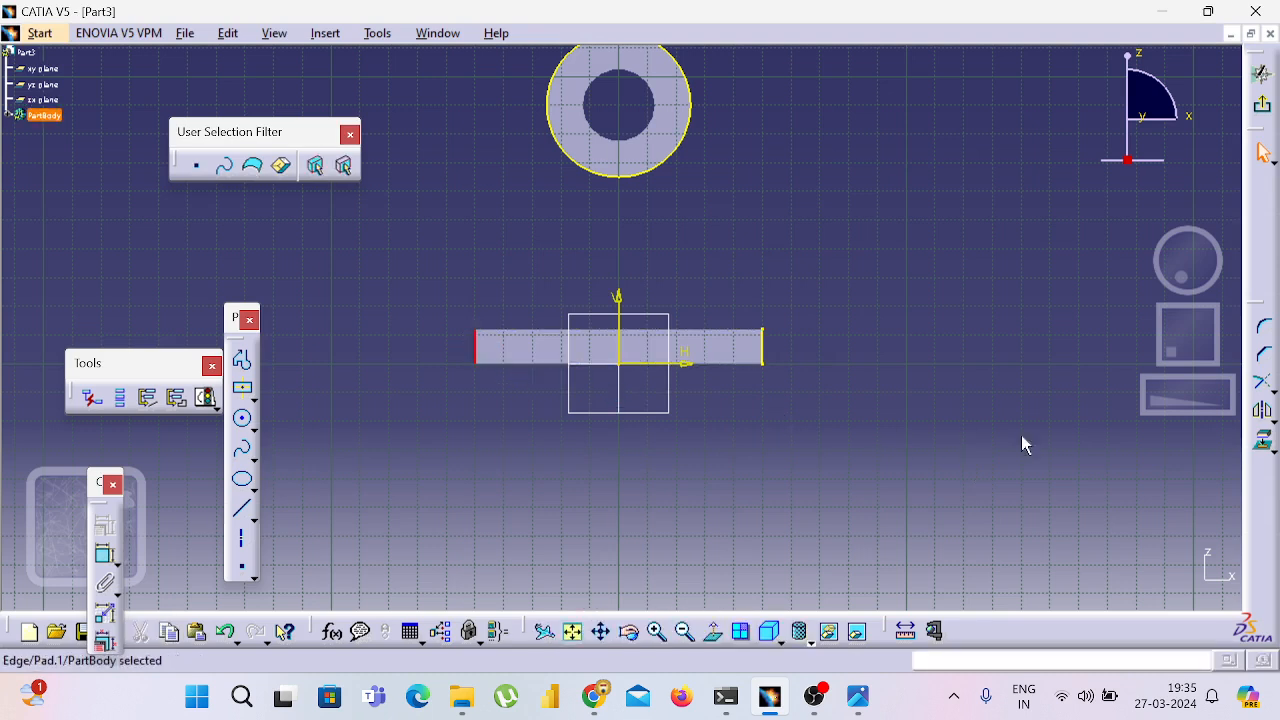
pyautogui.click(1262, 445)
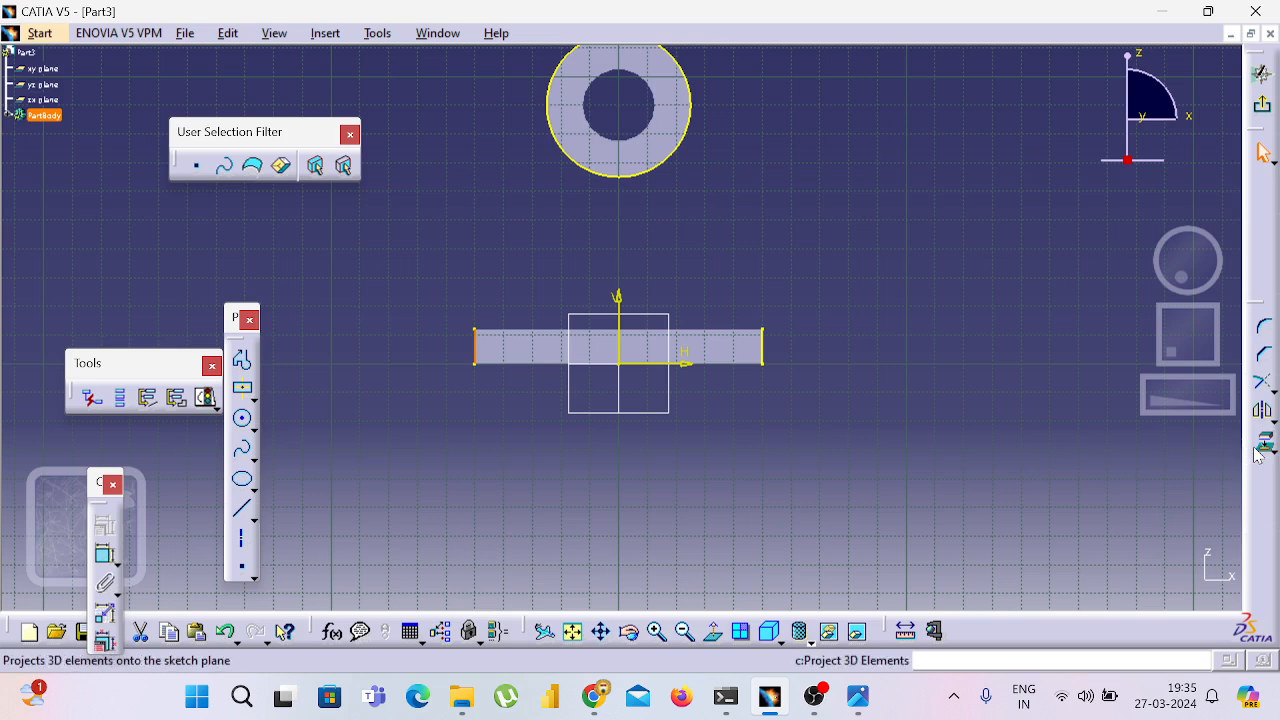
pyautogui.click(1262, 443)
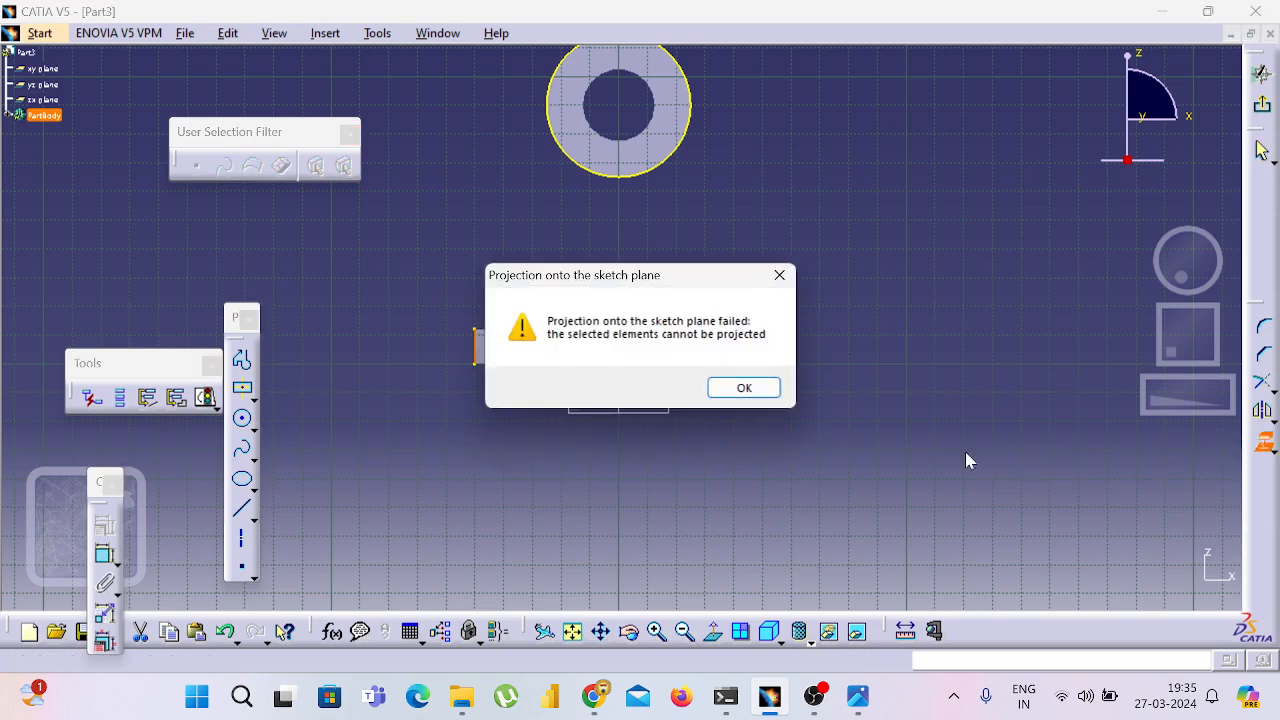
pyautogui.press('Return')
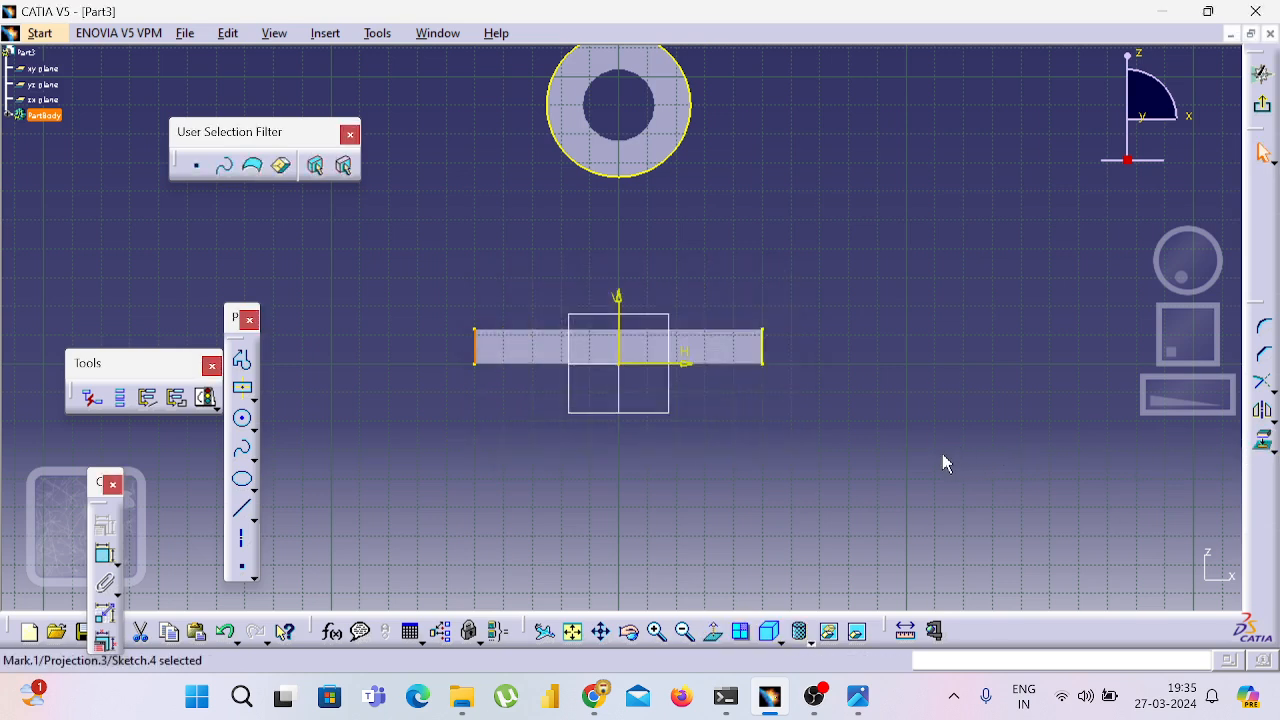
pyautogui.click(765, 451)
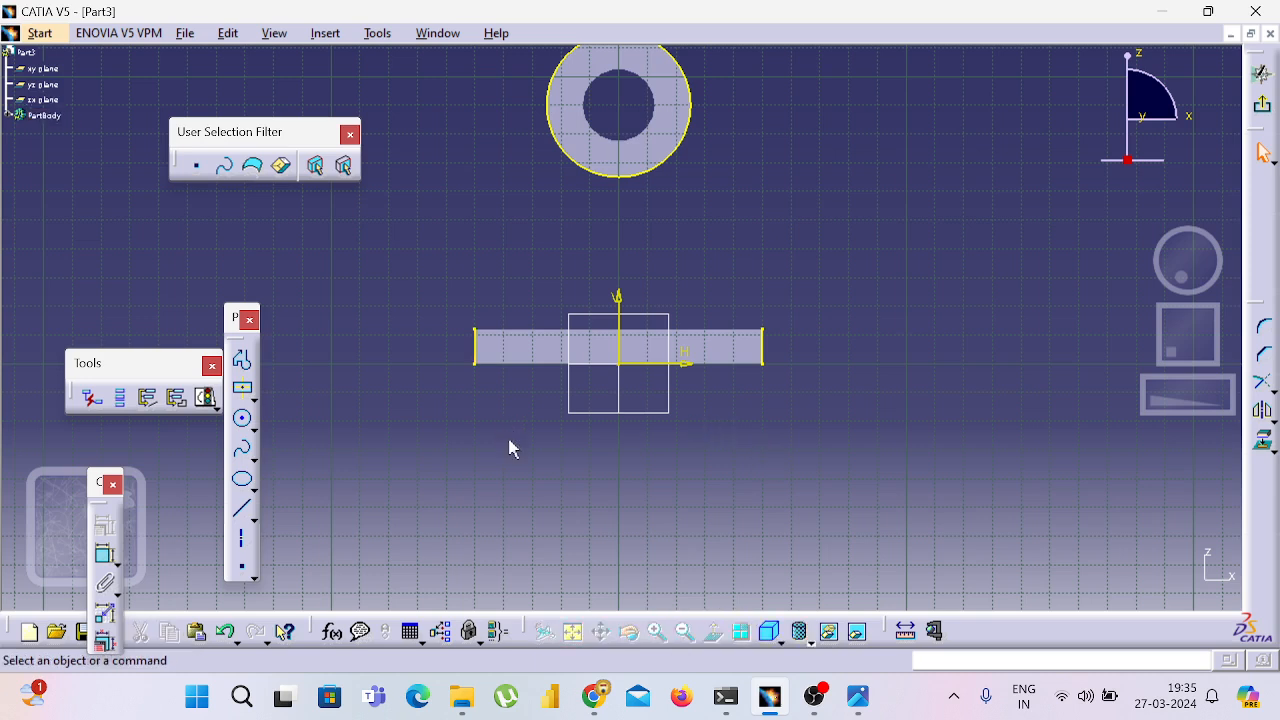
# - Draw a line from the base plate's left corner tangent to the ring's left side
pyautogui.click(243, 511)
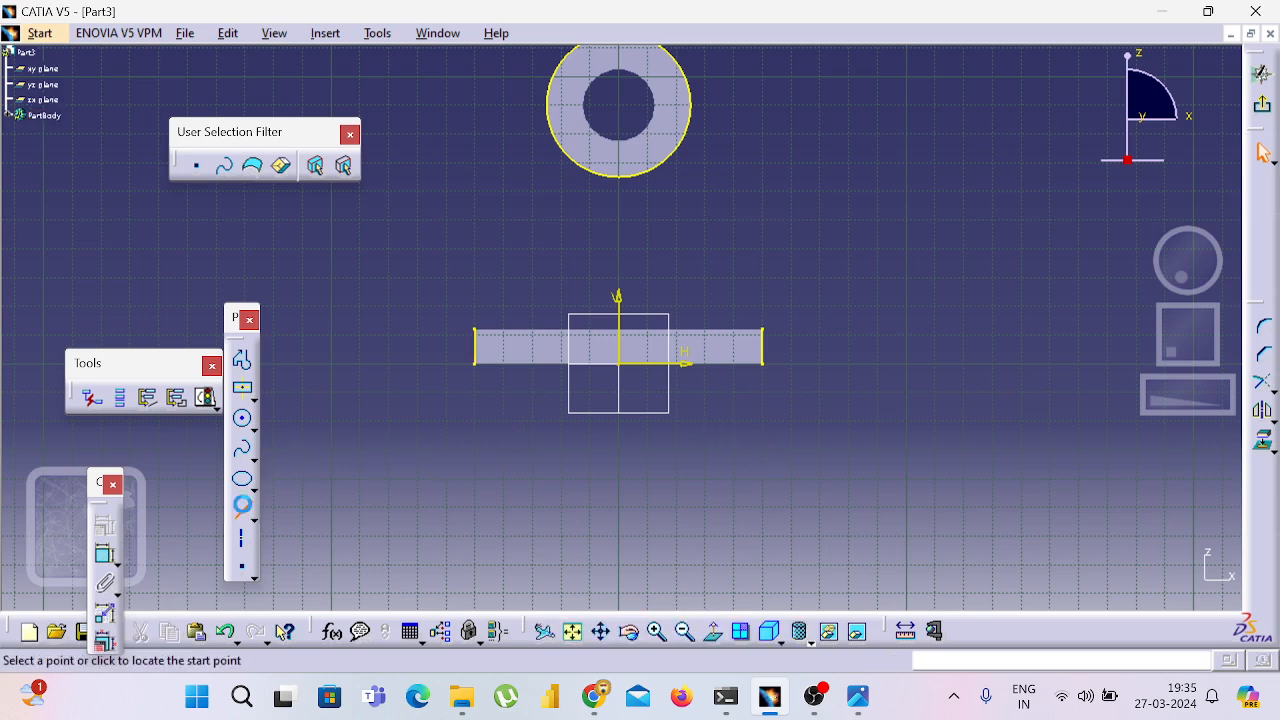
pyautogui.click(476, 331)
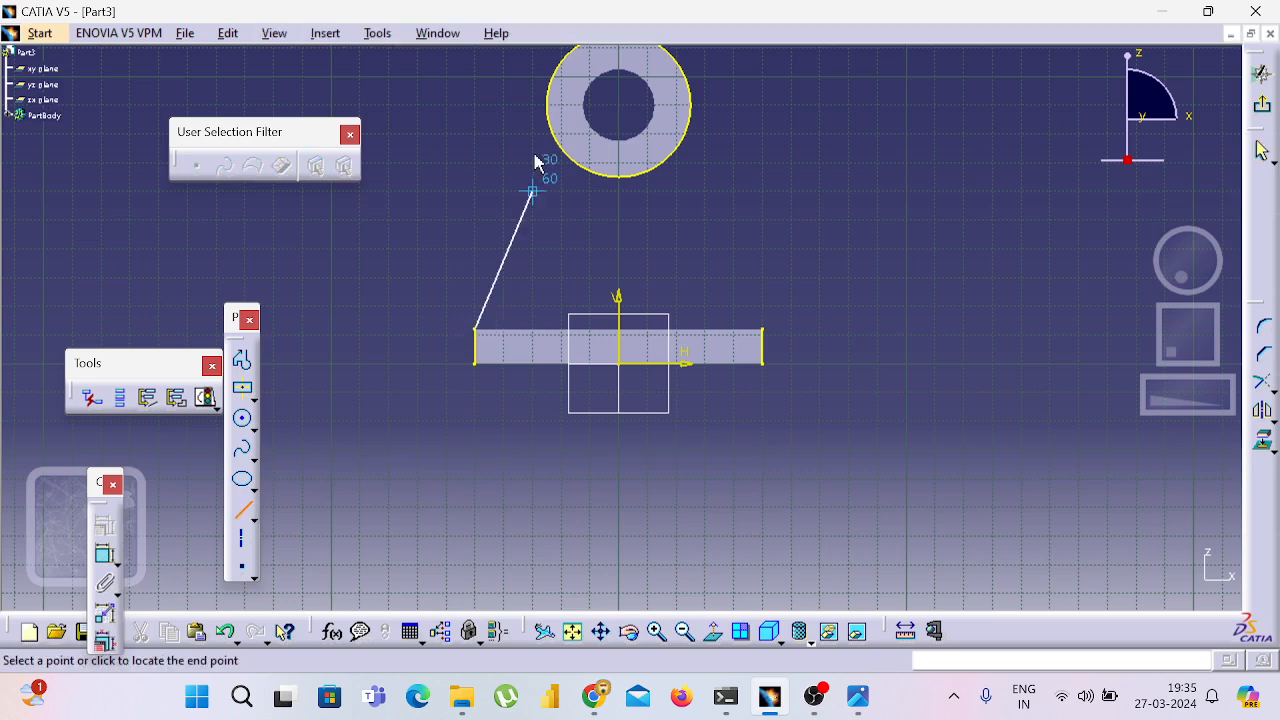
pyautogui.click(561, 93)
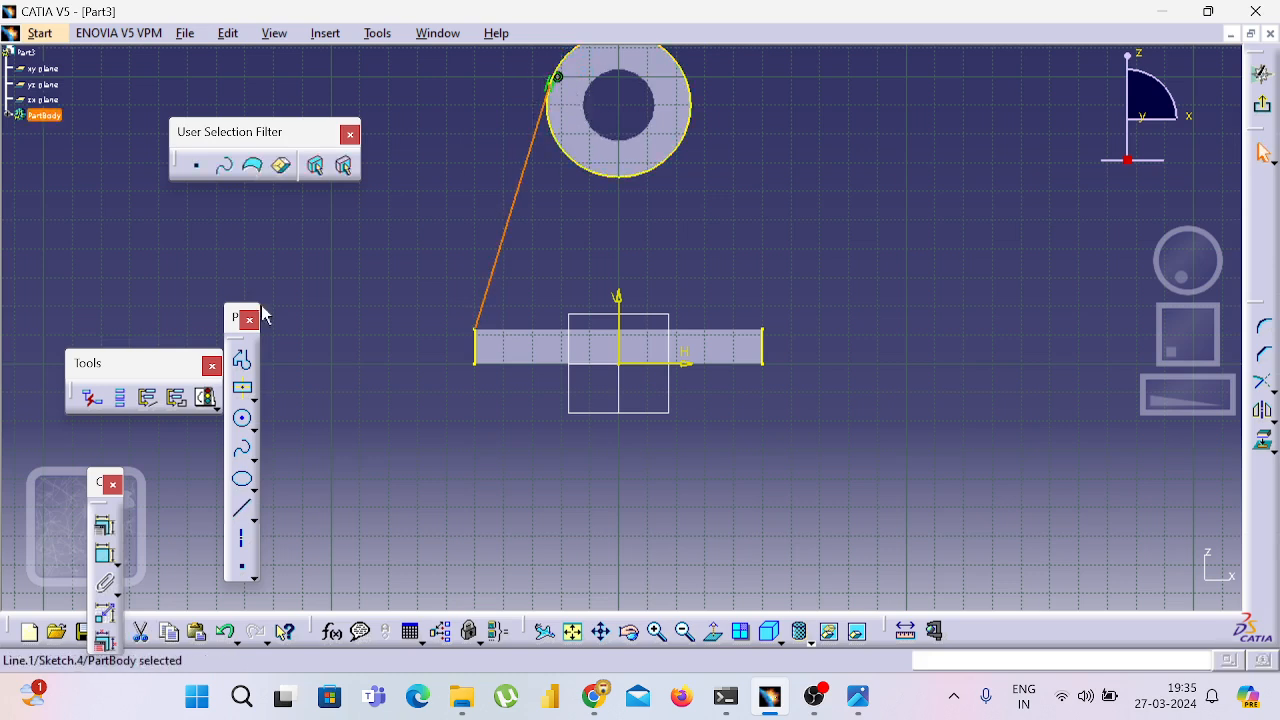
pyautogui.click(105, 531)
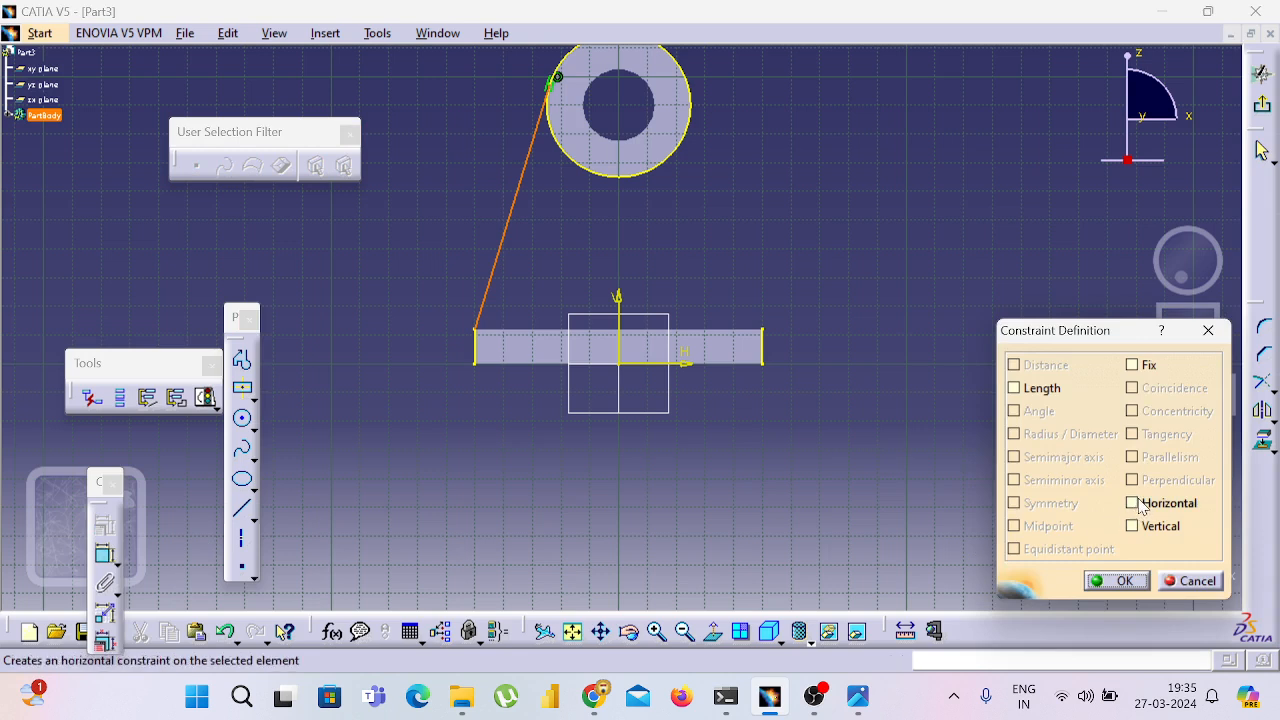
pyautogui.click(1133, 501)
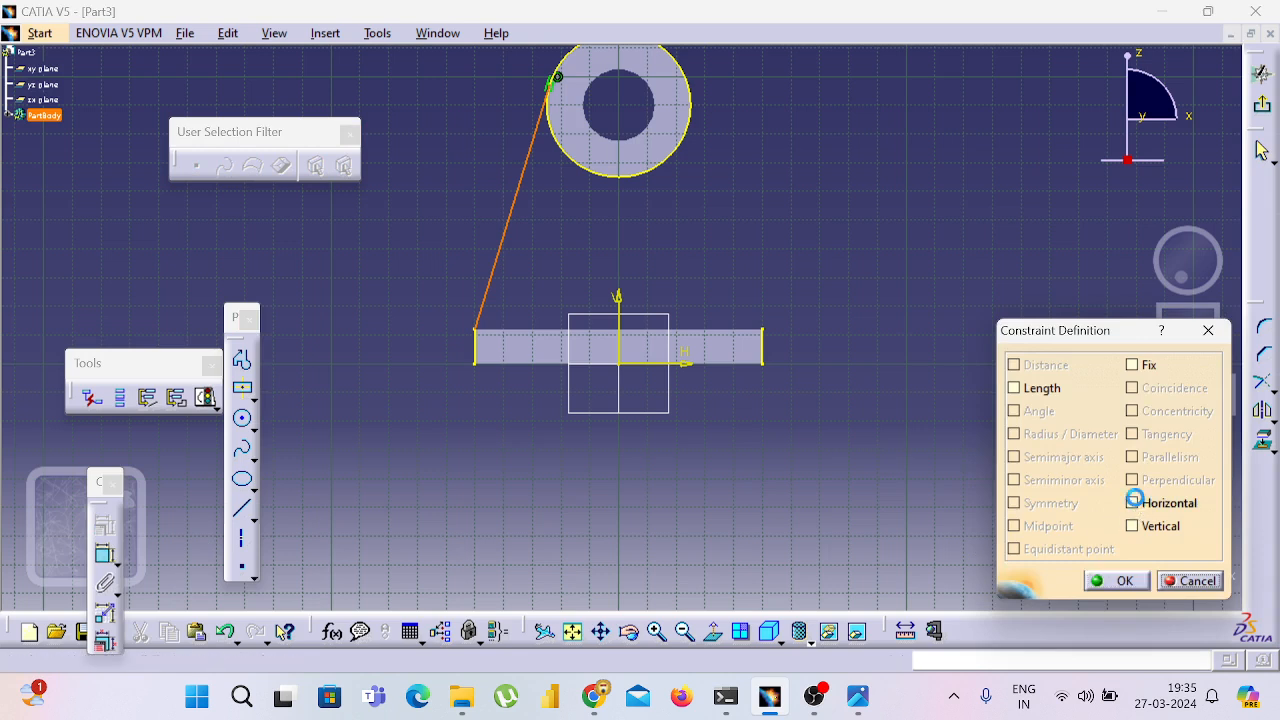
pyautogui.click(950, 470)
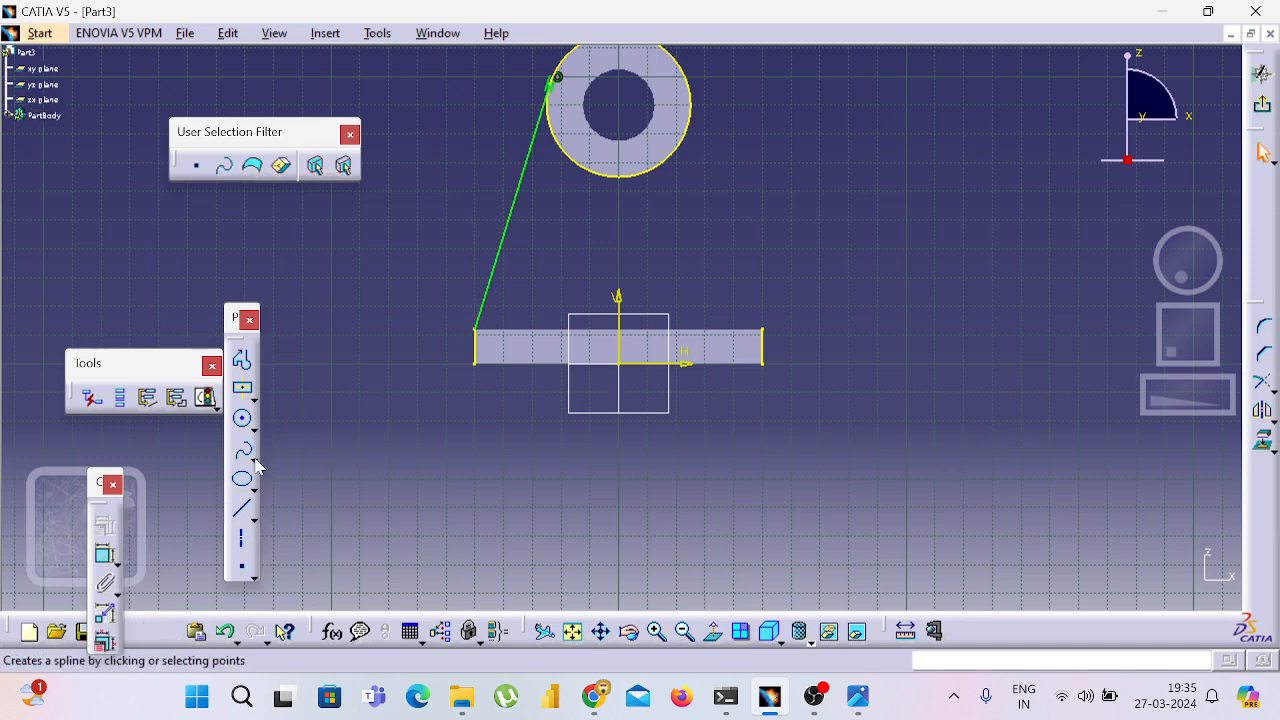
# - Draw a line from the base plate's right corner tangent to the ring's right side
pyautogui.click(241, 505)
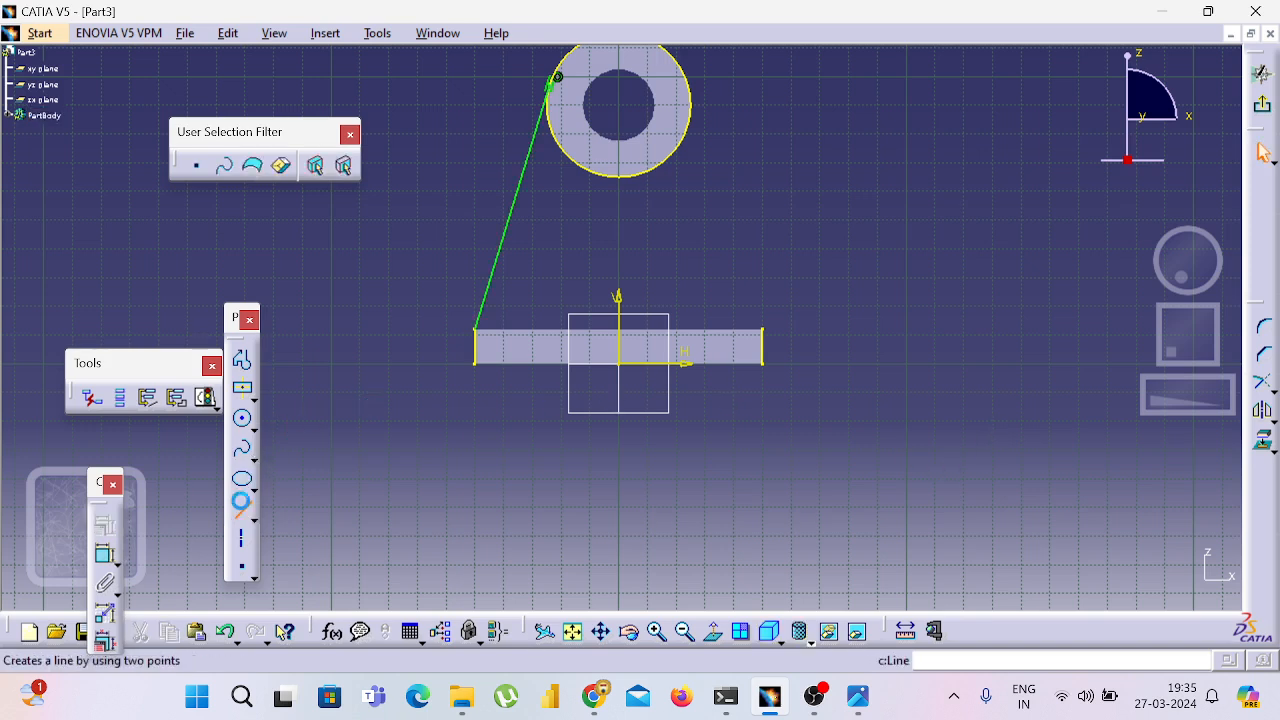
pyautogui.click(765, 315)
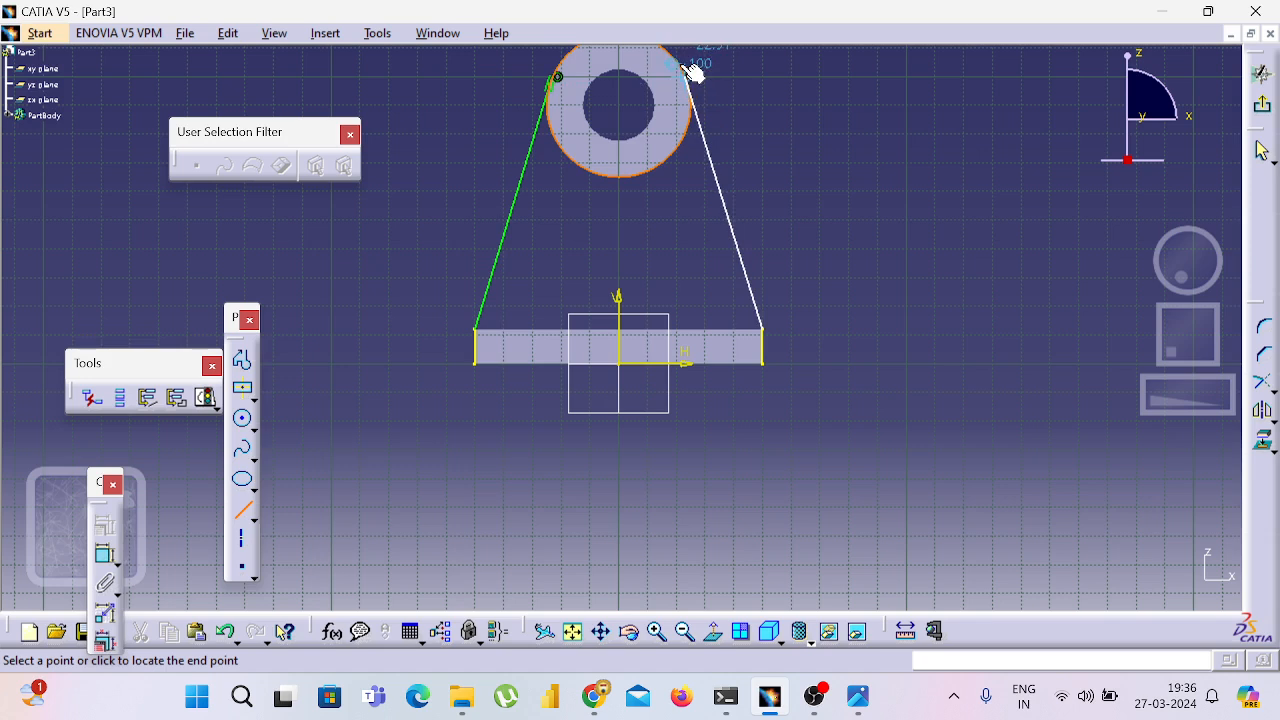
pyautogui.click(696, 86)
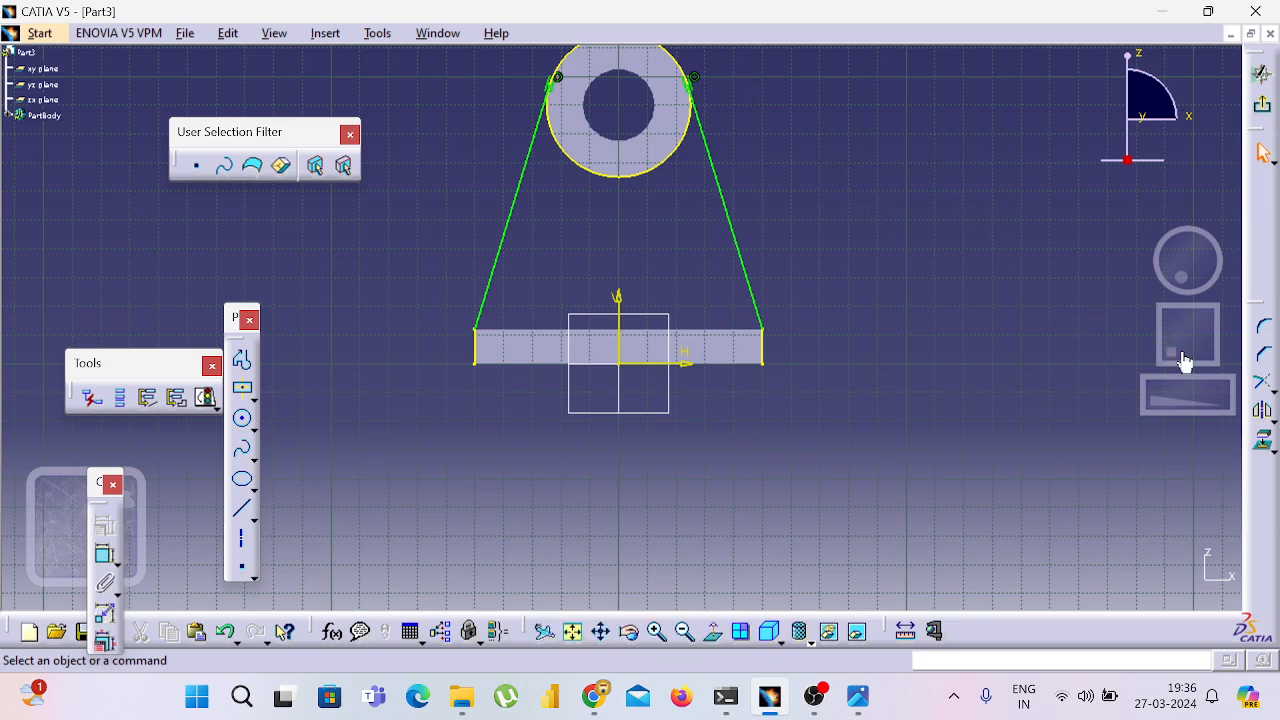
pyautogui.click(1271, 390)
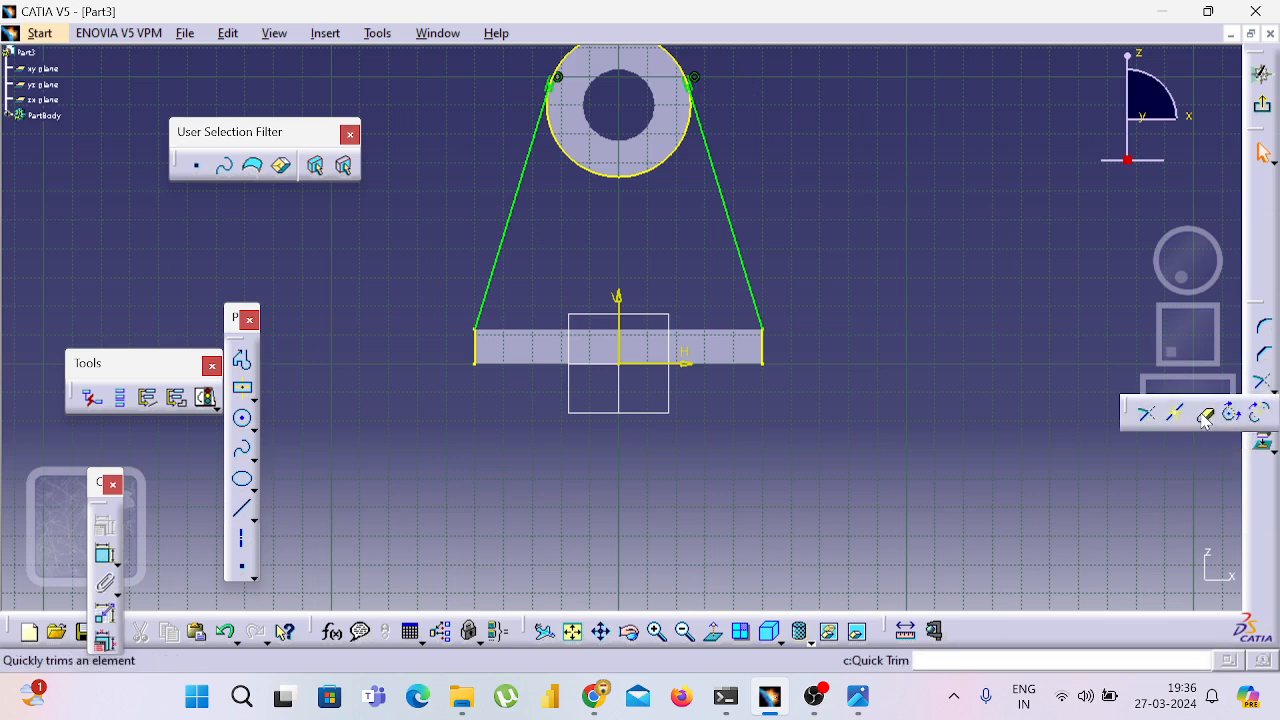
# - Quick Trim the unwanted ring arc and the projected left and right base edges
pyautogui.click(1206, 418)
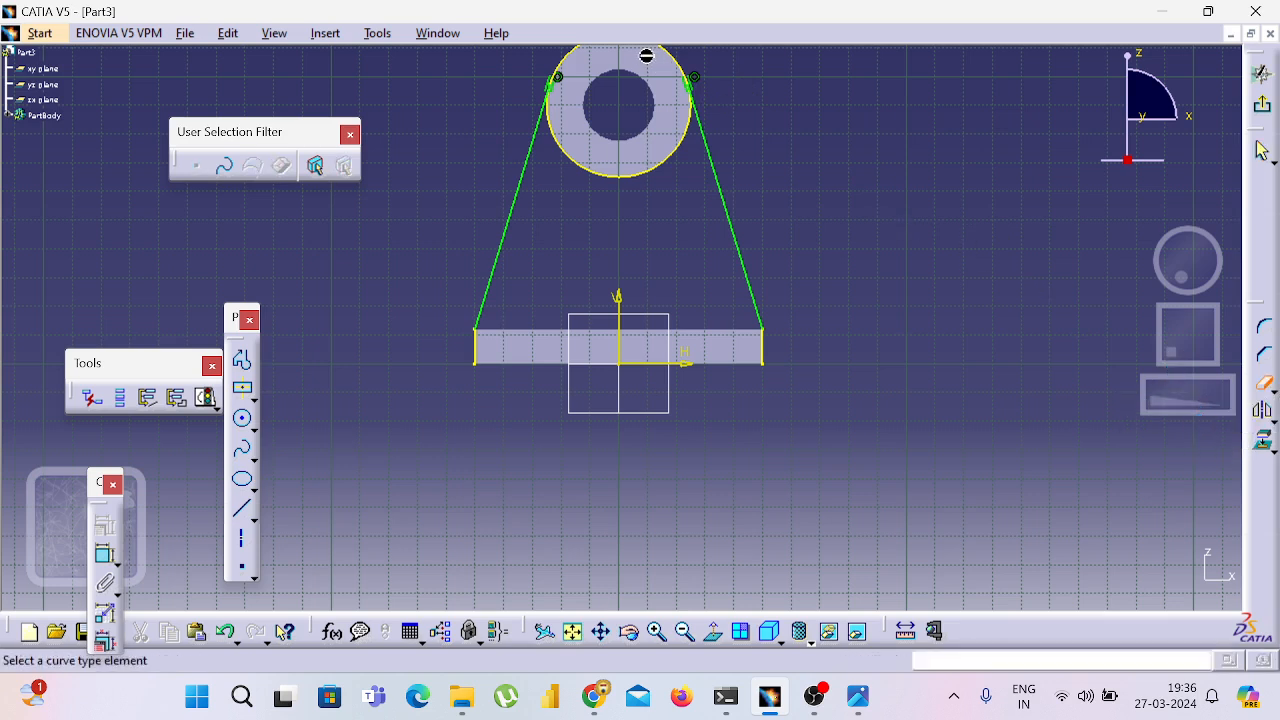
pyautogui.click(676, 56)
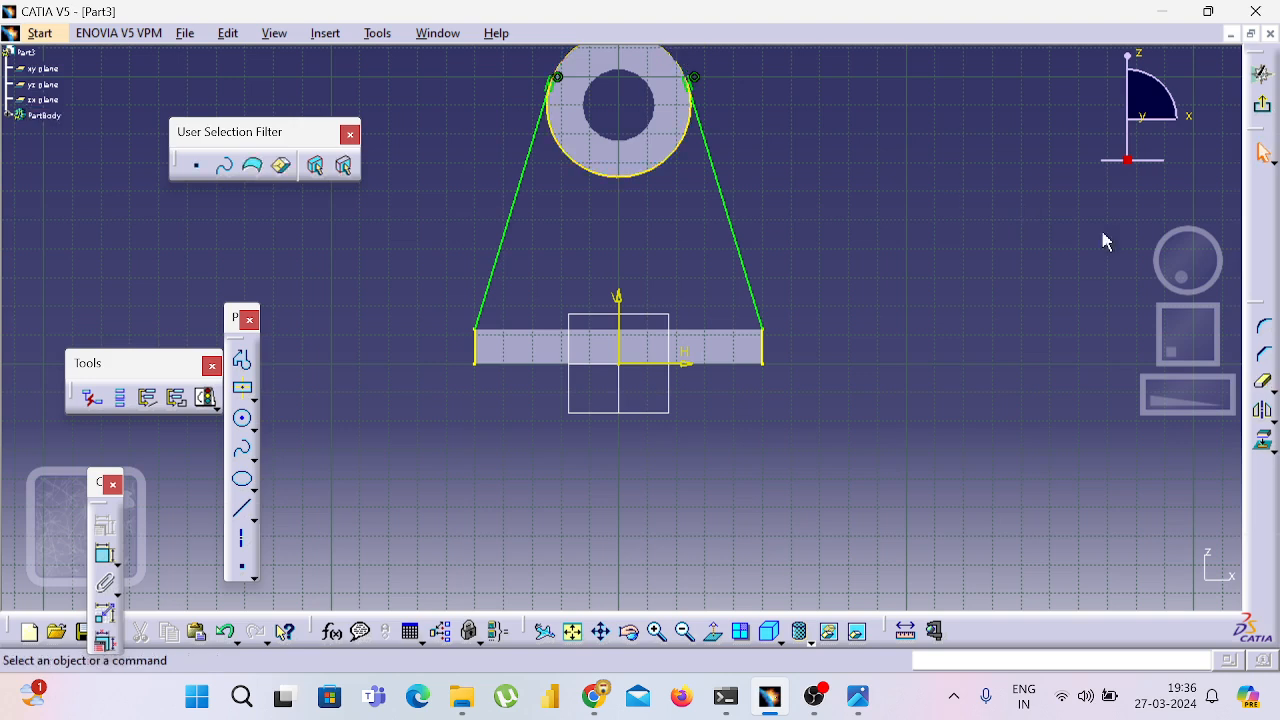
pyautogui.click(1263, 385)
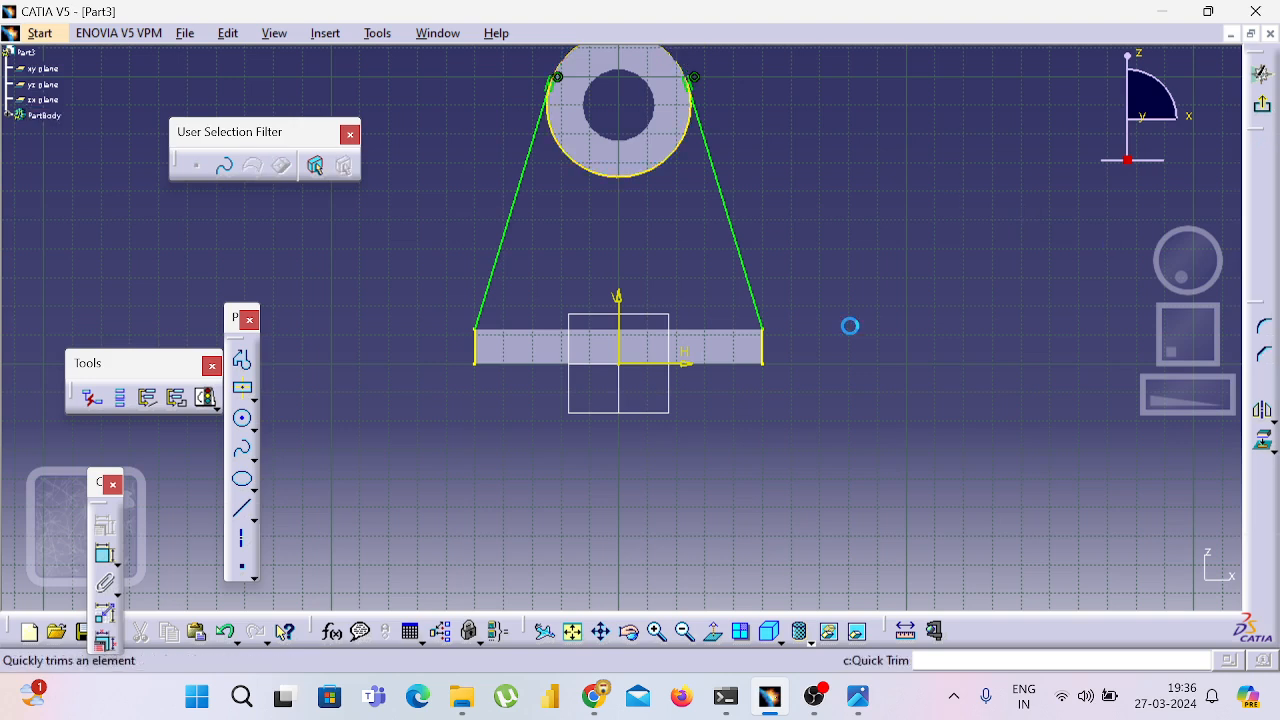
pyautogui.click(766, 347)
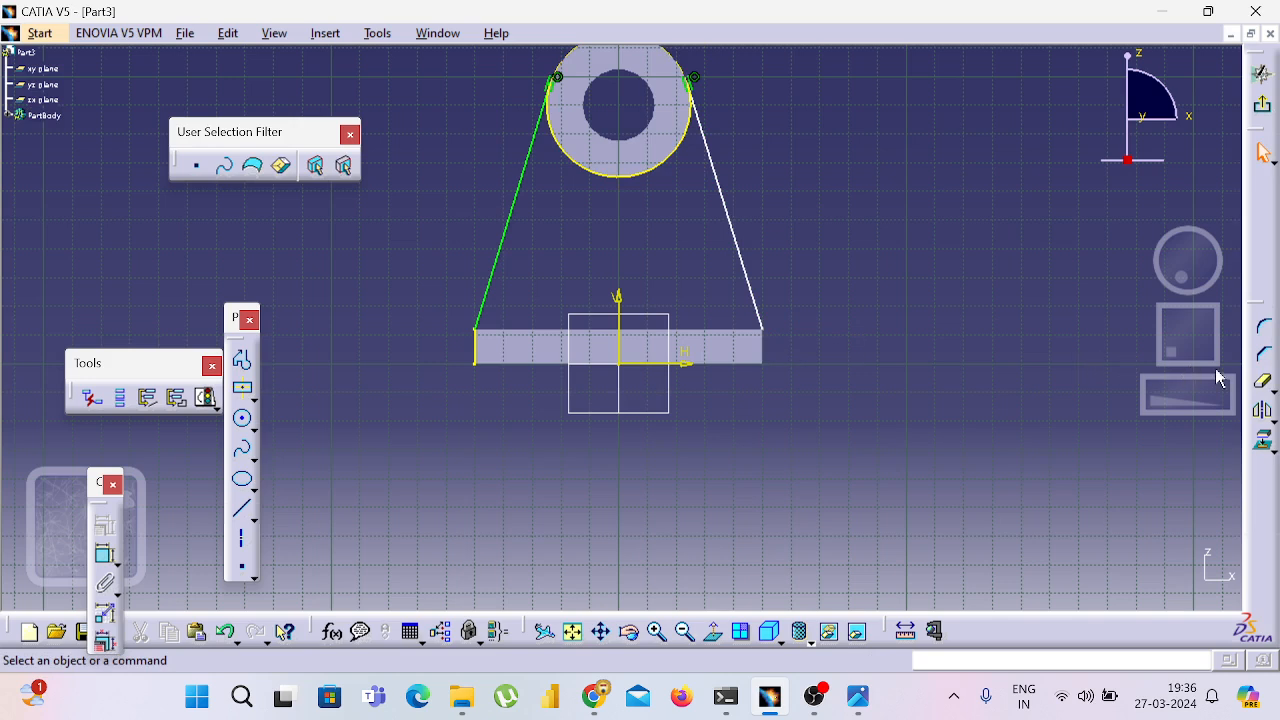
pyautogui.click(1263, 383)
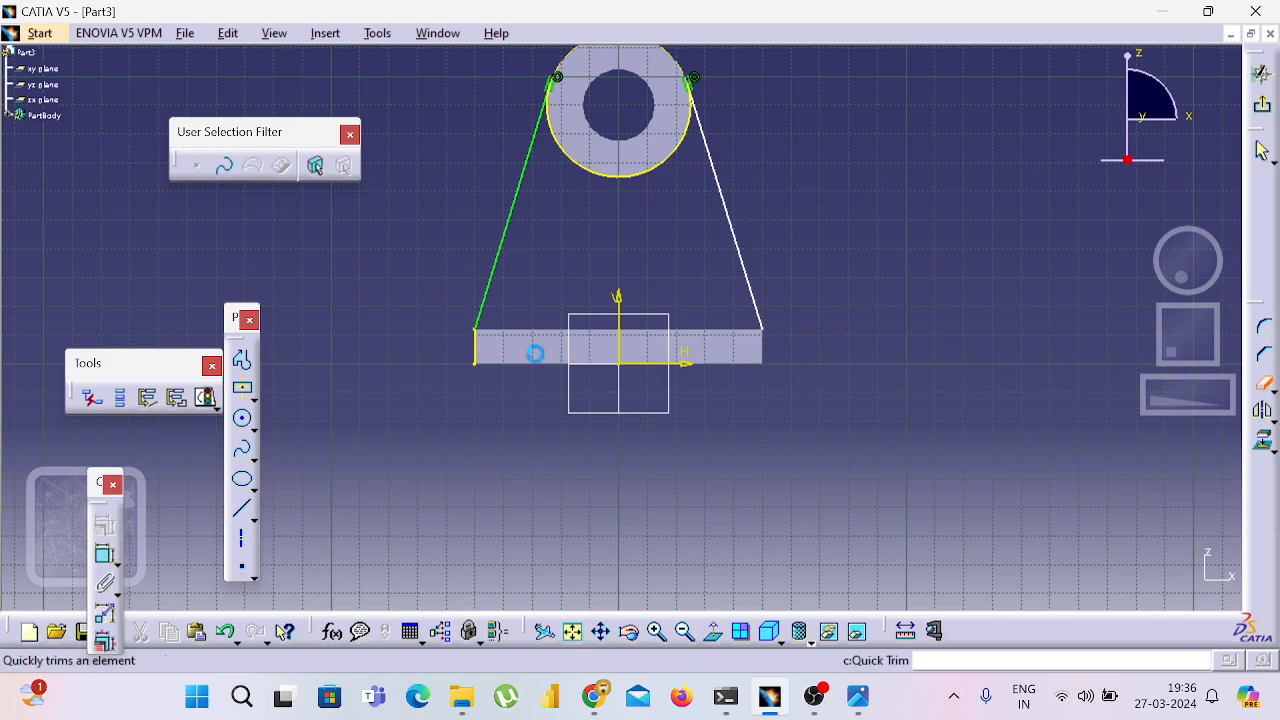
pyautogui.click(478, 352)
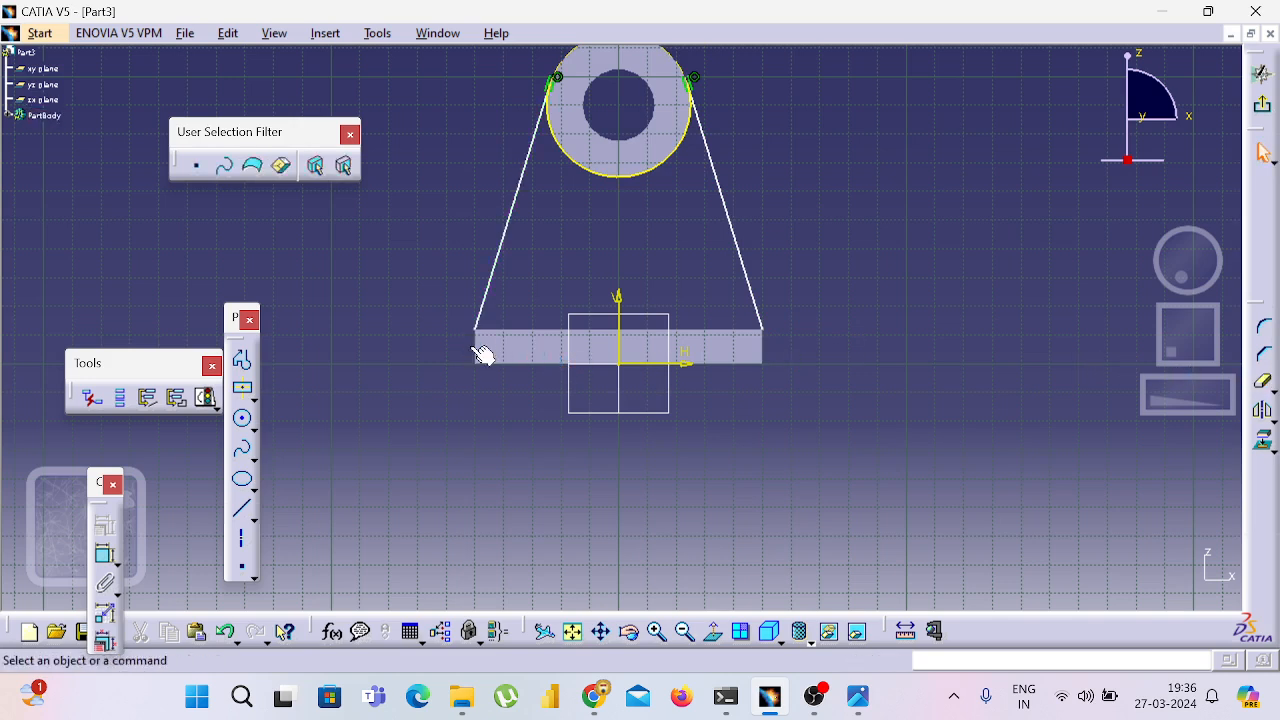
# - Join the tangent-line ends with a line along the base top and exit the sketch
pyautogui.click(245, 512)
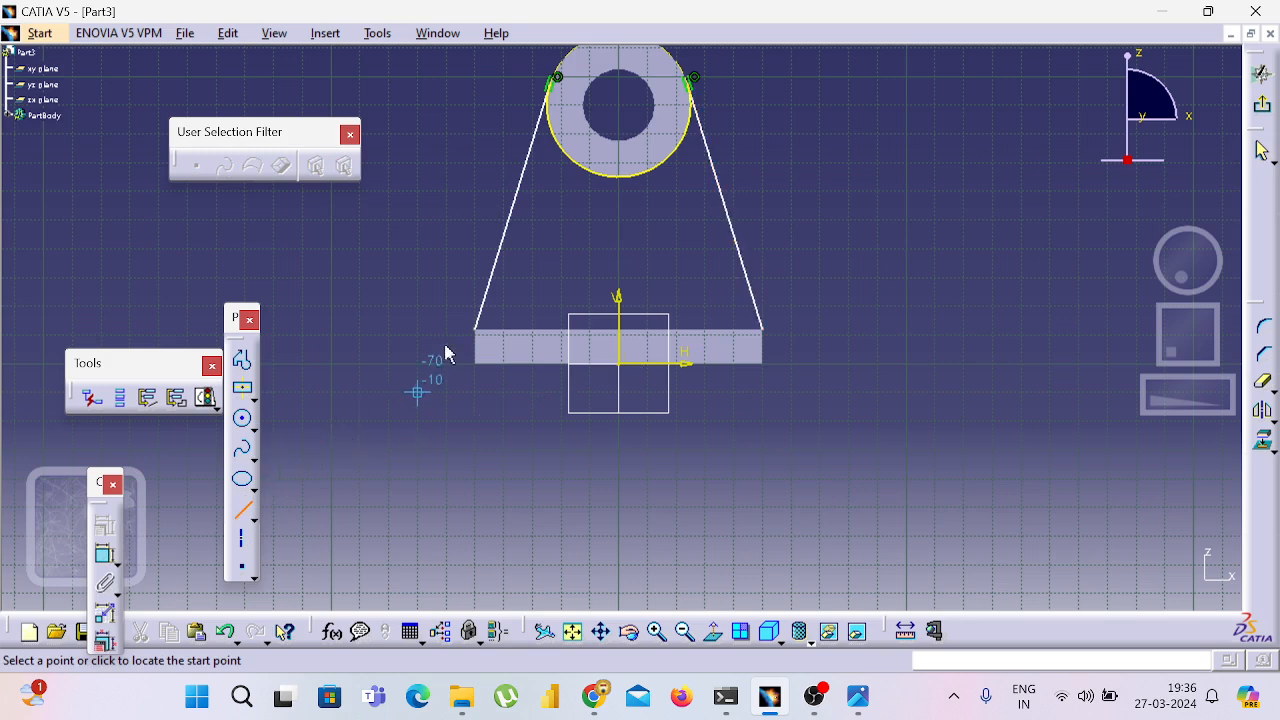
pyautogui.click(764, 332)
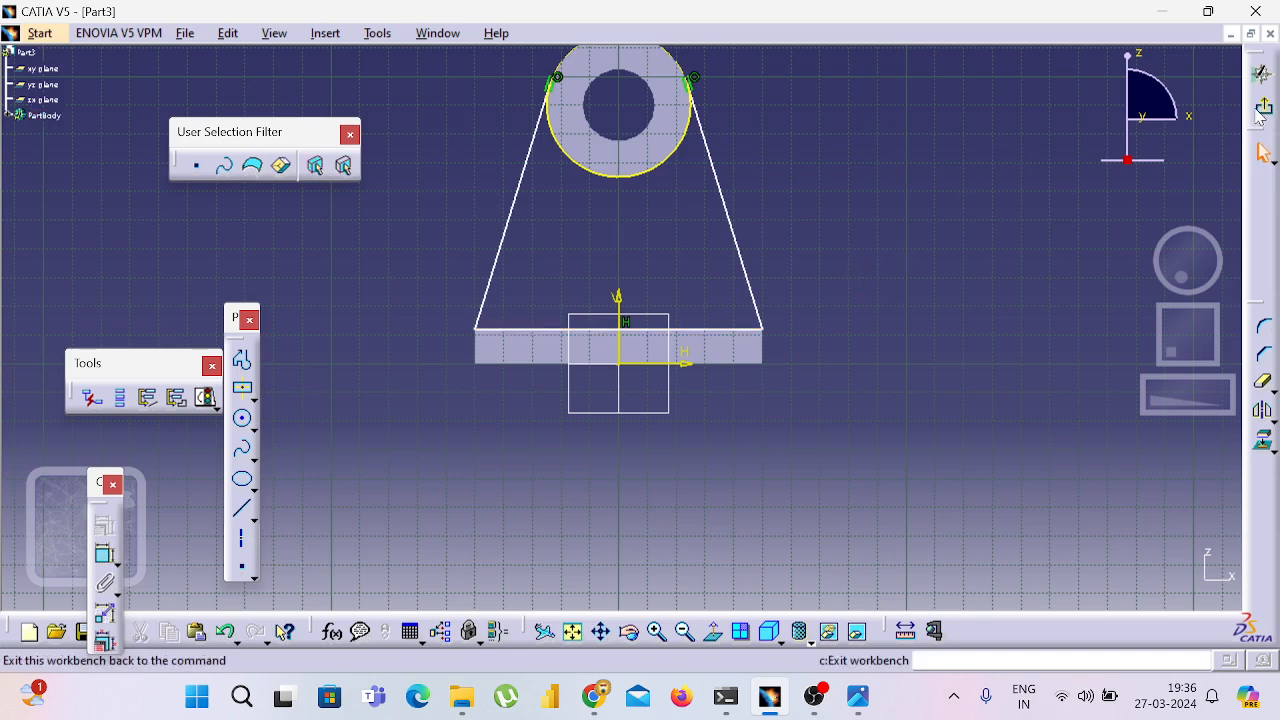
pyautogui.click(1262, 73)
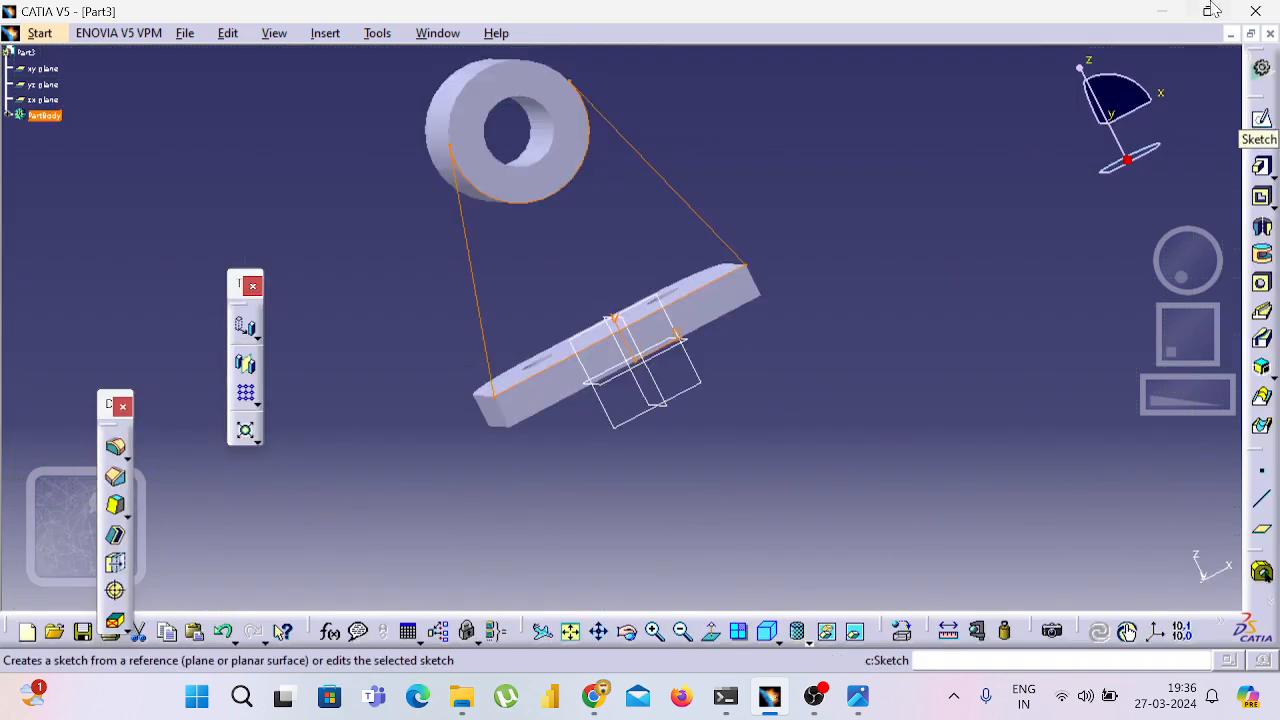
# - Extrude Sketch.4 as a 12 mm pad in the reversed direction
pyautogui.moveTo(911, 183)
pyautogui.mouseDown(button='middle')
pyautogui.moveTo(677, 329)
pyautogui.moveTo(427, 435)
pyautogui.mouseUp(button='middle')
pyautogui.hotkey('alt', 'Tab')
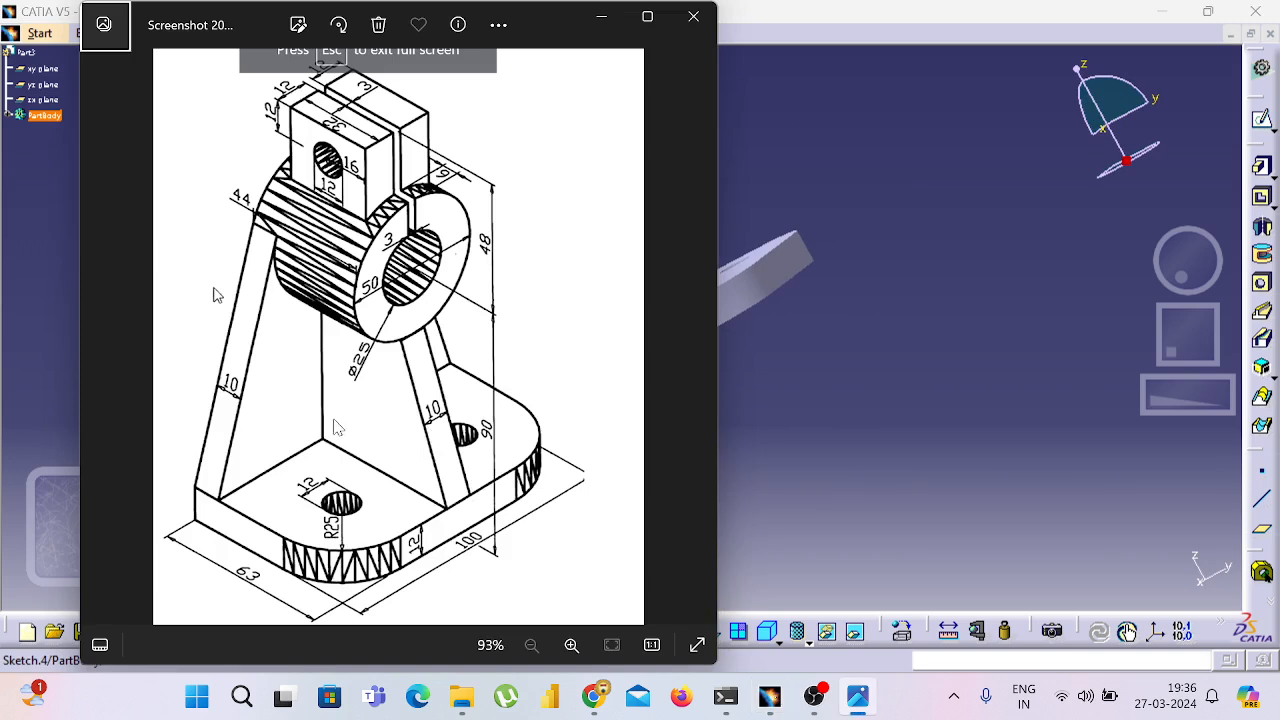
pyautogui.hotkey('alt', 'Tab')
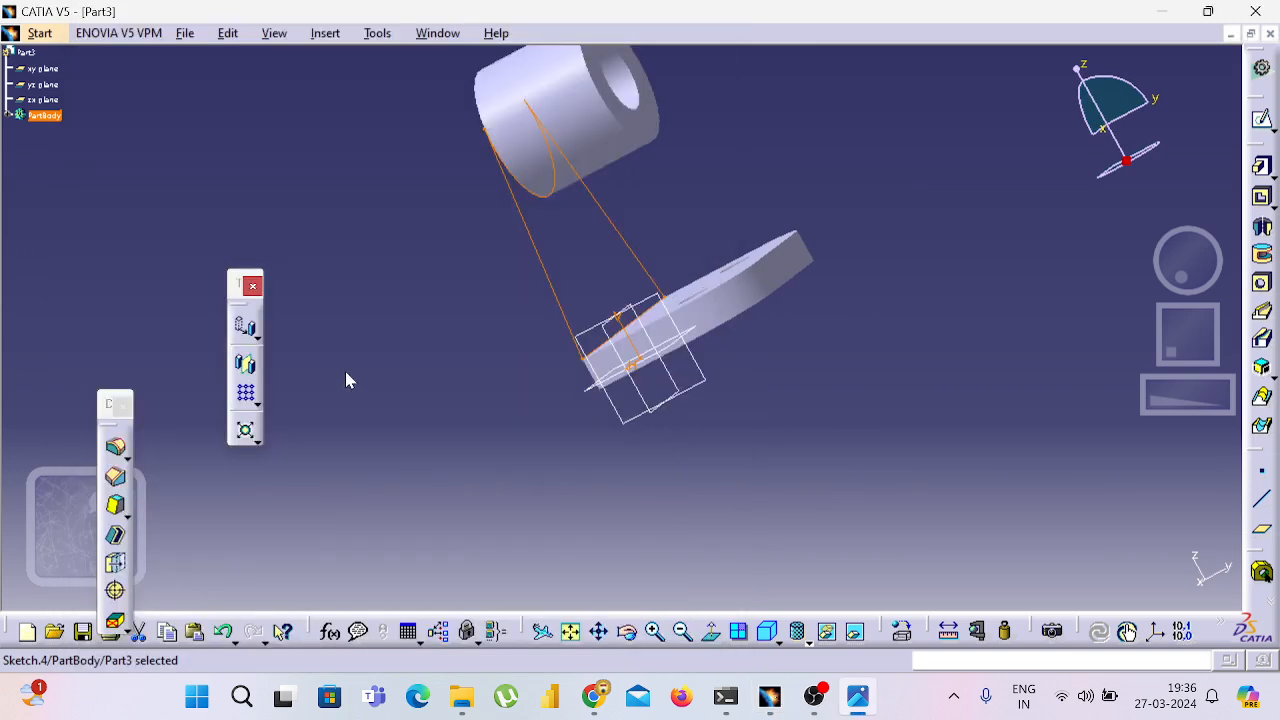
pyautogui.click(1265, 173)
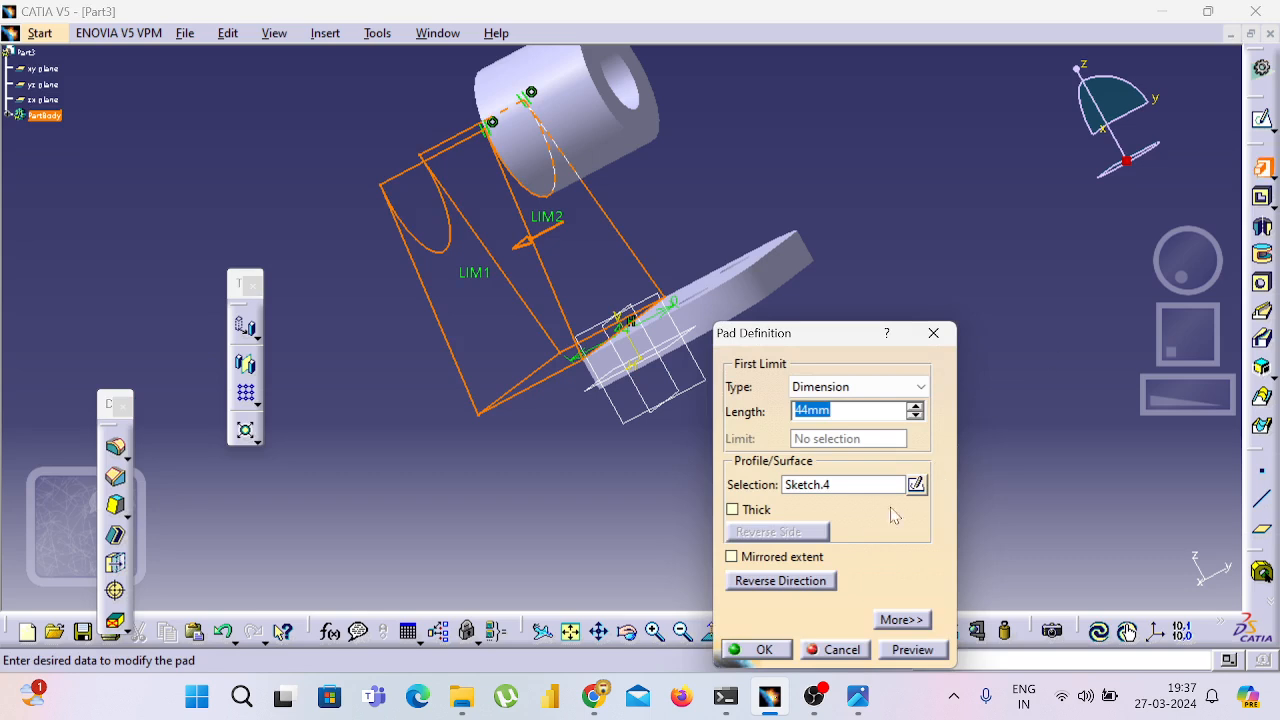
pyautogui.click(825, 578)
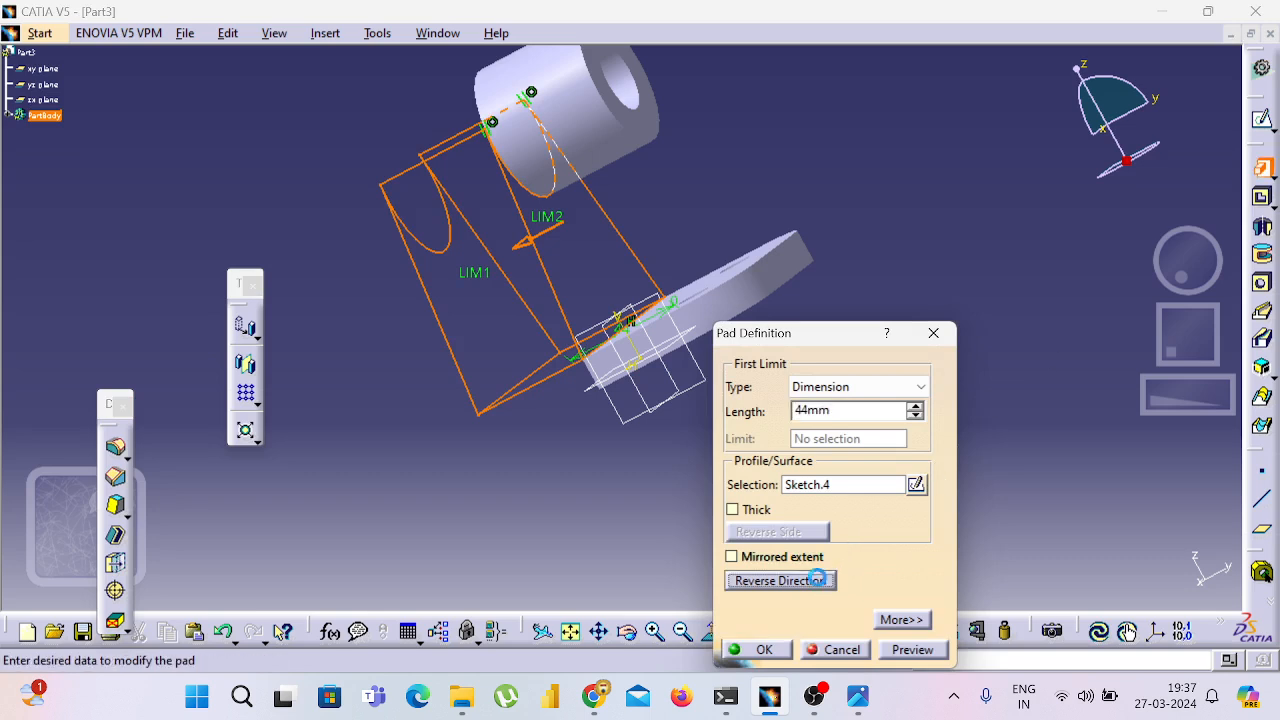
pyautogui.doubleClick(847, 411)
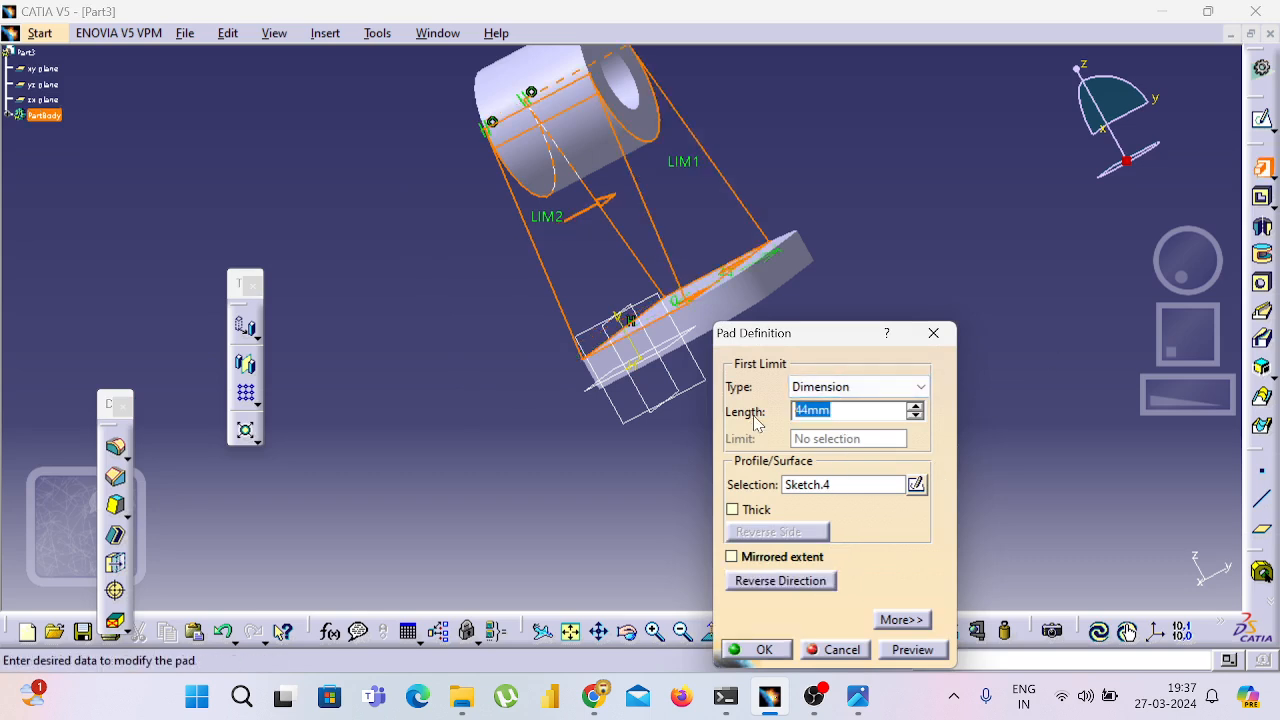
pyautogui.write('12')
pyautogui.click(788, 651)
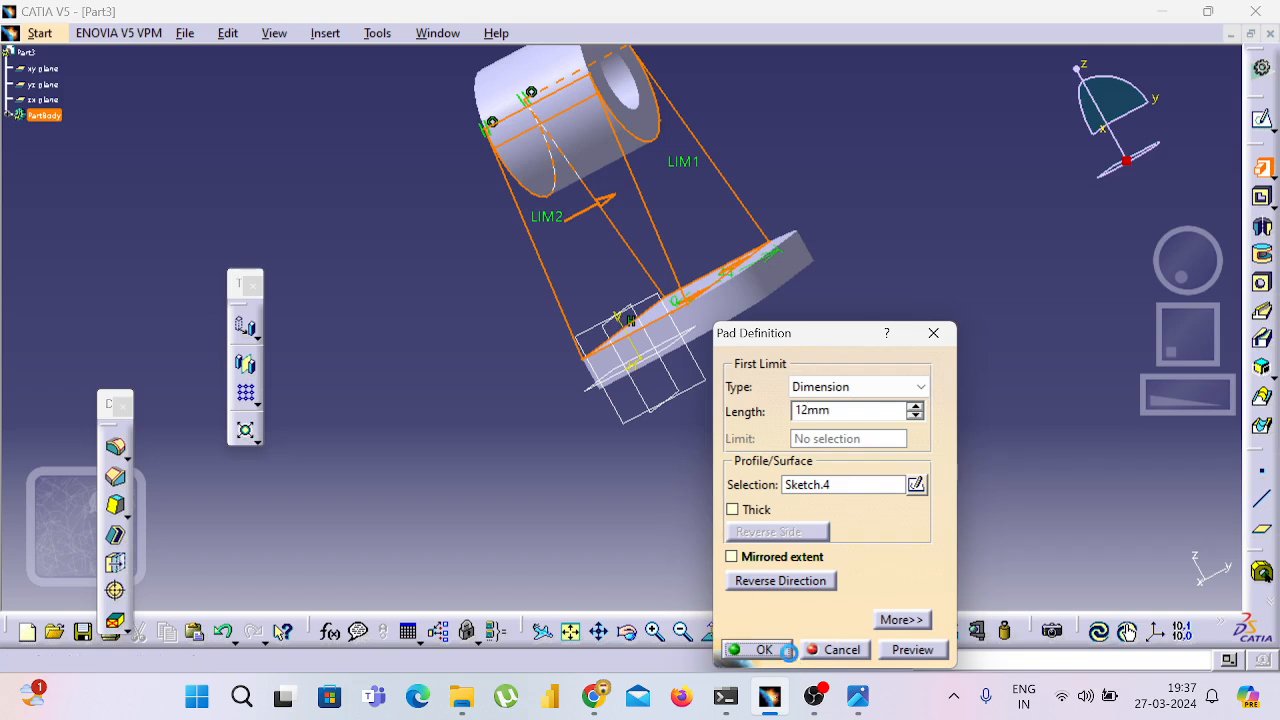
pyautogui.click(860, 446)
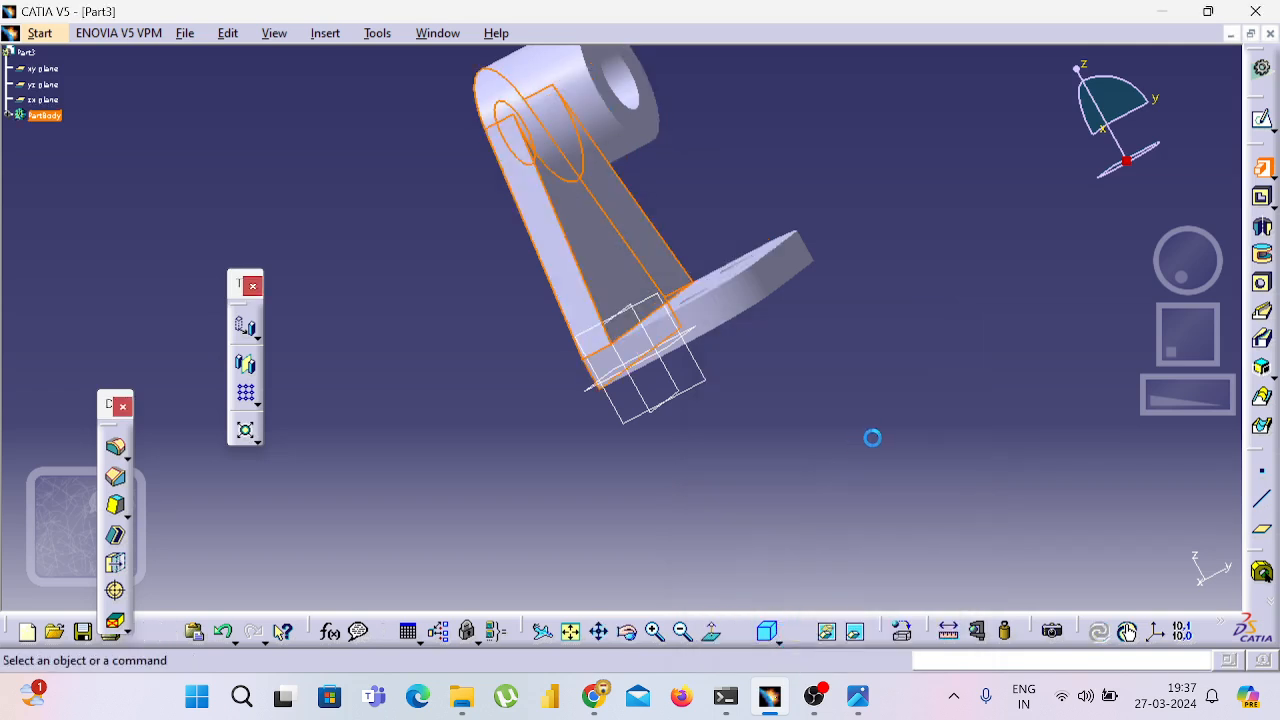
pyautogui.hotkey('alt', 'Tab')
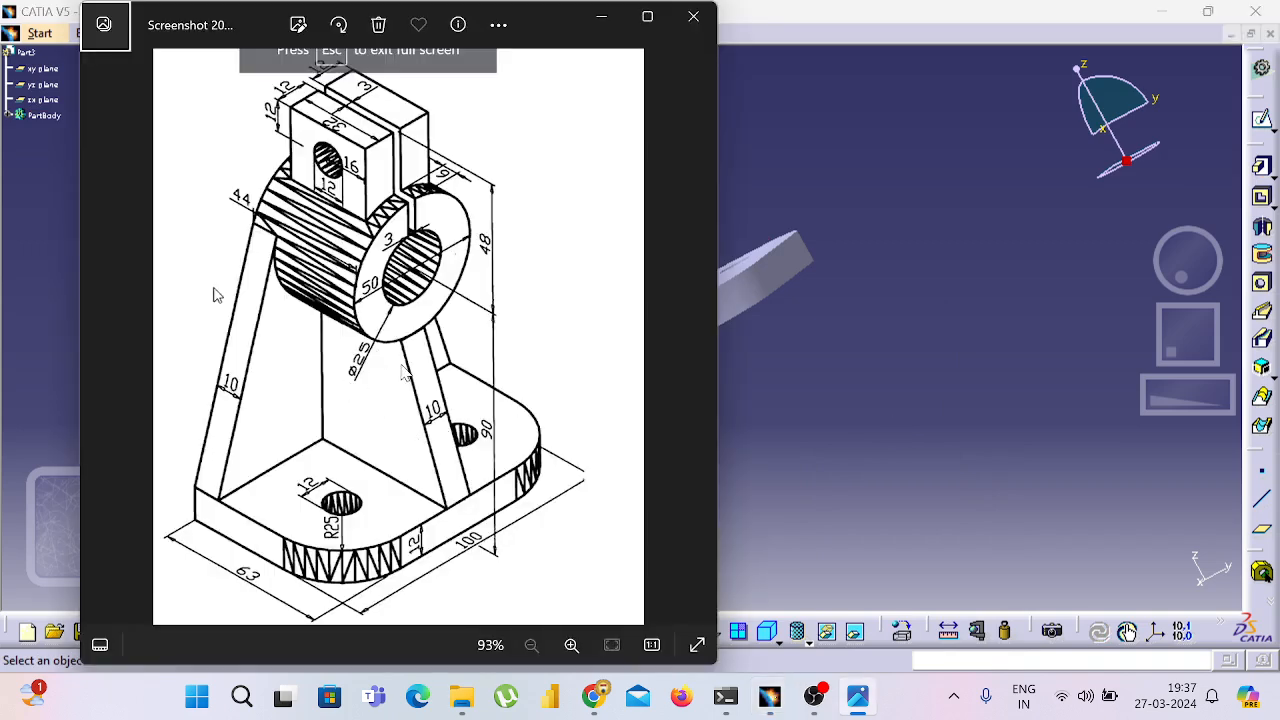
pyautogui.hotkey('alt', 'Tab')
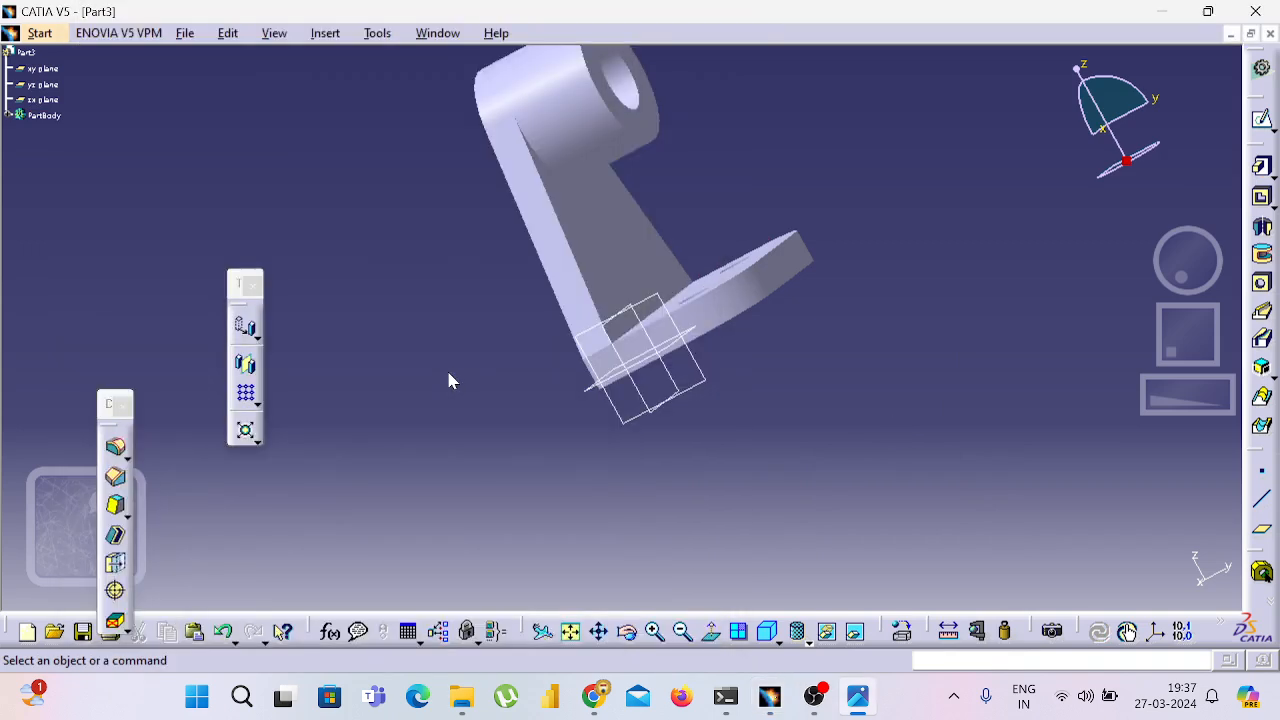
pyautogui.moveTo(466, 377); pyautogui.dragTo(483, 400, button='middle')
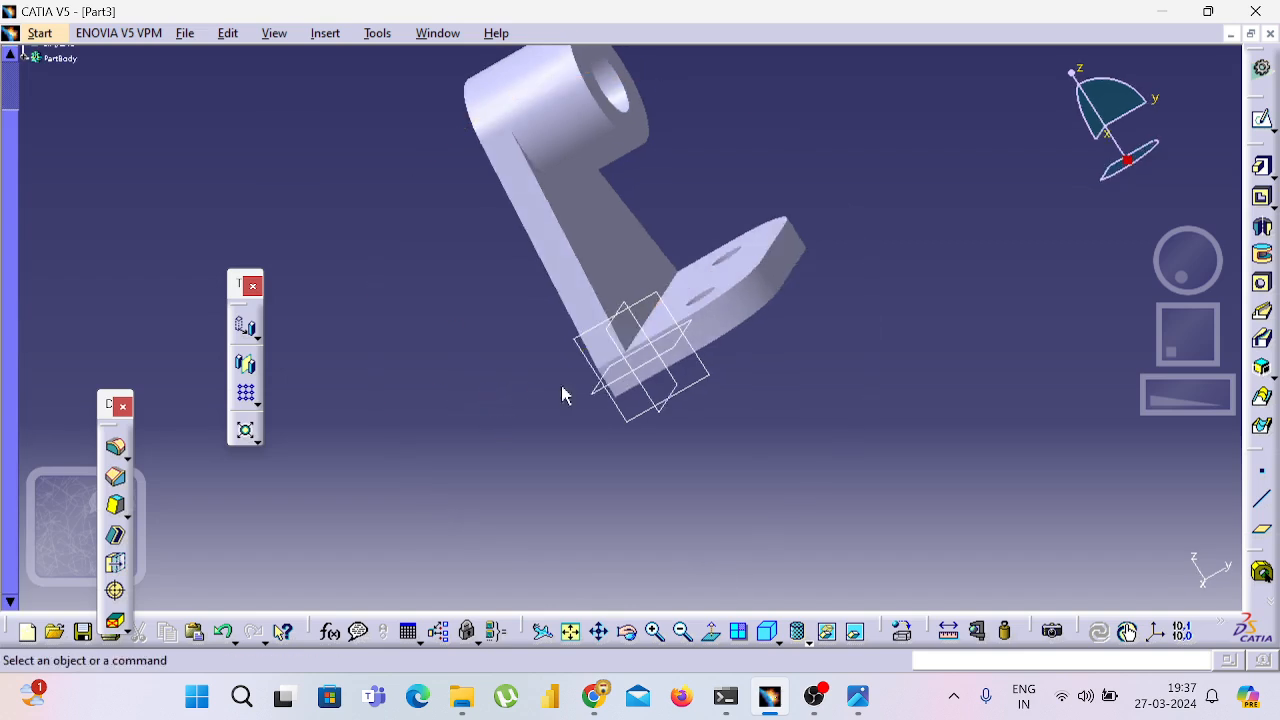
pyautogui.moveTo(840, 409); pyautogui.dragTo(837, 480, button='middle')
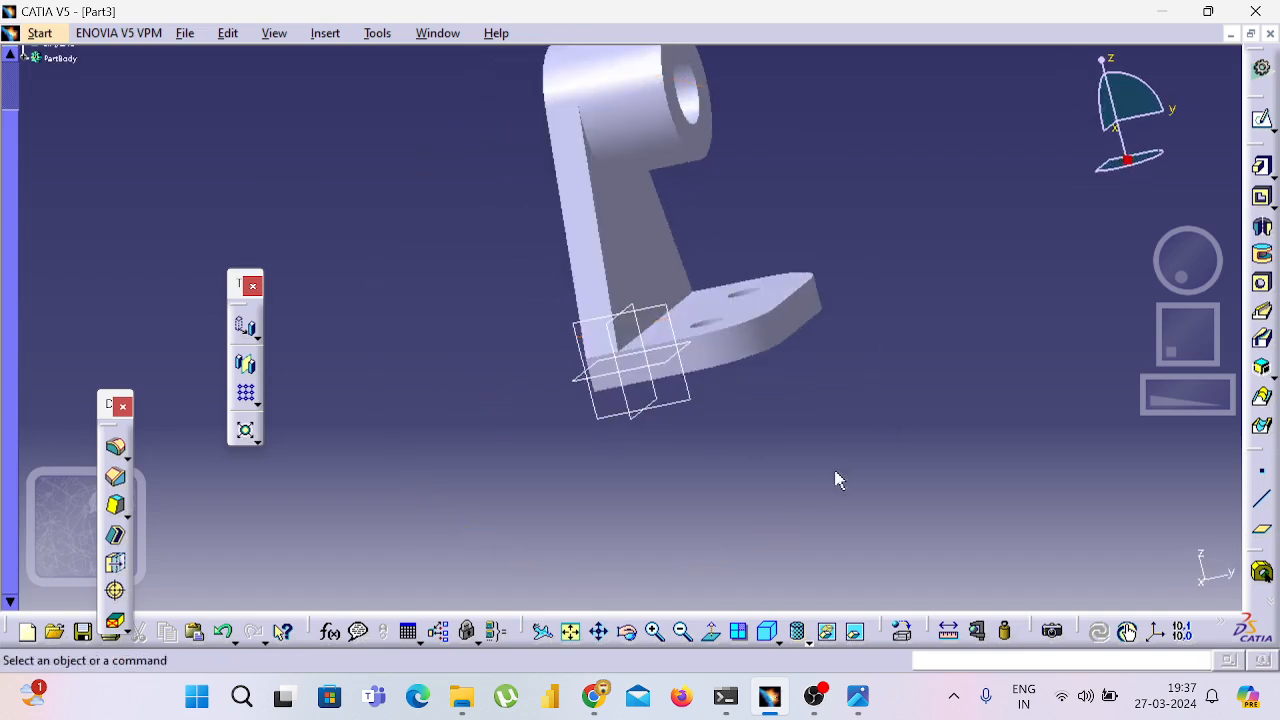
pyautogui.click(698, 403)
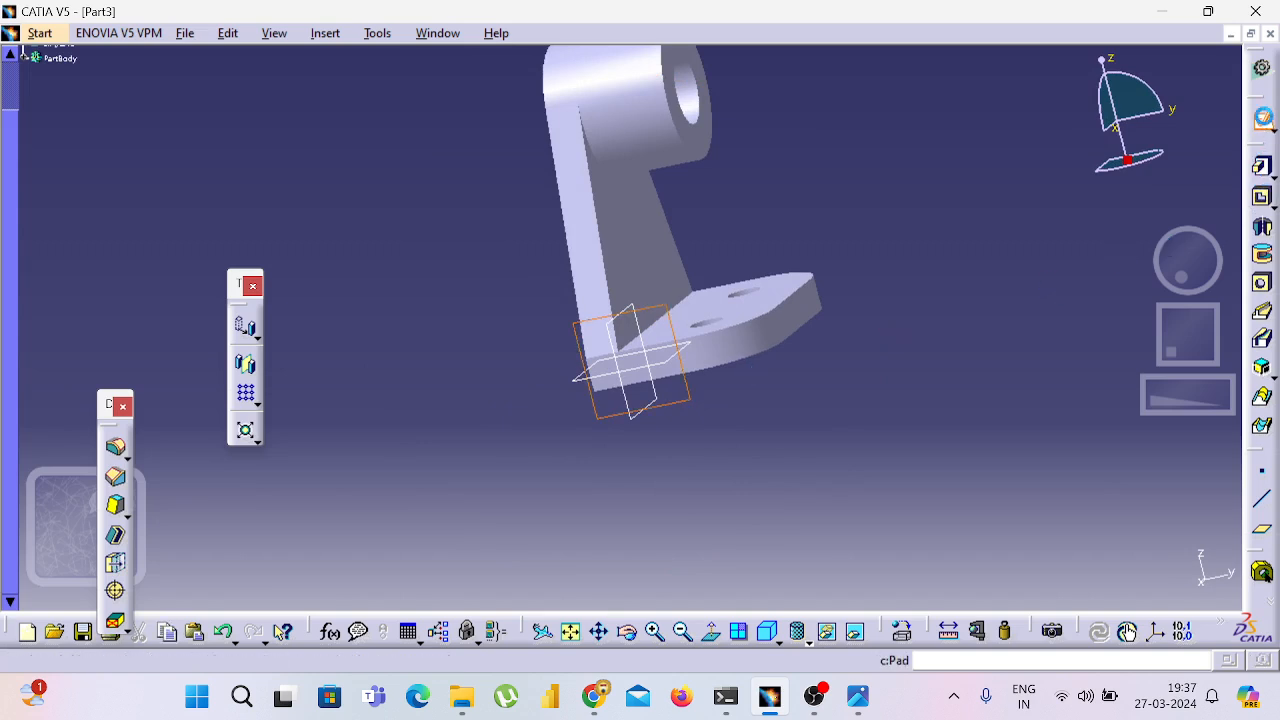
# - Start a sketch on the yz plane and project the web's outer edge and the base's end edge
pyautogui.click(1262, 118)
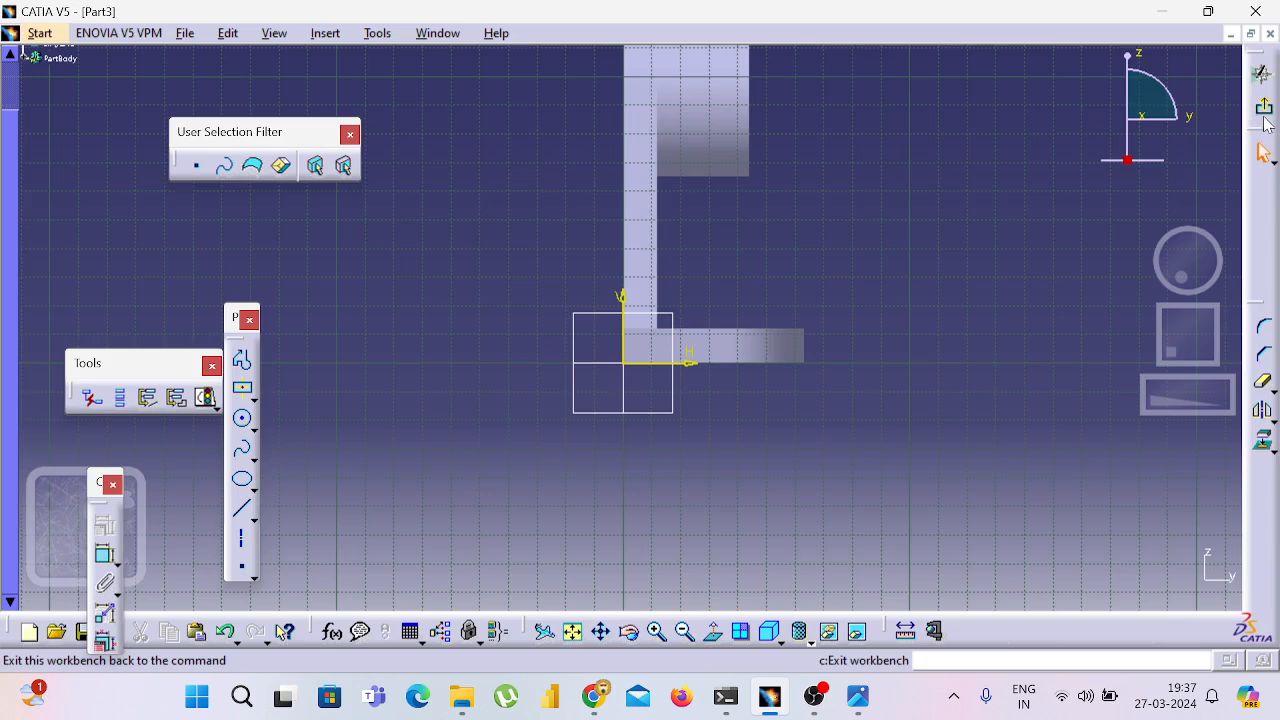
pyautogui.click(1262, 447)
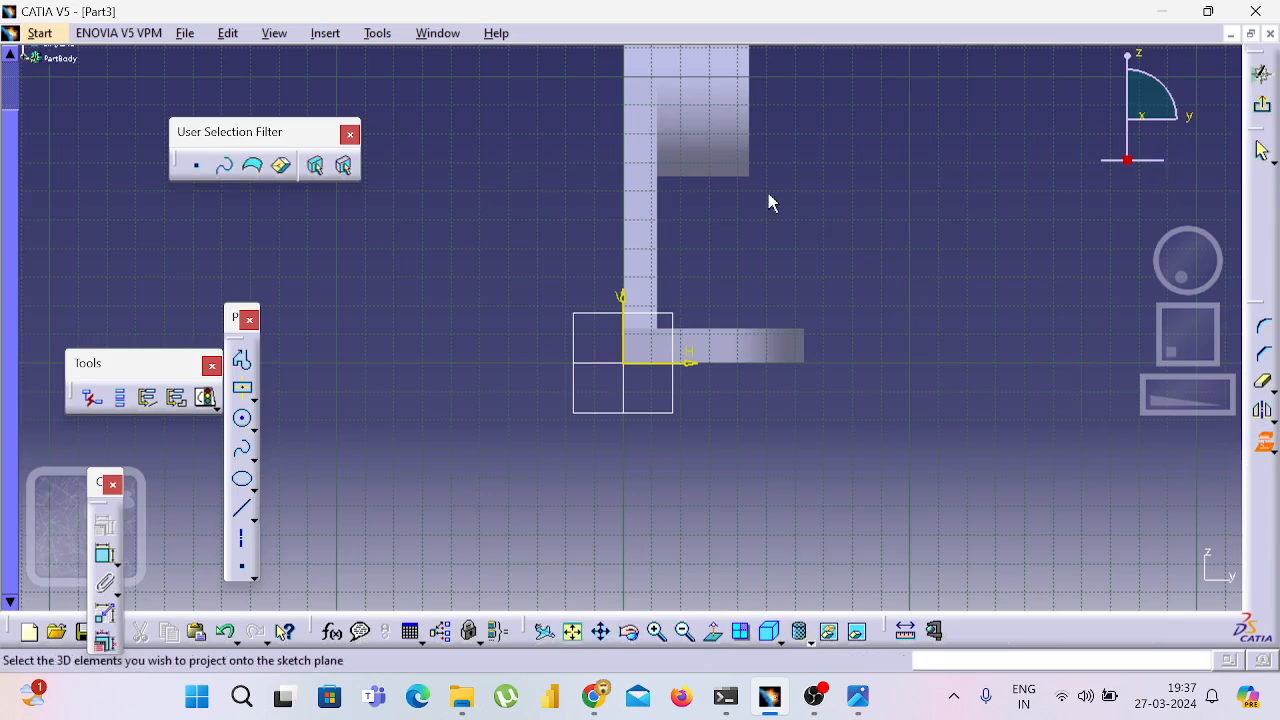
pyautogui.click(751, 165)
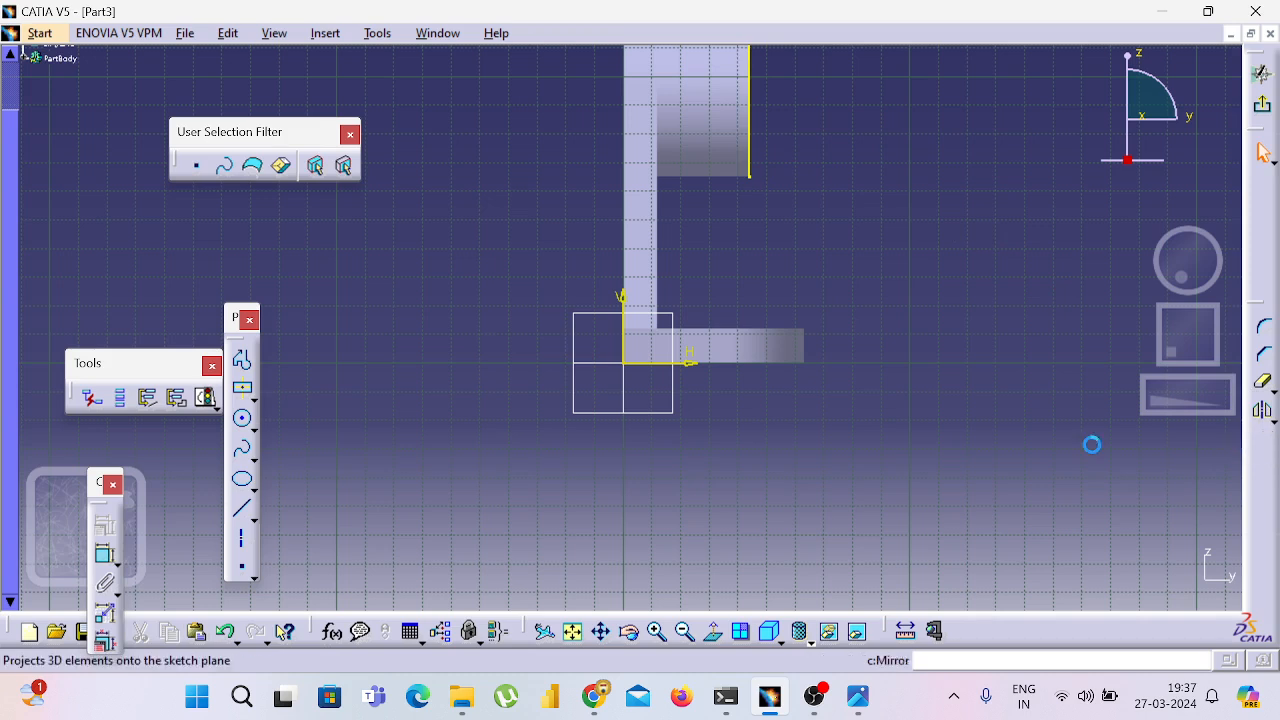
pyautogui.click(805, 343)
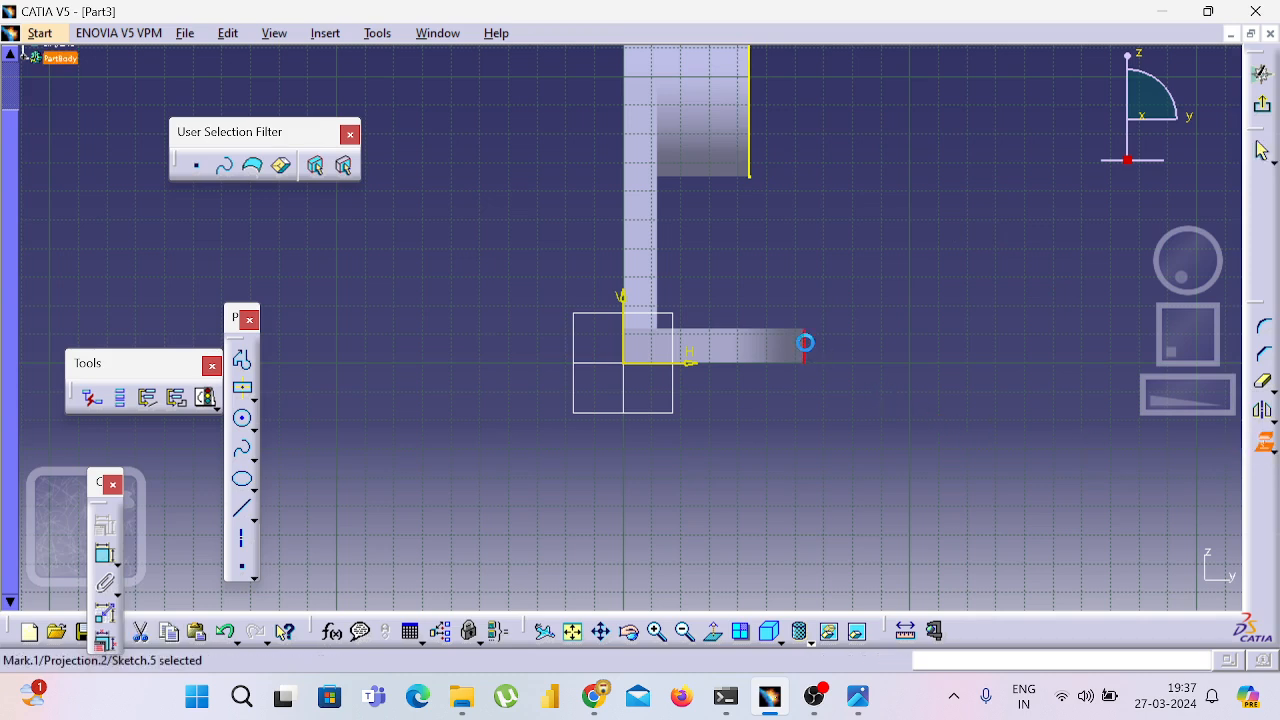
pyautogui.click(755, 182)
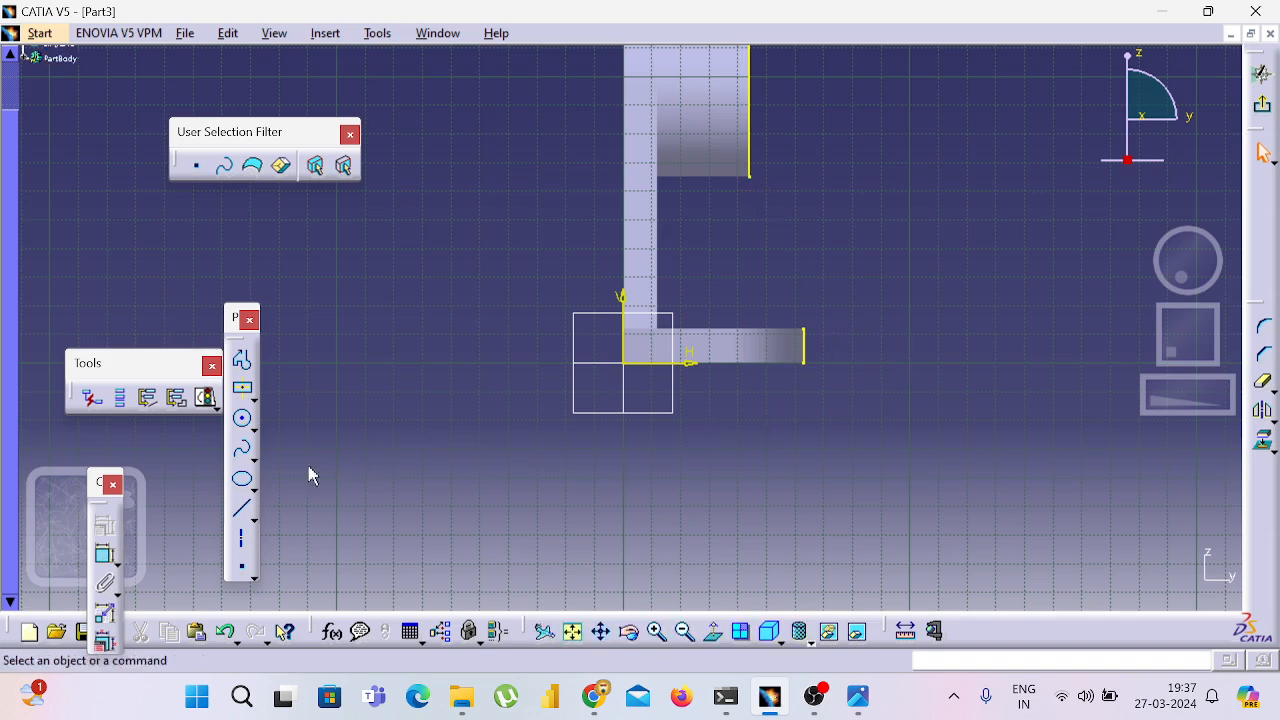
# - Draw a line from the web's top corner to the base's outer corner, deleting the extra projection
pyautogui.click(243, 515)
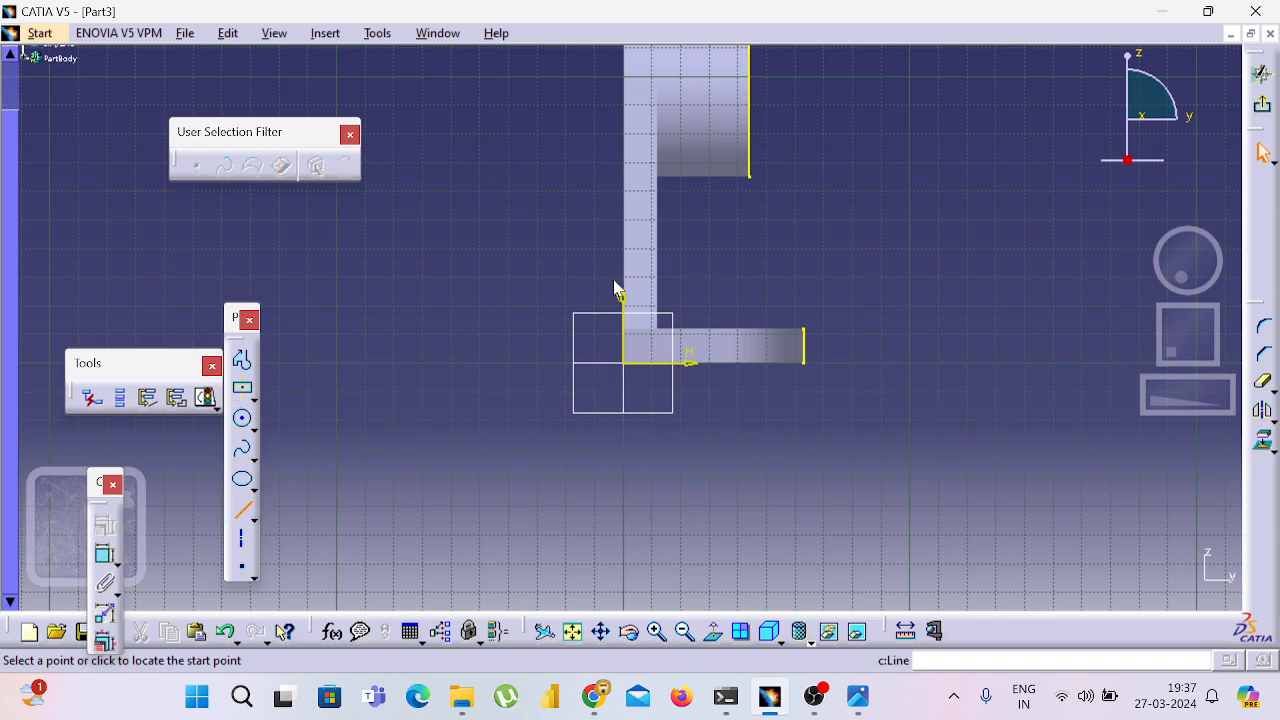
pyautogui.click(750, 176)
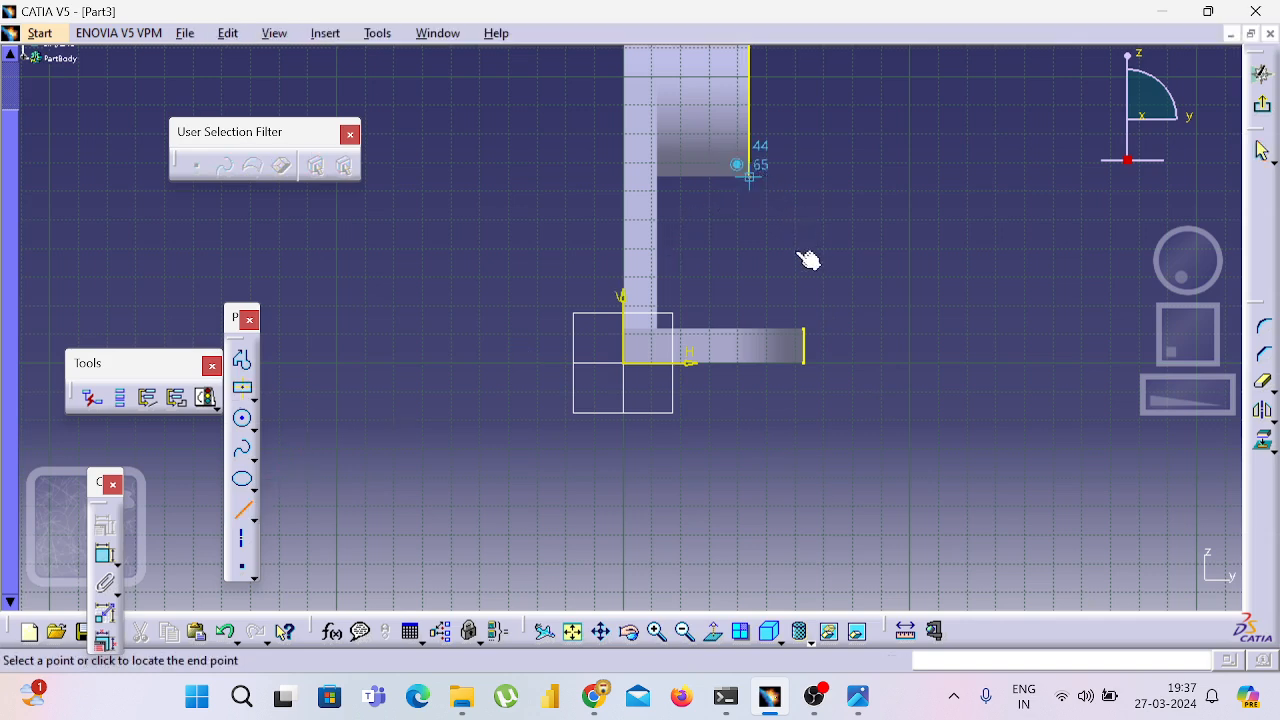
pyautogui.click(805, 328)
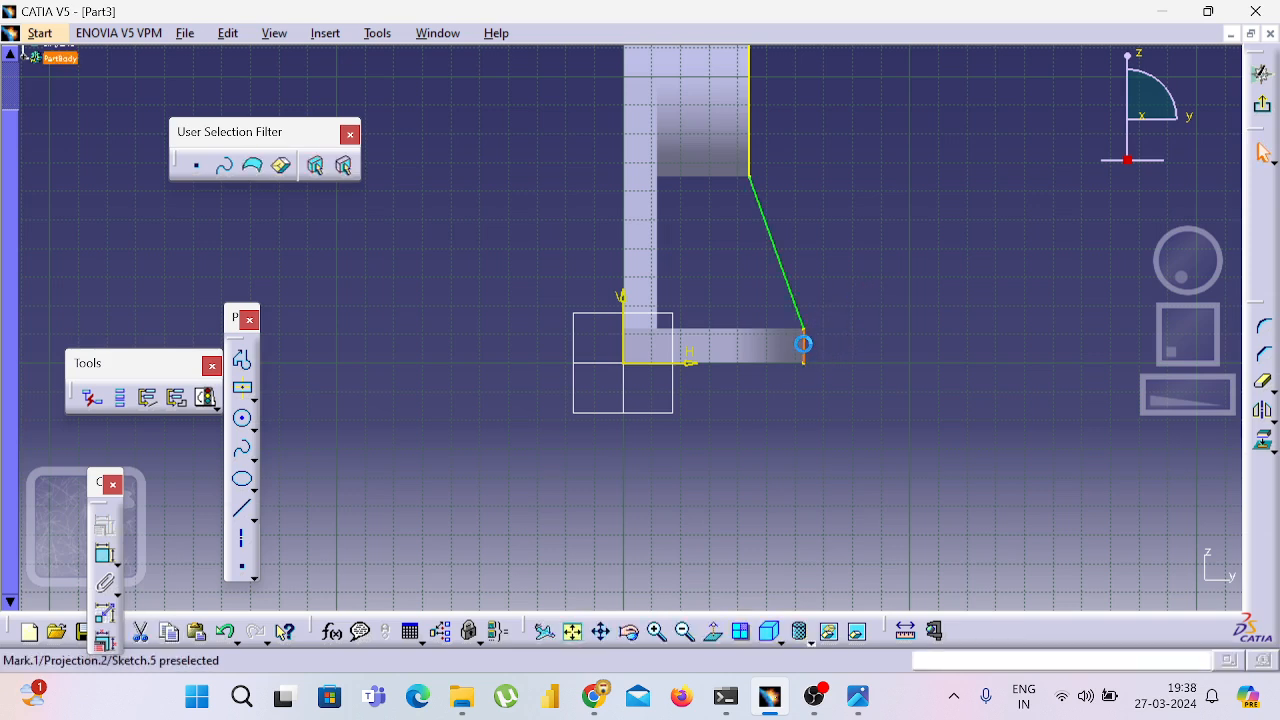
pyautogui.click(803, 344)
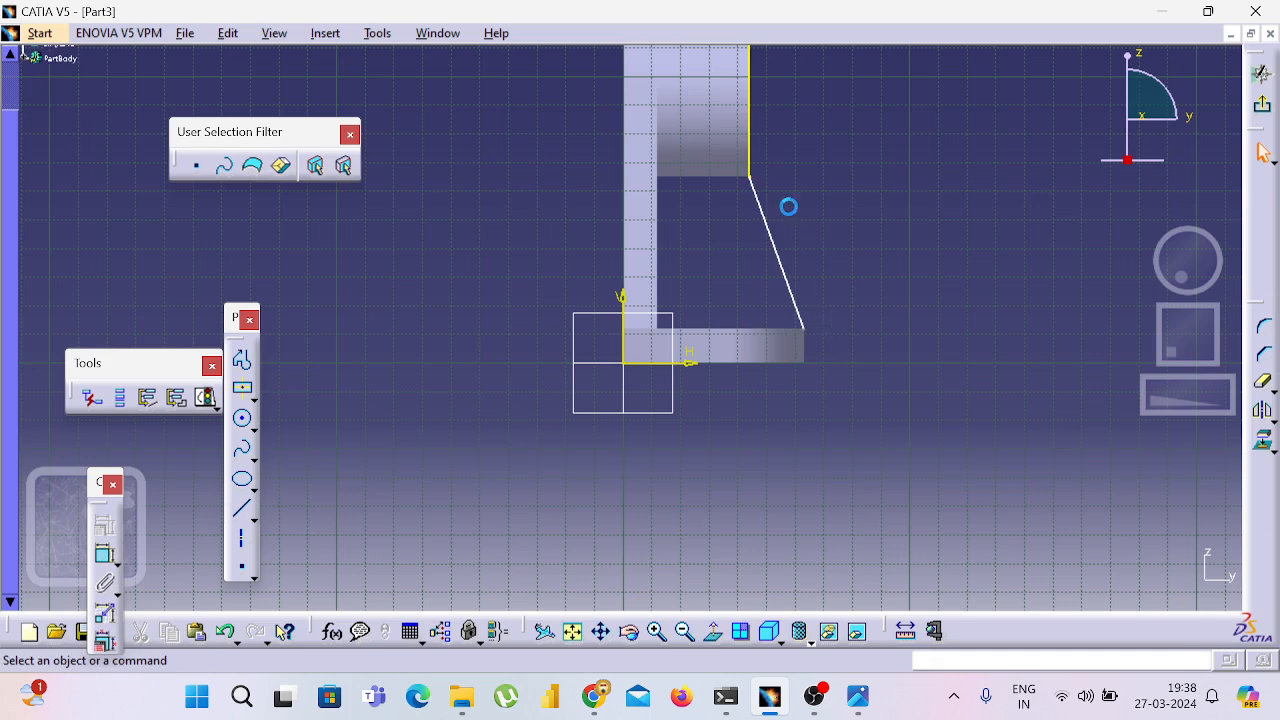
pyautogui.click(753, 145)
pyautogui.press('Delete')
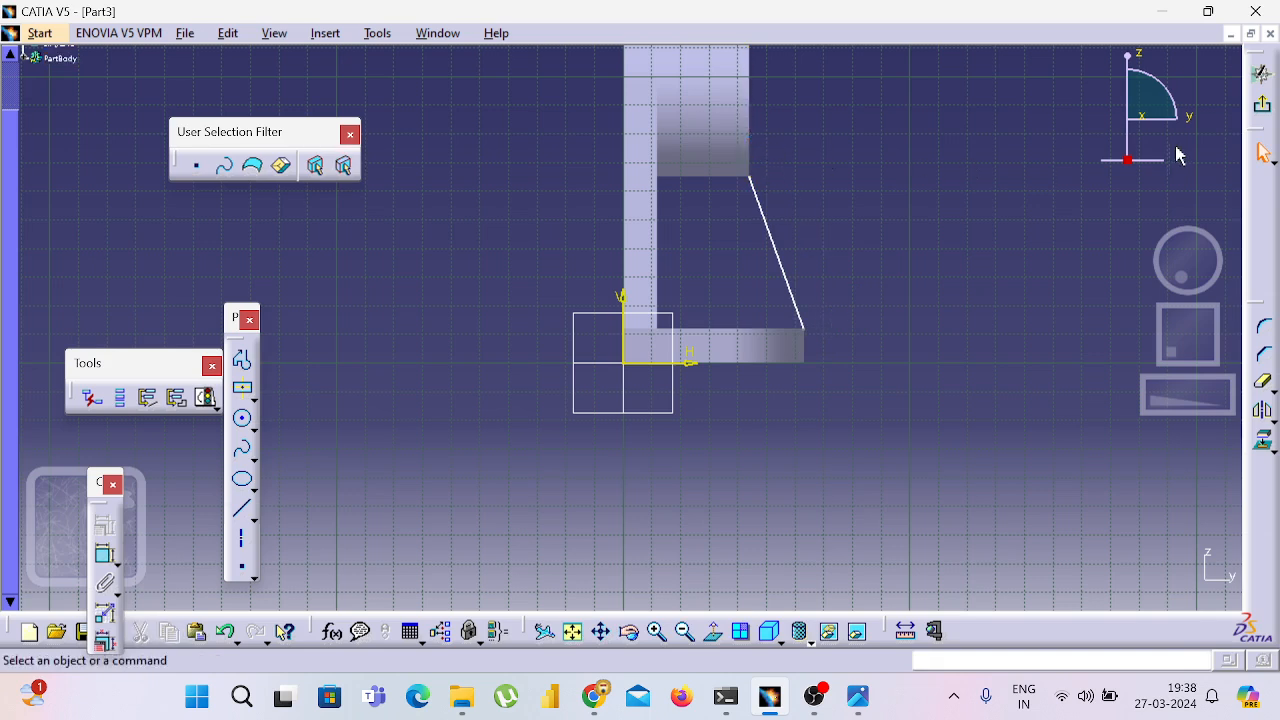
pyautogui.click(1261, 104)
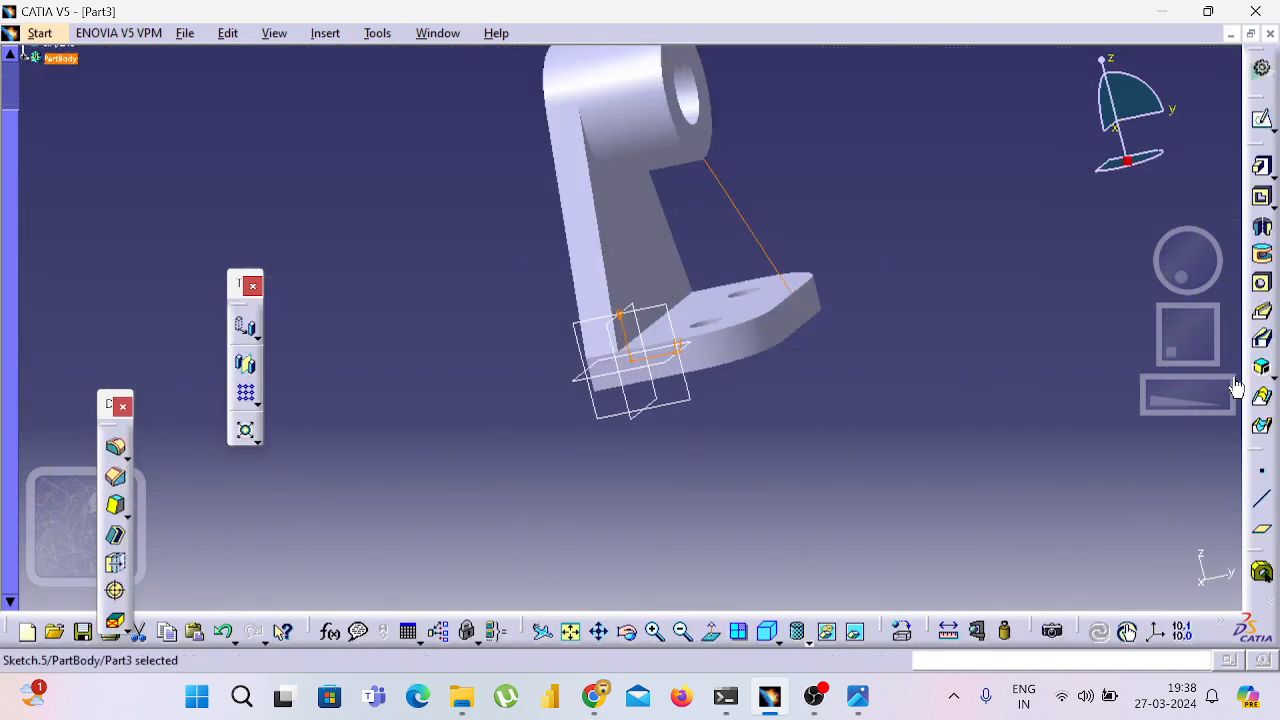
# - Create a 10 mm thick stiffener from Sketch.5, previewing it before confirming
pyautogui.click(1270, 373)
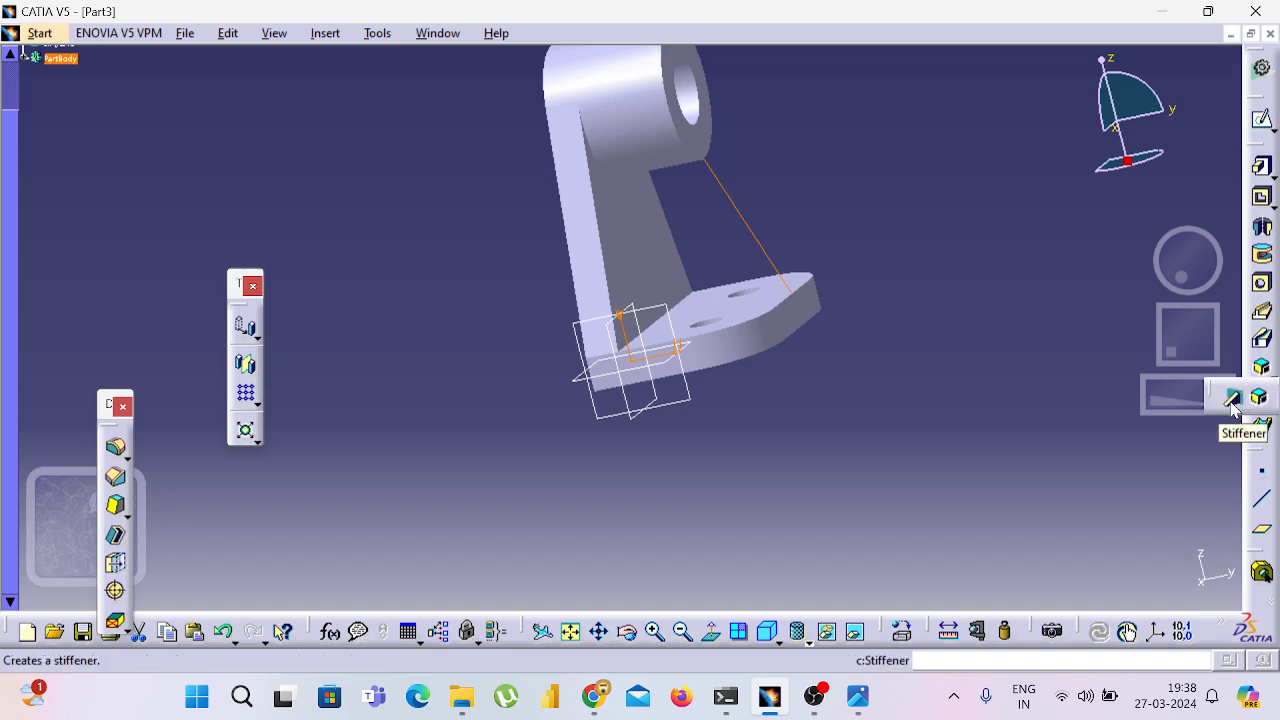
pyautogui.click(1232, 400)
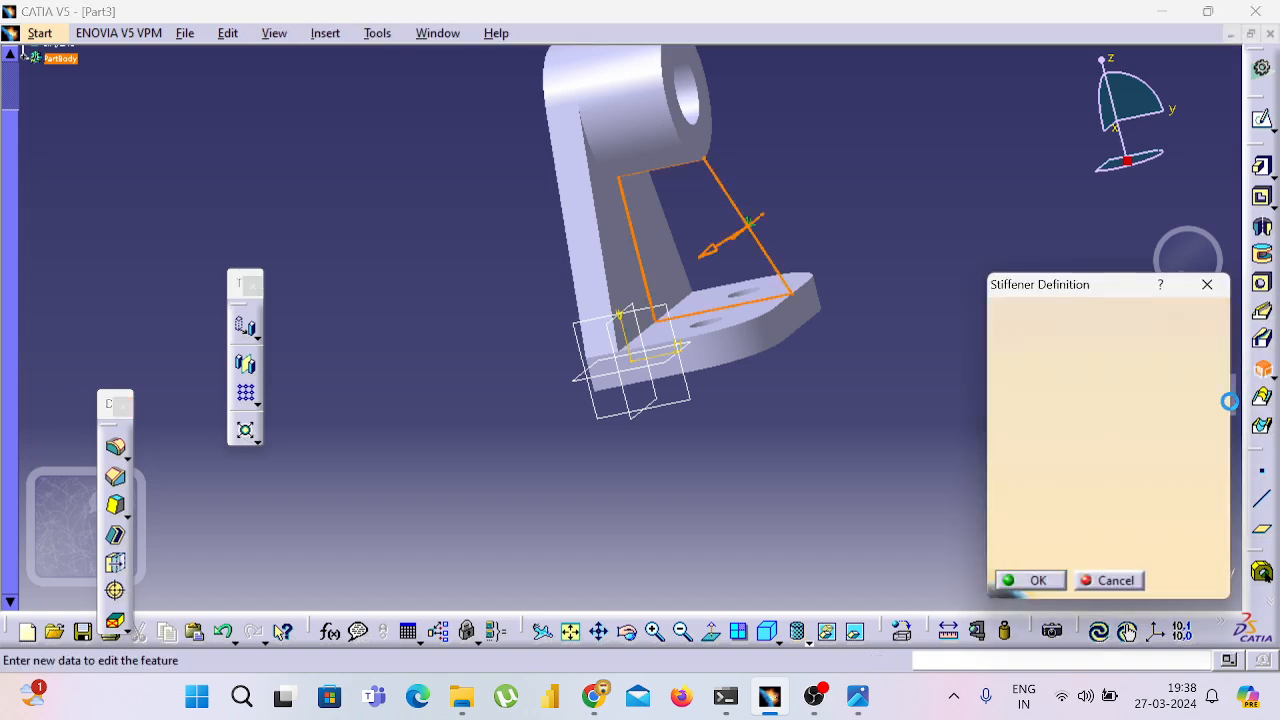
pyautogui.hotkey('alt', 'Tab')
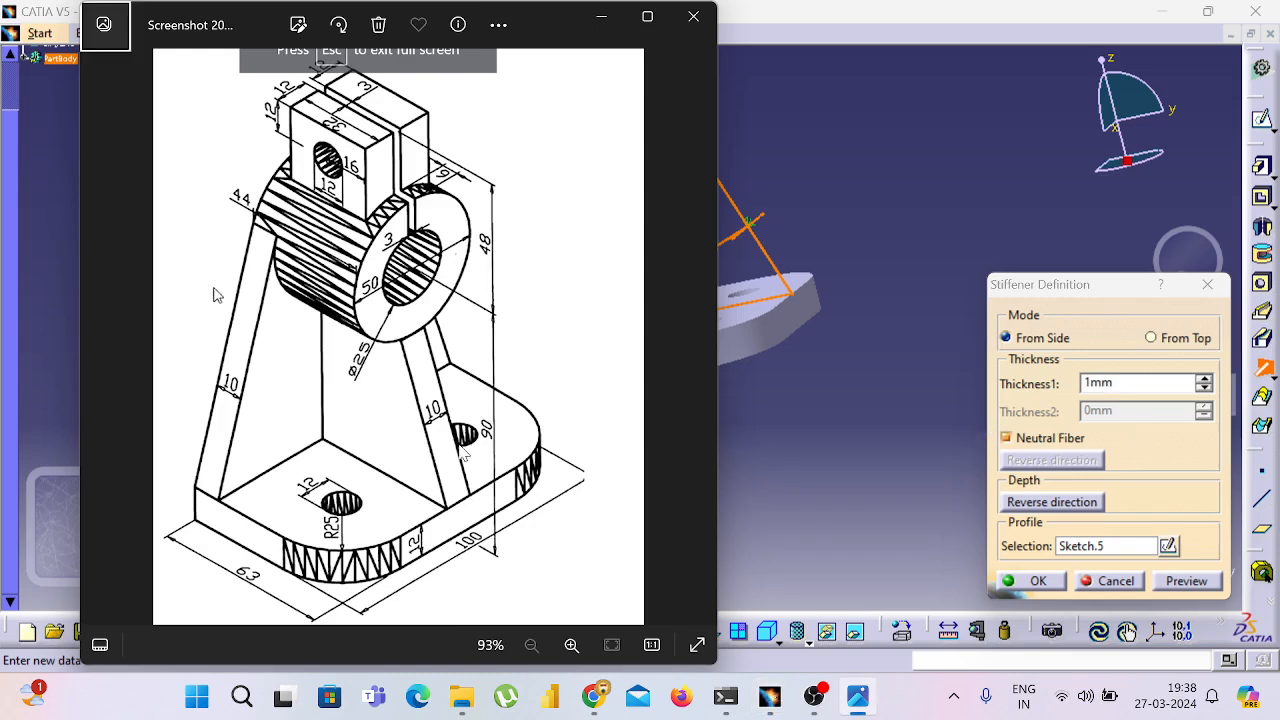
pyautogui.hotkey('alt', 'Tab')
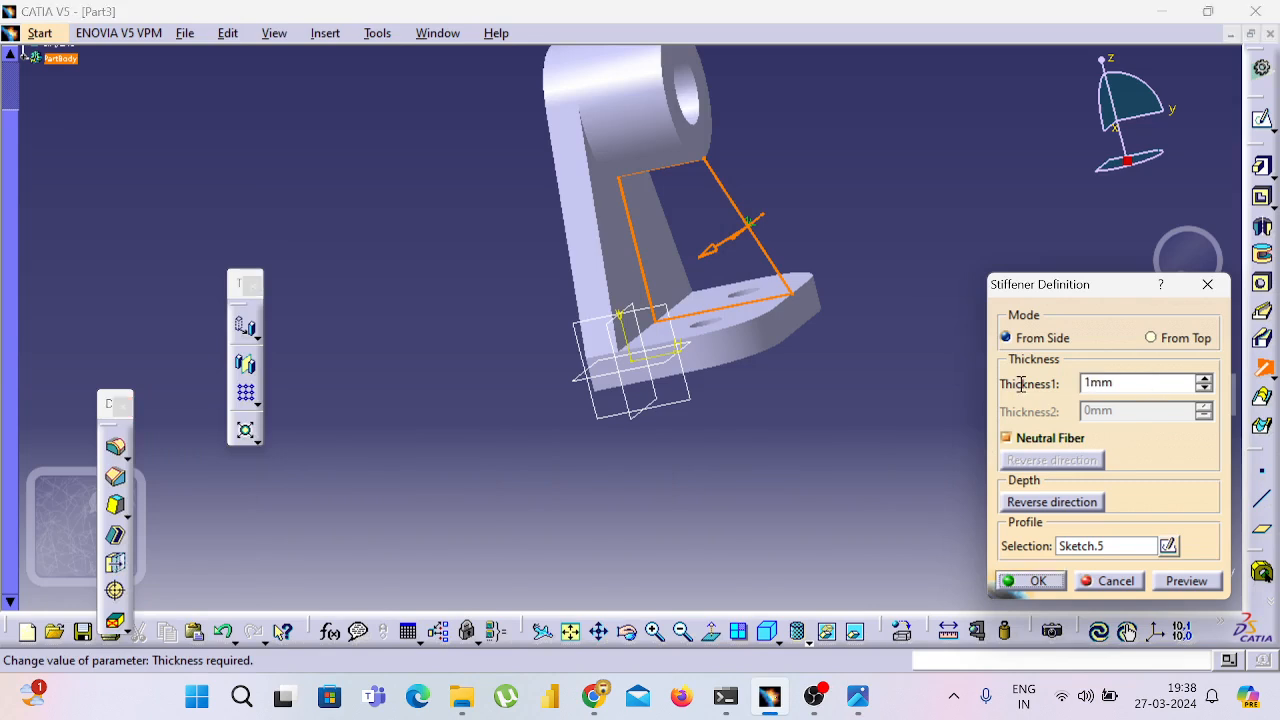
pyautogui.doubleClick(1120, 383)
pyautogui.write('10')
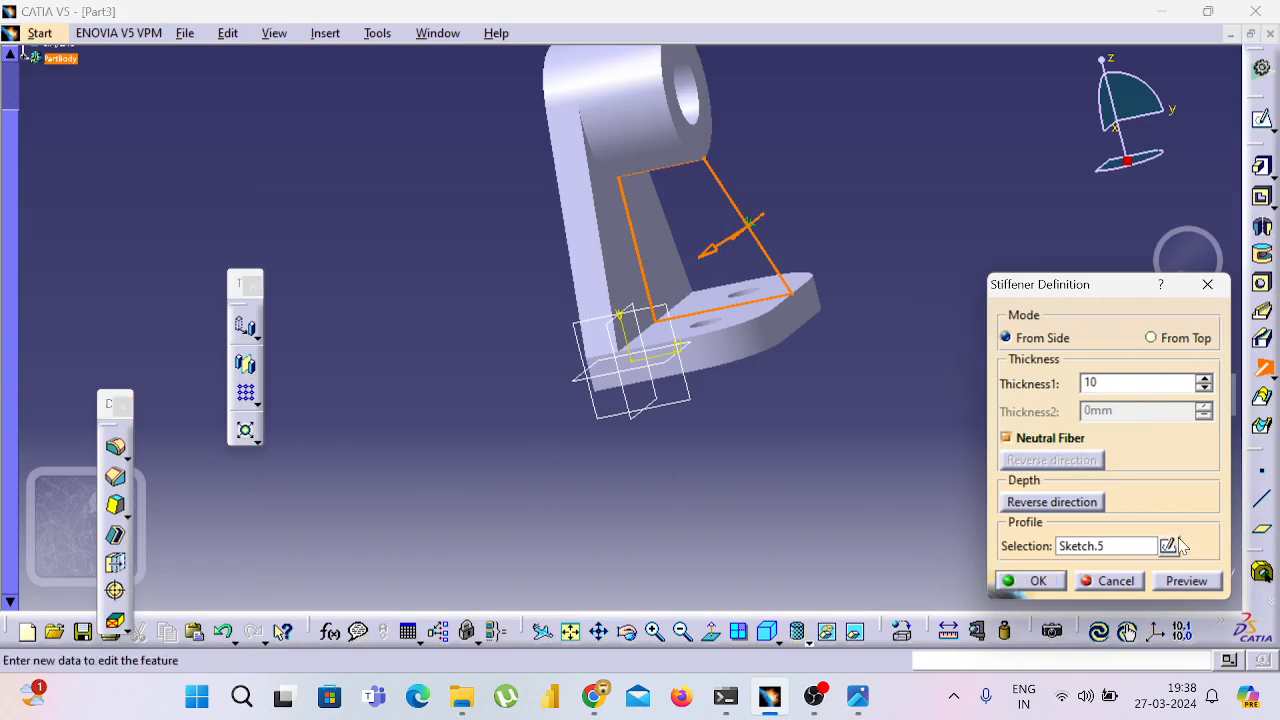
pyautogui.click(1213, 582)
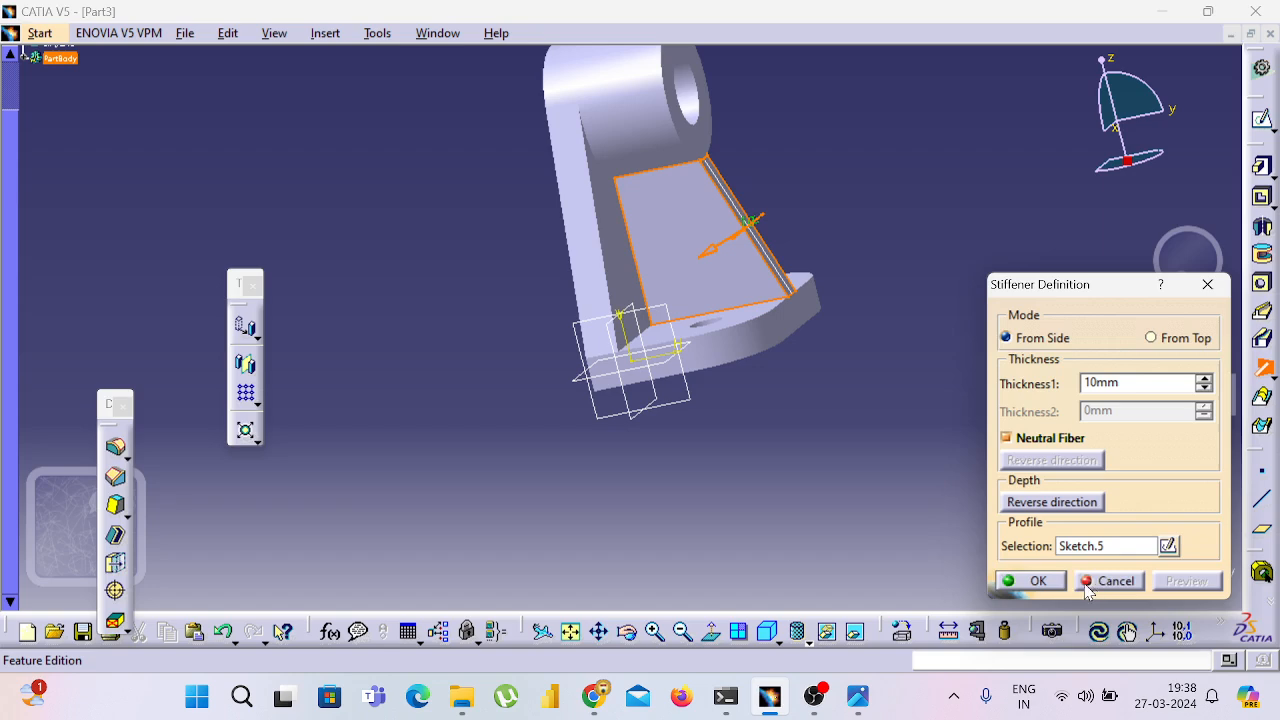
pyautogui.click(1028, 581)
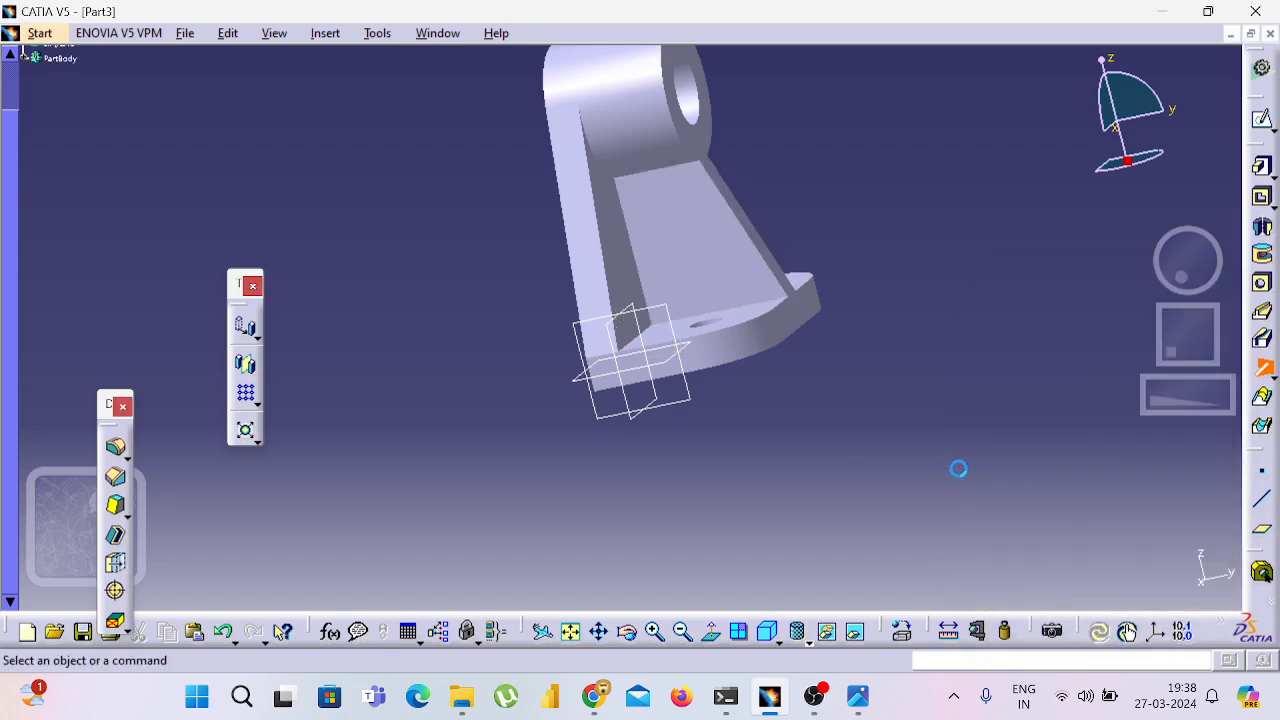
pyautogui.moveTo(958, 469)
pyautogui.mouseDown(button='middle')
pyautogui.moveTo(828, 528)
pyautogui.moveTo(660, 563)
pyautogui.moveTo(546, 429)
pyautogui.mouseUp(button='middle')
pyautogui.hotkey('alt', 'Tab')
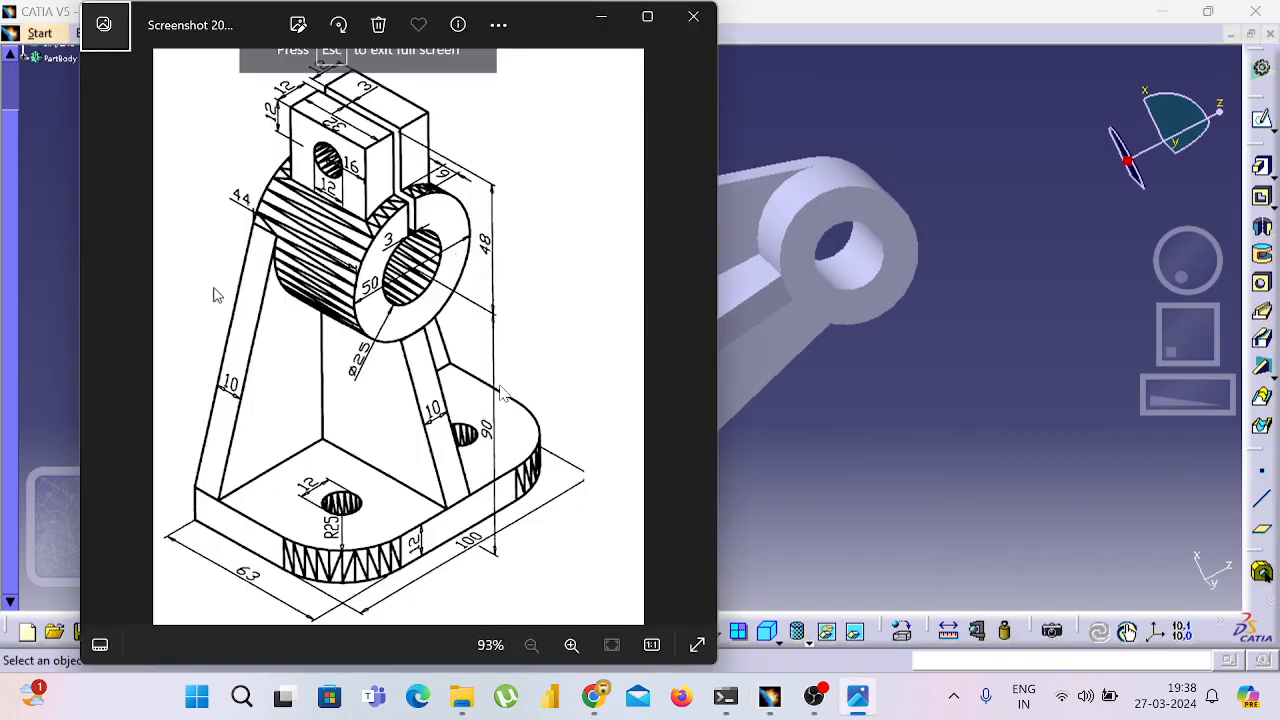
pyautogui.hotkey('alt', 'Tab')
pyautogui.hotkey('alt', 'Tab')
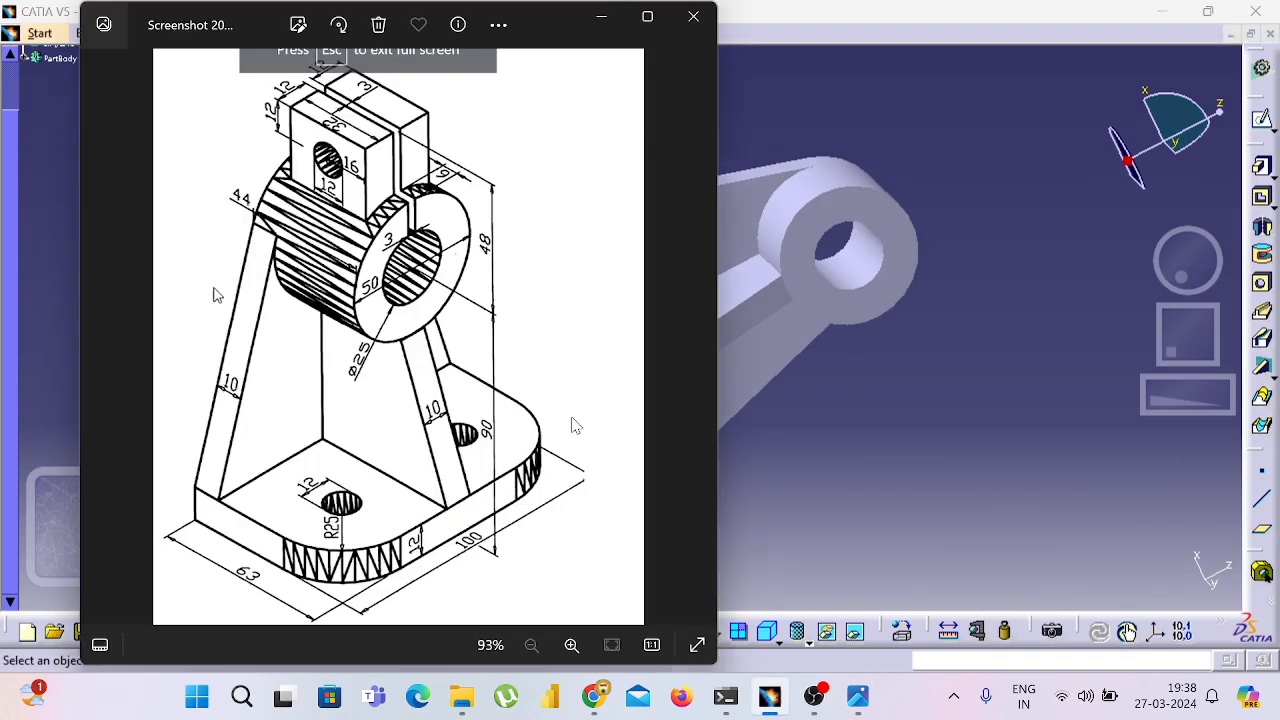
pyautogui.click(760, 317)
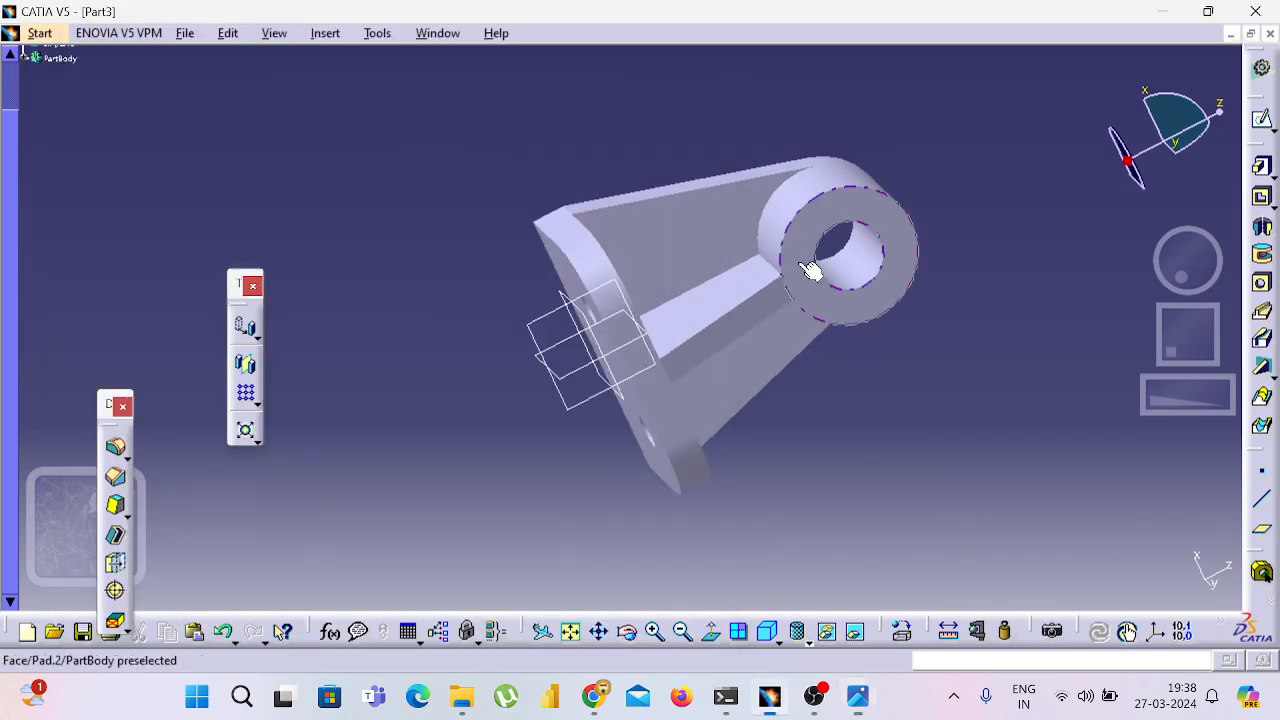
pyautogui.hotkey('alt', 'Tab')
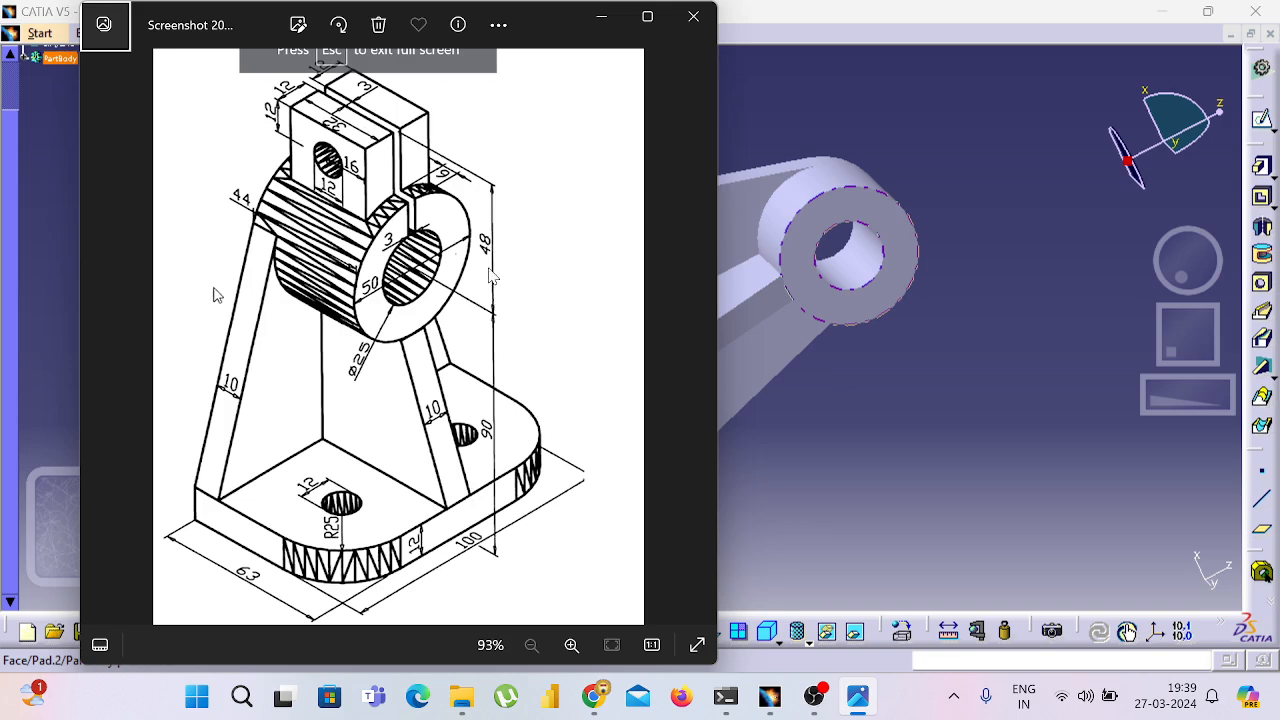
pyautogui.click(846, 430)
pyautogui.moveTo(838, 425); pyautogui.dragTo(654, 354, button='middle')
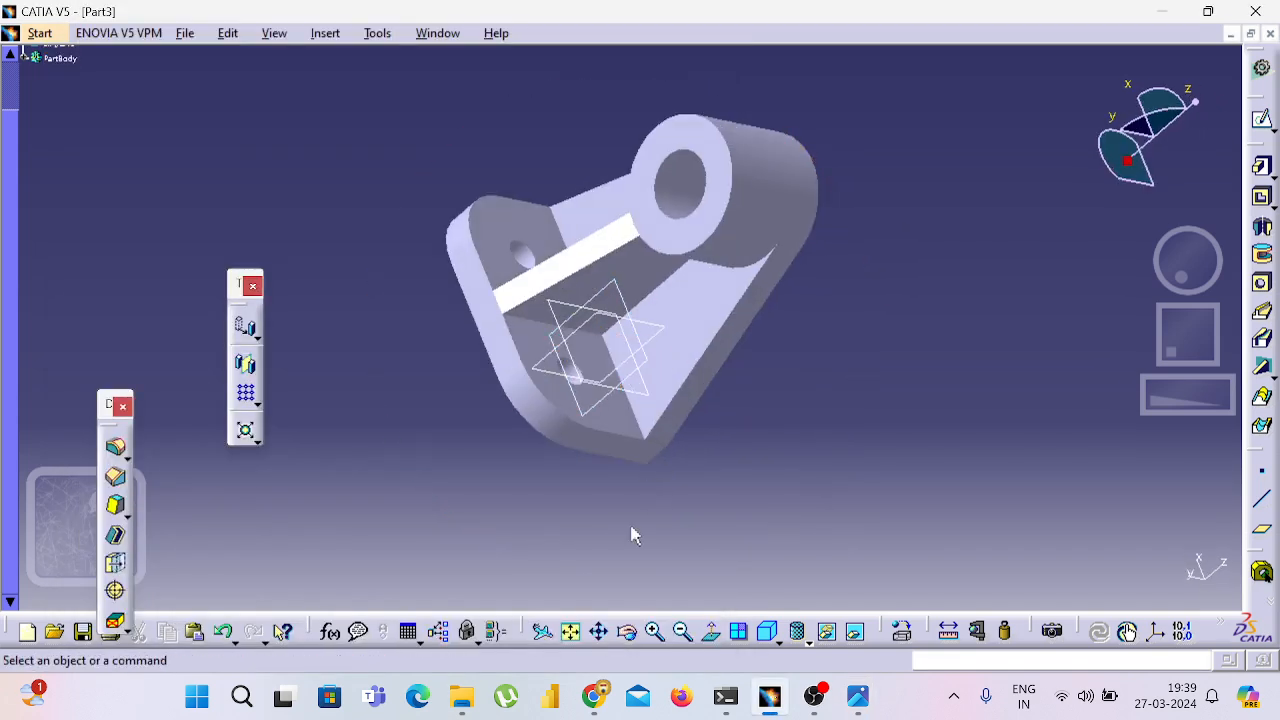
pyautogui.moveTo(632, 536); pyautogui.dragTo(847, 370, button='middle')
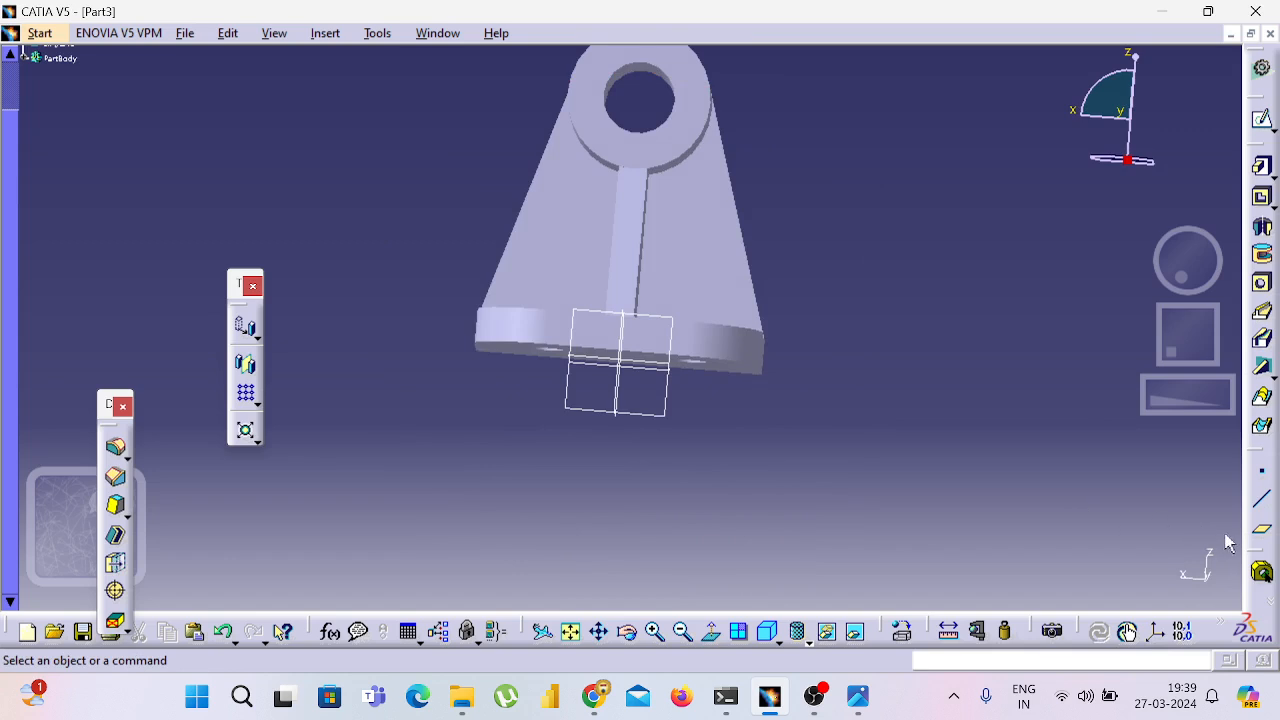
pyautogui.click(638, 361)
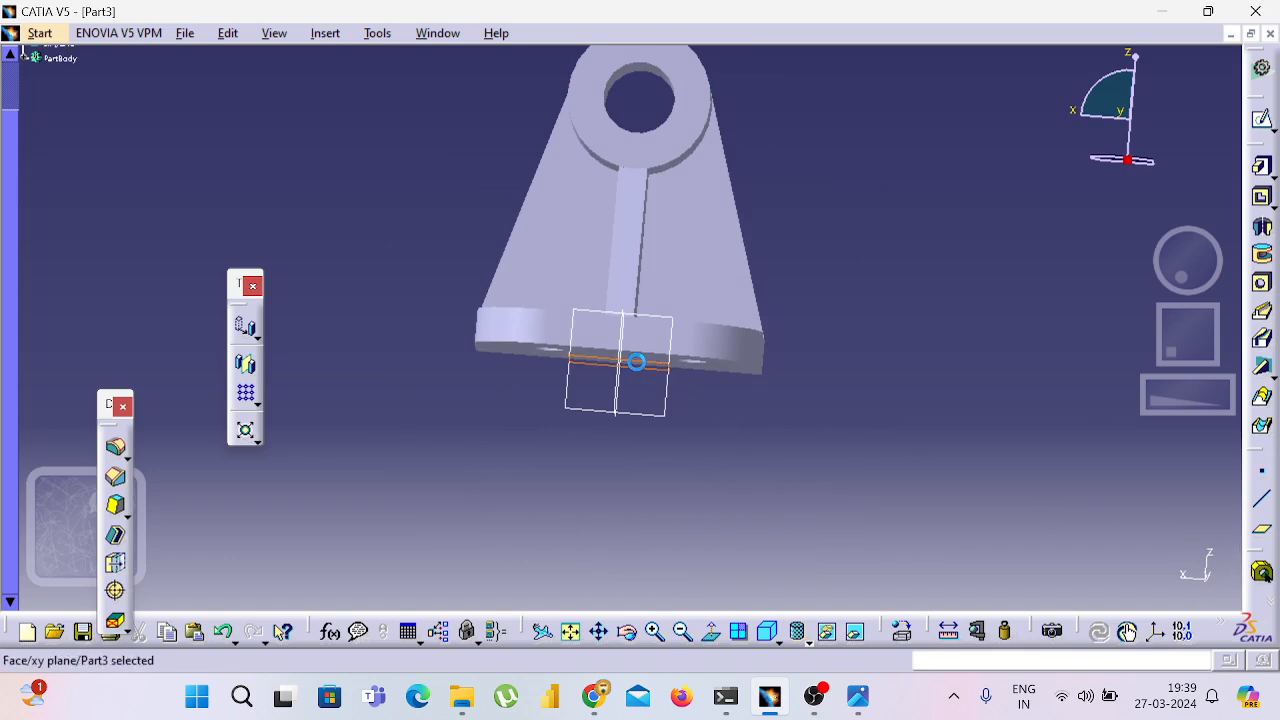
# - Create a plane offset 90+48 (138 mm) from the xy plane
pyautogui.click(1261, 529)
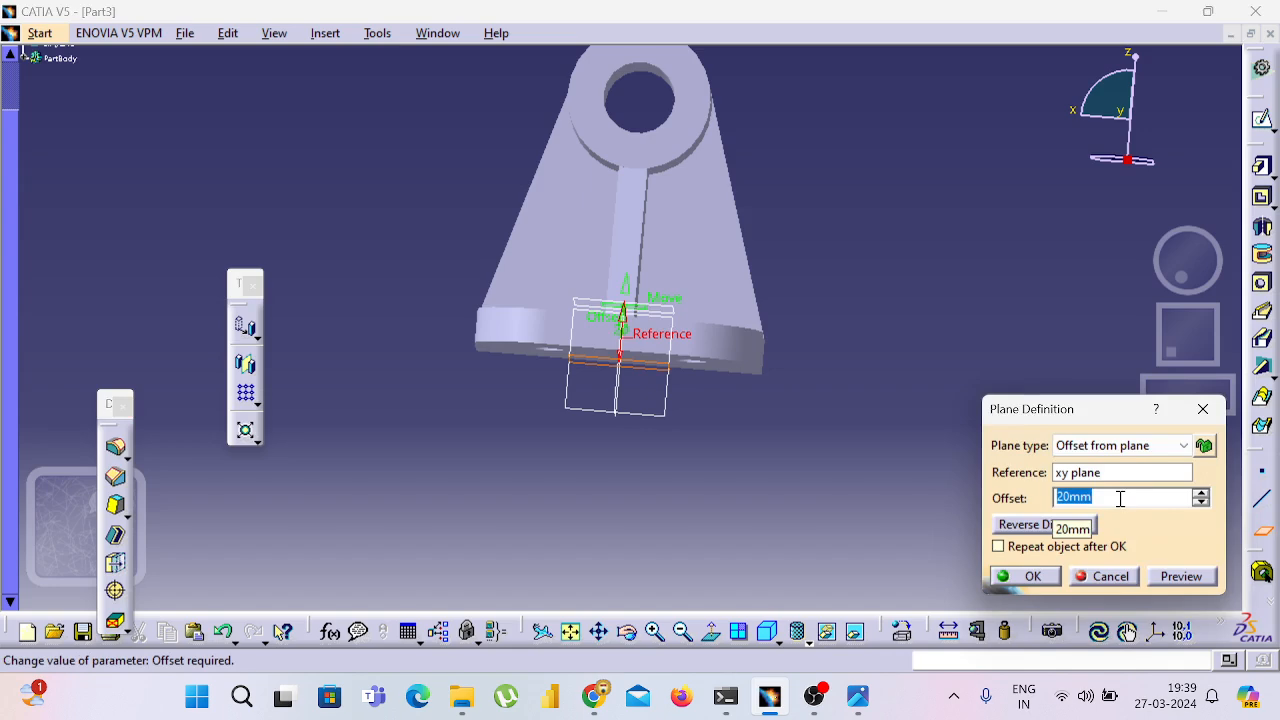
pyautogui.click(1120, 499)
pyautogui.hotkey('alt', 'Tab')
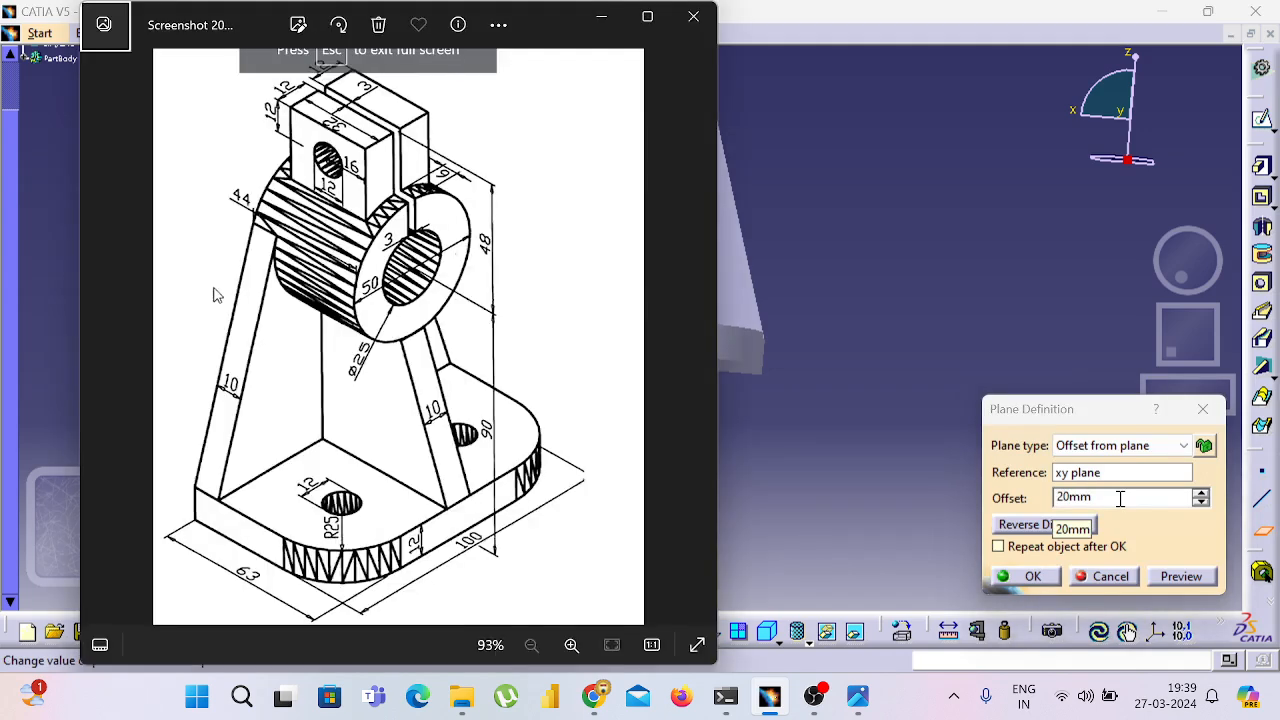
pyautogui.hotkey('alt', 'Tab')
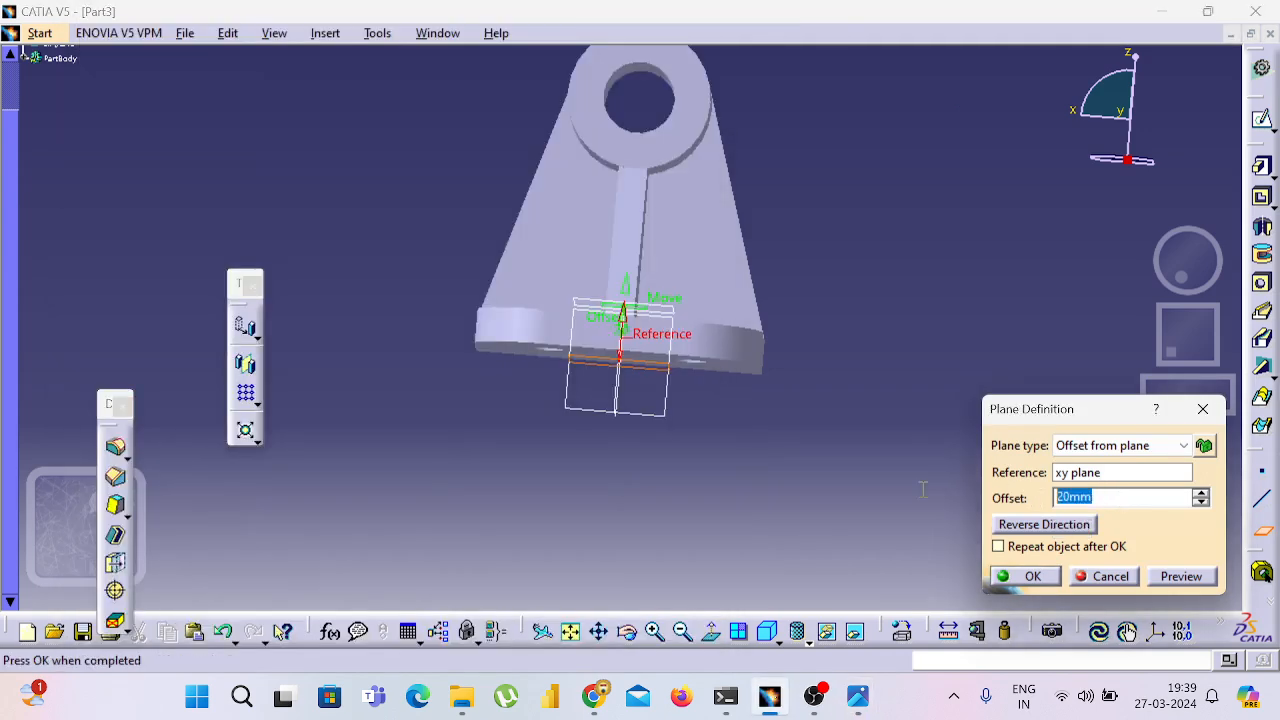
pyautogui.write('90+48')
pyautogui.press('Return')
pyautogui.press('Return')
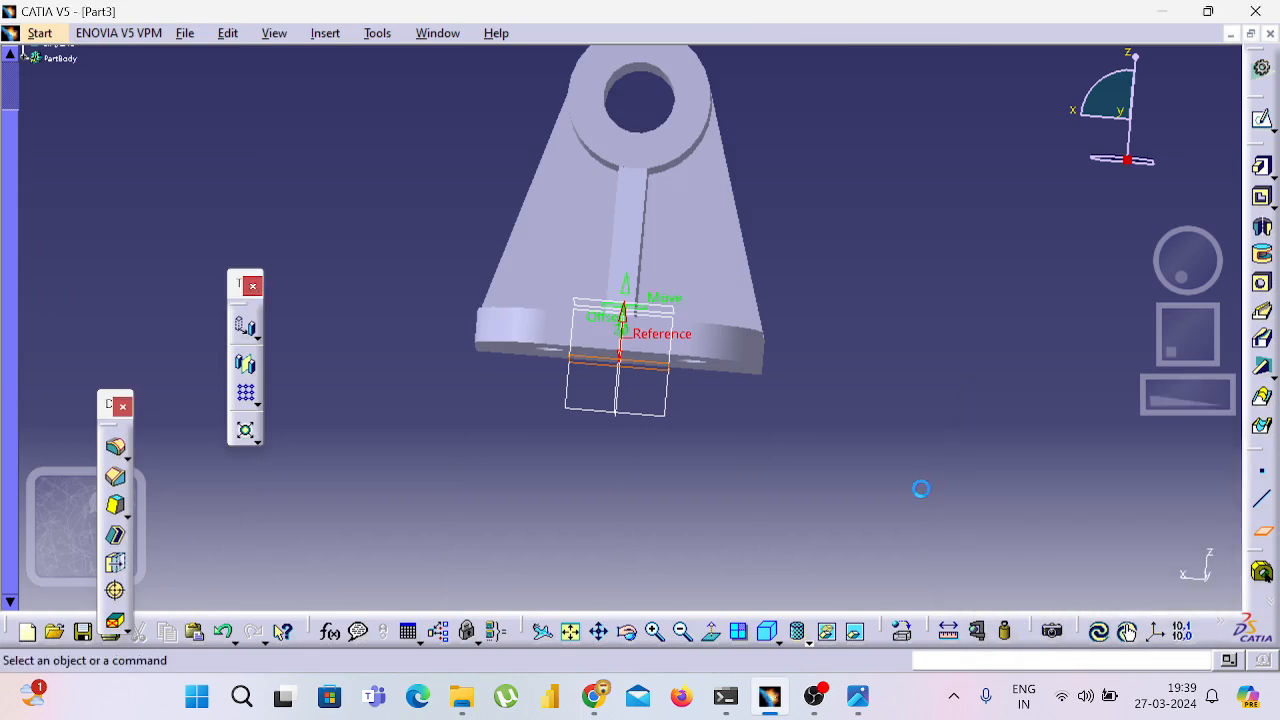
pyautogui.click(570, 632)
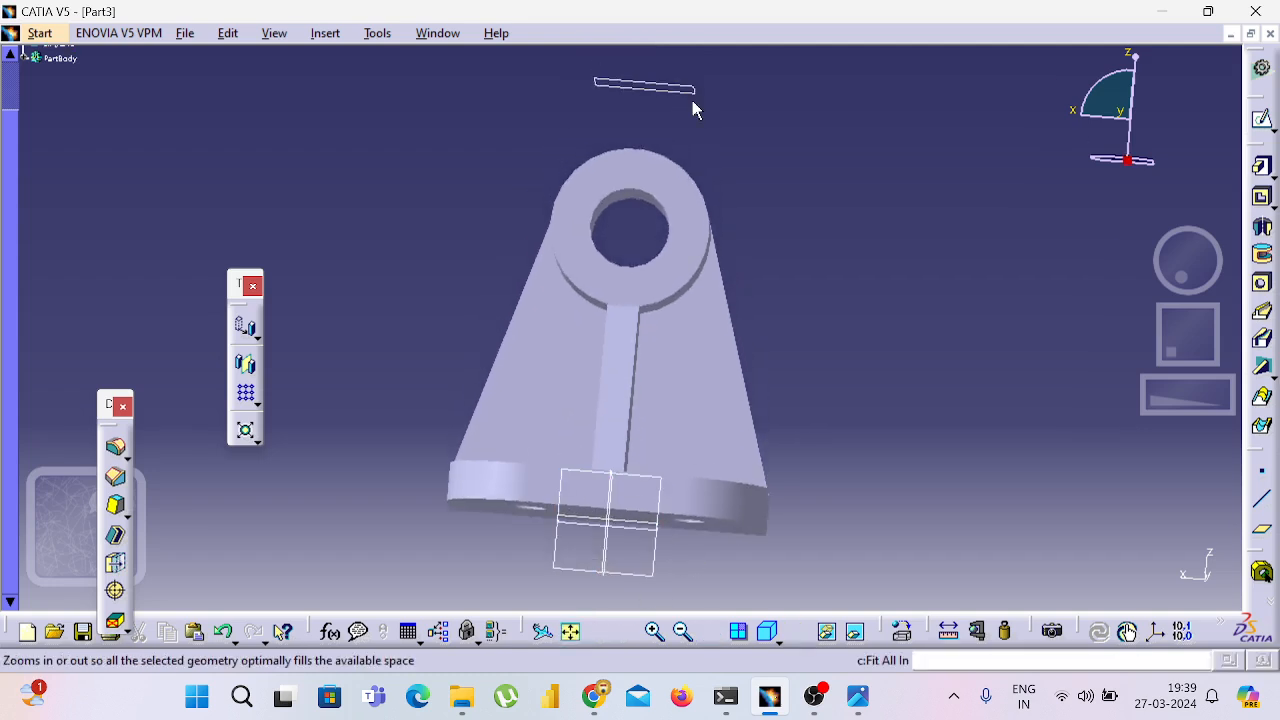
# - Select Plane.1 and start a sketch on it, checking the reference drawing
pyautogui.click(677, 88)
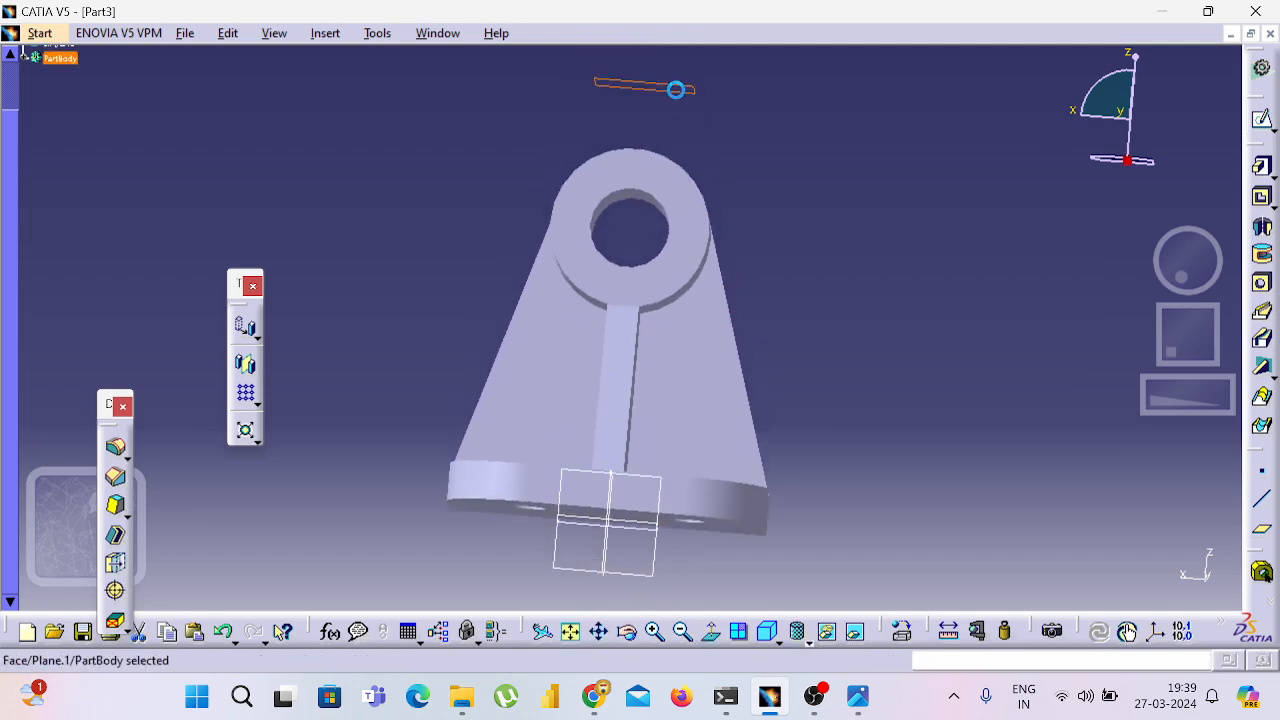
pyautogui.click(1260, 120)
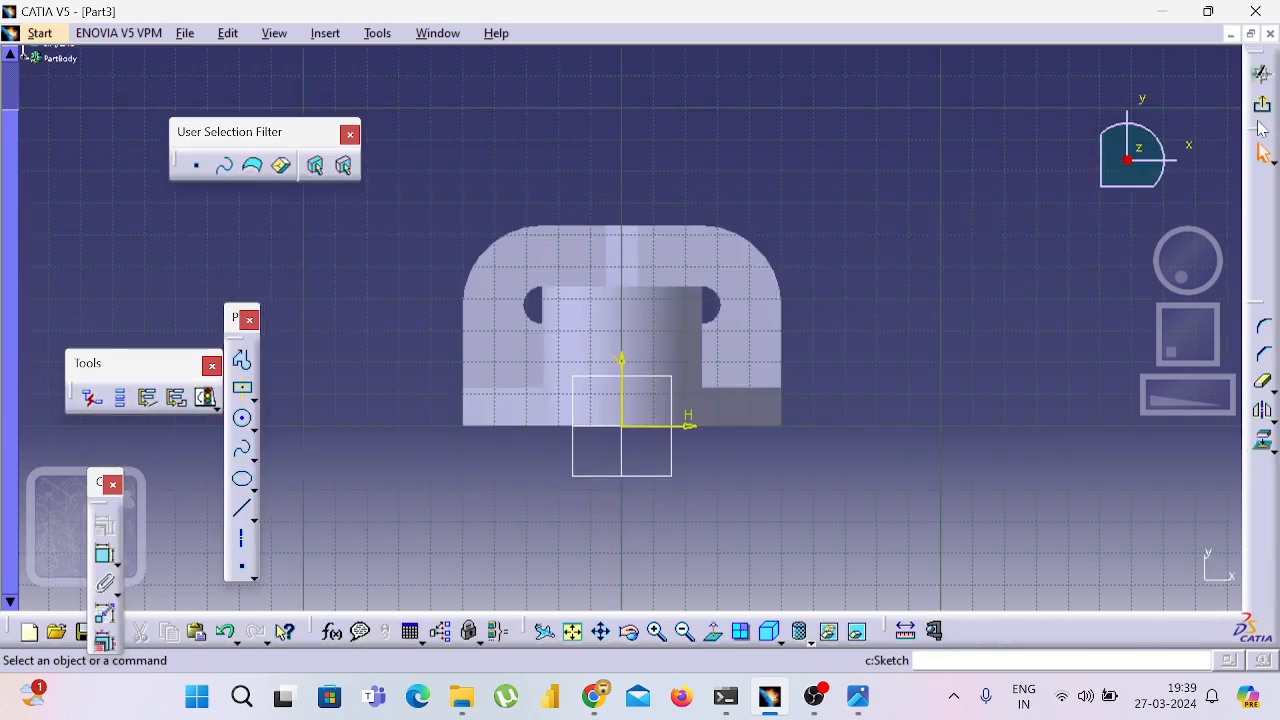
pyautogui.hotkey('alt', 'Tab')
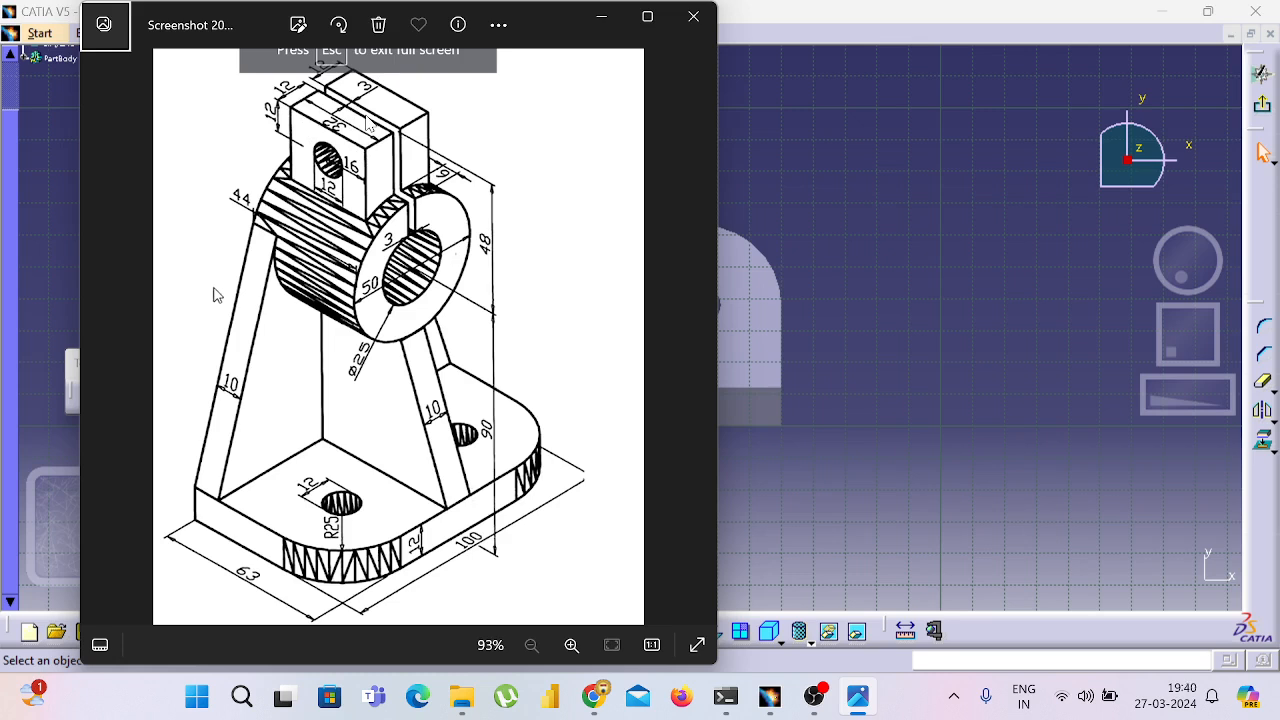
pyautogui.click(820, 149)
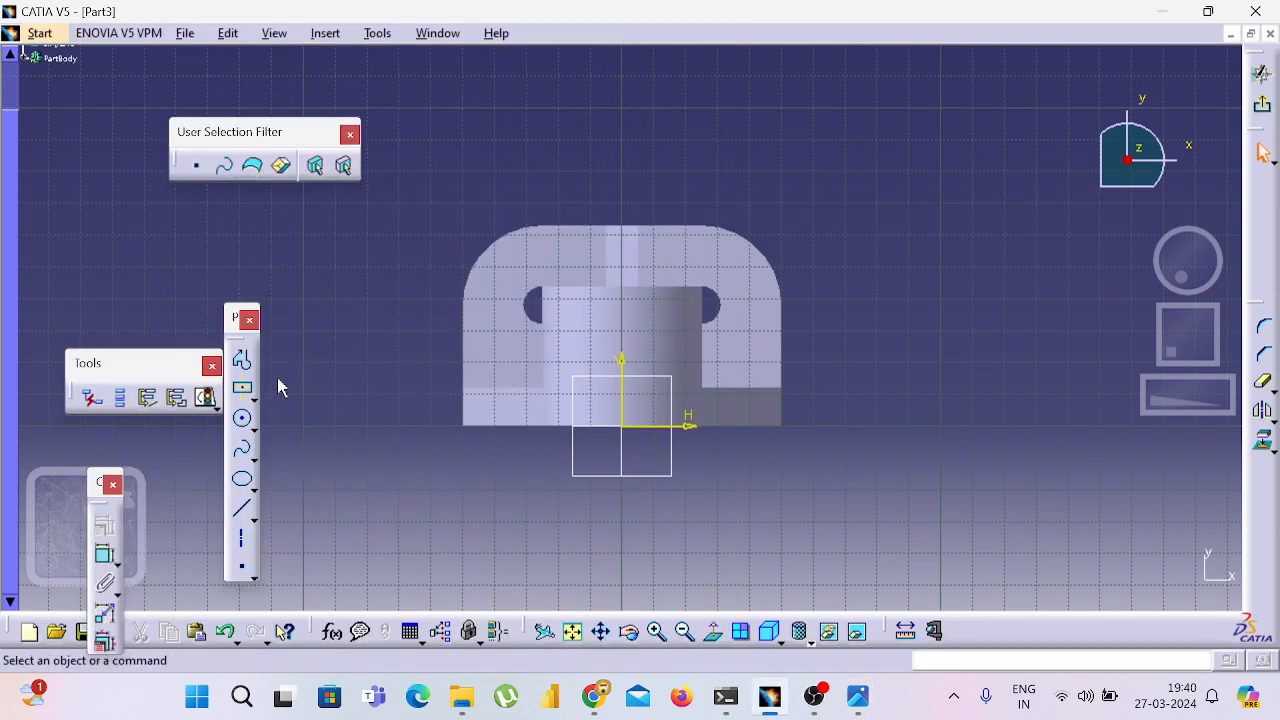
pyautogui.click(243, 389)
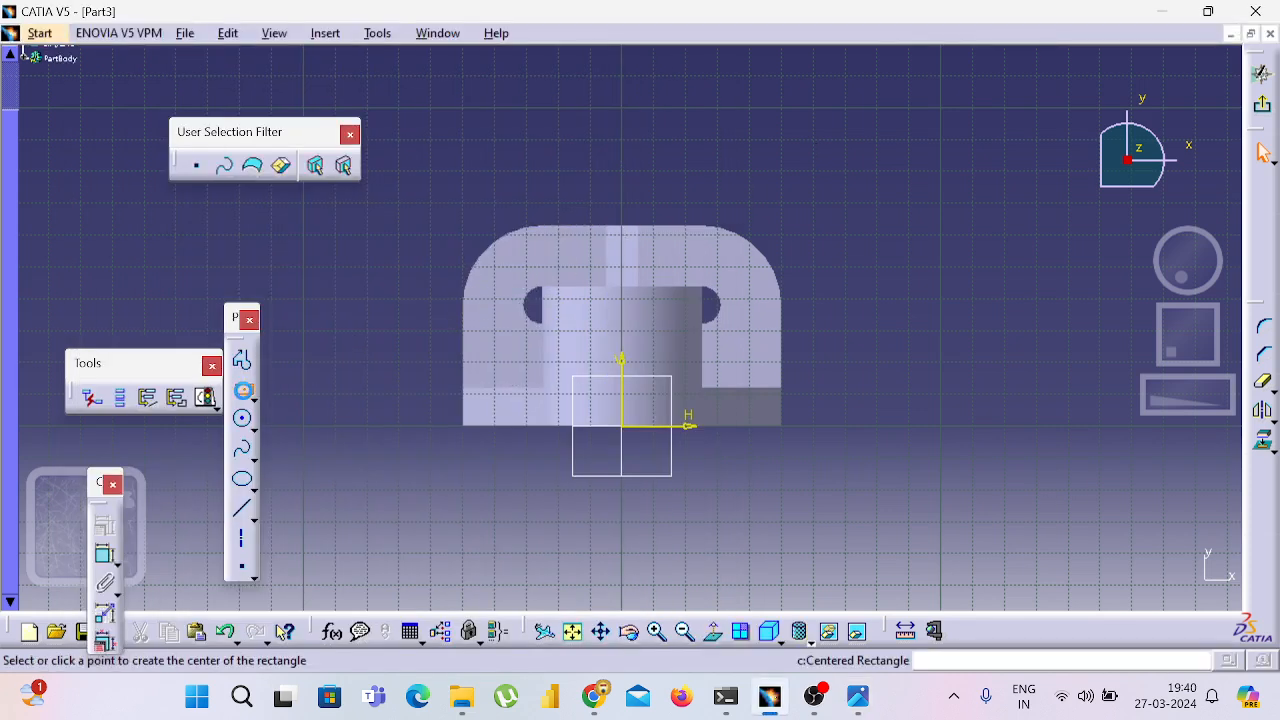
# - Draw a centred rectangle with its centre on the vertical axis
pyautogui.click(626, 355)
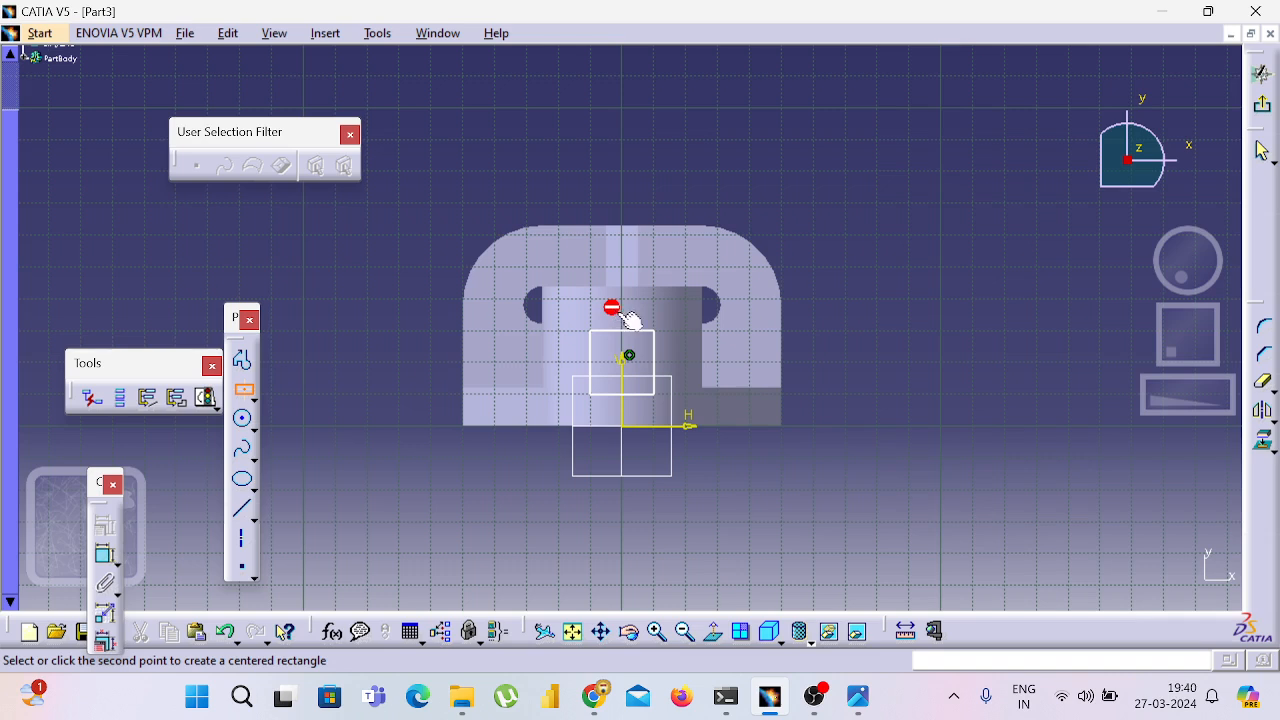
pyautogui.press('Escape')
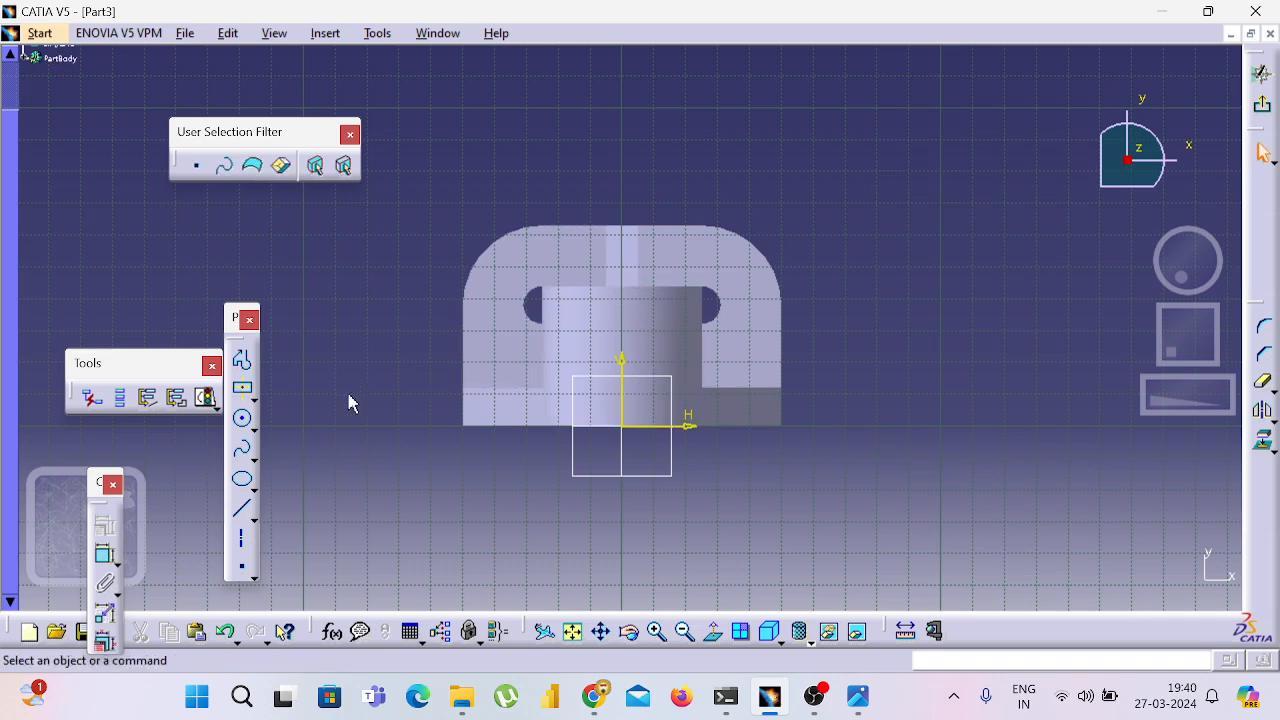
pyautogui.click(247, 396)
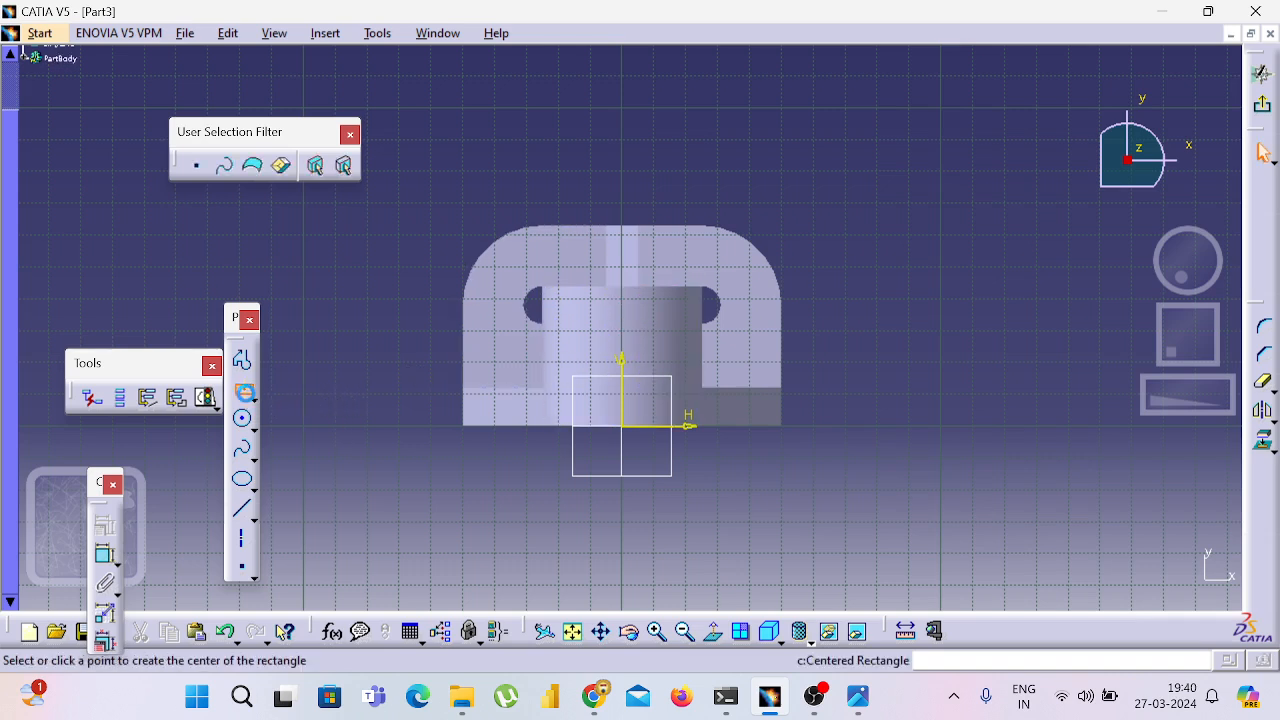
pyautogui.click(627, 323)
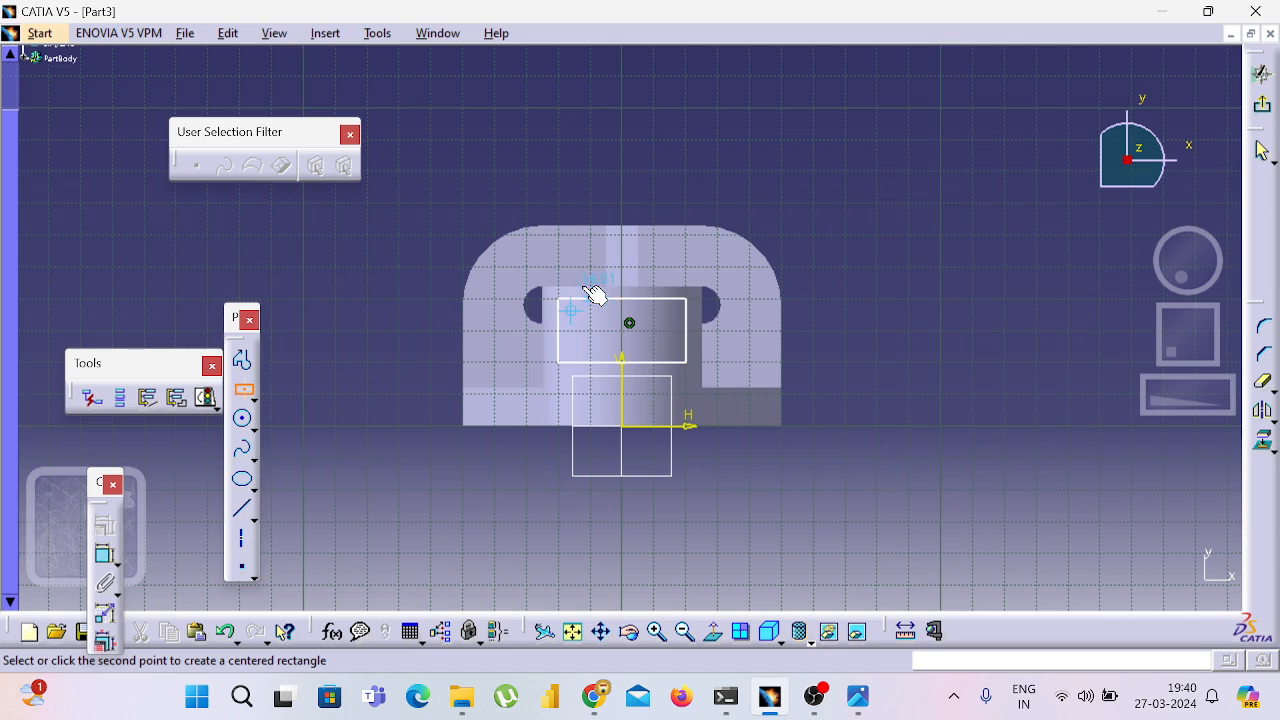
pyautogui.click(590, 298)
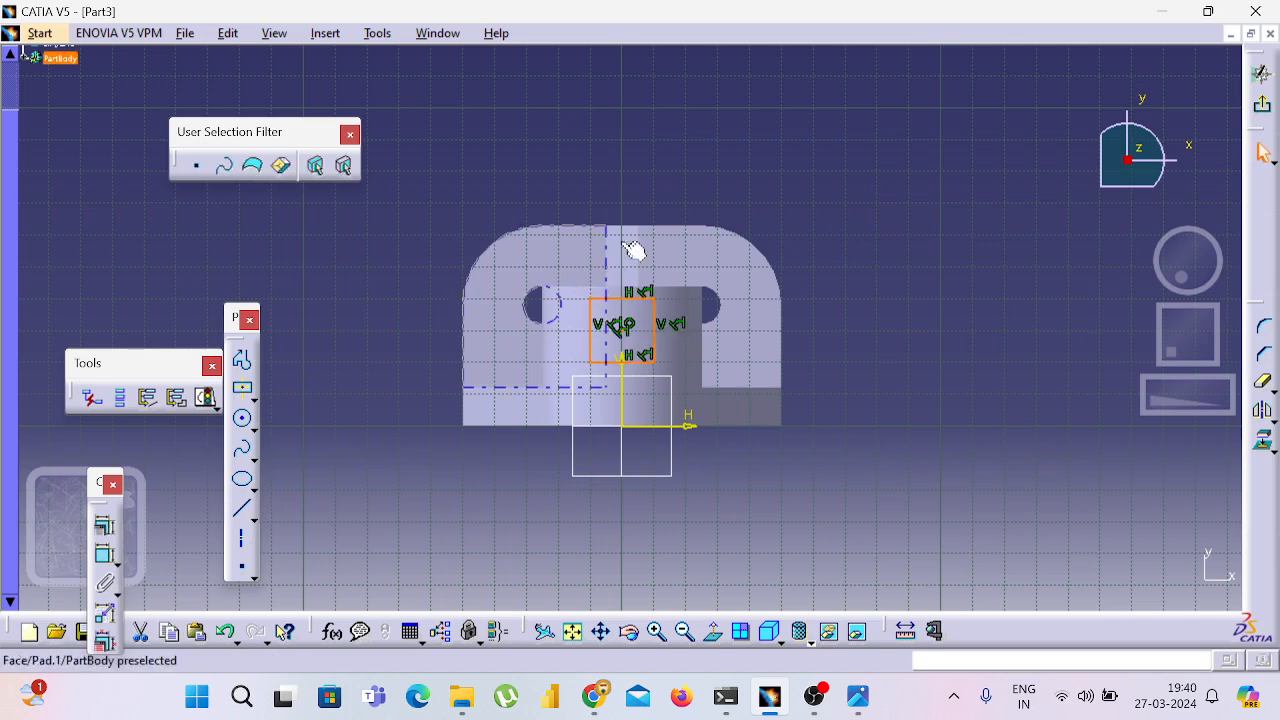
pyautogui.click(666, 152)
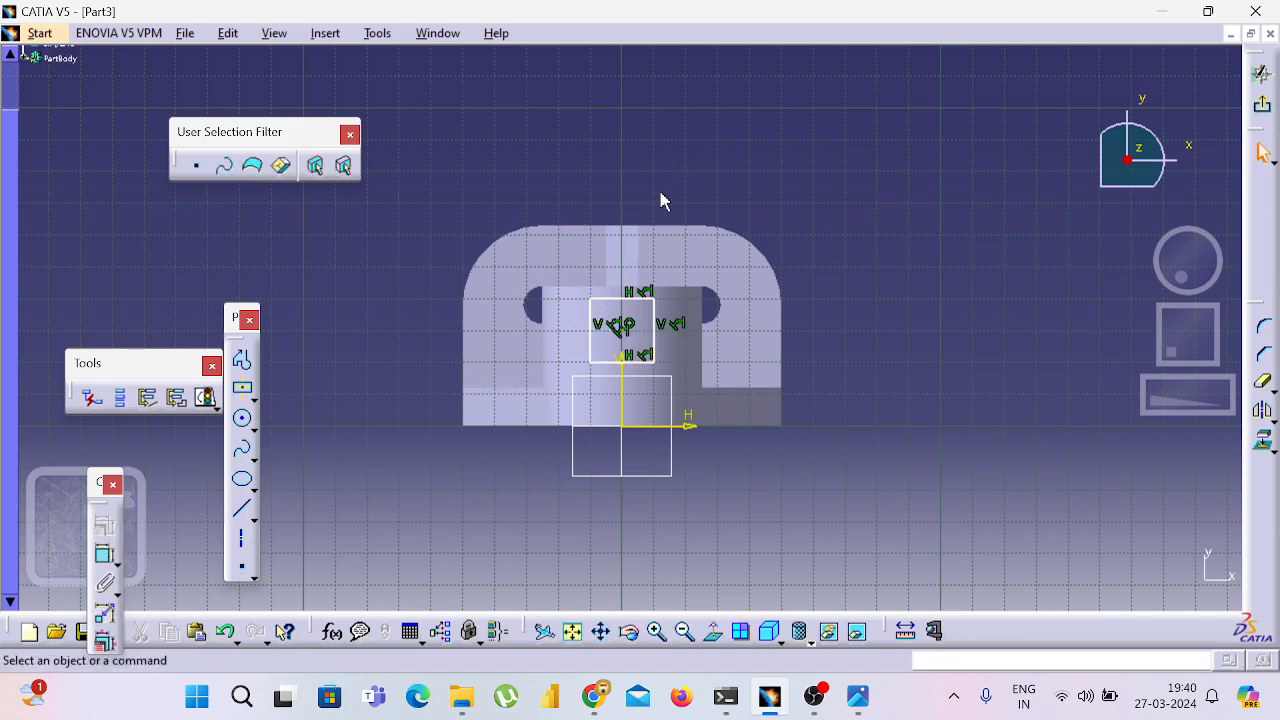
# - Dimension the rectangle's width to 27 mm
pyautogui.click(107, 557)
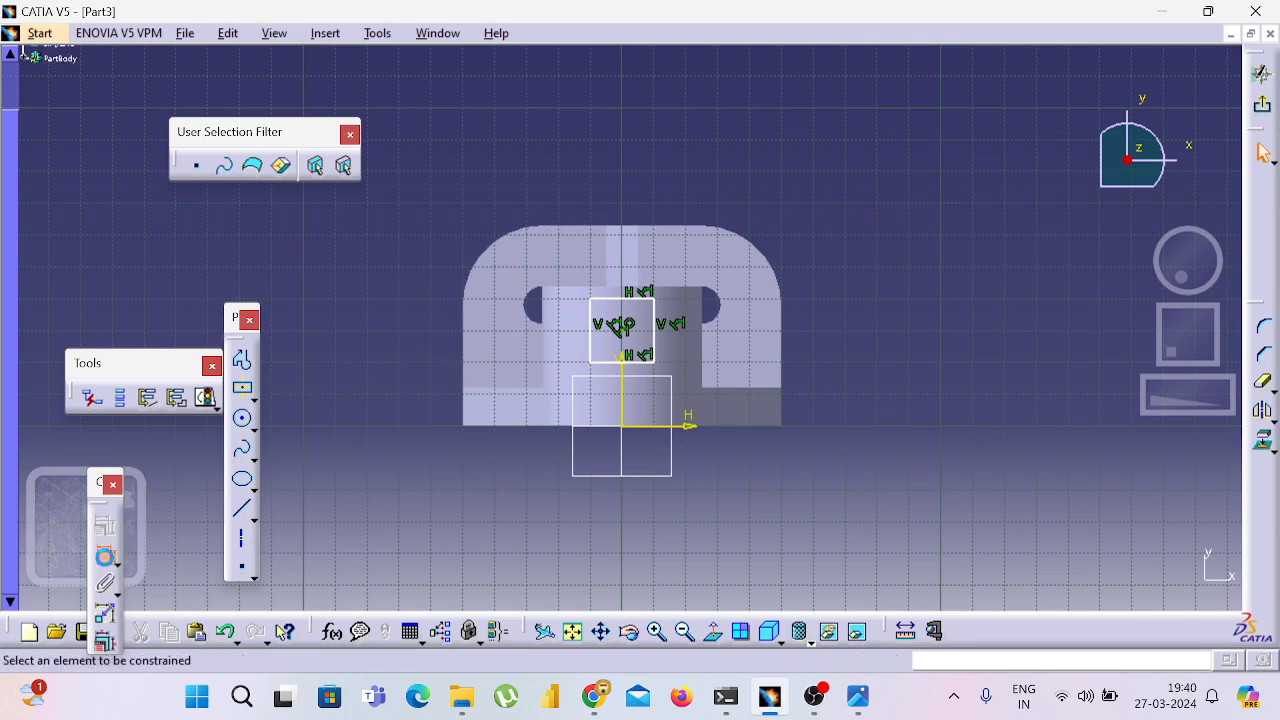
pyautogui.click(626, 298)
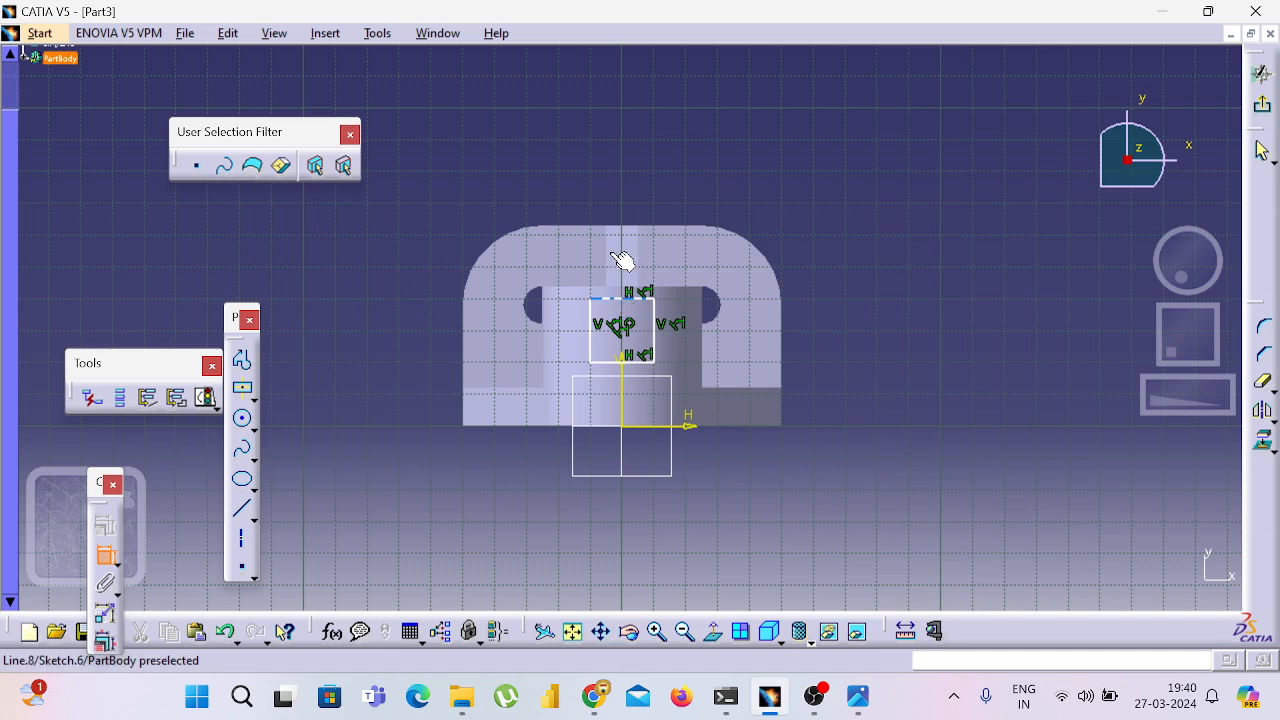
pyautogui.click(620, 190)
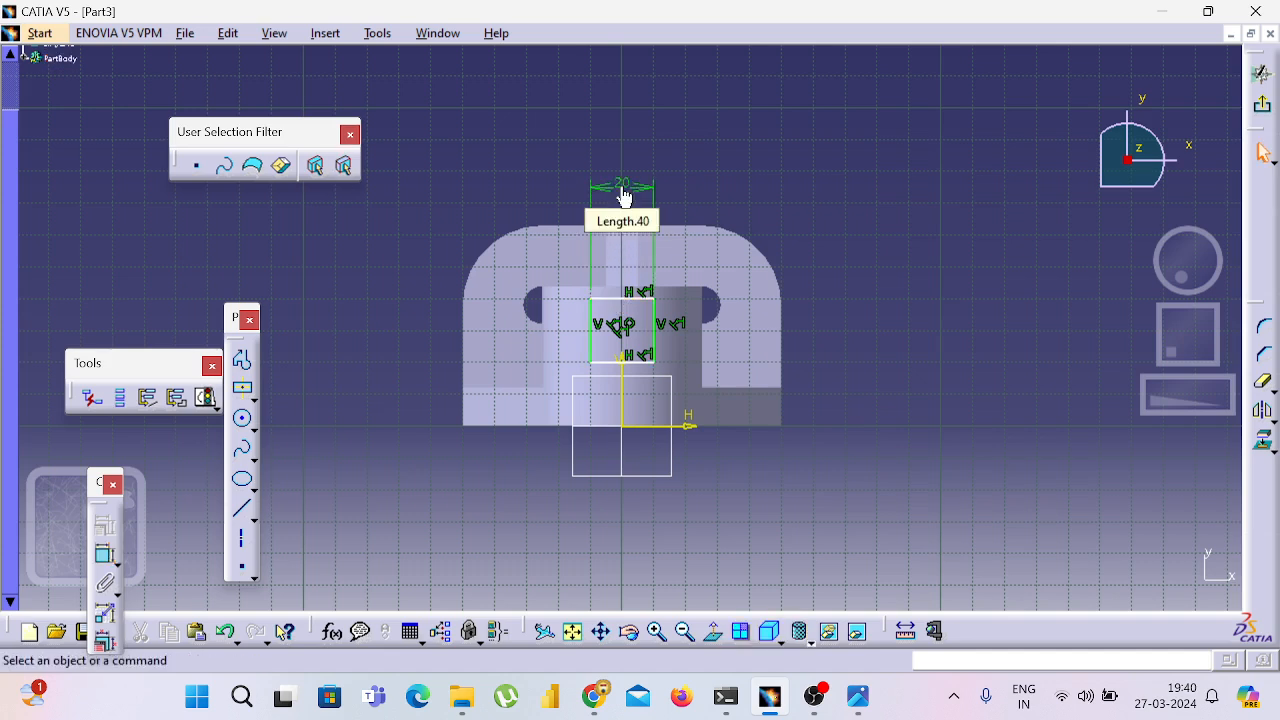
pyautogui.click(621, 186)
pyautogui.doubleClick(621, 186)
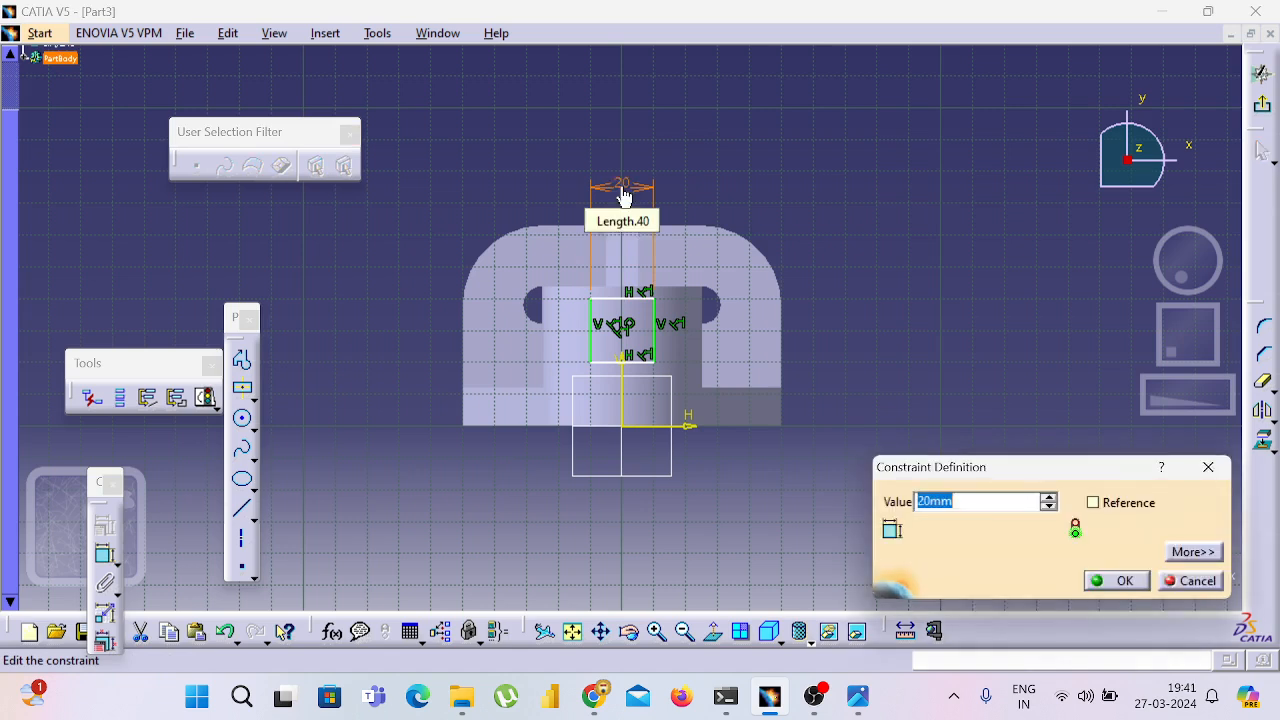
pyautogui.write('27mm')
pyautogui.press('Return')
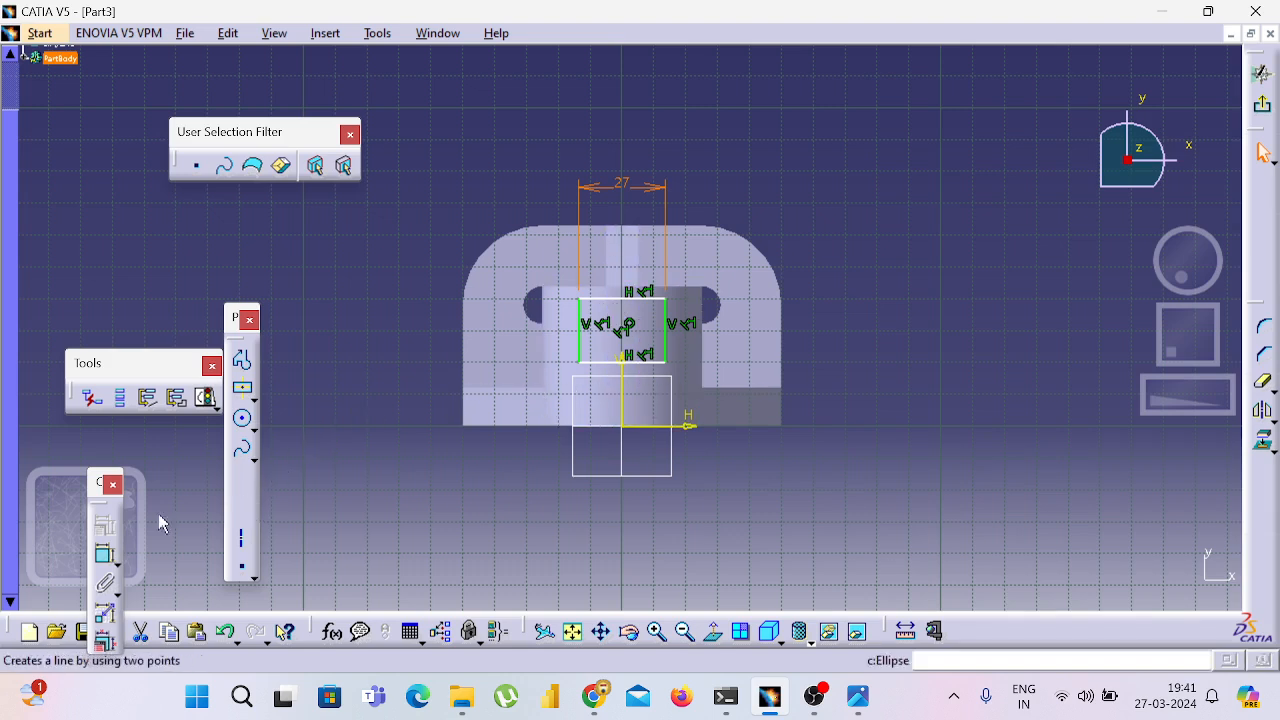
# - Dimension the rectangle's height to 32
pyautogui.click(106, 558)
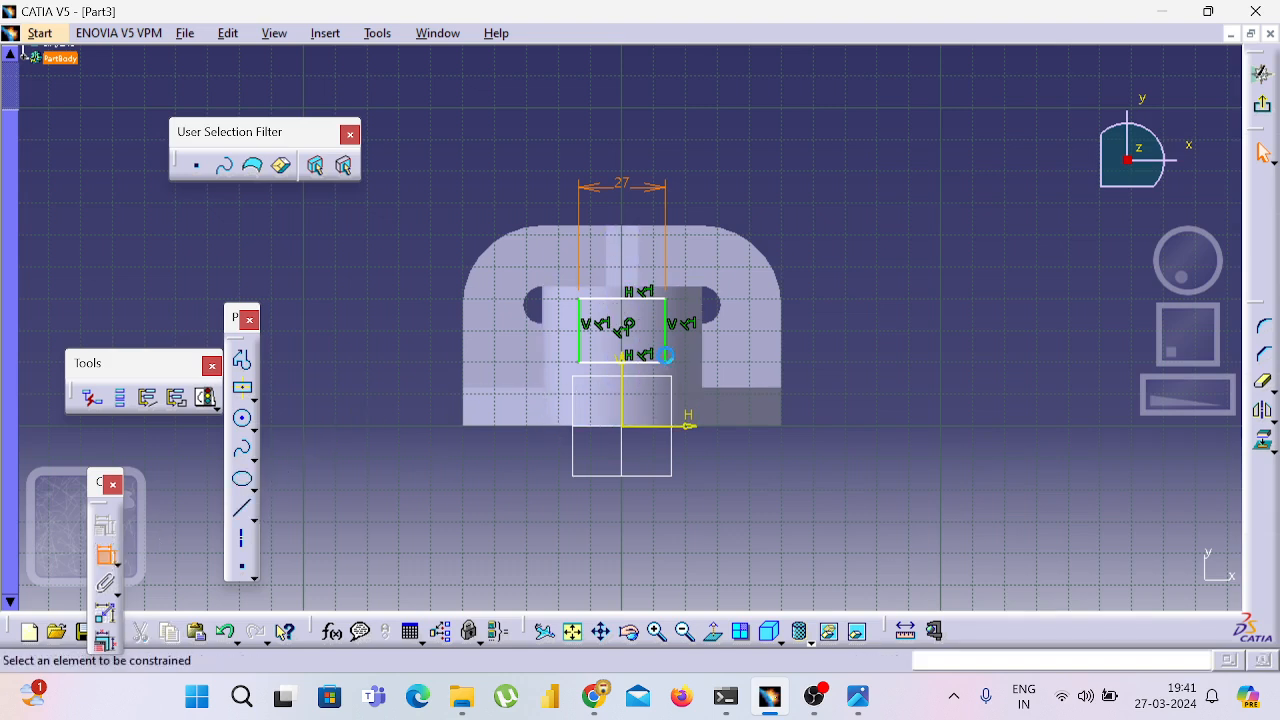
pyautogui.click(676, 336)
pyautogui.click(818, 323)
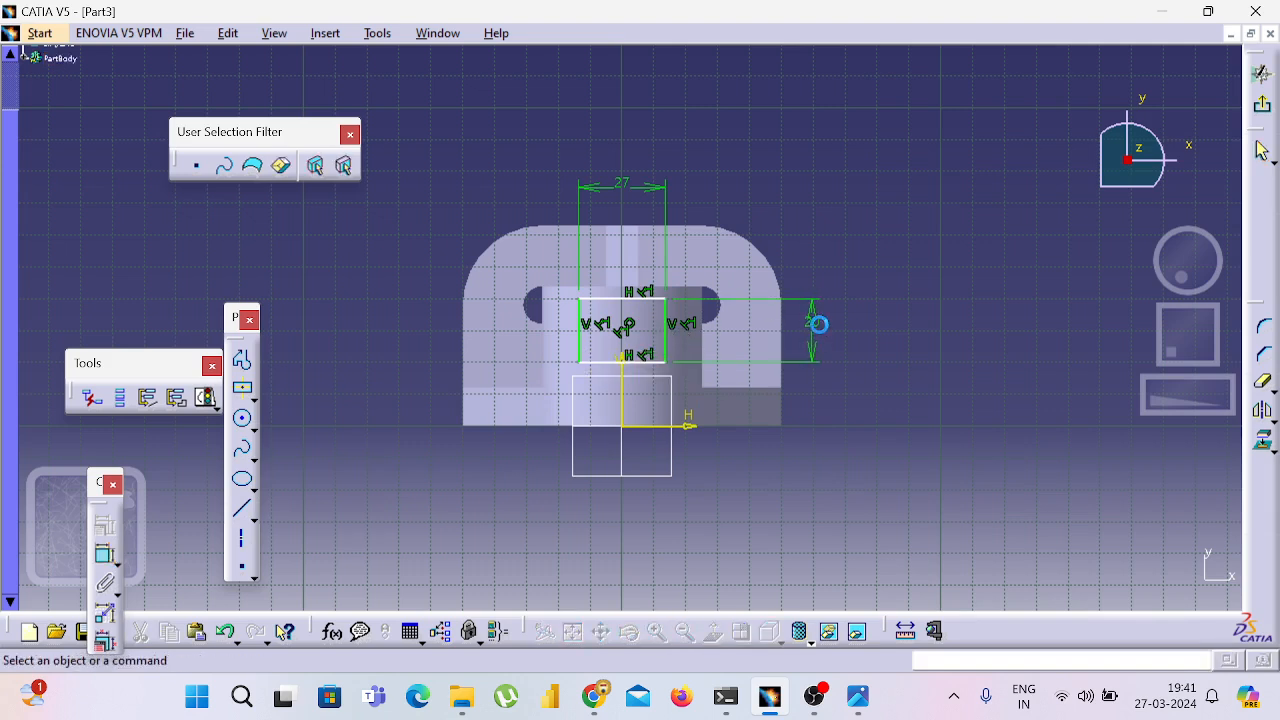
pyautogui.click(818, 323)
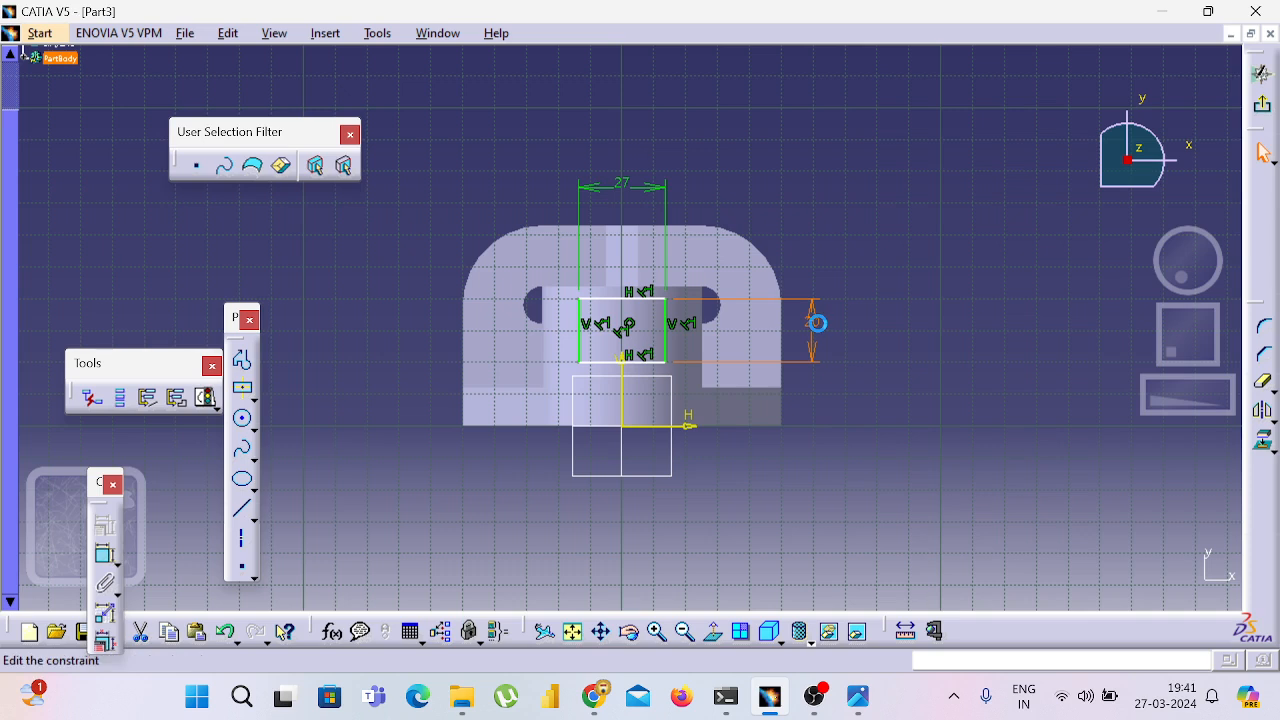
pyautogui.doubleClick(818, 323)
pyautogui.write('32')
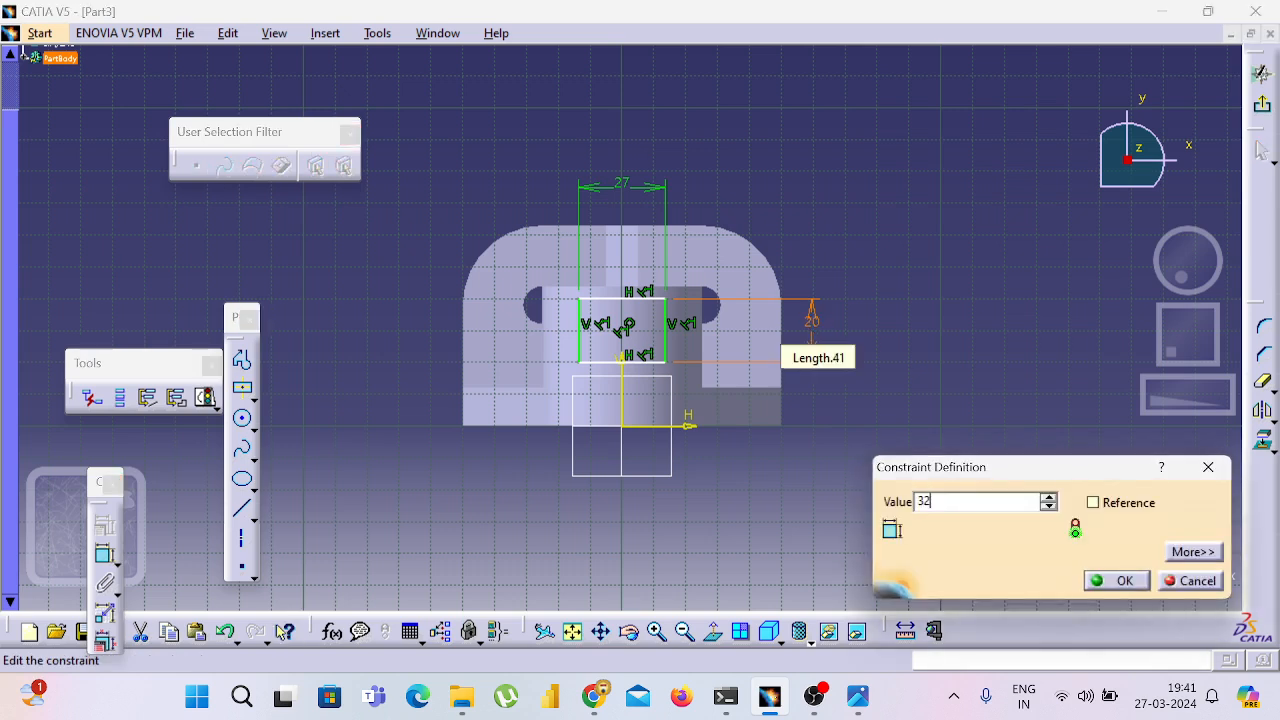
pyautogui.press('Return')
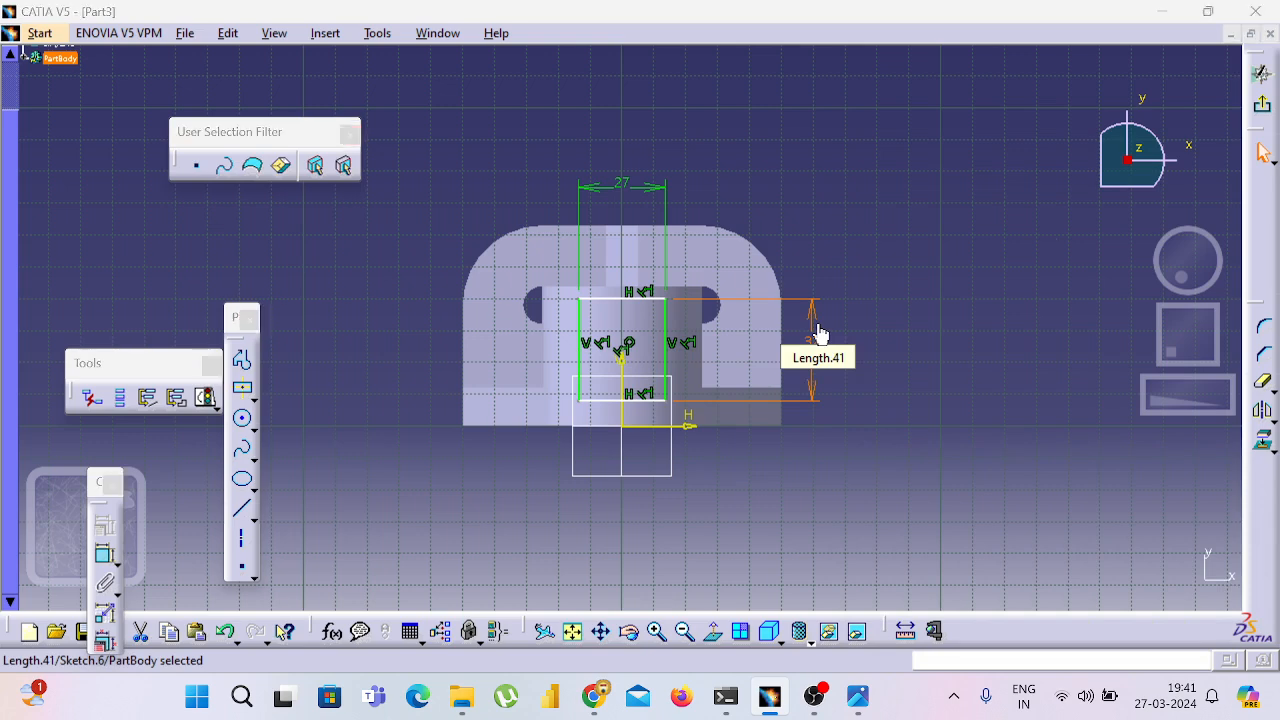
# - Constrain the rectangle's top edge to the edge above it with an offset of 0
pyautogui.hotkey('alt', 'Tab')
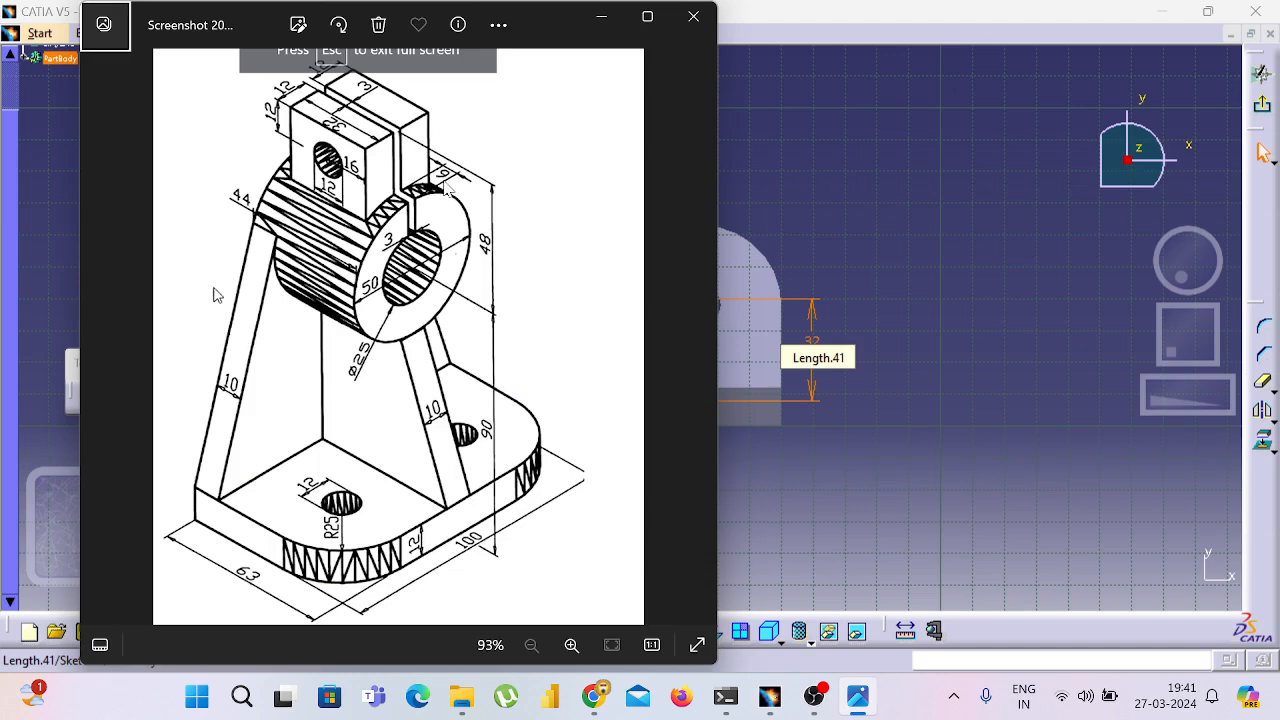
pyautogui.hotkey('alt', 'Tab')
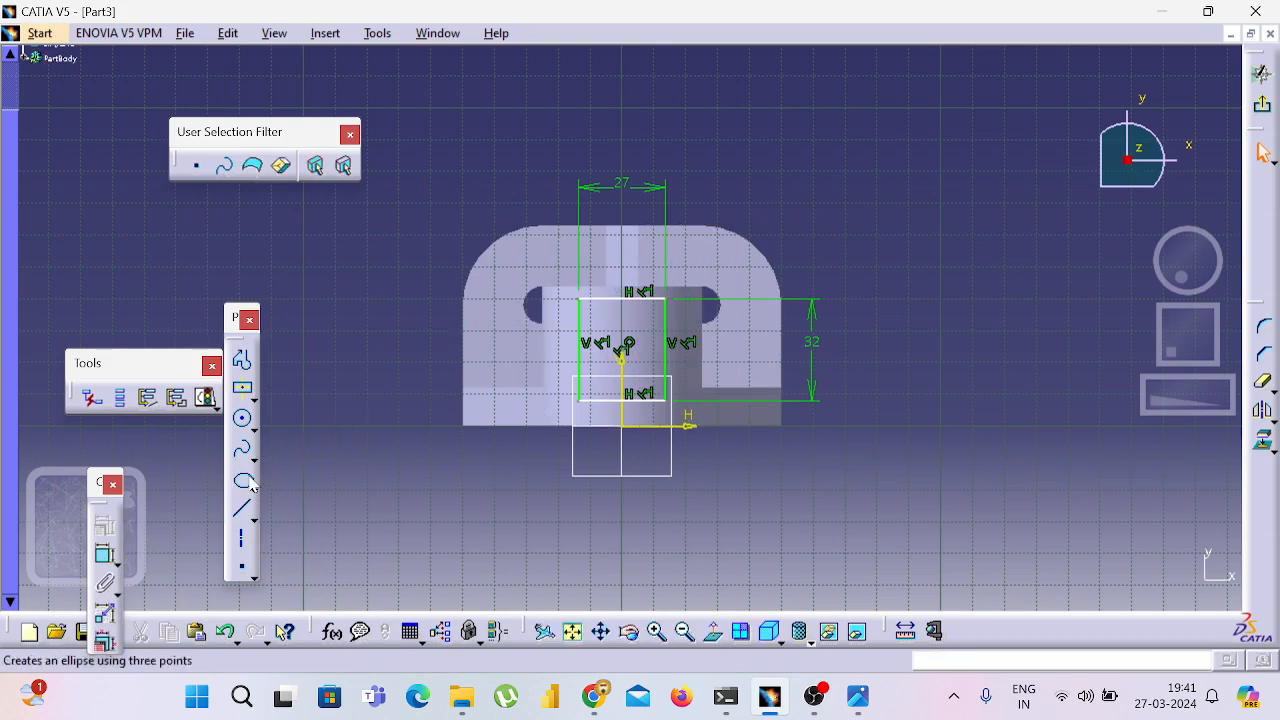
pyautogui.click(106, 562)
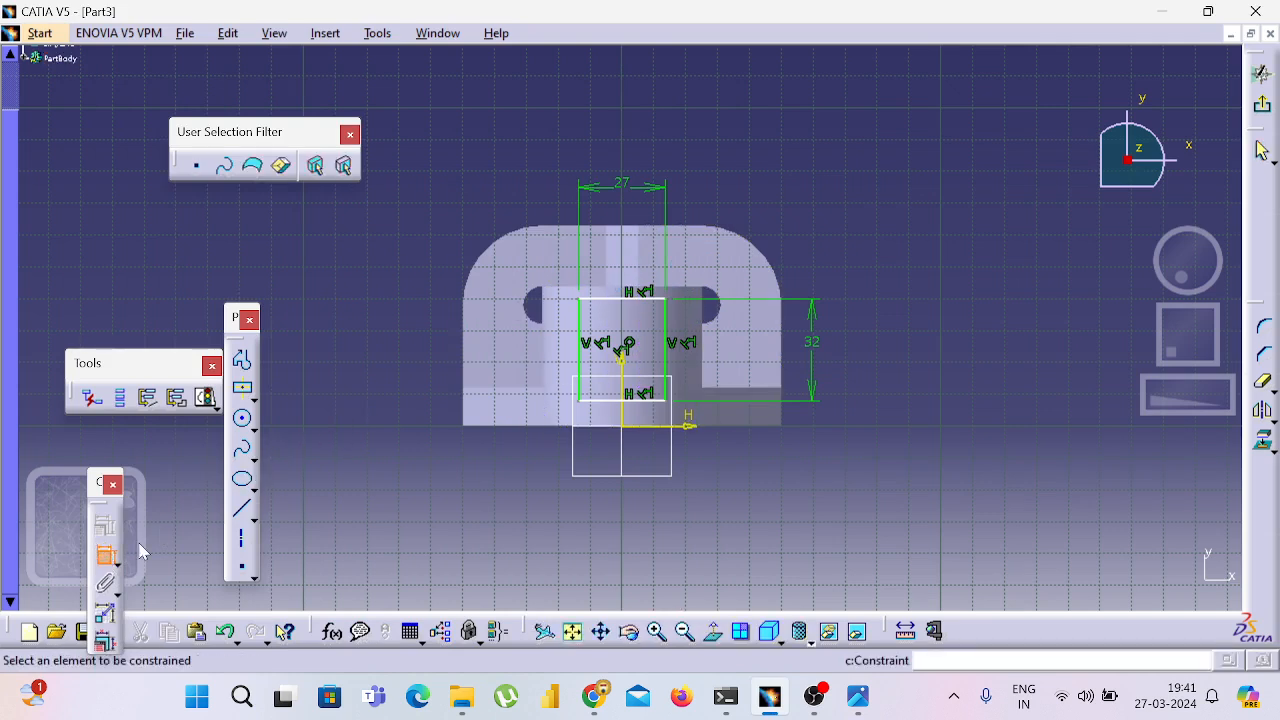
pyautogui.click(606, 310)
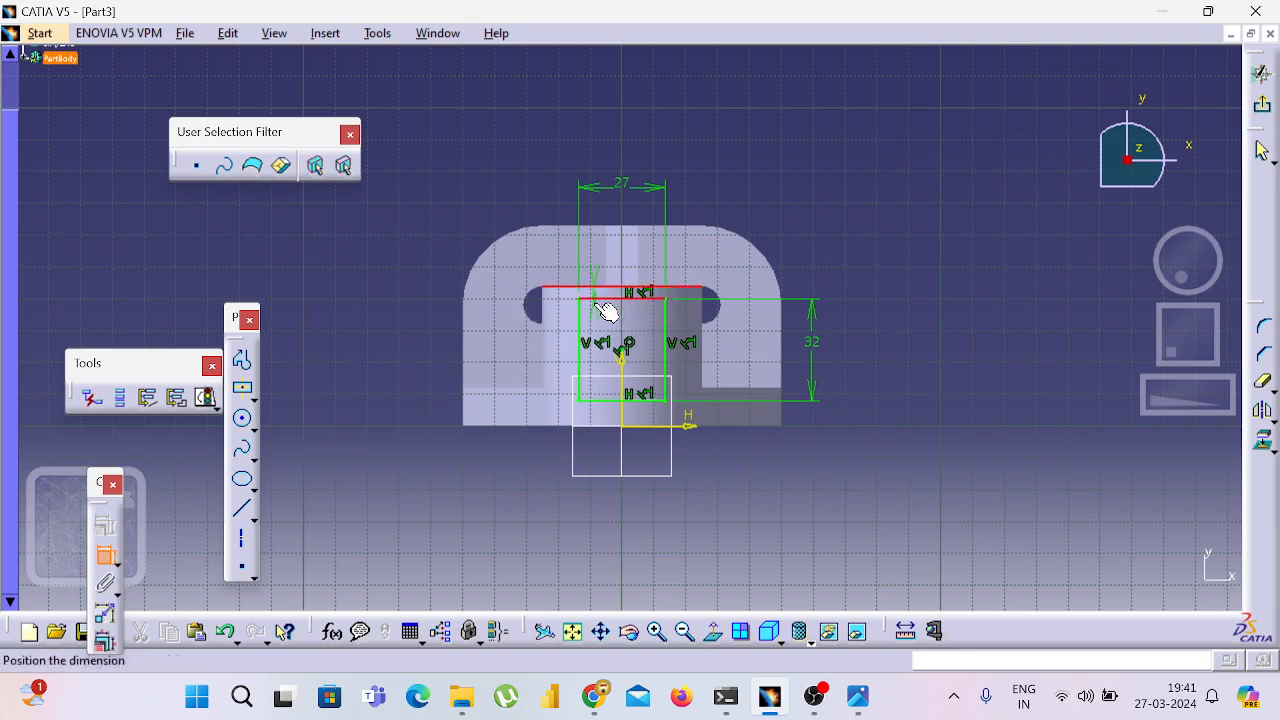
pyautogui.click(383, 320)
pyautogui.click(383, 316)
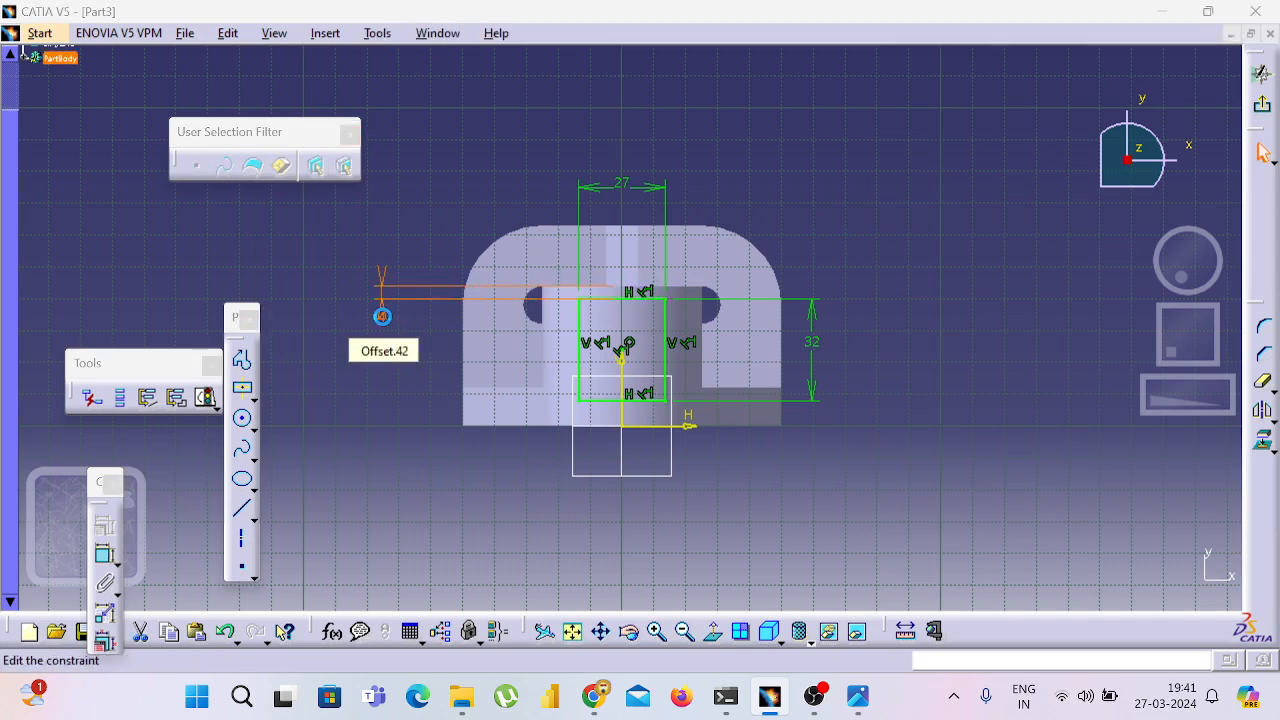
pyautogui.doubleClick(383, 316)
pyautogui.write('0')
pyautogui.press('Return')
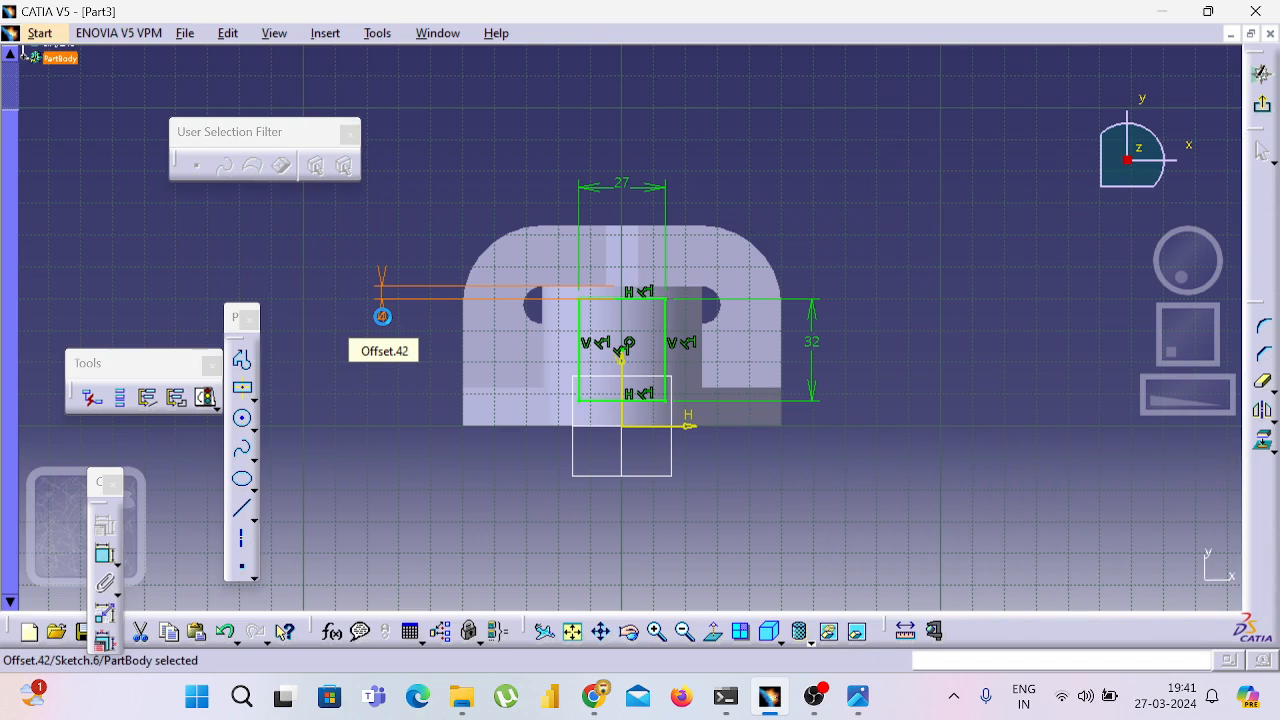
pyautogui.click(972, 383)
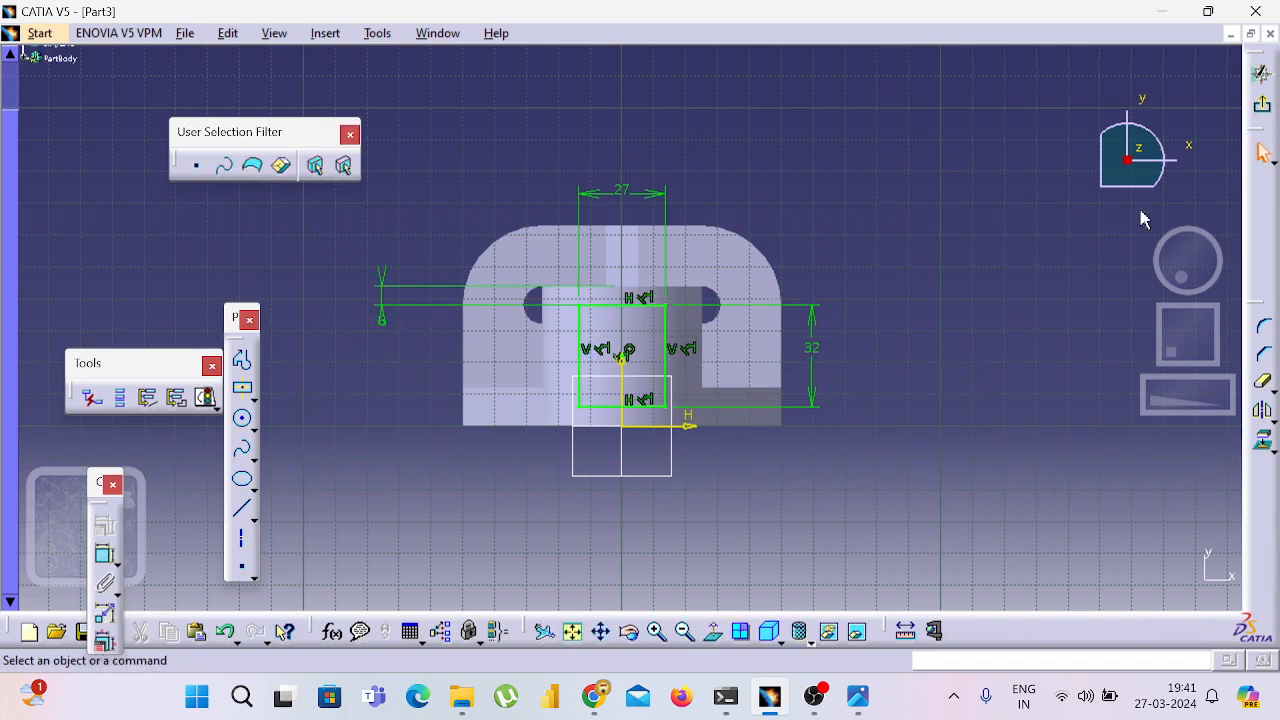
# - Pad the rectangle sketch downward with an Up to next limit onto the ring boss as Pad.4
pyautogui.click(1252, 105)
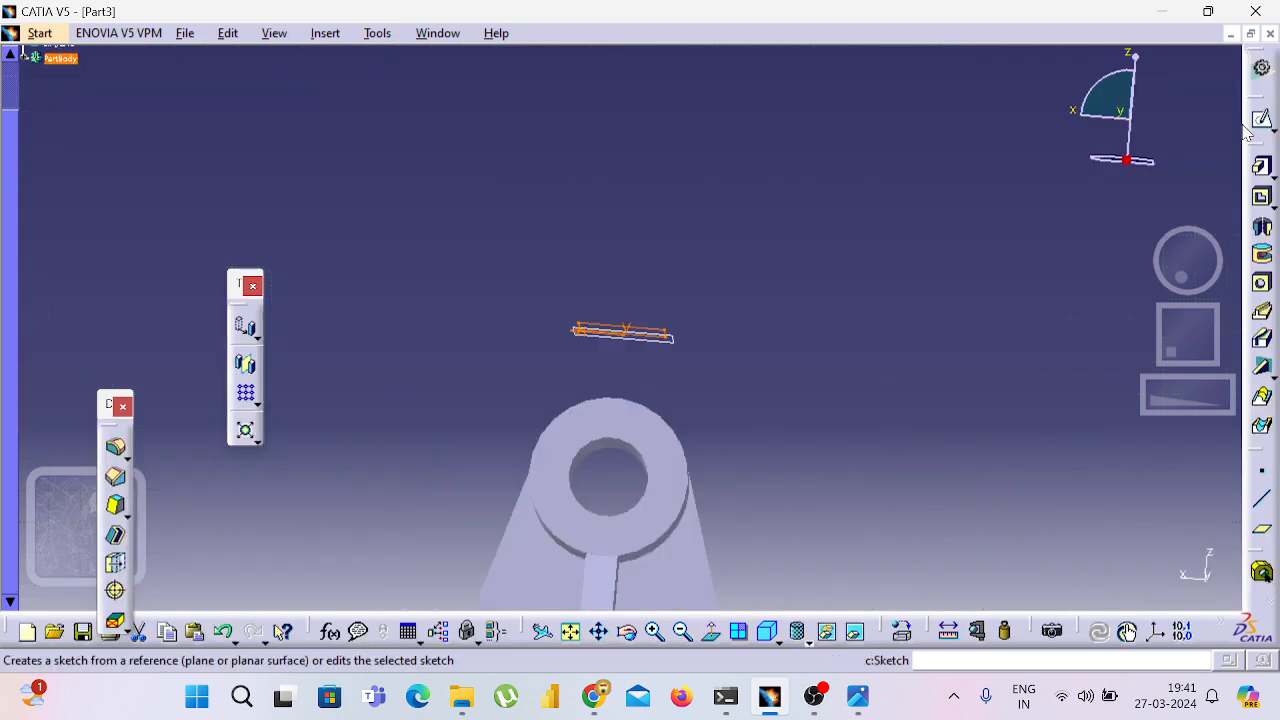
pyautogui.click(1258, 170)
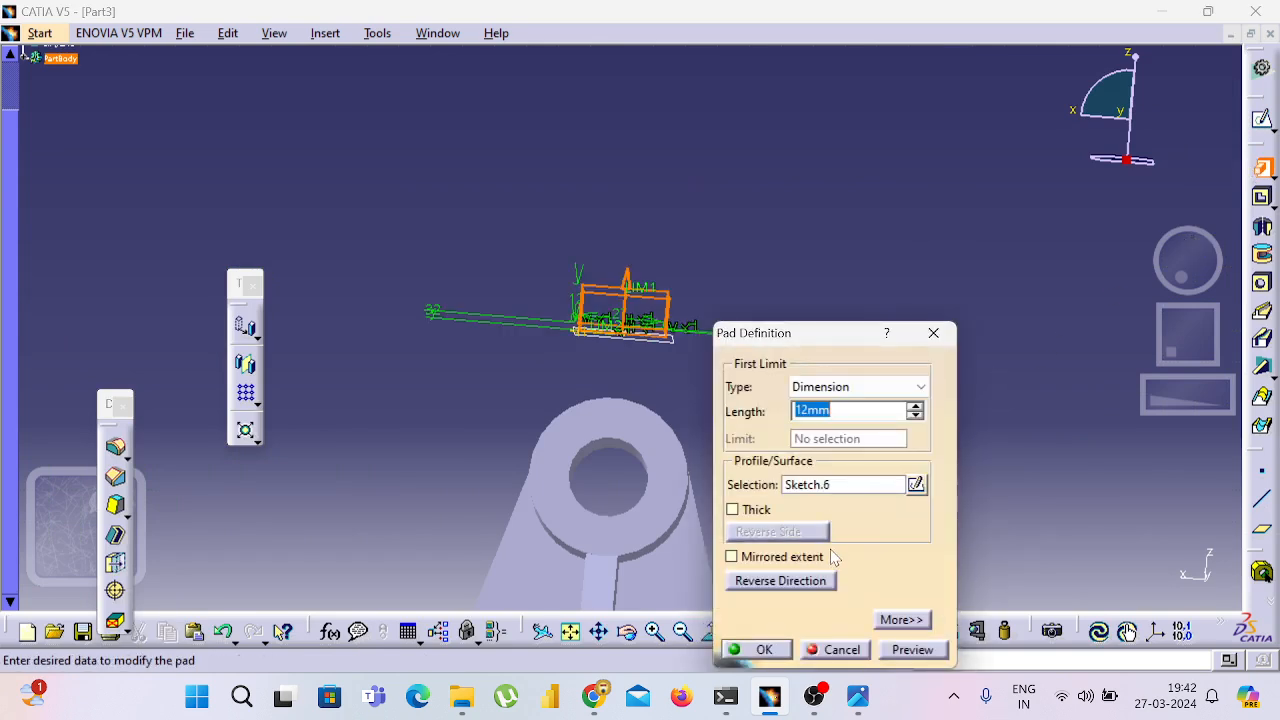
pyautogui.click(812, 581)
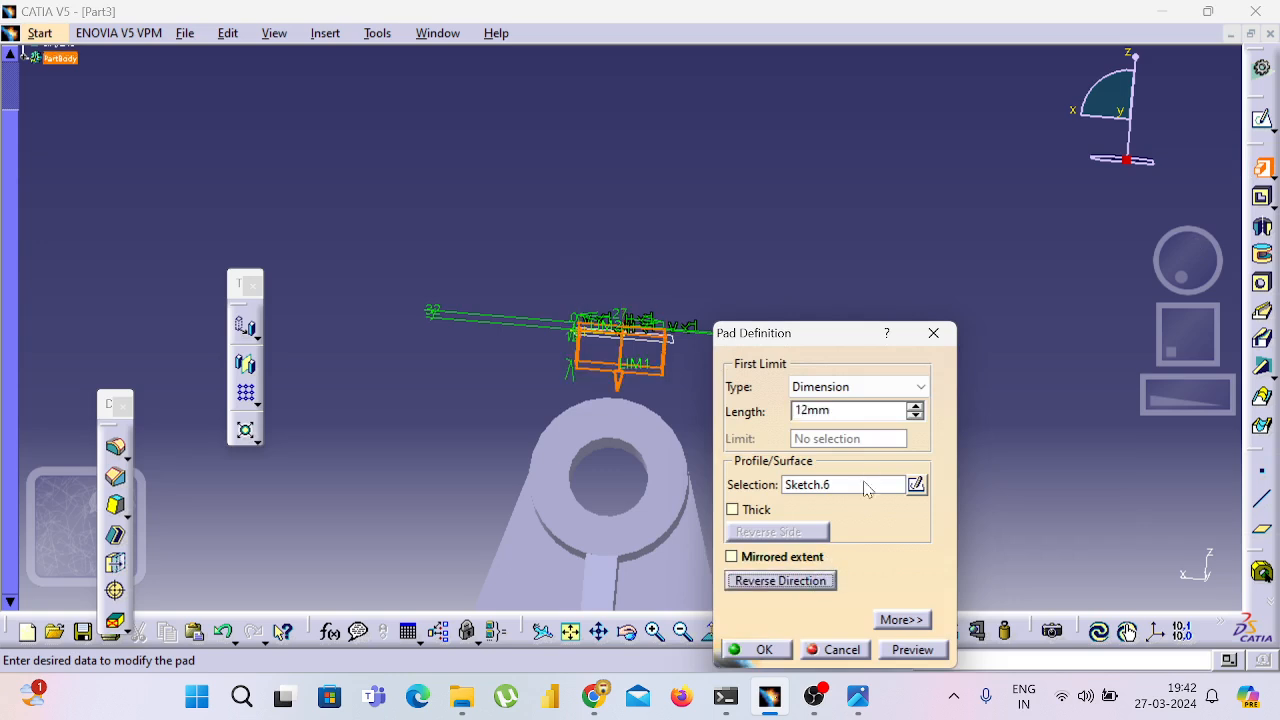
pyautogui.click(914, 389)
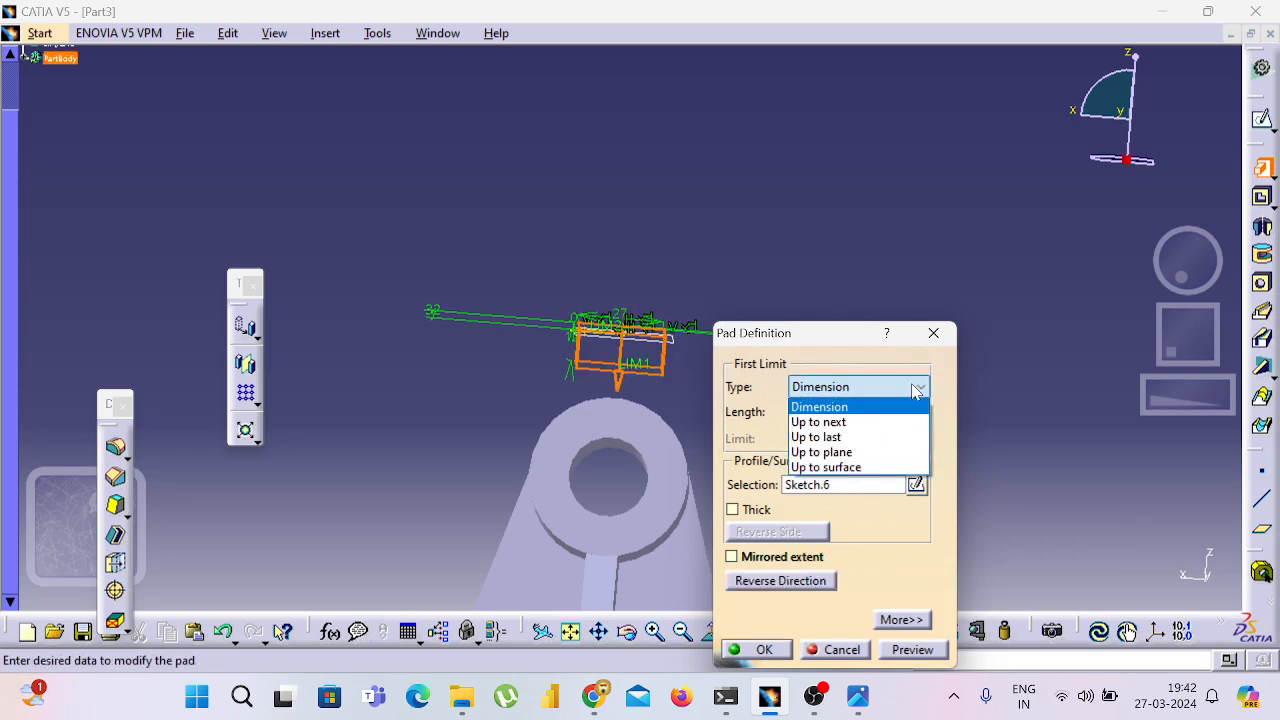
pyautogui.click(898, 422)
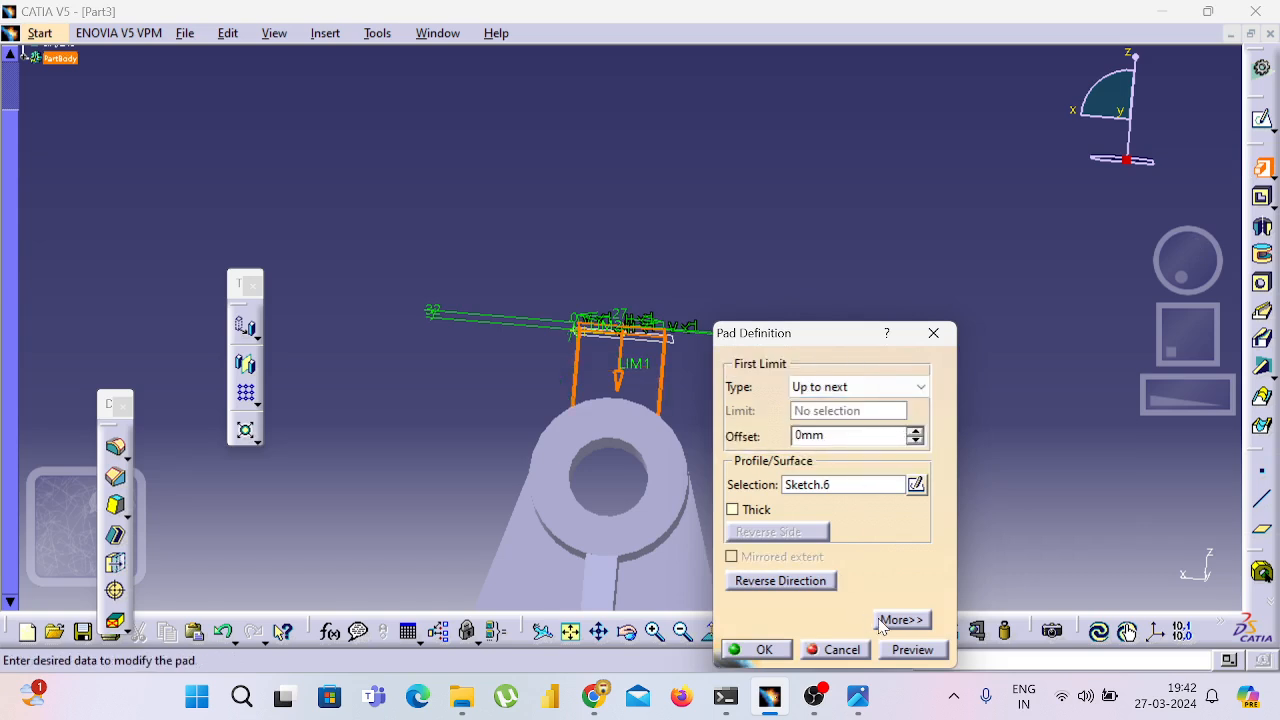
pyautogui.click(912, 650)
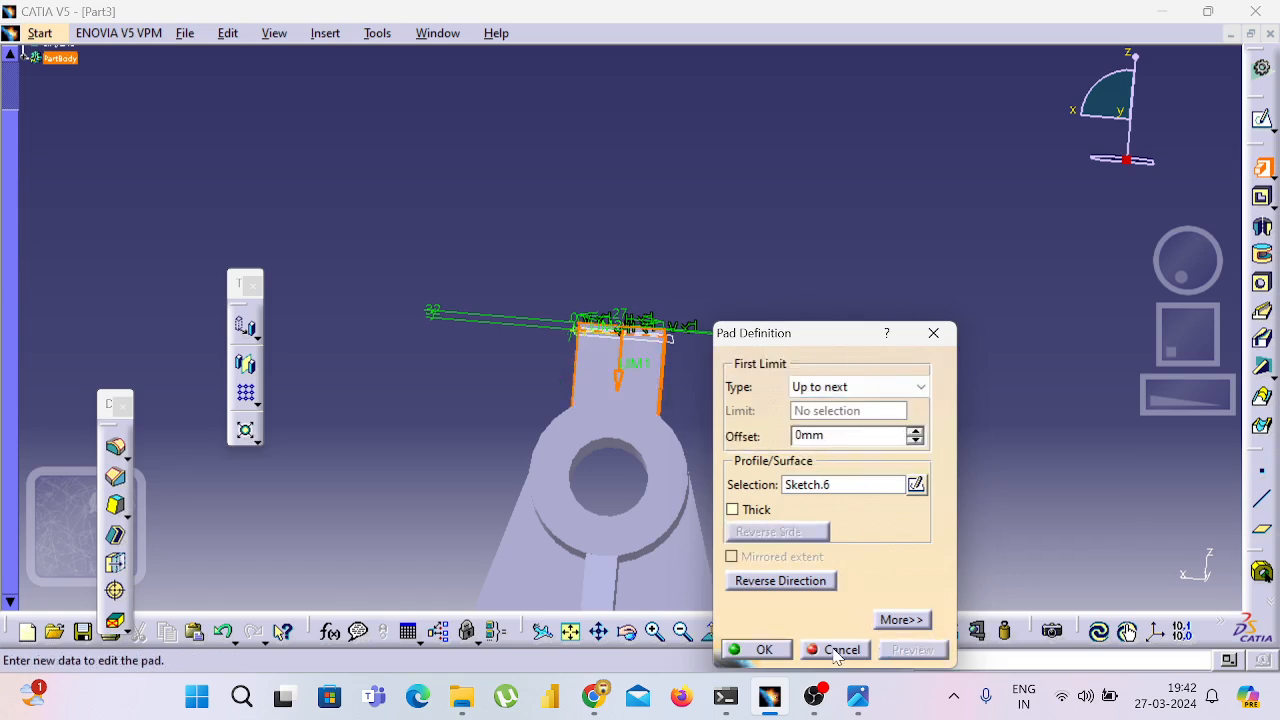
pyautogui.click(783, 654)
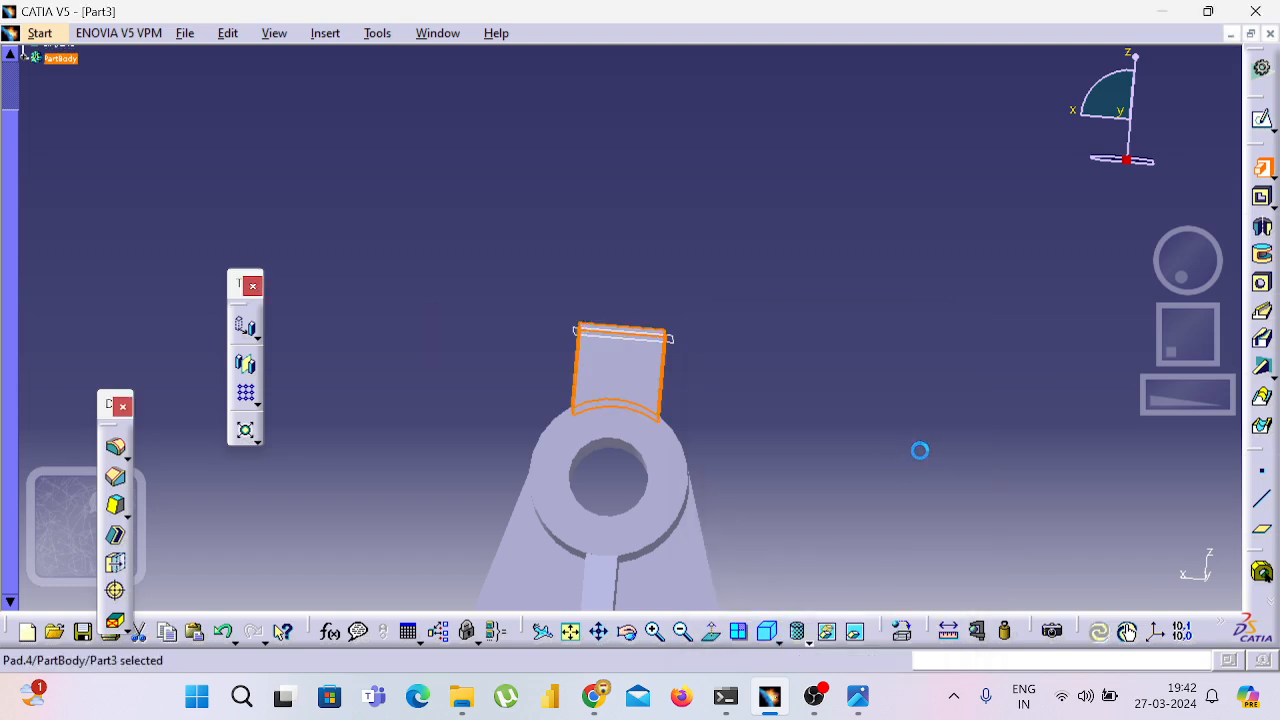
# - Start a sketch on the new block's front face and project that face's outline into it
pyautogui.hotkey('alt', 'Tab')
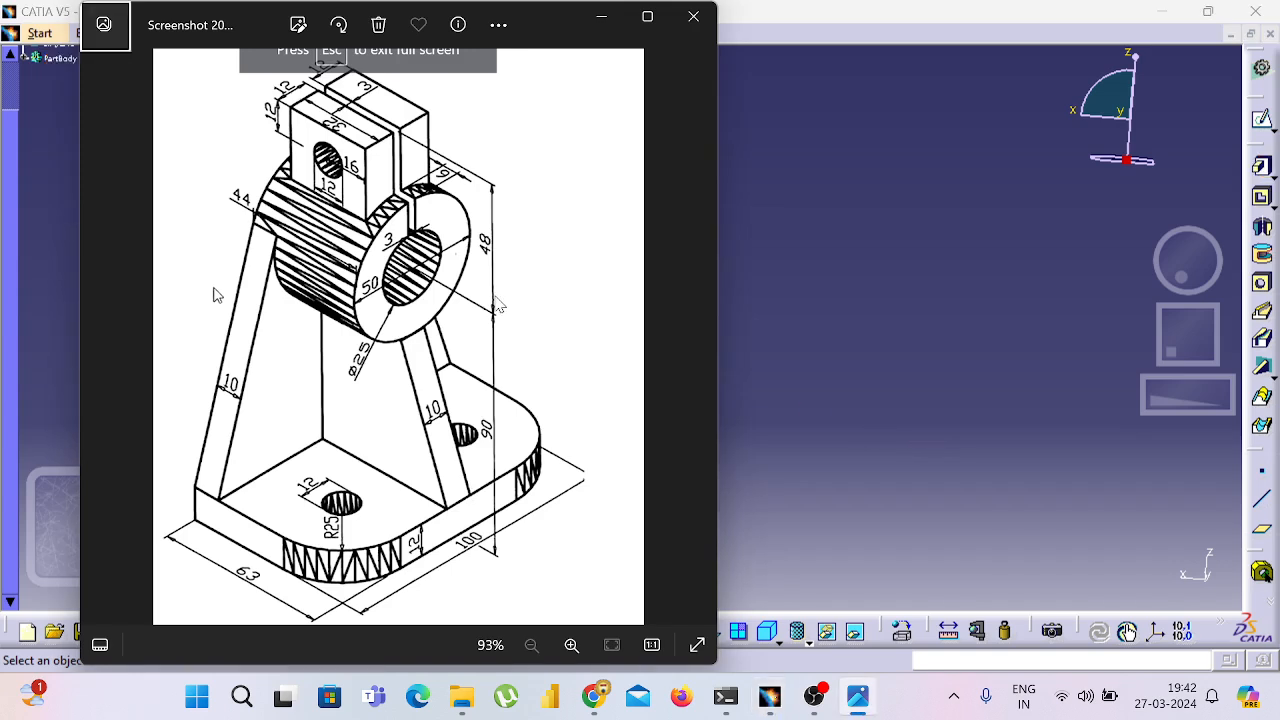
pyautogui.hotkey('alt', 'Tab')
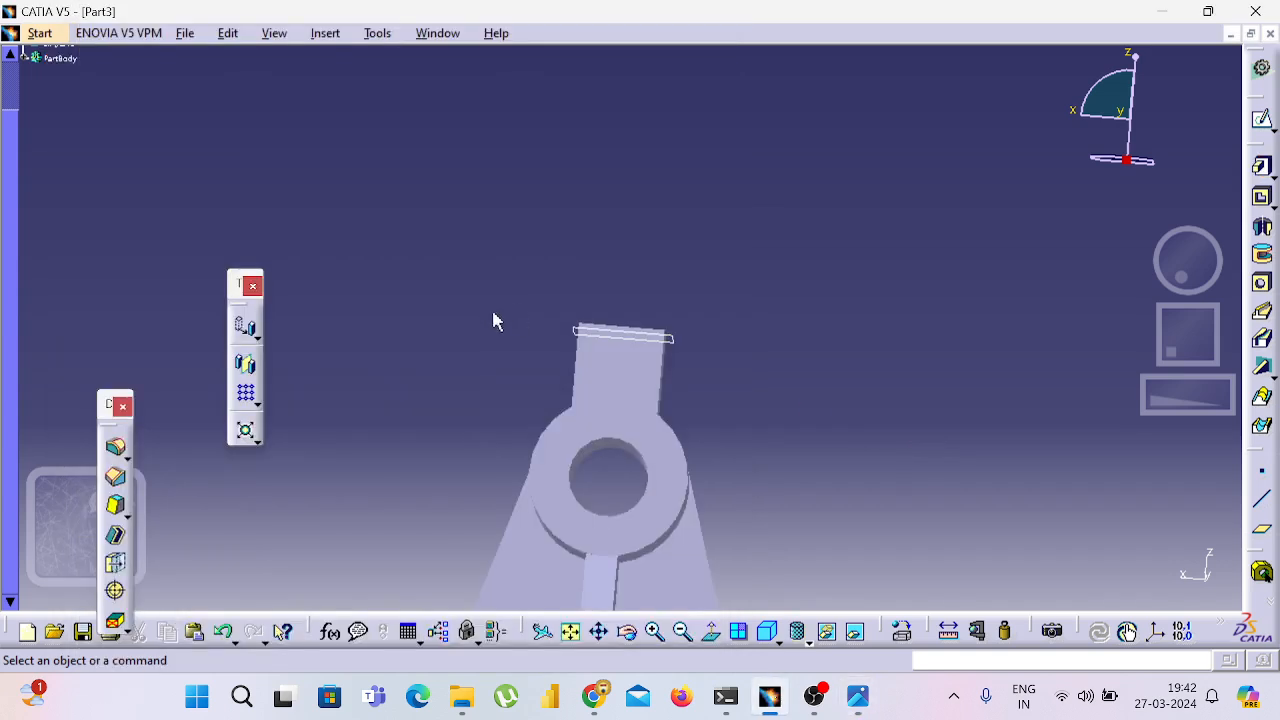
pyautogui.moveTo(493, 322); pyautogui.dragTo(701, 348, button='middle')
pyautogui.click(566, 374)
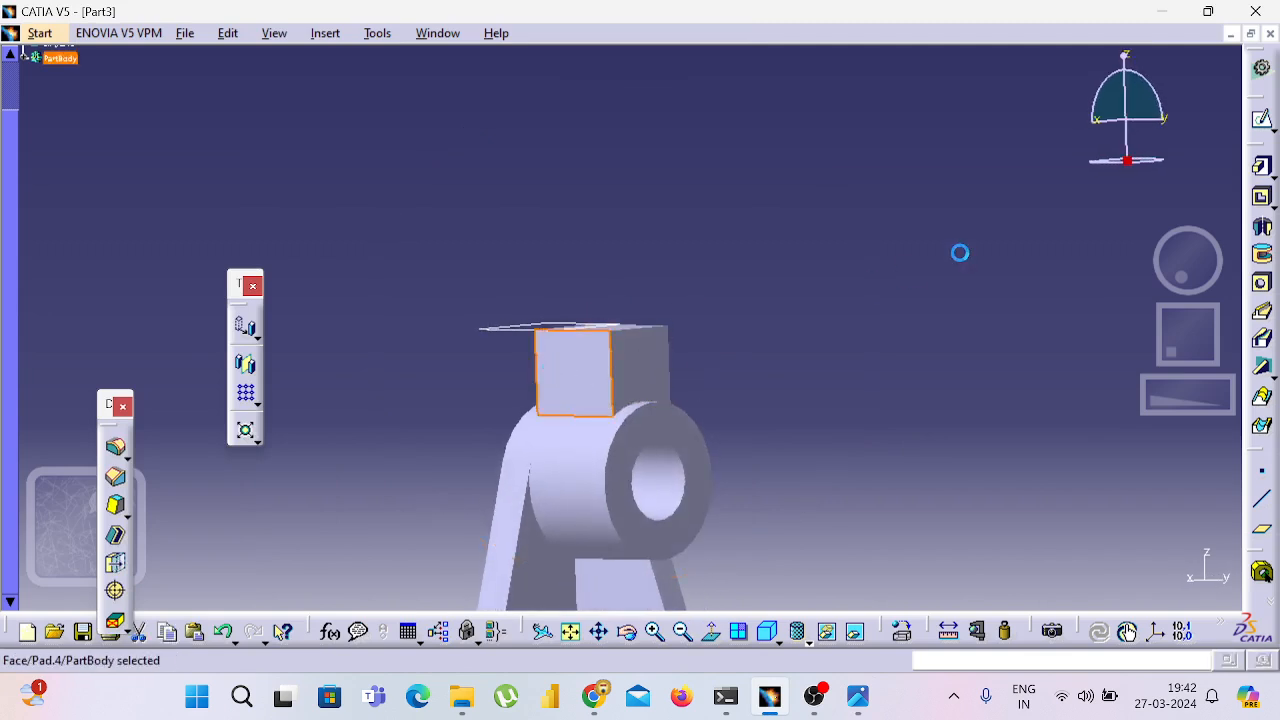
pyautogui.click(1260, 121)
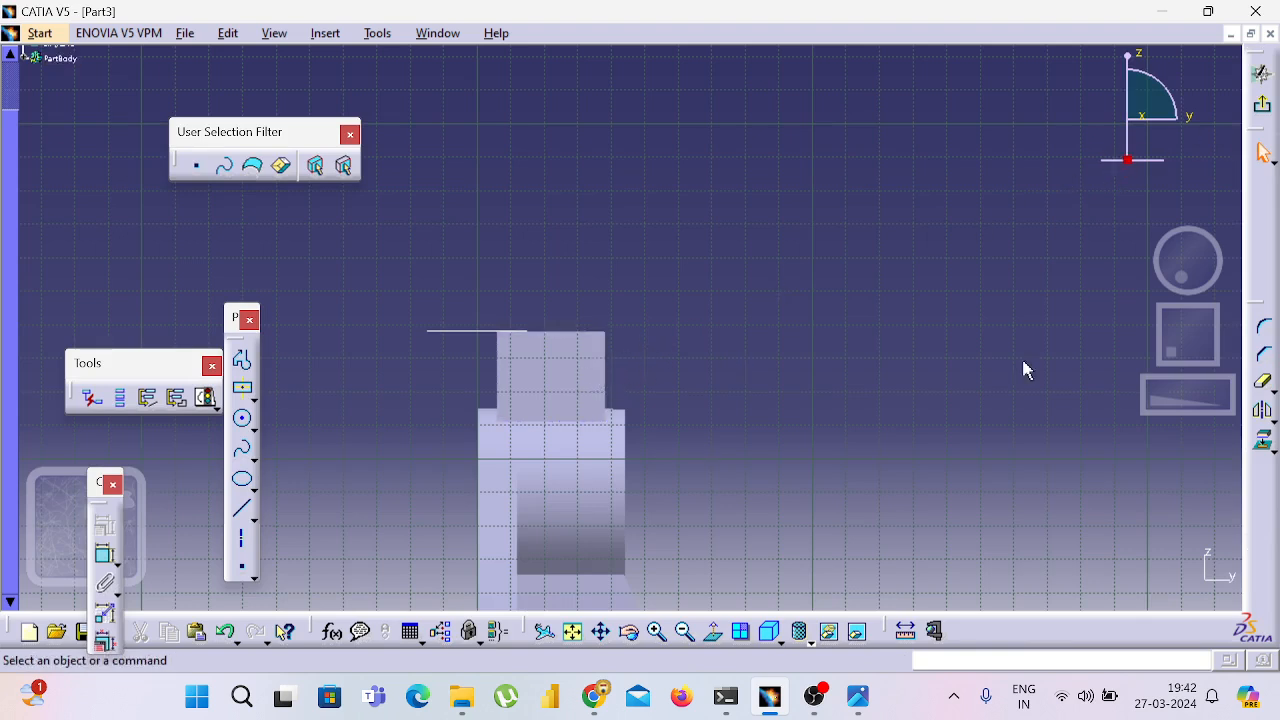
pyautogui.click(1270, 448)
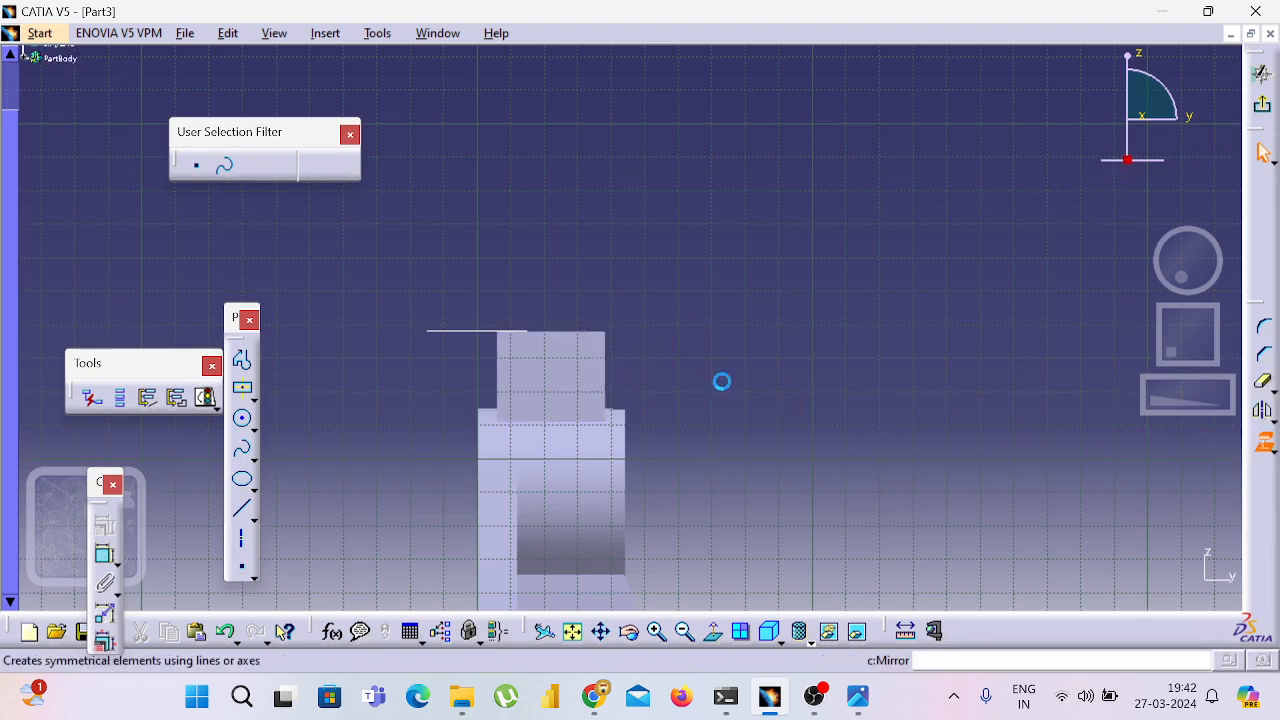
pyautogui.click(580, 375)
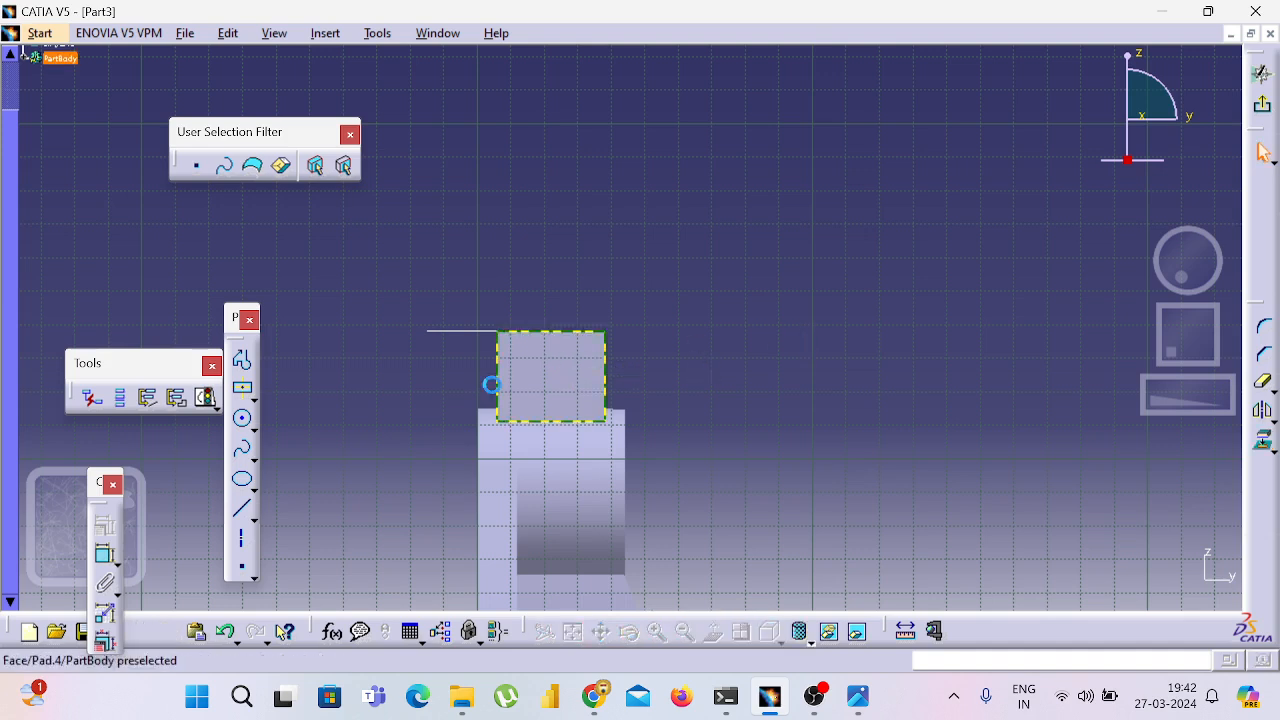
# - Draw a circle inside the projected block face
pyautogui.click(243, 424)
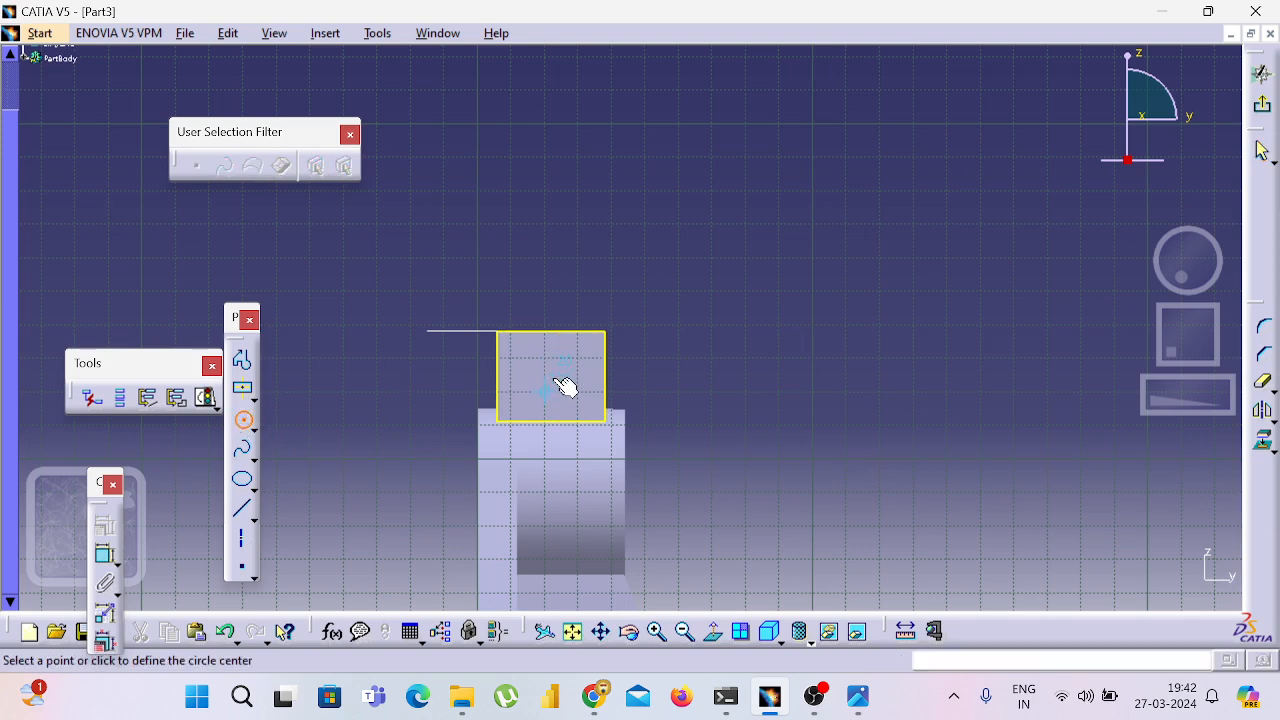
pyautogui.click(521, 366)
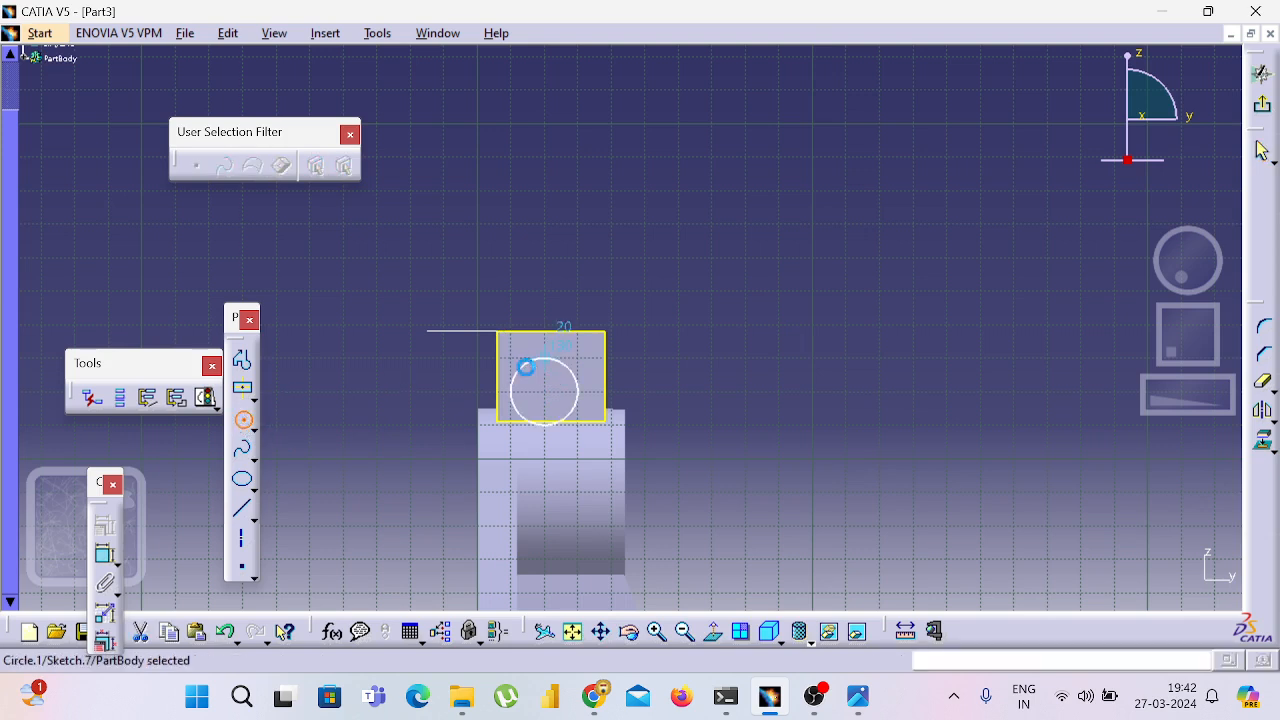
pyautogui.click(809, 336)
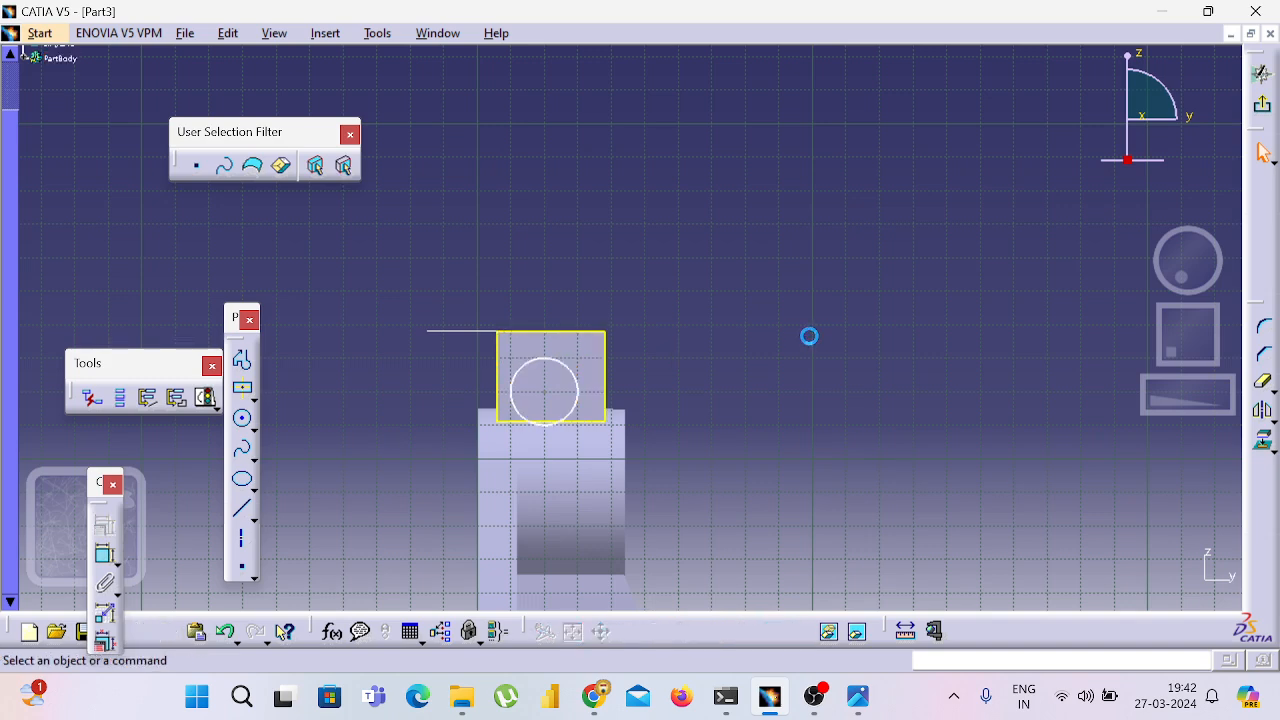
pyautogui.hotkey('alt', 'Tab')
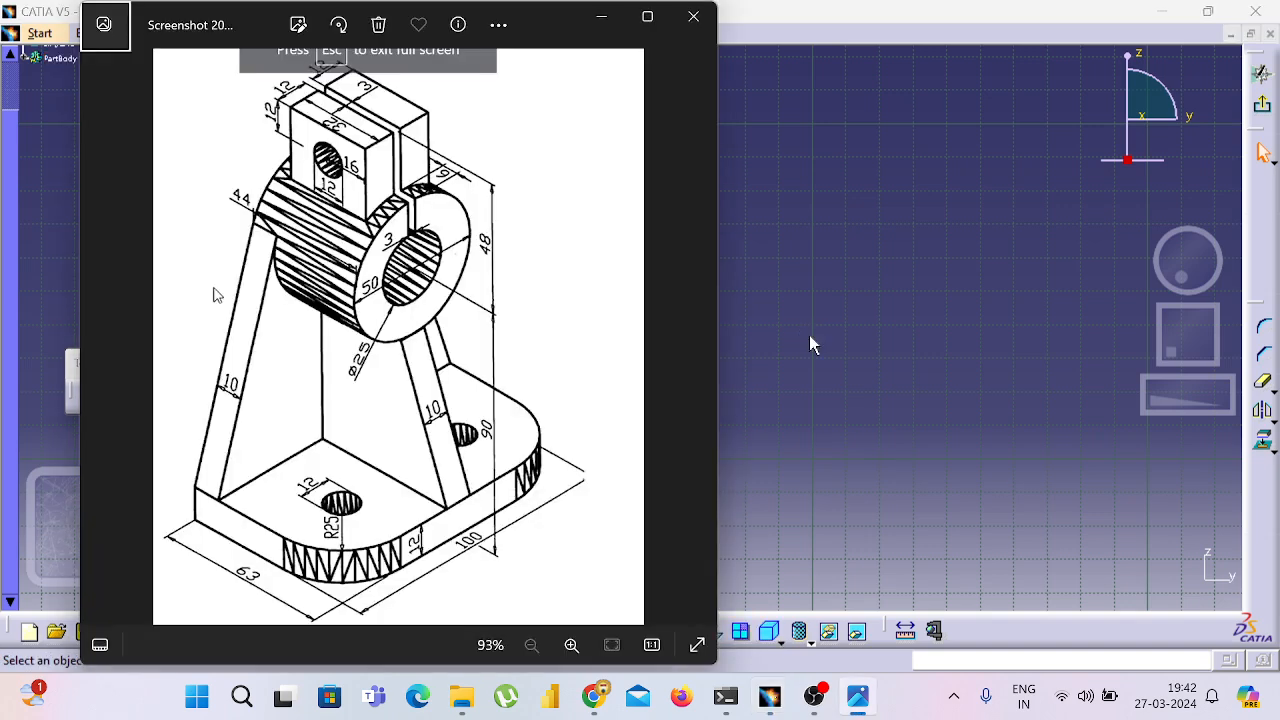
pyautogui.hotkey('alt', 'Tab')
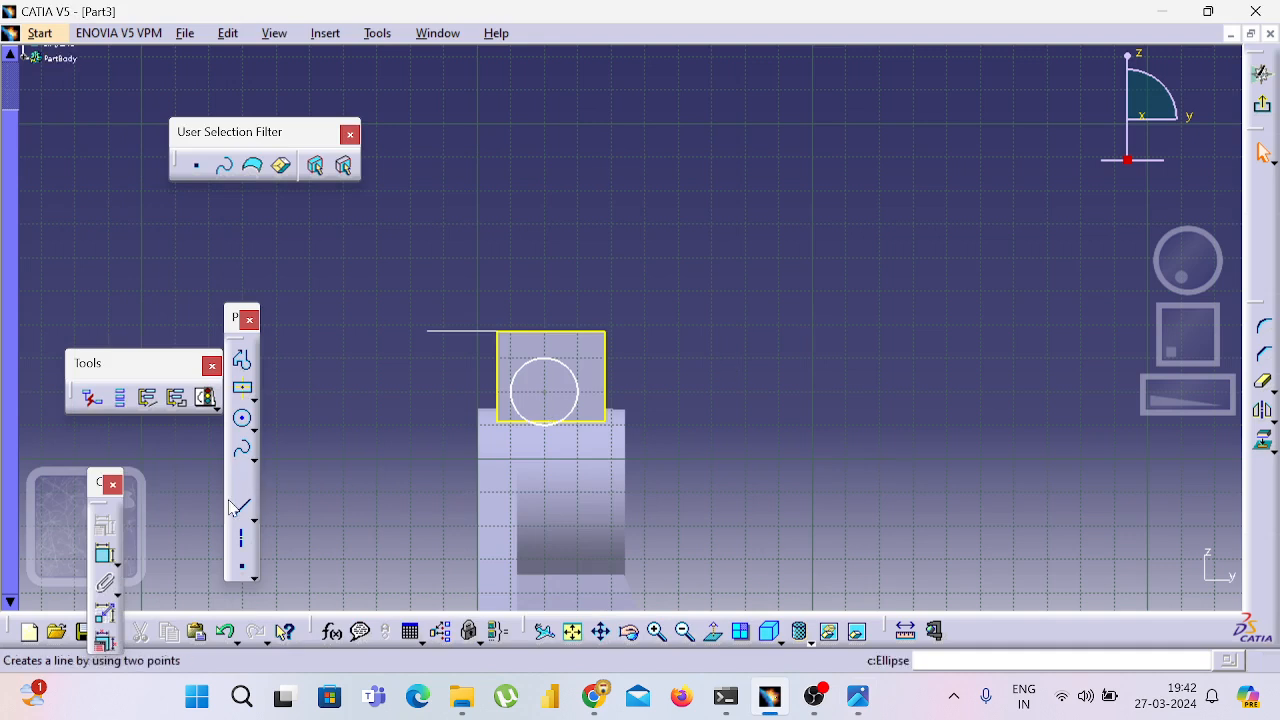
# - Dimension the circle's diameter and set it to 12 mm
pyautogui.click(119, 555)
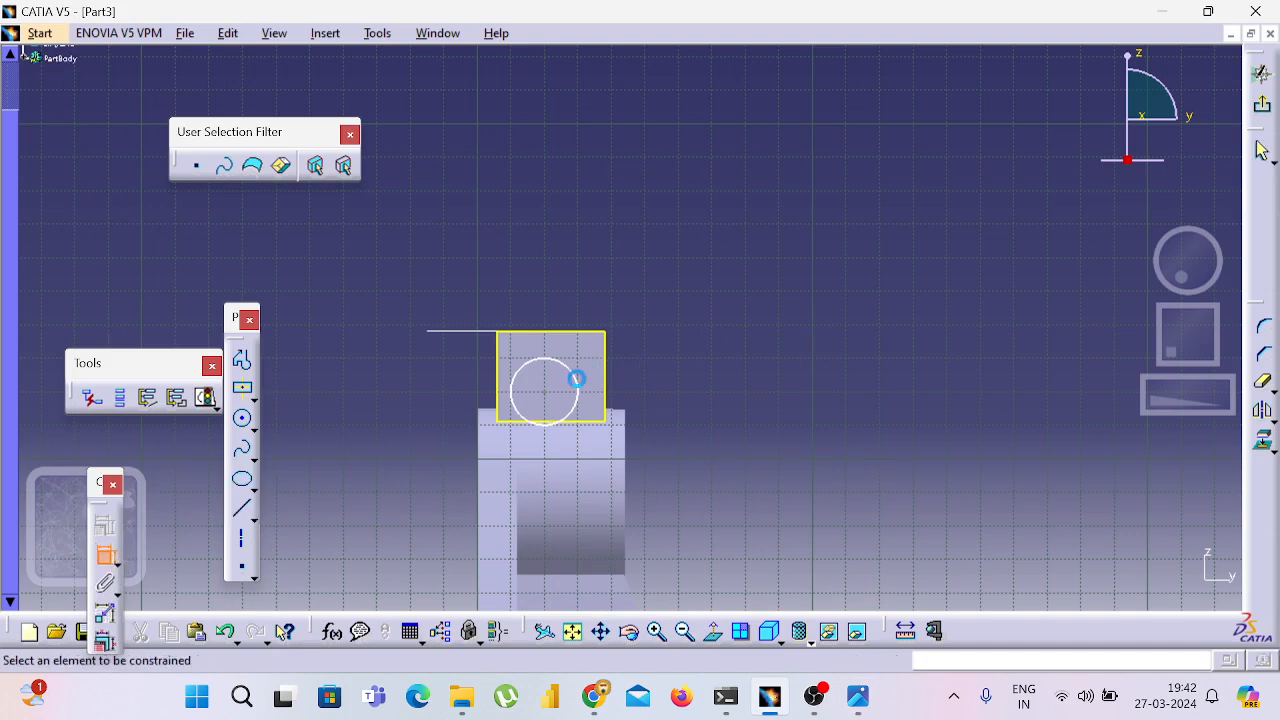
pyautogui.click(656, 344)
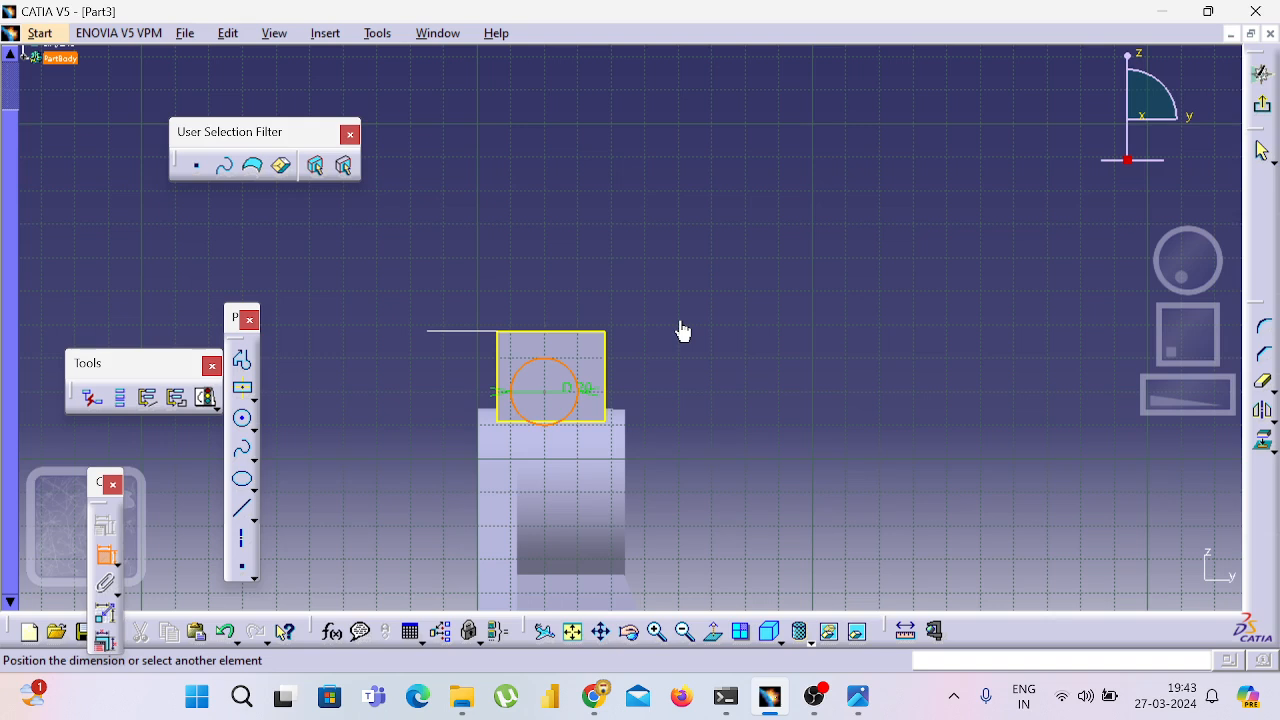
pyautogui.click(648, 254)
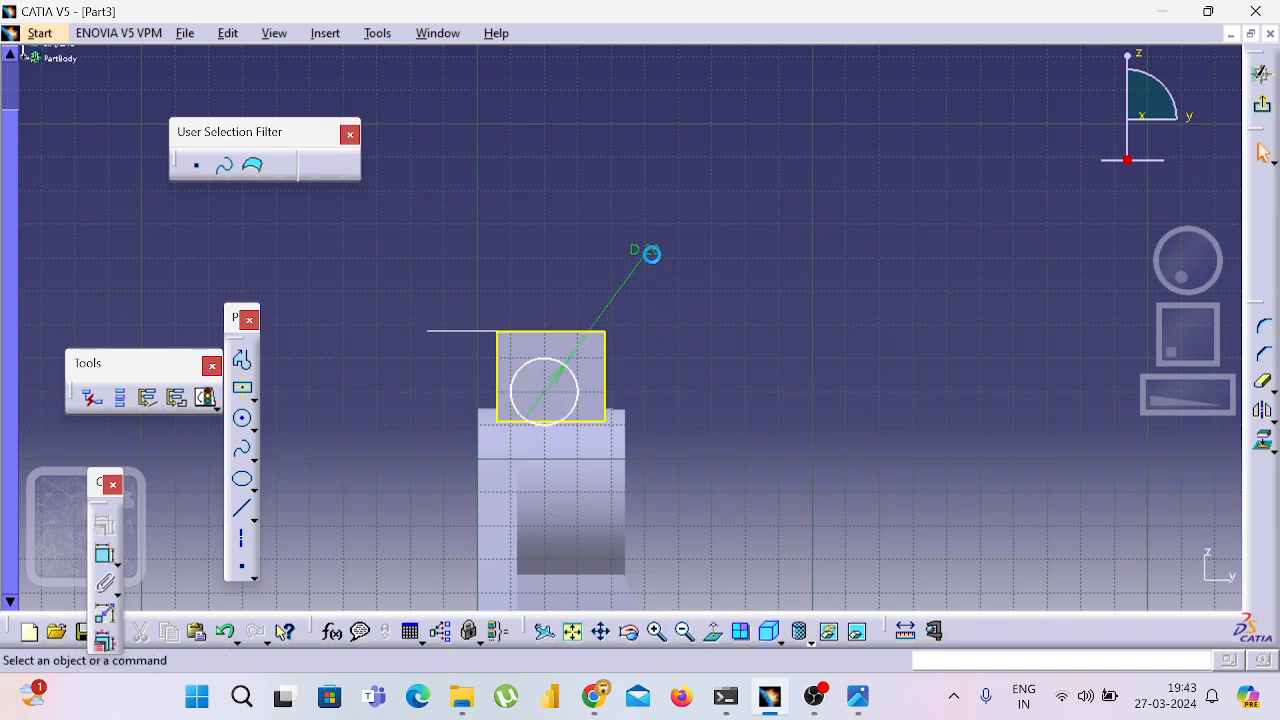
pyautogui.doubleClick(652, 254)
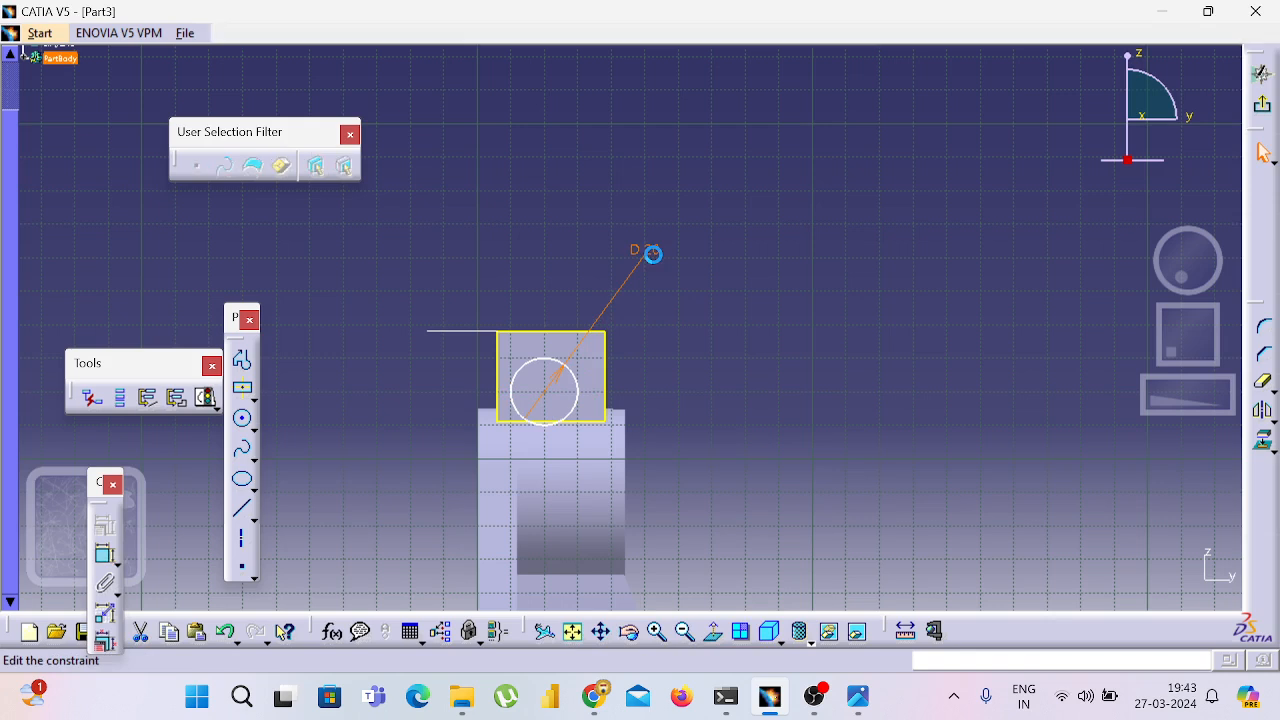
pyautogui.write('12')
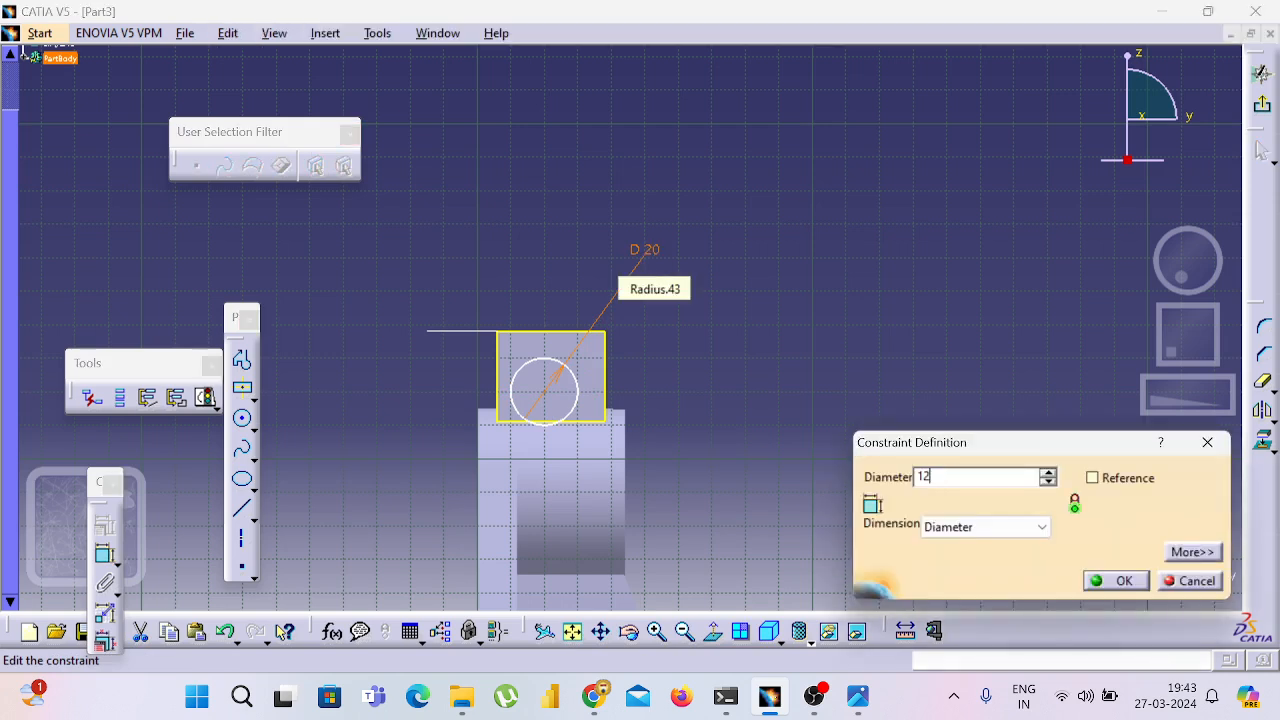
pyautogui.press('Return')
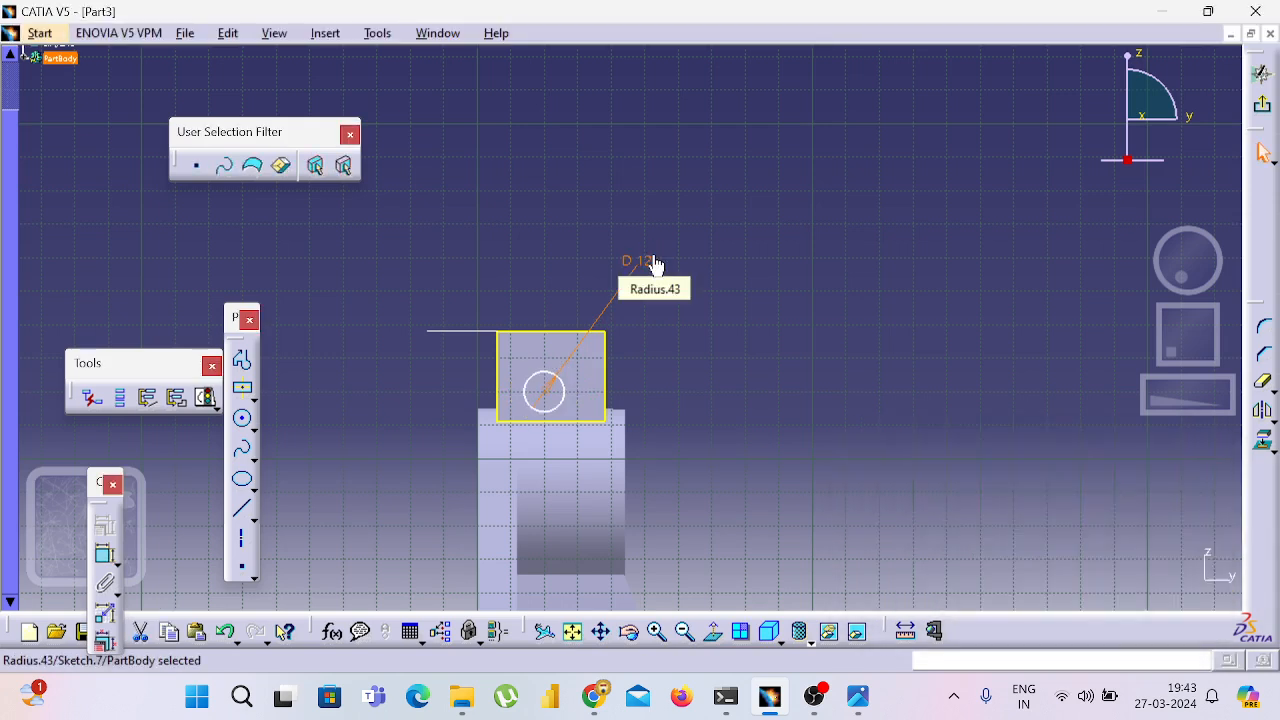
pyautogui.hotkey('alt', 'Tab')
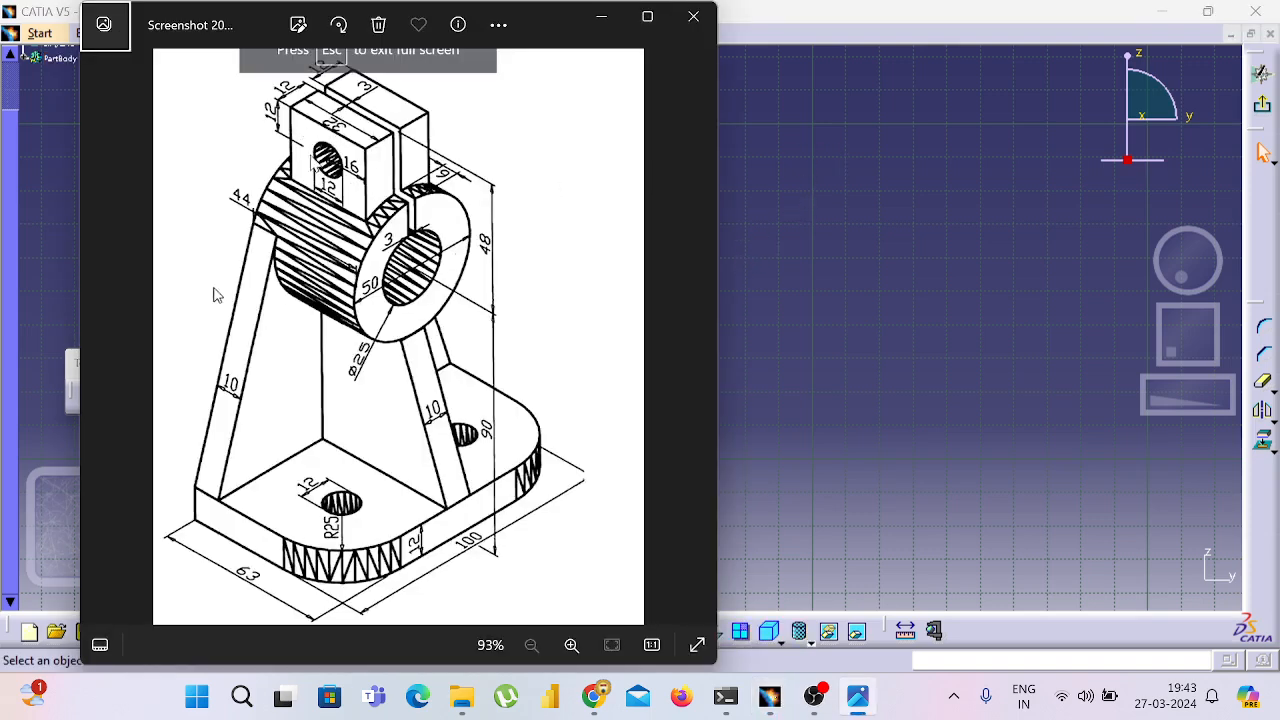
# - Add a trial 8.958 distance from circle centre to top edge, then undo it
pyautogui.hotkey('alt', 'Tab')
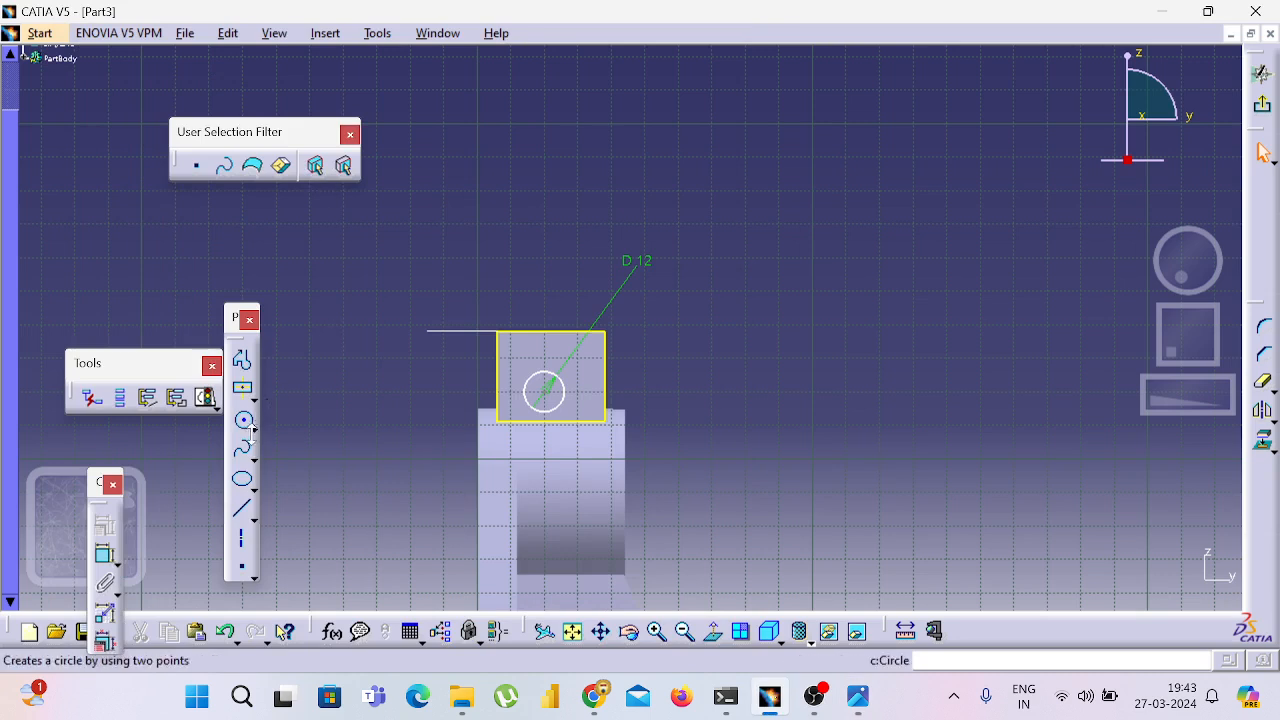
pyautogui.click(104, 558)
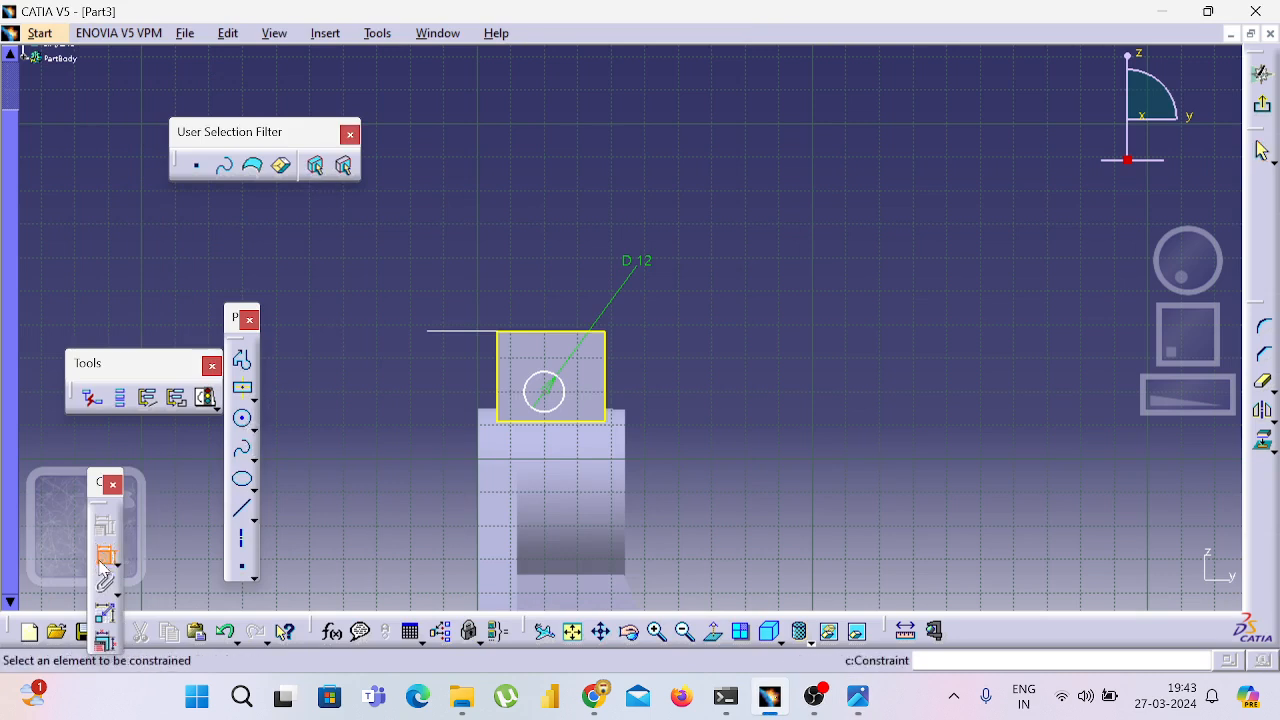
pyautogui.click(541, 366)
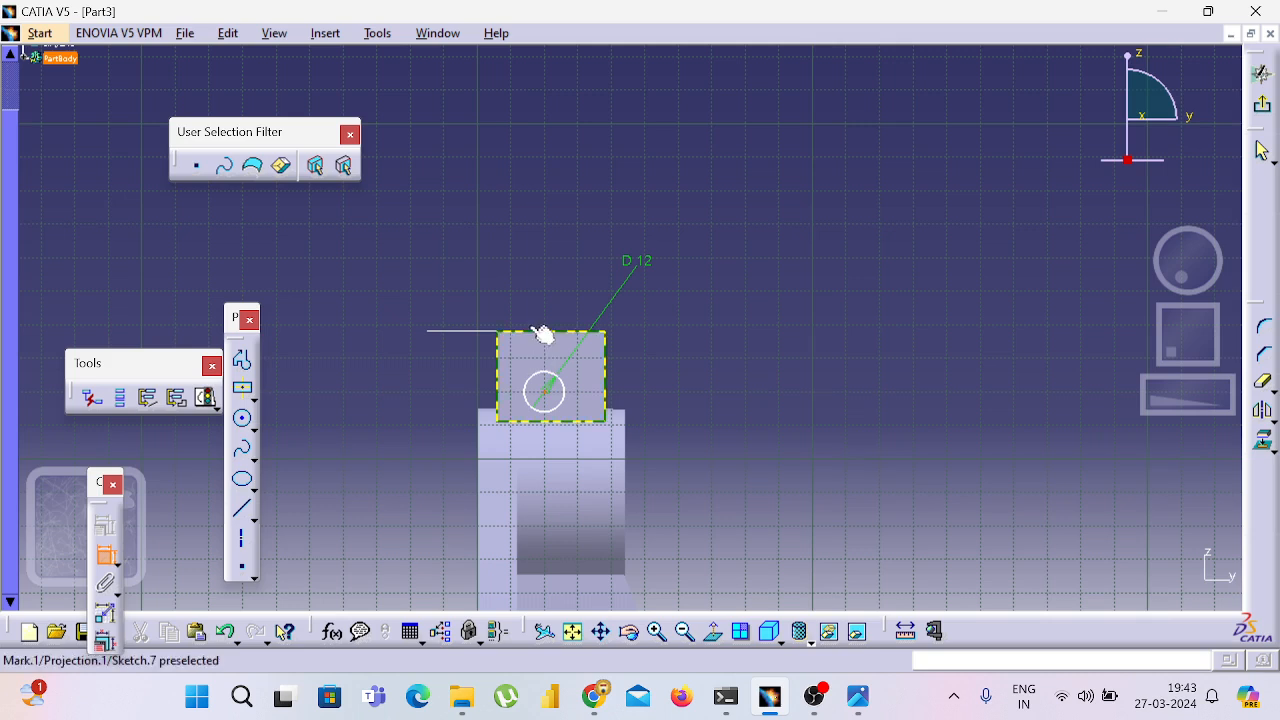
pyautogui.click(543, 340)
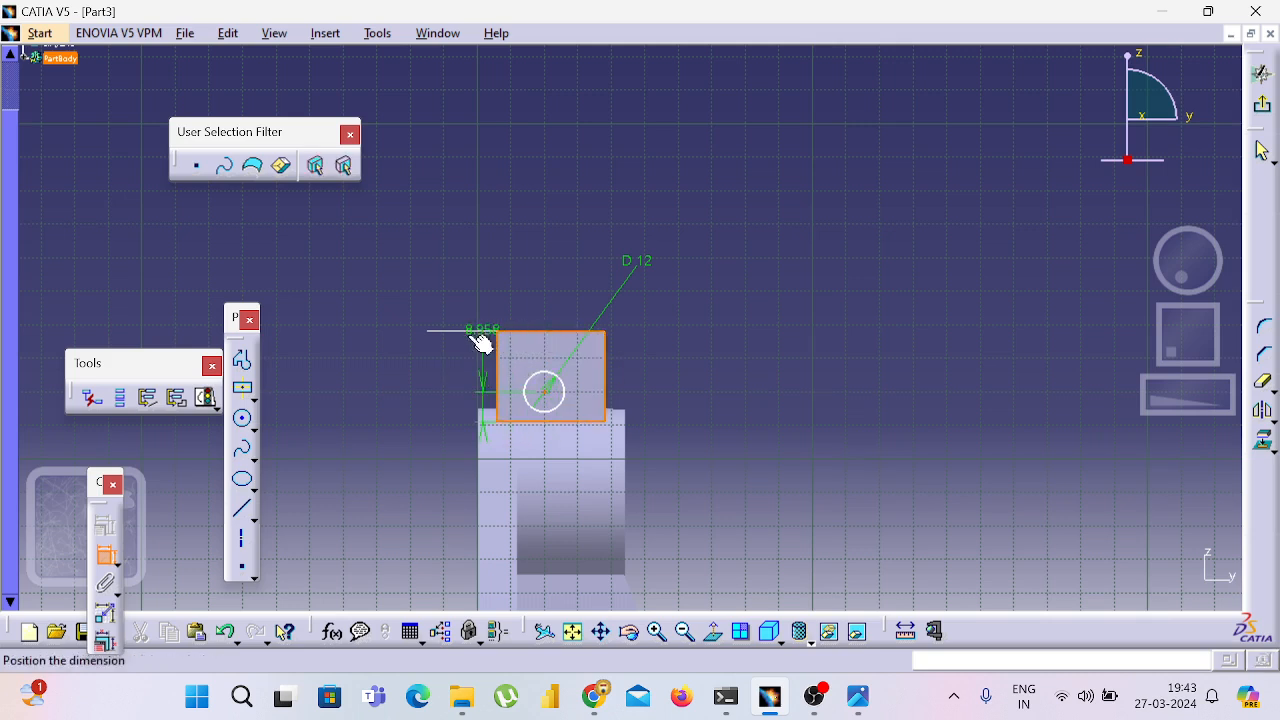
pyautogui.click(340, 373)
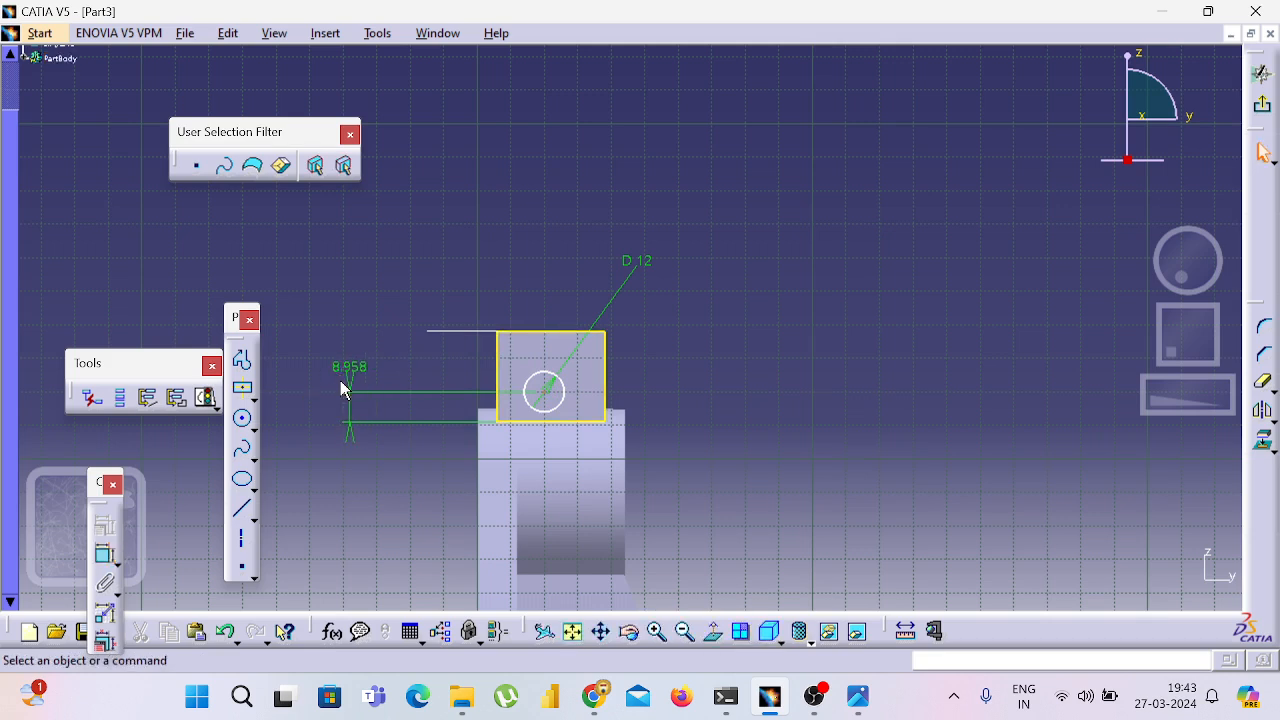
pyautogui.doubleClick(341, 378)
pyautogui.hotkey('ctrl', 'z')
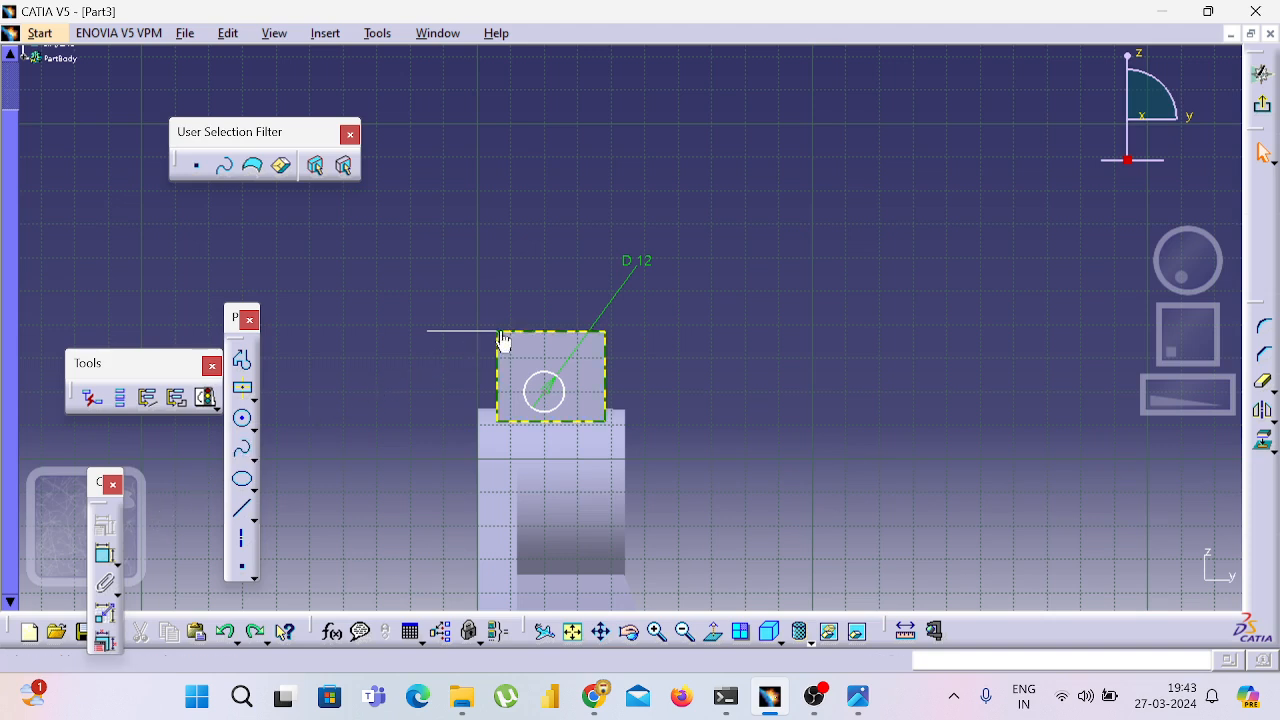
pyautogui.doubleClick(604, 370)
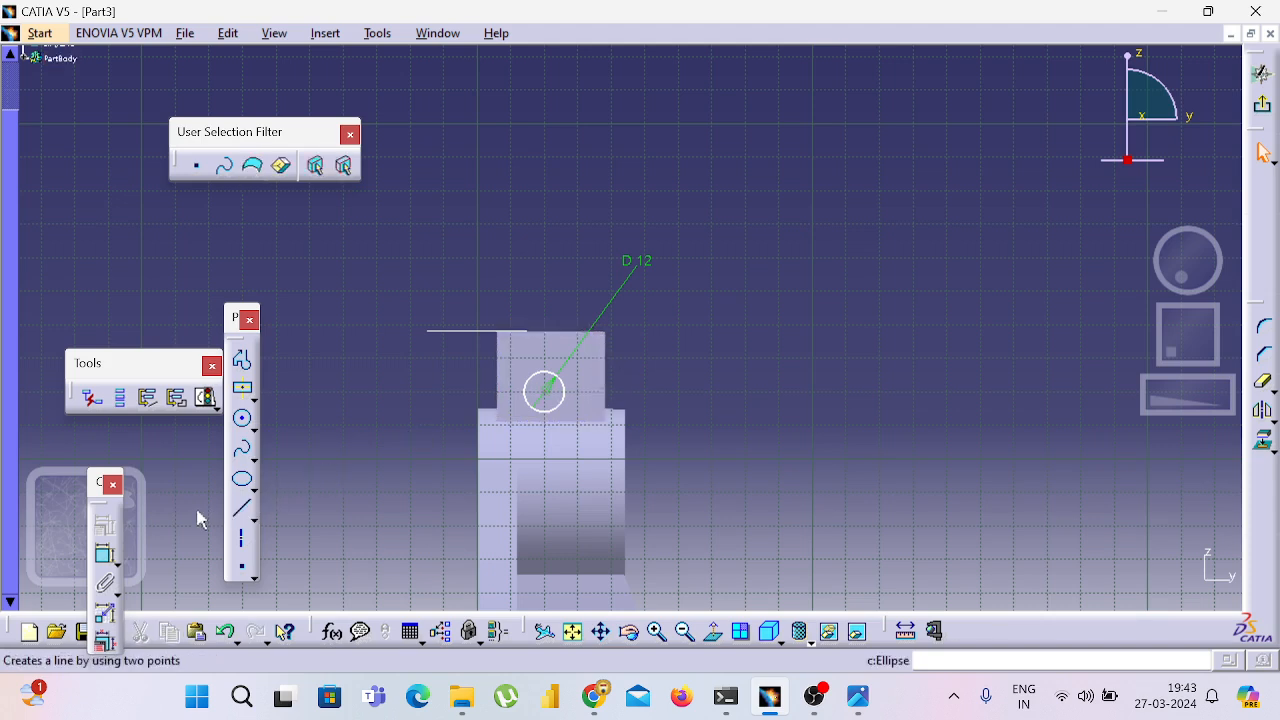
# - Constrain the circle centre 12 mm below the block's top edge
pyautogui.click(106, 560)
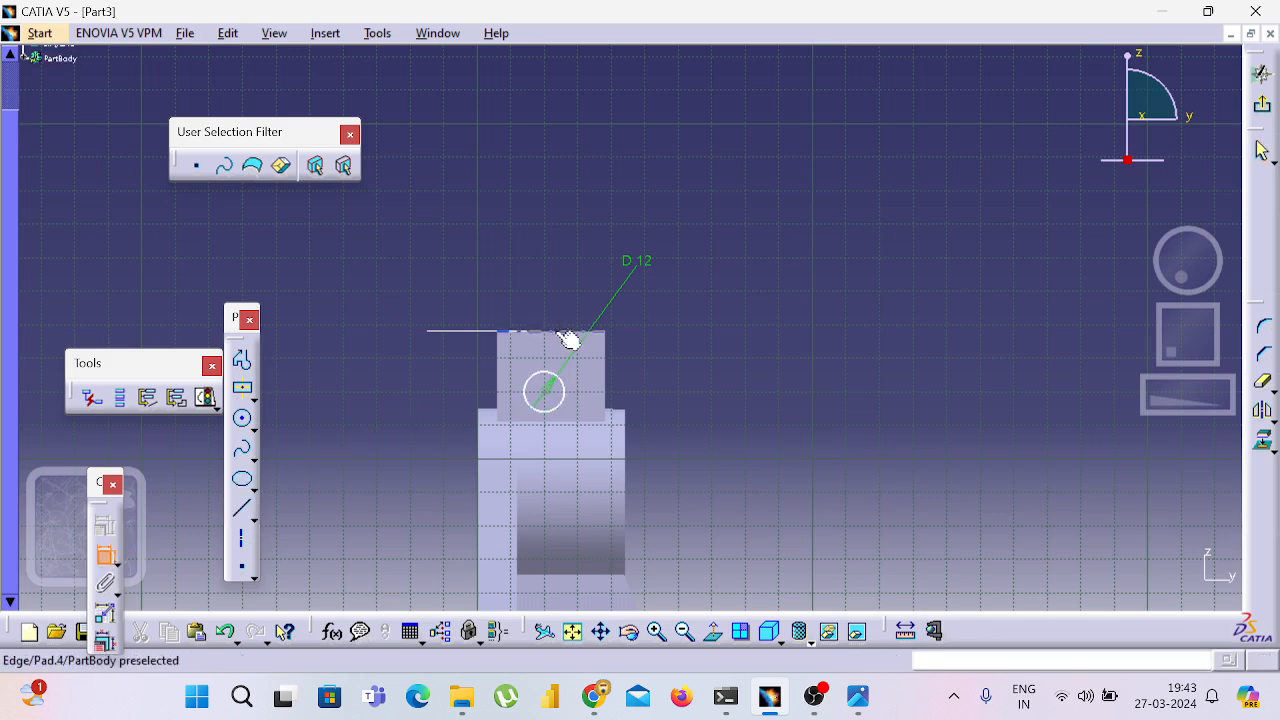
pyautogui.click(550, 392)
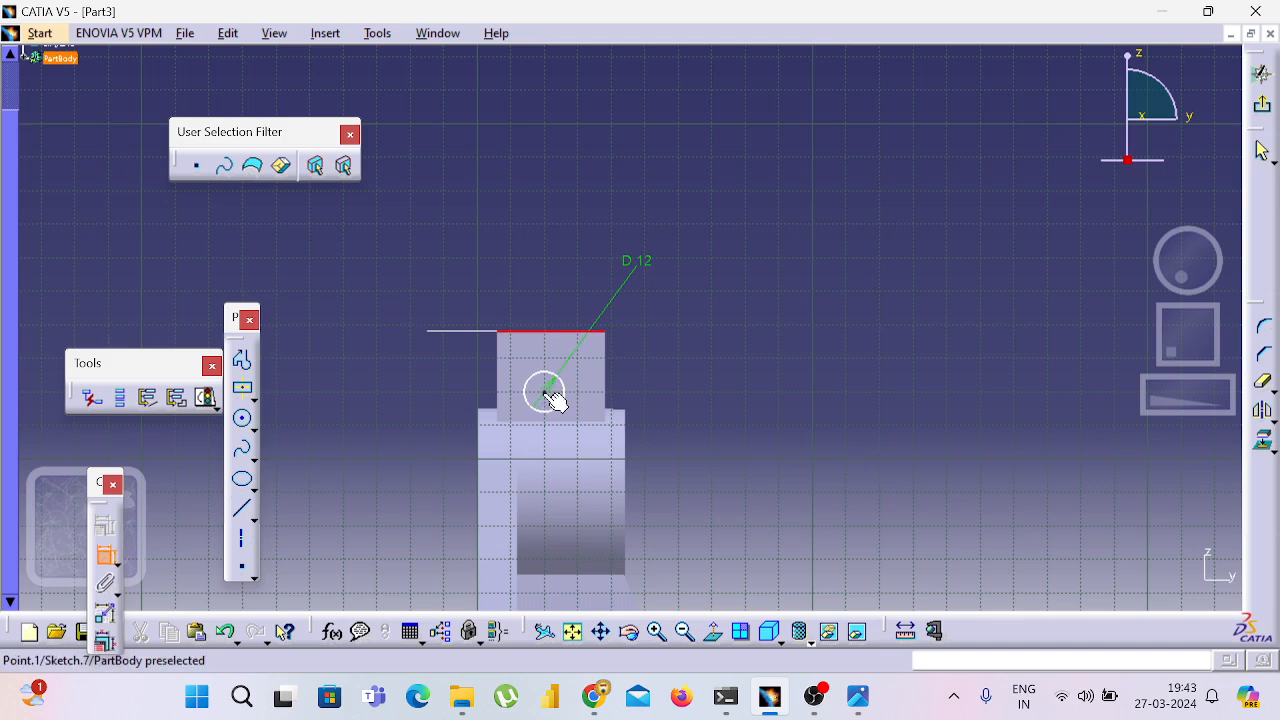
pyautogui.click(546, 391)
pyautogui.click(669, 371)
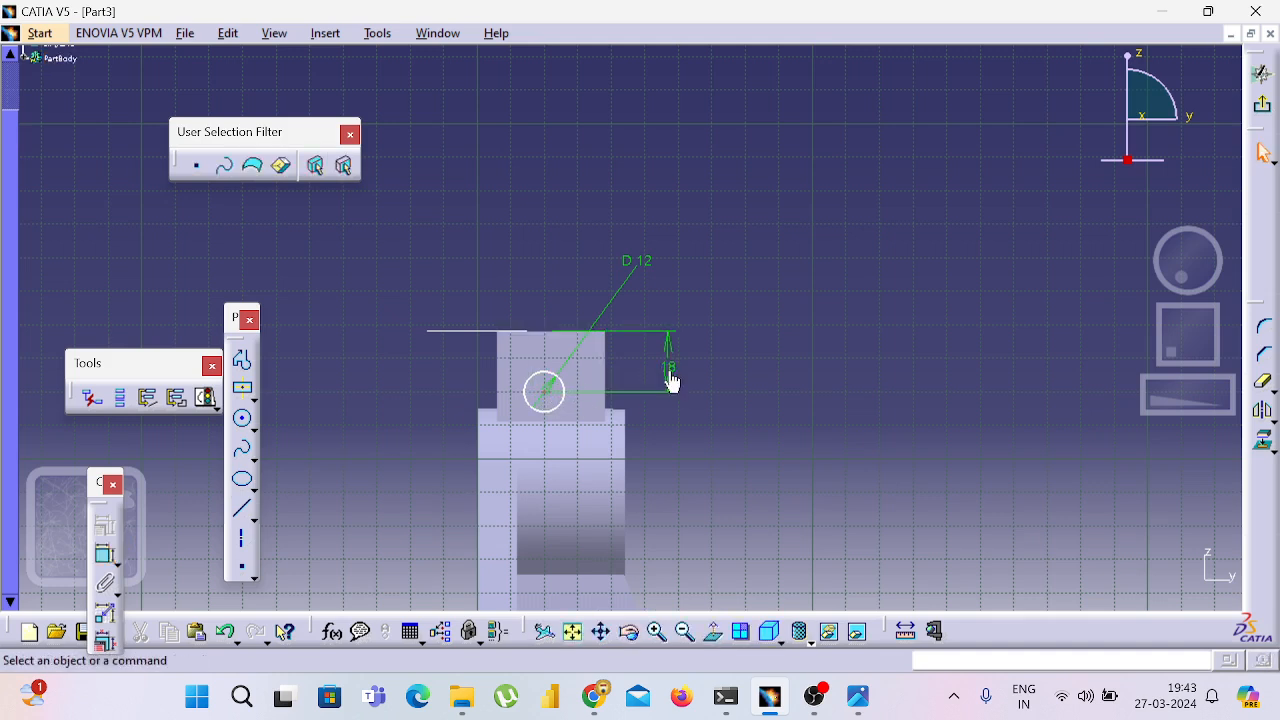
pyautogui.doubleClick(669, 371)
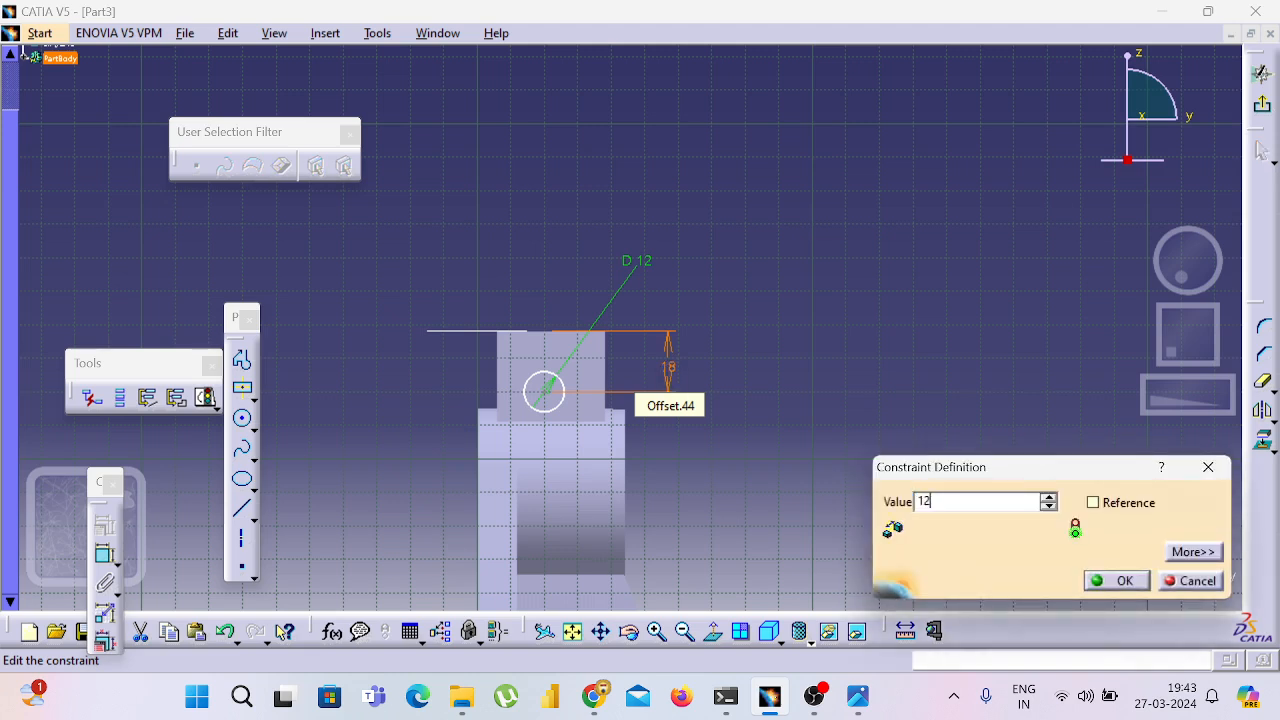
pyautogui.press('Return')
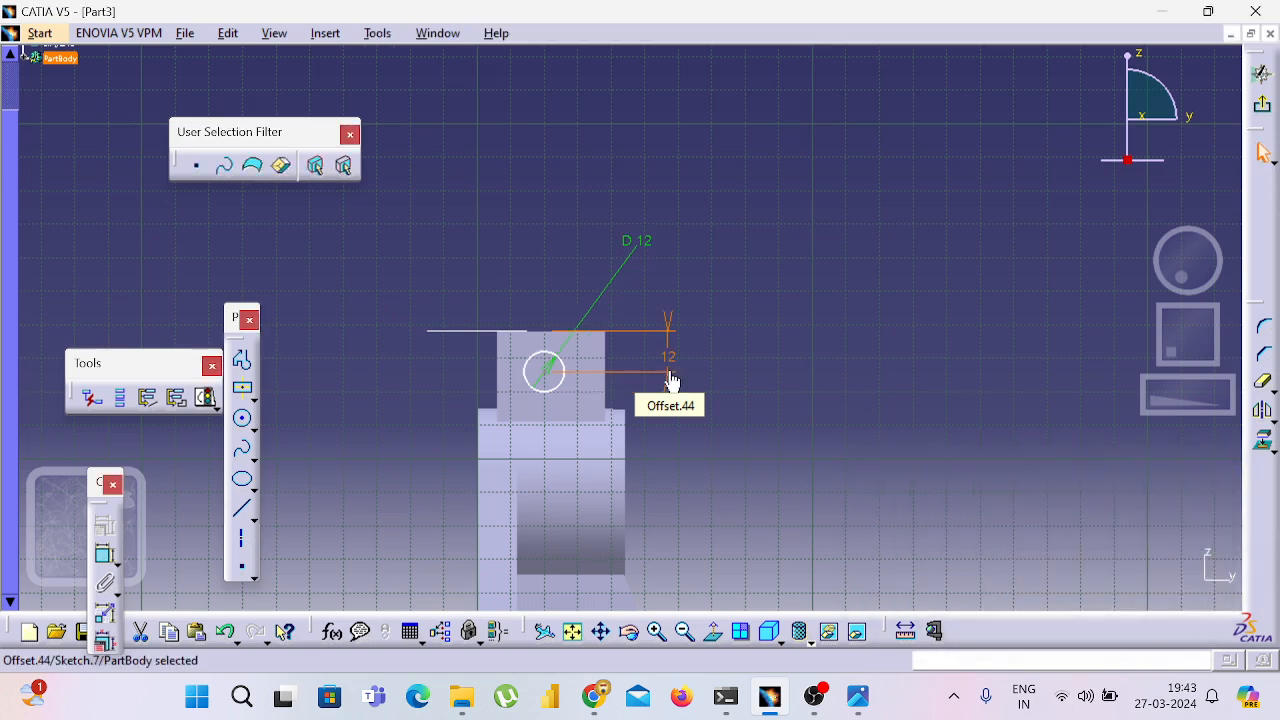
pyautogui.hotkey('alt', 'Tab')
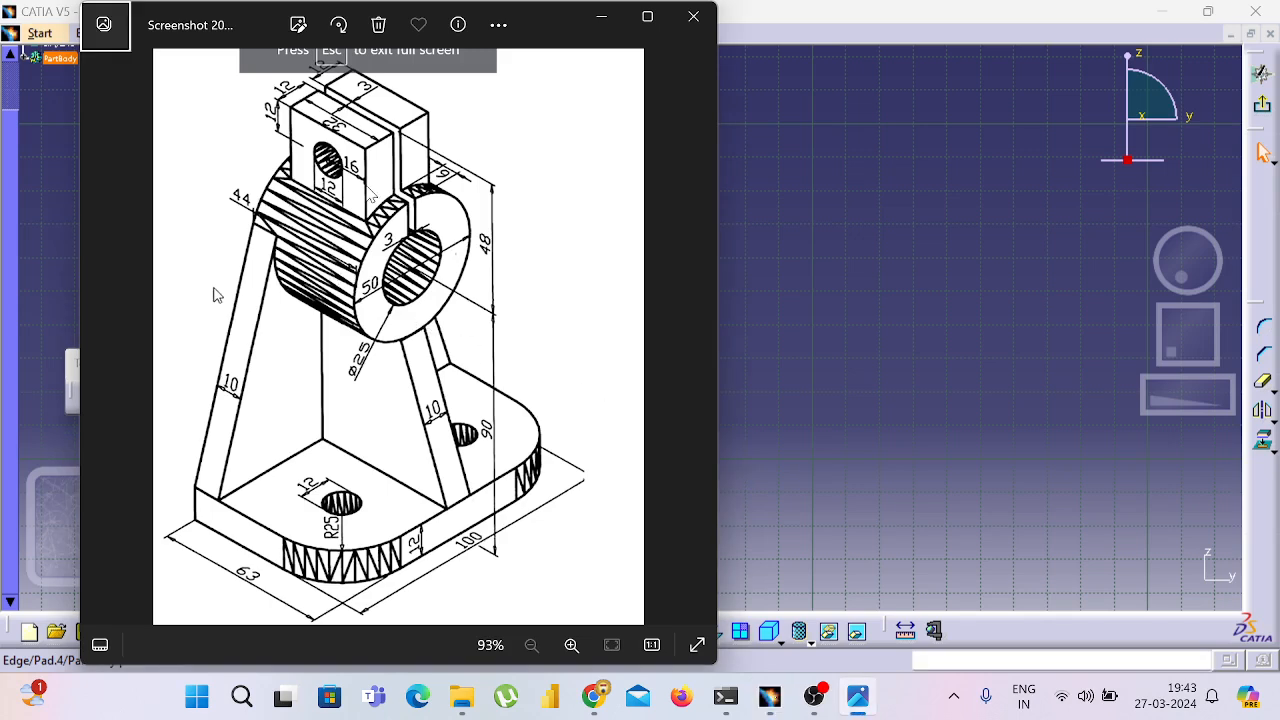
pyautogui.hotkey('alt', 'Tab')
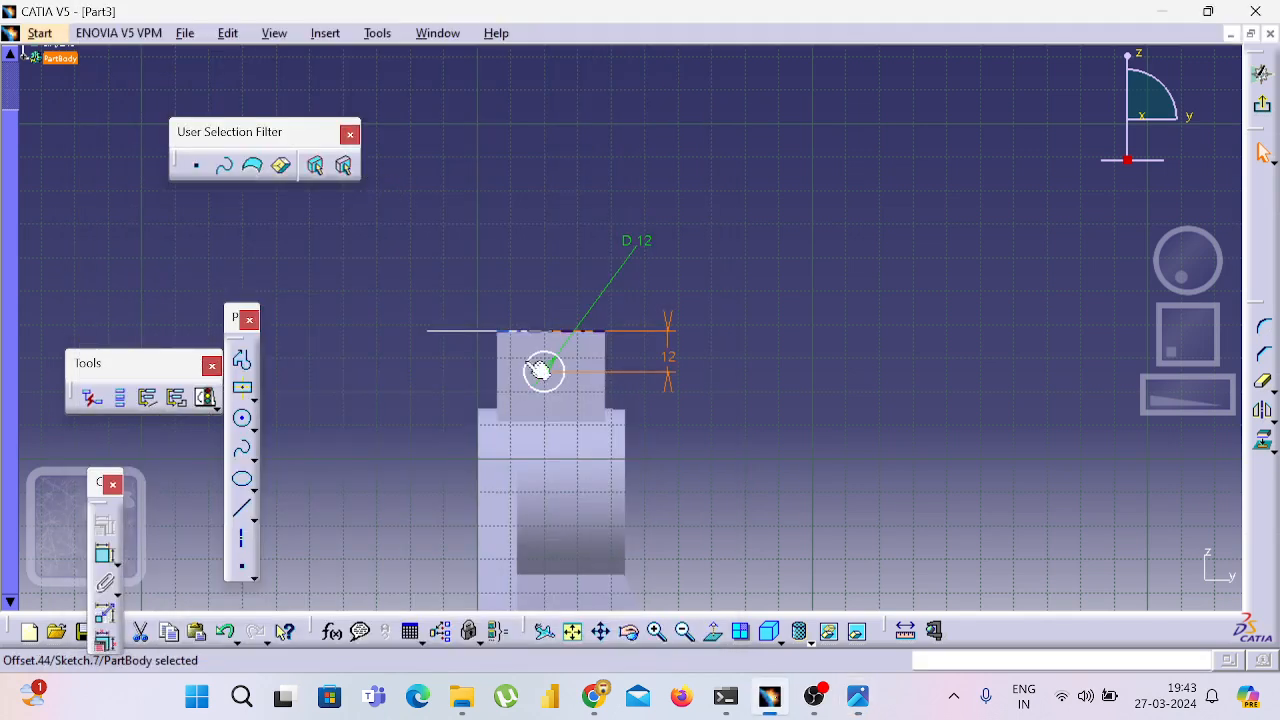
# - Constrain the circle centre 16 mm from the block's right edge and exit the sketch
pyautogui.click(105, 556)
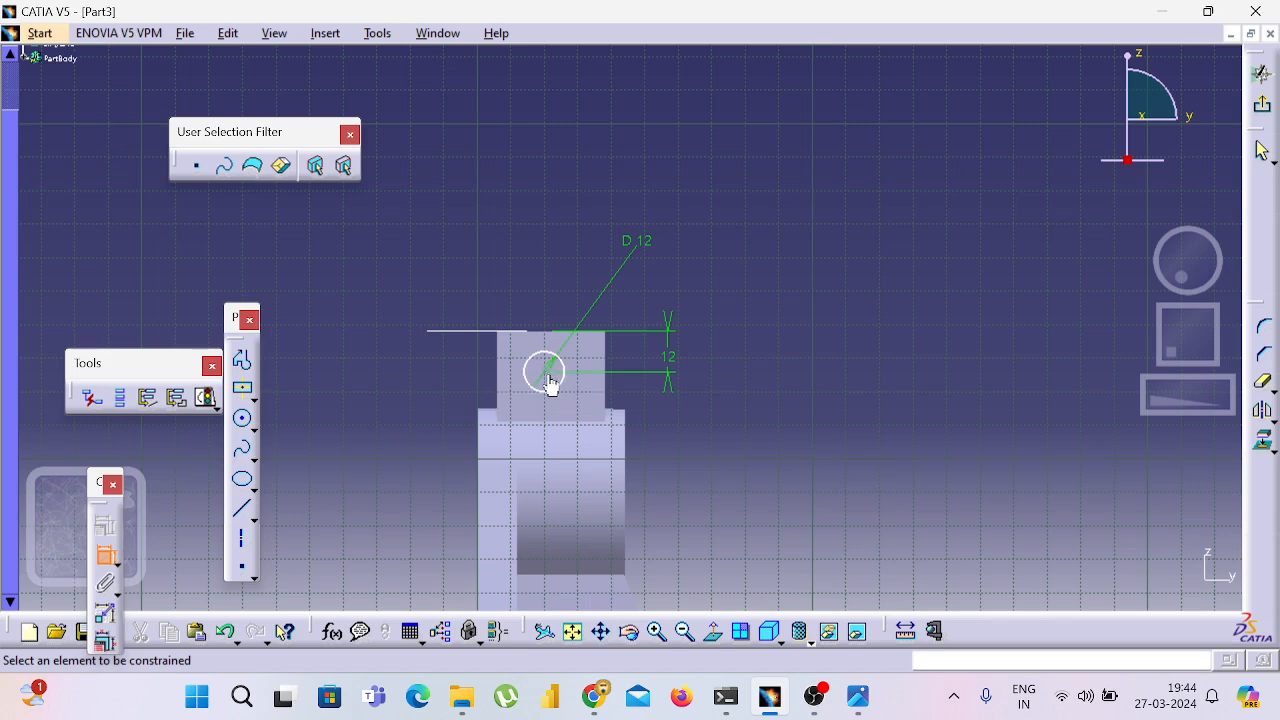
pyautogui.click(545, 378)
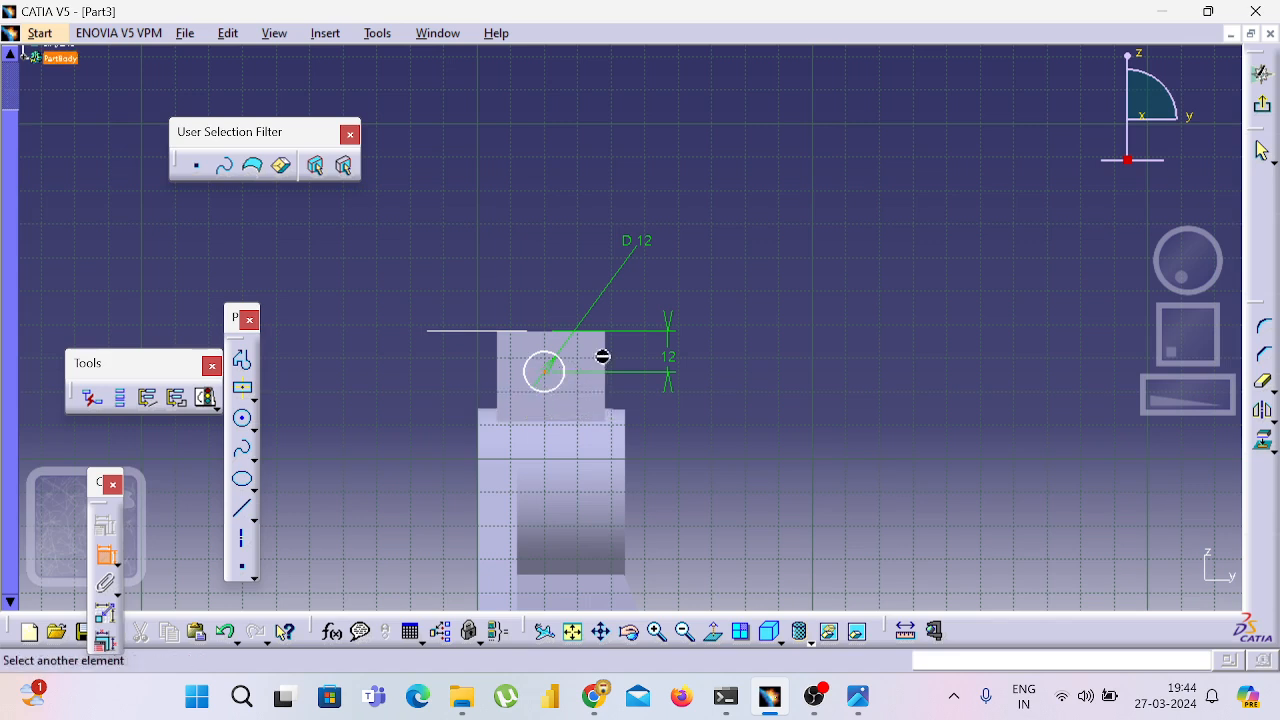
pyautogui.click(608, 368)
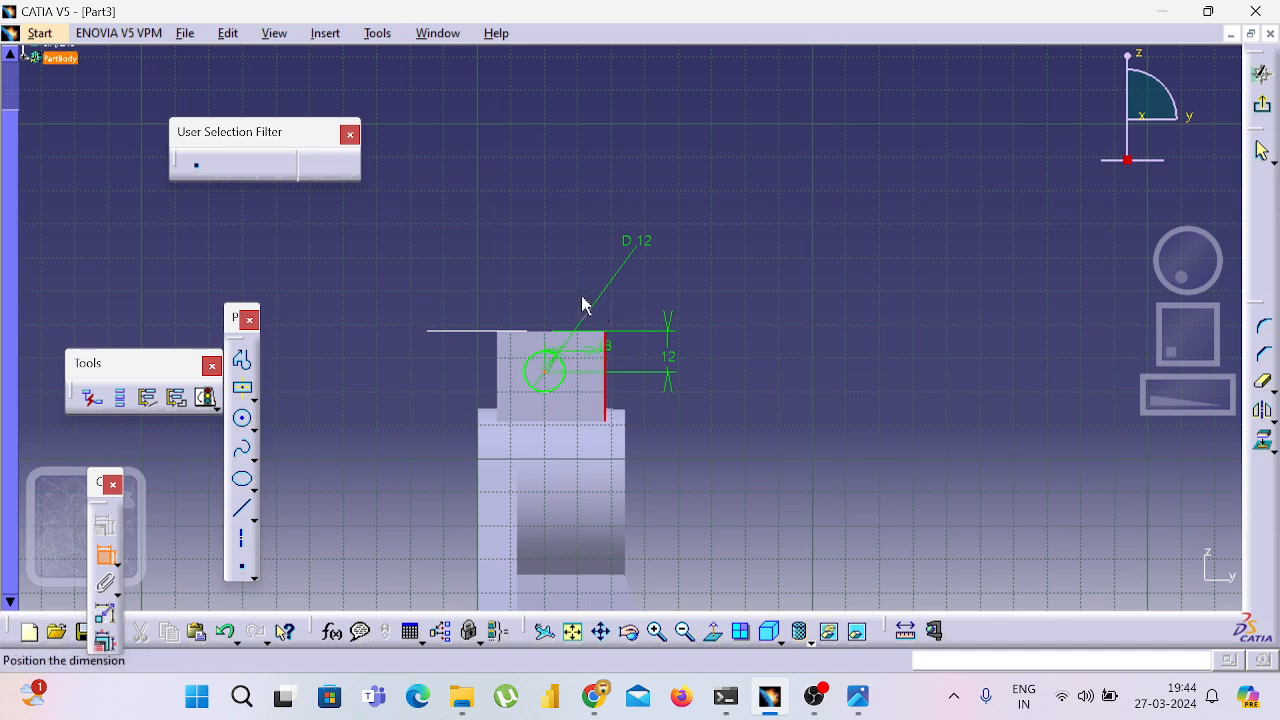
pyautogui.click(572, 202)
pyautogui.doubleClick(574, 203)
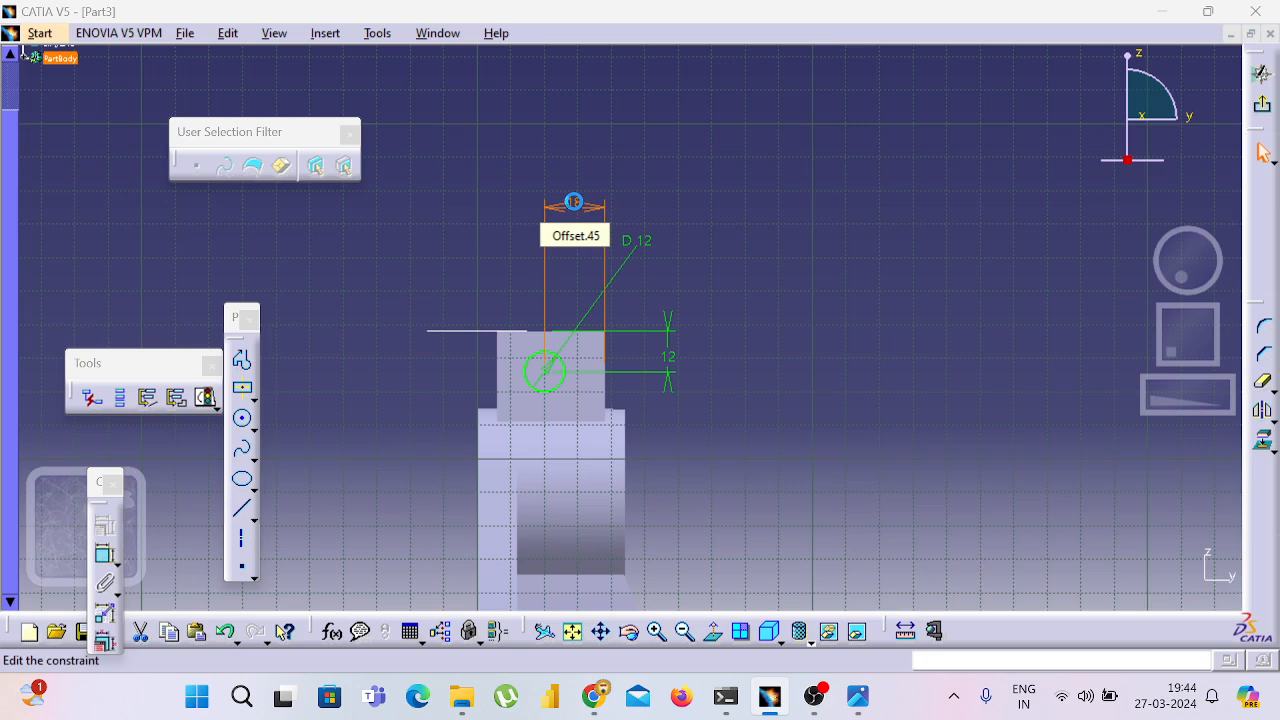
pyautogui.write('16mm')
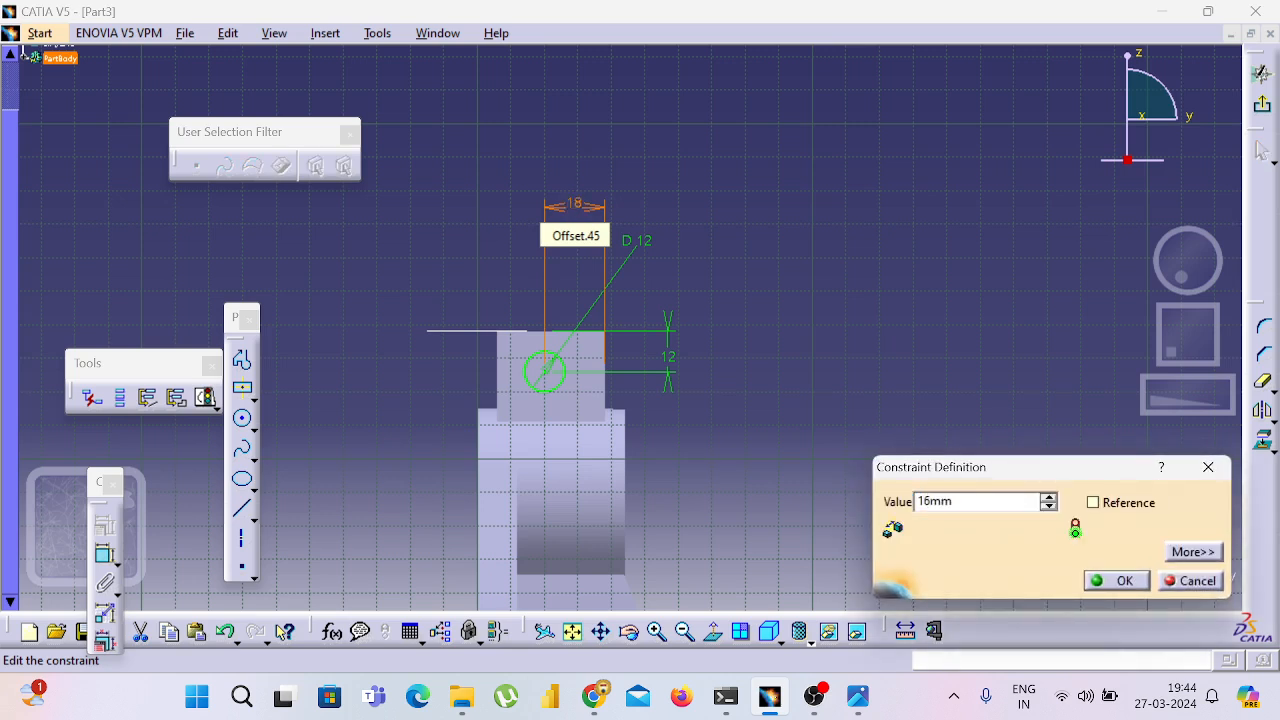
pyautogui.press('Return')
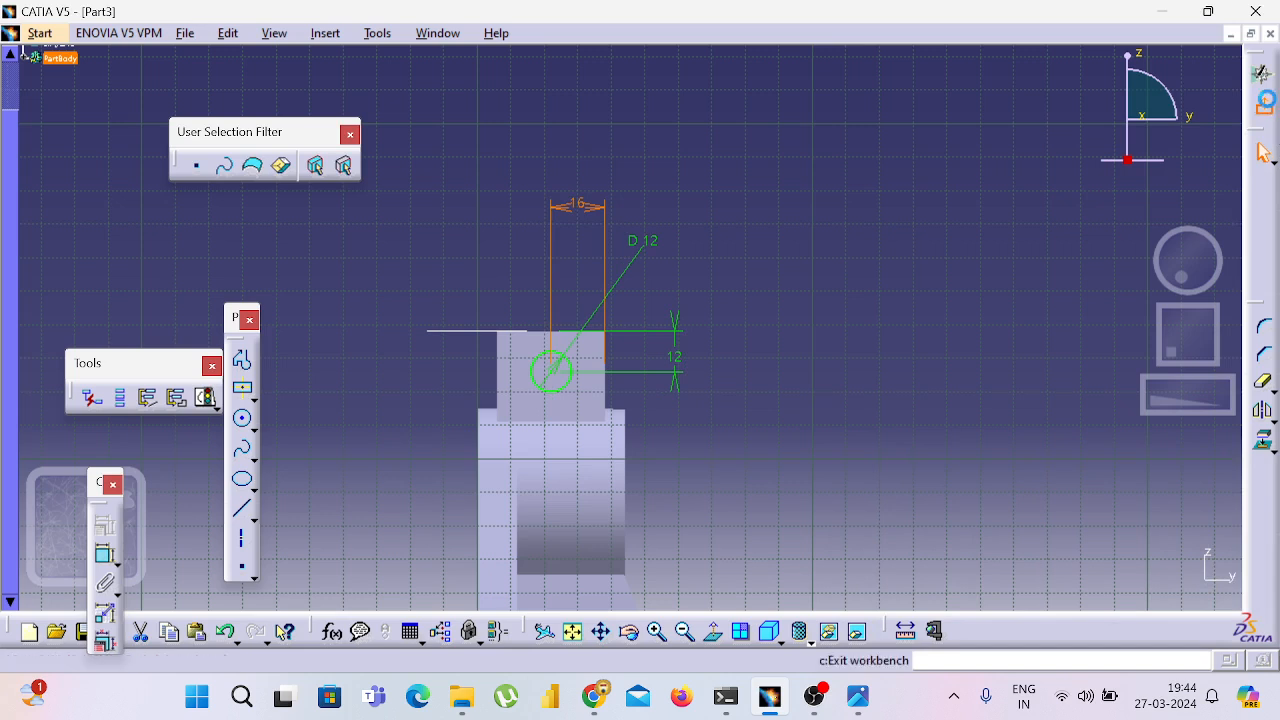
pyautogui.click(1266, 100)
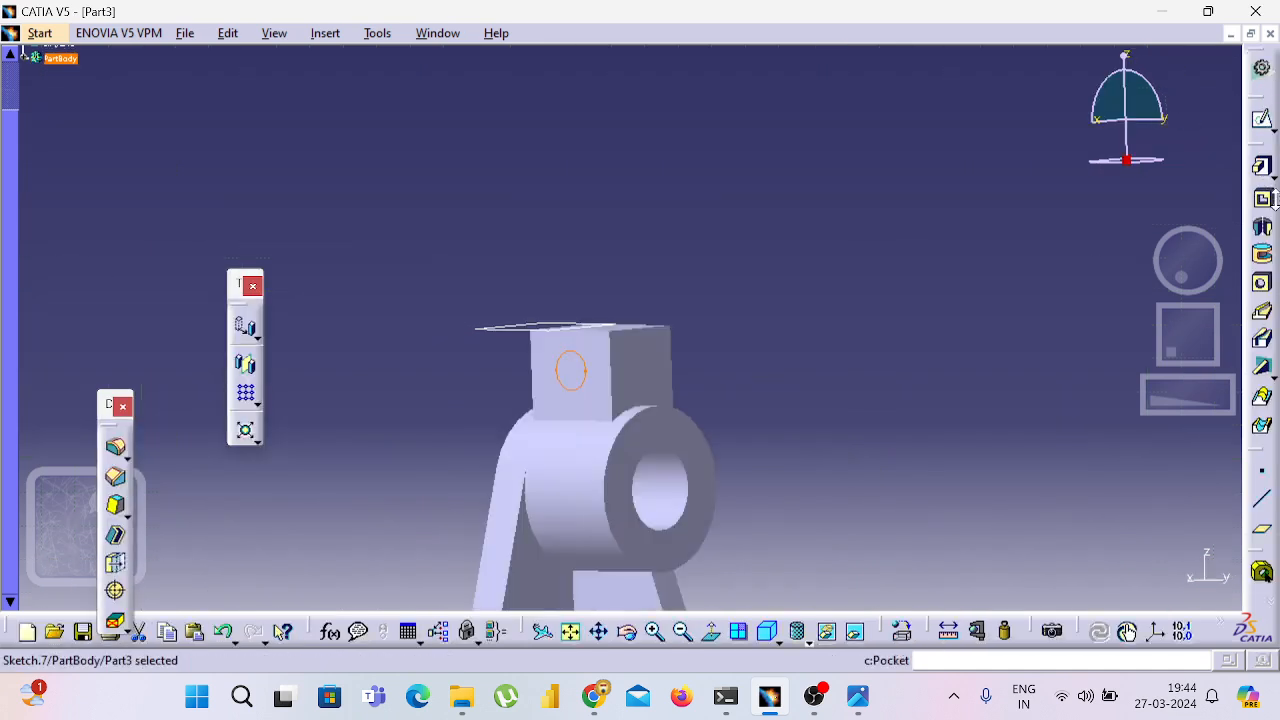
# - Pocket Sketch.7's 12 mm circle through the top block with an Up to next limit
pyautogui.click(1262, 200)
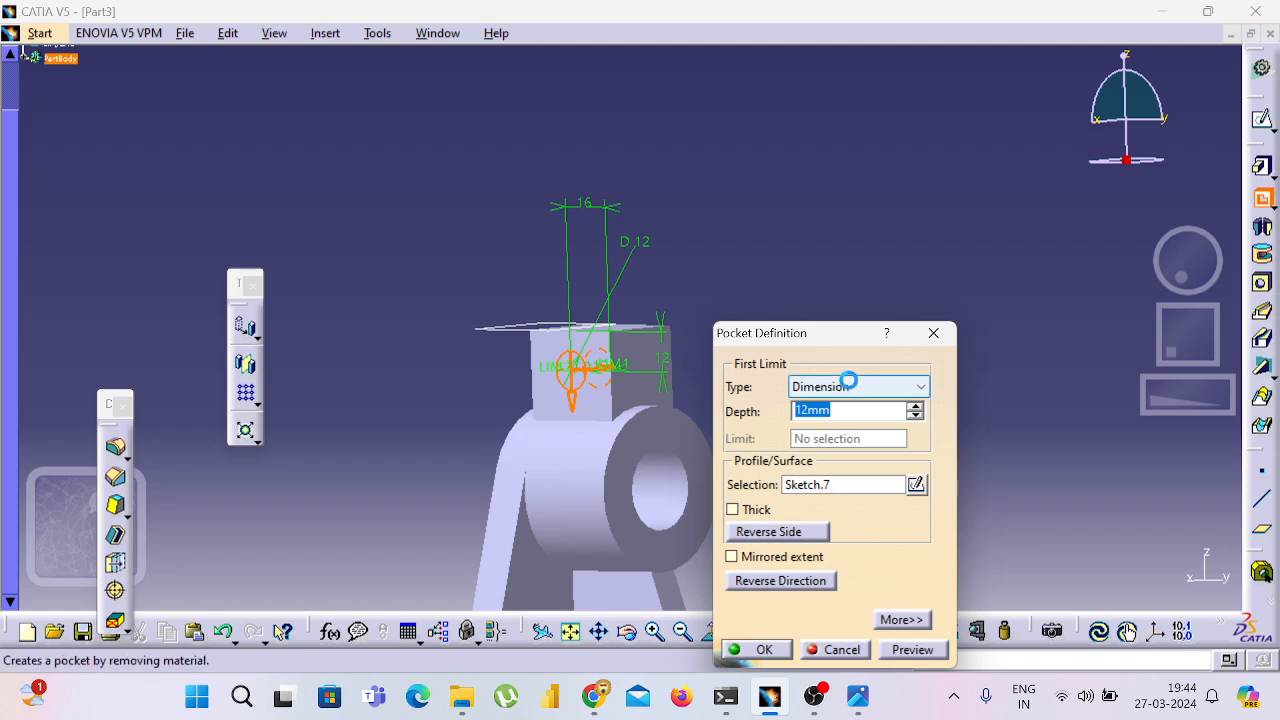
pyautogui.click(848, 386)
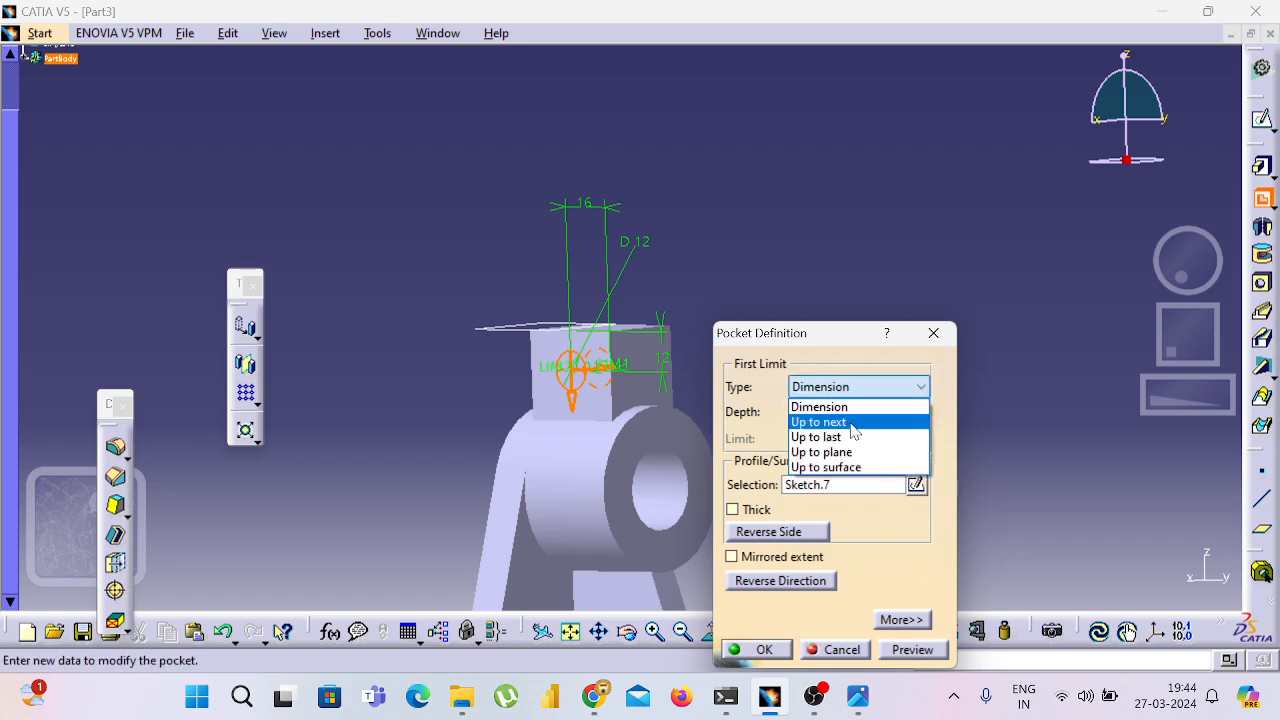
pyautogui.click(853, 431)
pyautogui.moveTo(720, 274); pyautogui.dragTo(652, 342, button='middle')
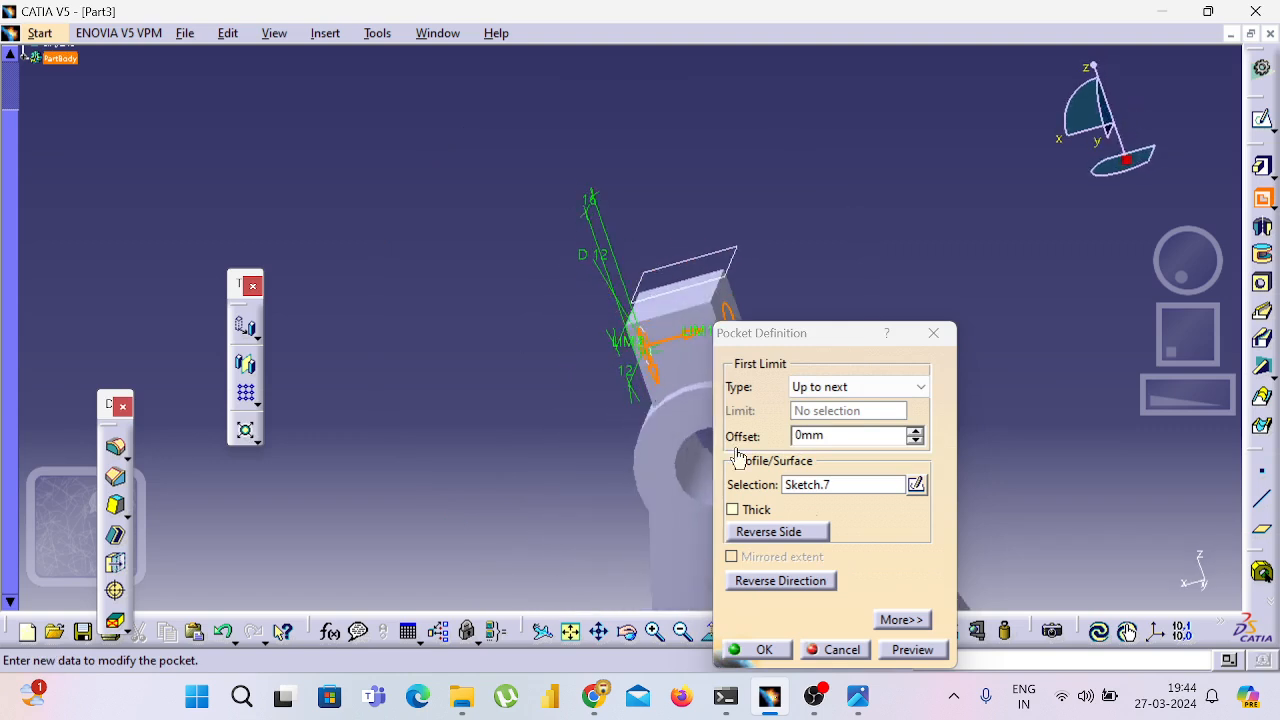
pyautogui.click(910, 649)
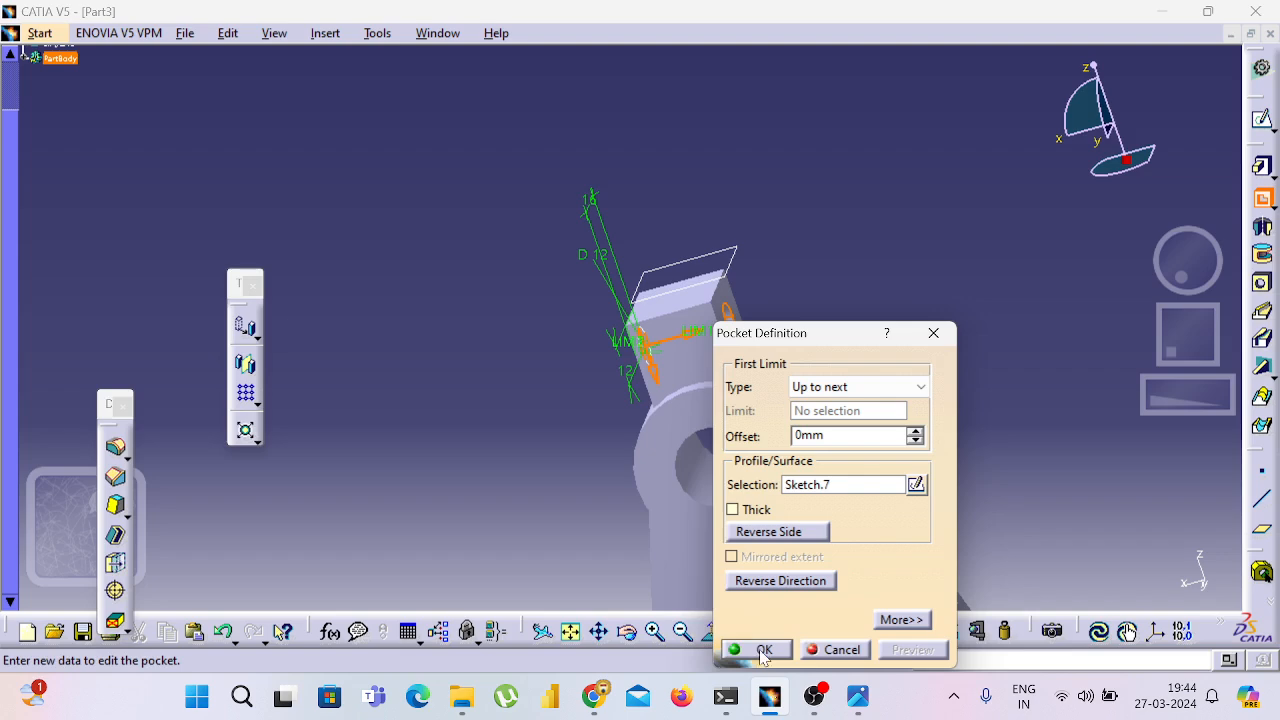
pyautogui.click(762, 651)
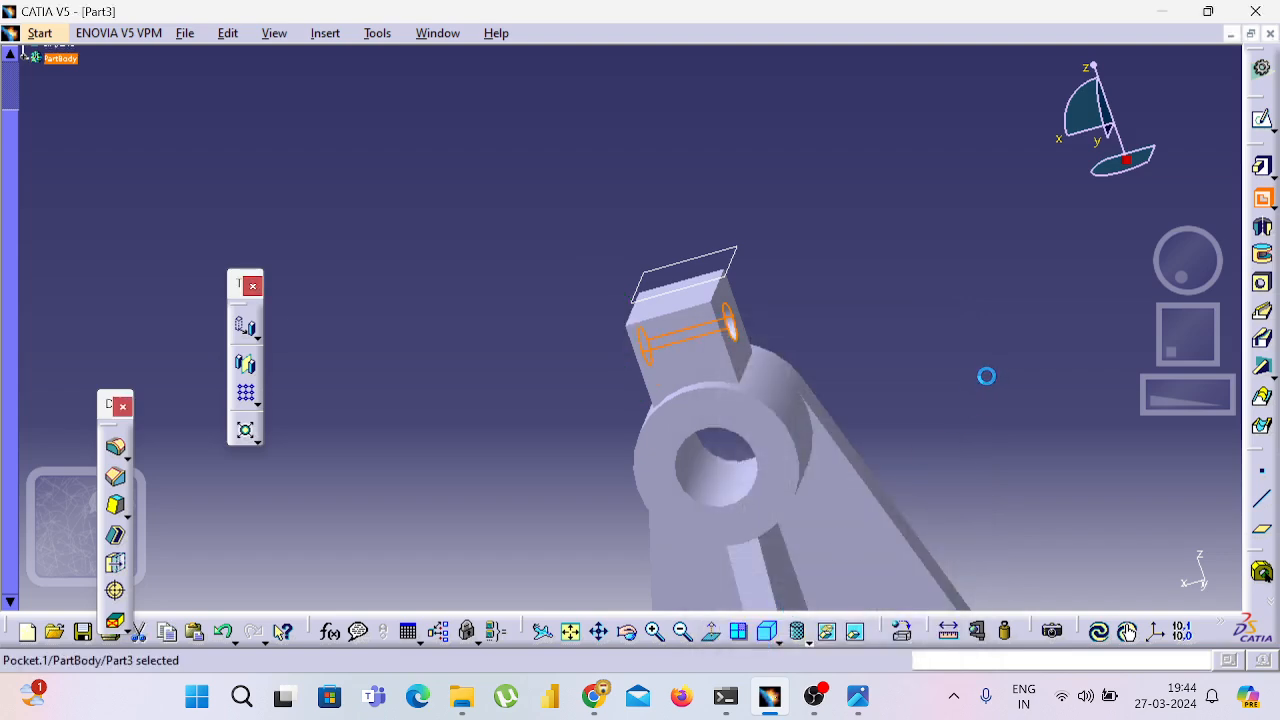
pyautogui.click(986, 376)
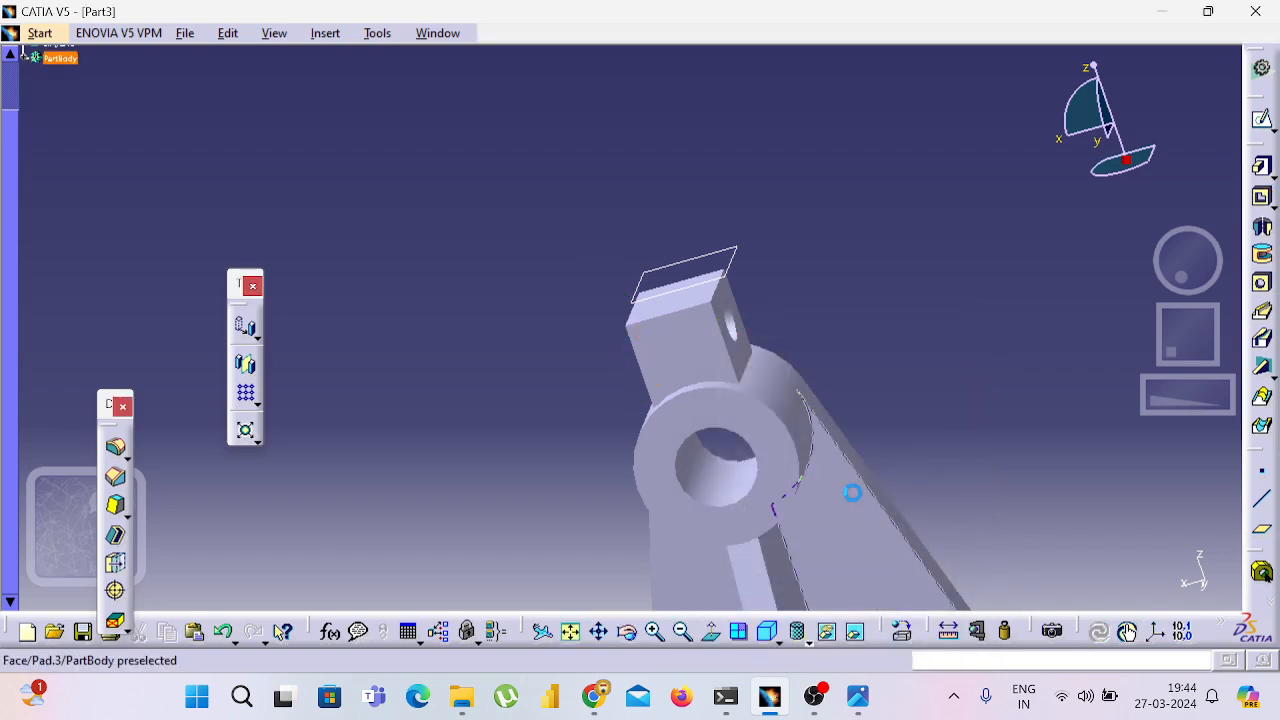
# - Sketch a tall centred rectangle on the boss end face, reaching from above the part into the hole
pyautogui.hotkey('alt', 'Tab')
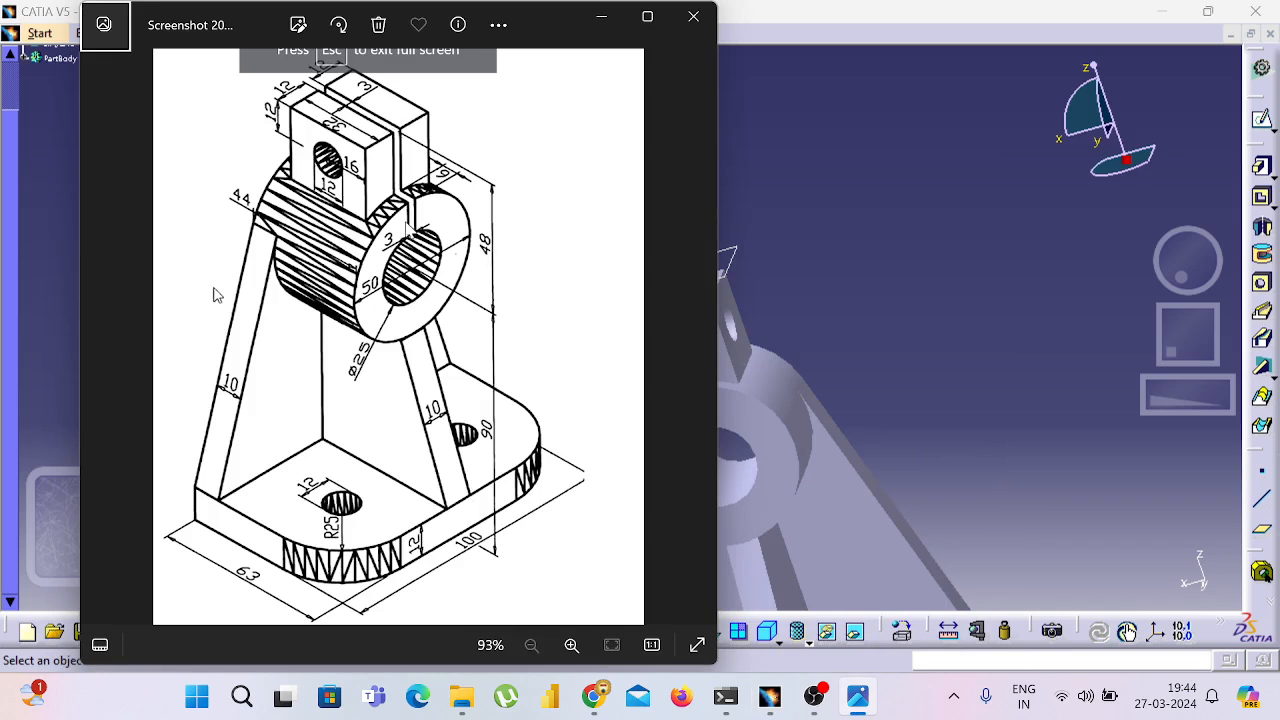
pyautogui.hotkey('alt', 'Tab')
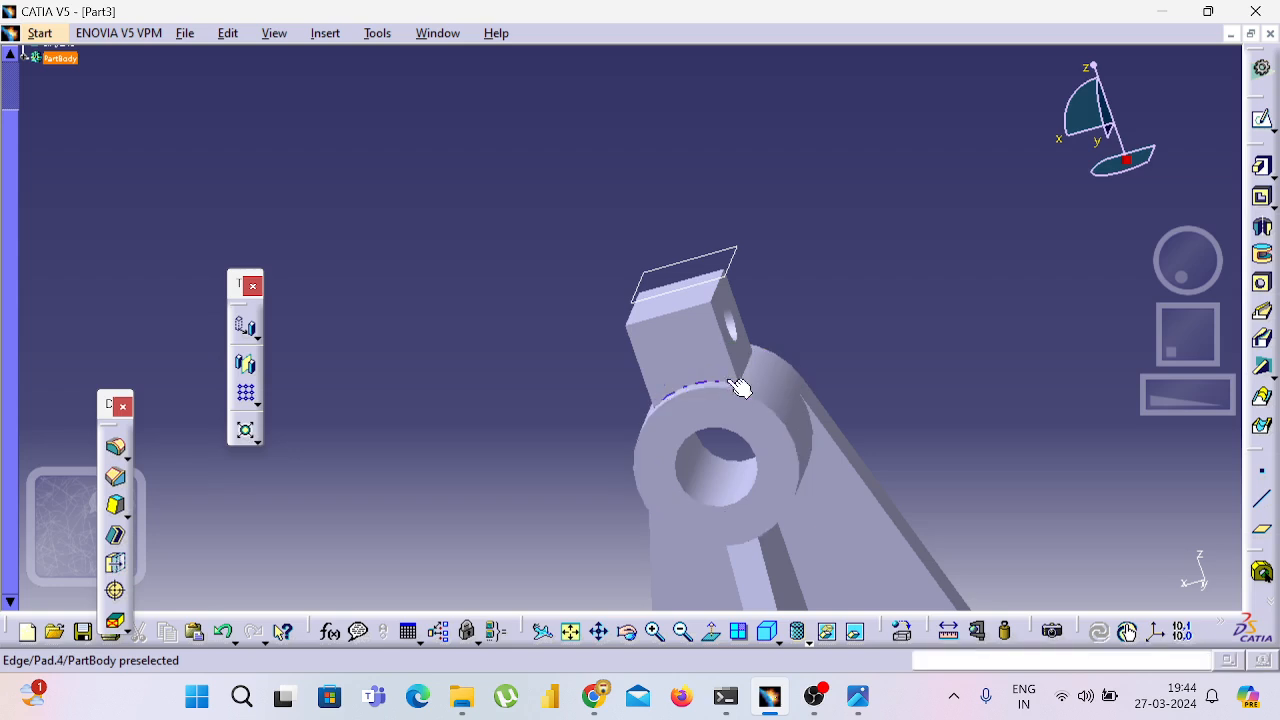
pyautogui.click(708, 399)
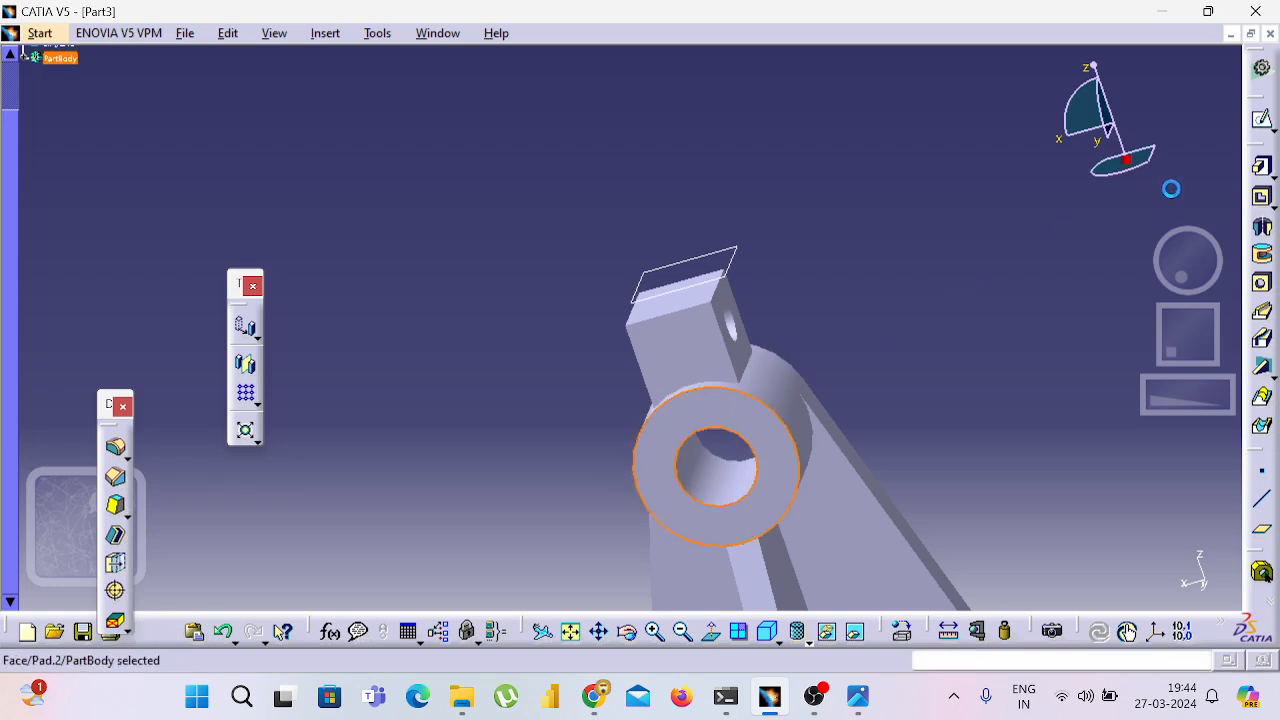
pyautogui.click(1259, 119)
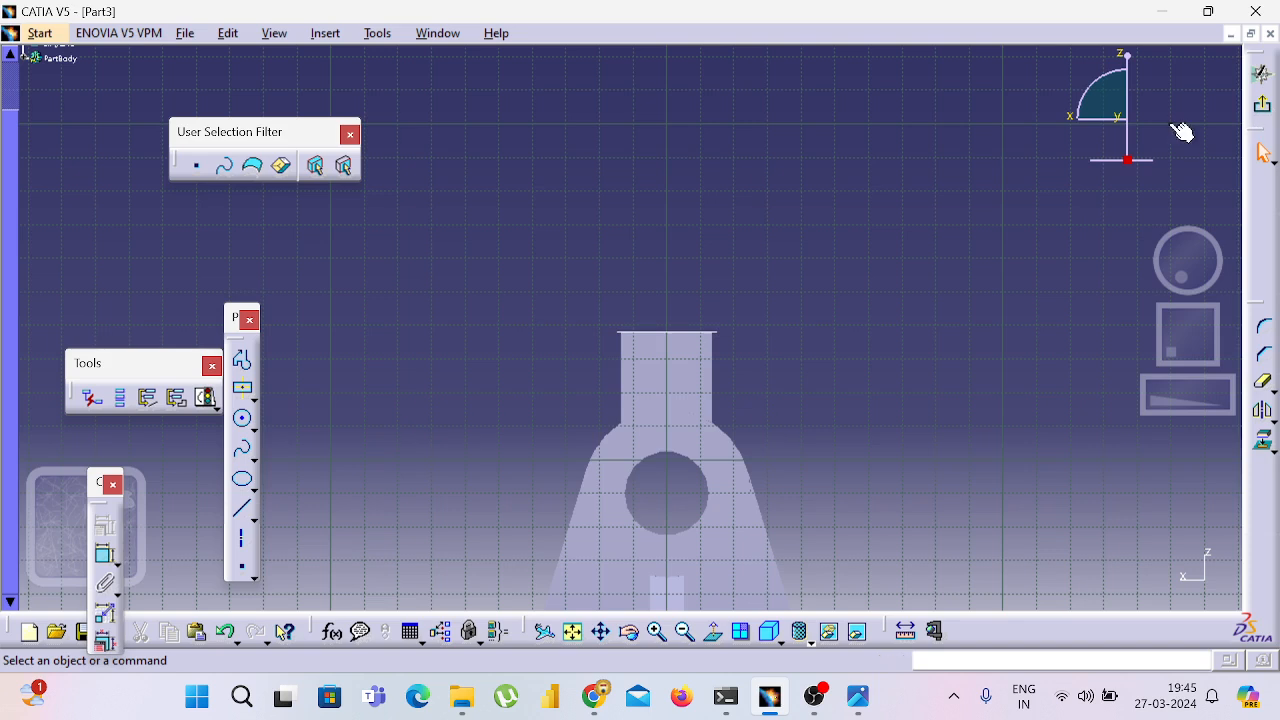
pyautogui.click(244, 393)
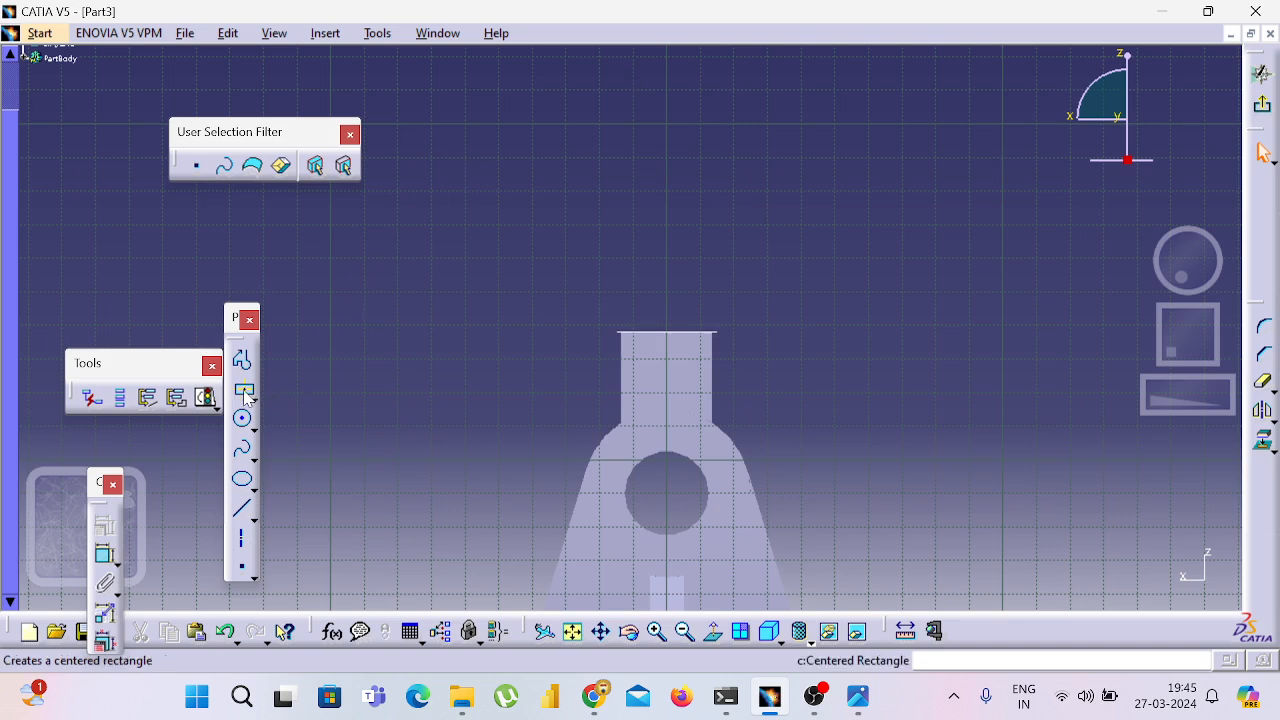
pyautogui.click(245, 394)
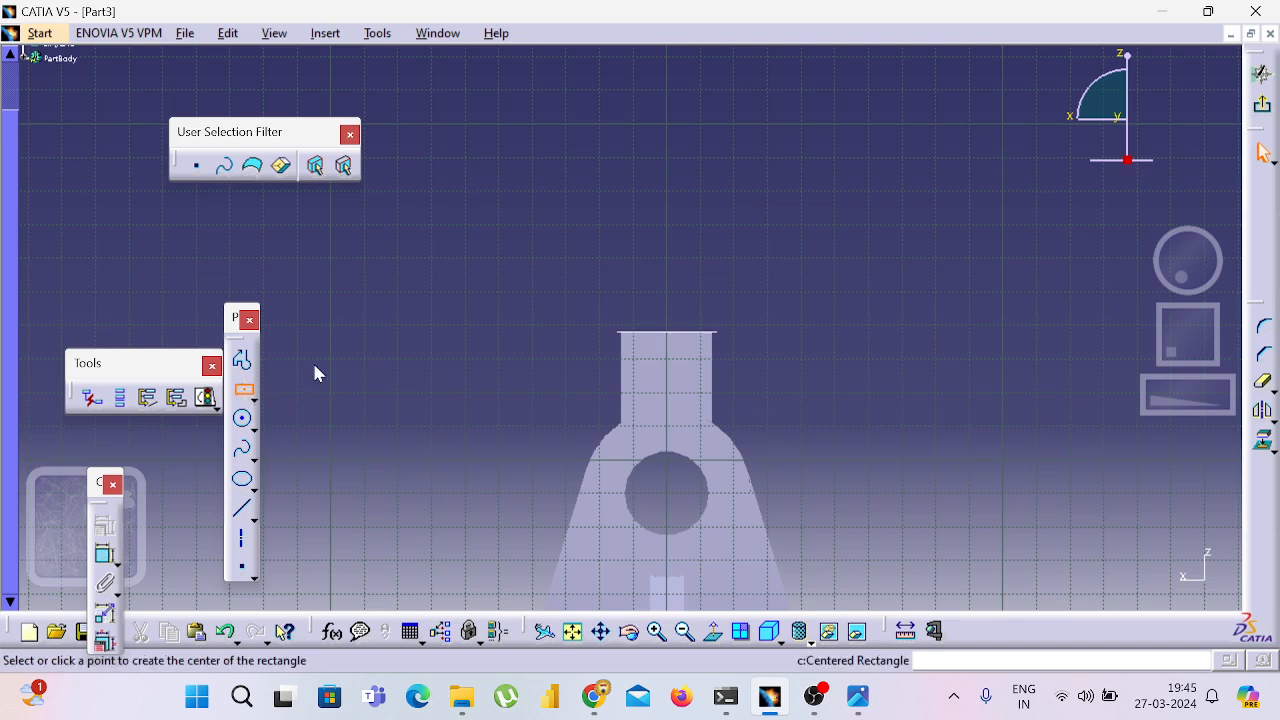
pyautogui.click(668, 225)
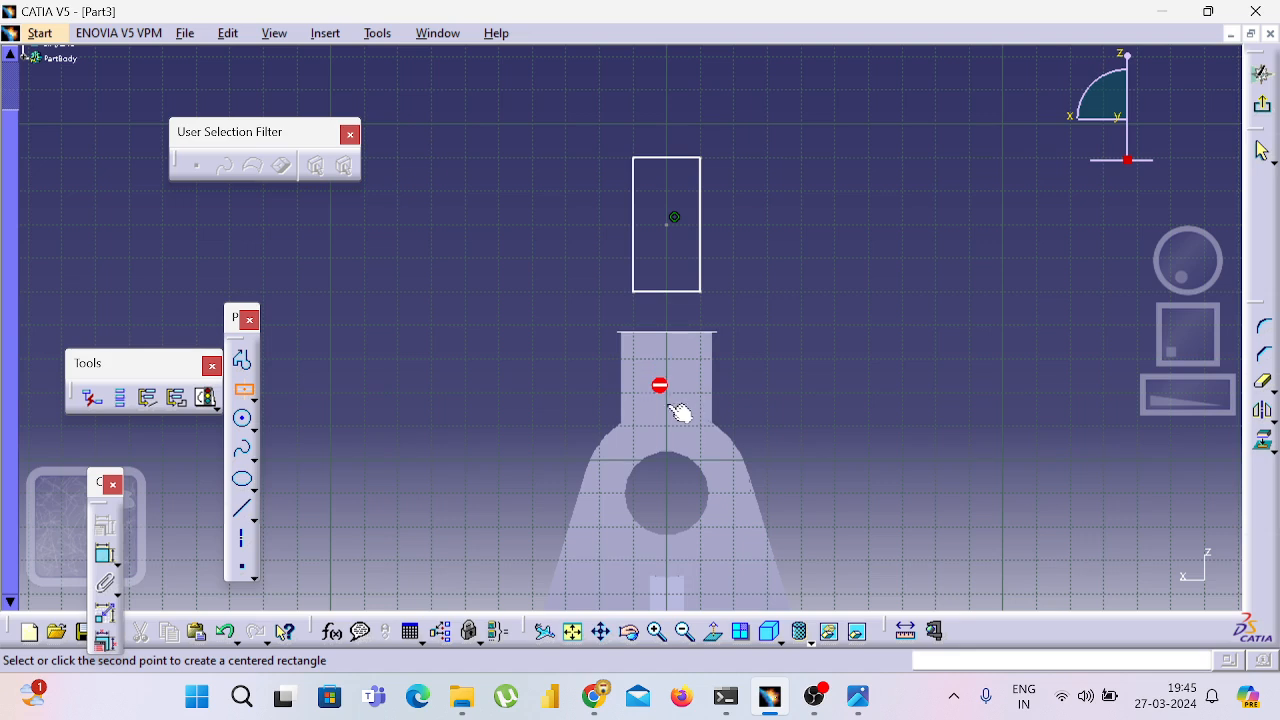
pyautogui.click(688, 486)
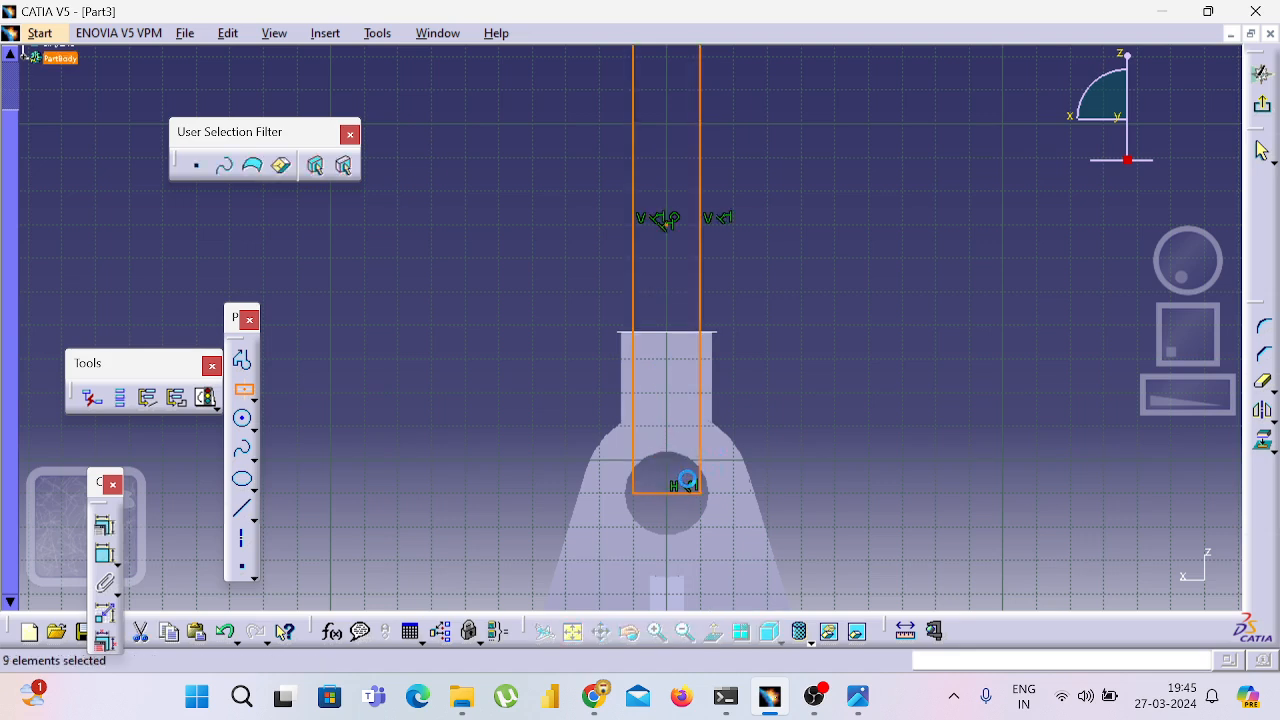
pyautogui.click(892, 367)
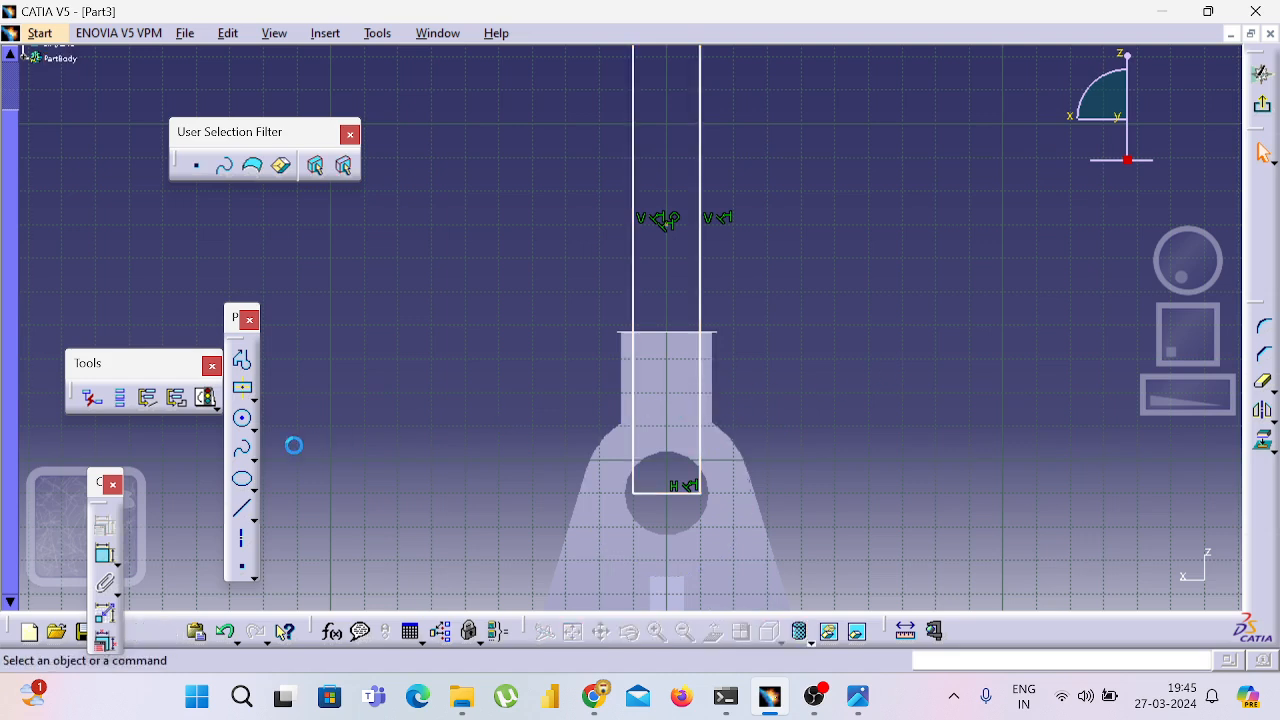
# - Dimension the rectangle's width to 3 mm and exit the sketch
pyautogui.click(107, 559)
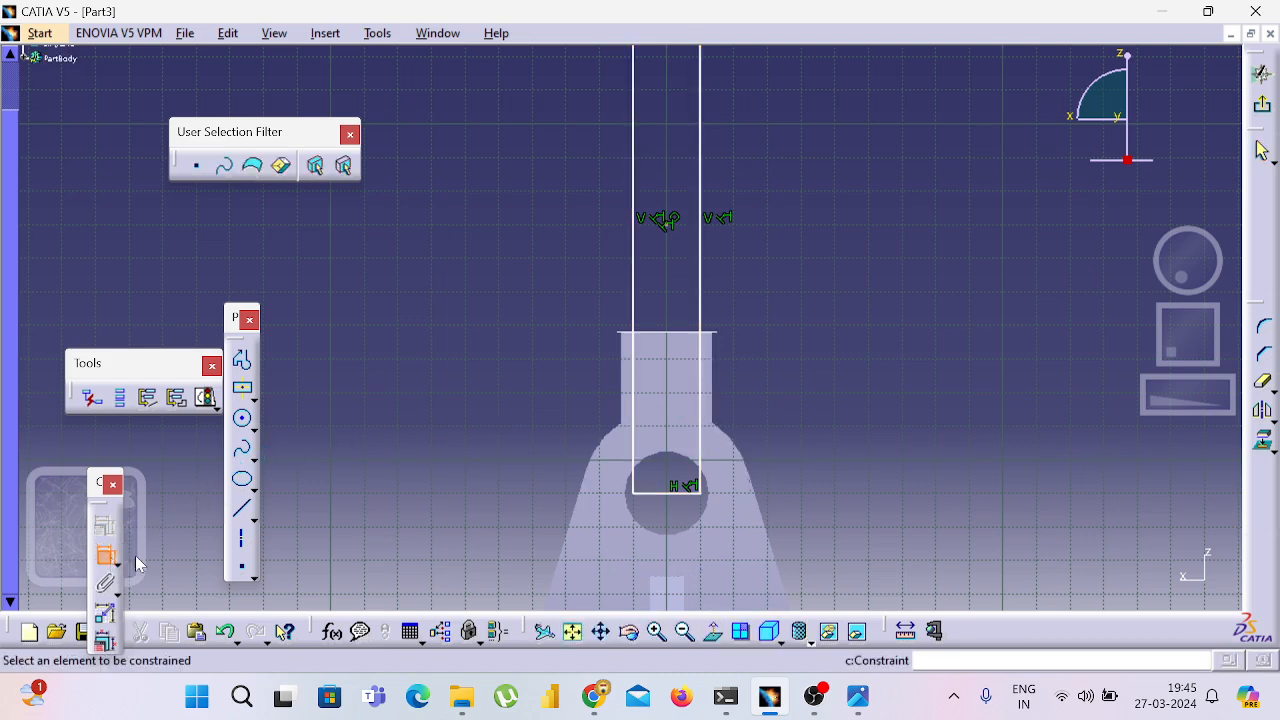
pyautogui.click(654, 493)
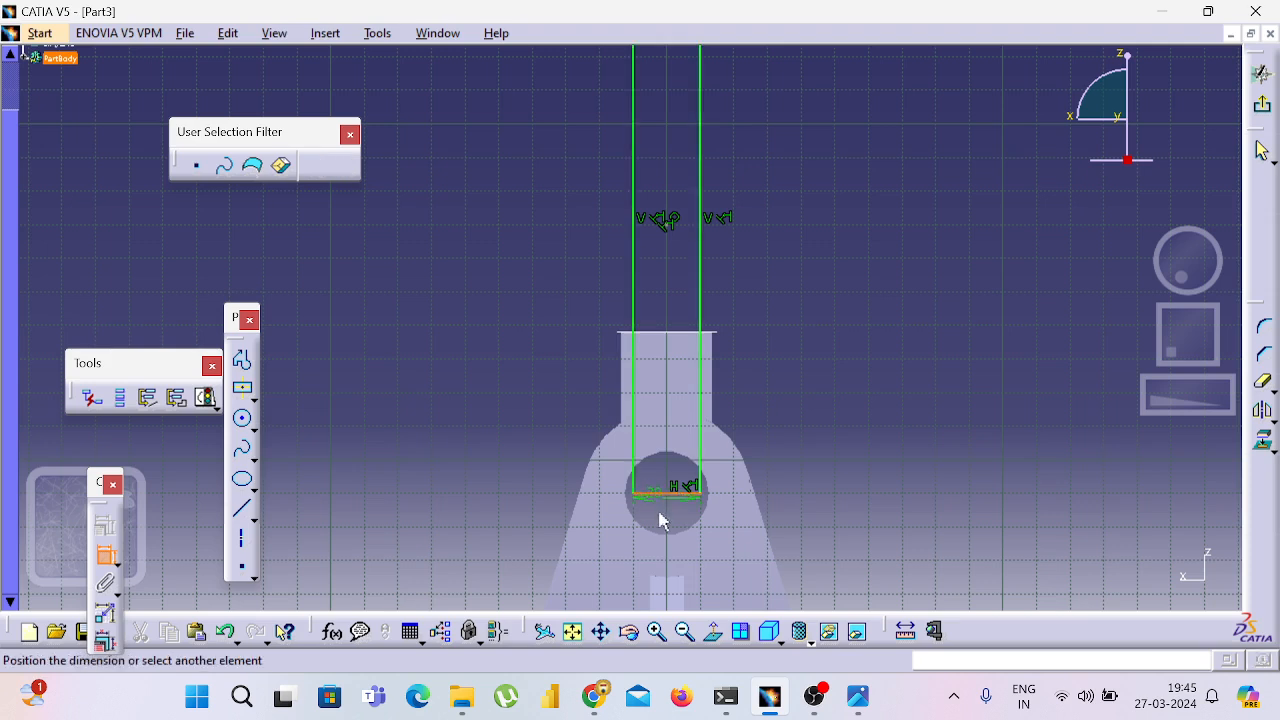
pyautogui.click(660, 513)
pyautogui.doubleClick(658, 513)
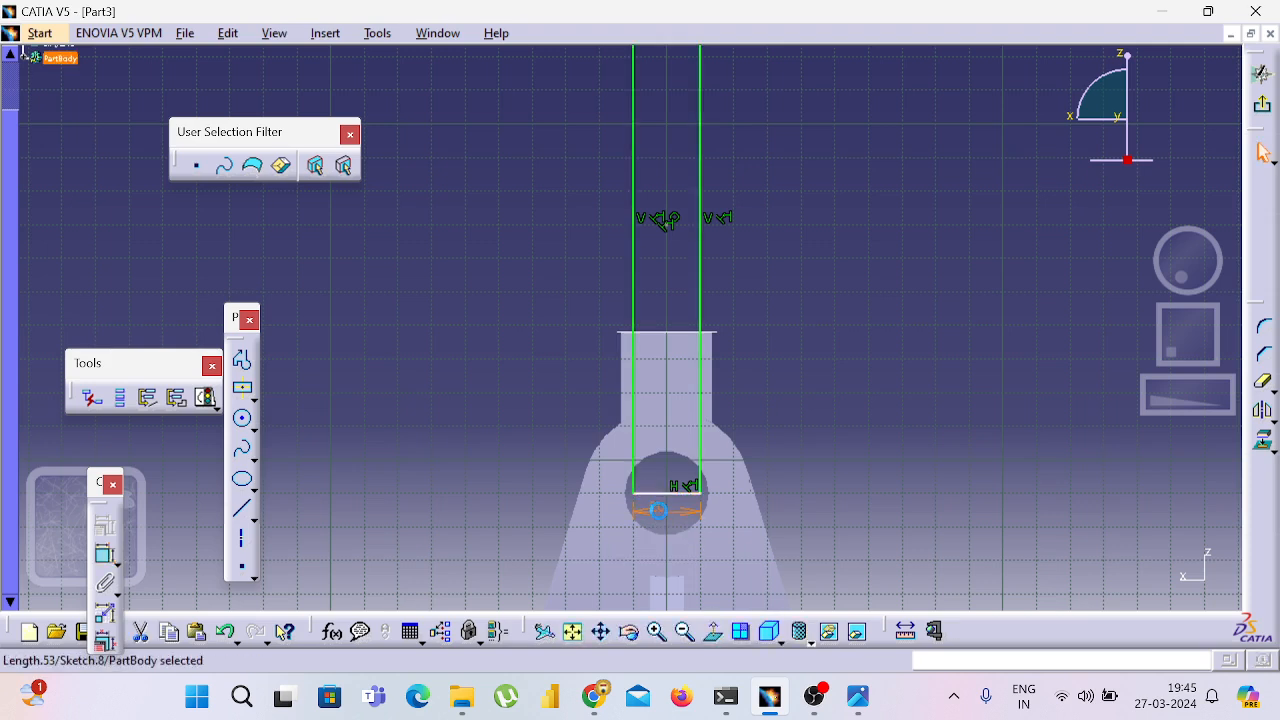
pyautogui.write('3')
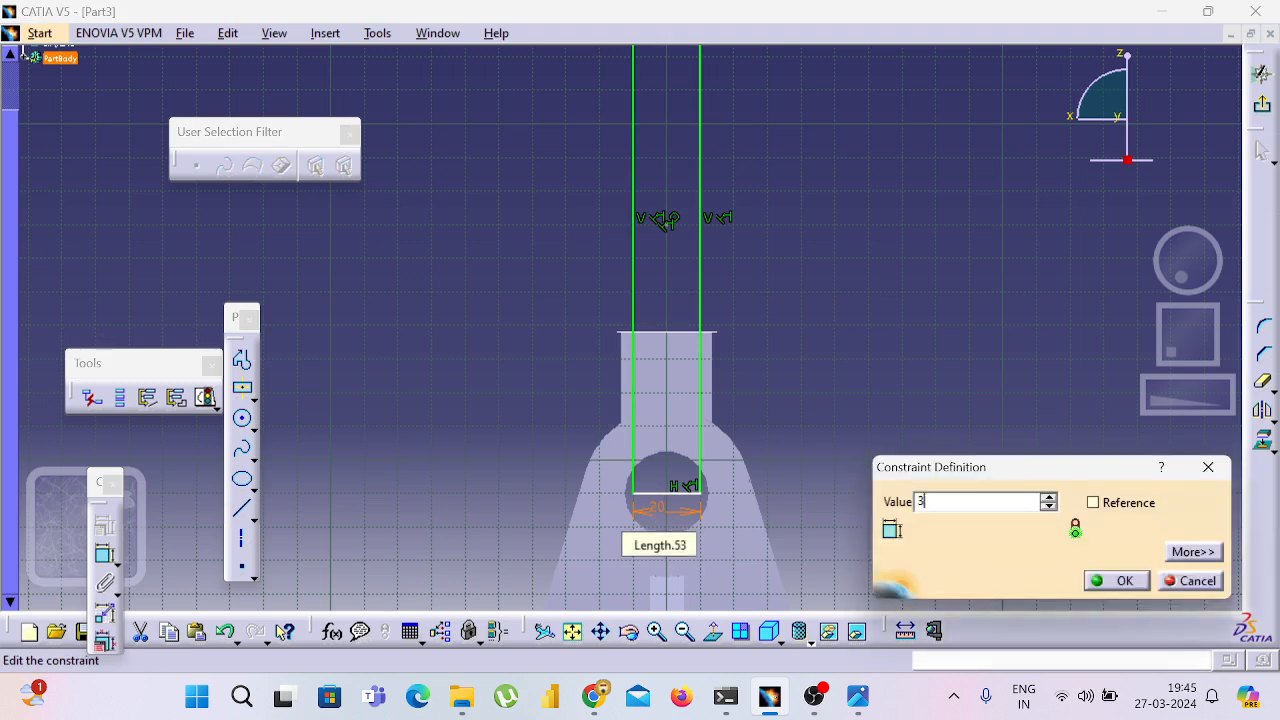
pyautogui.press('Return')
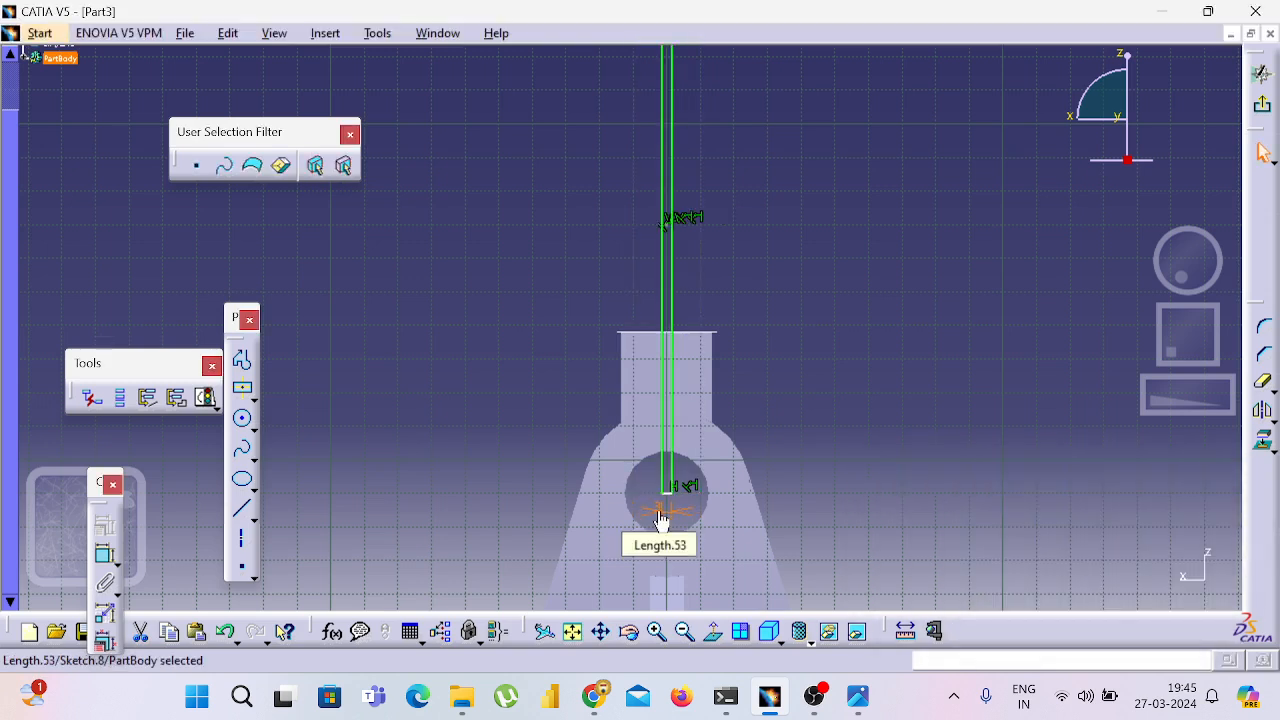
pyautogui.click(1262, 104)
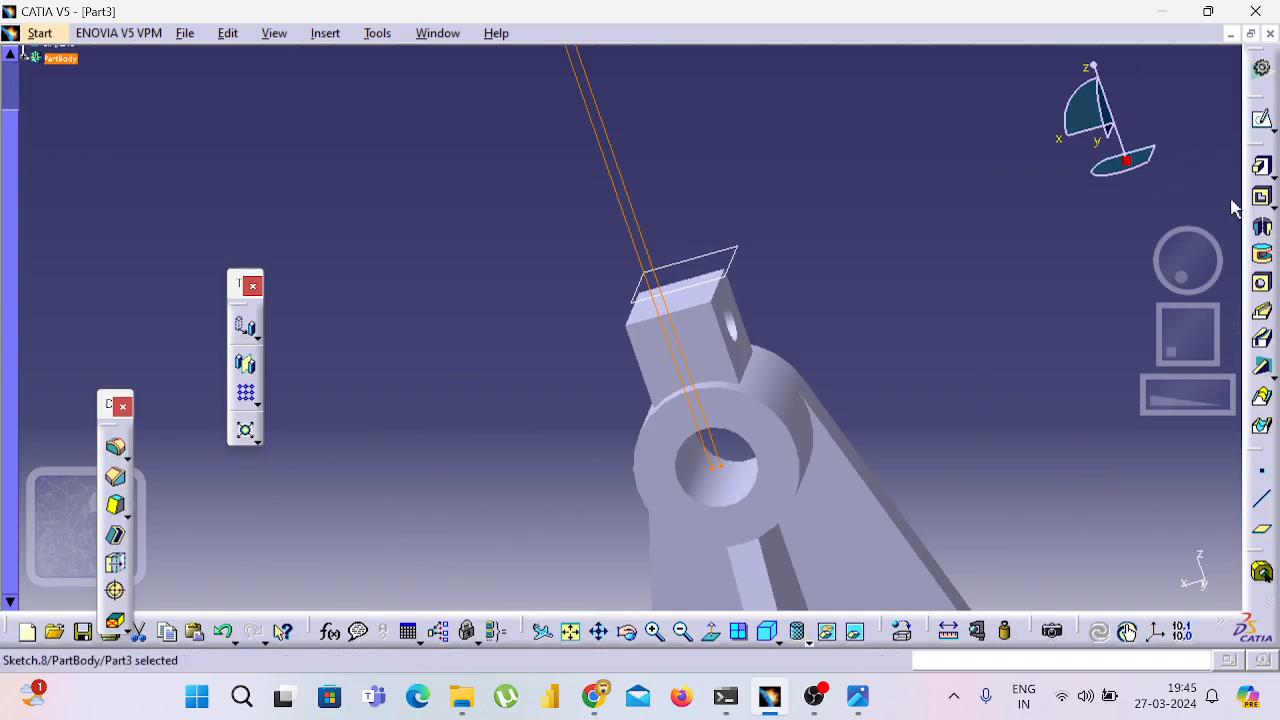
# - Create Pocket.2 from Sketch.8 with Up to next, cutting the 3 mm slot through the top block
pyautogui.click(1262, 200)
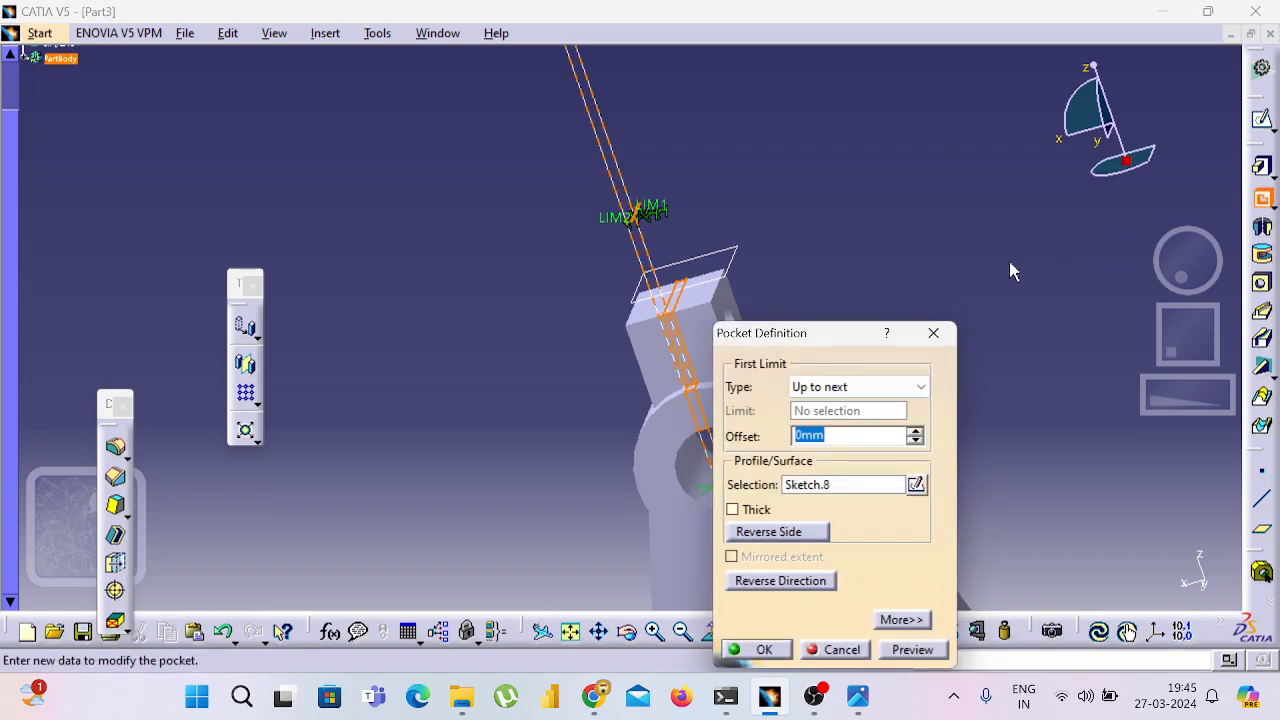
pyautogui.moveTo(1000, 269); pyautogui.dragTo(643, 199, button='middle')
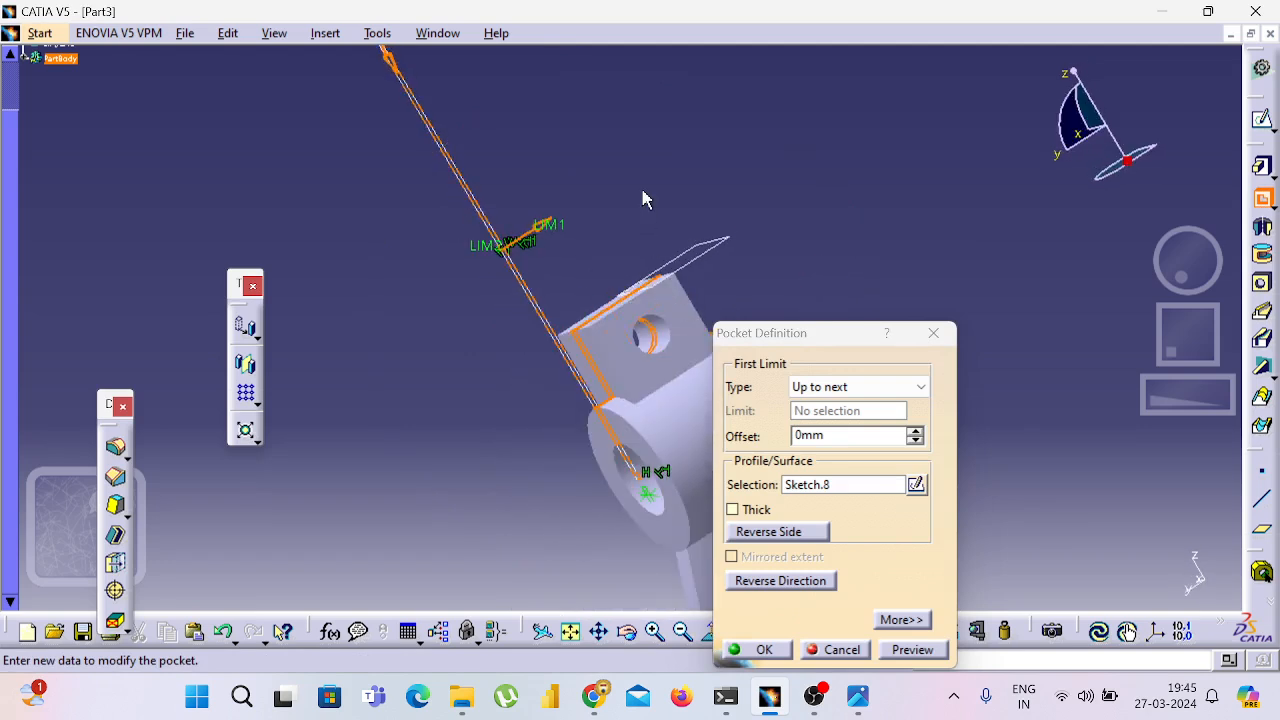
pyautogui.click(912, 652)
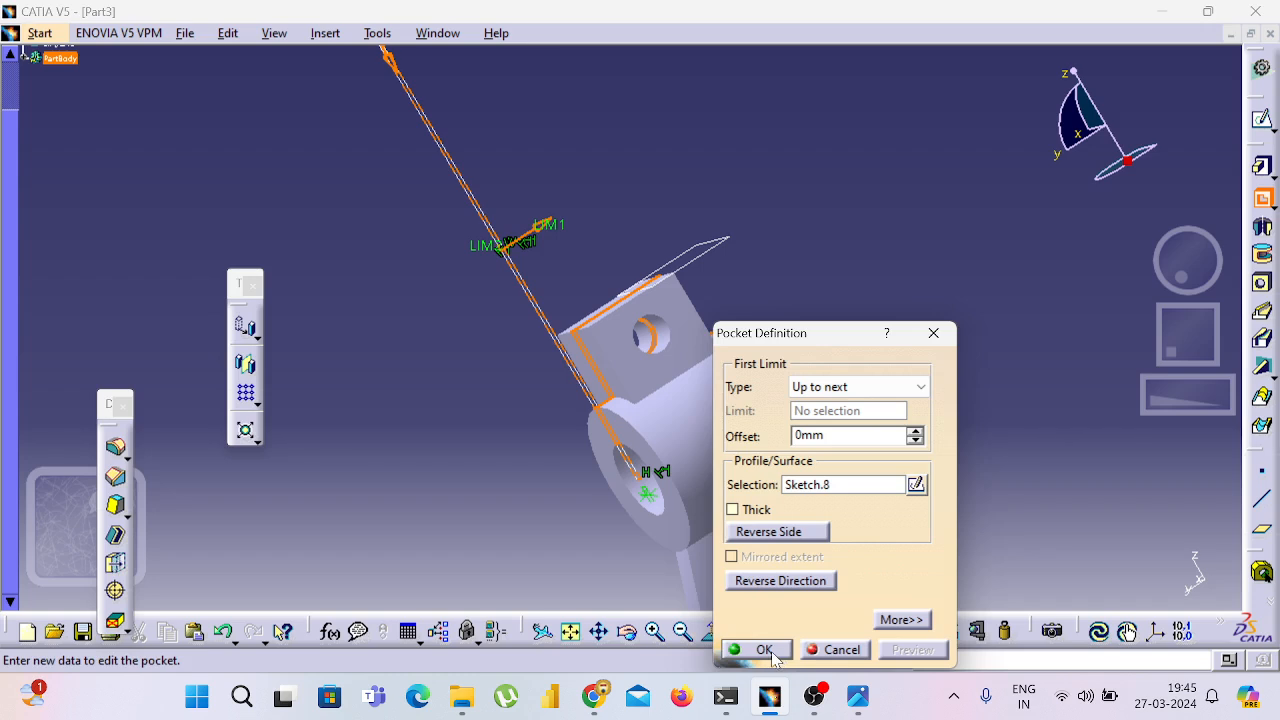
pyautogui.click(765, 650)
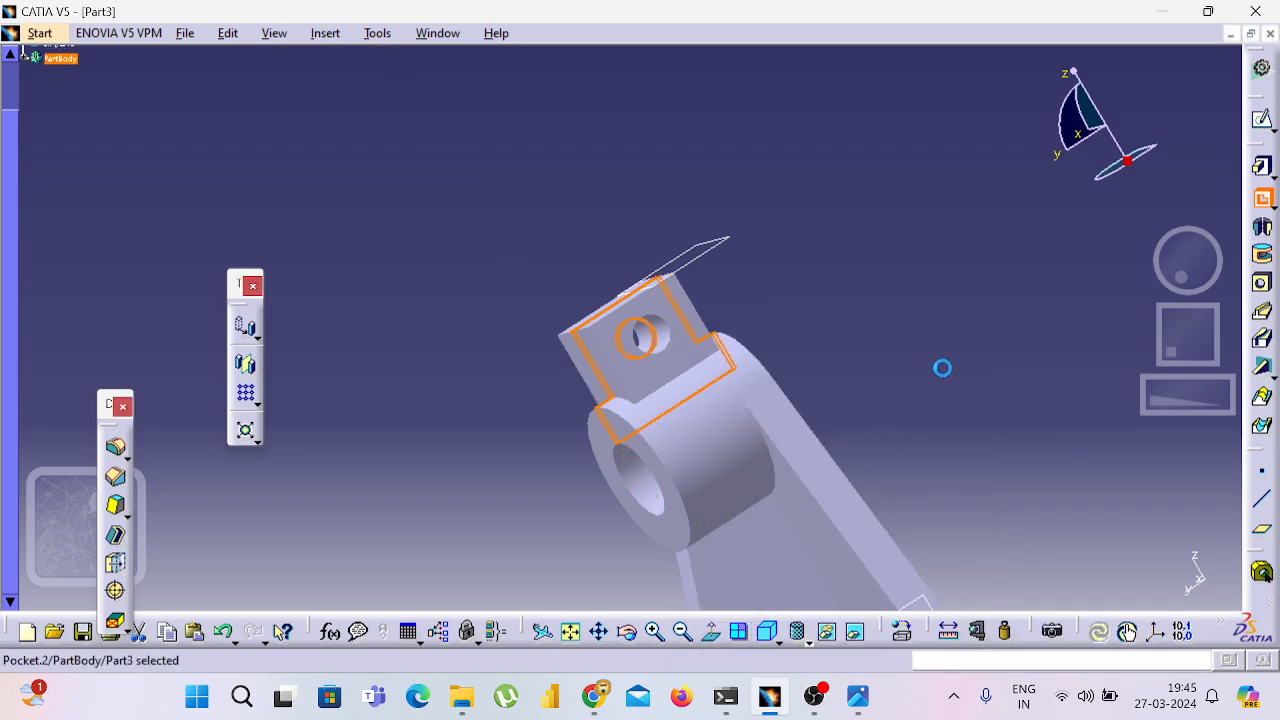
pyautogui.moveTo(942, 368); pyautogui.dragTo(1003, 293, button='middle')
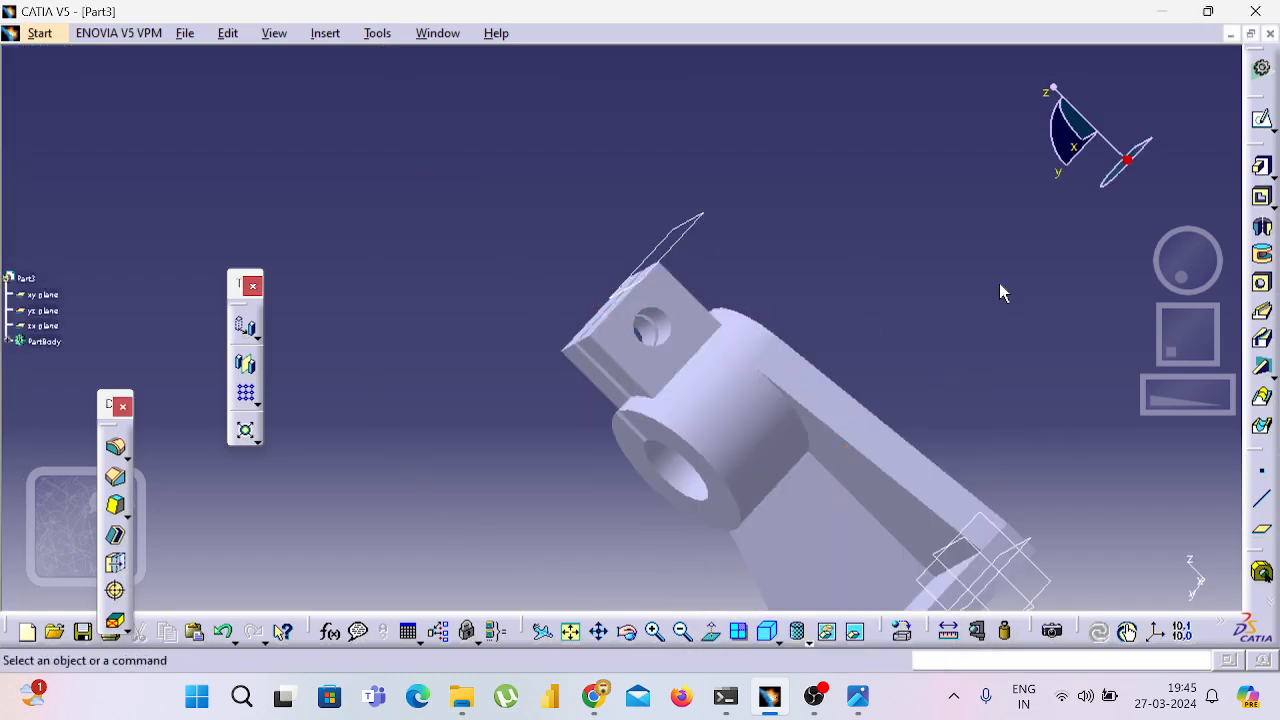
# - Hide the plane above the top block, switch to Shading with Edges, and fit all in
pyautogui.moveTo(445, 453); pyautogui.dragTo(597, 374, button='middle')
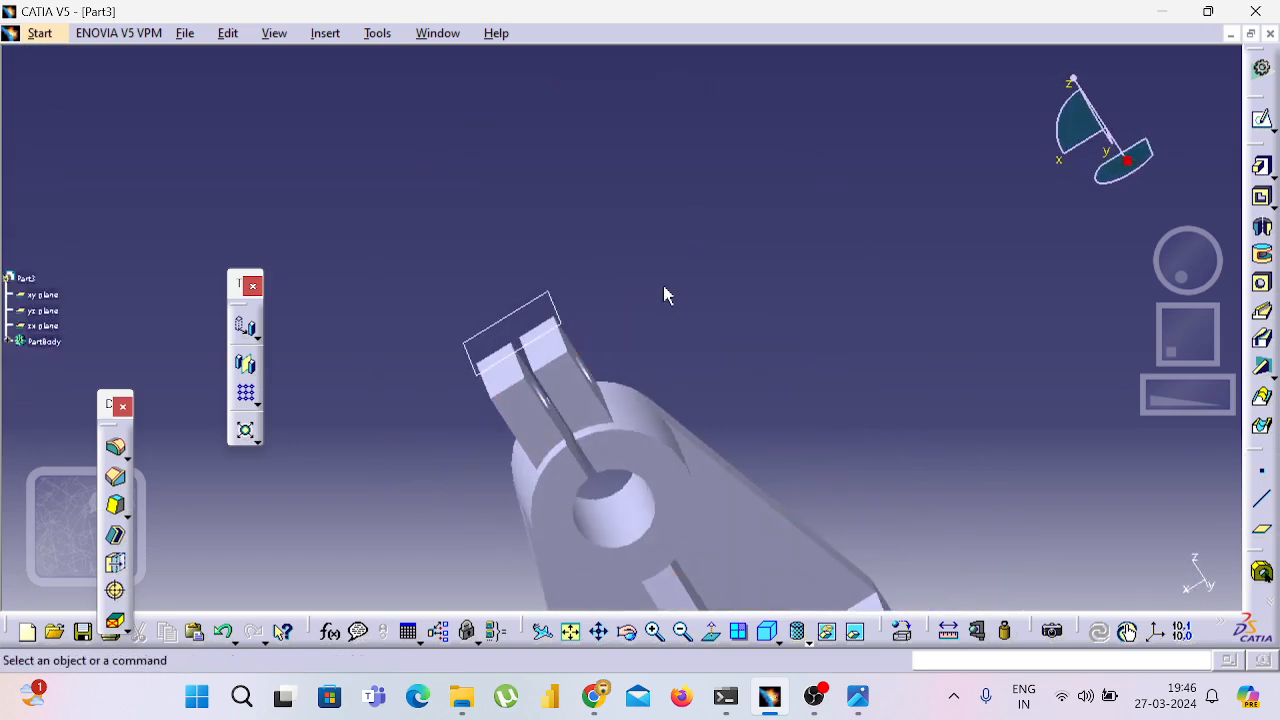
pyautogui.rightClick(543, 303)
pyautogui.click(599, 326)
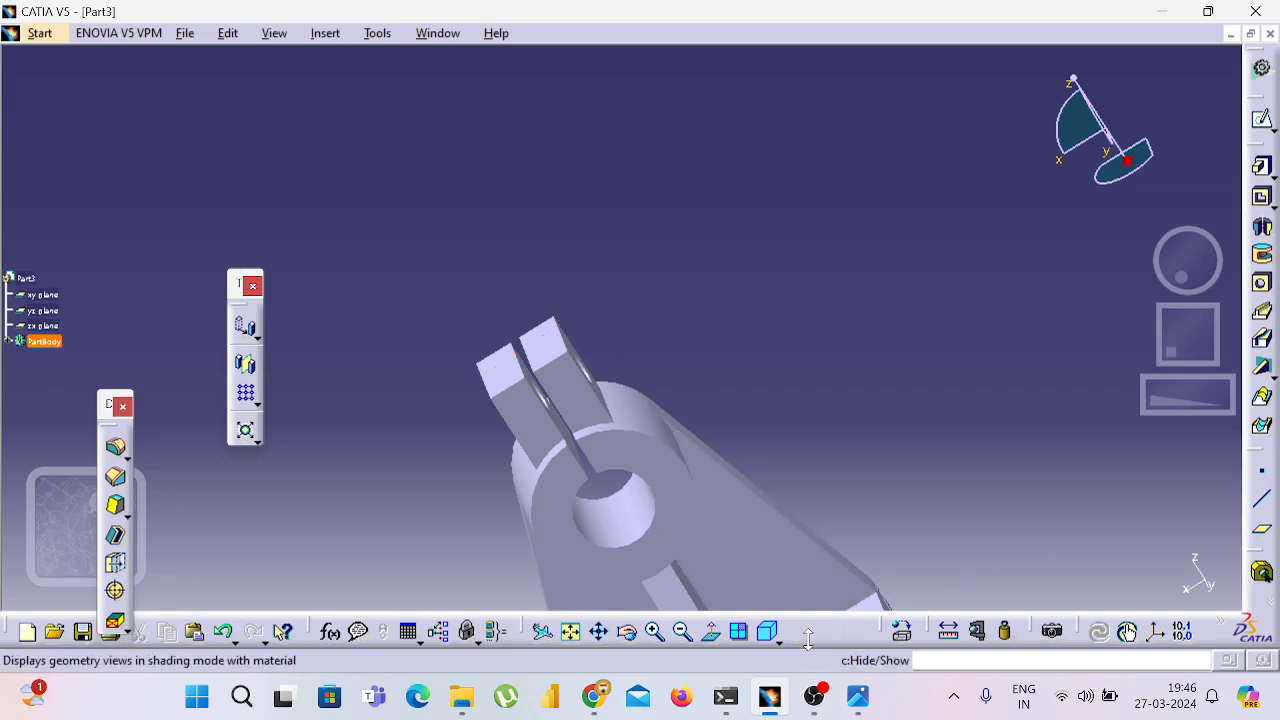
pyautogui.click(803, 636)
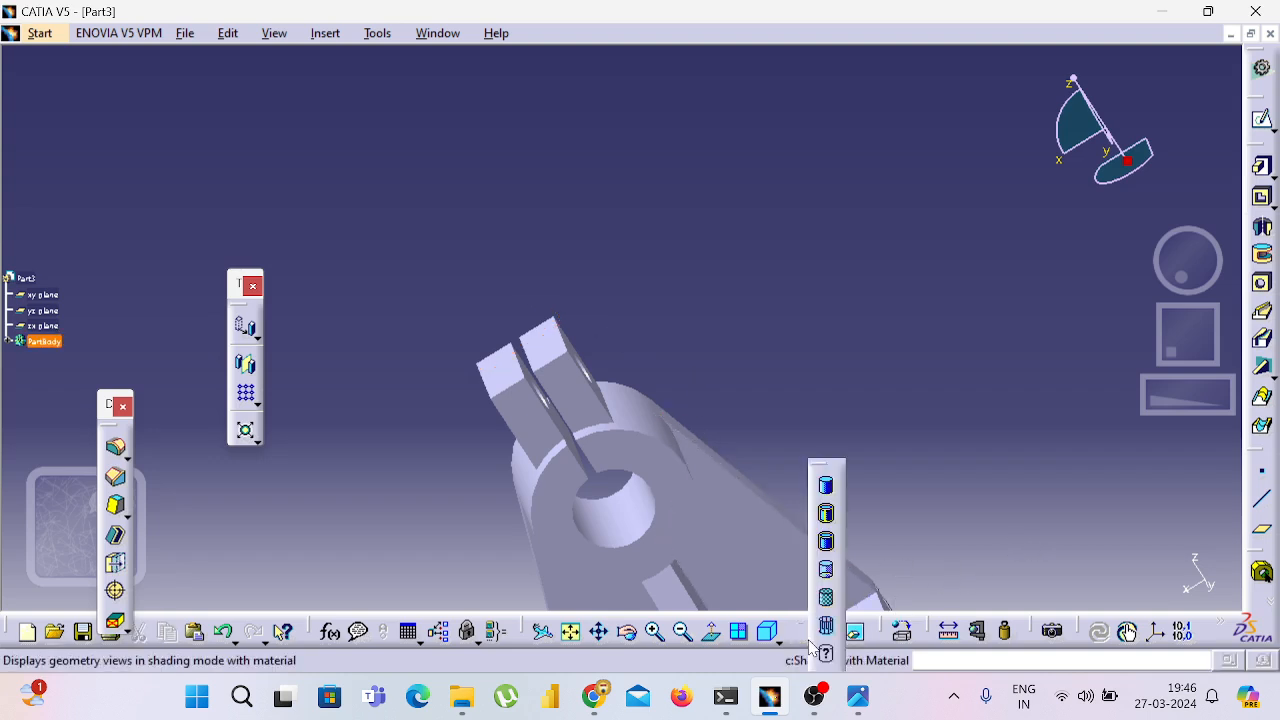
pyautogui.click(826, 515)
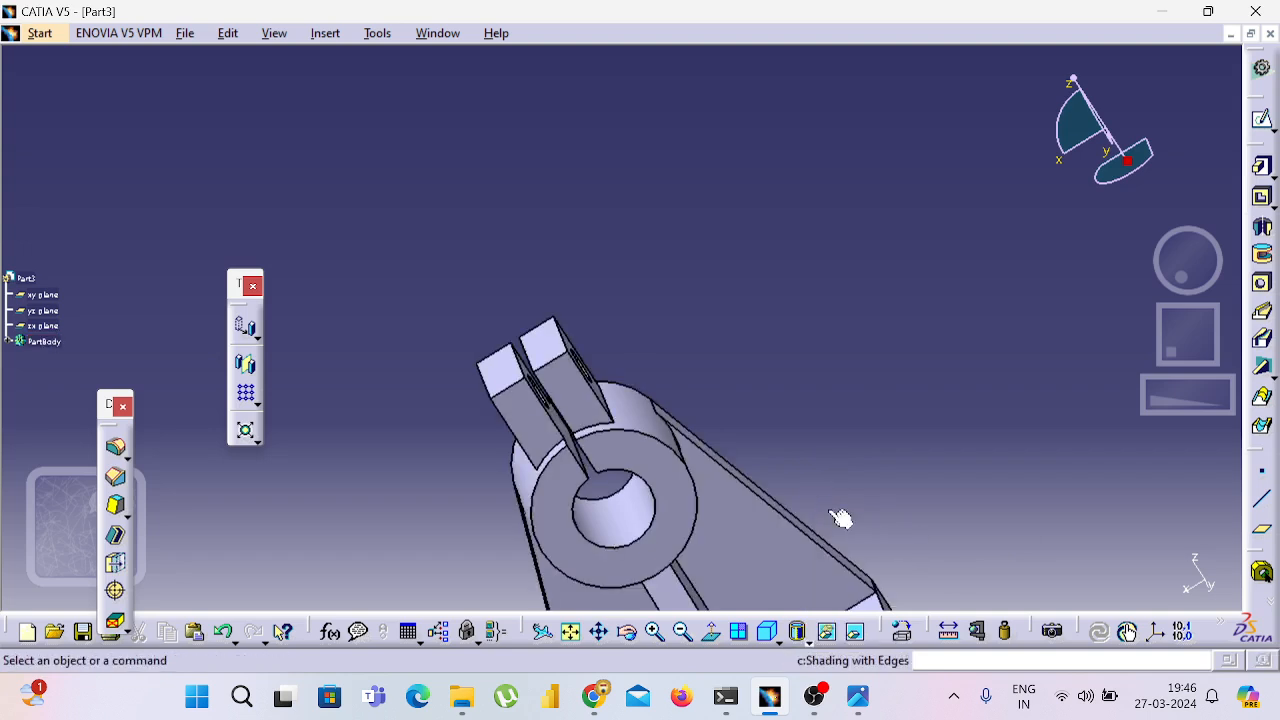
pyautogui.click(572, 636)
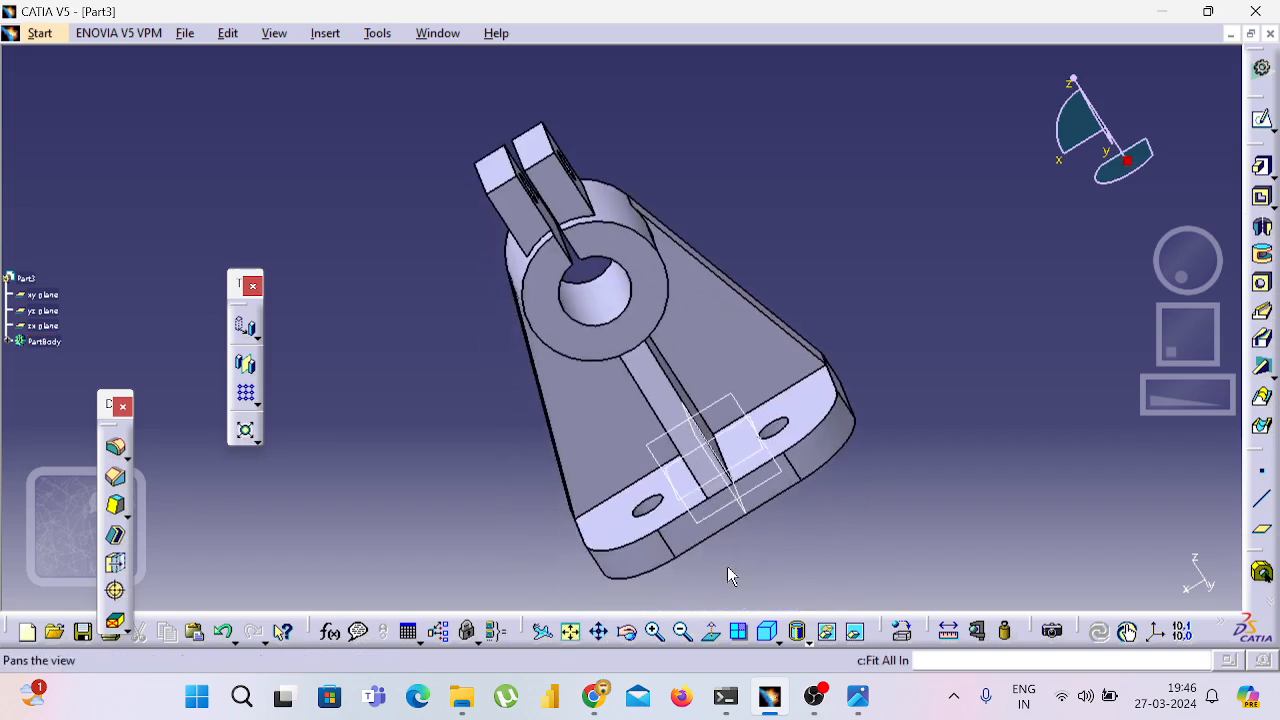
# - Hide the xy, yz and zx planes, frame a front view, and open the reference drawing
pyautogui.click(40, 293)
pyautogui.keyDown('ctrl'); pyautogui.click(42, 310); pyautogui.keyUp('ctrl')
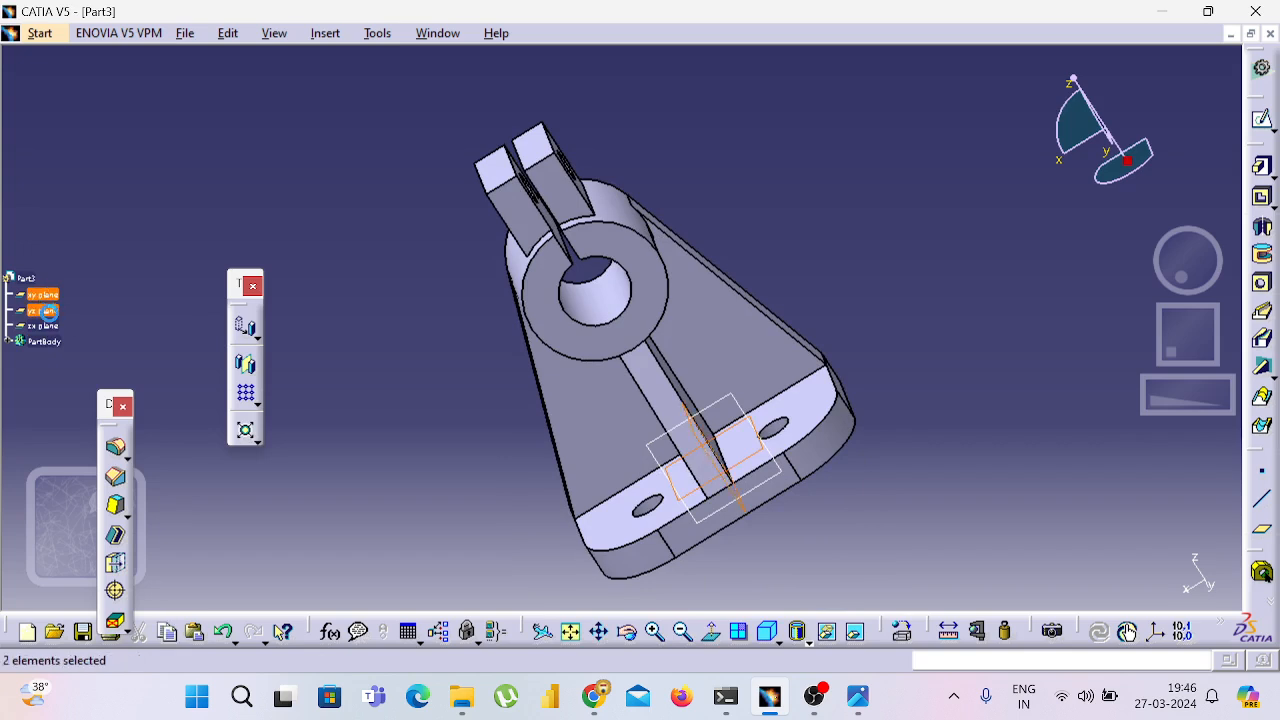
pyautogui.keyDown('ctrl'); pyautogui.click(48, 325); pyautogui.keyUp('ctrl')
pyautogui.rightClick(50, 325)
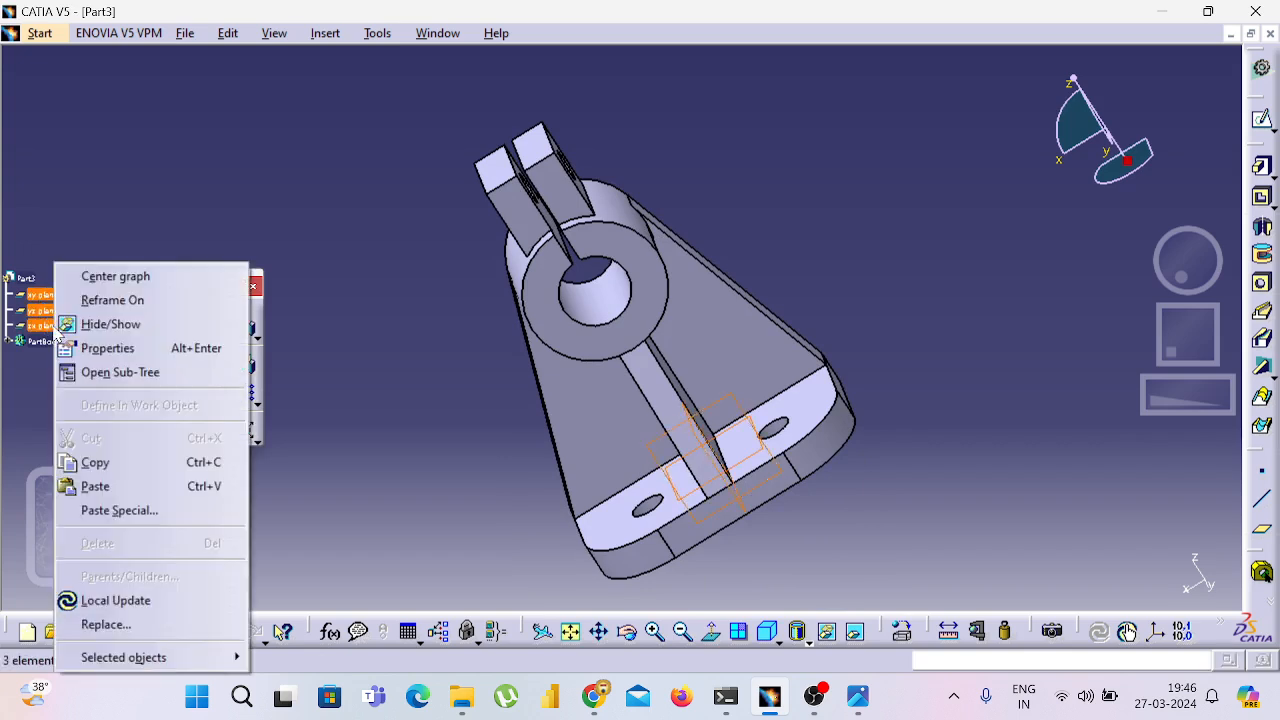
pyautogui.click(108, 318)
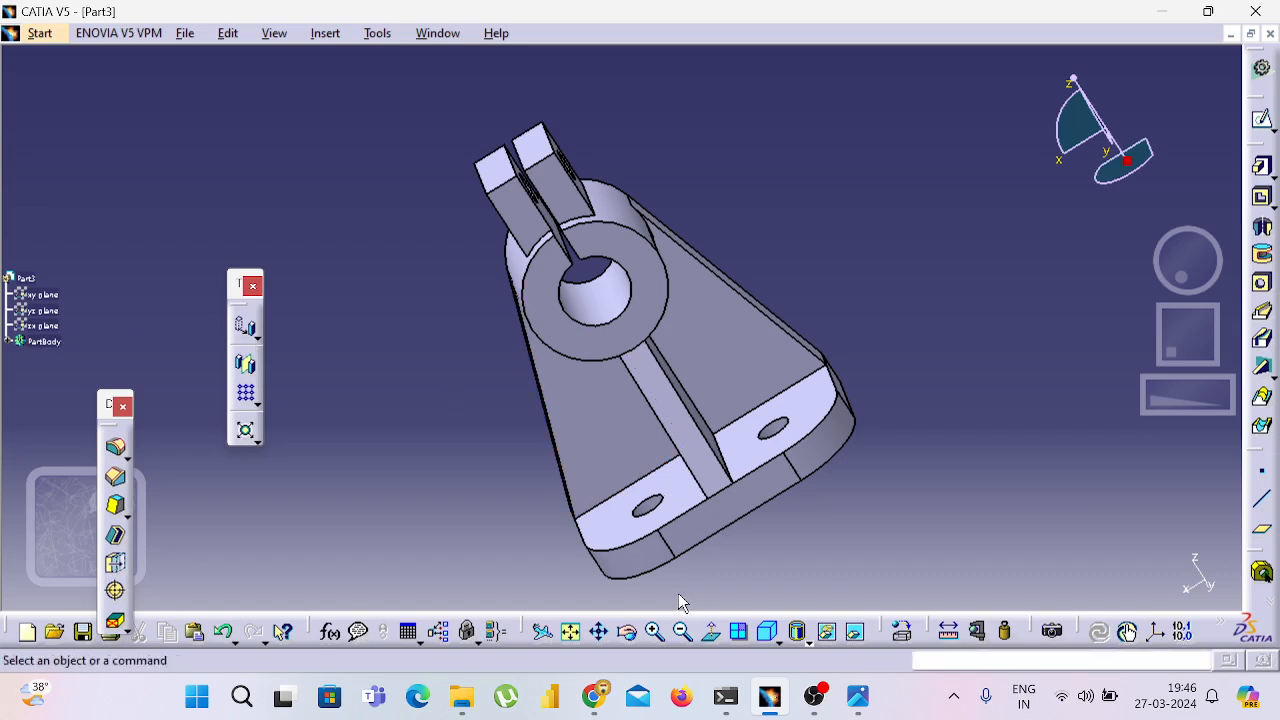
pyautogui.click(654, 631)
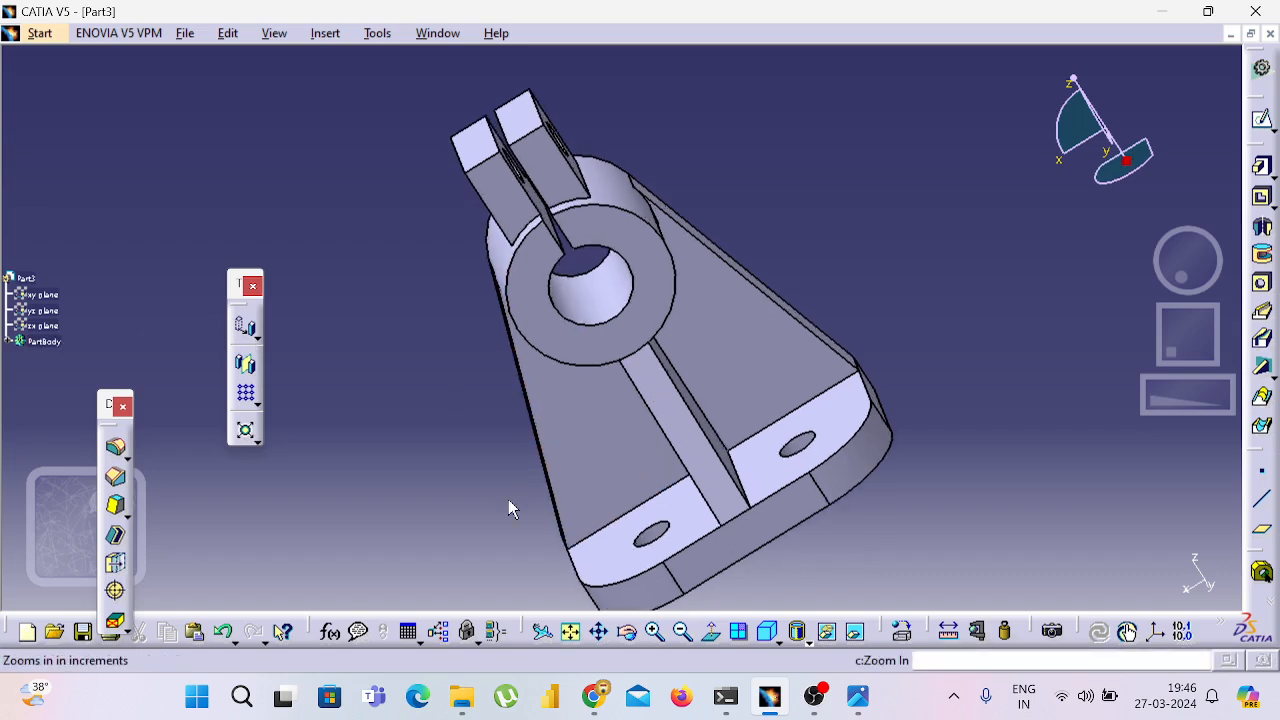
pyautogui.moveTo(417, 468); pyautogui.dragTo(491, 446, button='middle')
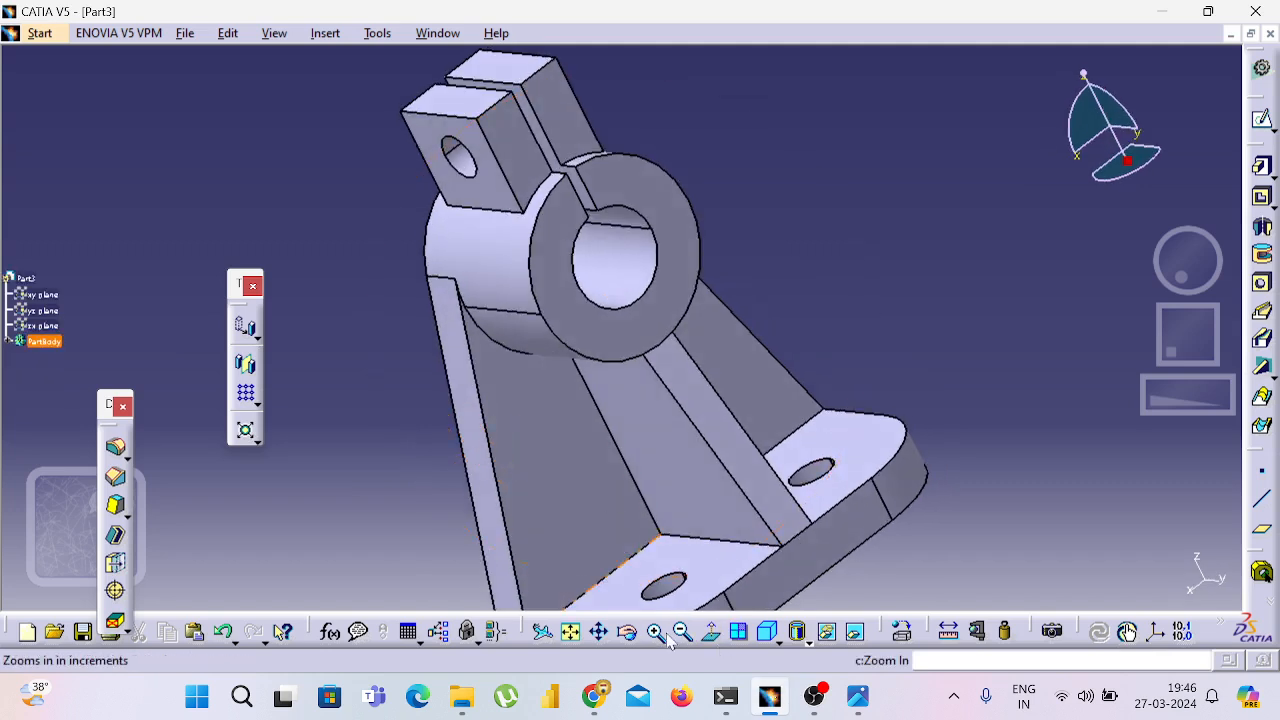
pyautogui.click(682, 631)
pyautogui.click(684, 631)
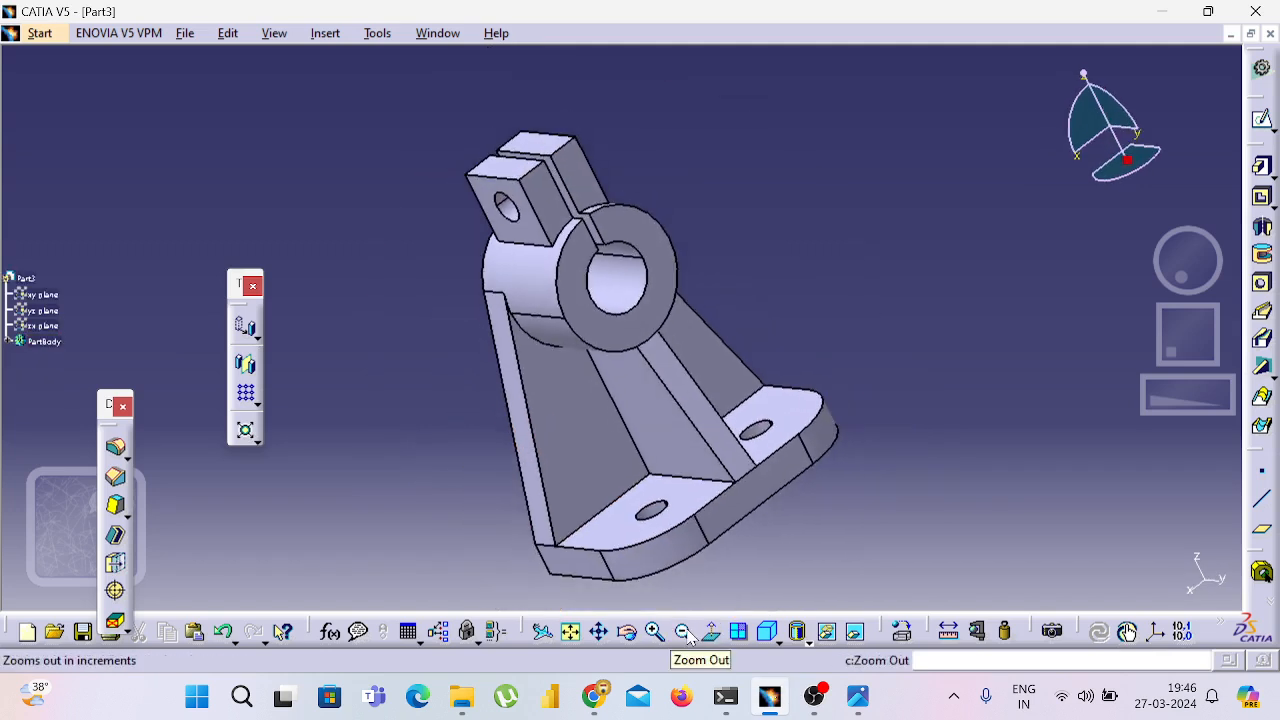
pyautogui.click(817, 701)
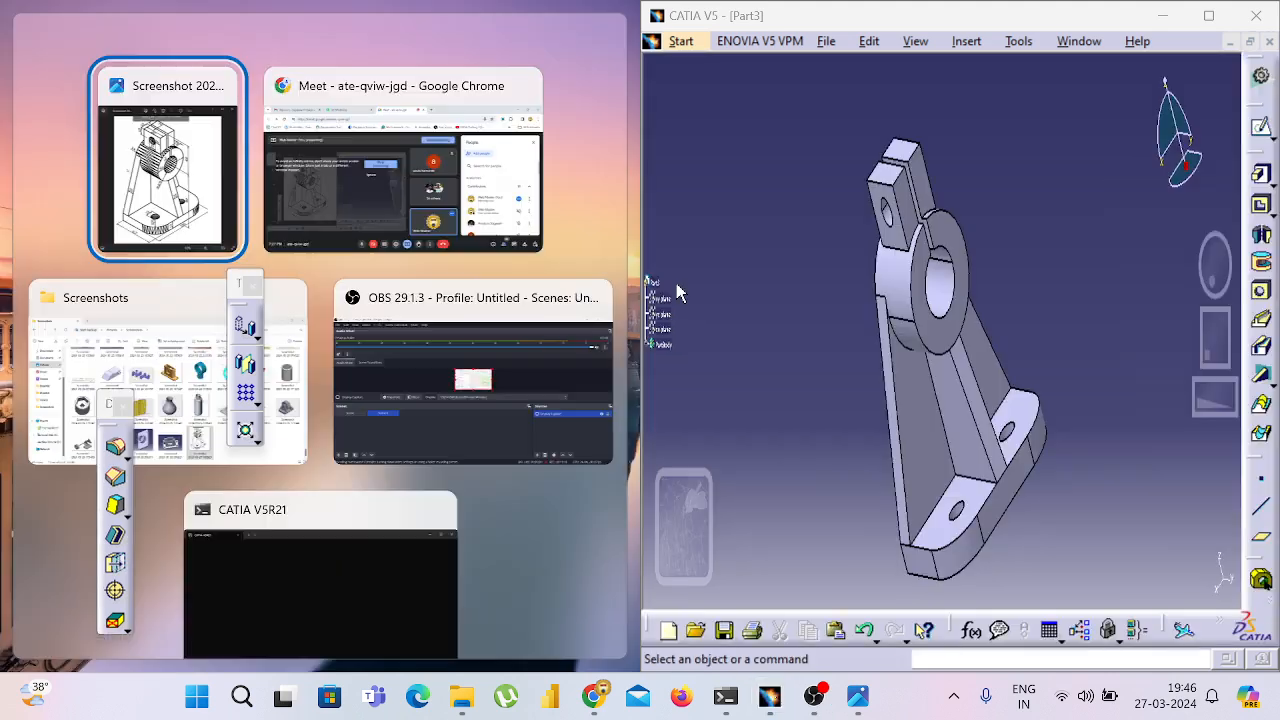
# - Snap the Photos reference drawing into the left half of the screen
pyautogui.click(200, 223)
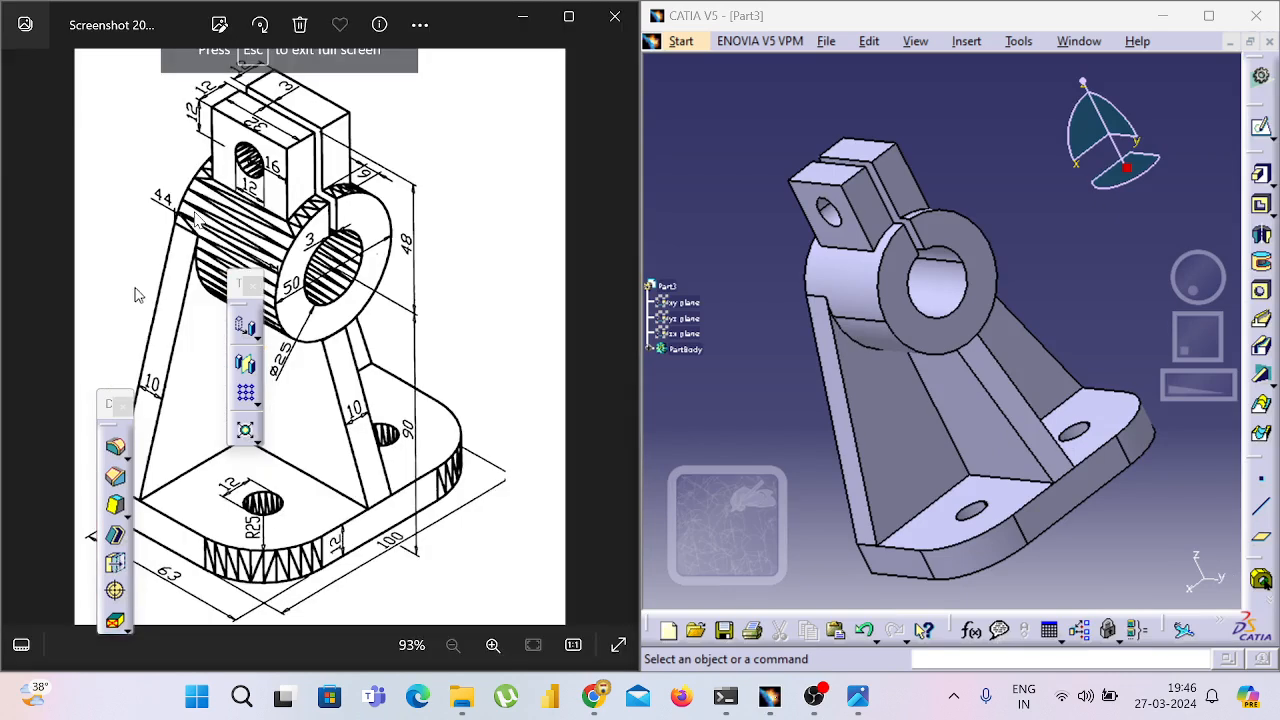
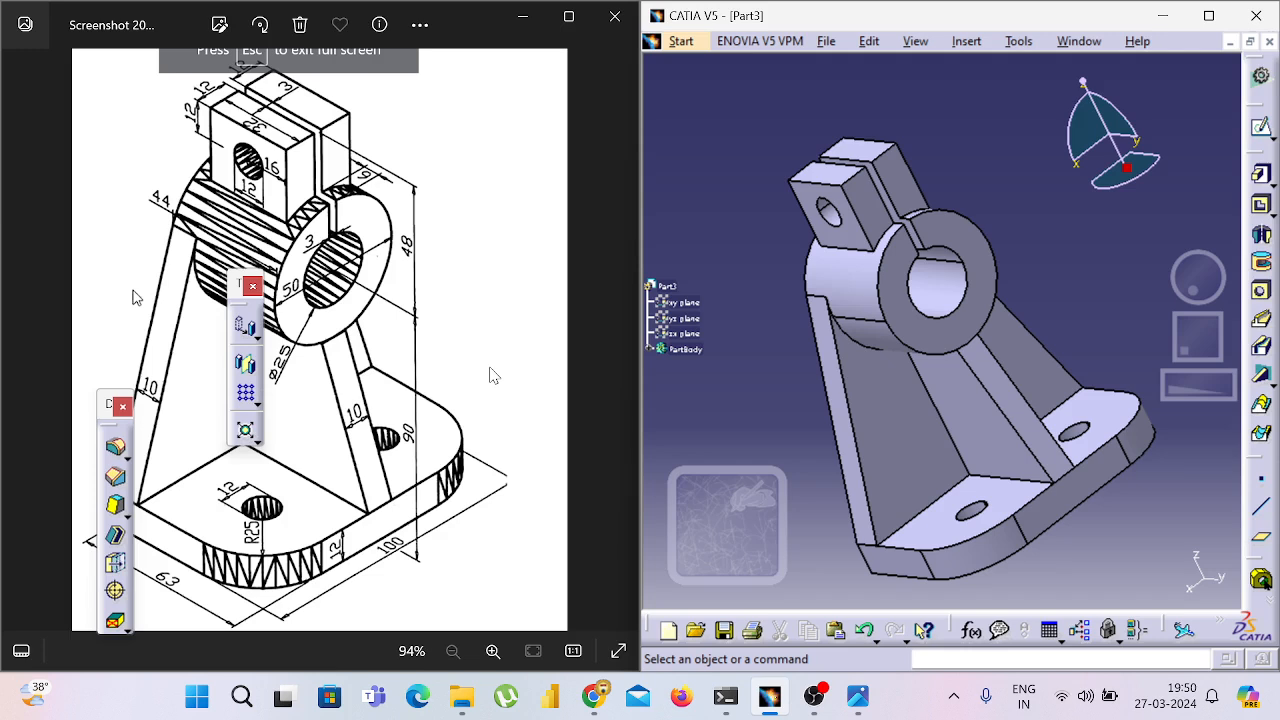
# - Bring the Photos reference drawing to the front beside the finished CATIA bracket model
pyautogui.click(490, 375)
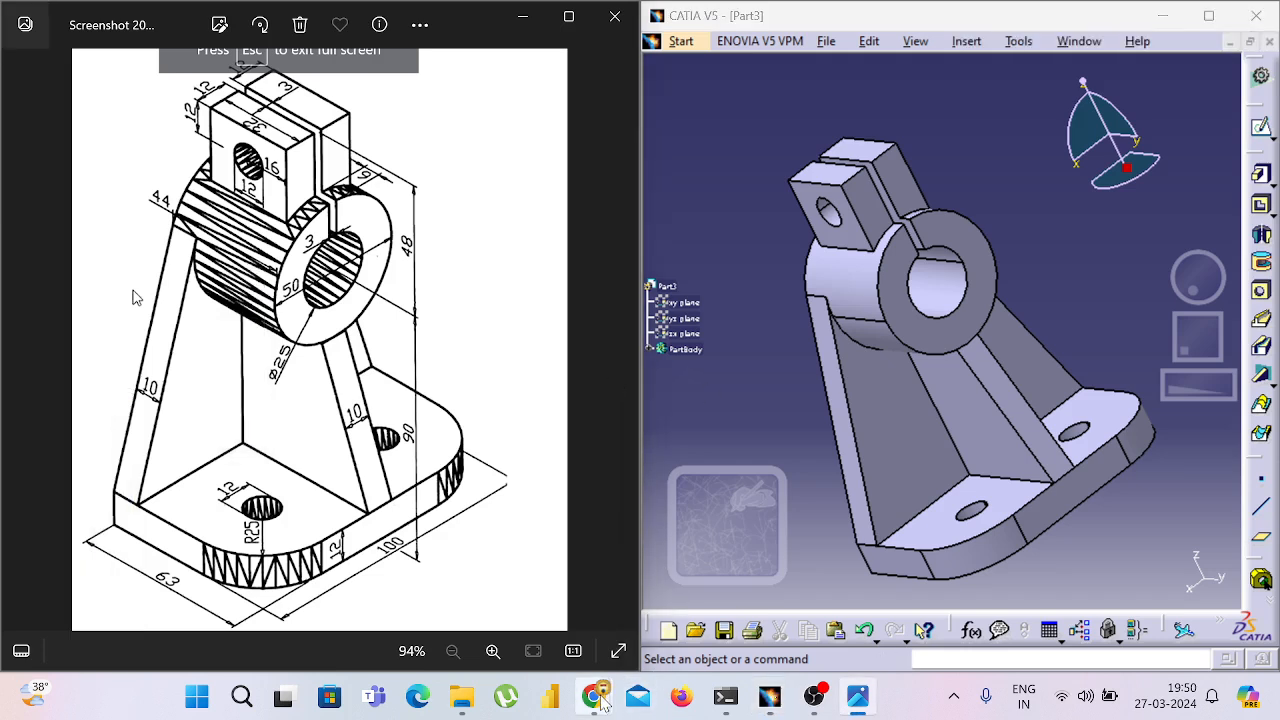
# - Return to the Google Meet call and check the Present options while the screen share continues
pyautogui.moveTo(600, 697)
pyautogui.click(520, 603)
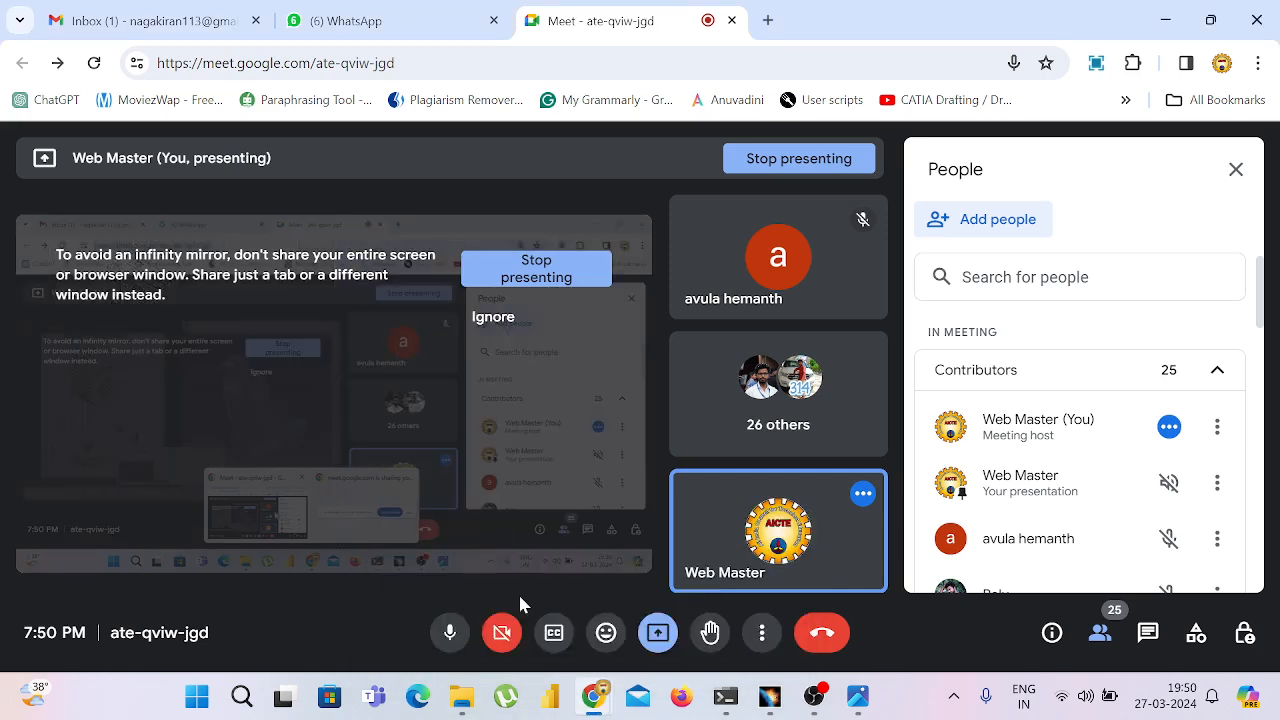
pyautogui.click(658, 640)
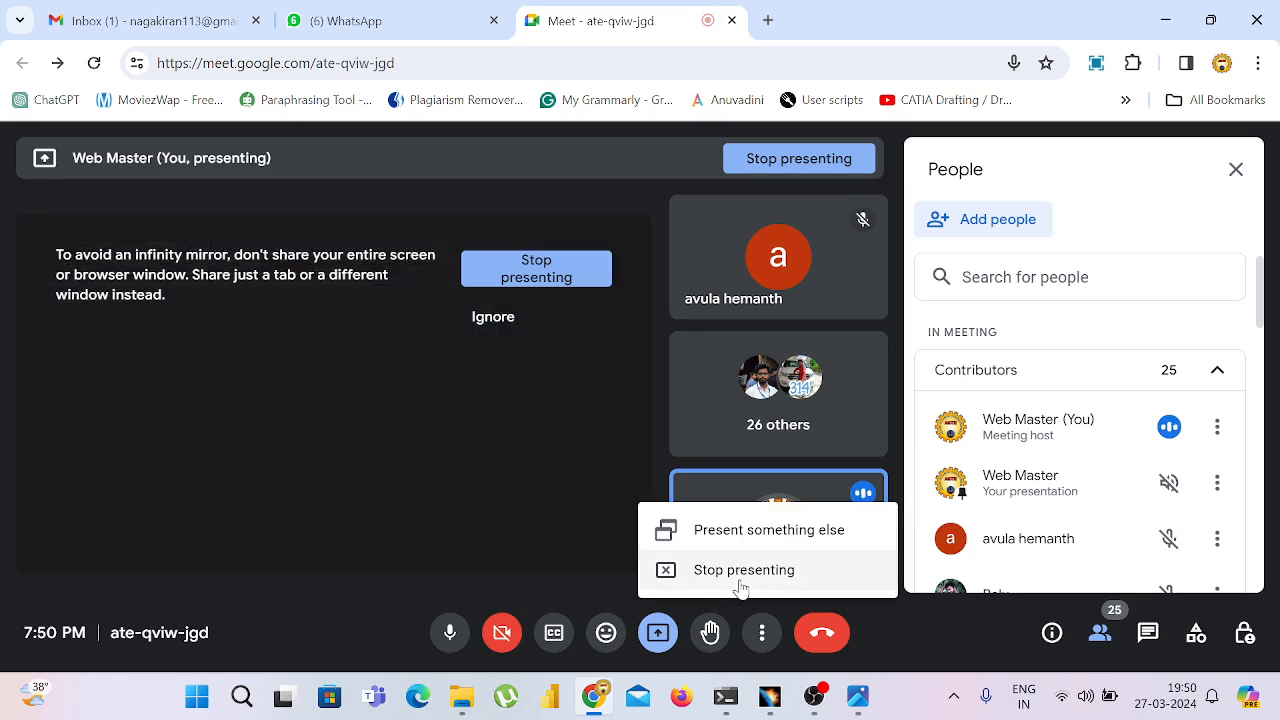
pyautogui.click(740, 588)
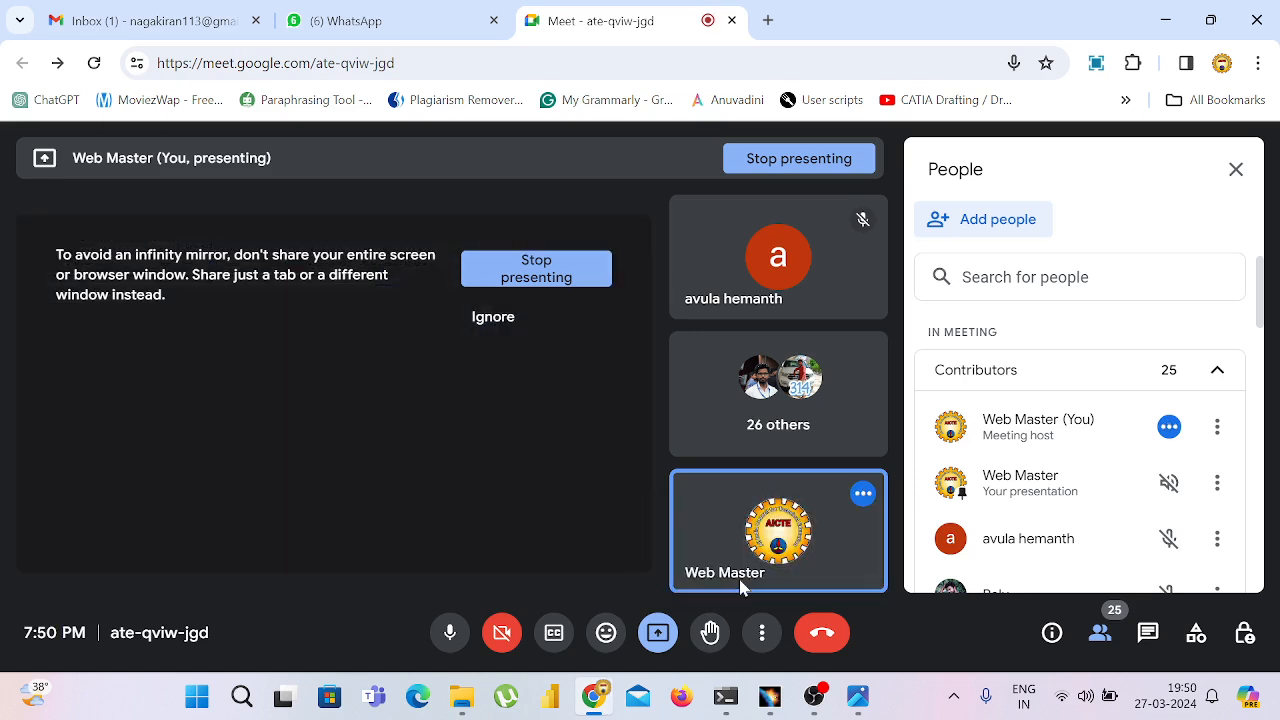
# - Search Google for 'aicte' in a new Chrome tab
pyautogui.click(768, 21)
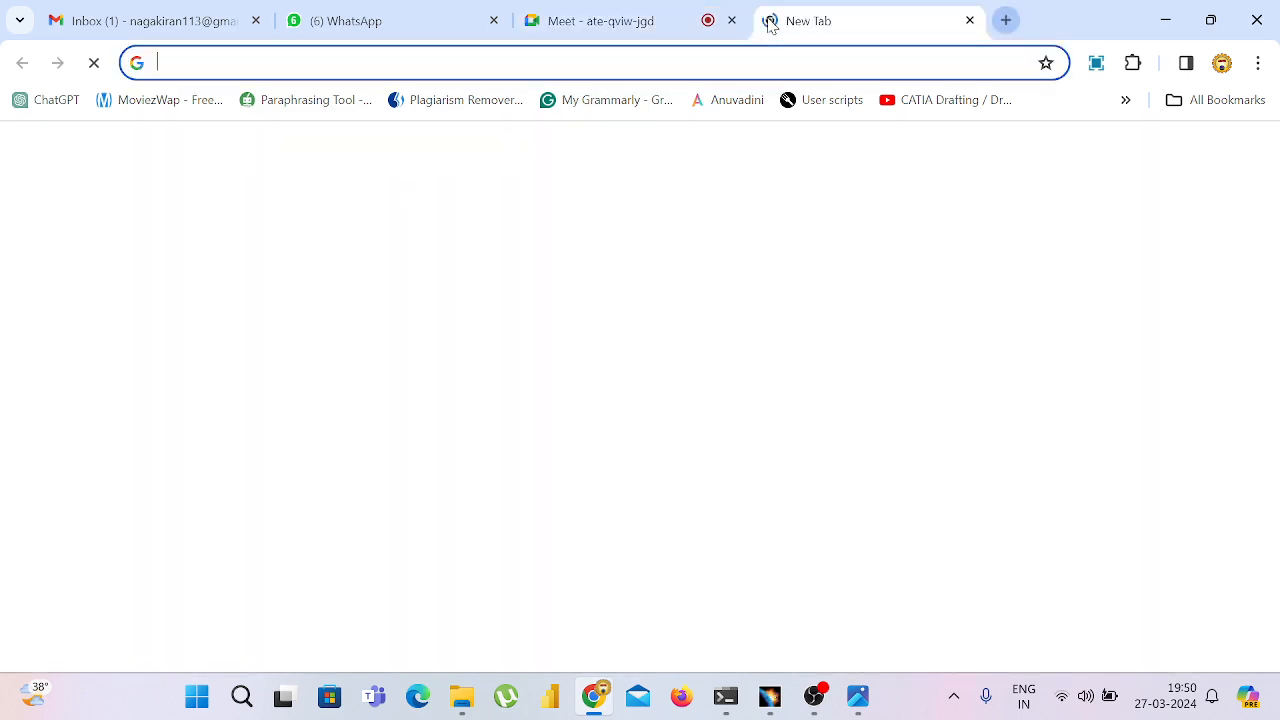
pyautogui.write('go')
pyautogui.press('Return')
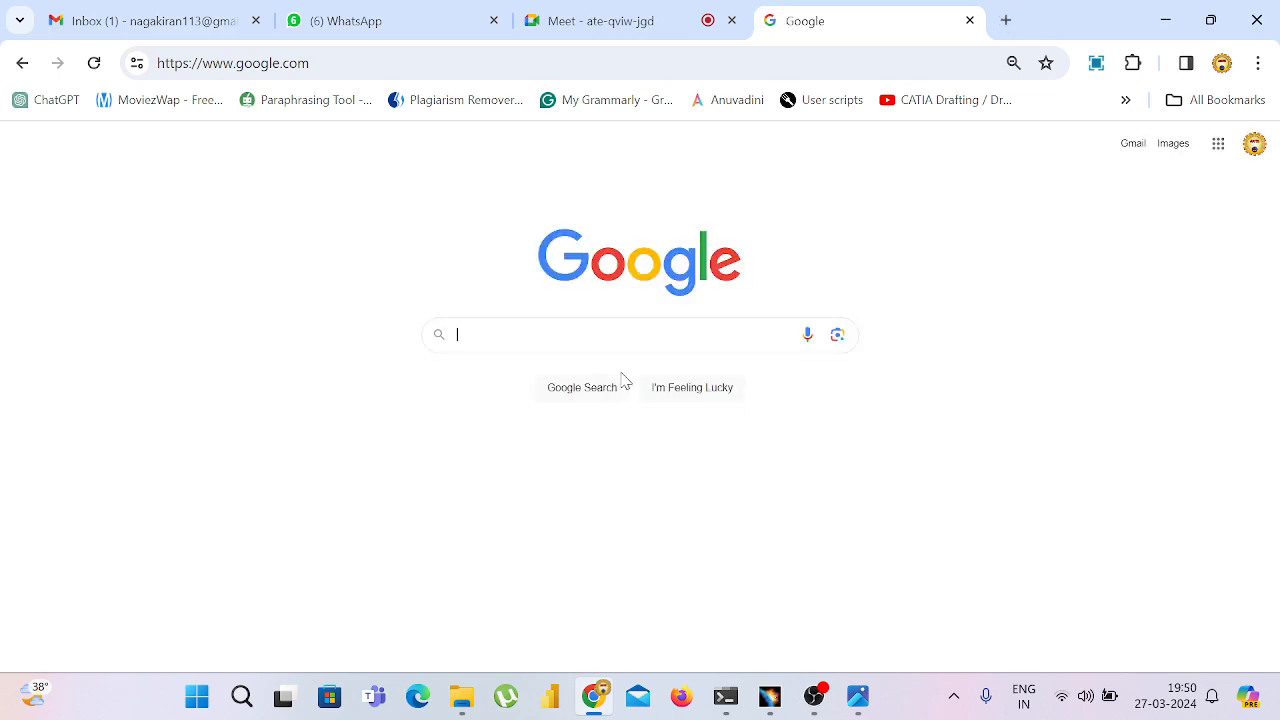
pyautogui.write('aicte')
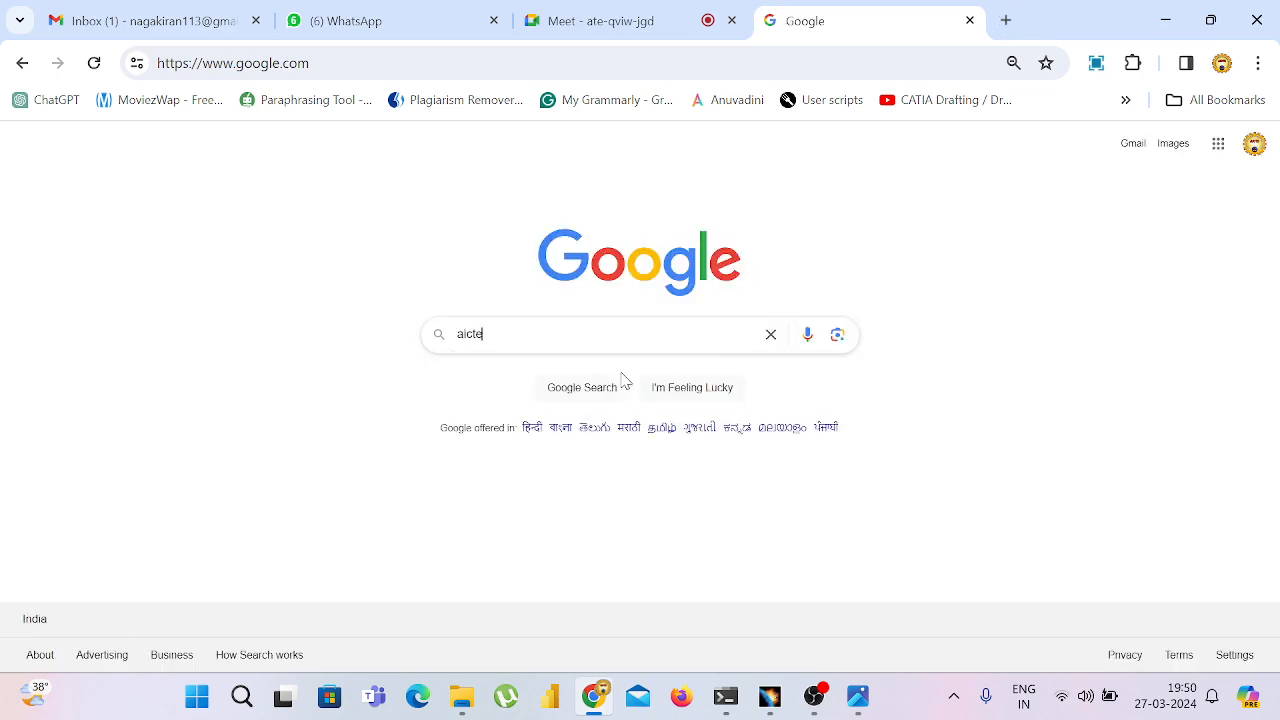
pyautogui.press('Return')
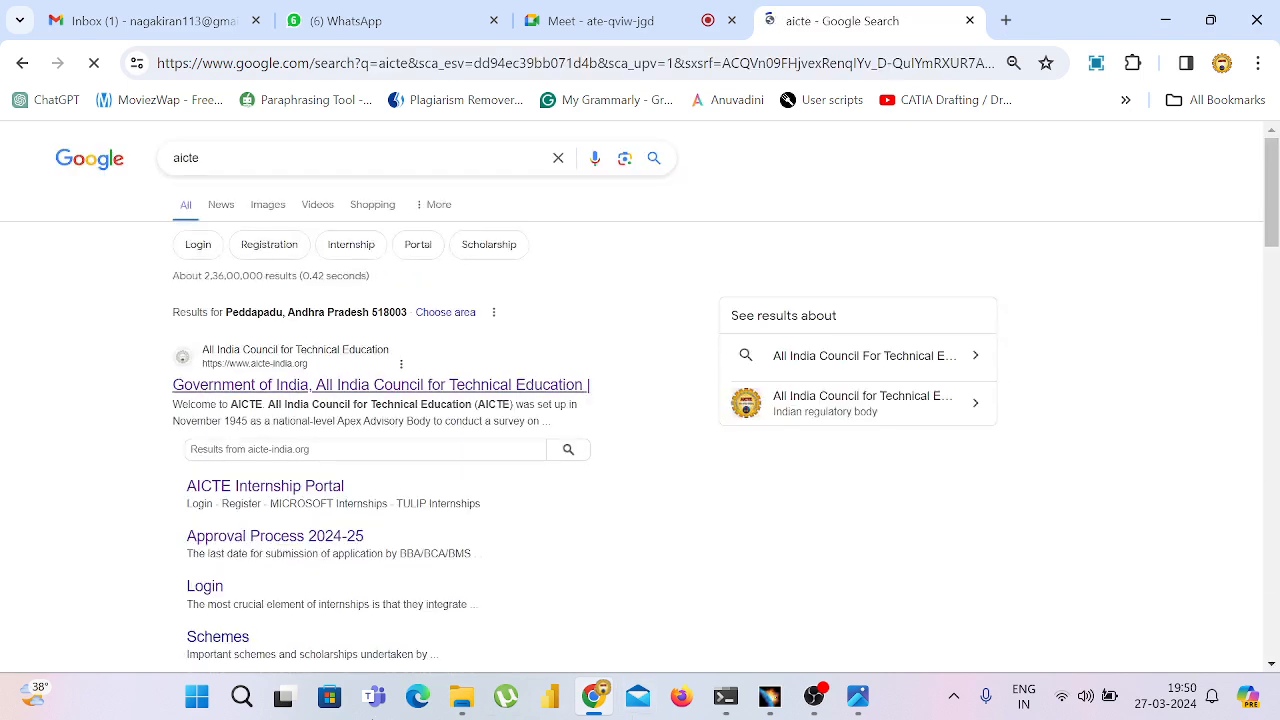
# - Open aicte-india.org's Web Portal Login and sign in with the institute user name and password
pyautogui.click(348, 393)
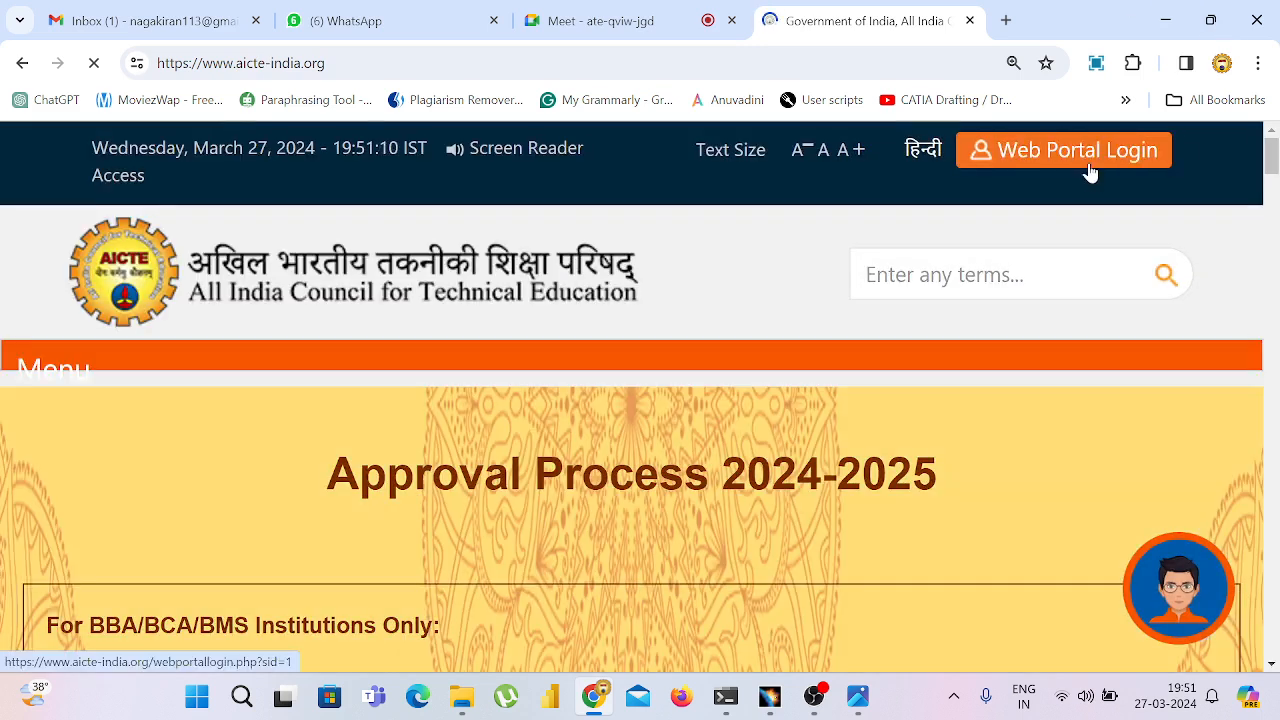
pyautogui.click(1089, 172)
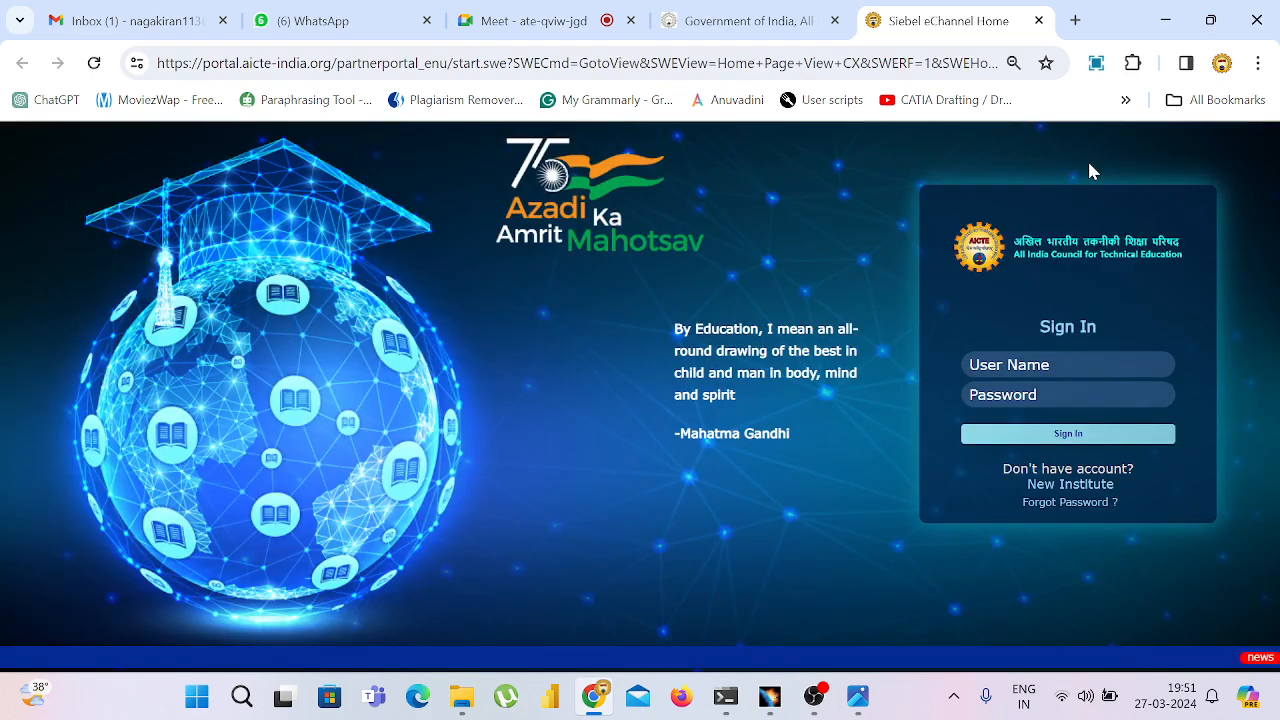
pyautogui.click(1035, 364)
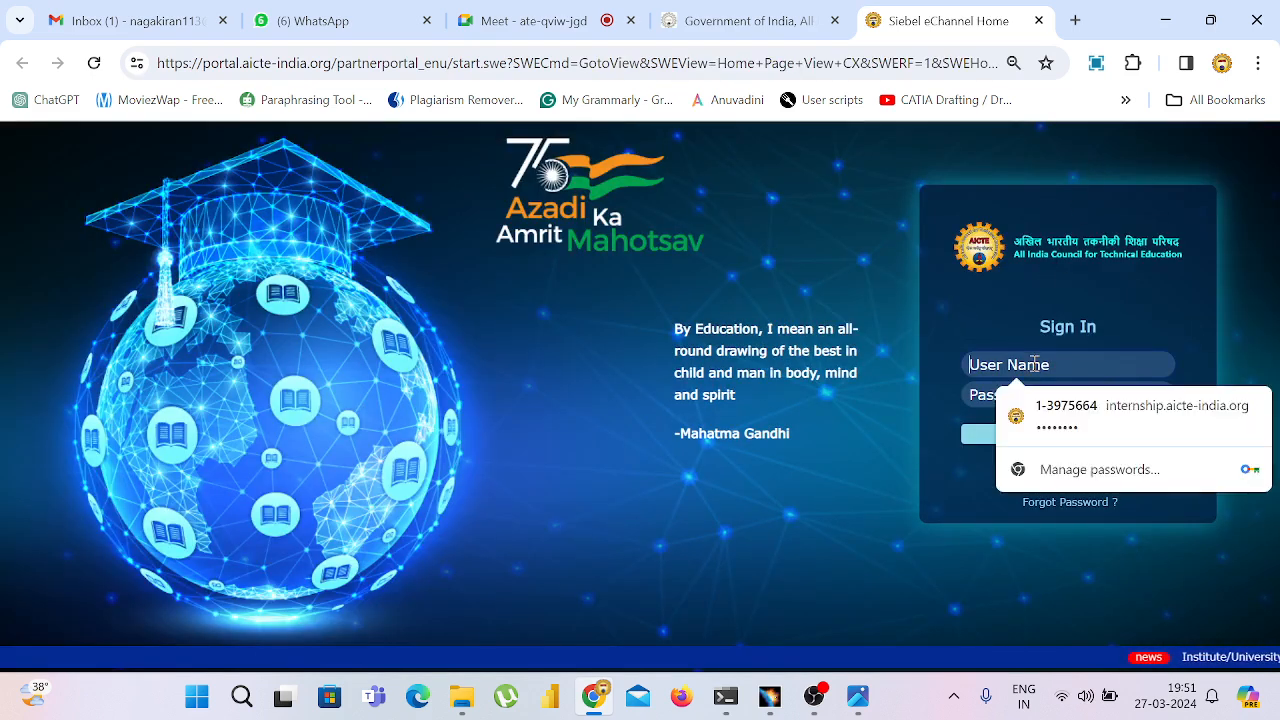
pyautogui.write('AE2')
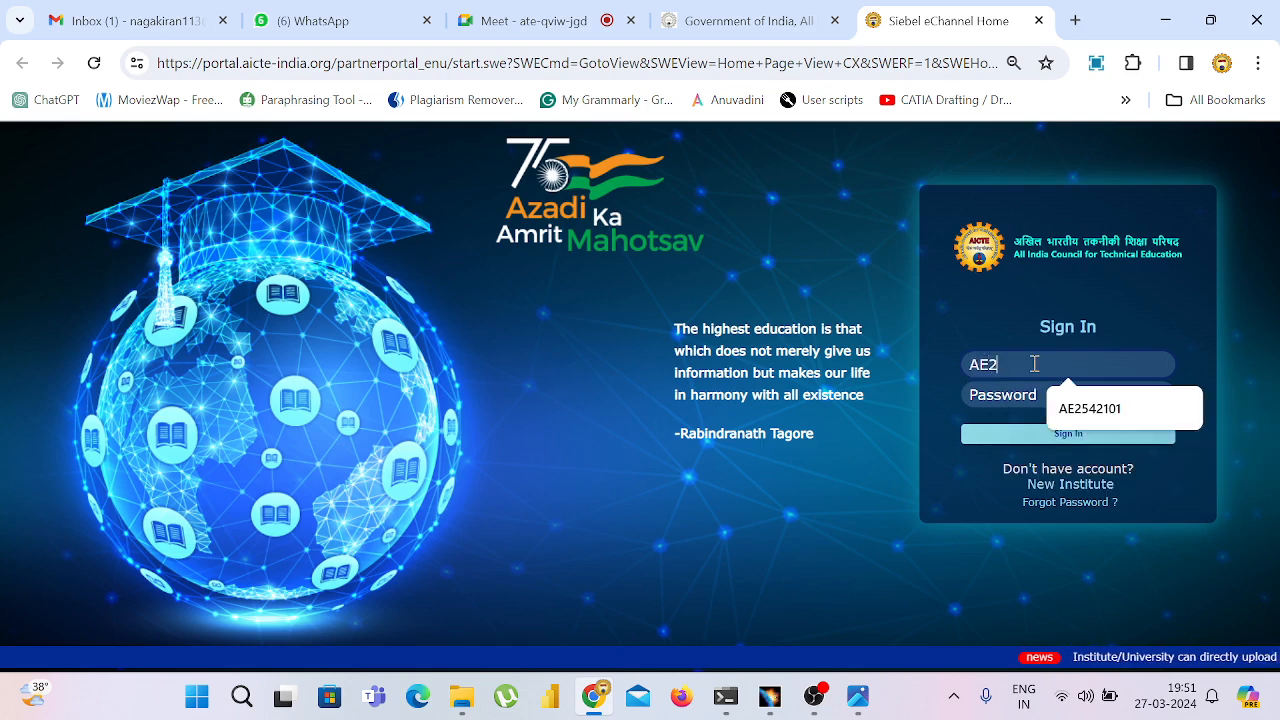
pyautogui.write('5421010')
pyautogui.press('Tab')
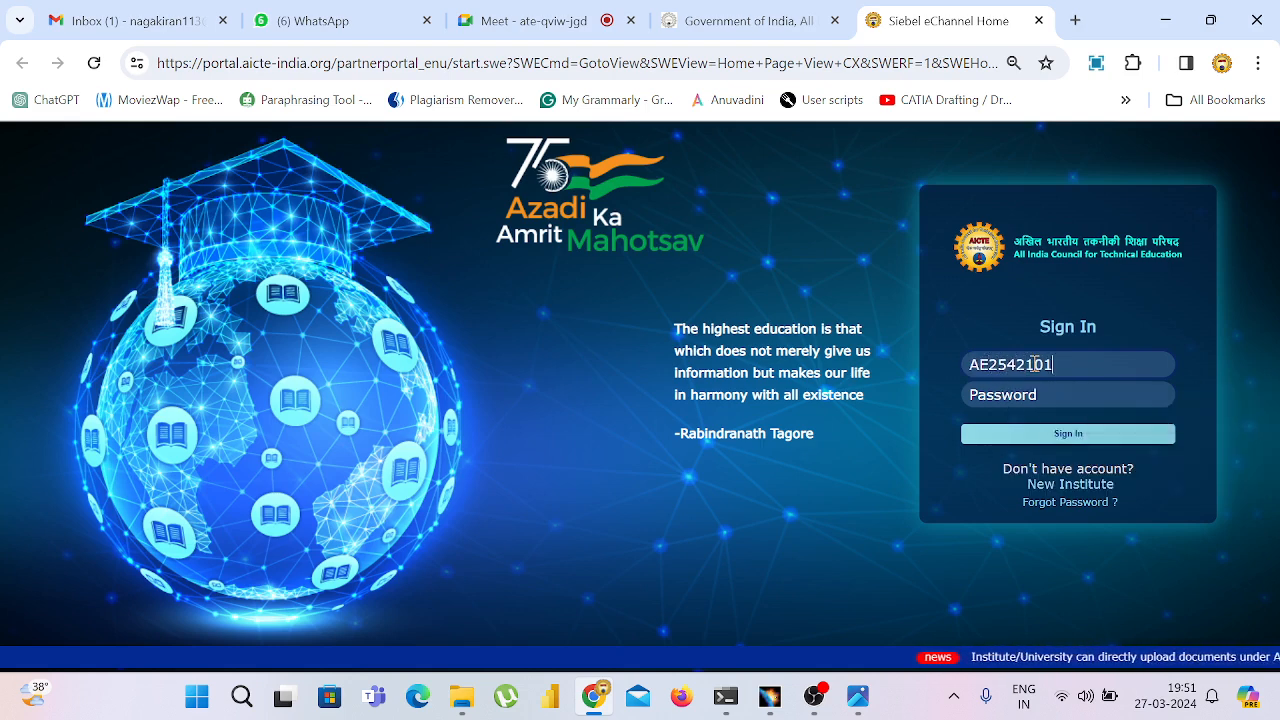
pyautogui.write('••••')
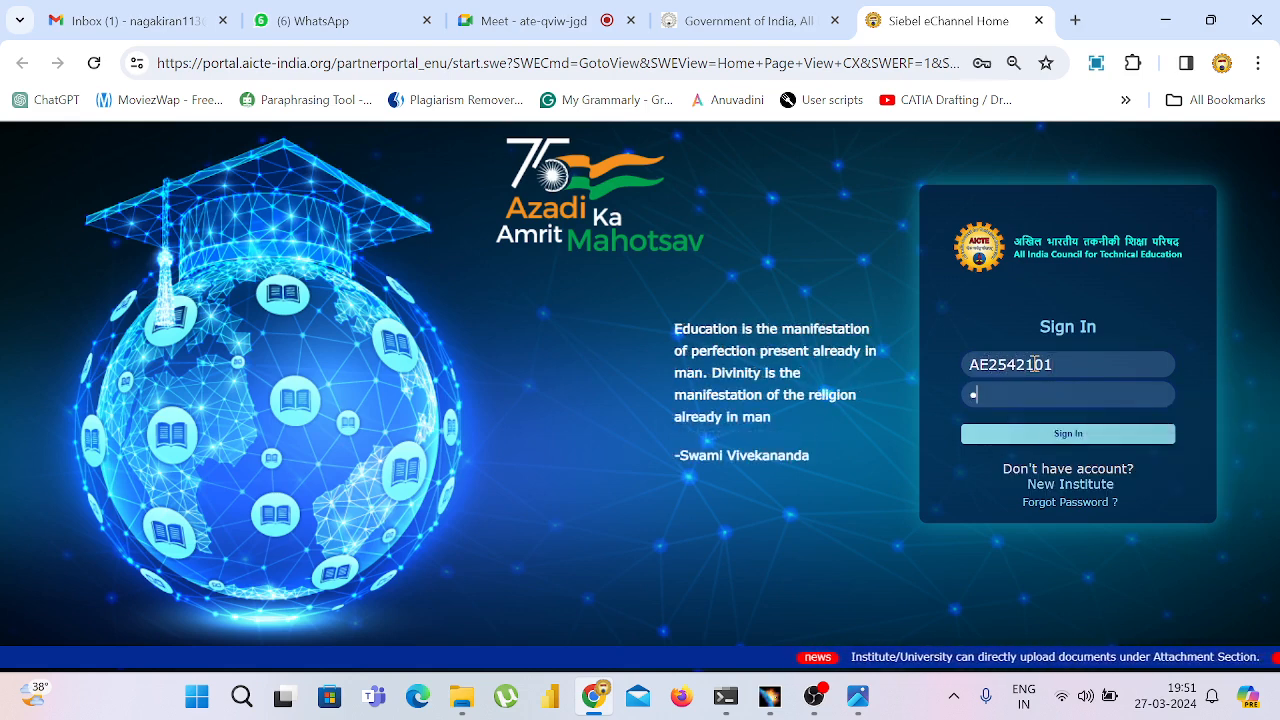
pyautogui.write('•••')
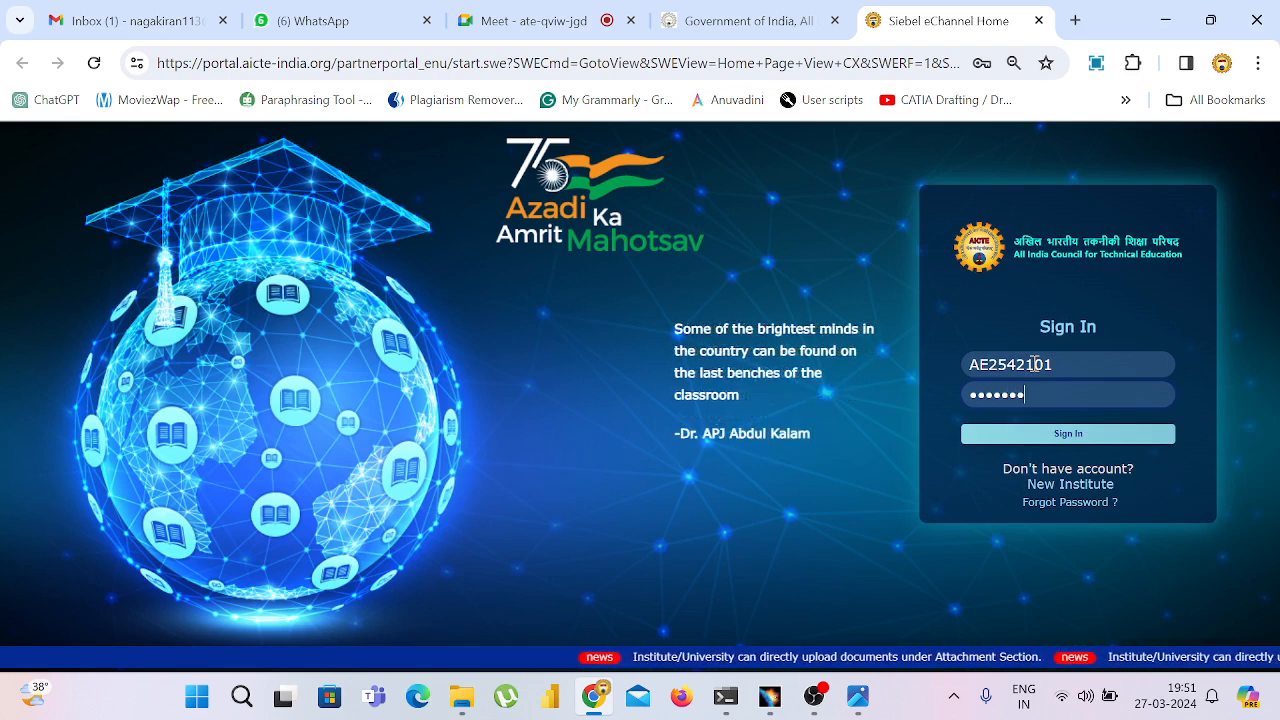
pyautogui.press('BackSpace')
pyautogui.press('BackSpace')
pyautogui.press('BackSpace')
pyautogui.press('BackSpace')
pyautogui.press('BackSpace')
pyautogui.press('BackSpace')
pyautogui.press('BackSpace')
pyautogui.write('•••••')
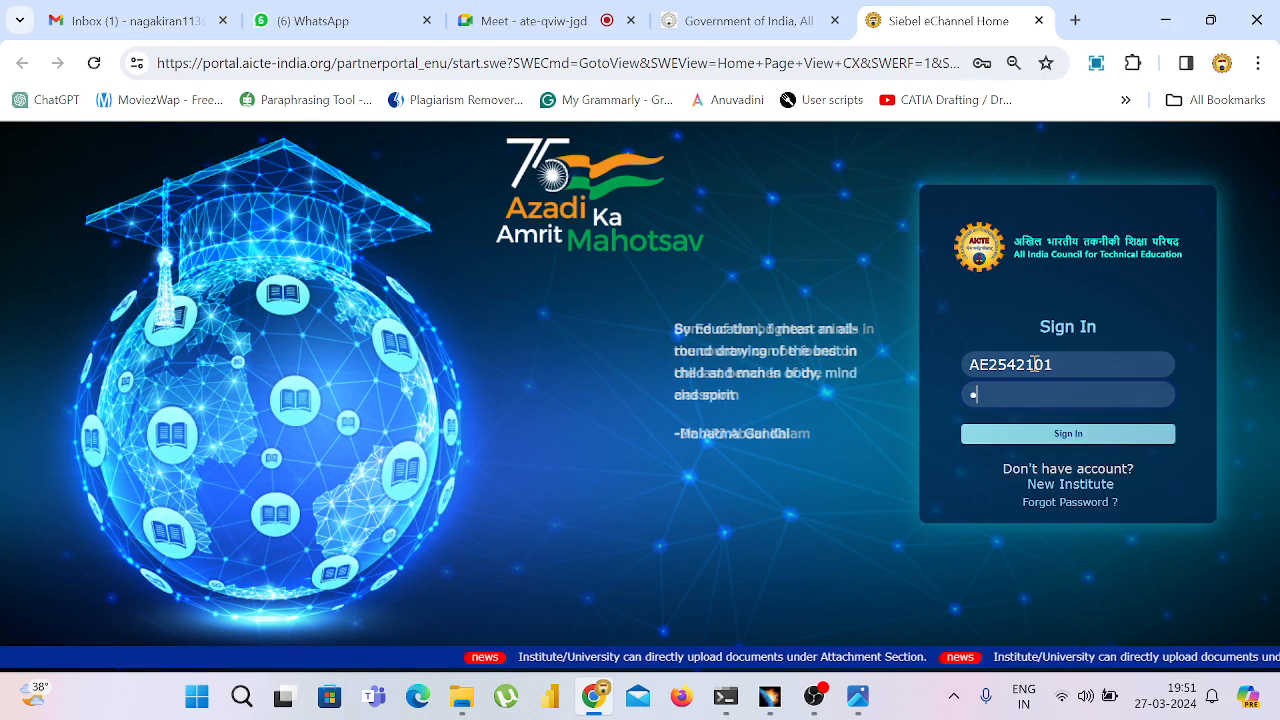
pyautogui.write('•••')
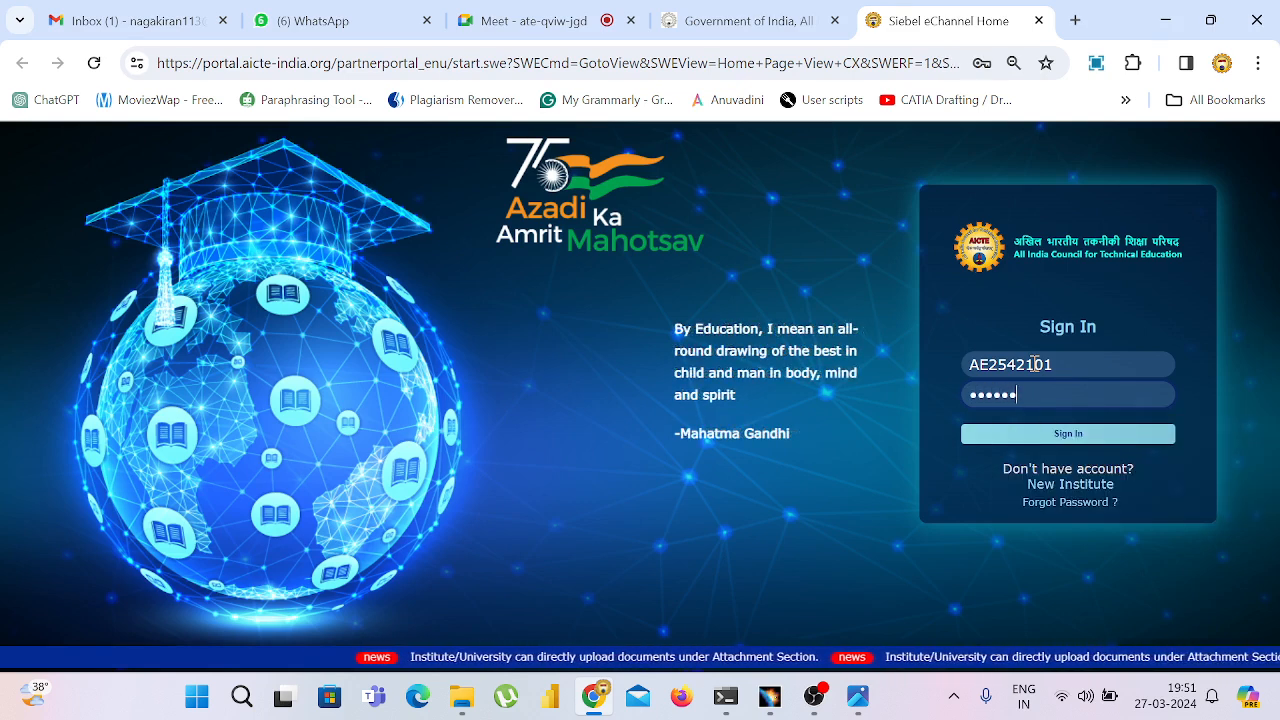
pyautogui.write('••')
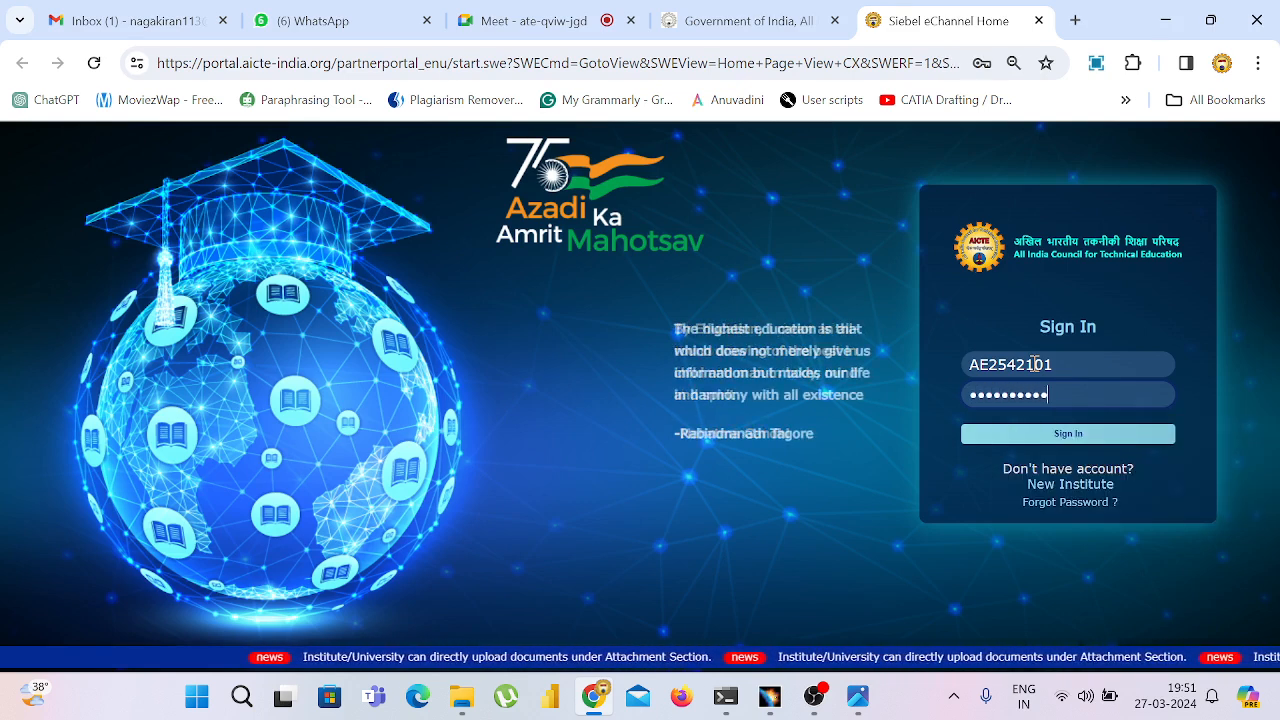
pyautogui.press('Return')
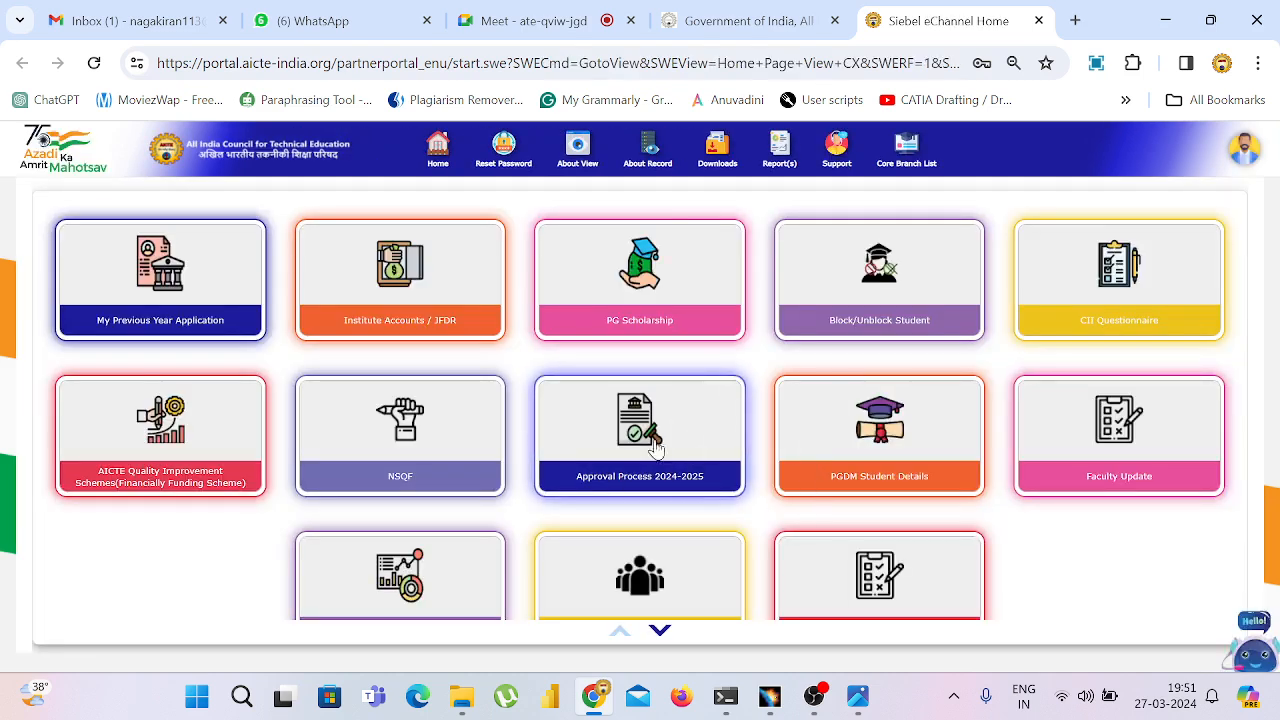
# - Open Approval Process 2024-2025 and refresh until it shows Submitted with scrutiny scheduled
pyautogui.click(650, 440)
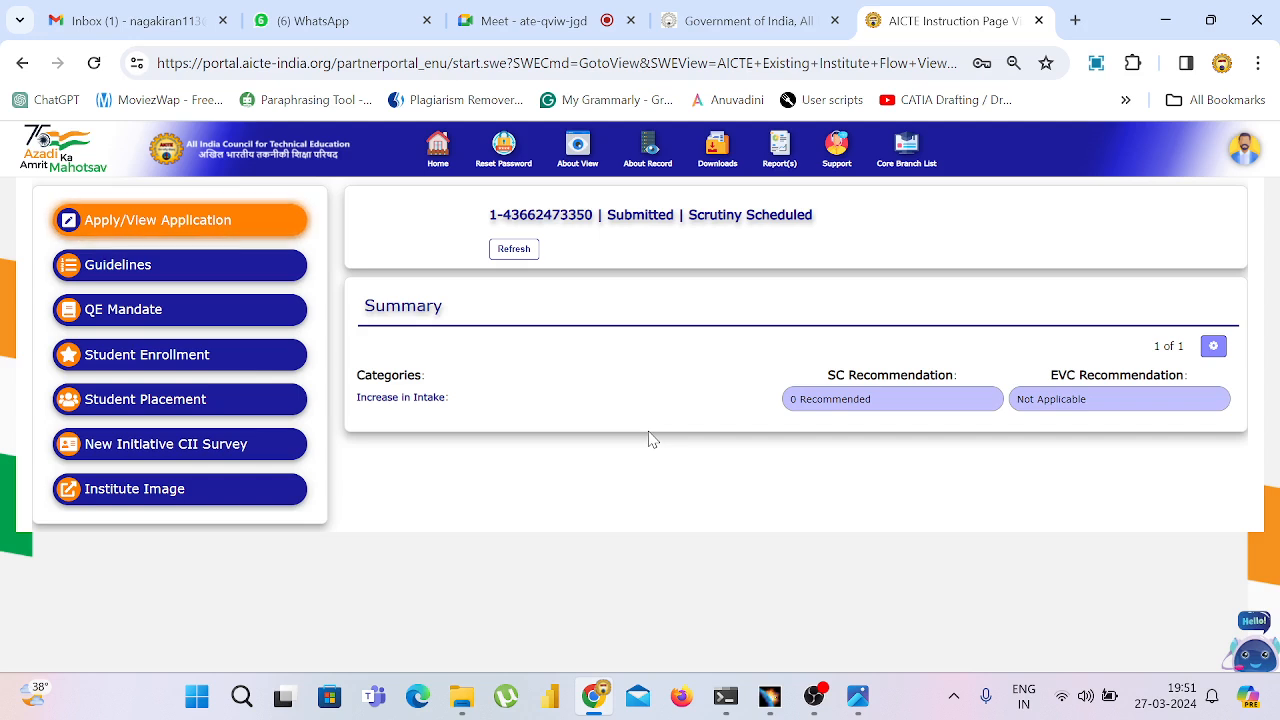
pyautogui.click(506, 248)
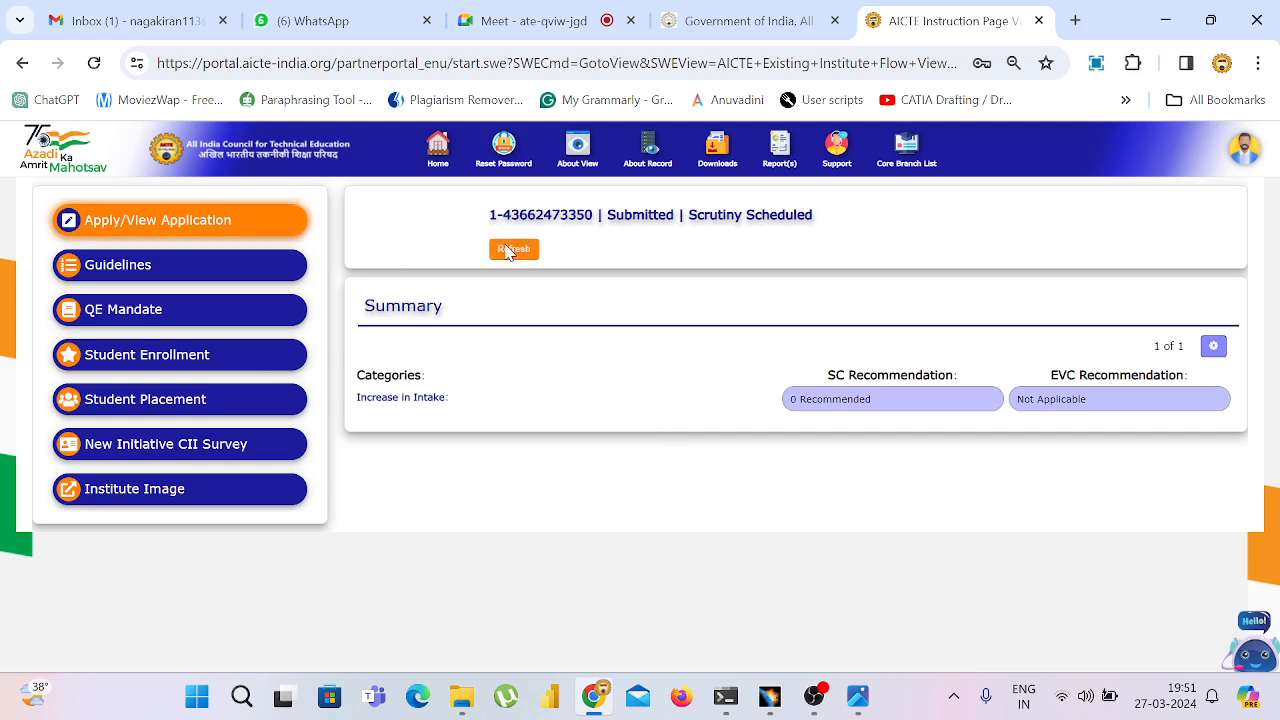
pyautogui.click(517, 248)
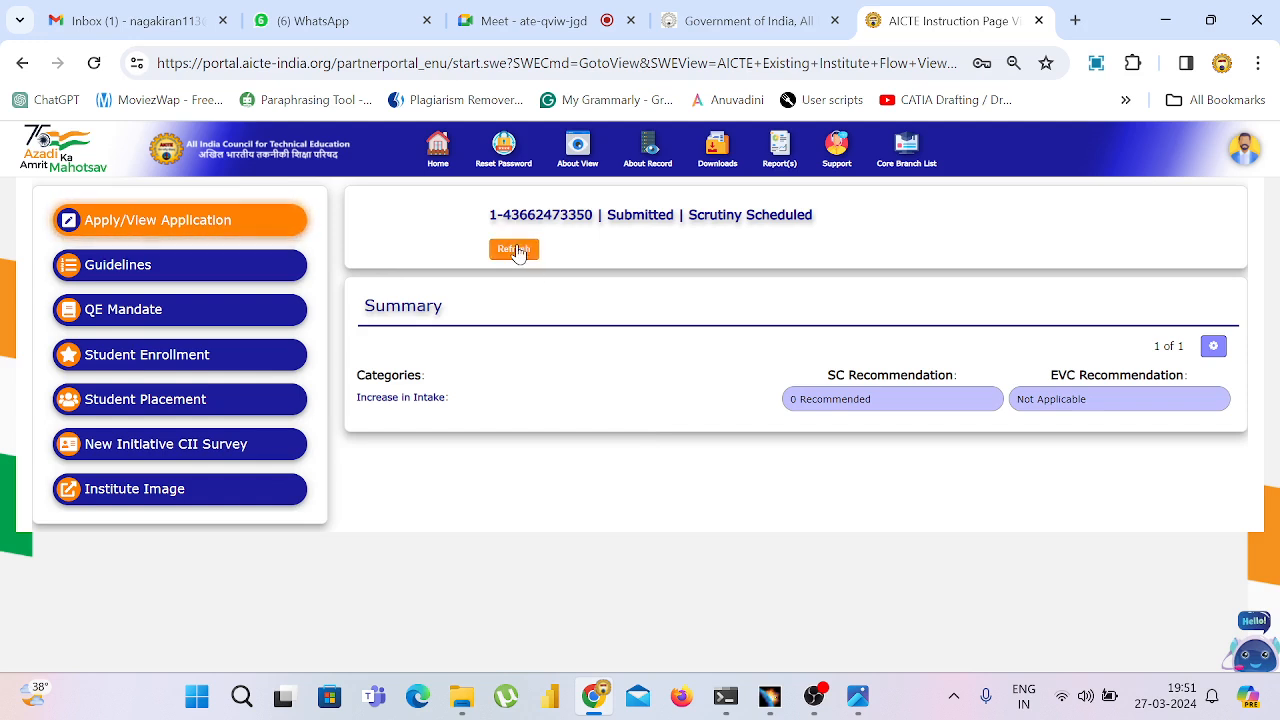
pyautogui.click(518, 251)
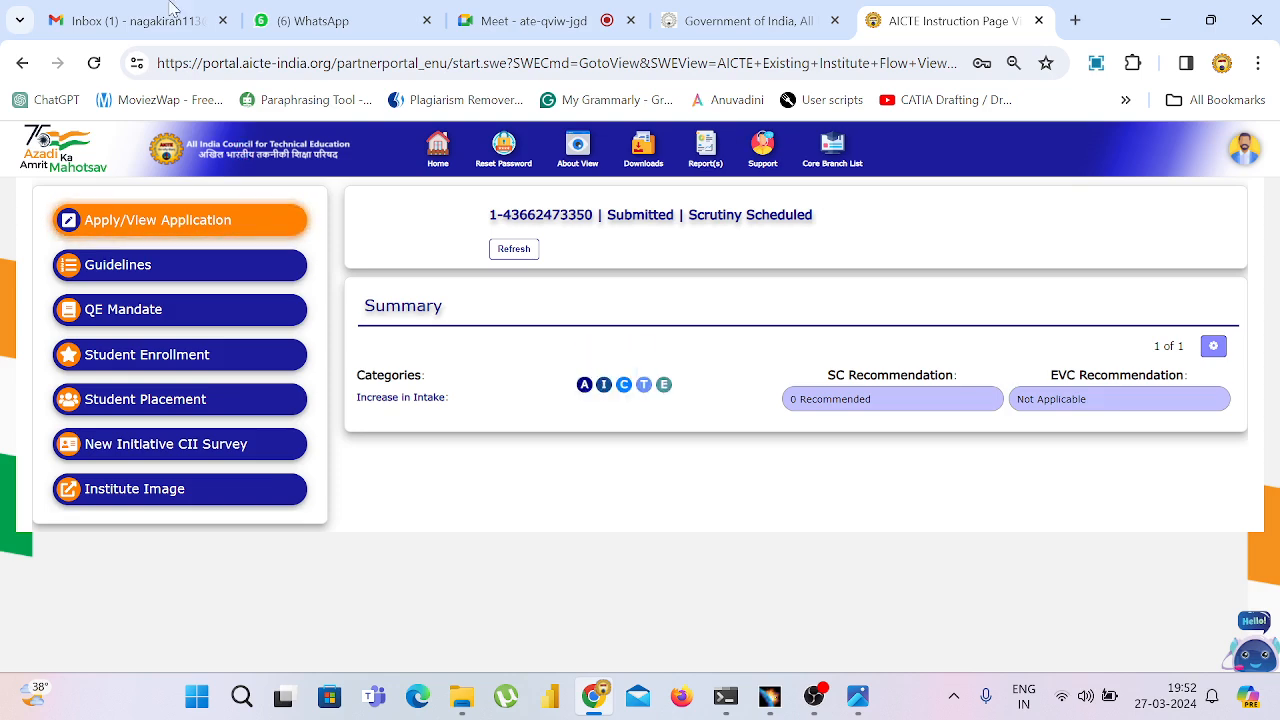
# - Delete the Udemy flash-sale email from the Gmail inbox
pyautogui.click(115, 12)
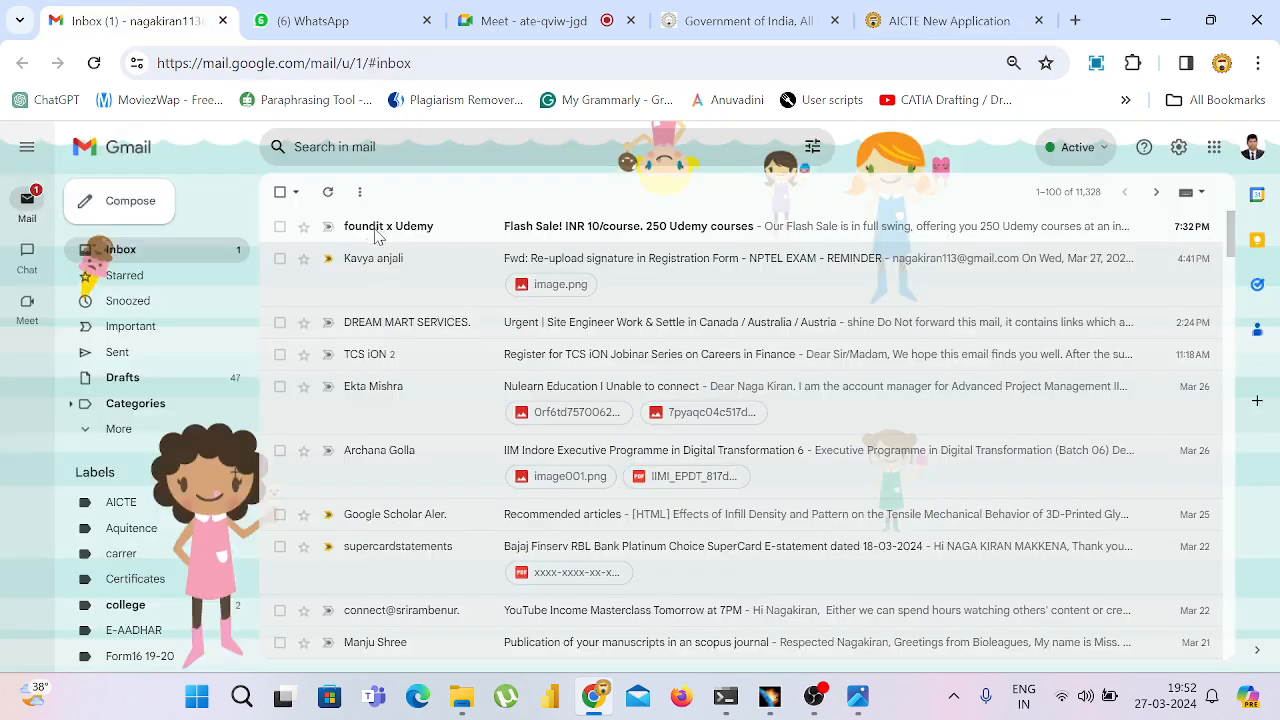
pyautogui.click(280, 227)
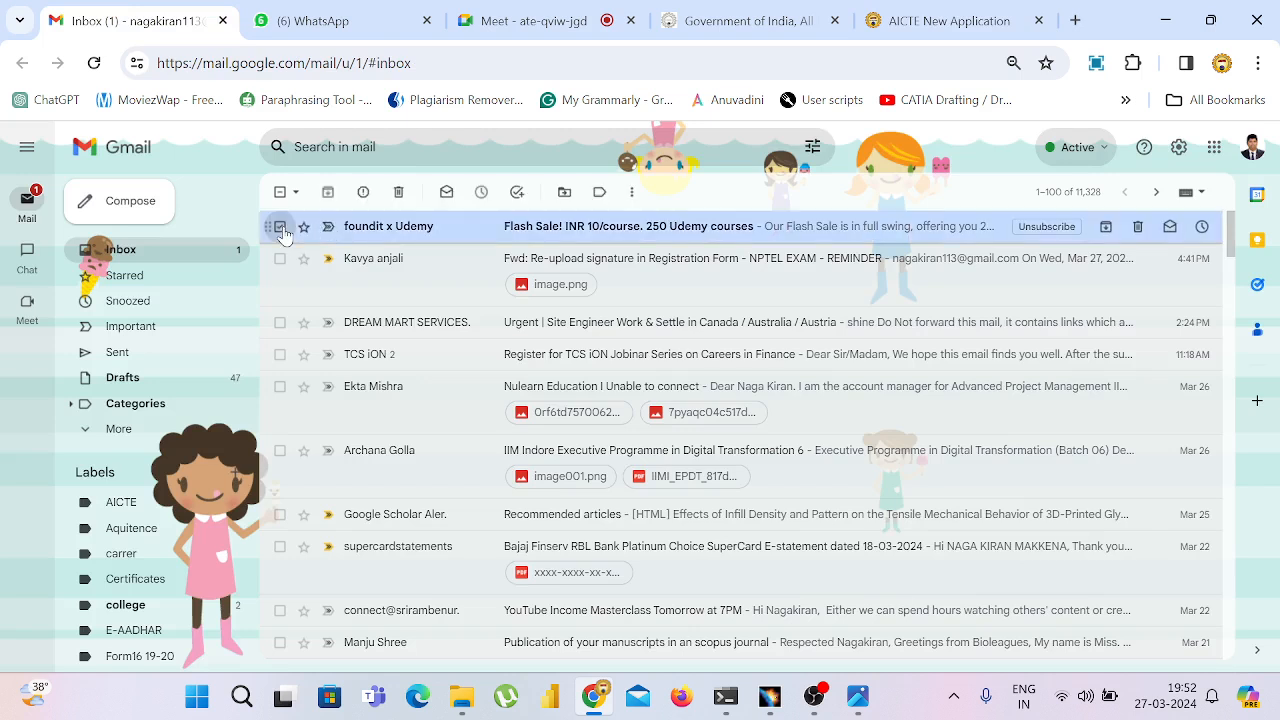
pyautogui.click(403, 201)
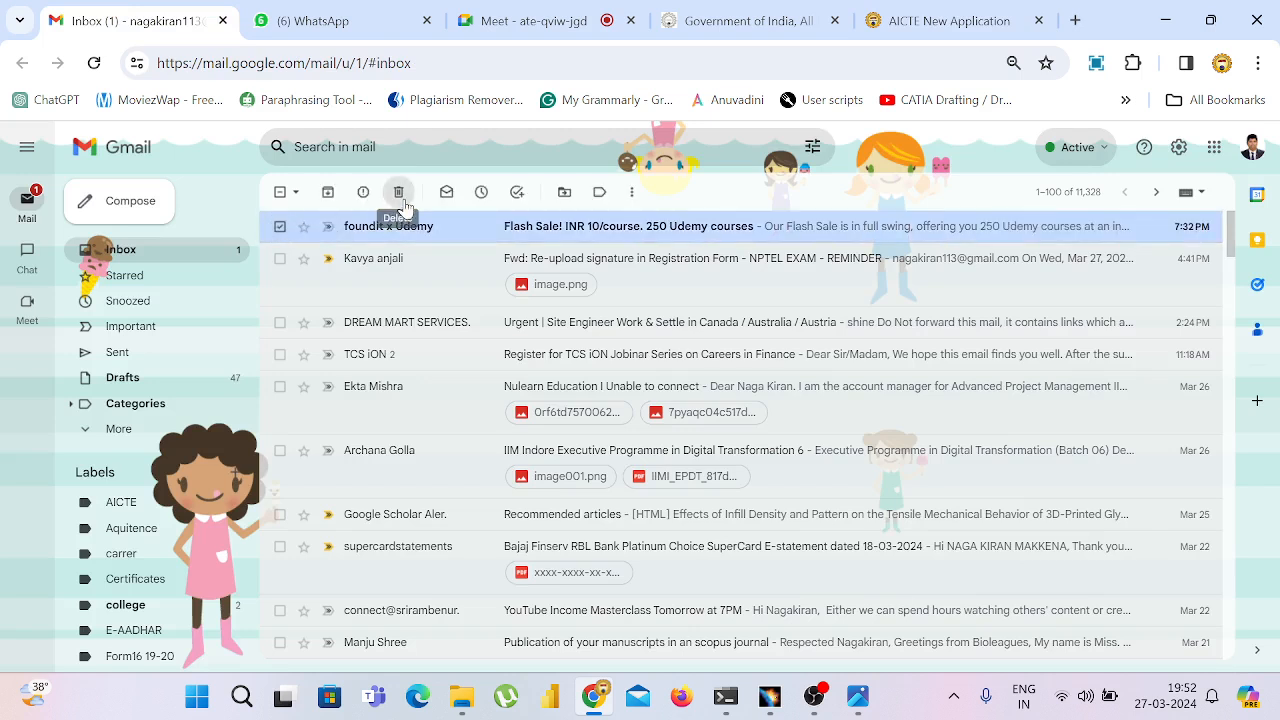
# - Open the second Google account's mailbox, then return to the AICTE application page
pyautogui.click(1252, 147)
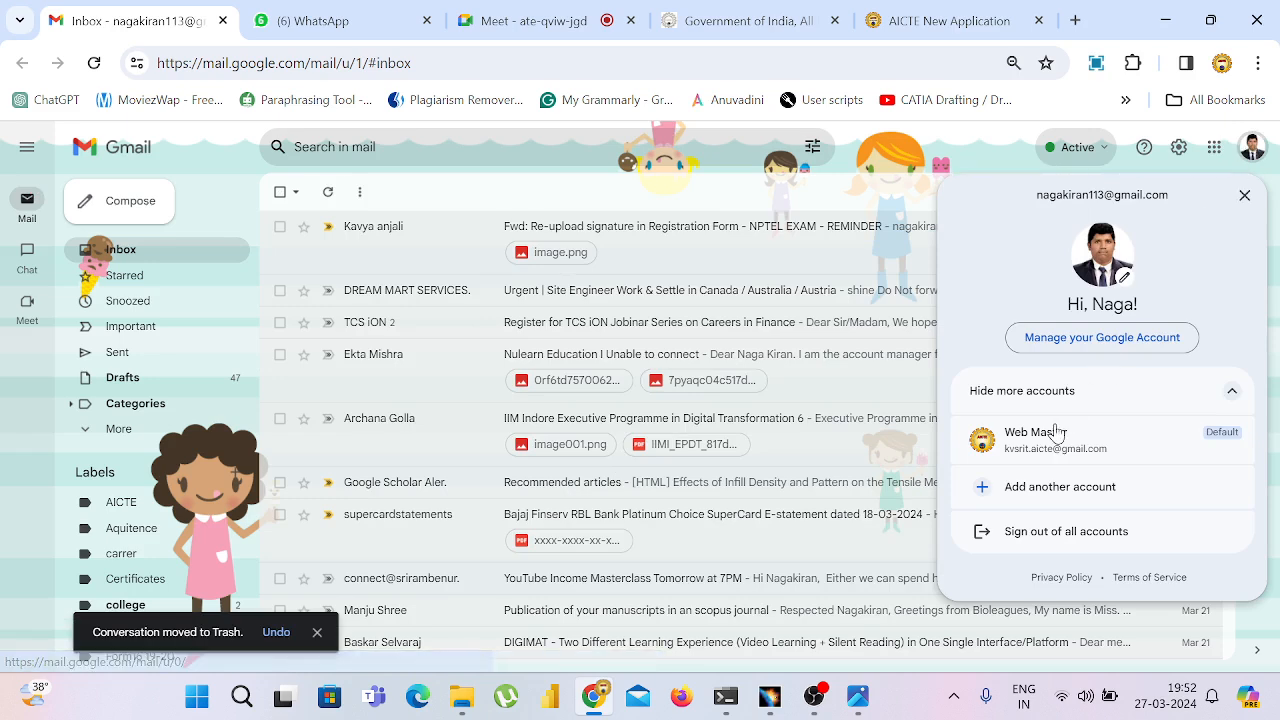
pyautogui.click(1046, 454)
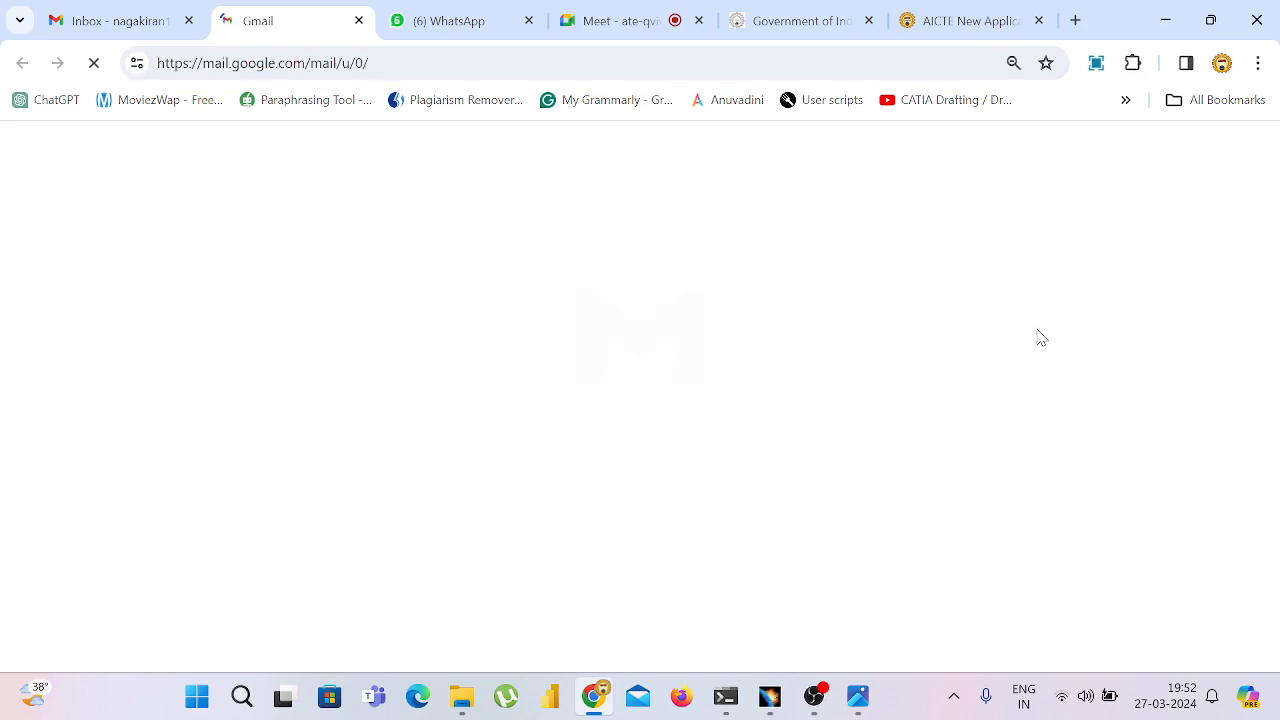
pyautogui.click(975, 20)
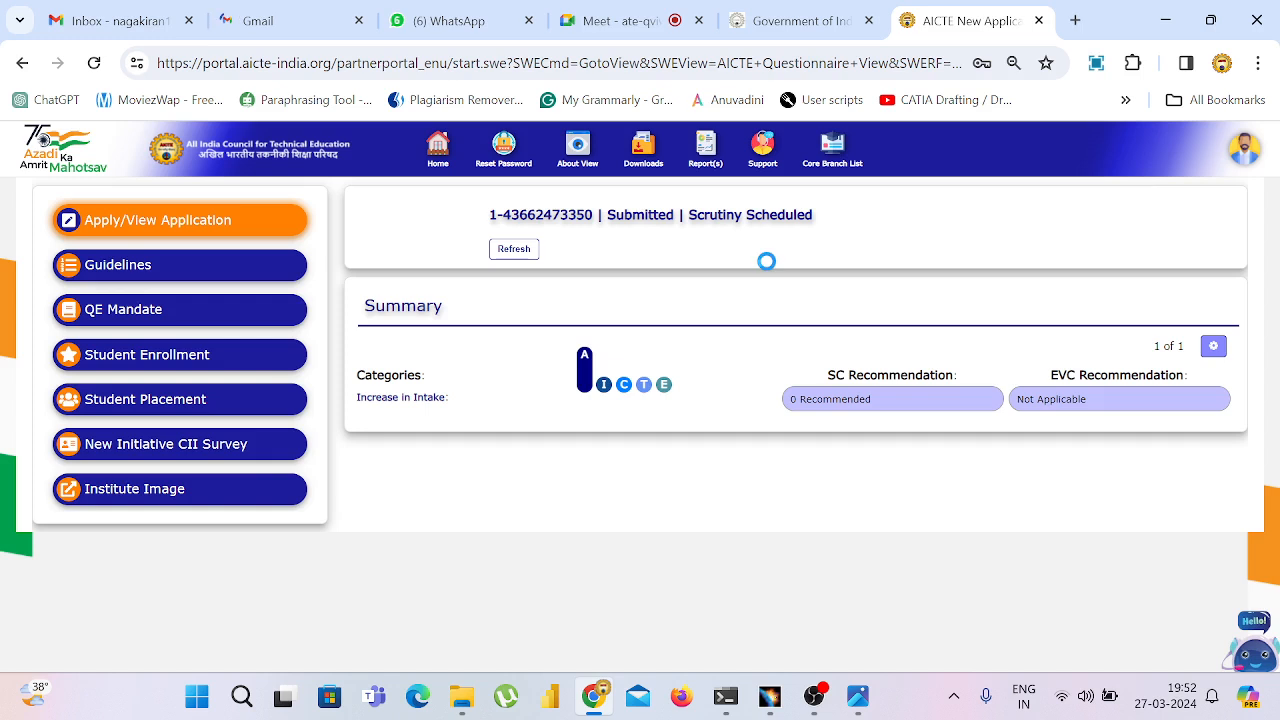
# - Switch to the second account's Gmail tab and let its inbox load
pyautogui.click(300, 19)
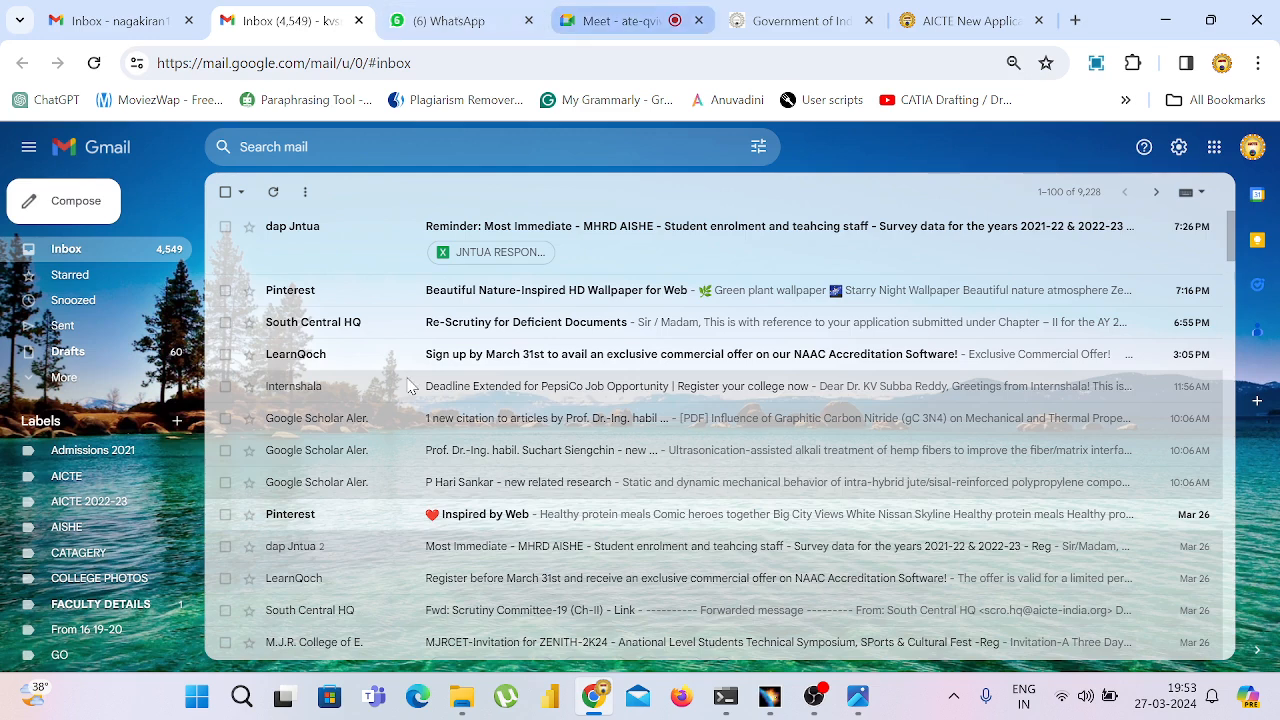
# - Read the Re-Scrutiny for Deficient Documents email, then go back to the AICTE questionnaire
pyautogui.click(474, 321)
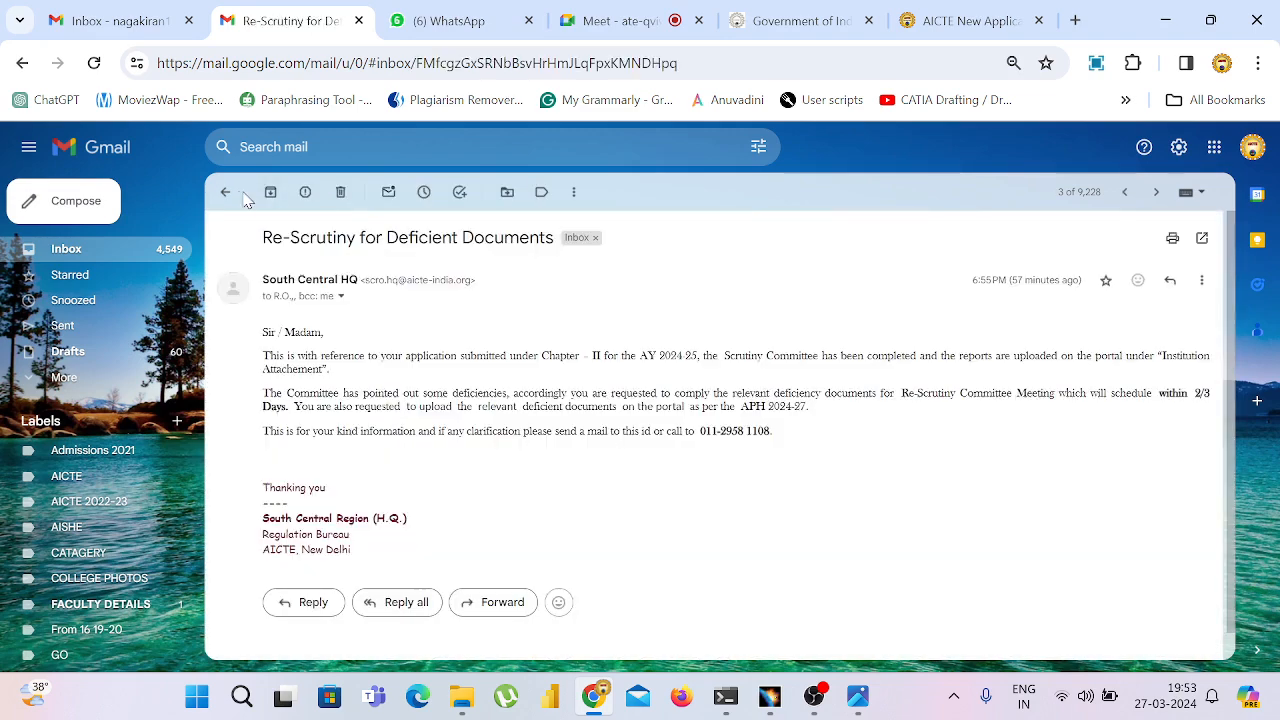
pyautogui.click(237, 198)
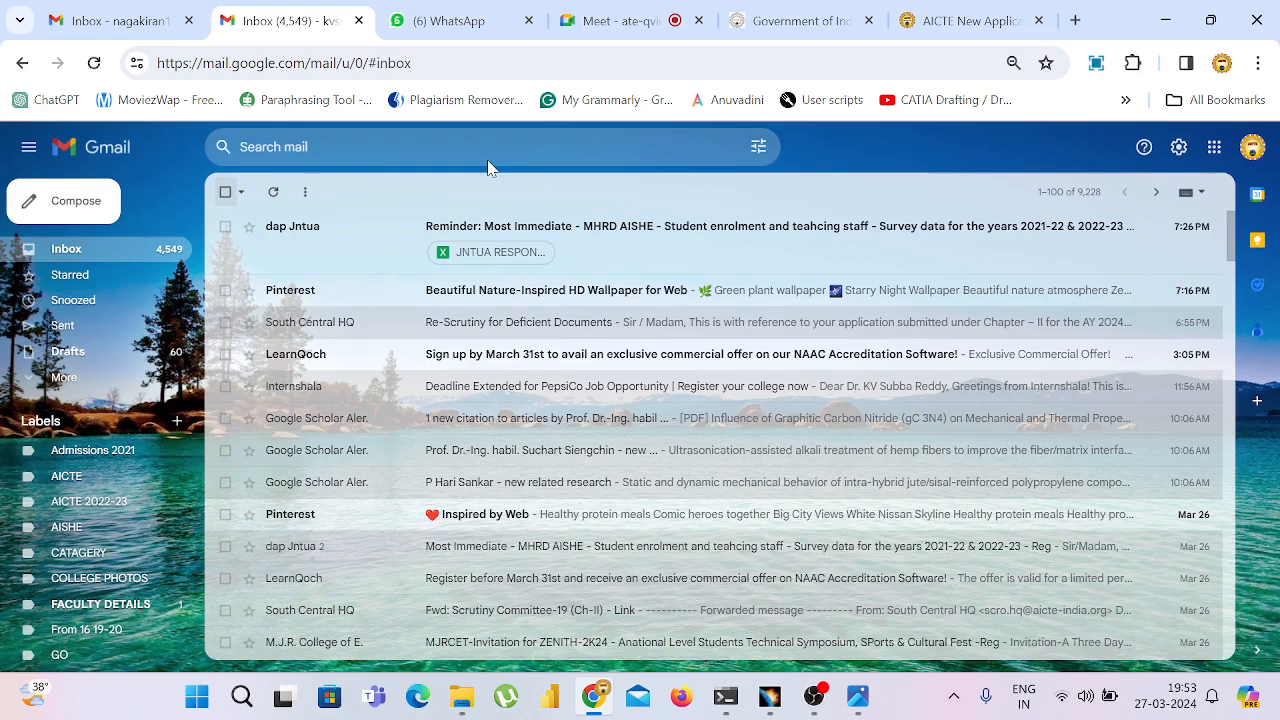
pyautogui.click(955, 18)
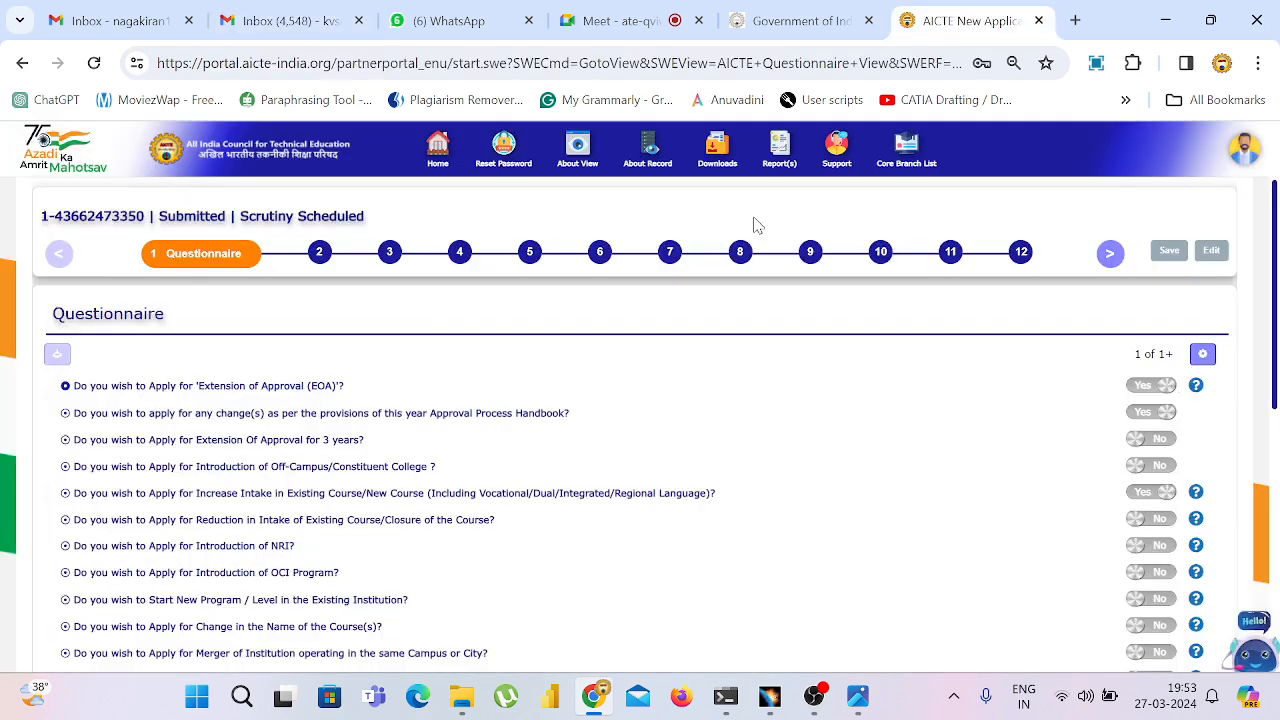
# - Review the Deficiency & TER step, then move on to step 11, Attachments
pyautogui.click(903, 258)
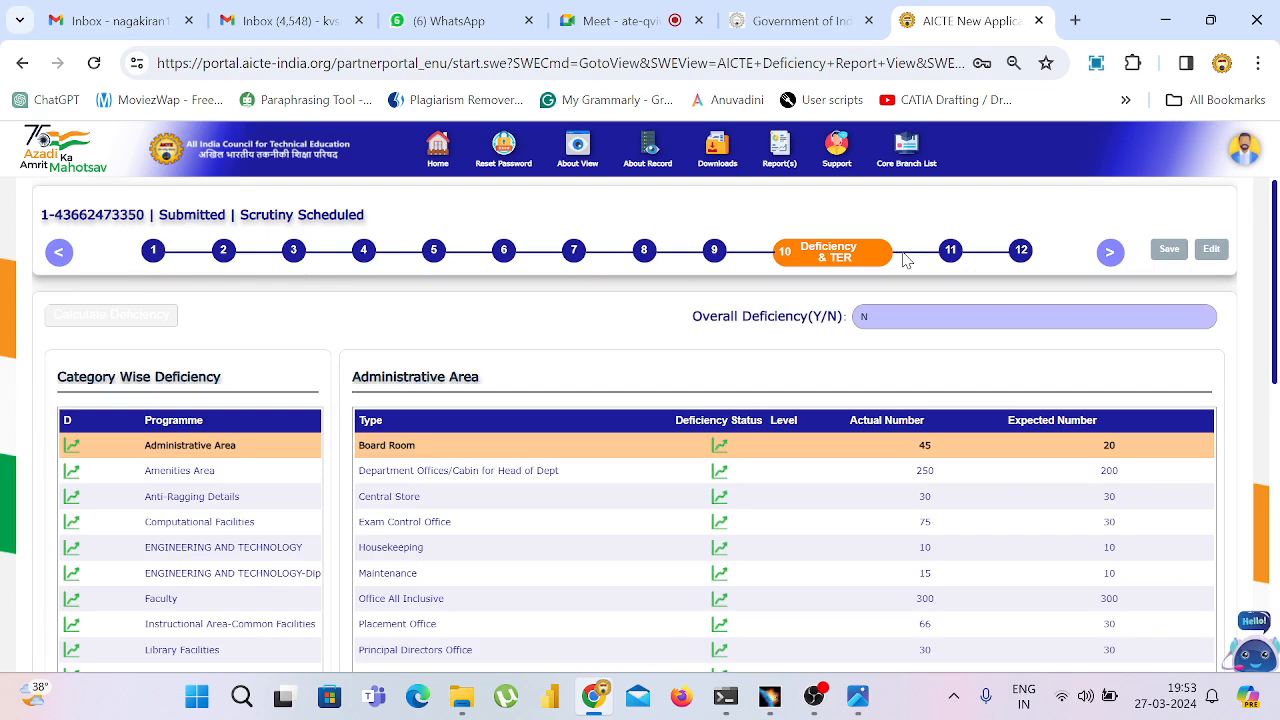
pyautogui.click(300, 12)
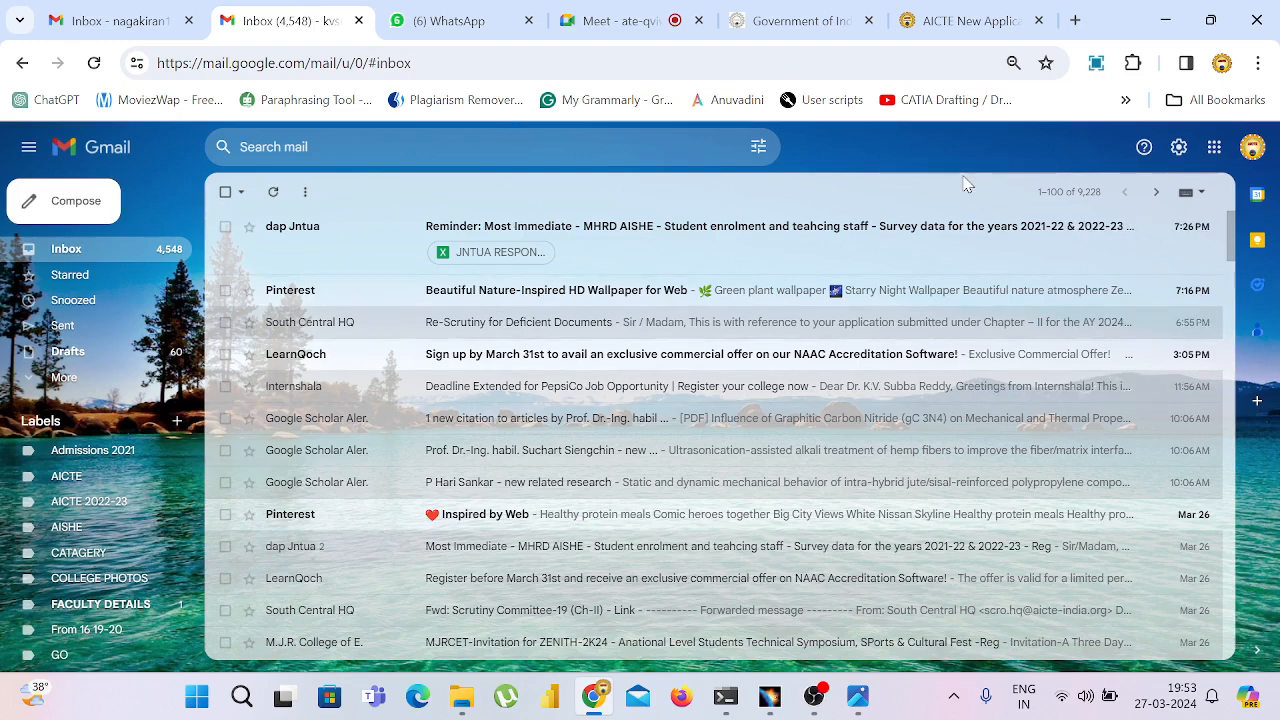
pyautogui.click(975, 12)
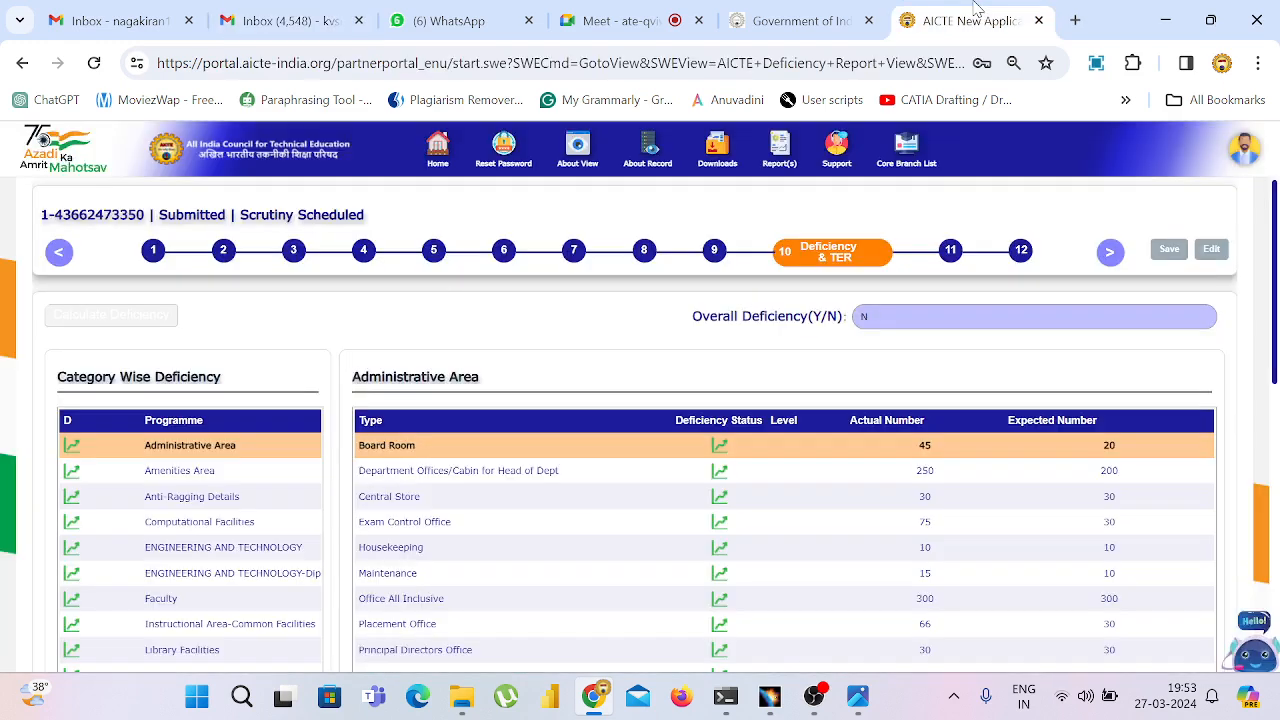
pyautogui.click(950, 250)
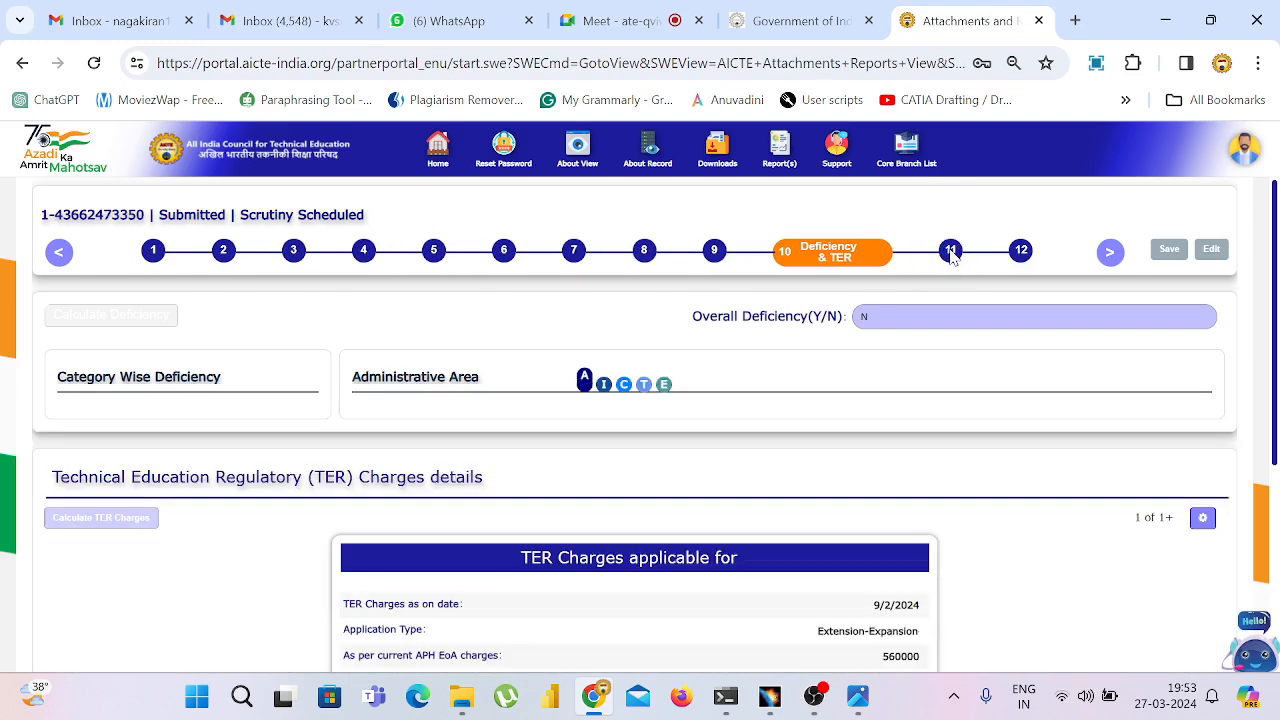
pyautogui.click(951, 252)
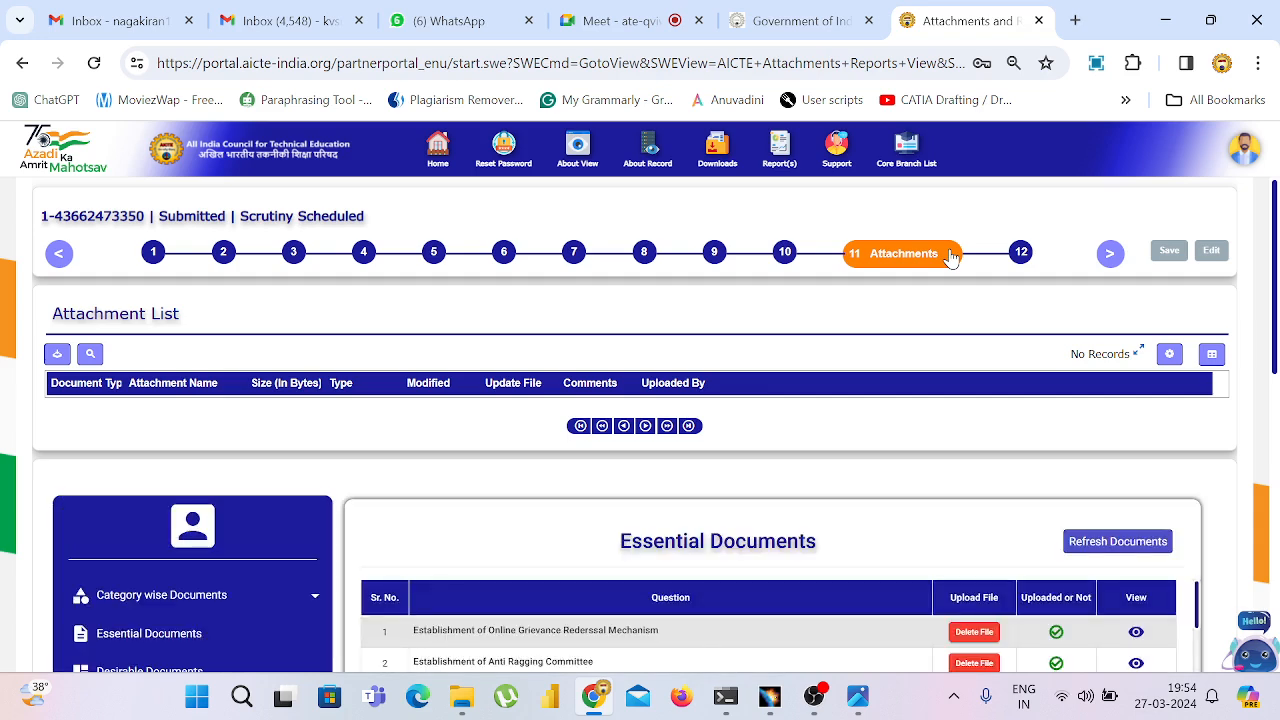
pyautogui.scroll(-3, 951, 257)
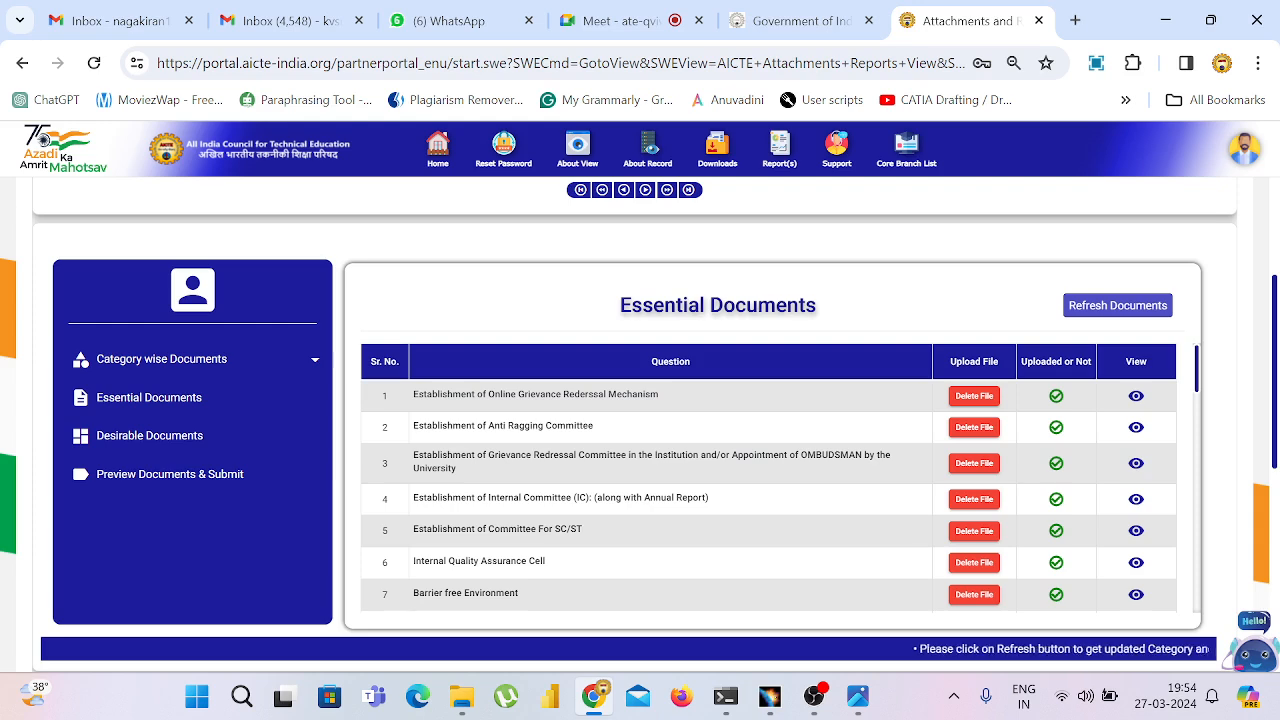
pyautogui.scroll(3, 43, 139)
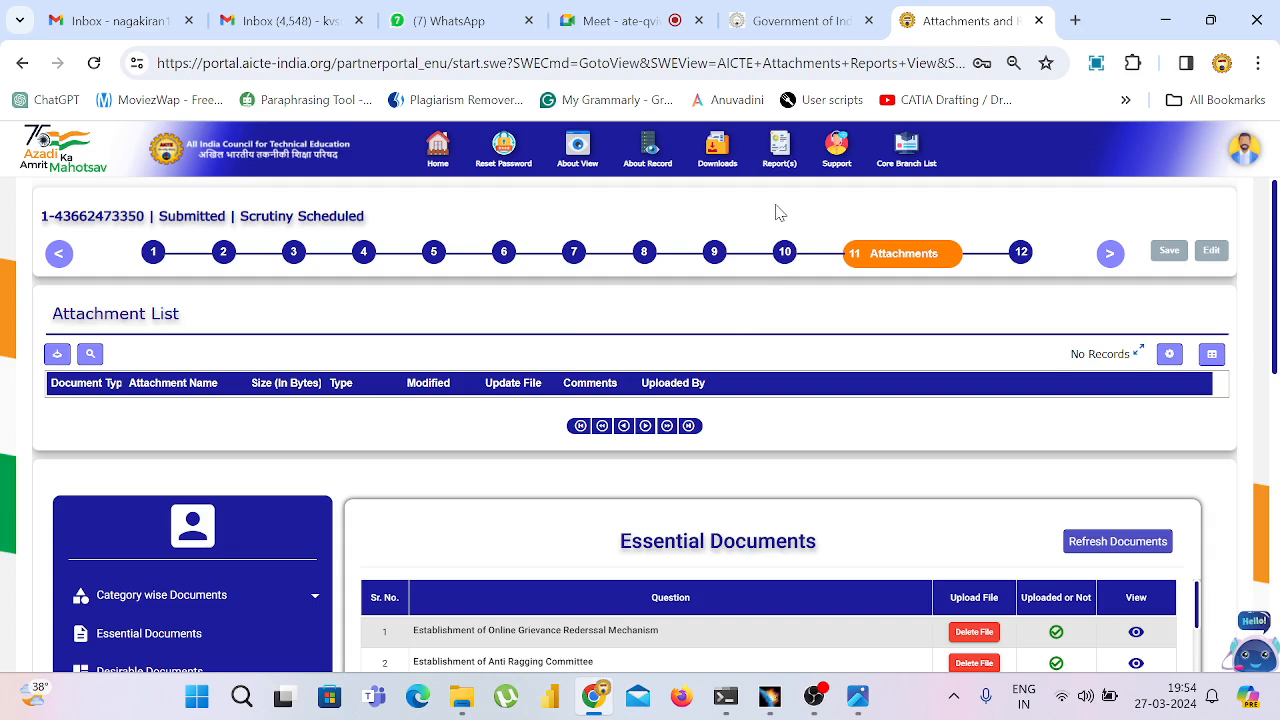
# - In Run Report, scan the report list and choose COMMON AFFIDAVIT 2022-23 as the report name
pyautogui.click(780, 150)
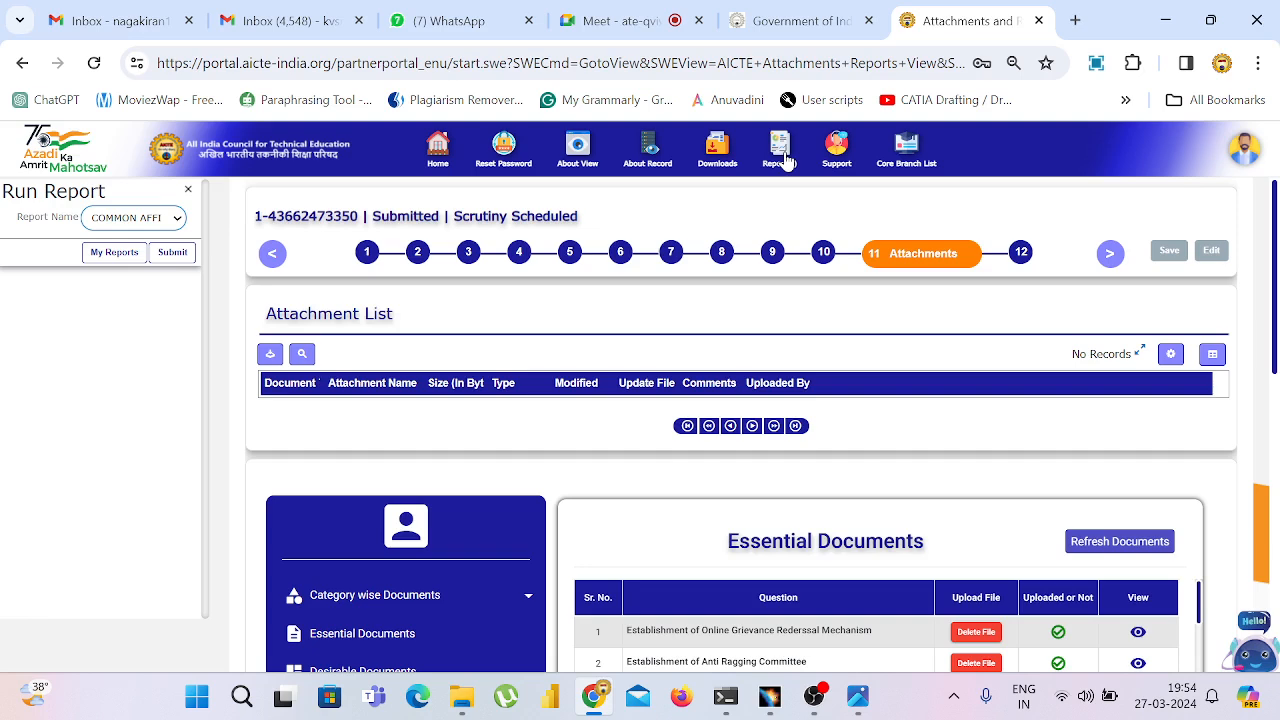
pyautogui.click(143, 220)
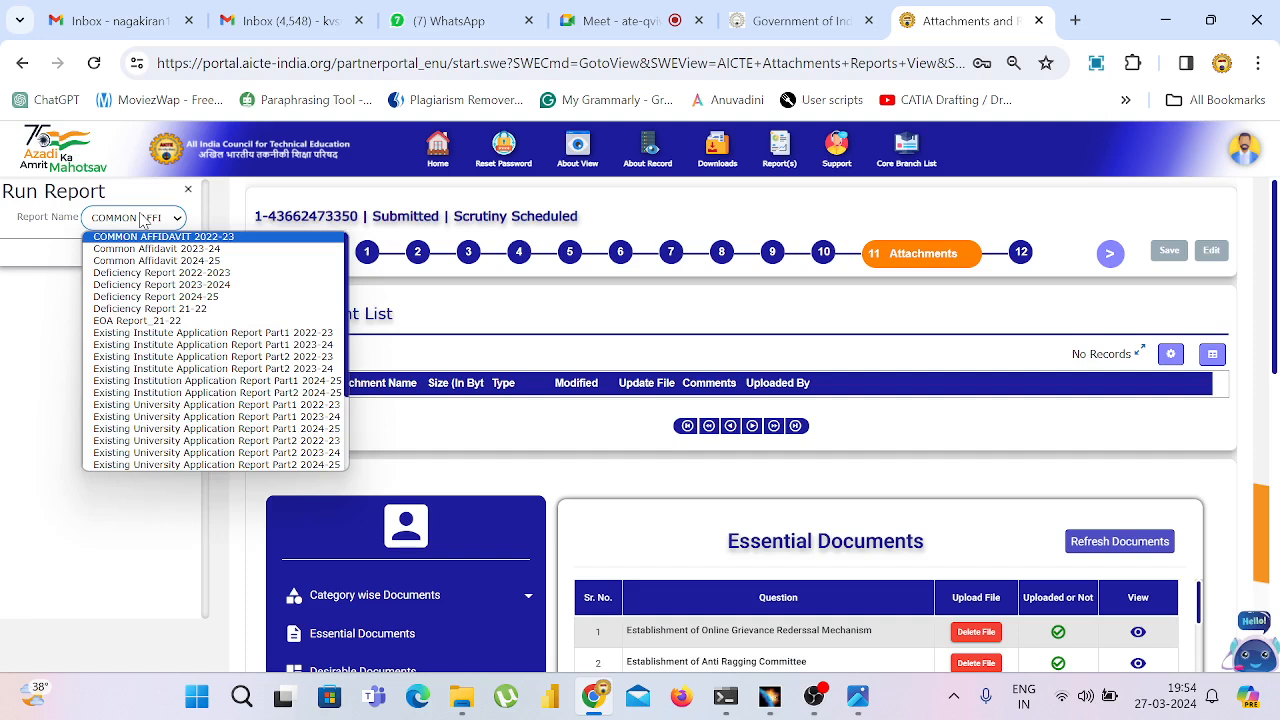
pyautogui.press('Down')
pyautogui.press('Down')
pyautogui.press('Down')
pyautogui.press('Down')
pyautogui.press('Down')
pyautogui.press('Down')
pyautogui.press('Down')
pyautogui.press('Down')
pyautogui.press('Down')
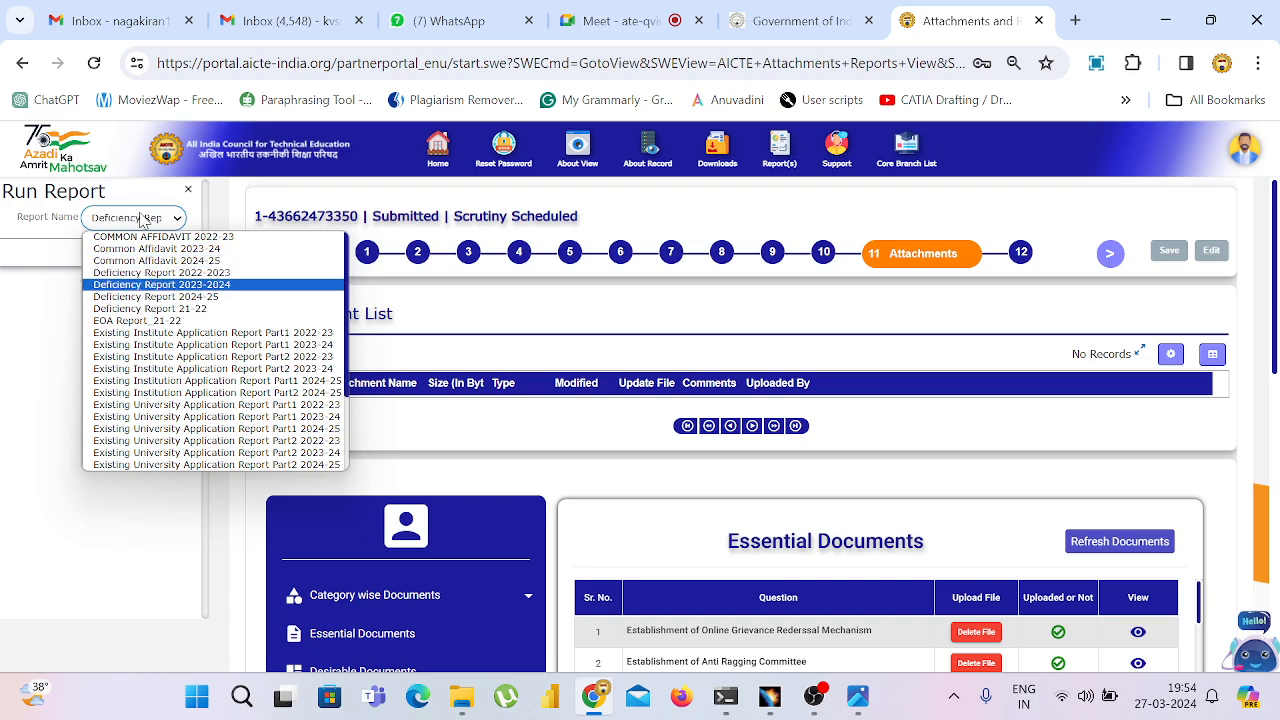
pyautogui.press('Down')
pyautogui.press('Down')
pyautogui.press('Down')
pyautogui.press('Down')
pyautogui.press('Down')
pyautogui.press('Down')
pyautogui.press('Down')
pyautogui.press('Down')
pyautogui.press('Down')
pyautogui.press('Down')
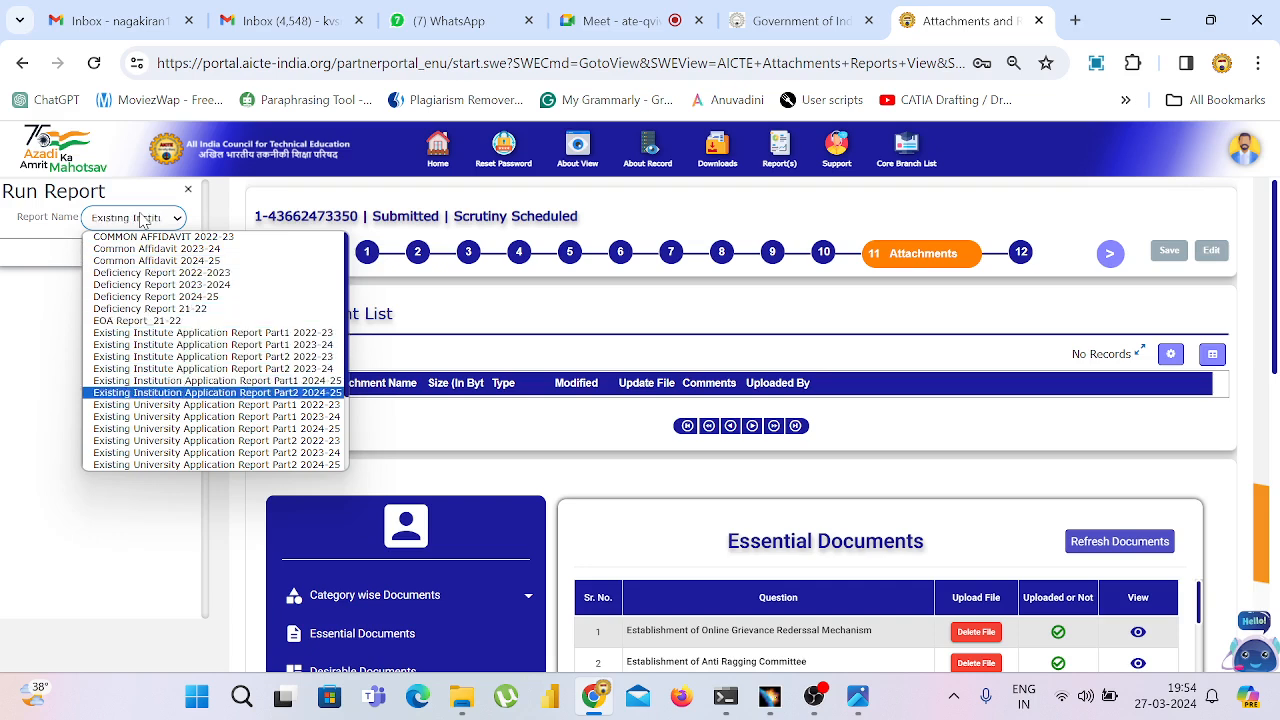
pyautogui.press('Down')
pyautogui.press('Down')
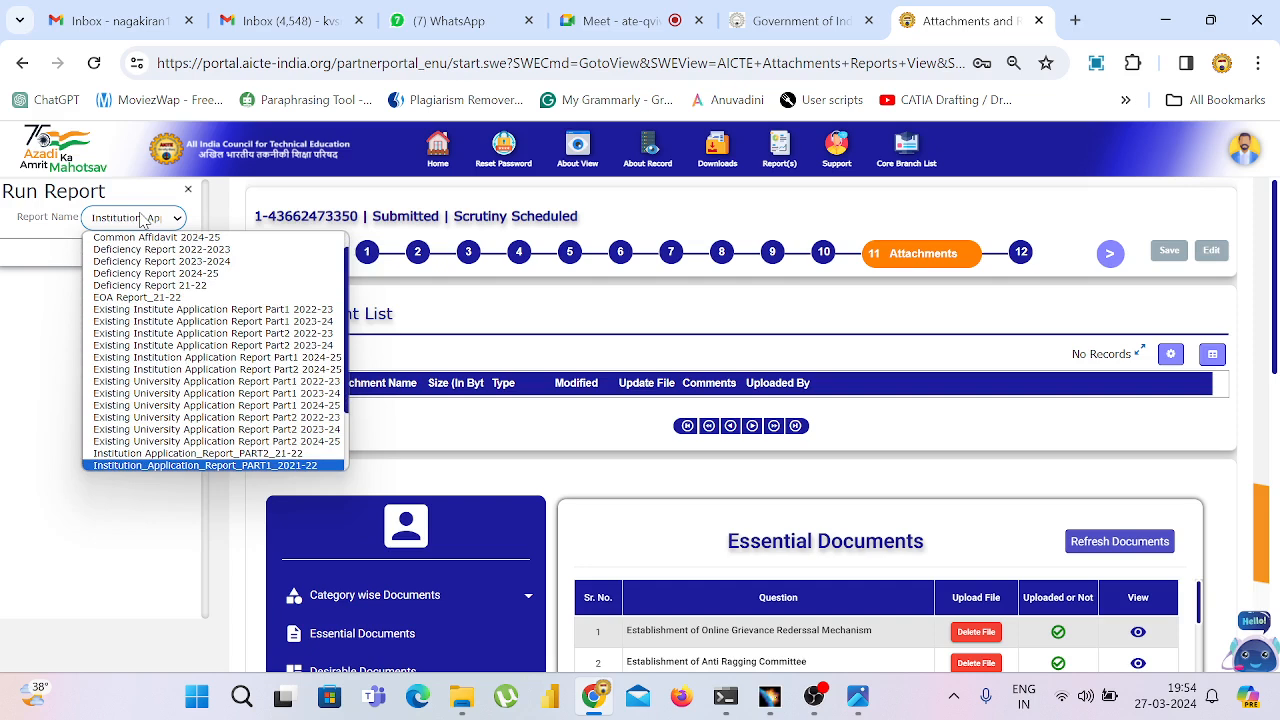
pyautogui.press('Down')
pyautogui.press('Down')
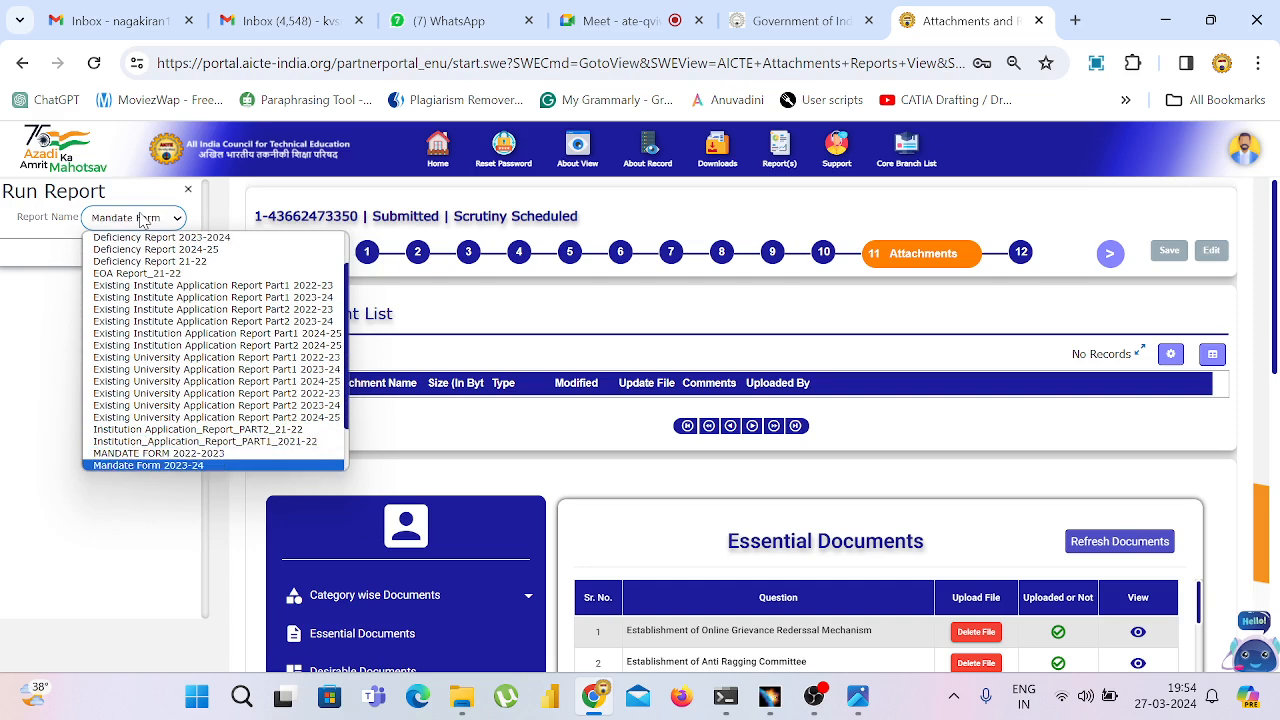
pyautogui.press('Down')
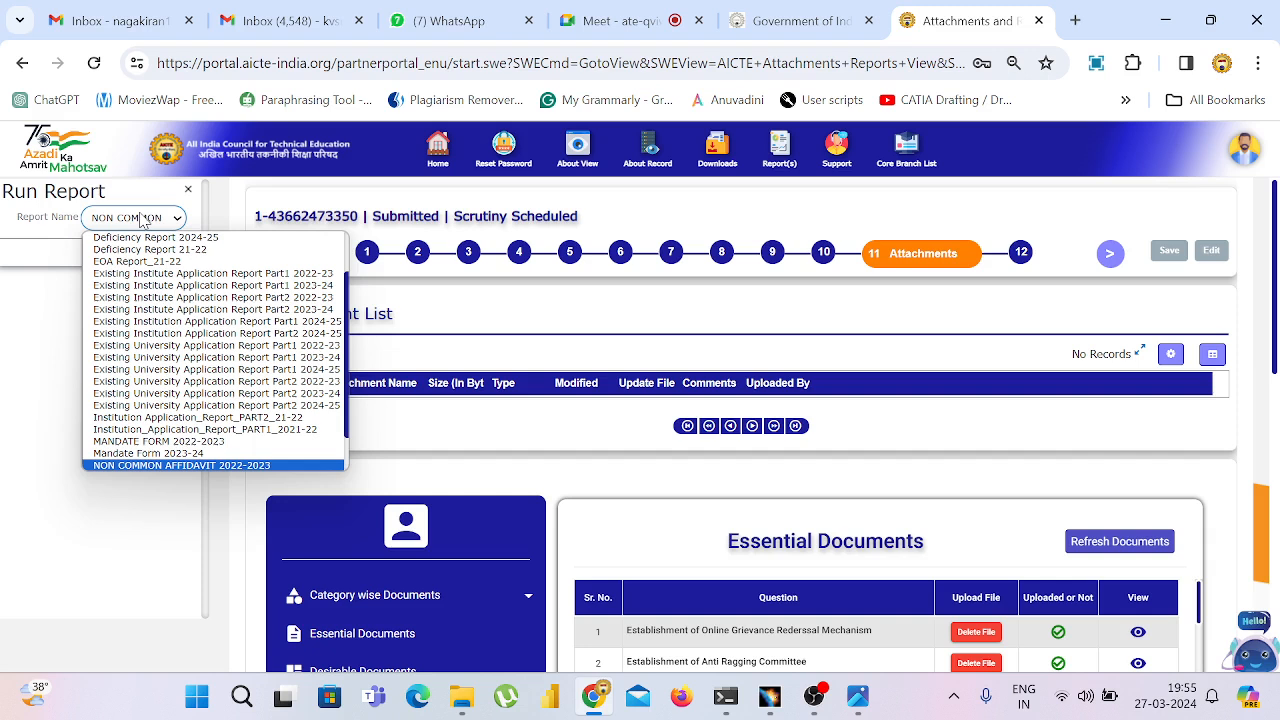
pyautogui.press('Down')
pyautogui.press('Down')
pyautogui.press('Down')
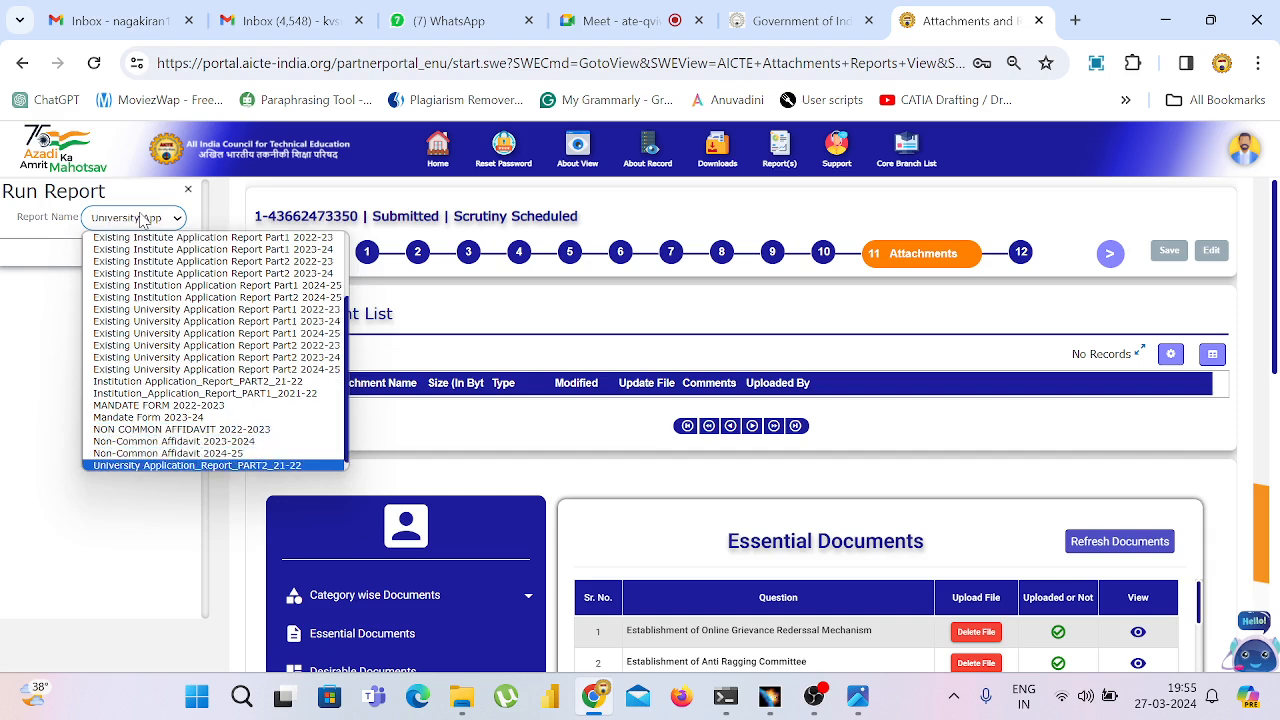
pyautogui.press('Down')
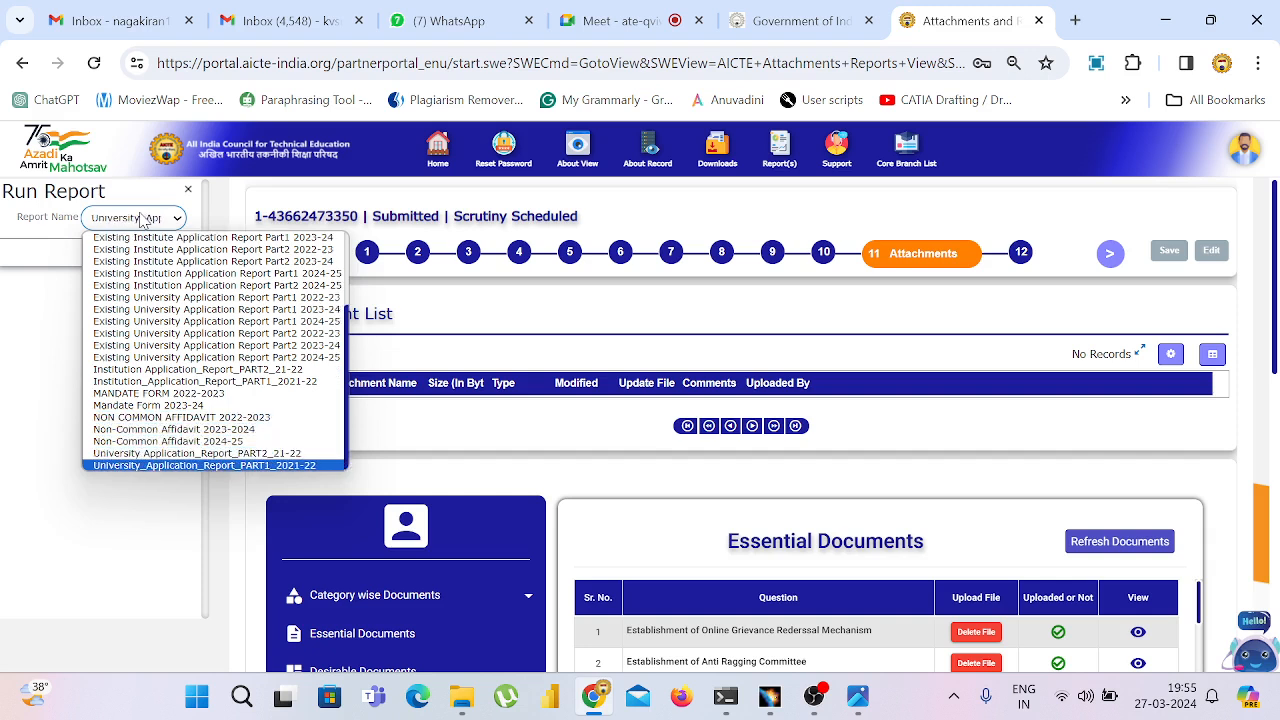
pyautogui.press('Up')
pyautogui.press('Up')
pyautogui.press('Up')
pyautogui.press('Up')
pyautogui.press('Up')
pyautogui.press('Up')
pyautogui.press('Up')
pyautogui.press('Up')
pyautogui.press('Up')
pyautogui.press('Up')
pyautogui.press('Up')
pyautogui.press('Up')
pyautogui.press('Up')
pyautogui.press('Up')
pyautogui.press('Up')
pyautogui.press('Up')
pyautogui.press('Up')
pyautogui.press('Up')
pyautogui.press('Up')
pyautogui.press('Up')
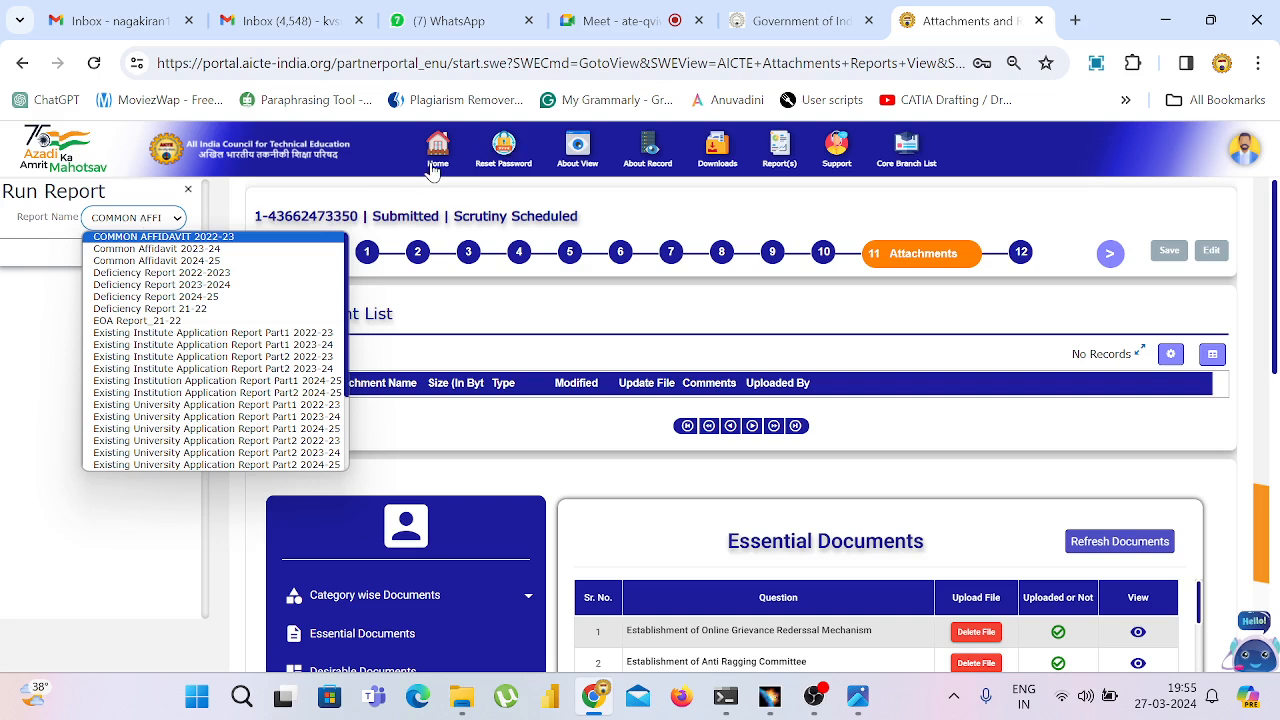
pyautogui.press('Return')
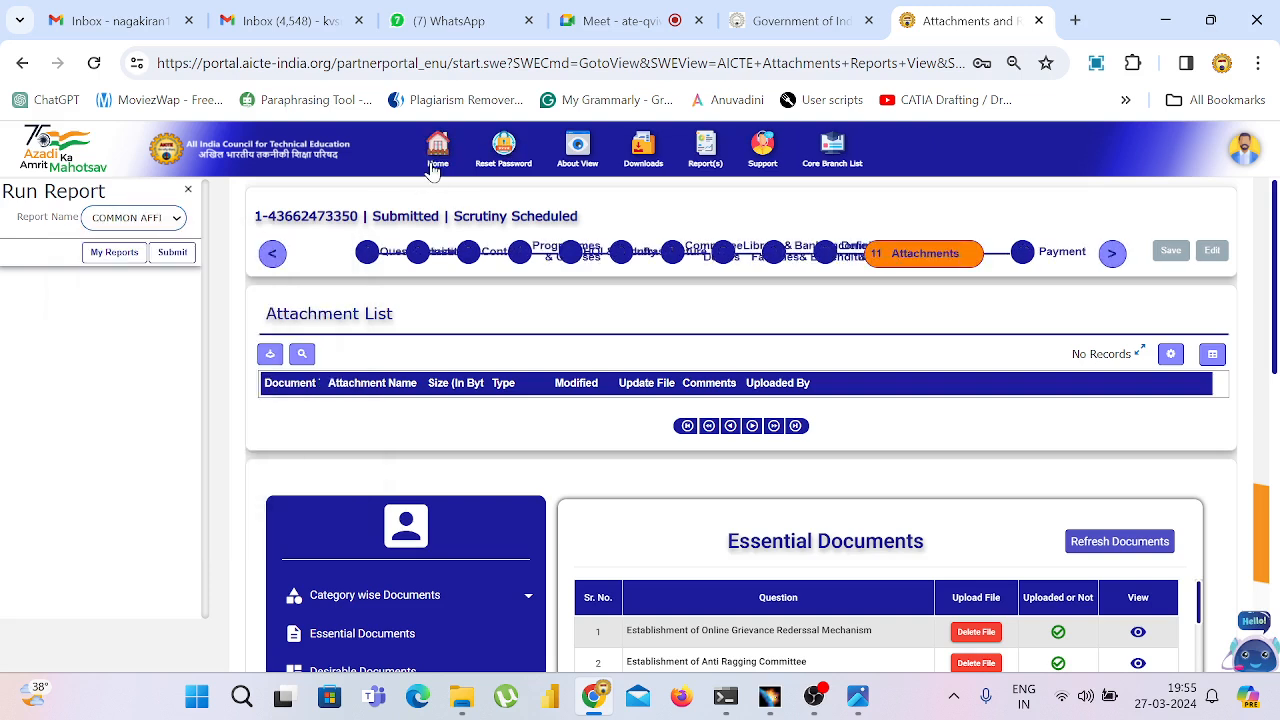
# - Open the Approval Process 2024-2025 application at step 11 Attachments, with the report panel closed
pyautogui.click(432, 170)
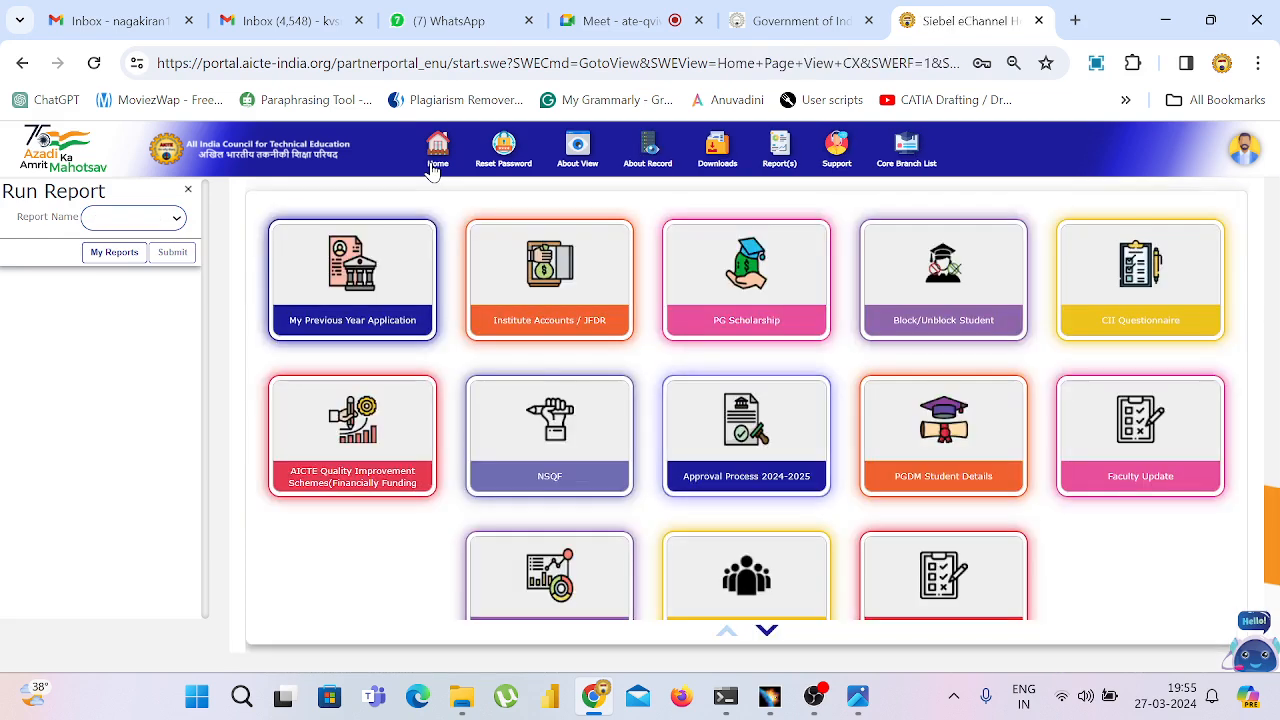
pyautogui.click(187, 192)
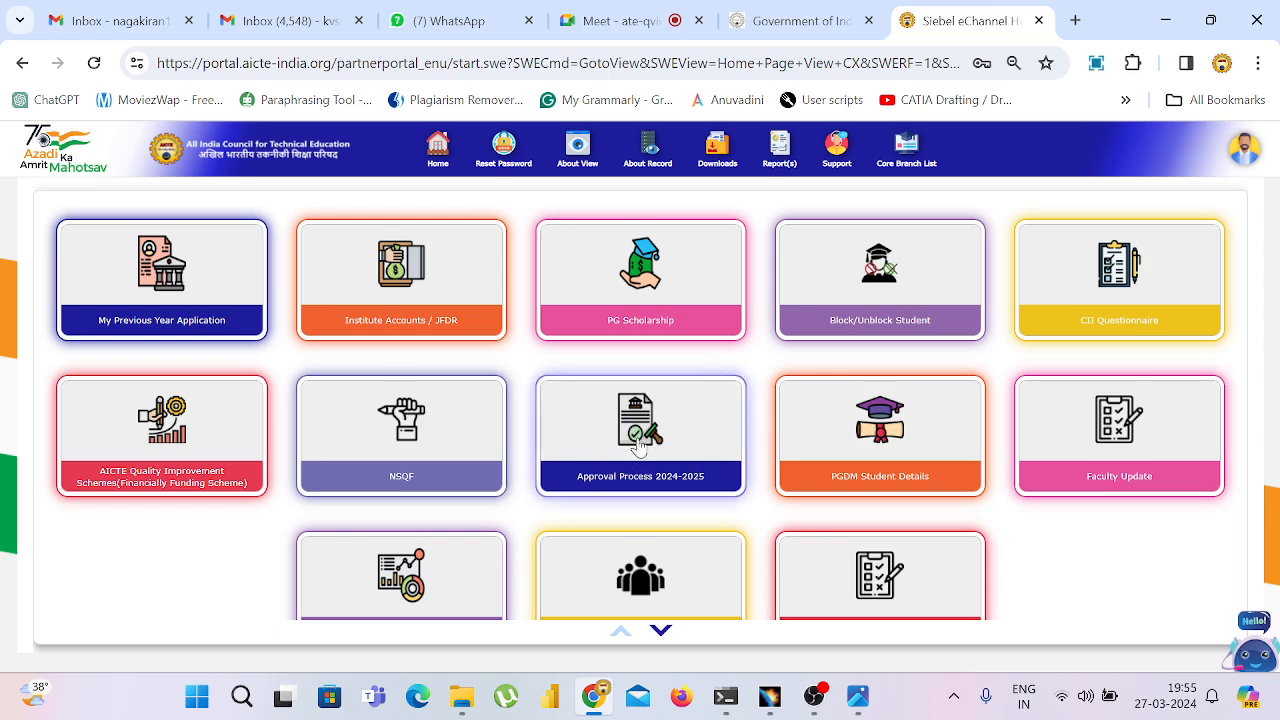
pyautogui.click(636, 440)
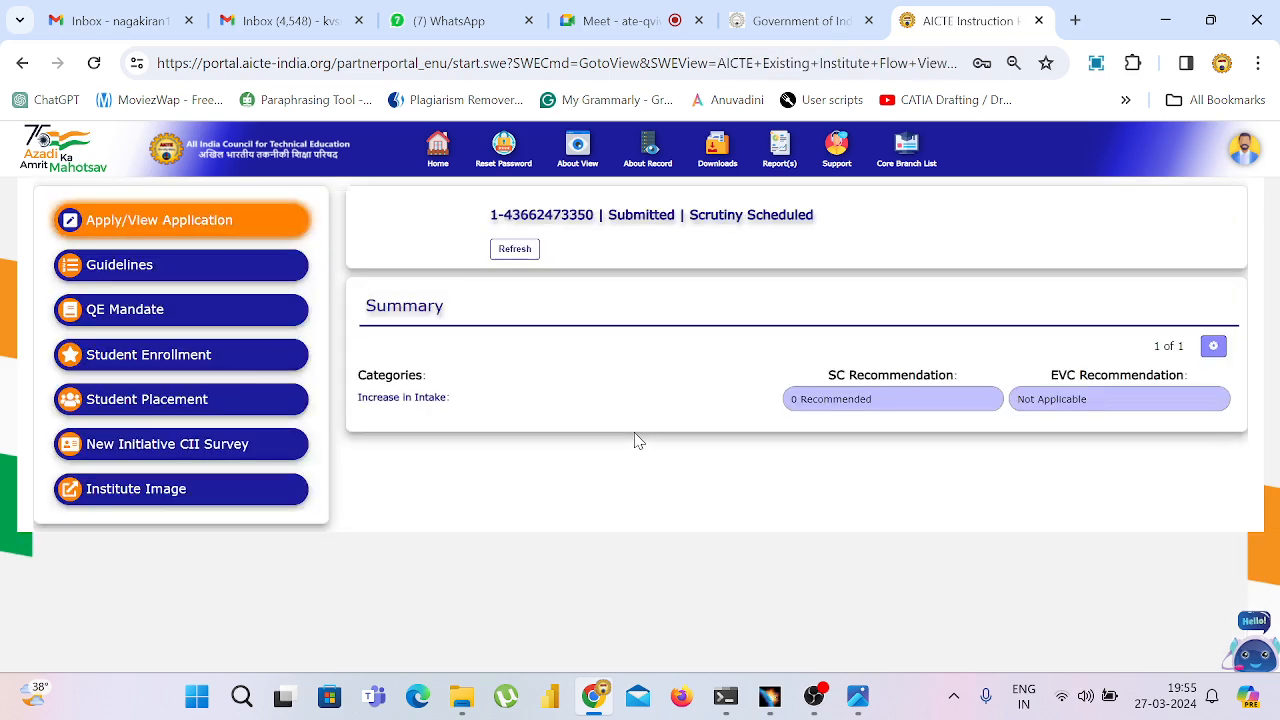
pyautogui.click(207, 225)
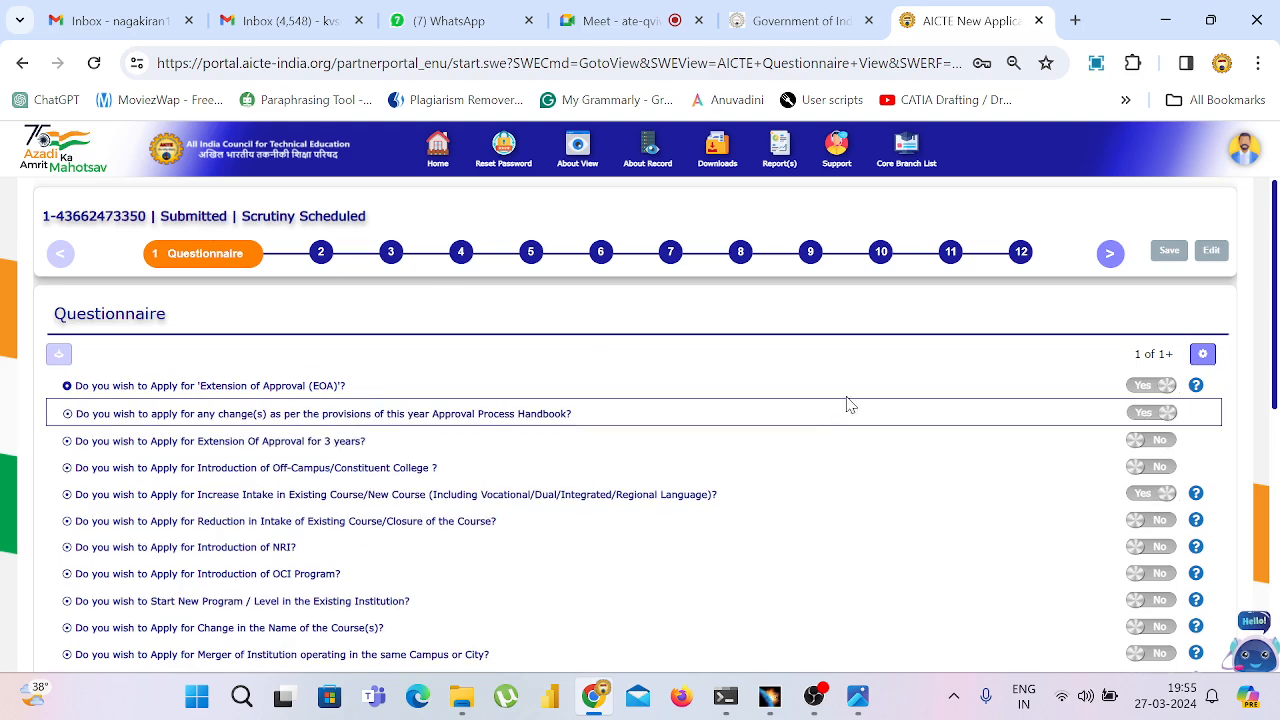
pyautogui.click(950, 252)
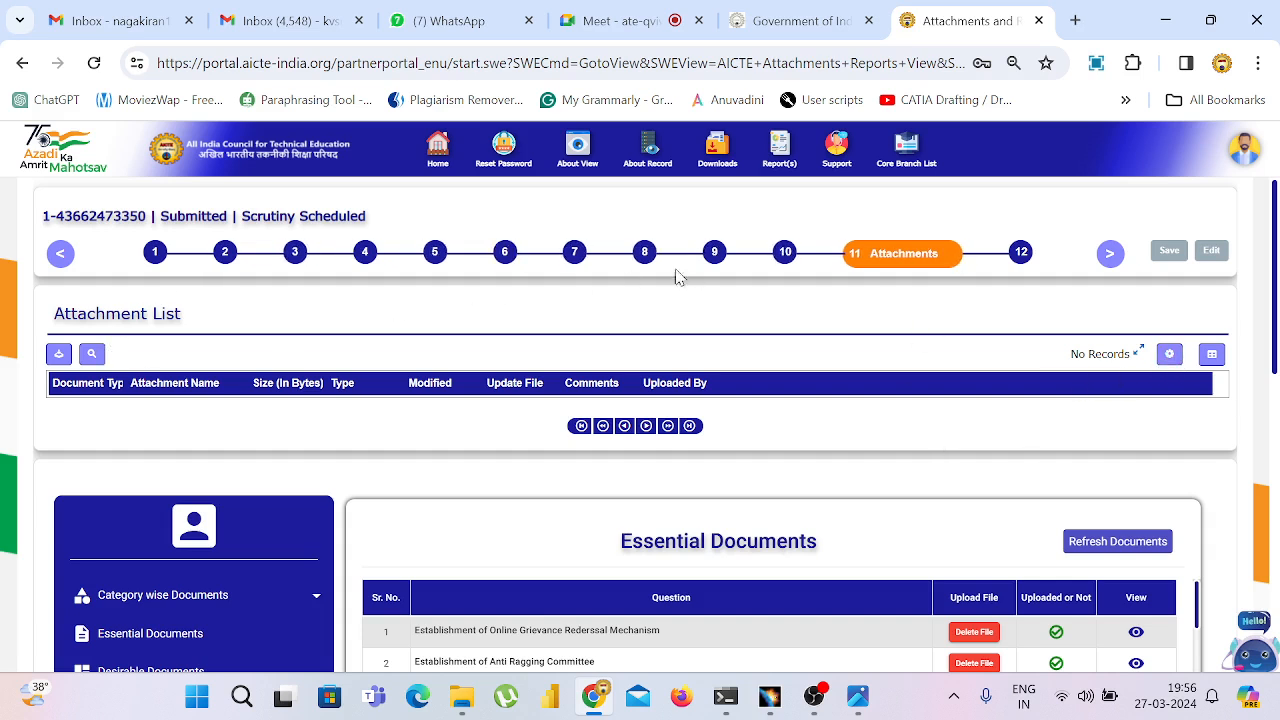
# - Log out of the AICTE portal and close the Siebel Partner Portal and Government of India tabs
pyautogui.click(1245, 150)
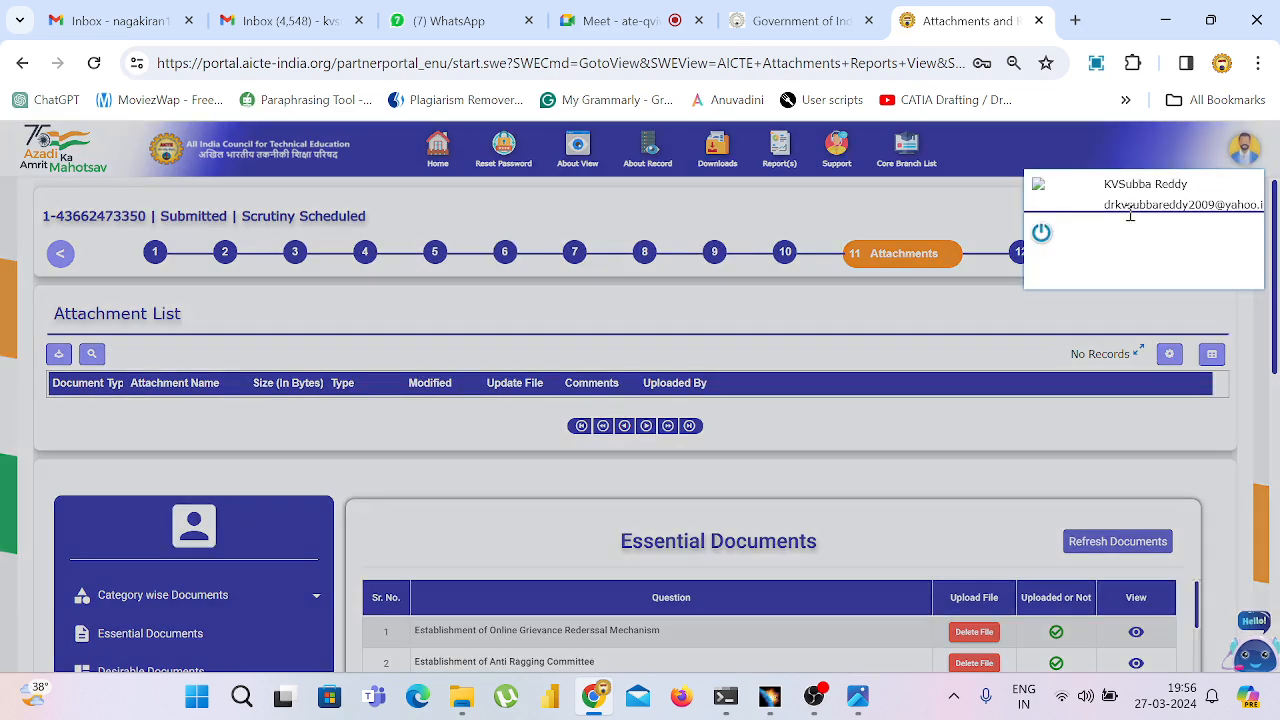
pyautogui.click(1050, 238)
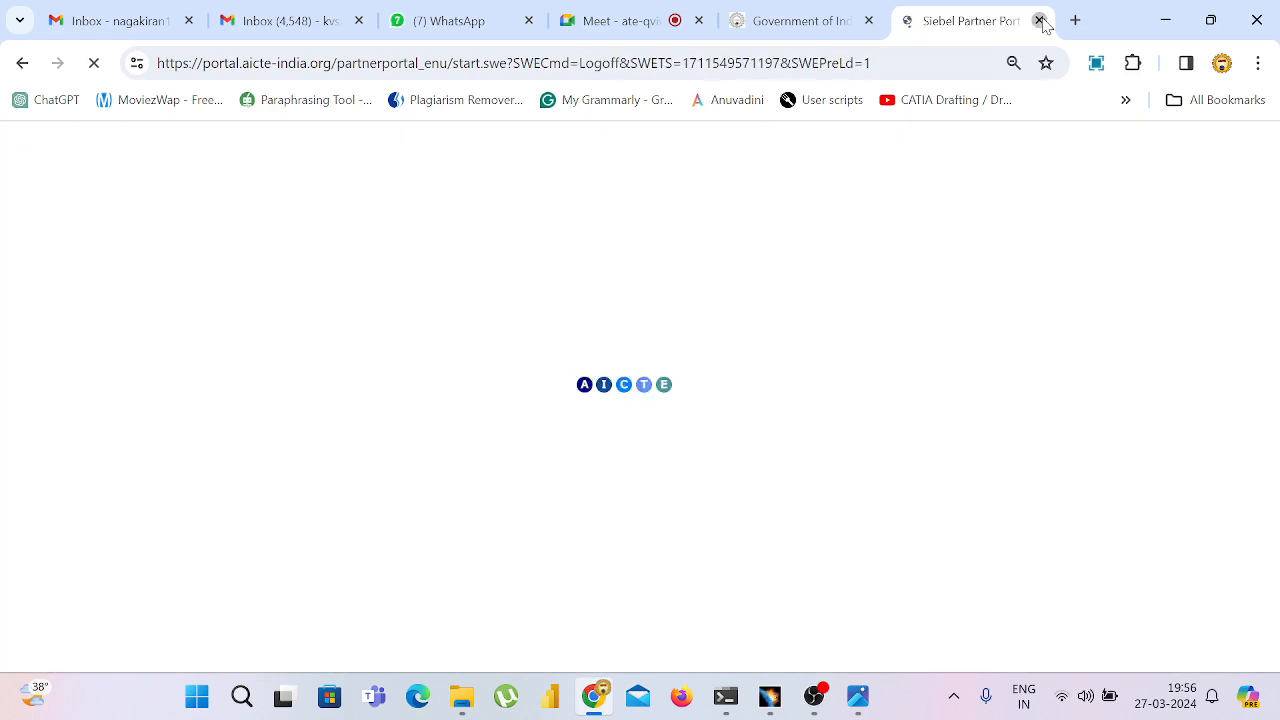
pyautogui.click(1042, 22)
pyautogui.click(1042, 22)
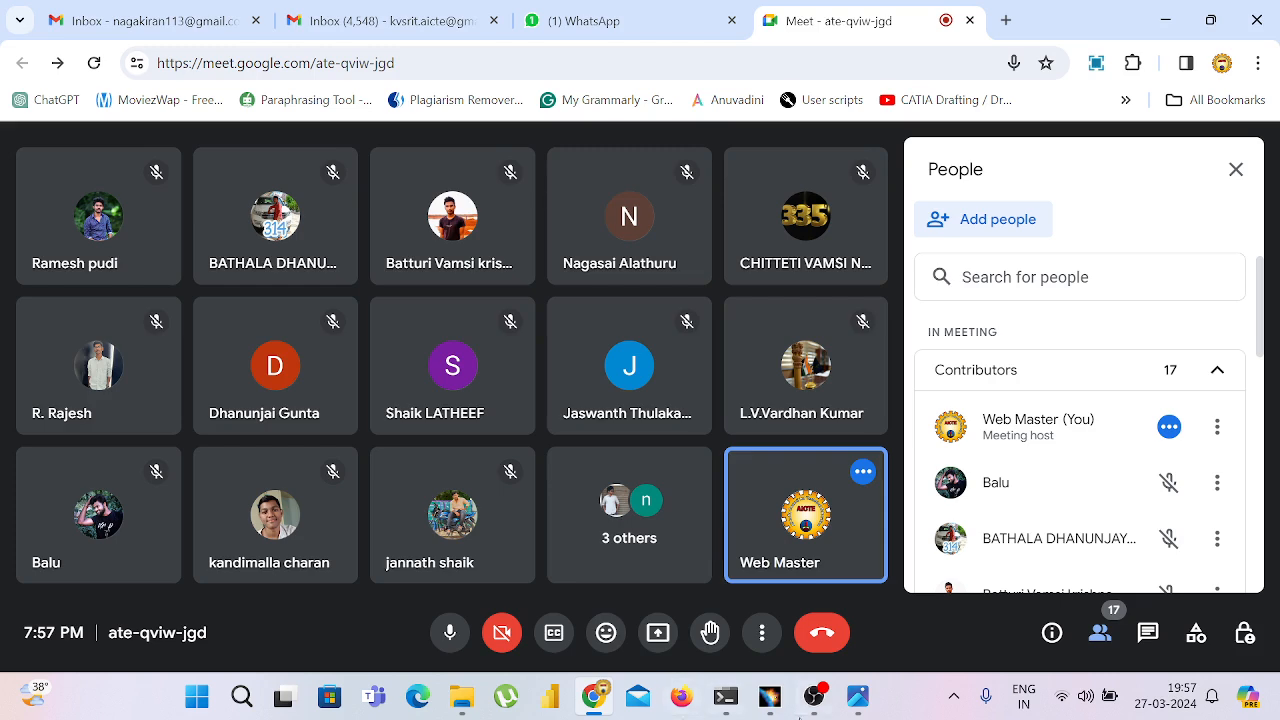
# - Glance at the CATIA Part3 bracket, then share the entire screen in the Meet call
pyautogui.click(767, 704)
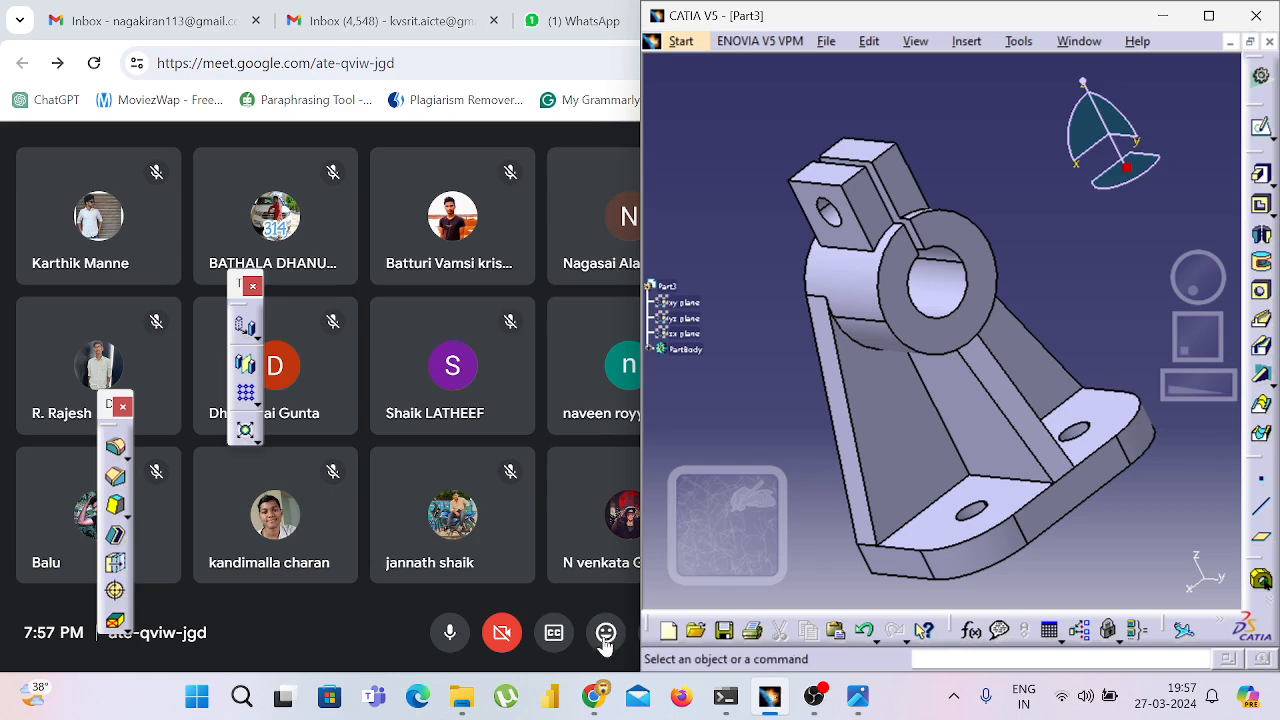
pyautogui.click(314, 640)
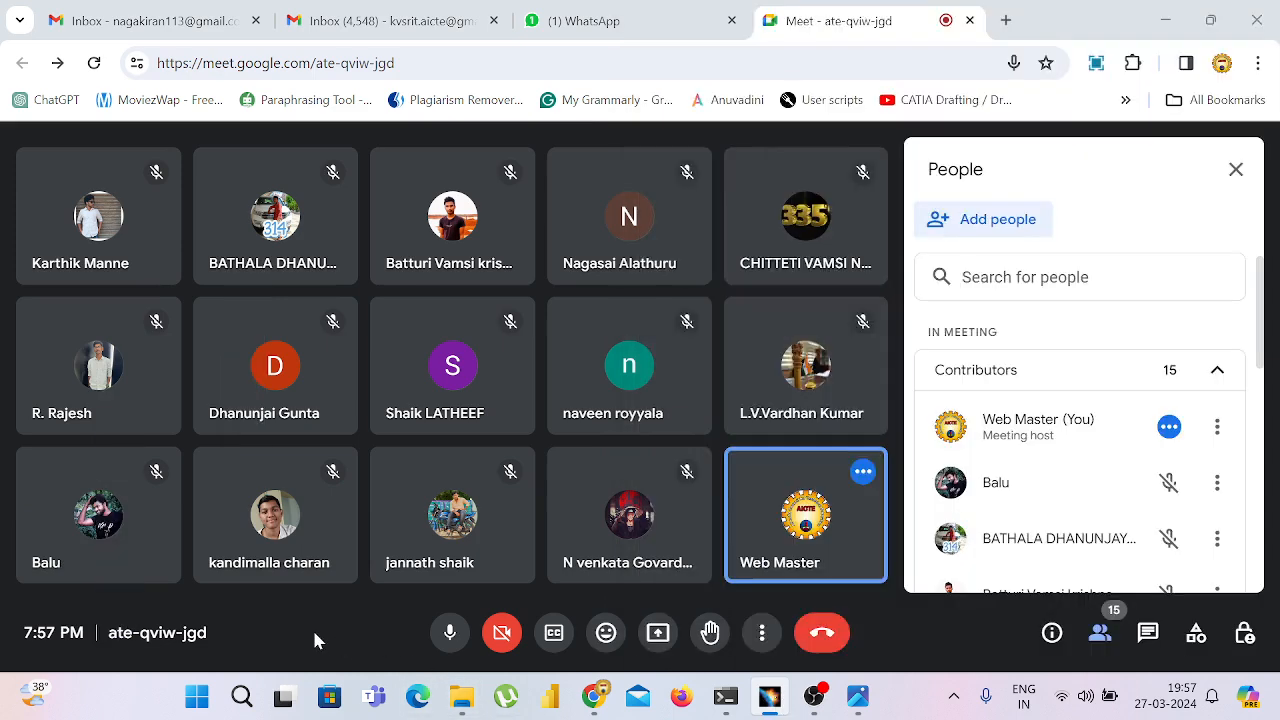
pyautogui.click(674, 636)
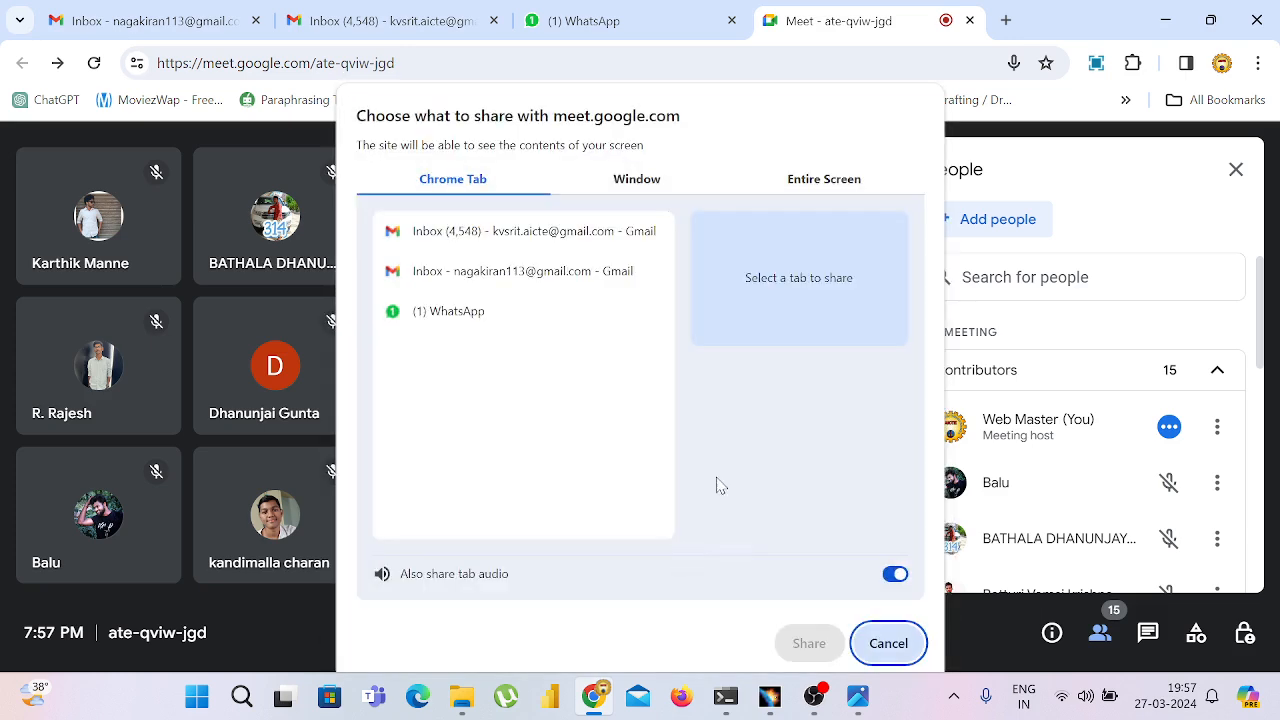
pyautogui.click(830, 180)
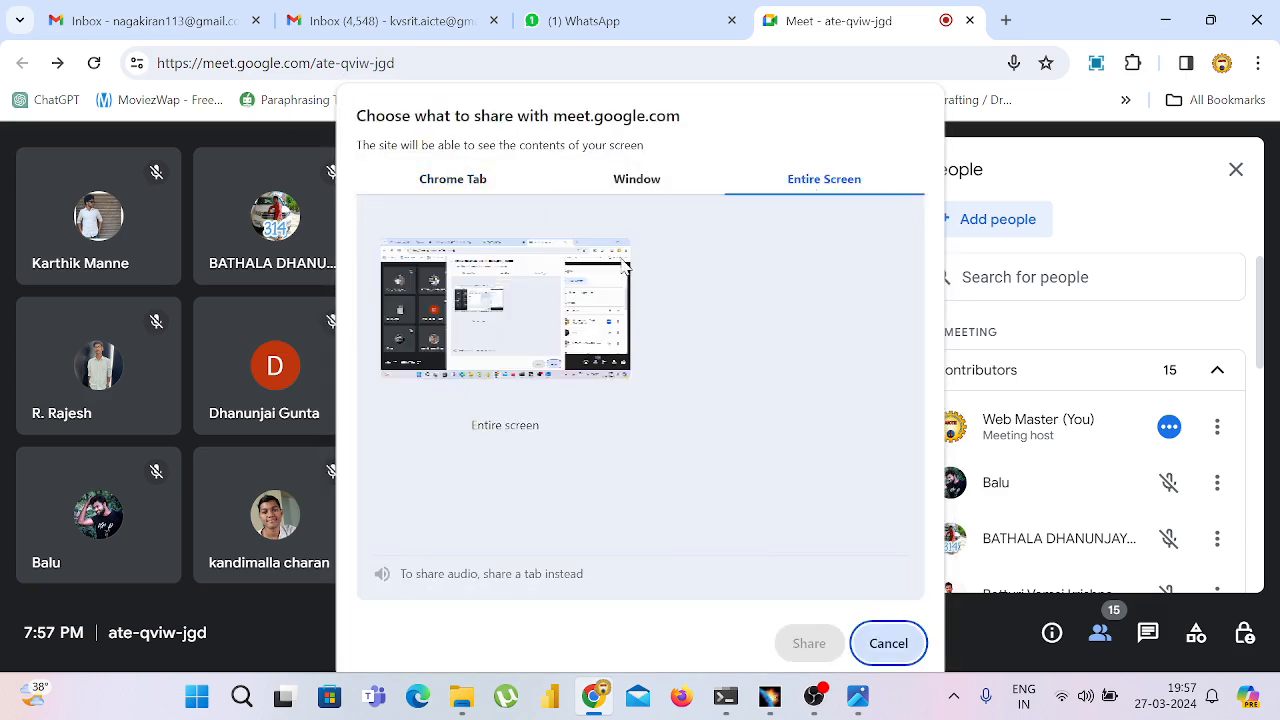
pyautogui.click(545, 305)
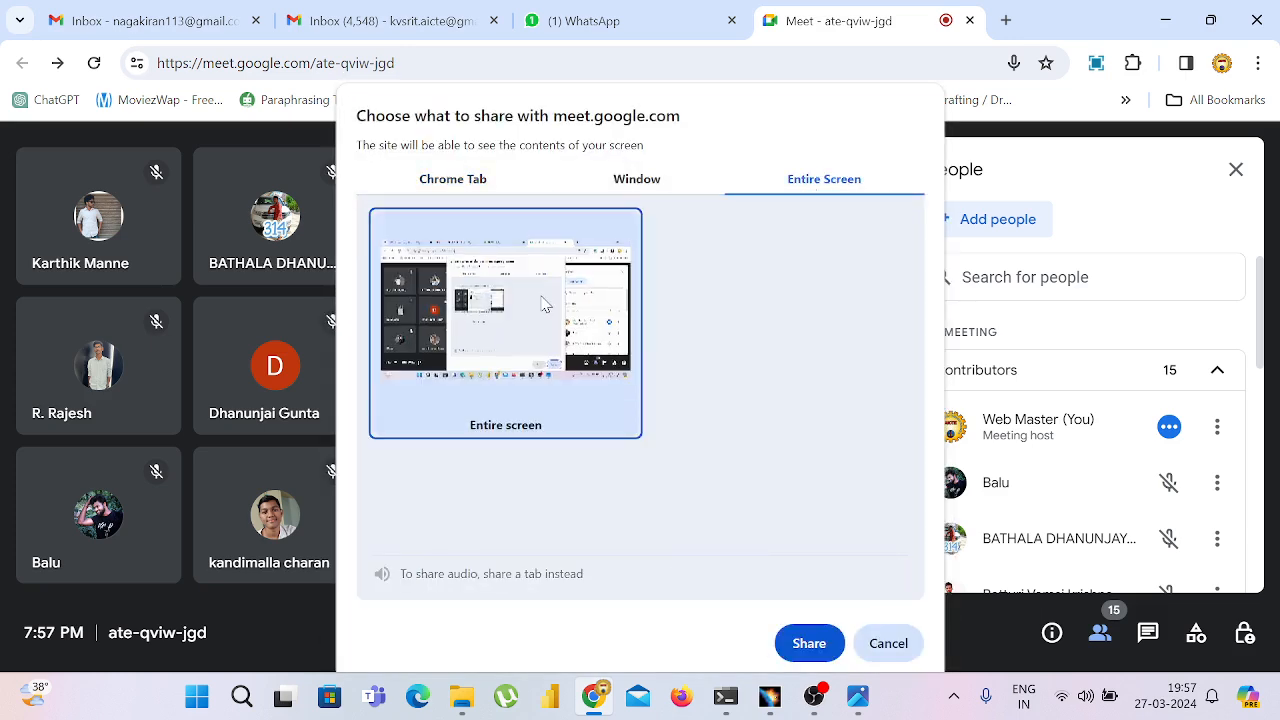
pyautogui.click(803, 642)
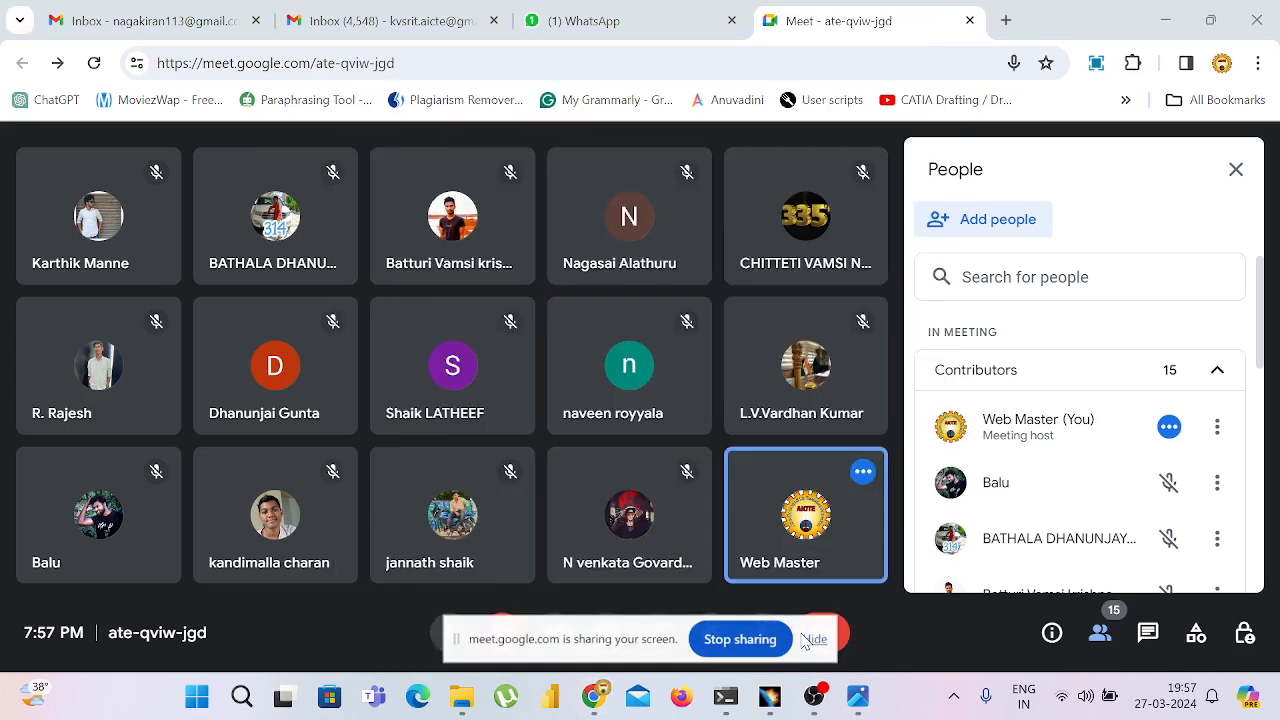
# - In the AICTE INTERNSHIP BATCH-11 WhatsApp group, view the shared drawing photo zoomed in and out
pyautogui.click(677, 10)
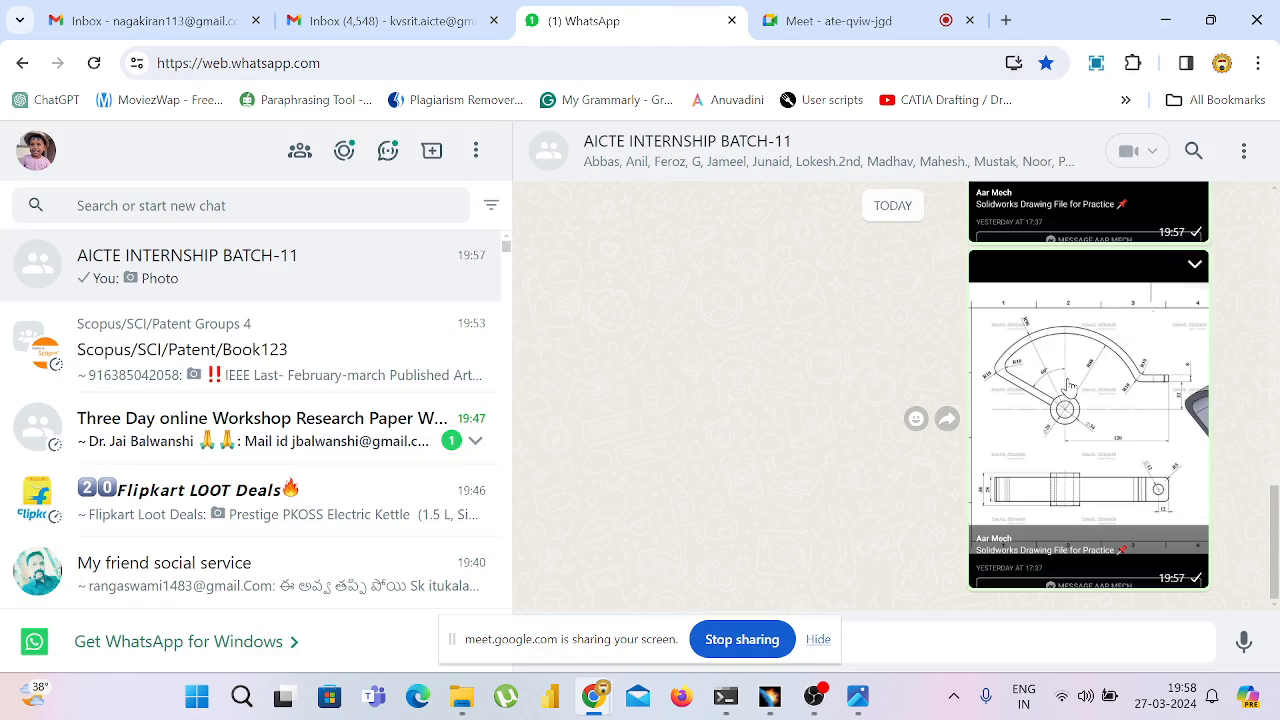
pyautogui.click(1070, 385)
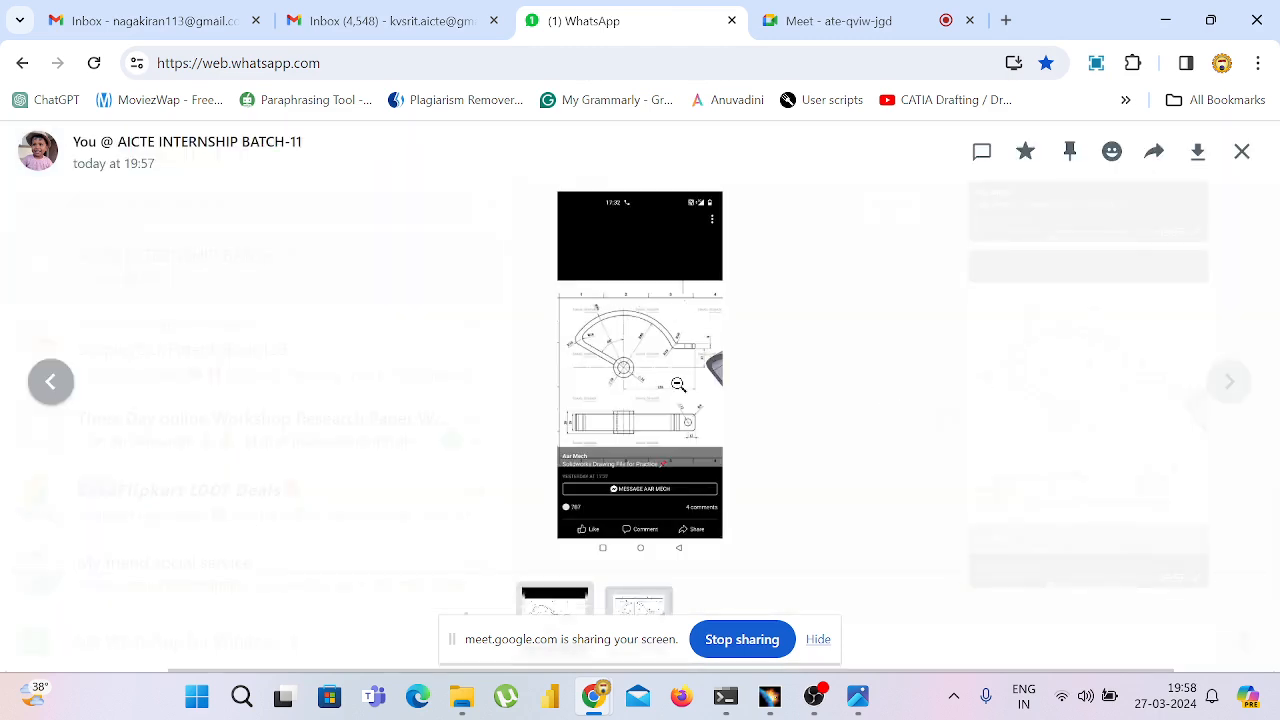
pyautogui.click(678, 384)
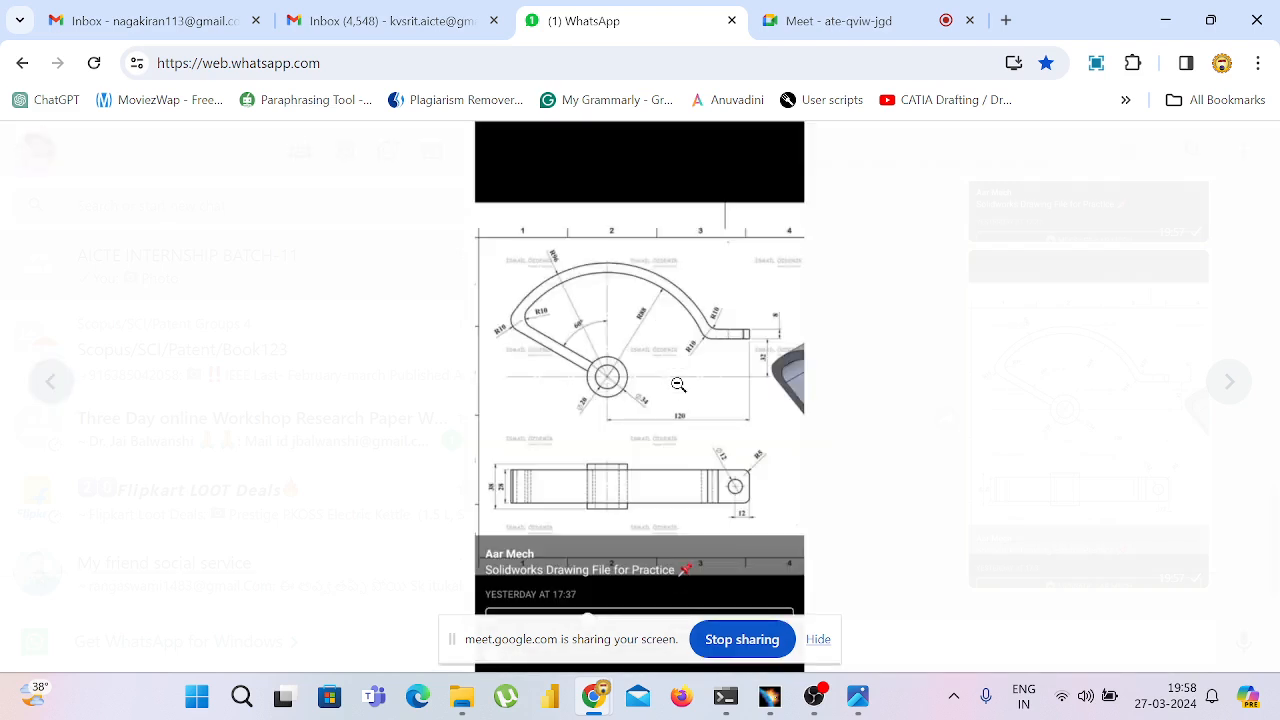
pyautogui.click(678, 384)
pyautogui.press('Escape')
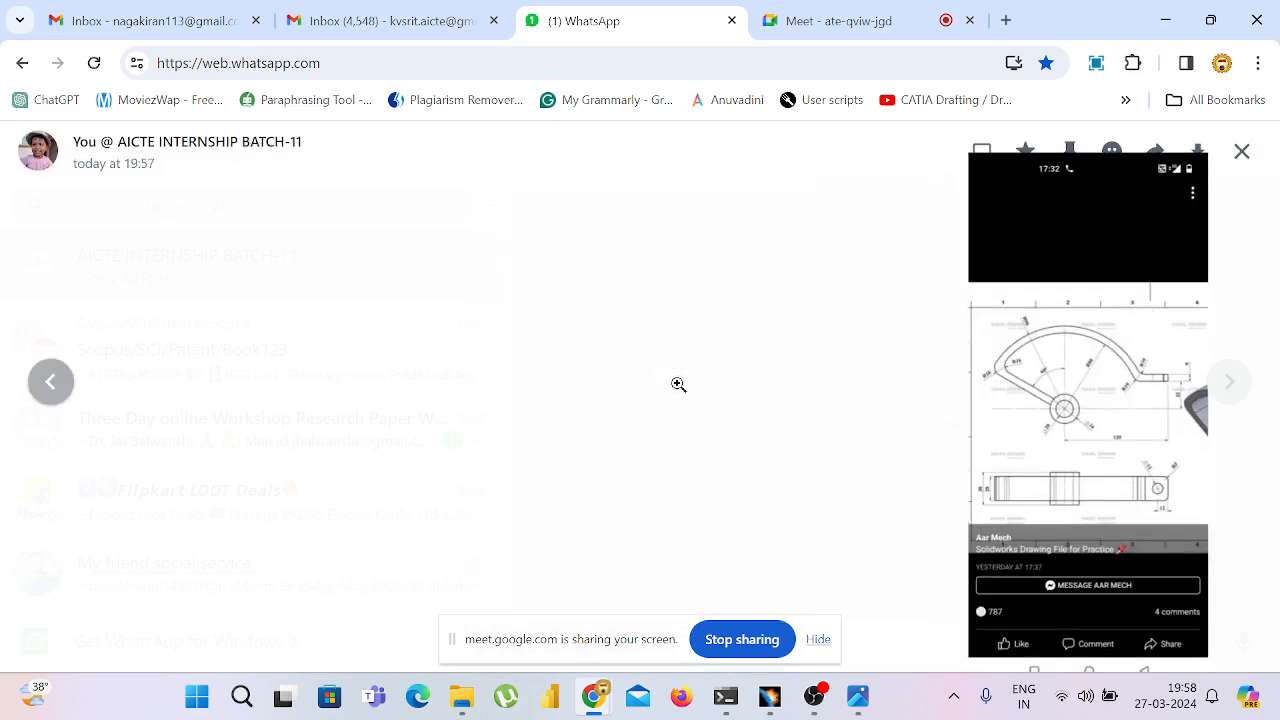
# - Open the earlier bracket drawing photo with its dimensioned views and 3D view enlarged
pyautogui.scroll(2, 678, 392)
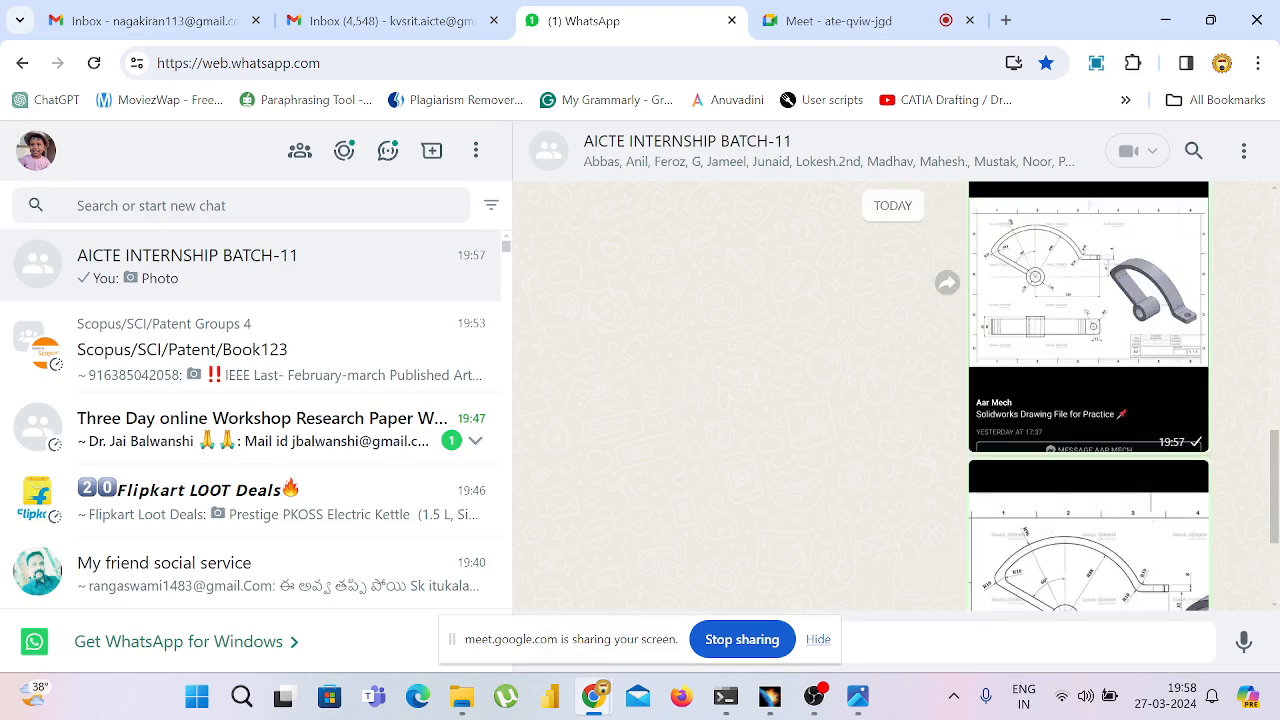
pyautogui.click(1088, 316)
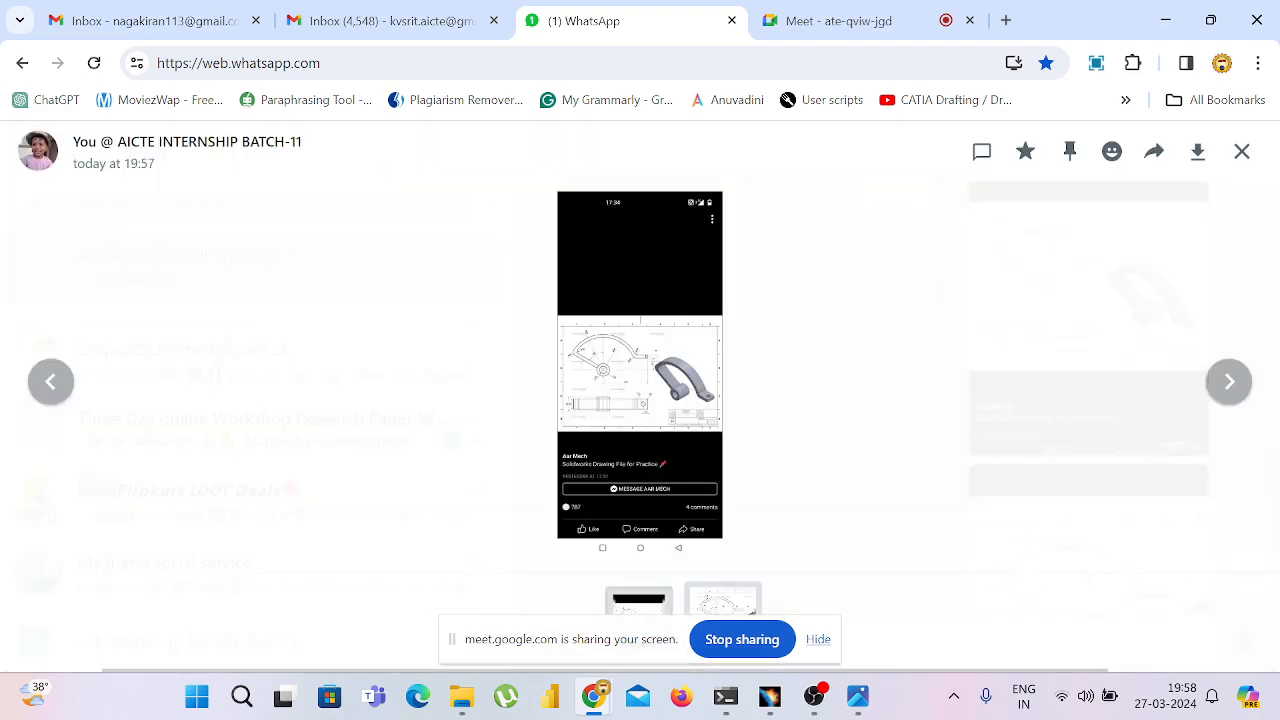
pyautogui.keyDown('ctrl'); pyautogui.scroll(5, 665, 352); pyautogui.keyUp('ctrl')
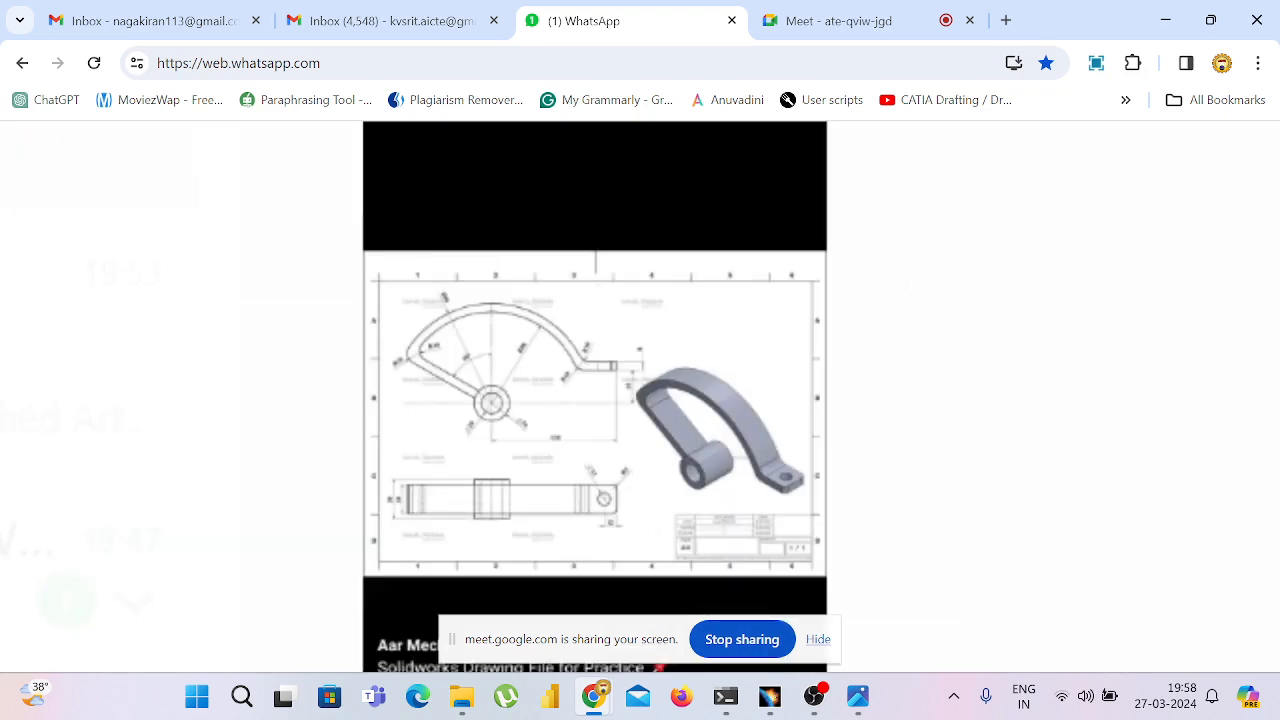
pyautogui.keyDown('ctrl'); pyautogui.scroll(2, 597, 472); pyautogui.keyUp('ctrl')
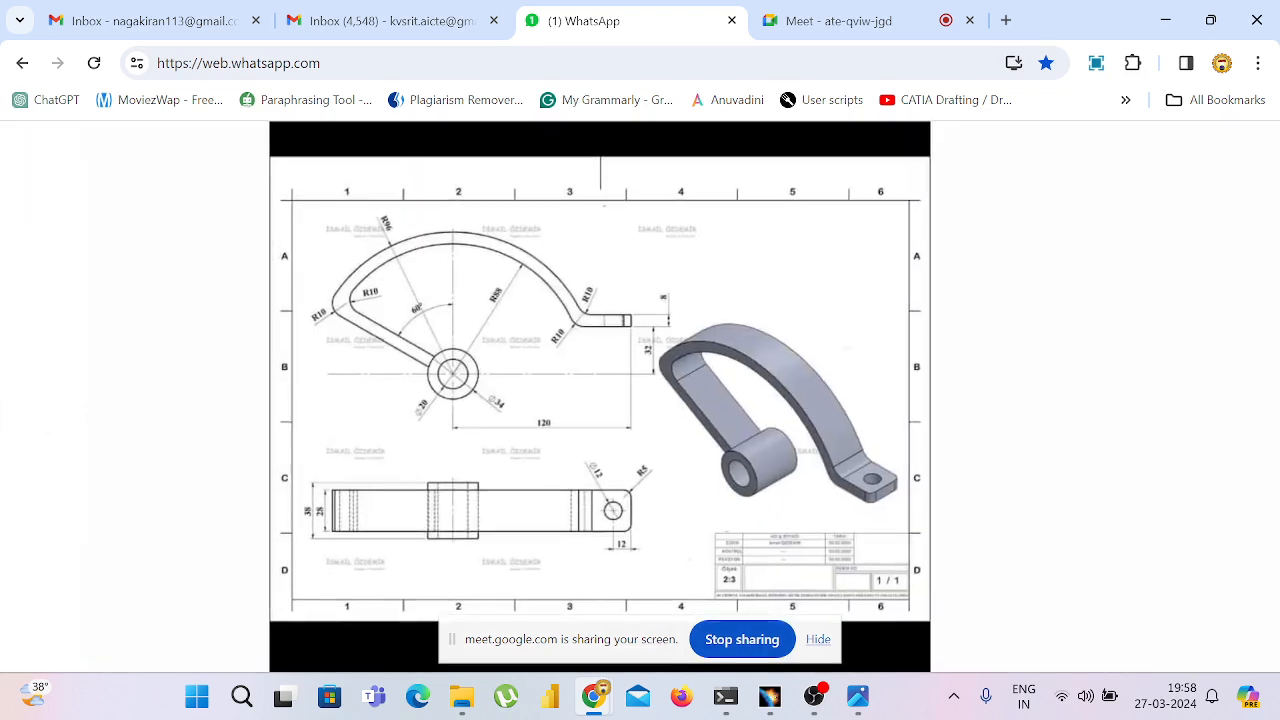